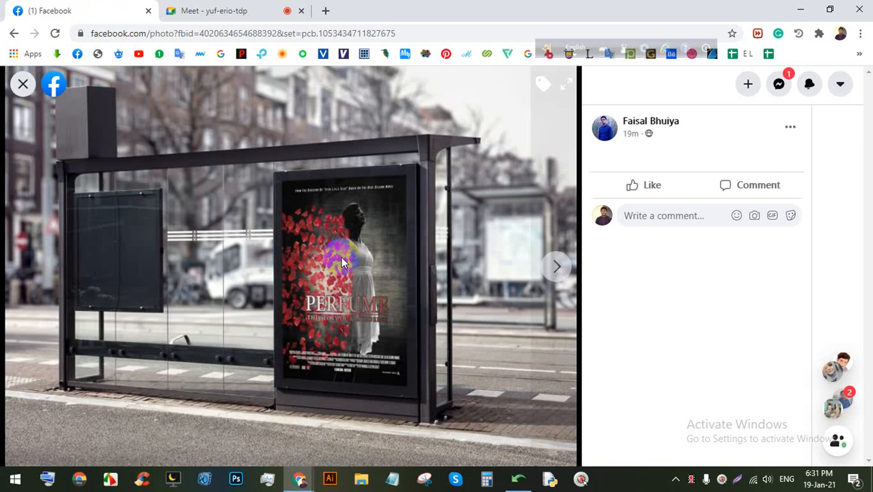
Step: View the Perfume poster close-up, then return to the group feed
left_click(557, 268)
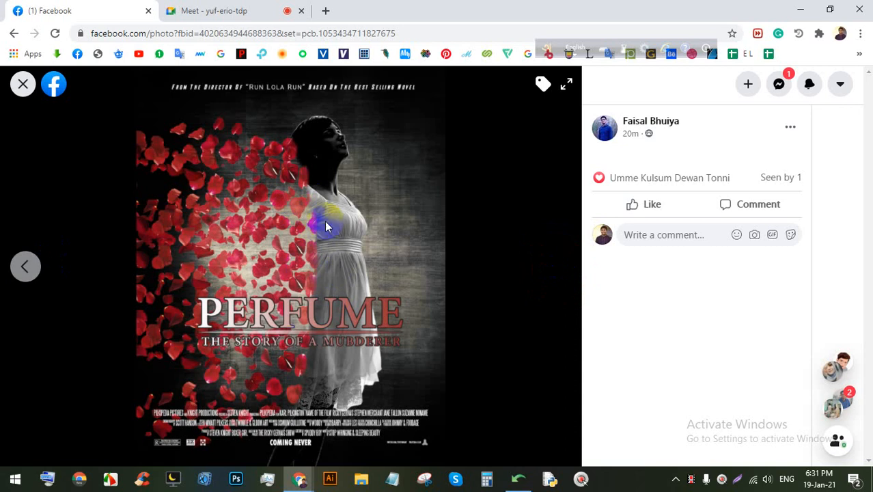
left_click(21, 84)
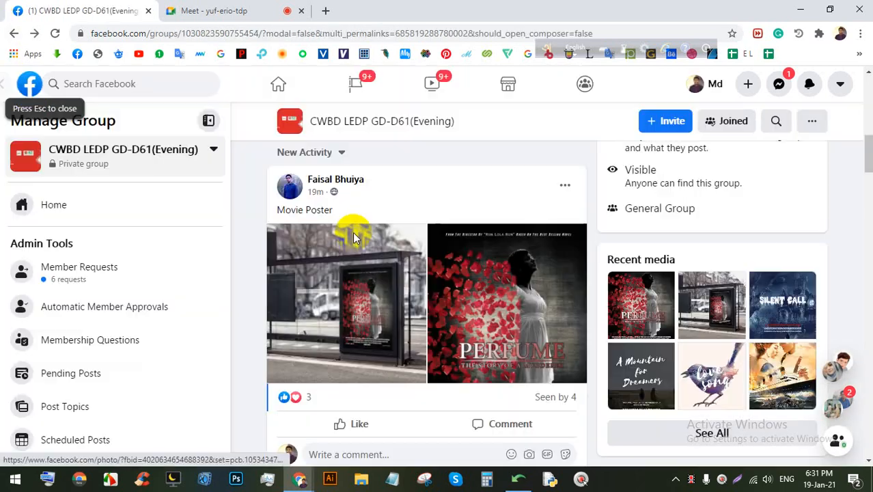
scroll(353, 236, "down", 5)
scroll(407, 269, "up", 2)
scroll(405, 267, "down", 4)
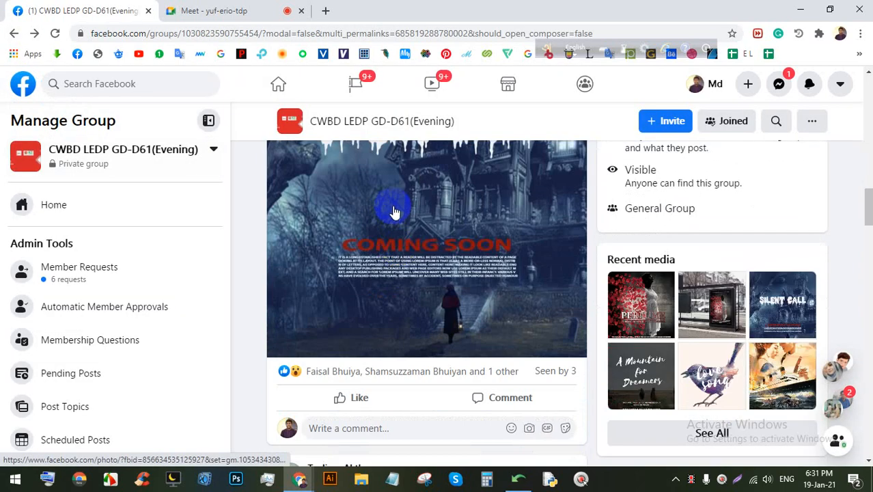
Step: View the Silent Call poster full size, then open the love song poster
left_click(394, 212)
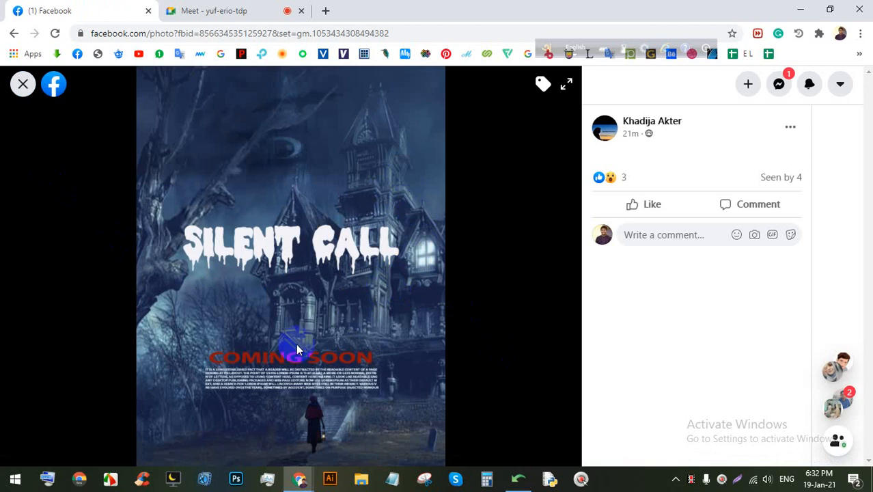
left_click(23, 84)
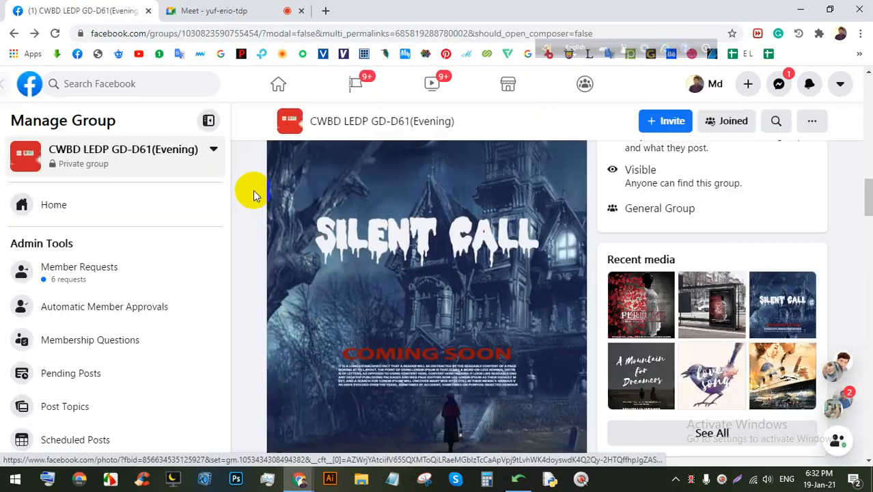
scroll(253, 189, "down", 5)
left_click(376, 274)
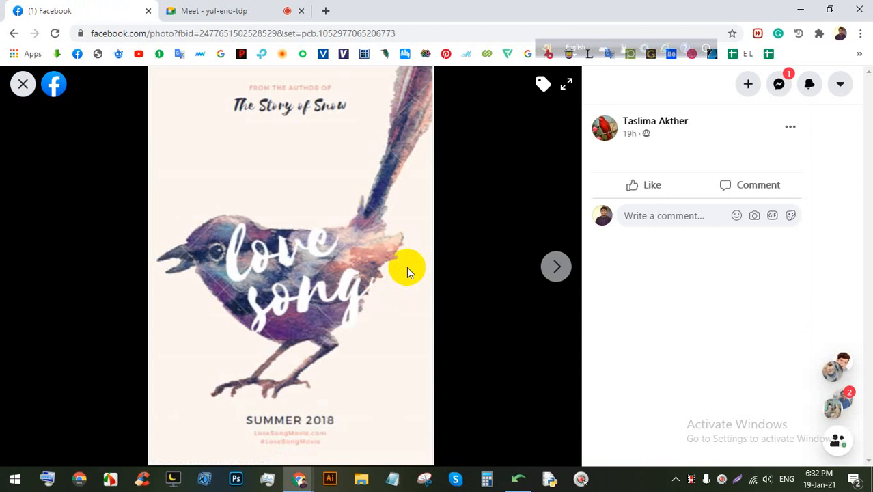
Step: Admit the waiting person into the Meet call and return to the Facebook poster
left_click(235, 10)
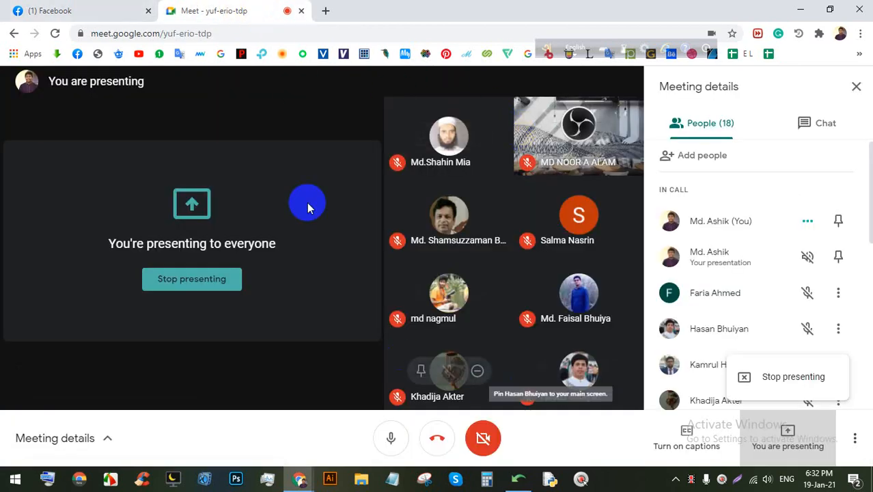
left_click(785, 437)
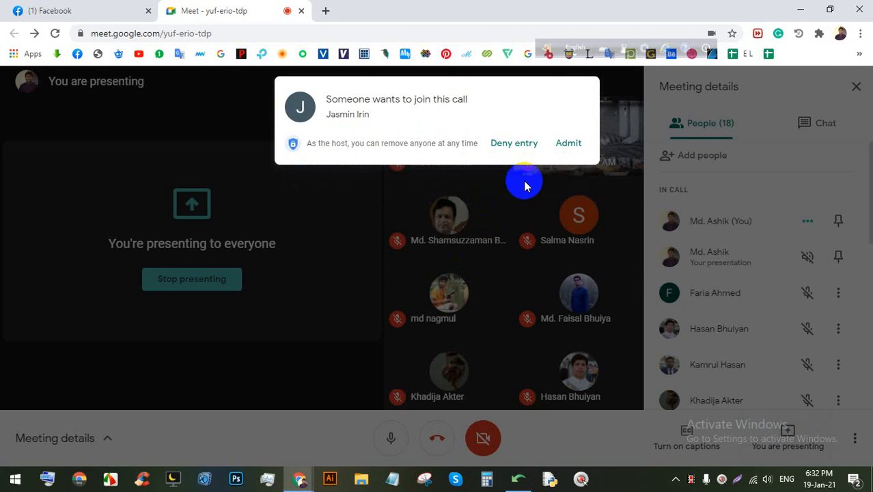
left_click(566, 144)
left_click(54, 10)
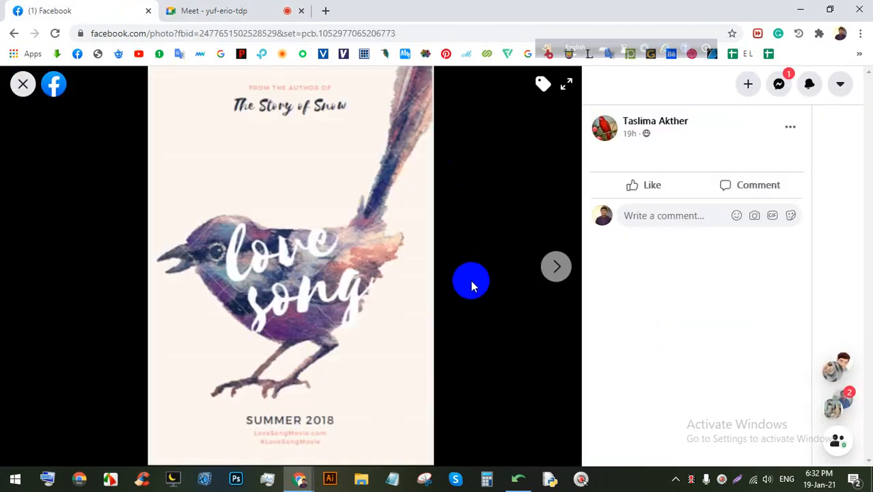
Step: View the A Mountain for Dreamers poster, then open the Once poster full size
left_click(555, 268)
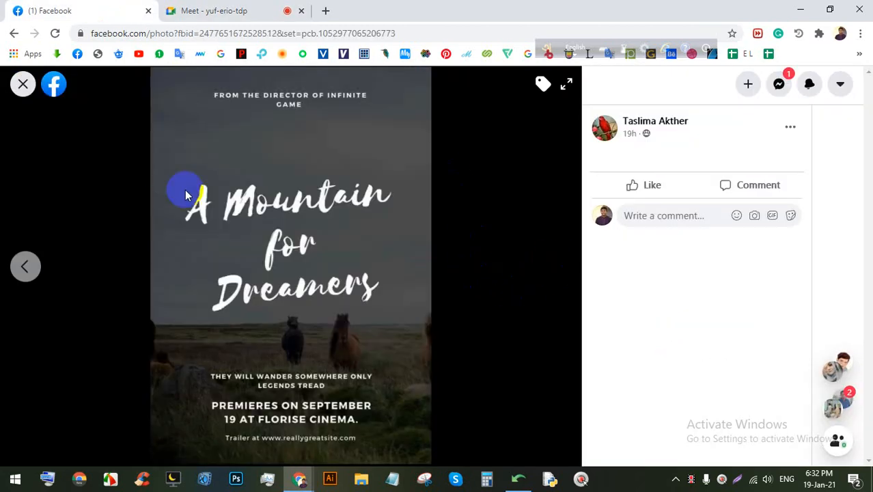
left_click(22, 92)
scroll(386, 273, "down", 7)
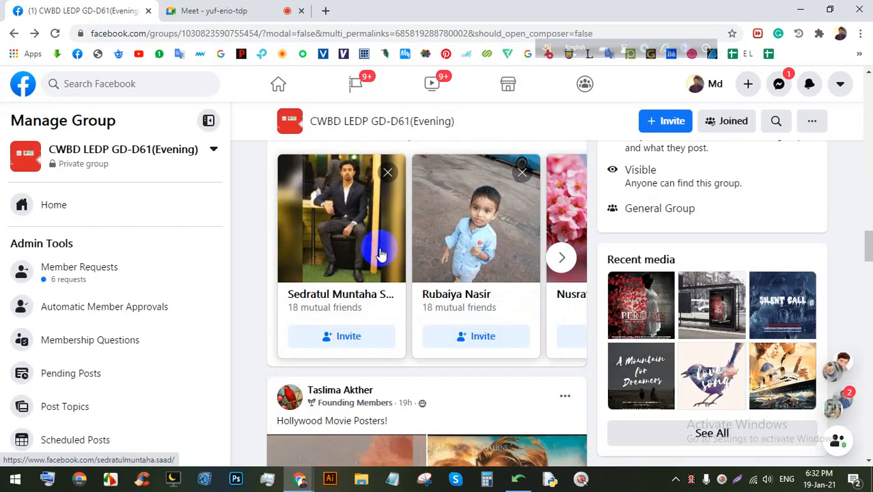
left_click(352, 239)
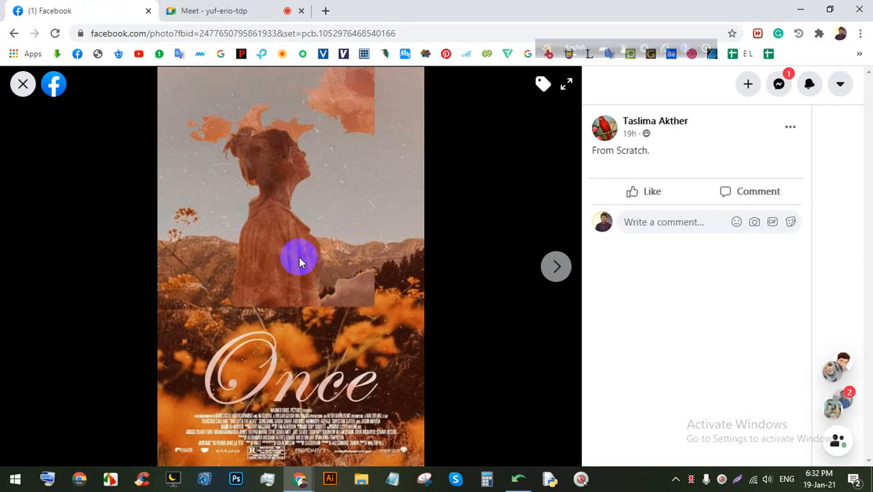
Step: Move on to the Titanic poster and close it back to the group feed
left_click(556, 266)
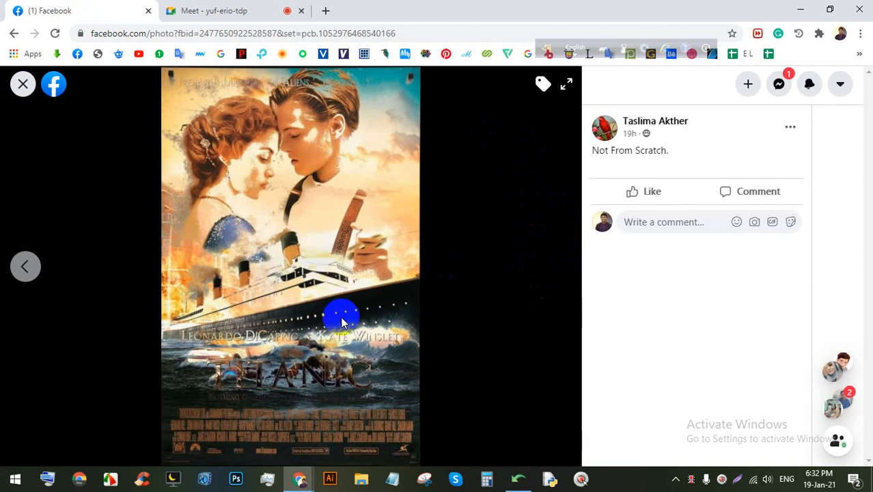
left_click(24, 85)
scroll(403, 280, "down", 6)
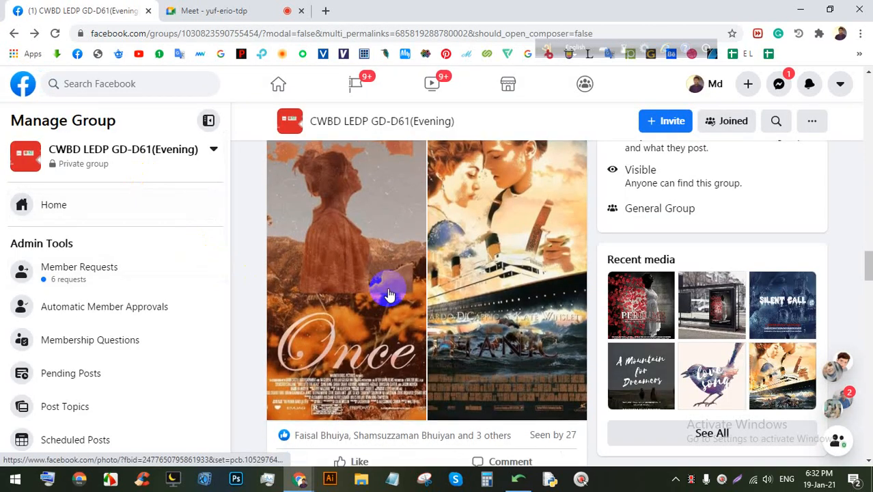
Step: View the HEADLINE flyer mockup full size and return to the feed
left_click(399, 266)
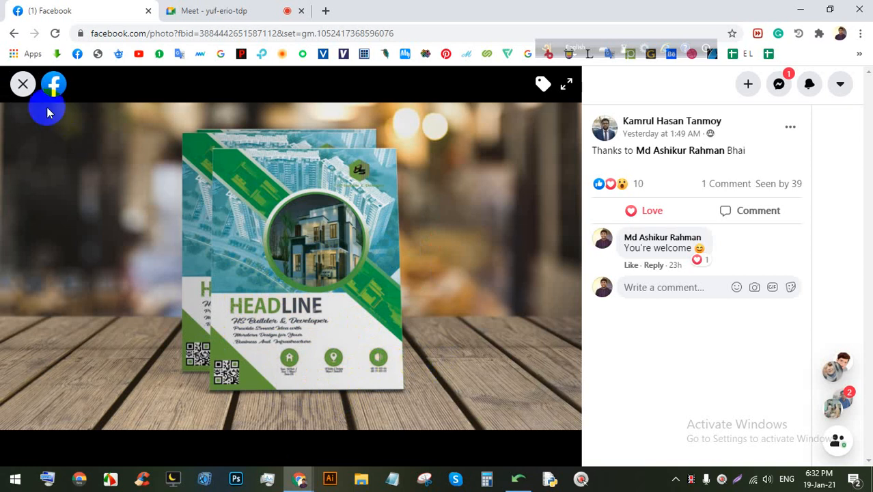
left_click(23, 83)
scroll(384, 302, "down", 5)
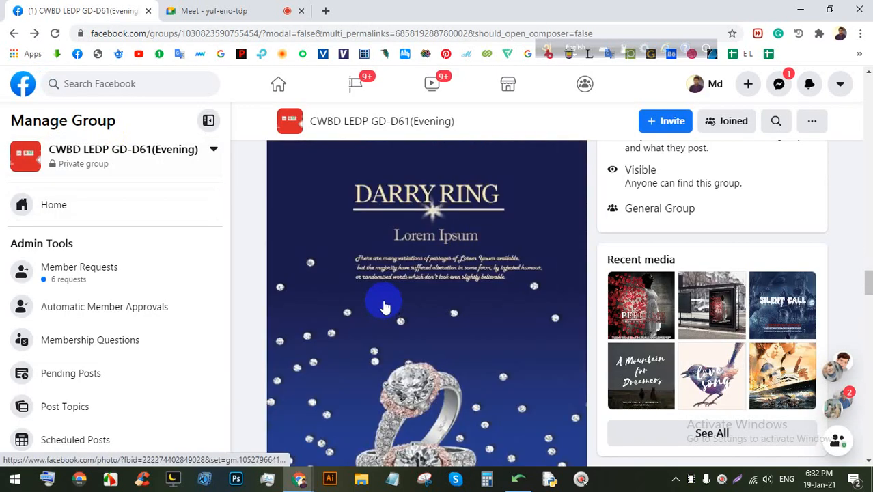
Step: View the Darry Ring poster, then open the city skyline flyer
left_click(408, 243)
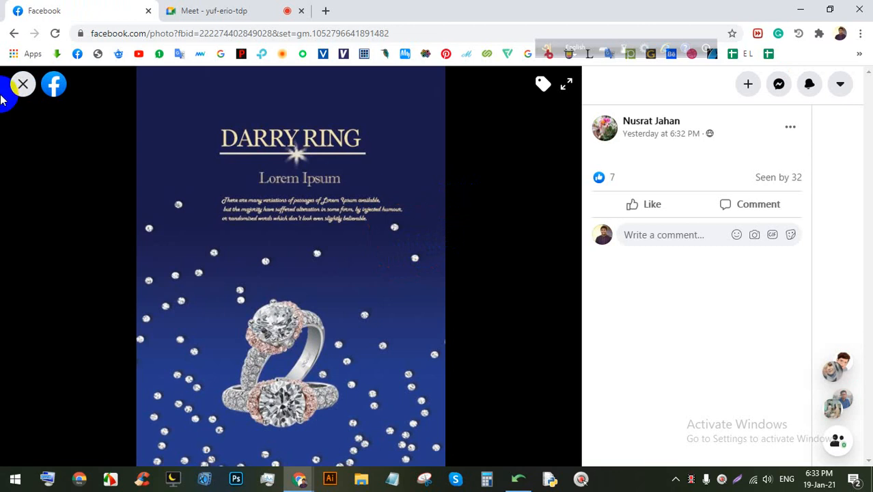
left_click(24, 85)
scroll(373, 204, "down", 10)
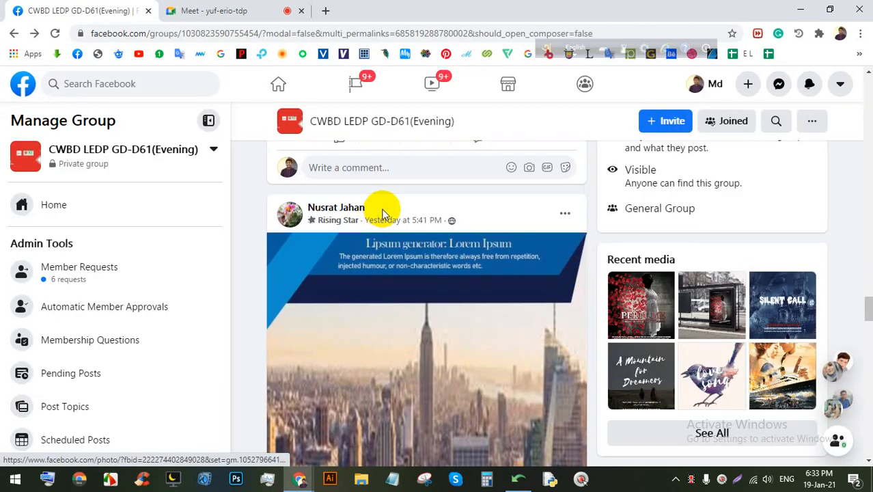
left_click(423, 179)
Step: Admit a waiting participant to the Meet call, then close the city flyer
left_click(210, 8)
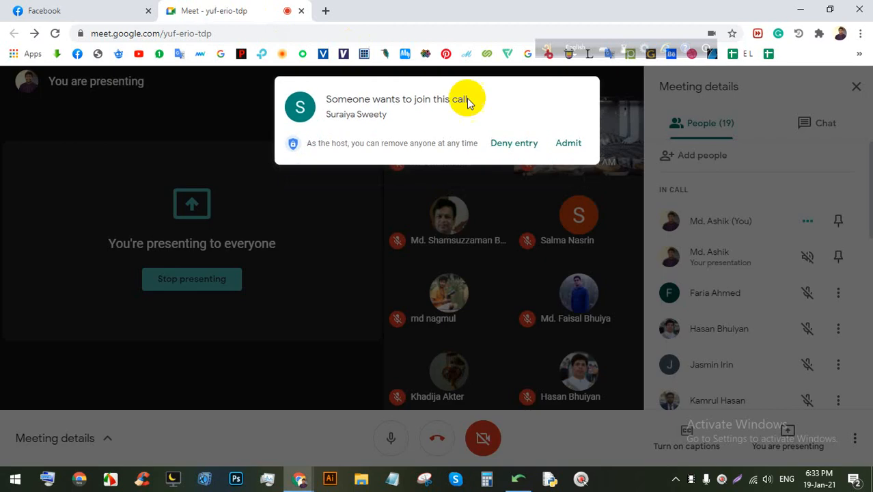
left_click(569, 141)
left_click(147, 8)
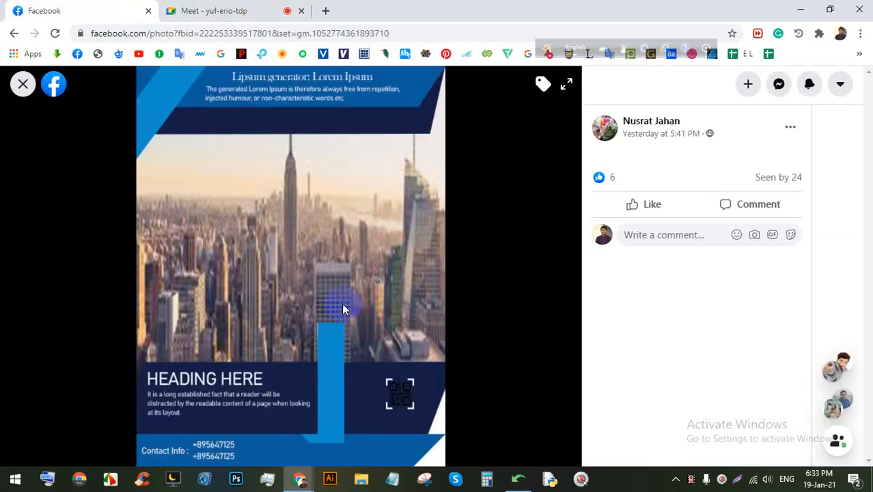
left_click(22, 83)
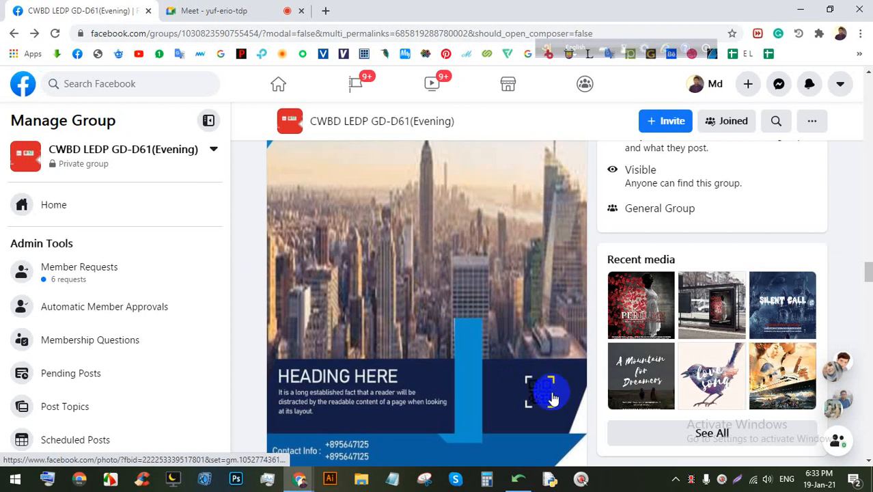
Step: Open the Golden Eye bus-stop mockup and admit another waiting person to the call
scroll(552, 387, "down", 5)
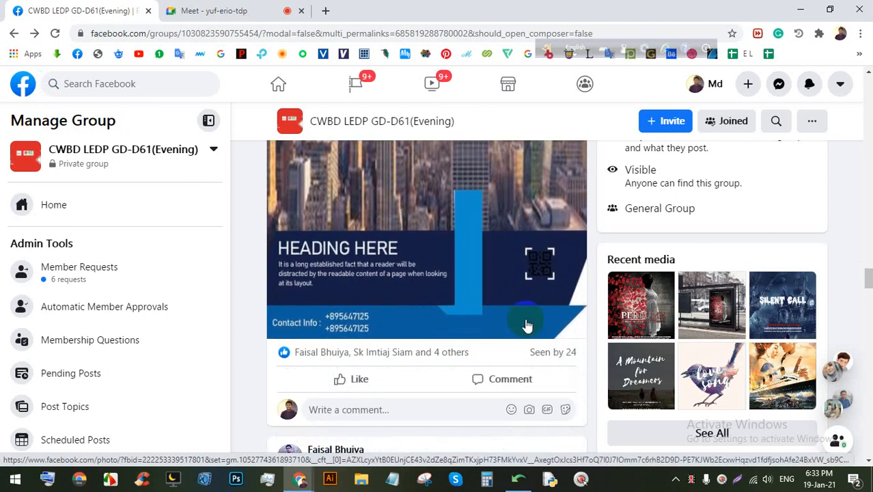
scroll(314, 287, "down", 2)
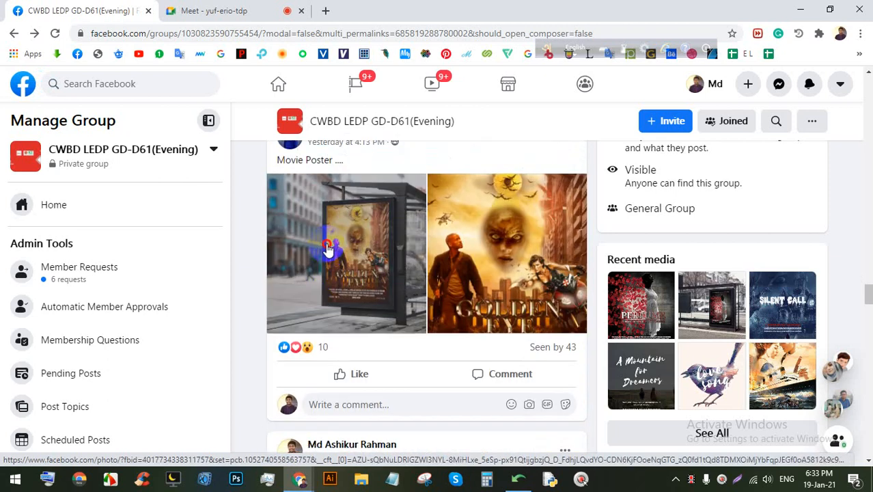
left_click(327, 249)
left_click(283, 12)
left_click(560, 157)
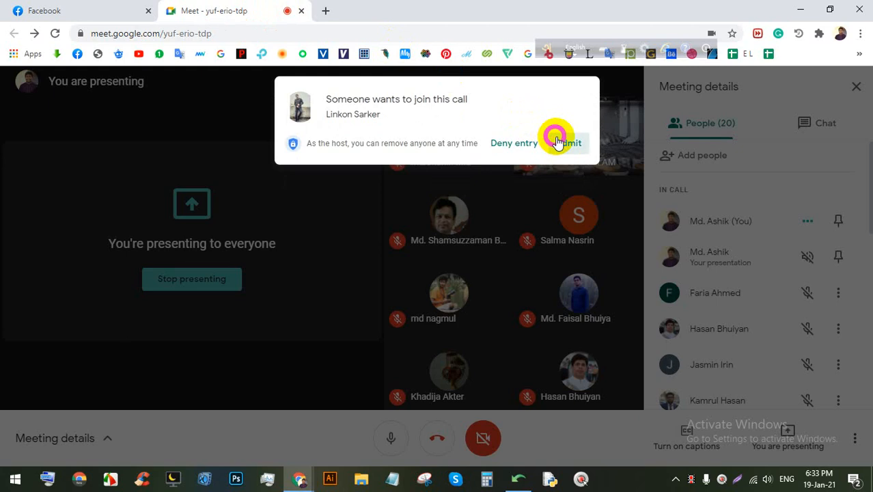
left_click(82, 11)
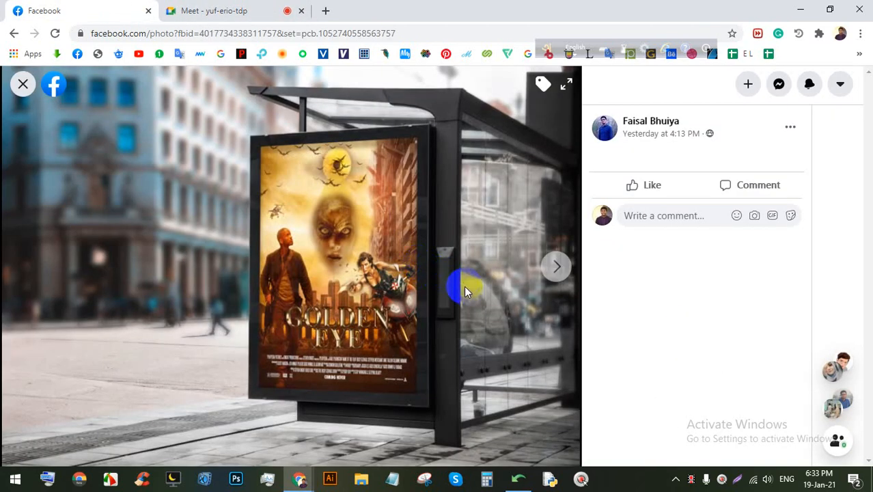
Step: View the standalone Golden Eye poster, close it, and admit one more participant
left_click(559, 266)
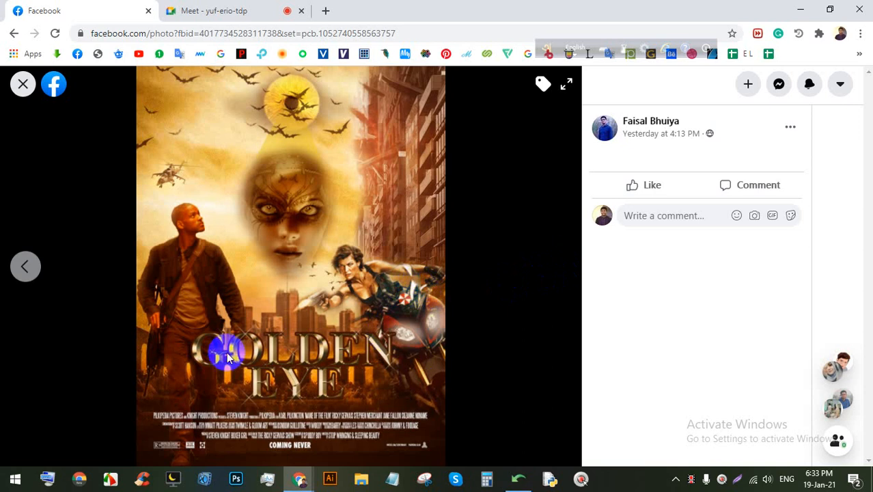
left_click(22, 83)
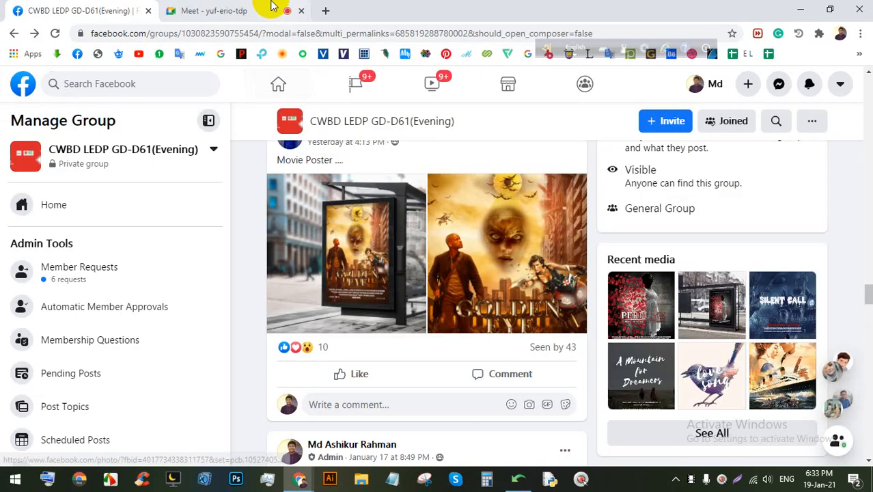
left_click(272, 6)
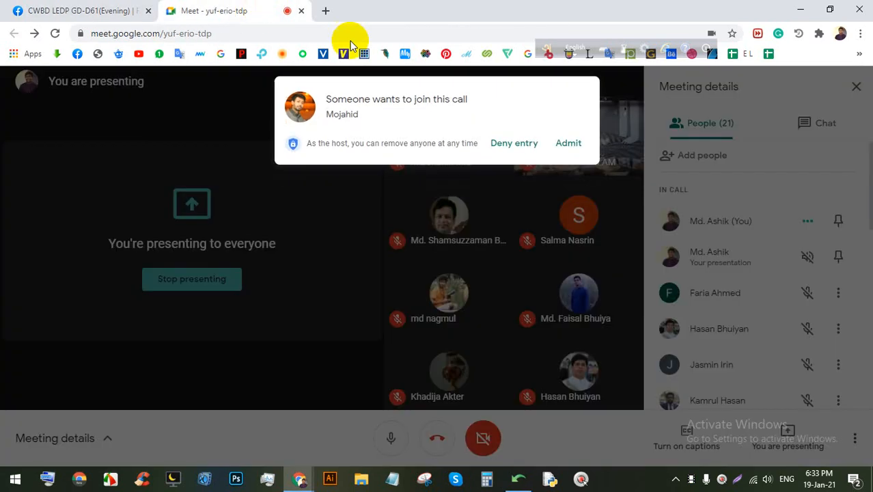
left_click(569, 142)
left_click(87, 6)
Step: View the Travel Flyer full size and return to the feed
scroll(432, 284, "down", 6)
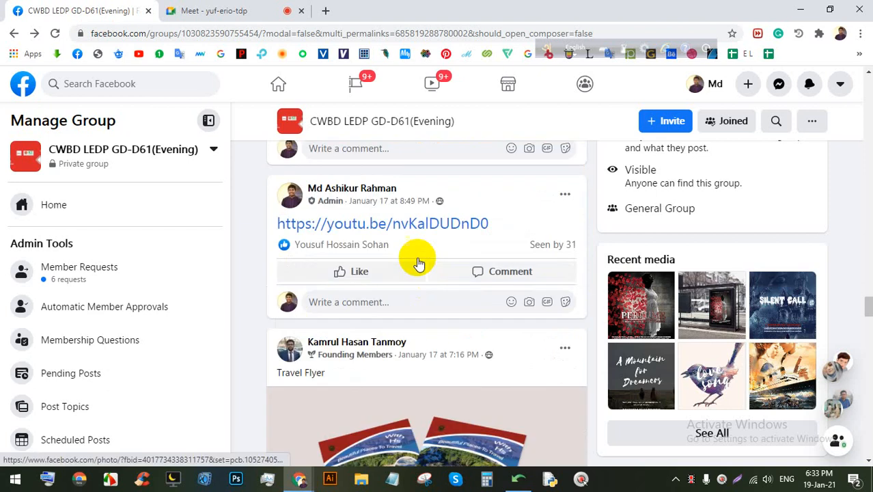
left_click(403, 235)
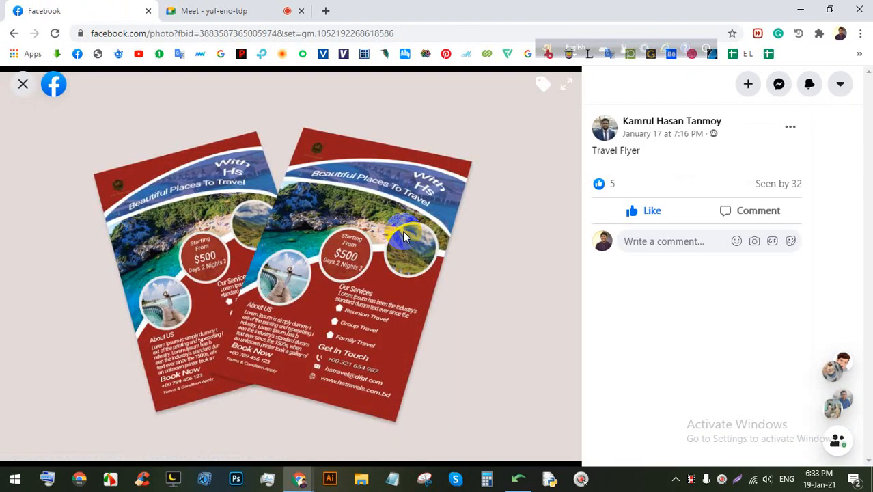
left_click(22, 83)
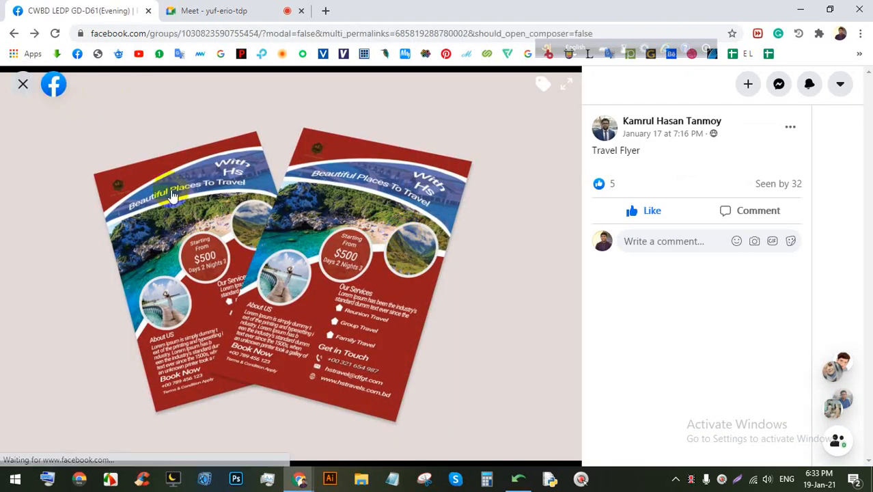
Step: Look at the coffee-shop flyer photo, close it, and go back to the Meet call
scroll(343, 298, "down", 14)
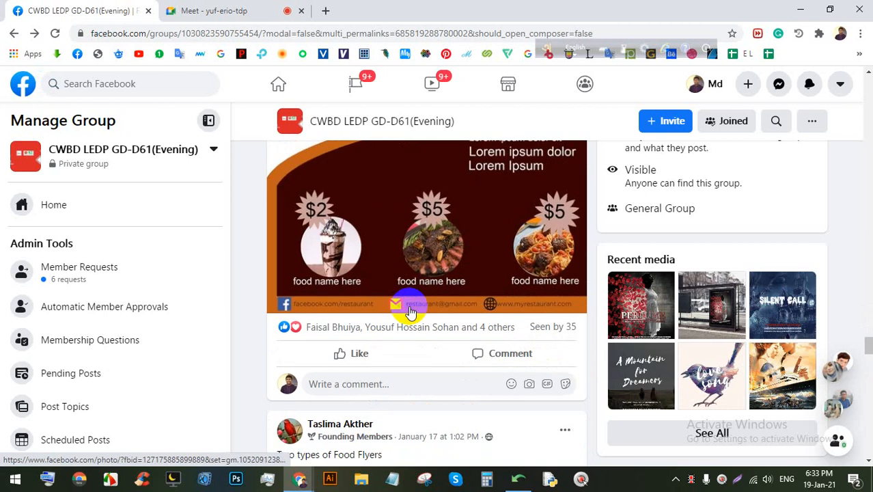
scroll(412, 310, "up", 5)
scroll(412, 310, "up", 5)
scroll(413, 307, "down", 1)
left_click(414, 305)
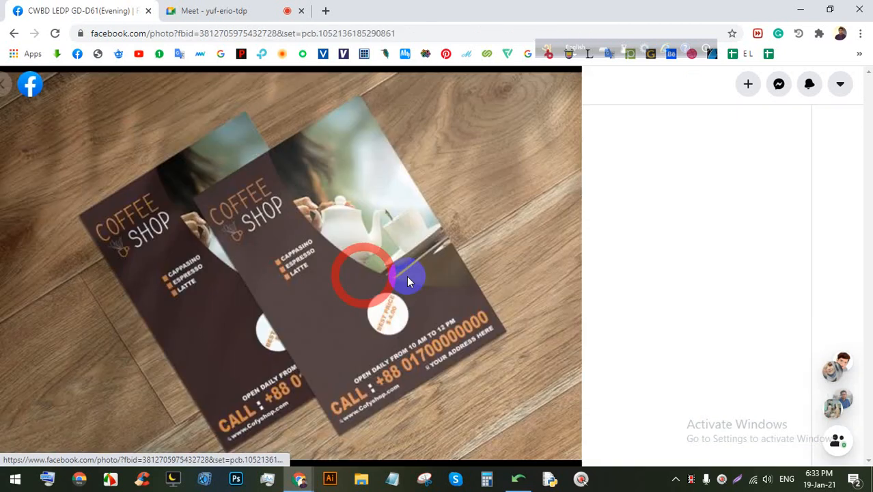
left_click(23, 84)
left_click(201, 10)
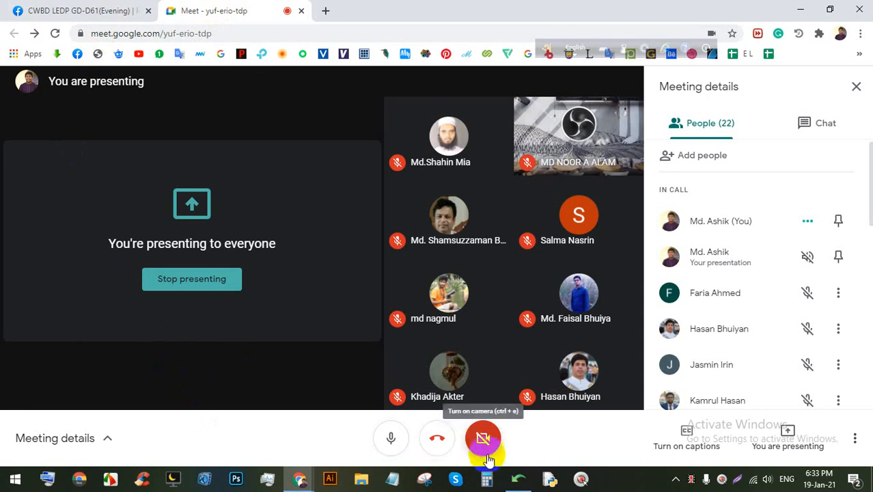
Step: Open and minimize the Unicode-to-Bijoy converter, then bring Illustrator to the front
left_click(524, 480)
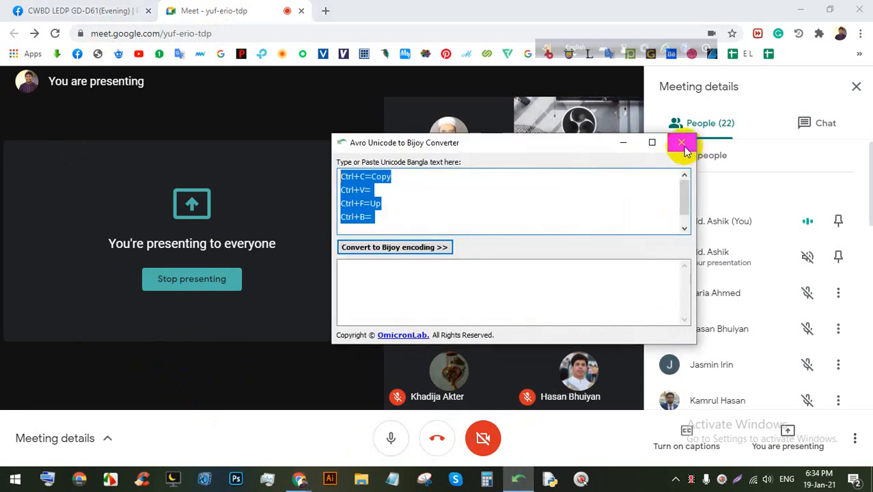
left_click(633, 147)
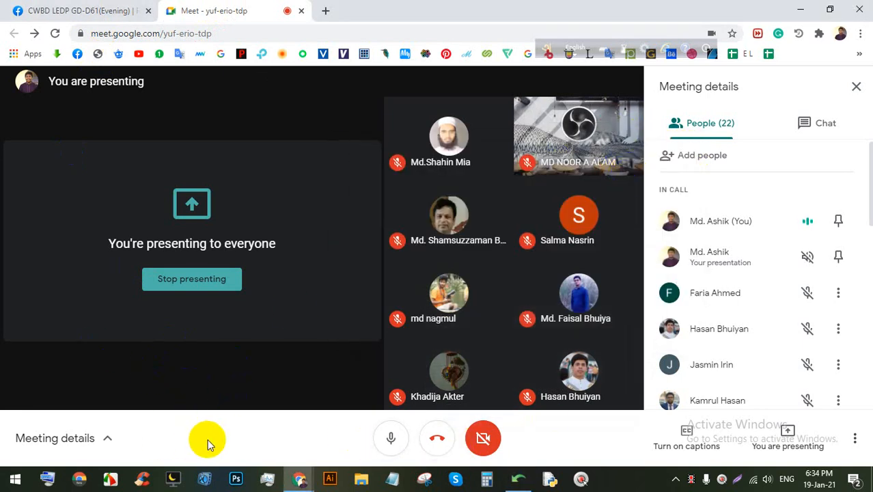
left_click(329, 476)
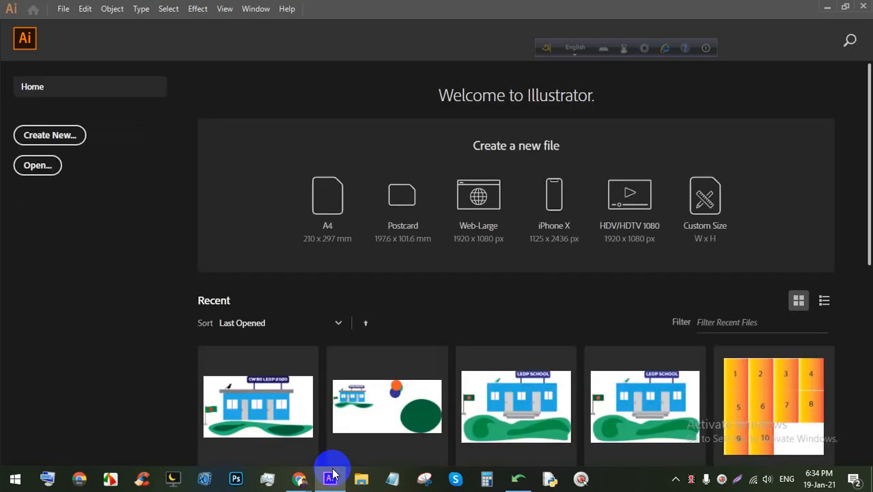
Step: Leave the welcome screen, send the language bar to the system tray, and collapse Layers
left_click(27, 41)
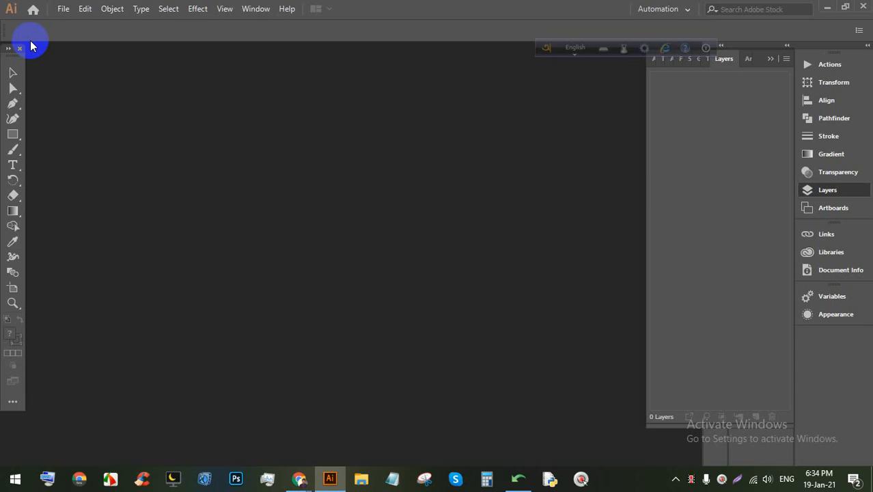
left_click(705, 48)
left_click(724, 66)
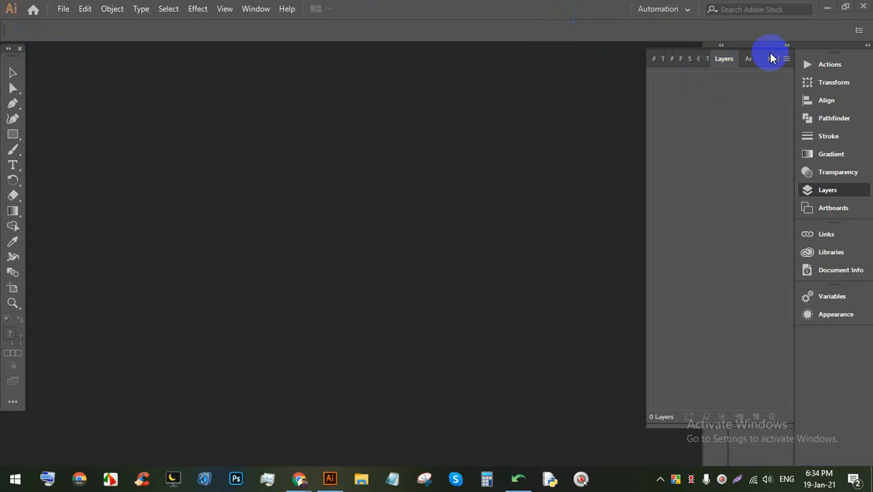
left_click(770, 61)
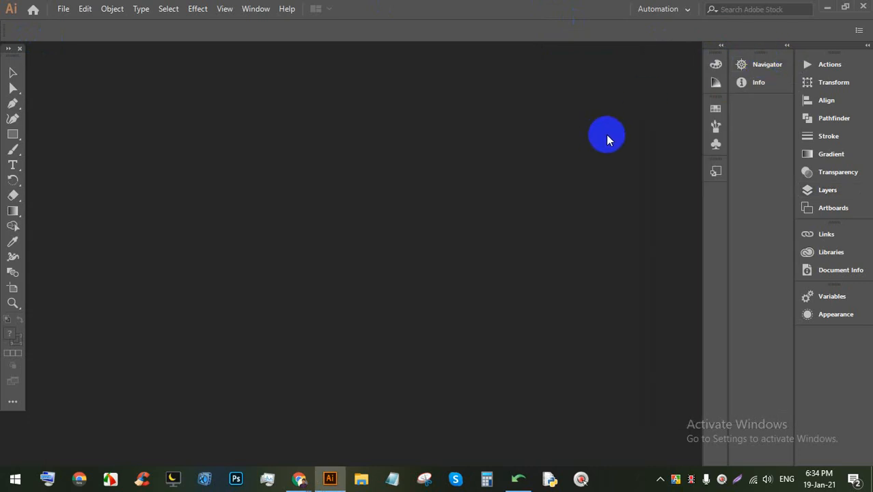
Step: Check the workspace list without changing it, then switch to the Meet call
left_click(645, 9)
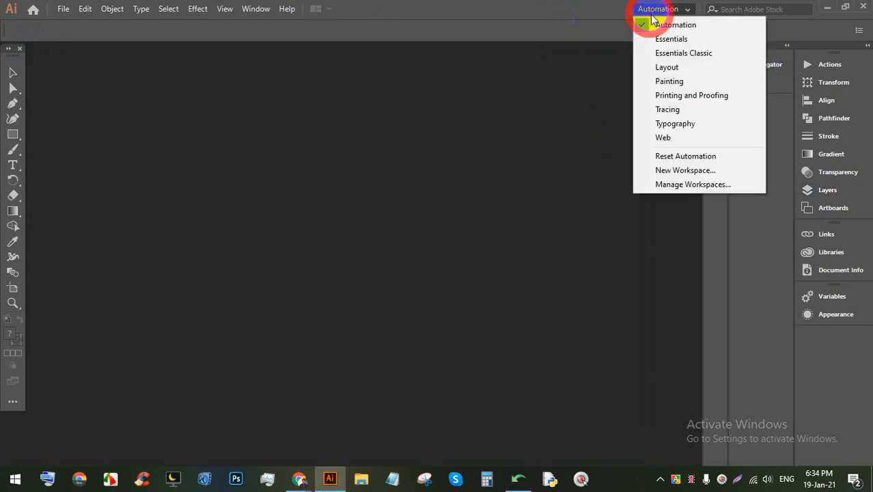
left_click(577, 21)
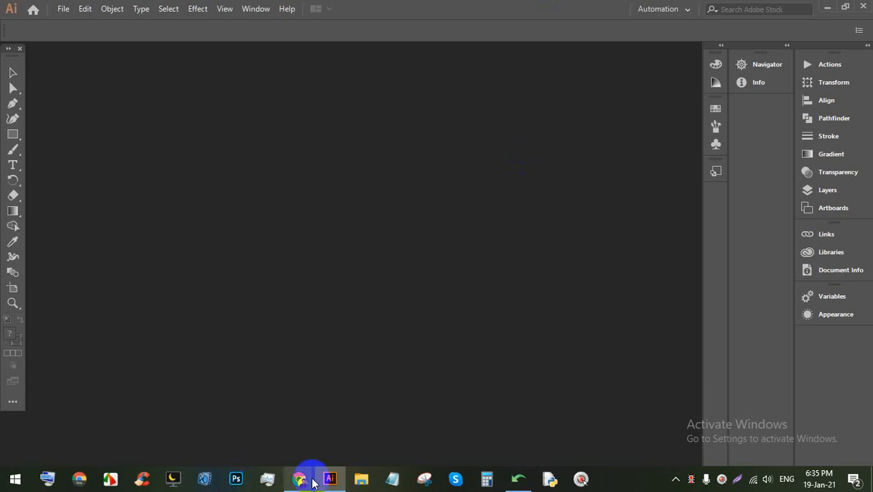
mouse_move(298, 478)
left_click(279, 394)
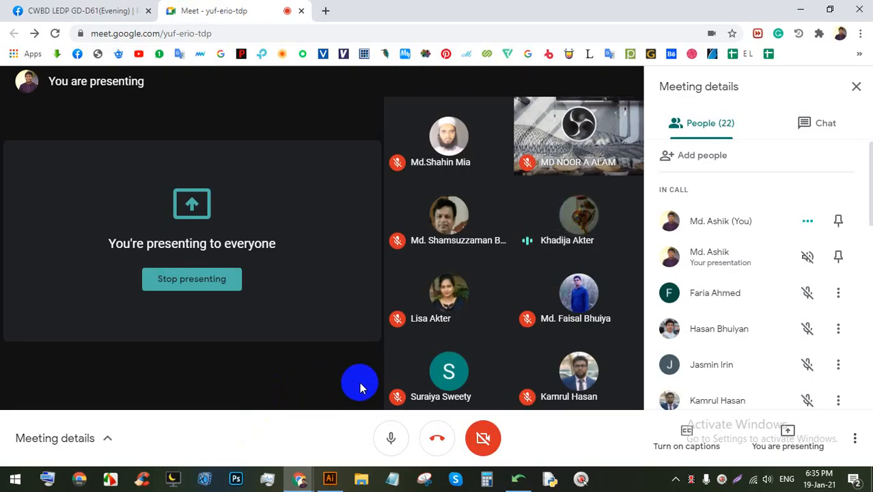
Step: Bring Illustrator's empty workspace back to the front from its taskbar preview
mouse_move(331, 480)
left_click(292, 324)
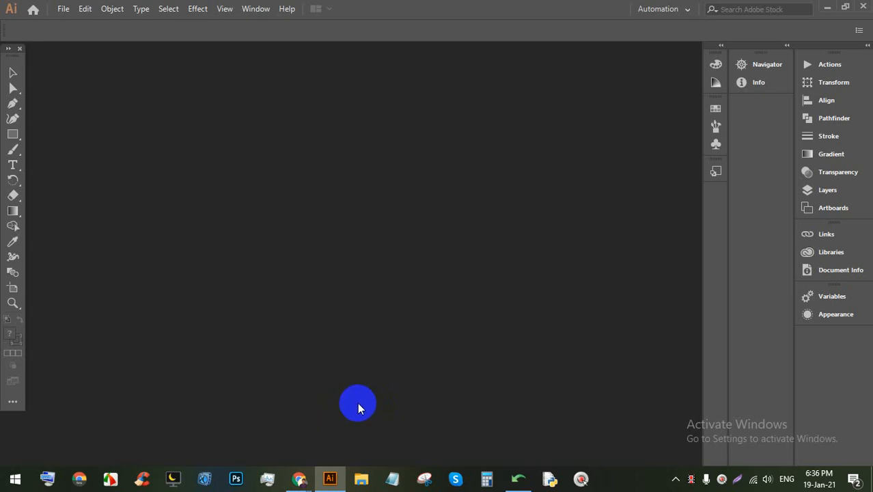
Step: Launch Photoshop and create a new 8.5 × 11 in letter-size document from the preset
left_click(229, 480)
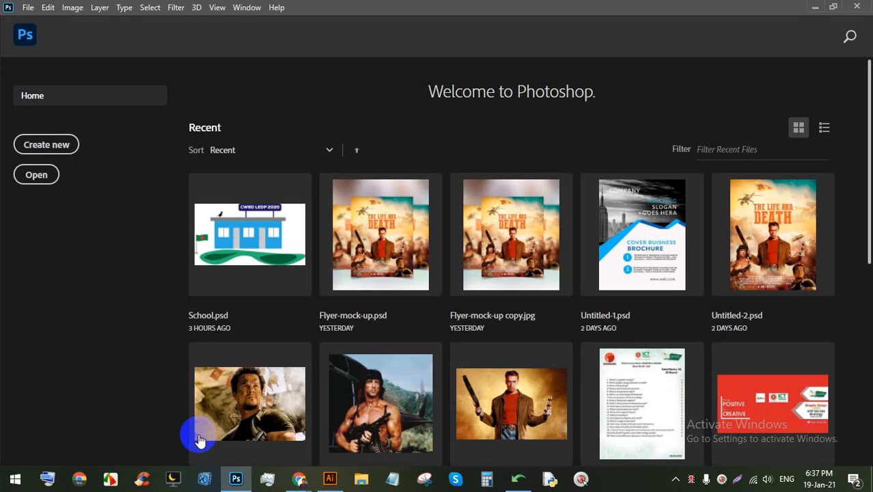
left_click(48, 145)
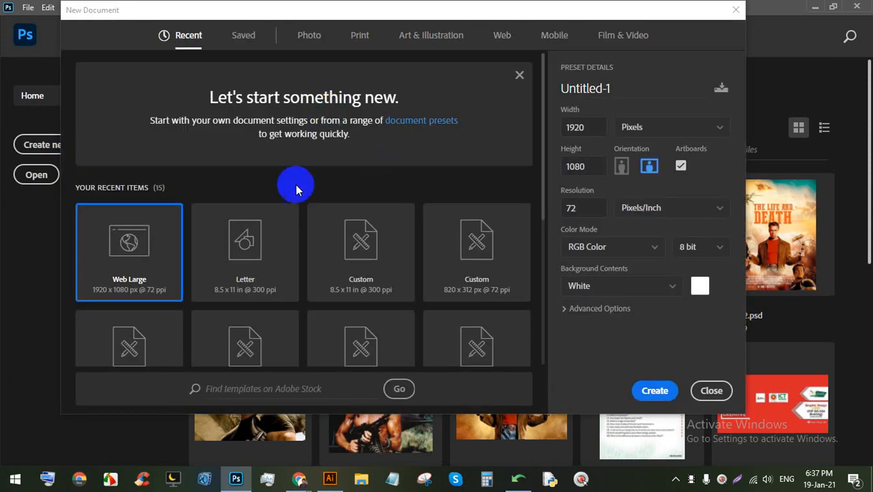
double_click(350, 224)
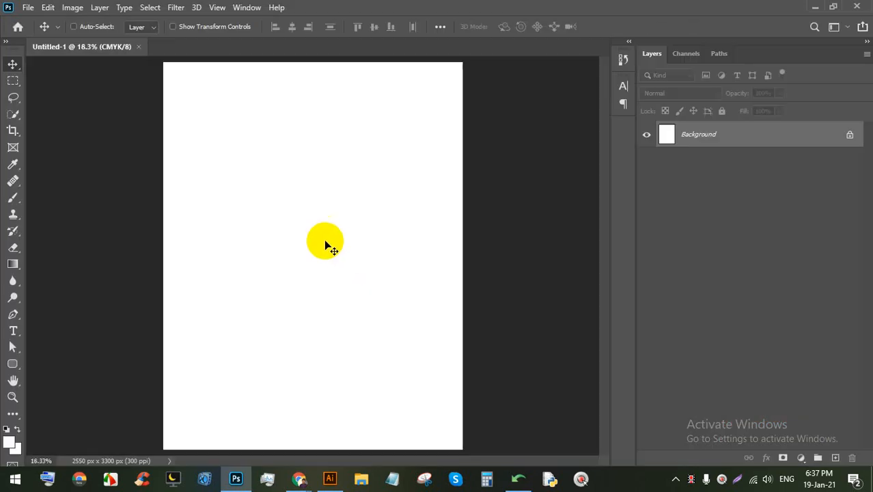
Step: Draw a black 834 × 548 px rounded rectangle with 25 px corners, then zoom in
left_click(13, 363)
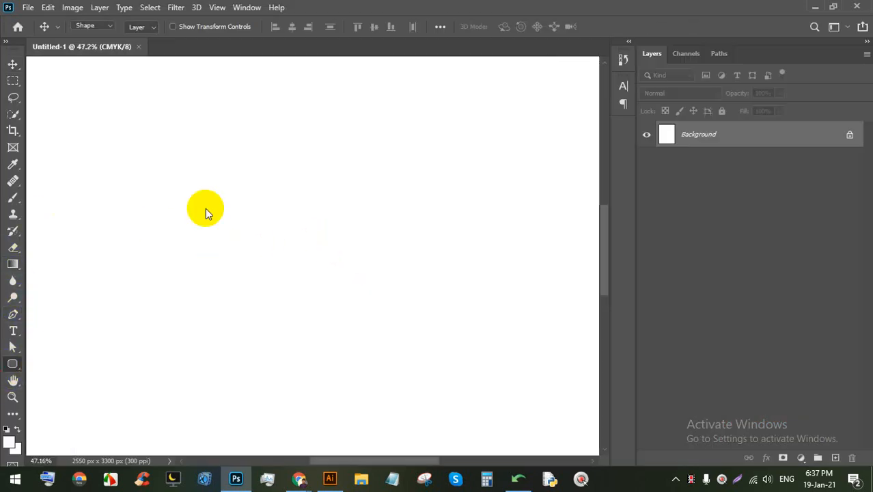
left_click_drag(175, 168, 427, 333)
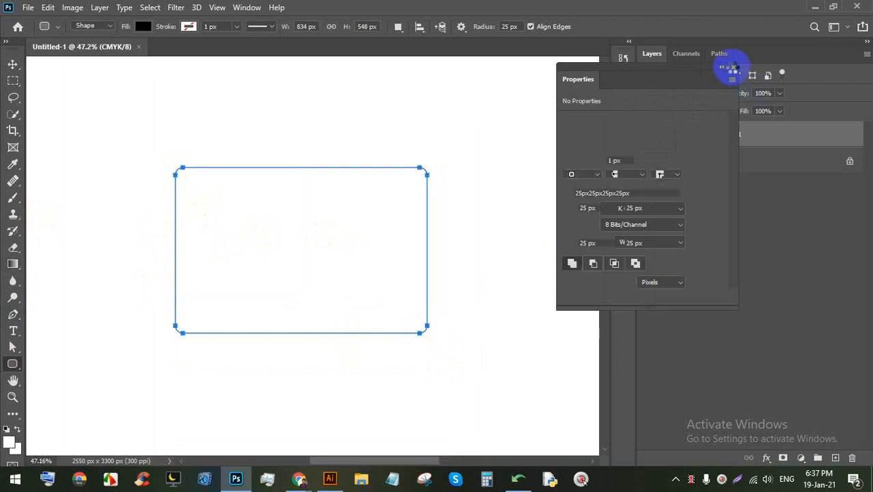
left_click(733, 68)
scroll(423, 253, "up", 15)
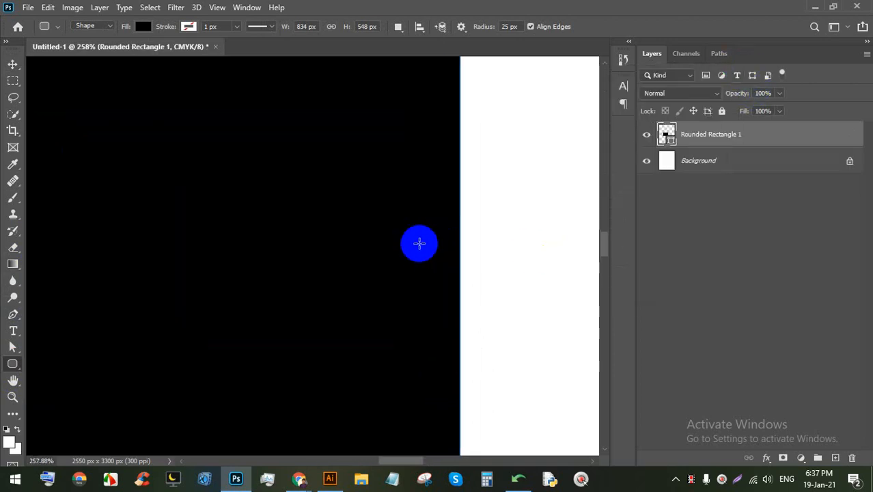
scroll(400, 241, "up", 15)
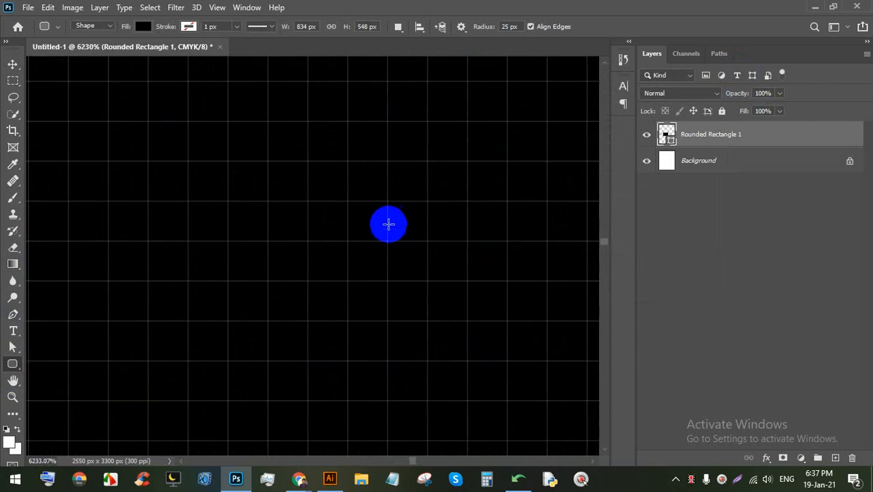
scroll(316, 156, "down", 5)
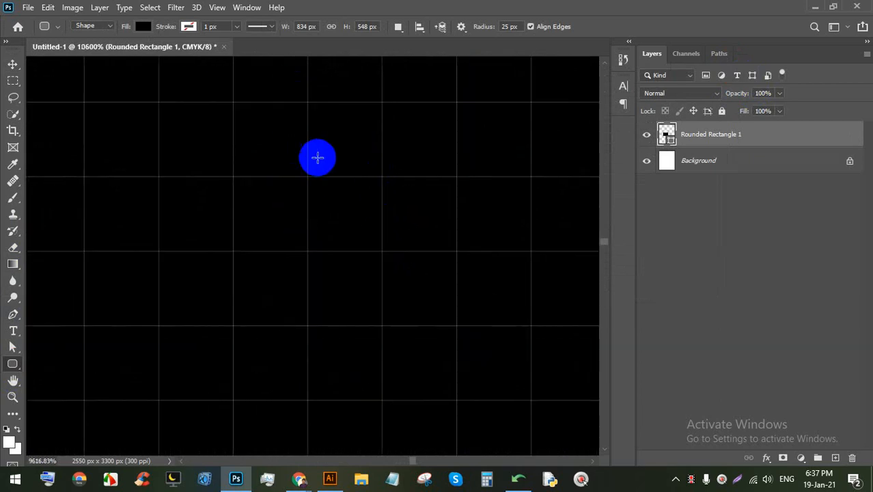
scroll(325, 206, "up", 3)
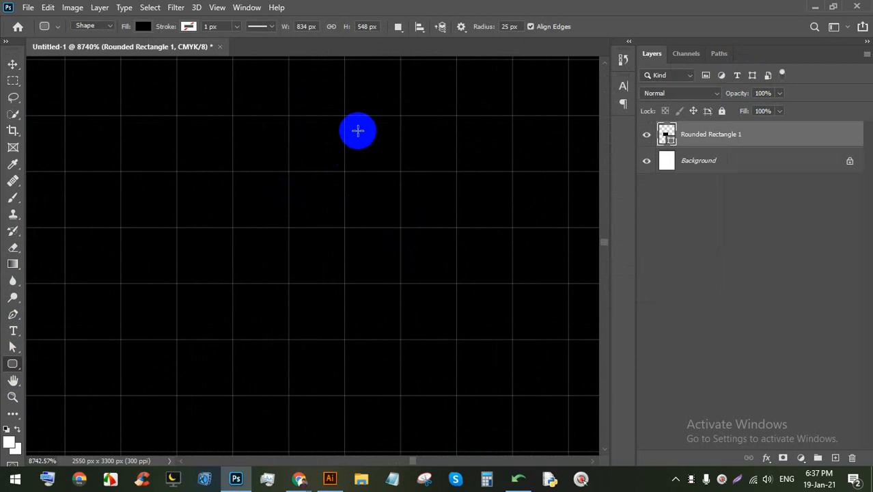
Step: Back in Illustrator, create a new A4 document
left_click(330, 478)
left_click(63, 8)
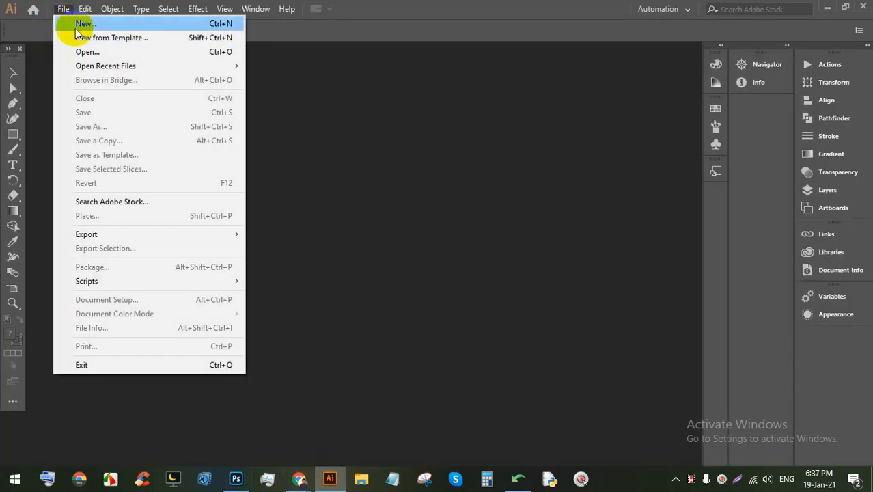
left_click(77, 25)
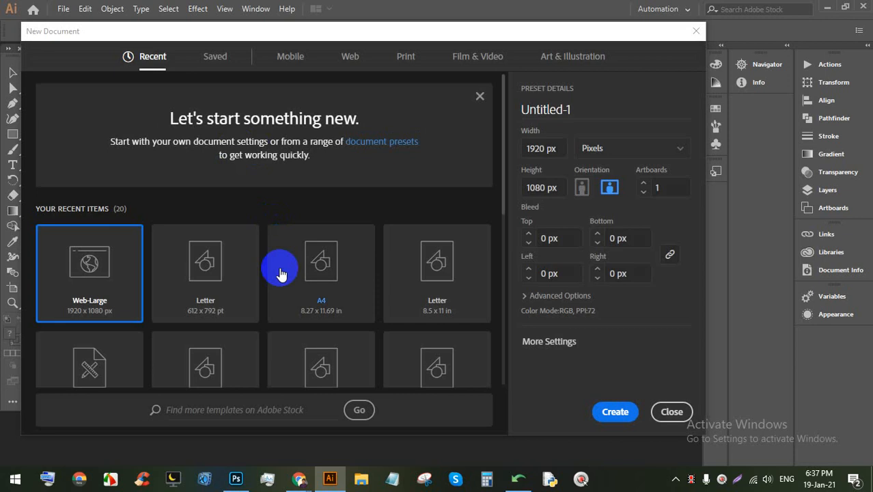
double_click(319, 266)
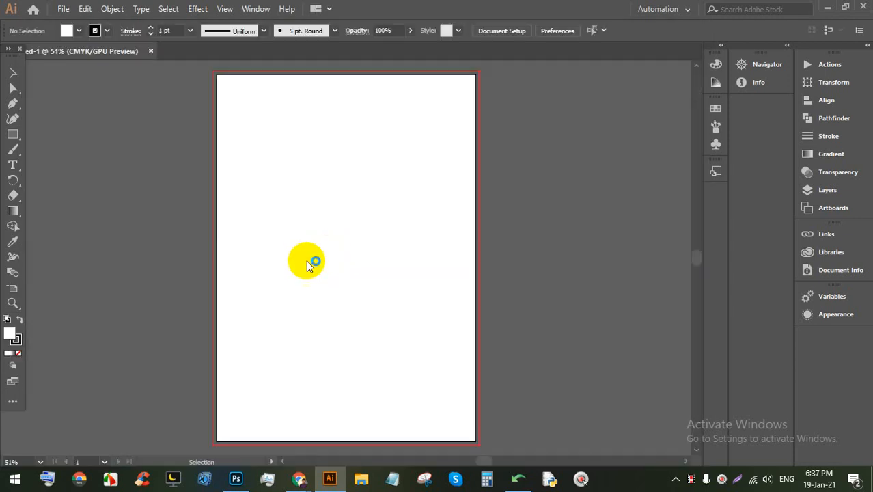
scroll(273, 275, "up", 4)
scroll(368, 324, "down", 2)
scroll(399, 339, "up", 4)
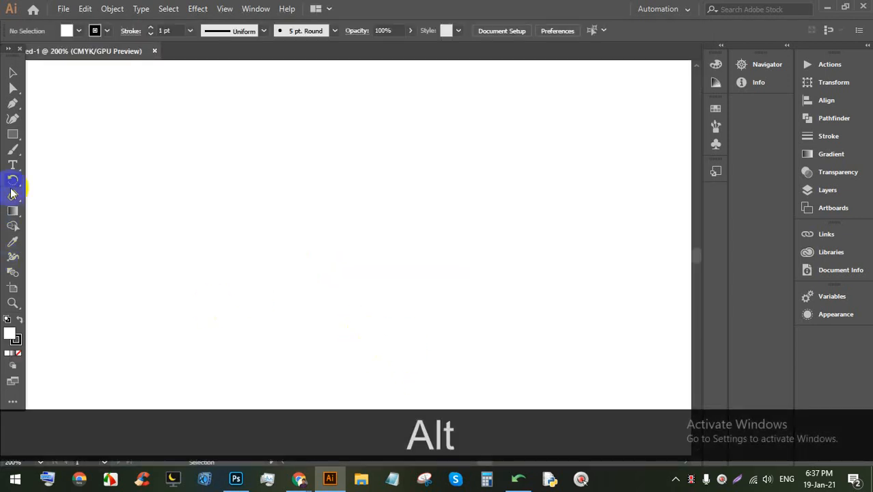
Step: Draw a rectangle on the artboard, fill it with green, and deselect it
left_click(12, 133)
left_click_drag(250, 151, 437, 280)
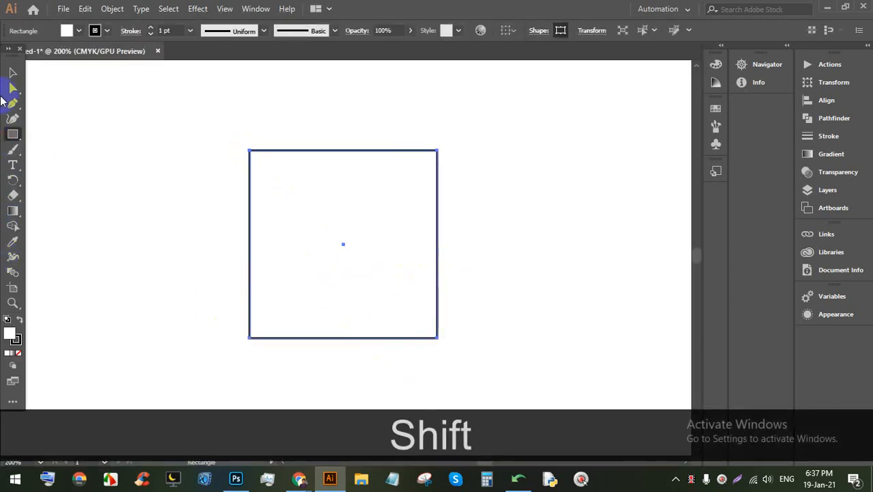
left_click(79, 31)
left_click(72, 60)
left_click(10, 58)
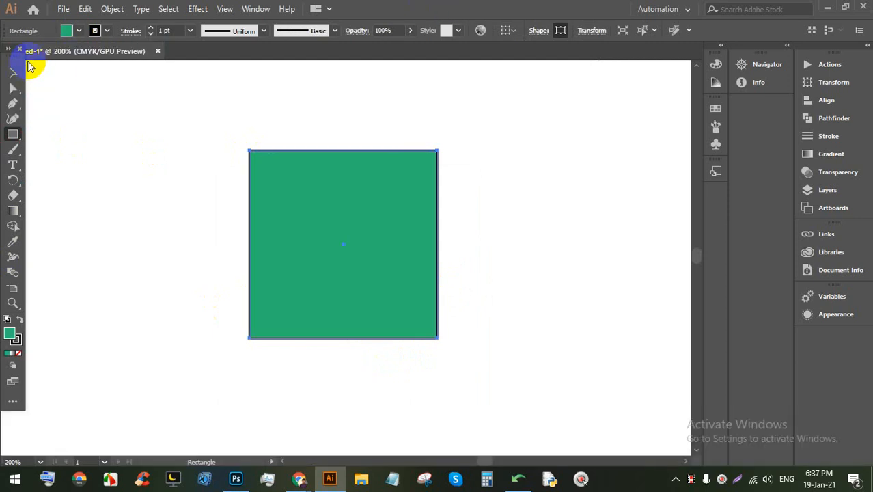
left_click(12, 72)
left_click(418, 128)
Step: Zoom in and pan toward the green square's corner and edge
scroll(430, 143, "up", 15)
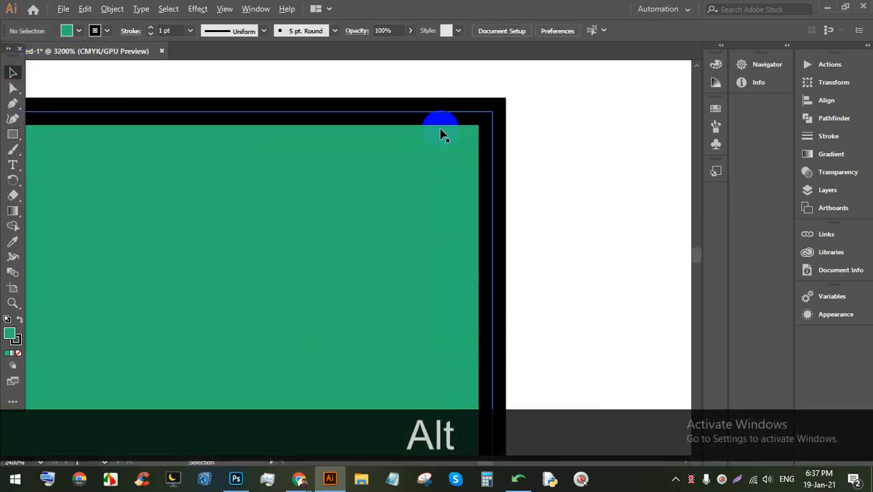
left_click_drag(299, 262, 345, 187)
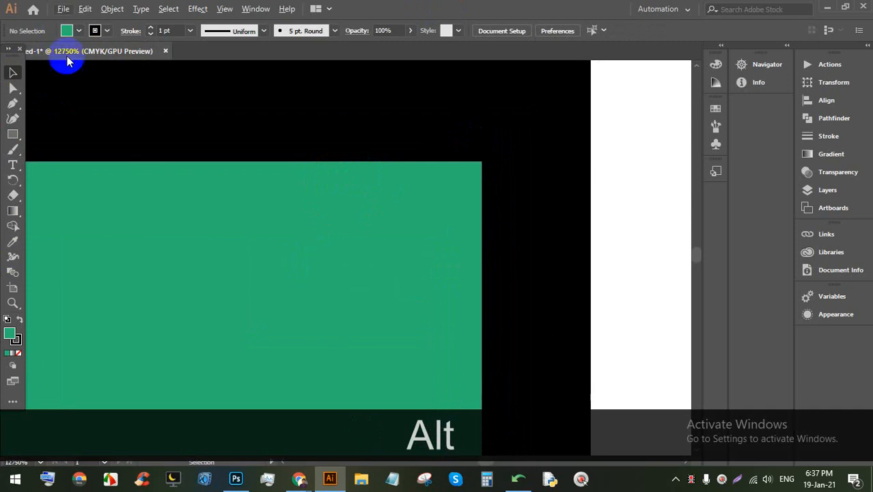
scroll(76, 71, "up", 2)
scroll(175, 173, "up", 1)
left_click_drag(187, 286, 220, 189)
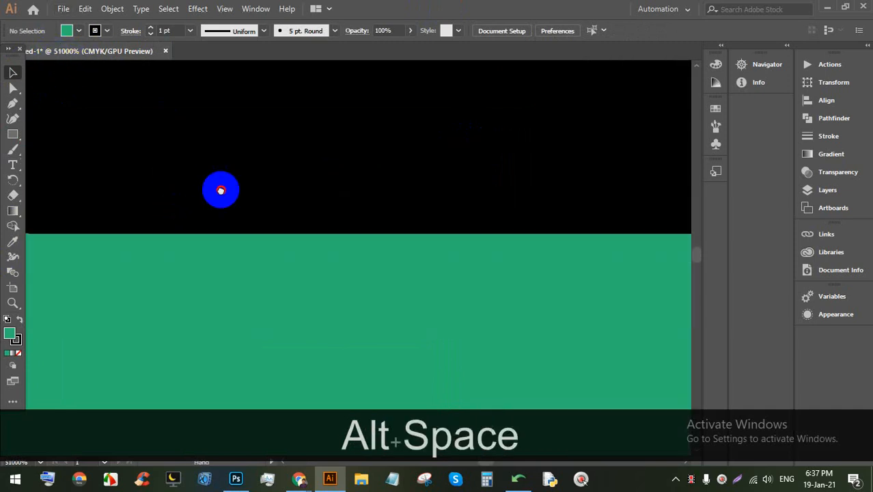
scroll(41, 86, "up", 2)
Step: Let the waiting participant into the Meet call, then return to Illustrator
mouse_move(299, 478)
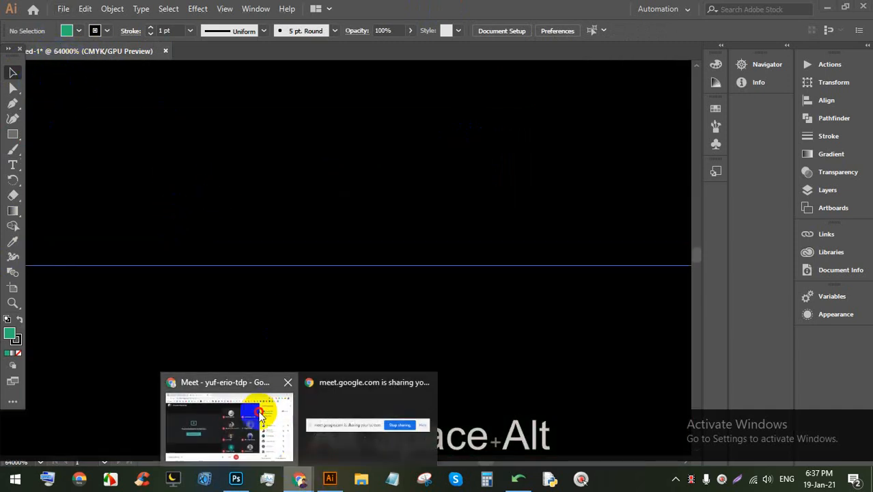
left_click(245, 417)
left_click(566, 145)
left_click(330, 478)
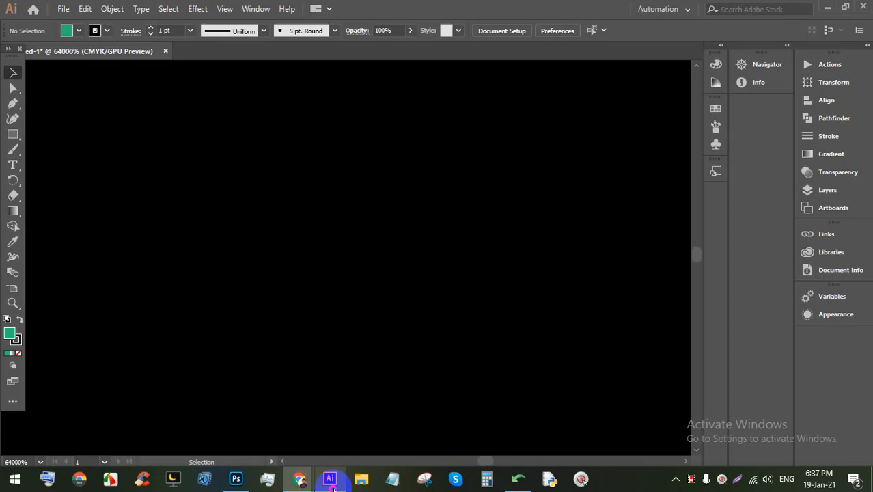
Step: Pan along the rectangle's edge to reveal more of the green fill
scroll(335, 257, "down", 2)
scroll(382, 395, "up", 2)
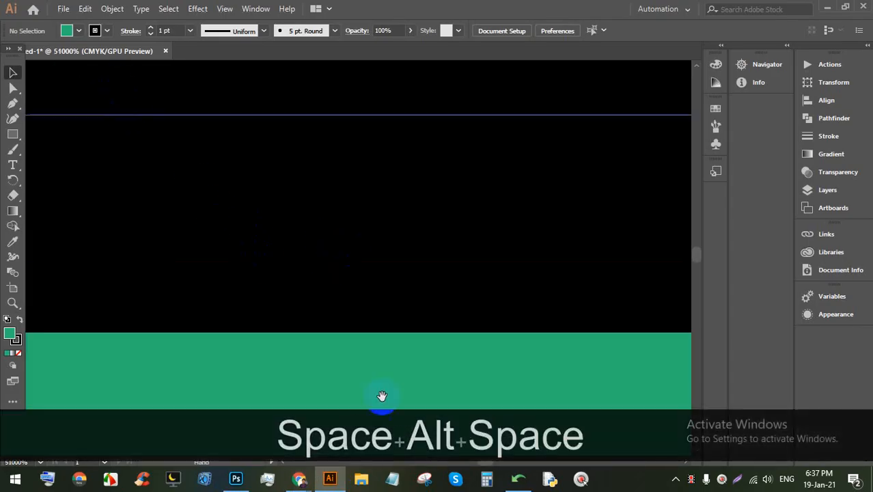
left_click_drag(388, 437, 388, 306)
scroll(388, 308, "down", 2)
scroll(344, 264, "up", 2)
left_click_drag(343, 325, 353, 139)
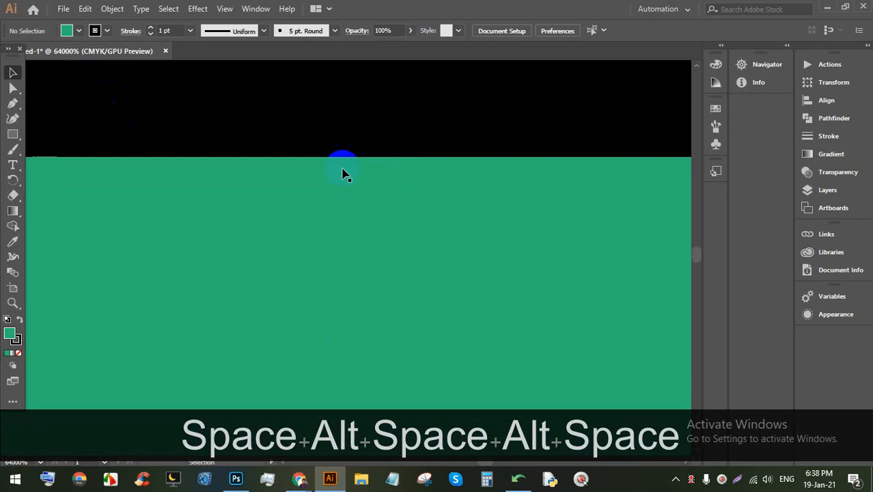
Step: Zoom and pan past the artboard's top edge until the rectangle's corner is in view
scroll(347, 149, "down", 5)
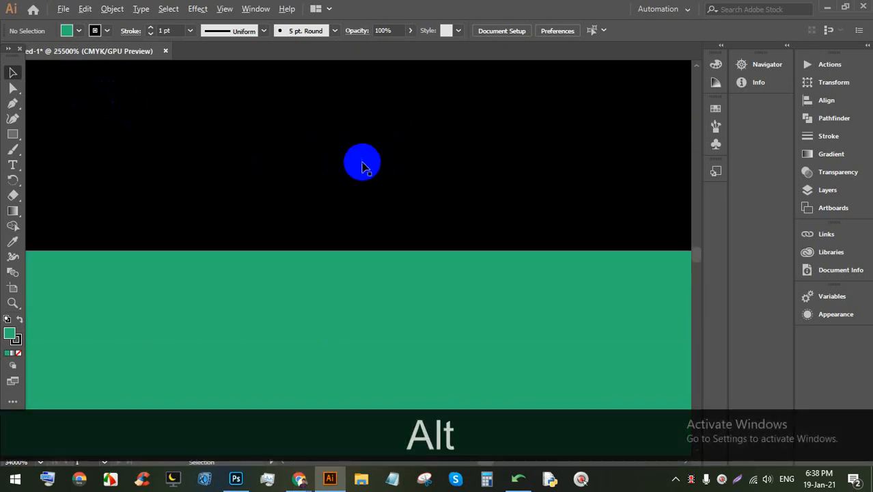
scroll(559, 166, "up", 3)
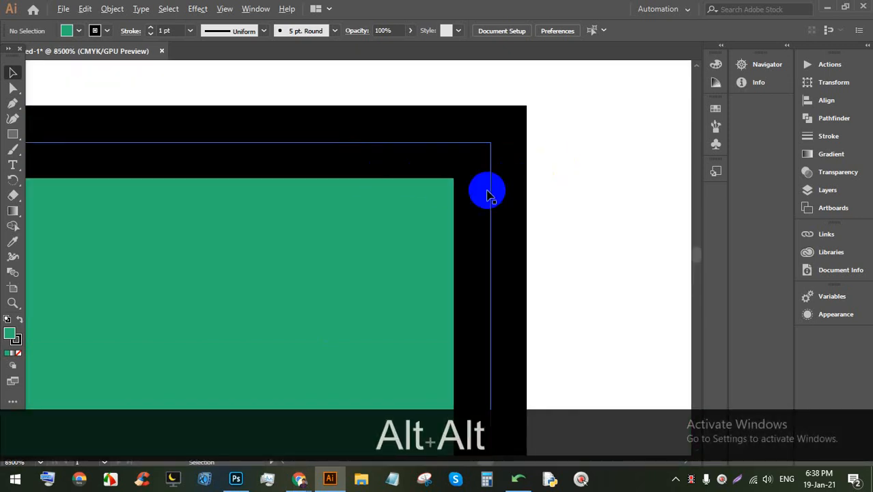
scroll(437, 150, "up", 3)
left_click_drag(437, 150, 389, 169)
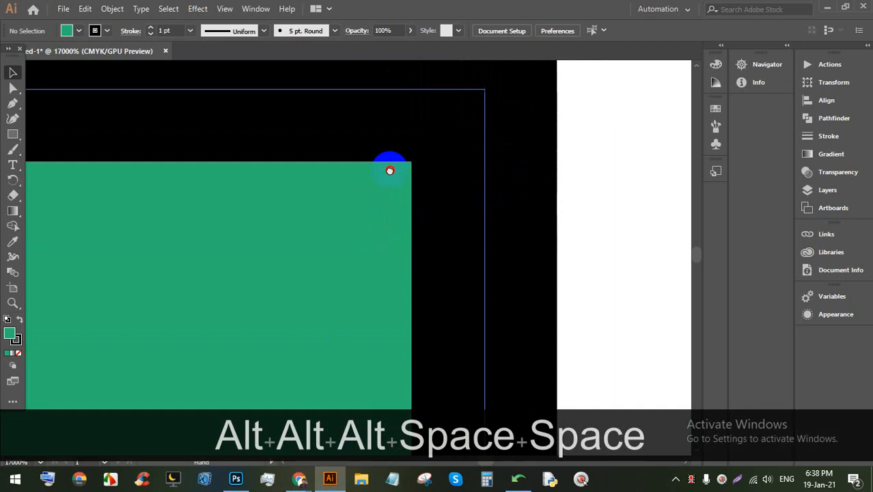
scroll(367, 152, "down", 3)
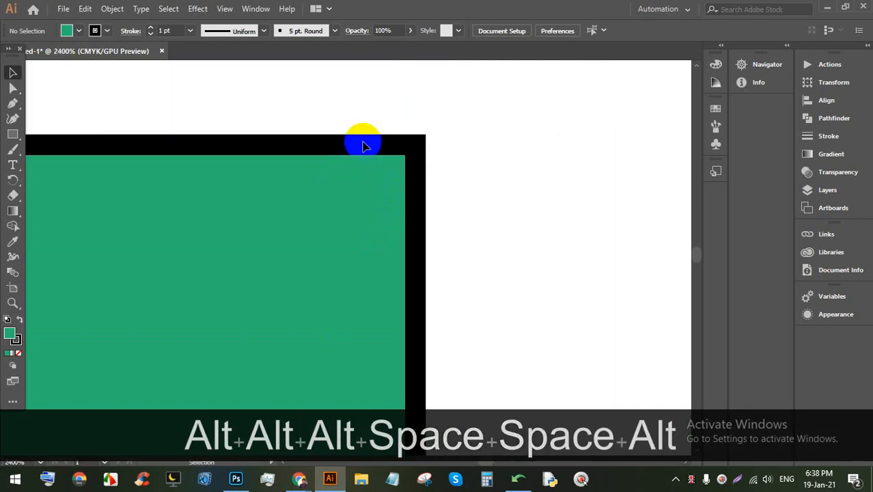
scroll(345, 276, "up", 2)
scroll(489, 179, "down", 2)
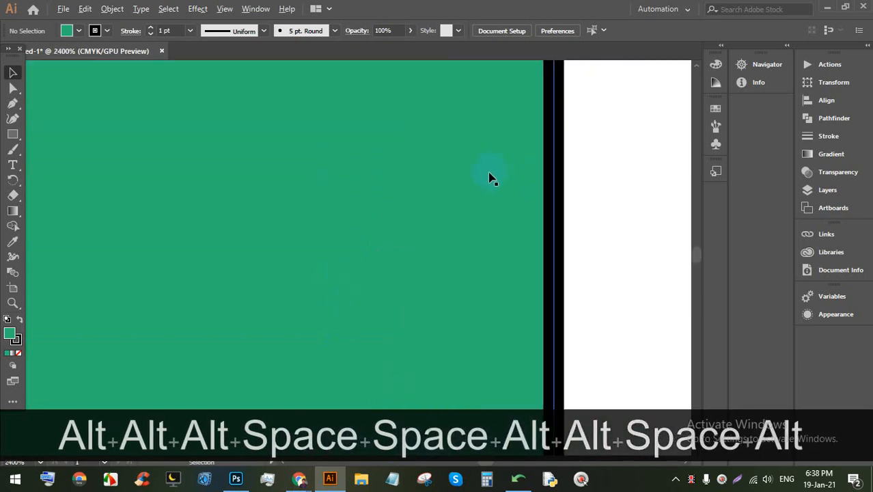
left_click_drag(489, 181, 427, 339)
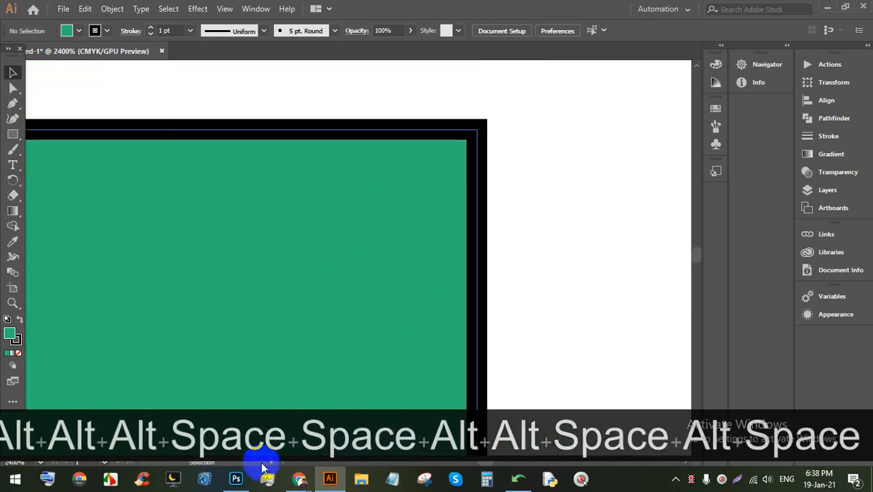
Step: Zoom the Photoshop rounded-rectangle document out and back in until its pixel grid shows
left_click(235, 478)
scroll(371, 247, "down", 3)
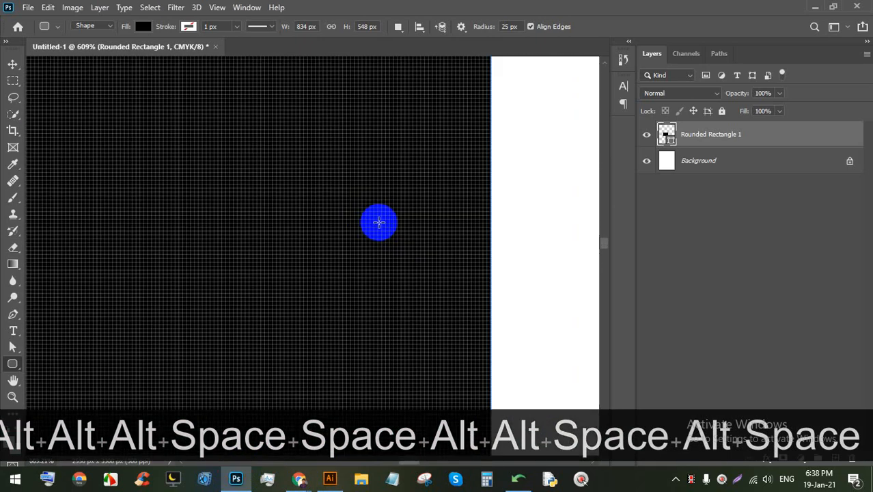
scroll(448, 202, "down", 2)
scroll(444, 201, "down", 6)
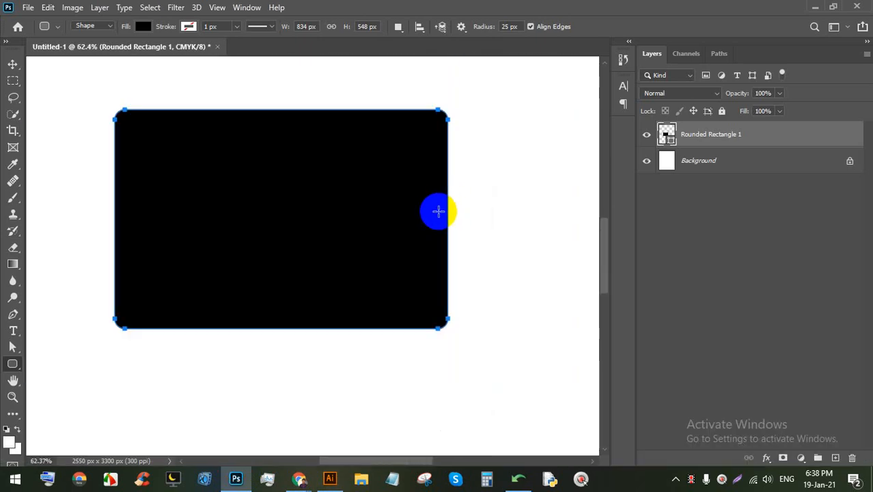
scroll(433, 208, "up", 5)
scroll(403, 203, "down", 4)
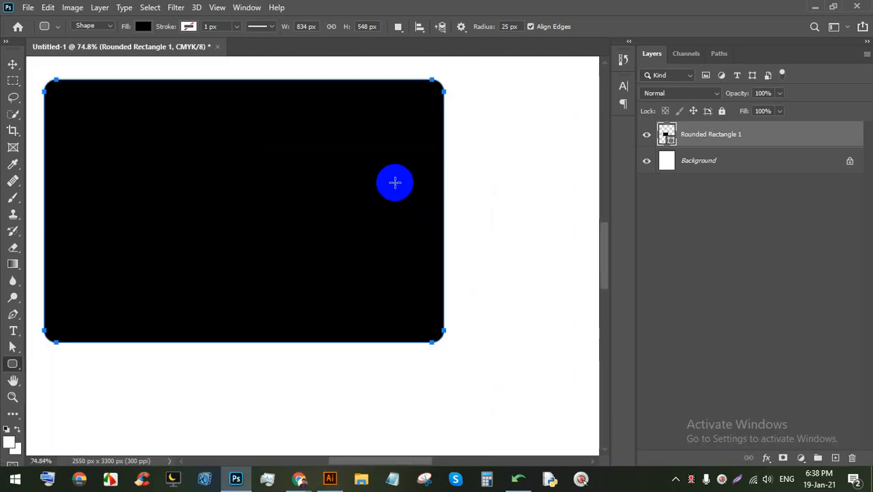
scroll(395, 181, "up", 10)
scroll(416, 247, "up", 8)
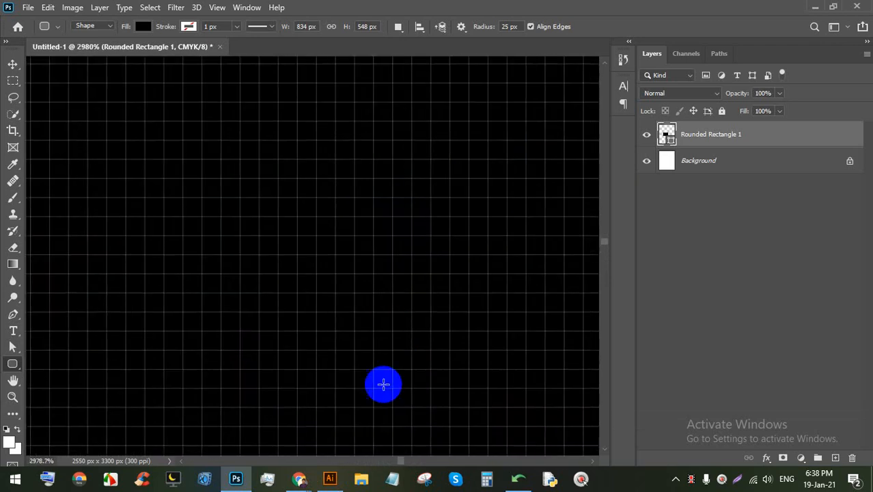
left_click(330, 478)
Step: Zoom out to 66.67% and drag the artboard so the green square sits centred
scroll(441, 254, "up", 6)
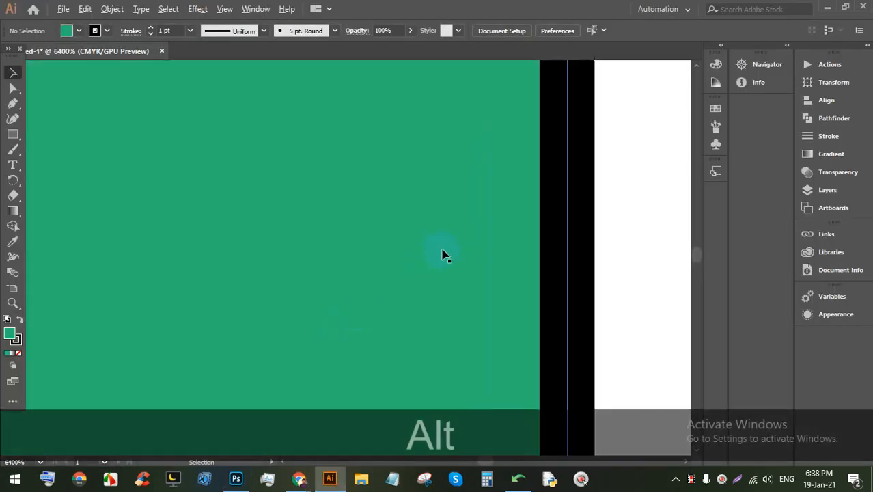
scroll(448, 251, "down", 5)
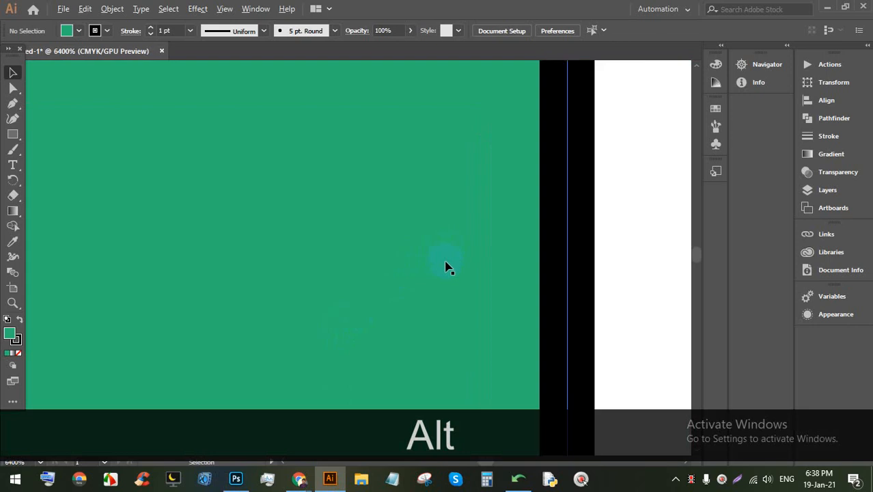
scroll(484, 251, "up", 5)
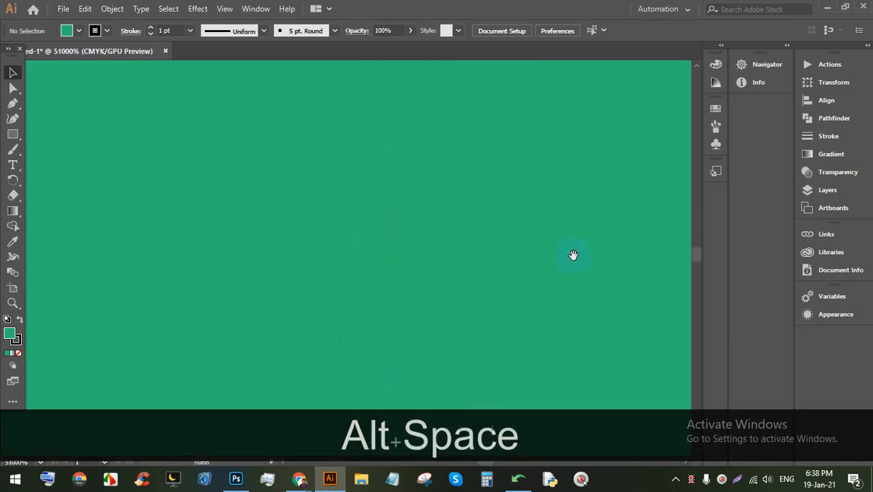
scroll(395, 252, "down", 12)
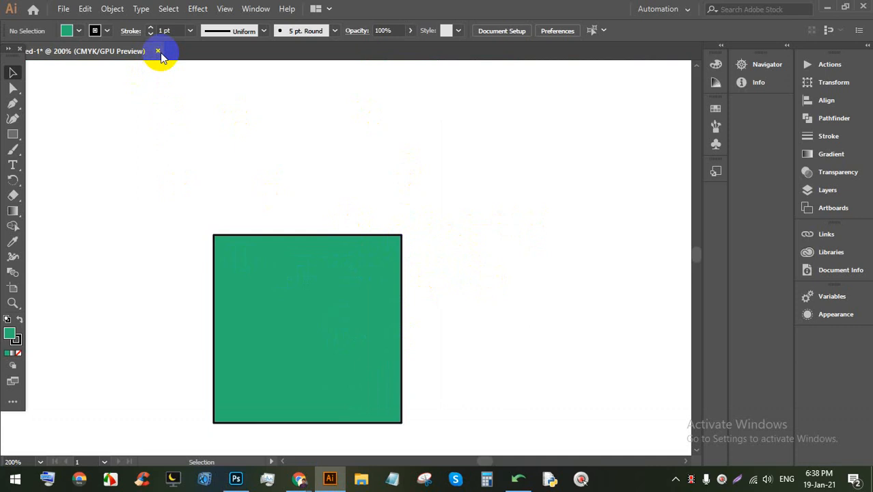
scroll(331, 146, "down", 3)
scroll(335, 175, "up", 2)
scroll(352, 160, "down", 3)
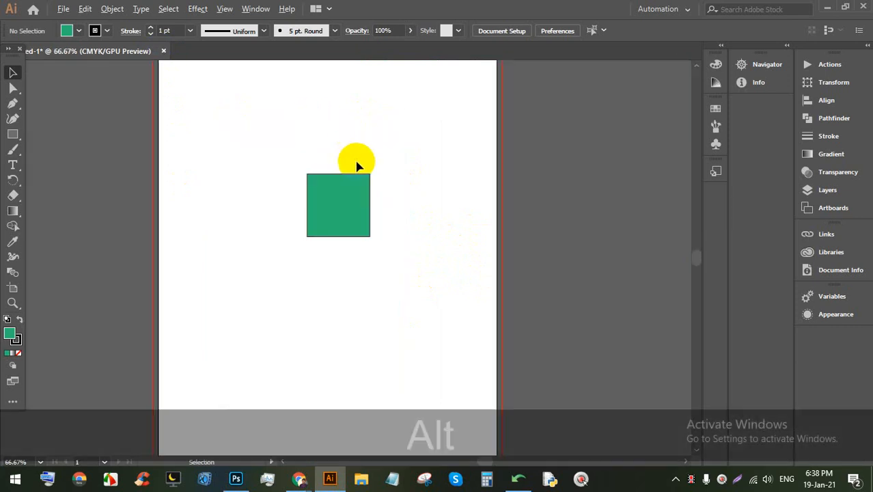
left_click_drag(366, 164, 370, 303)
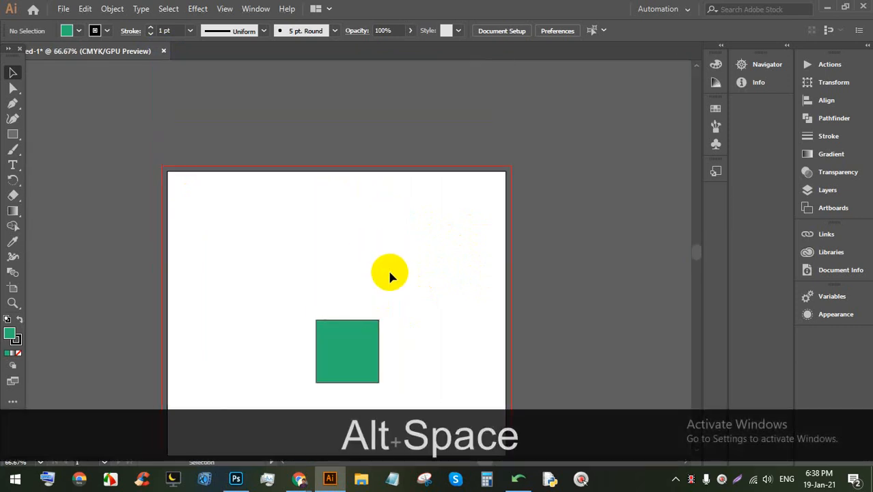
mouse_move(298, 478)
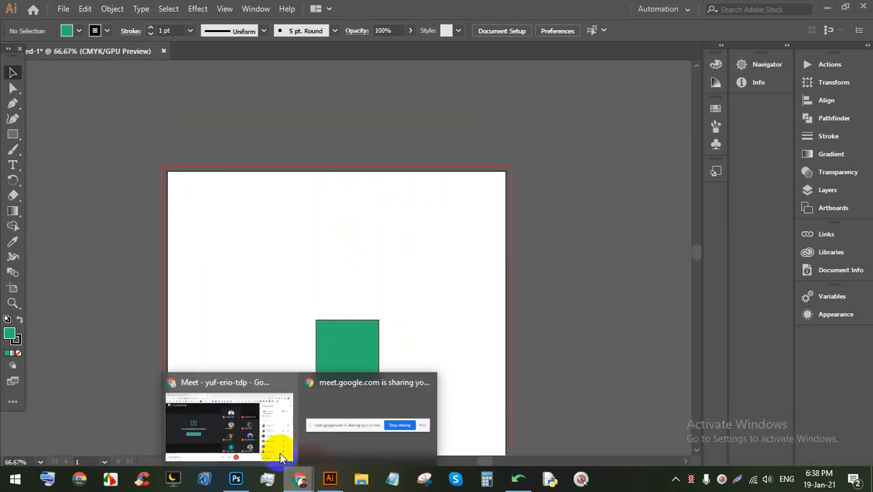
left_click(280, 456)
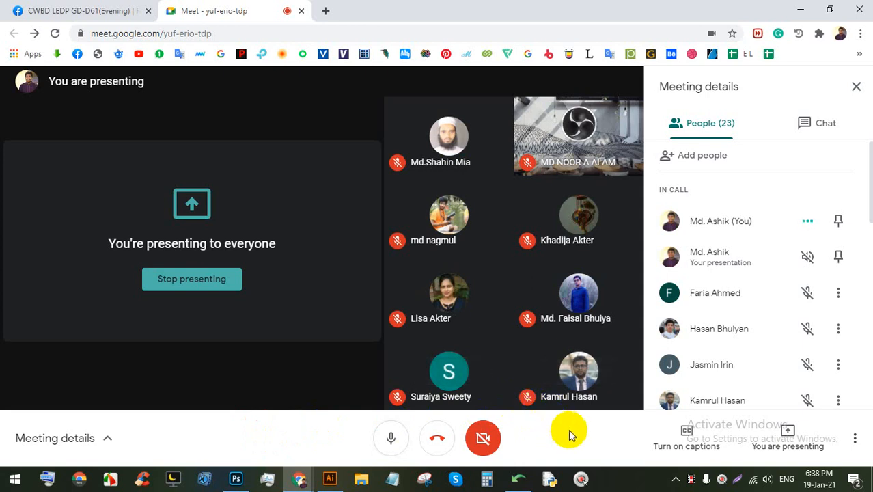
scroll(726, 360, "down", 5)
scroll(738, 370, "down", 3)
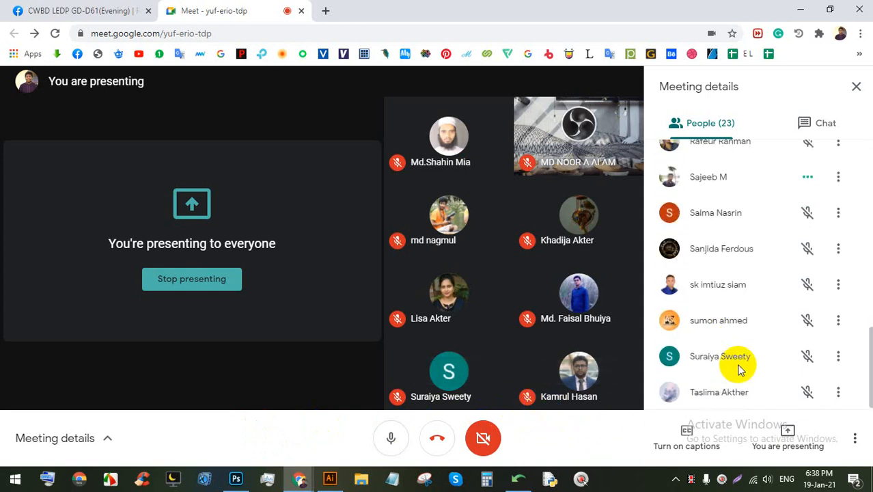
scroll(738, 369, "up", 9)
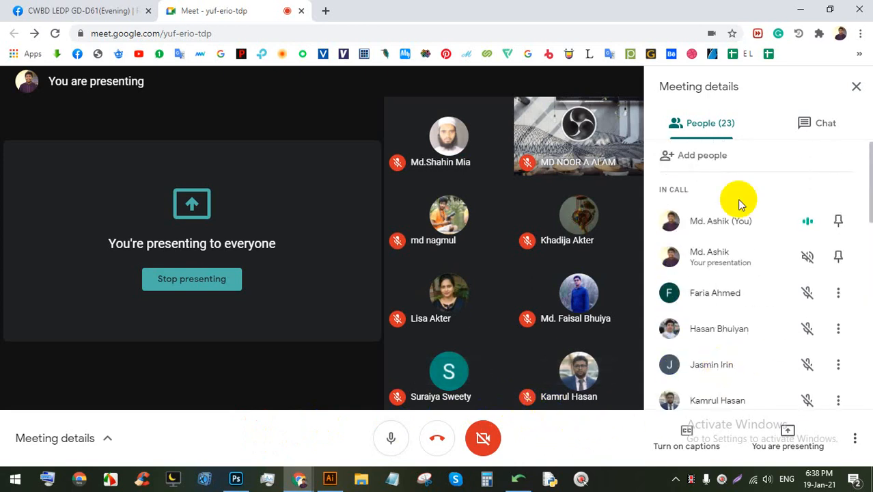
left_click(855, 86)
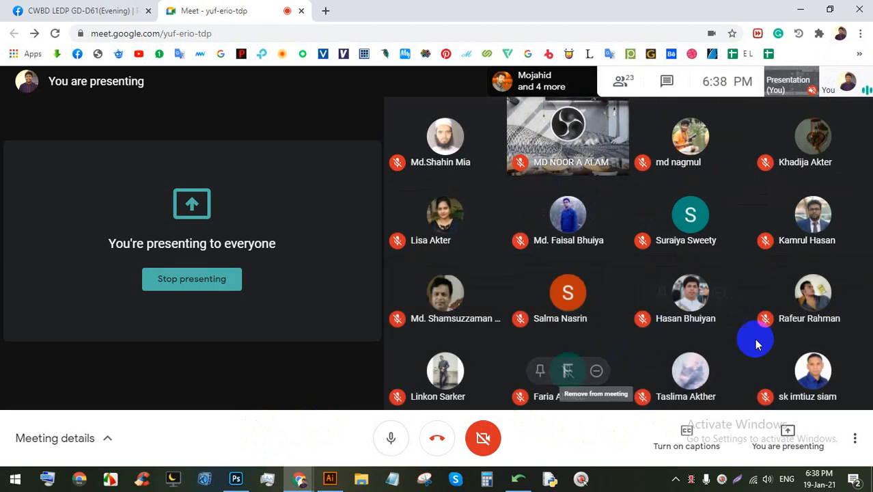
left_click(621, 82)
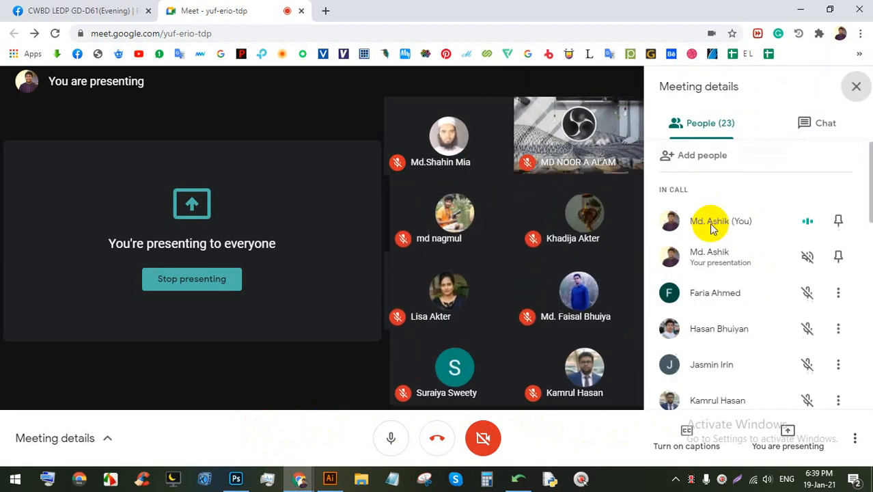
scroll(785, 247, "down", 10)
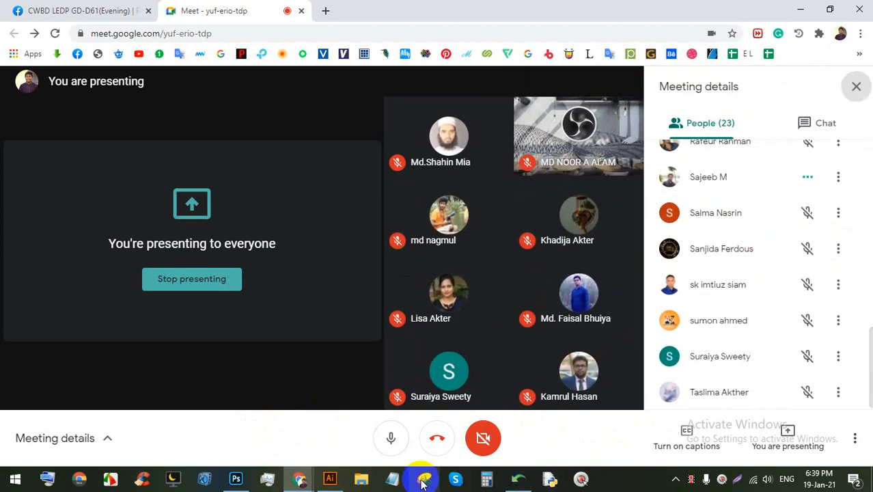
left_click(330, 478)
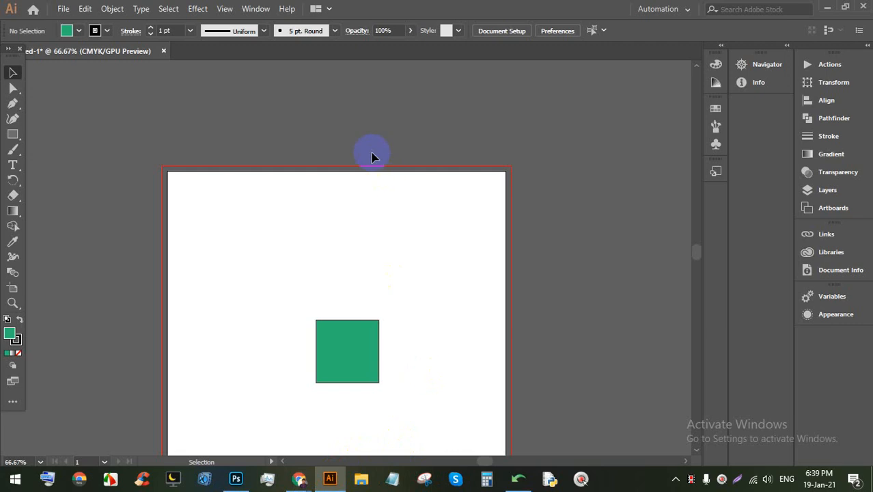
key("Print")
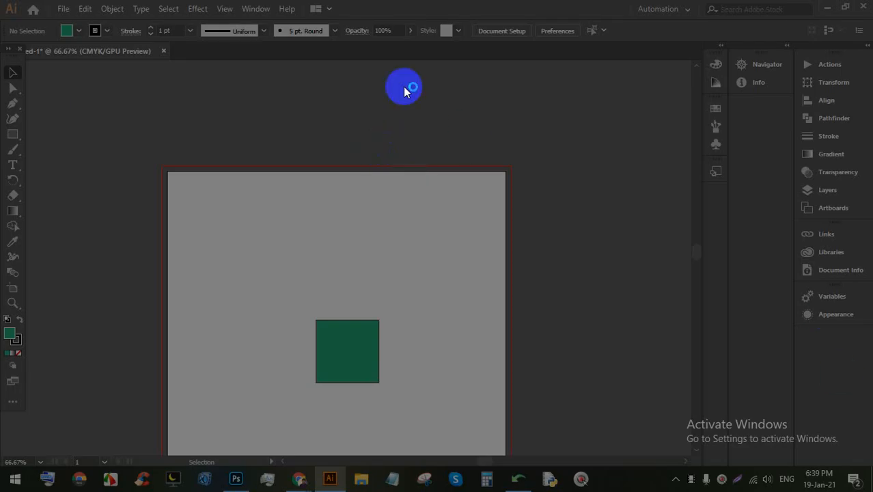
left_click_drag(2, 1, 864, 447)
left_click(853, 375)
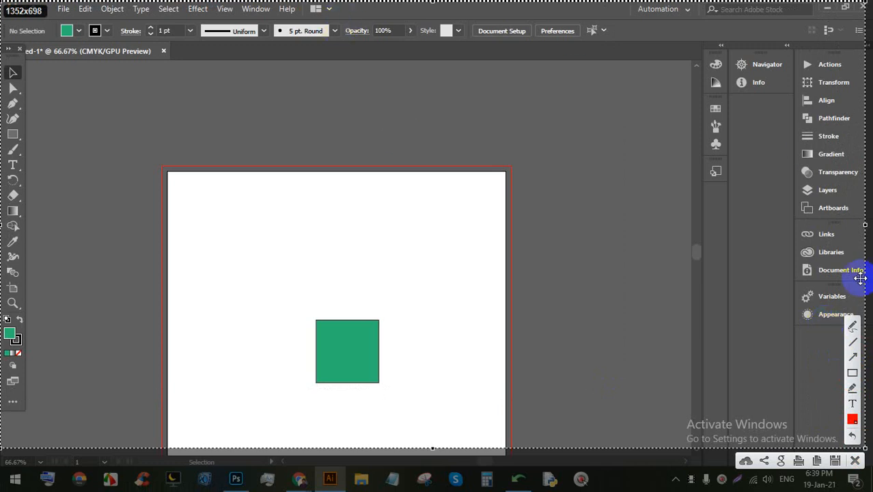
left_click(852, 372)
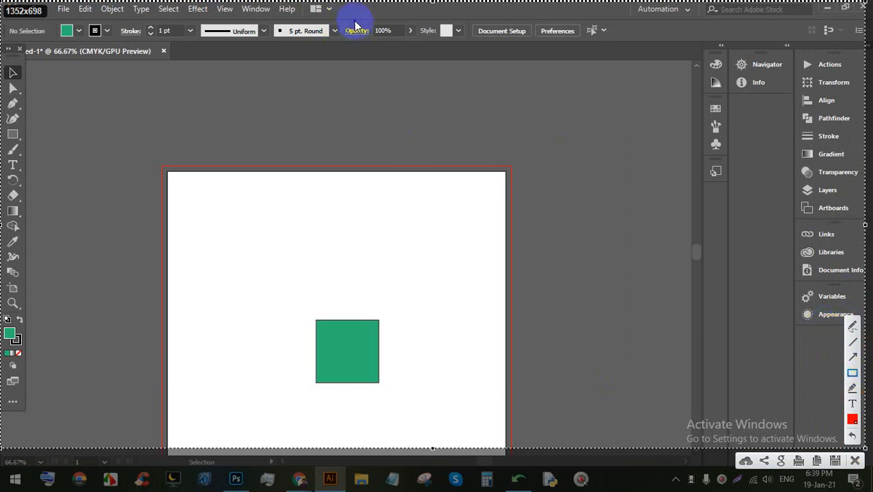
left_click_drag(355, 19, 629, 45)
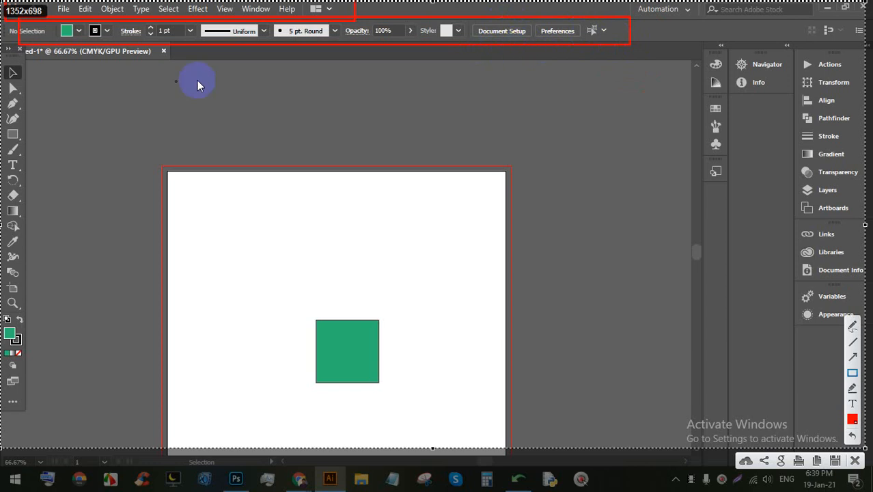
left_click_drag(6, 36, 24, 353)
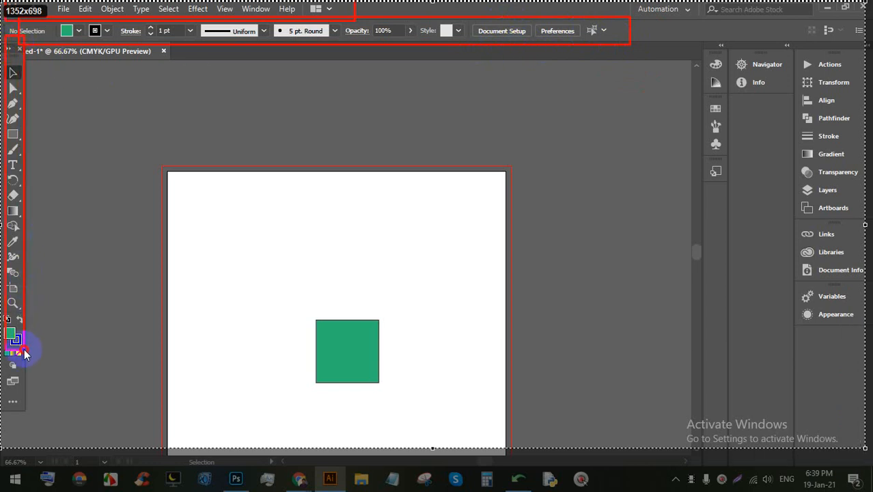
left_click_drag(21, 390, 30, 403)
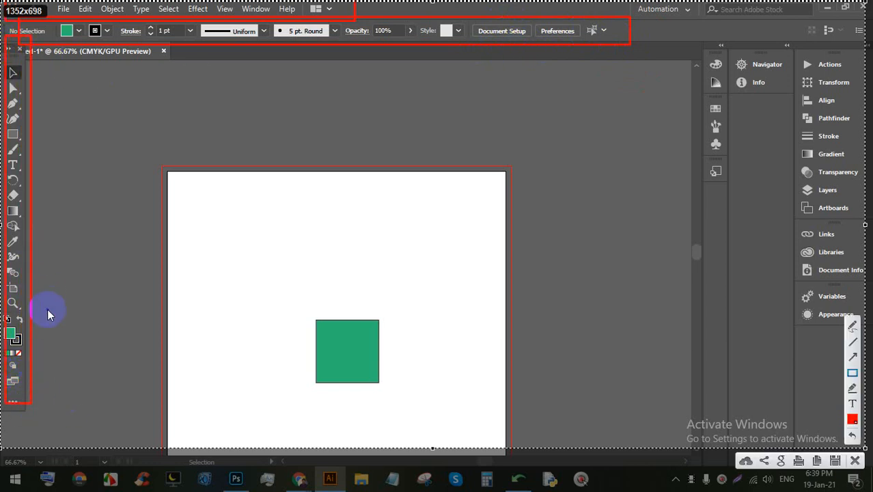
left_click_drag(681, 28, 861, 432)
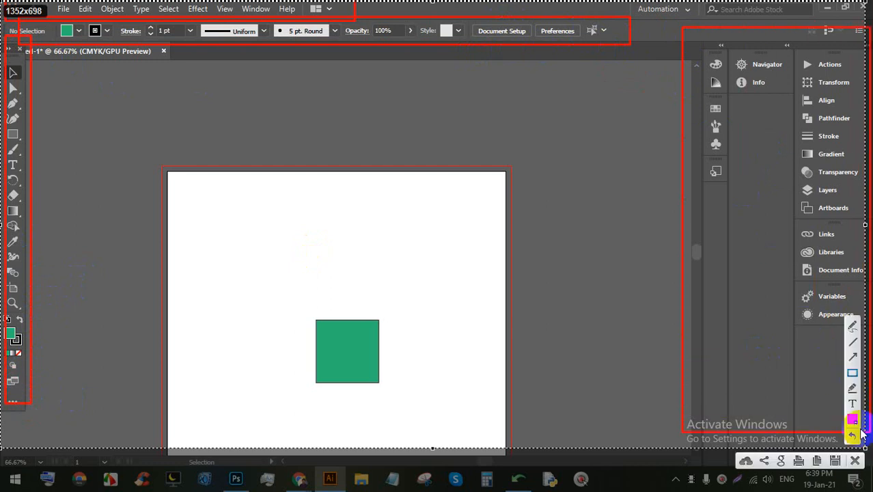
left_click(850, 327)
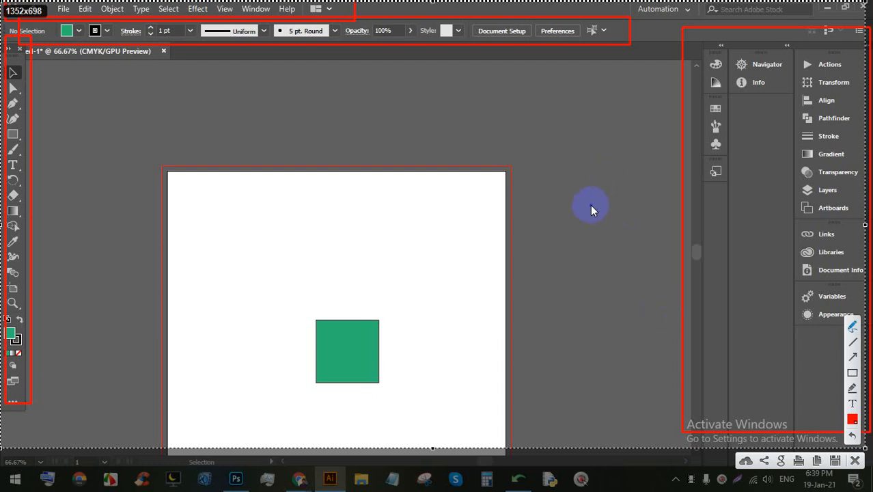
left_click_drag(750, 228, 585, 259)
left_click_drag(582, 222, 749, 275)
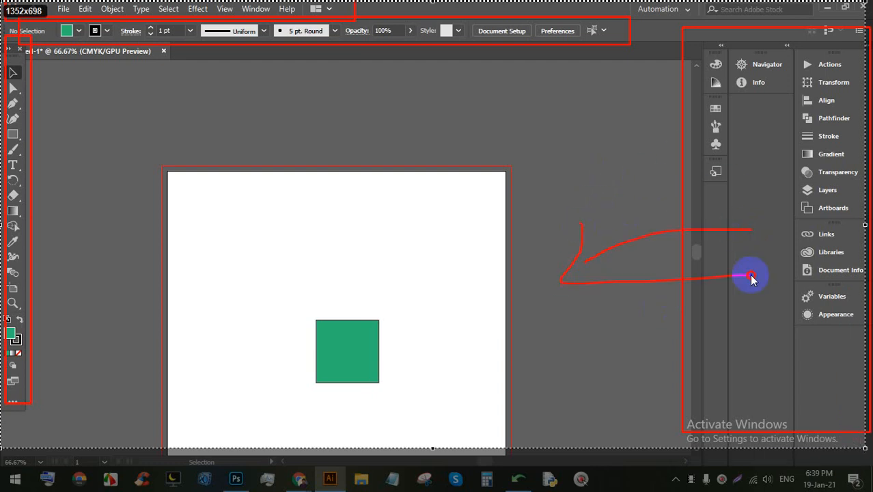
left_click(509, 323)
mouse_move(519, 320)
left_mouse_down()
mouse_move(529, 343)
mouse_move(543, 306)
mouse_move(534, 293)
mouse_move(572, 333)
left_mouse_up()
left_click_drag(510, 362, 586, 333)
mouse_move(580, 320)
left_mouse_down()
mouse_move(551, 263)
mouse_move(590, 343)
mouse_move(547, 259)
mouse_move(378, 304)
mouse_move(431, 279)
mouse_move(519, 384)
left_mouse_up()
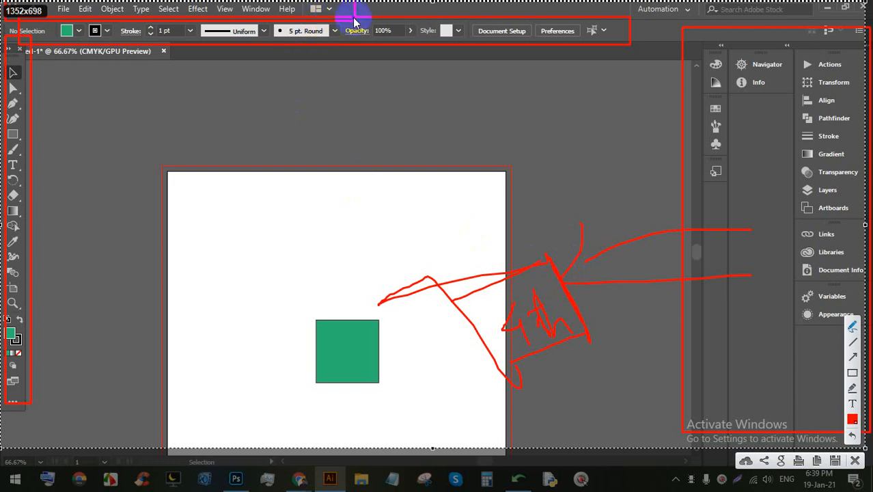
left_click_drag(347, 17, 347, 171)
left_click_drag(328, 123, 387, 145)
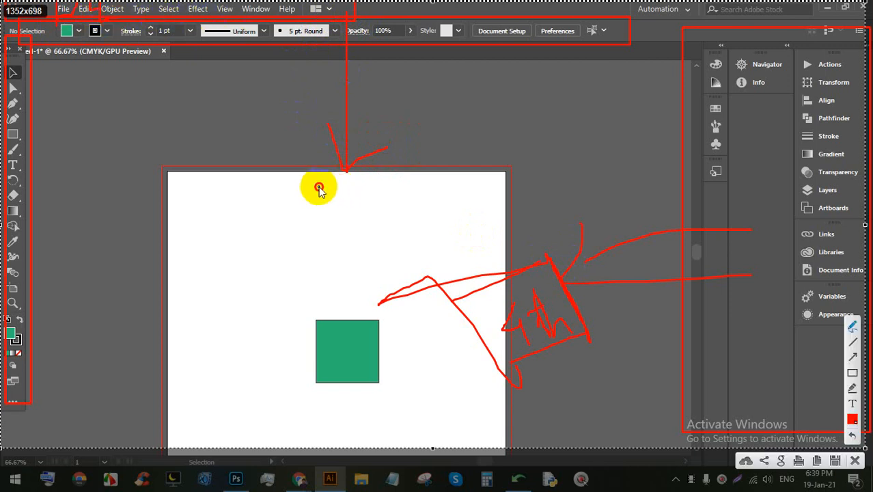
mouse_move(317, 186)
left_mouse_down()
mouse_move(349, 219)
mouse_move(482, 190)
left_mouse_up()
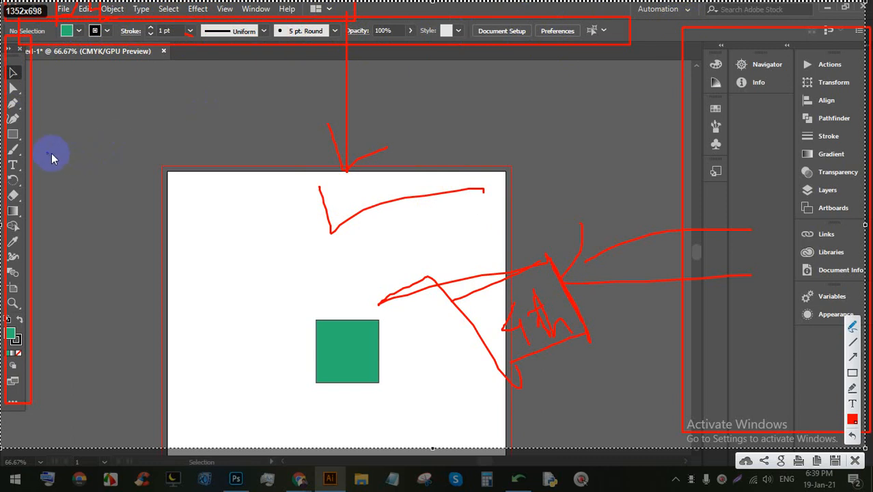
mouse_move(23, 176)
left_mouse_down()
mouse_move(111, 171)
mouse_move(30, 163)
mouse_move(77, 196)
left_mouse_up()
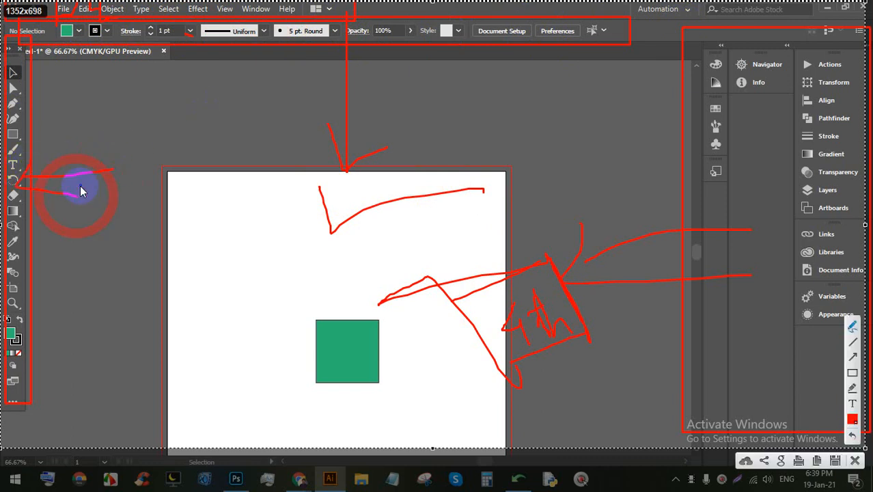
left_click_drag(22, 182, 177, 142)
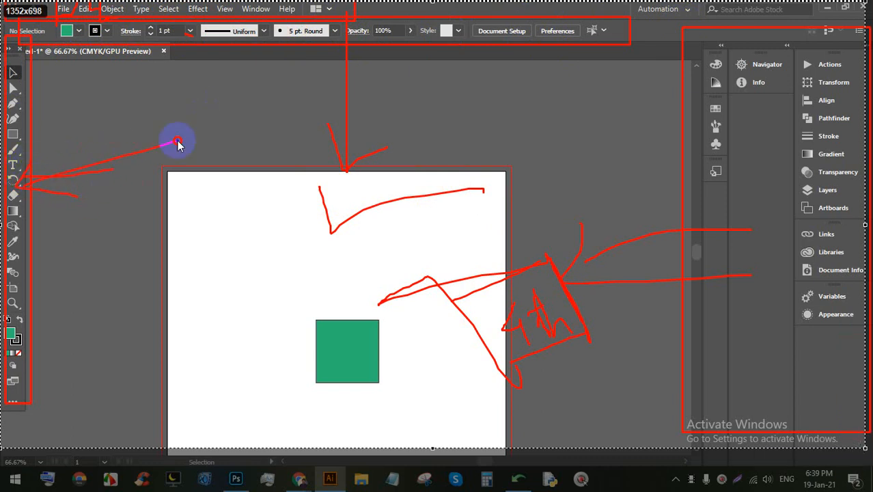
left_click_drag(706, 149, 602, 168)
left_click_drag(630, 116, 720, 140)
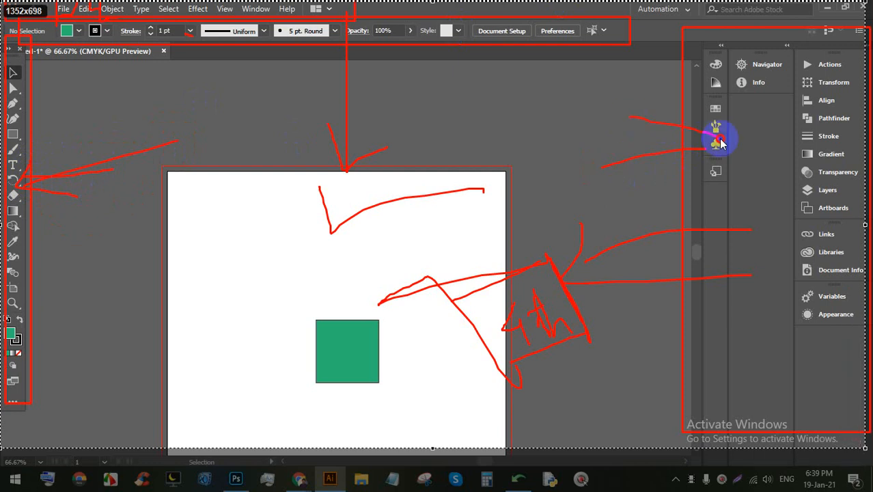
mouse_move(628, 126)
left_mouse_down()
mouse_move(732, 156)
mouse_move(603, 273)
left_mouse_up()
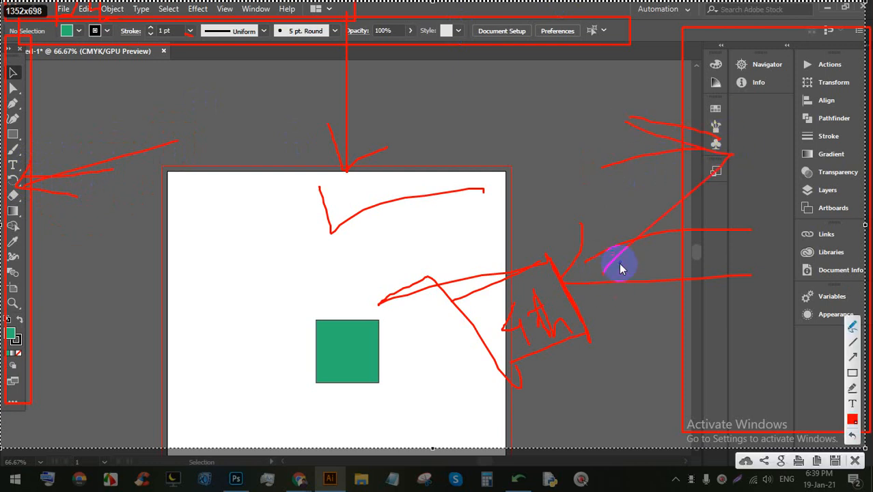
left_click(855, 459)
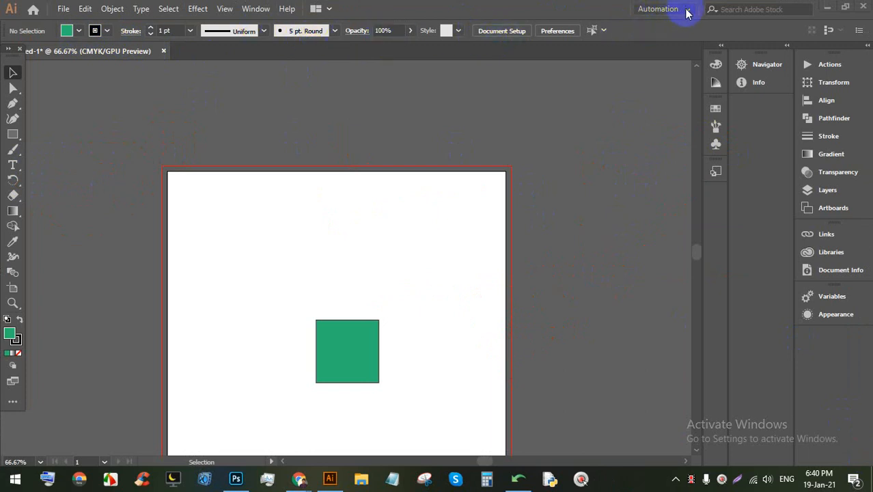
left_click(740, 9)
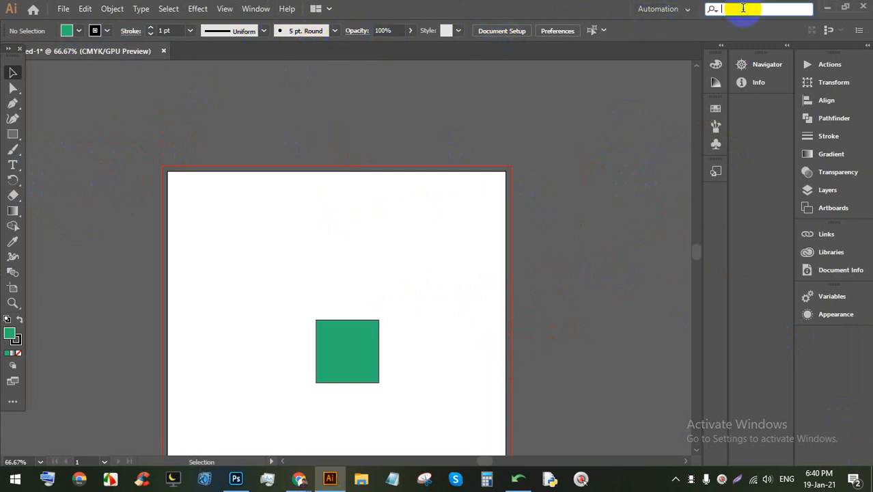
left_click(686, 10)
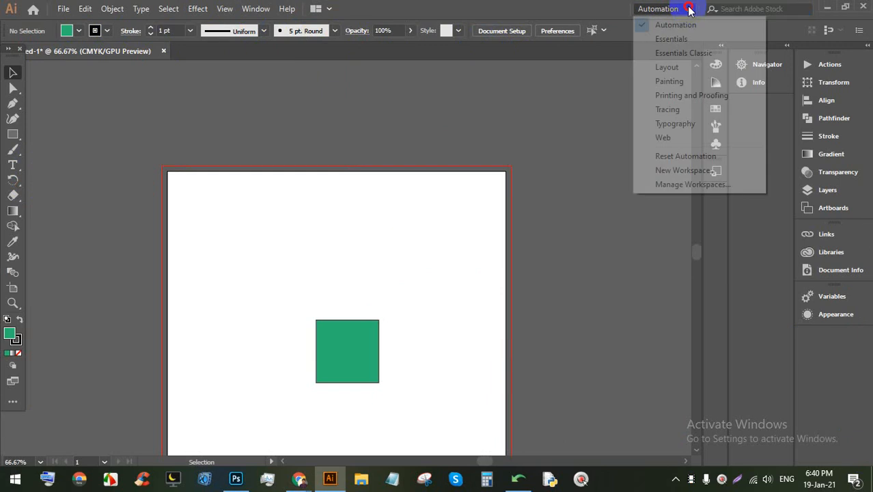
left_click(676, 38)
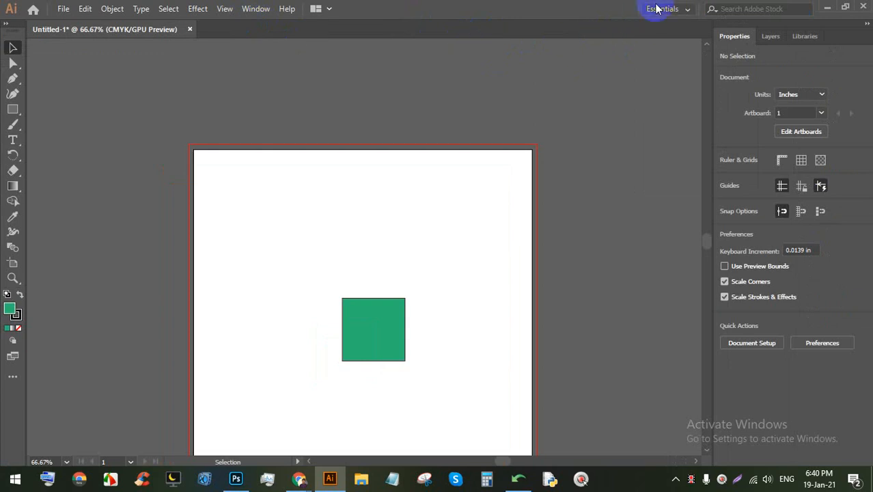
left_click(655, 9)
left_click(679, 25)
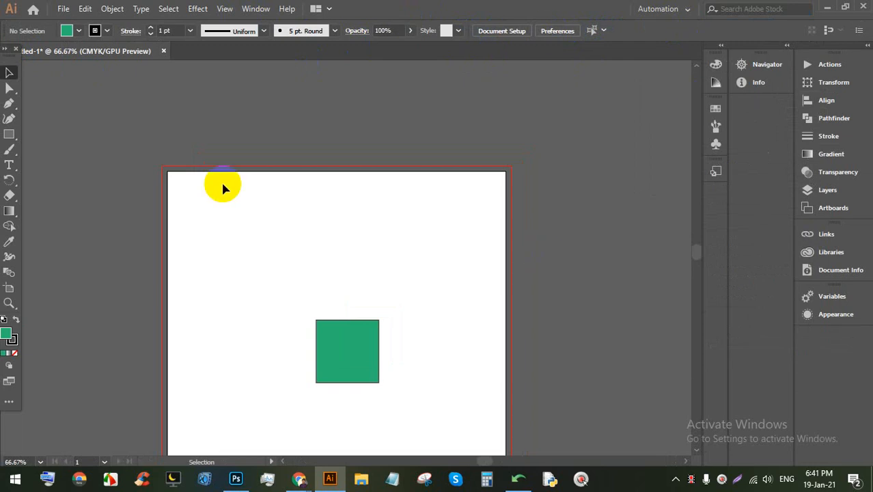
Step: Marquee-select the green square and delete it, leaving the A4 artboard blank
left_click(402, 297)
left_click_drag(436, 384, 345, 334)
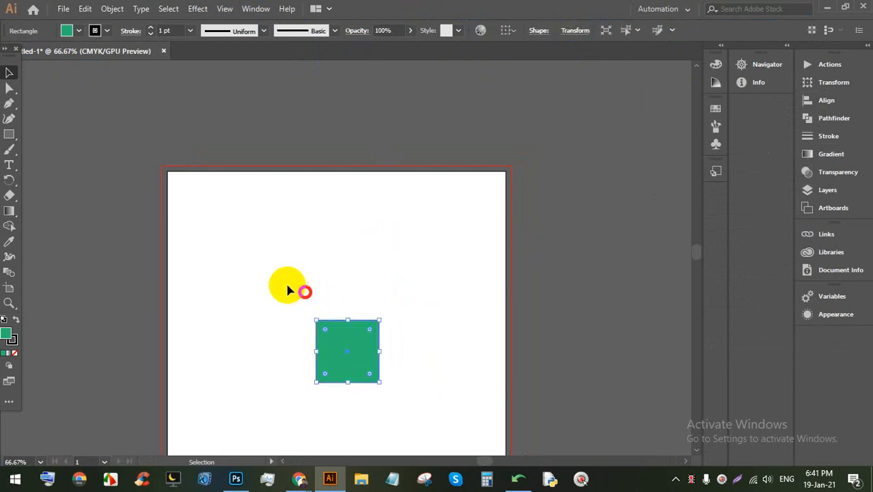
key("Delete")
key("BackSpace")
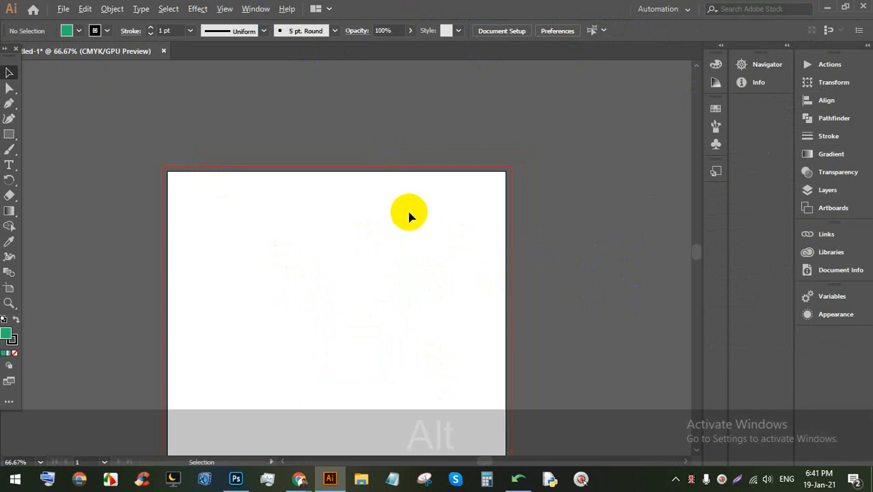
Step: Zoom and pan around the empty artboard and the blank canvas to its right
scroll(405, 212, "down", 2)
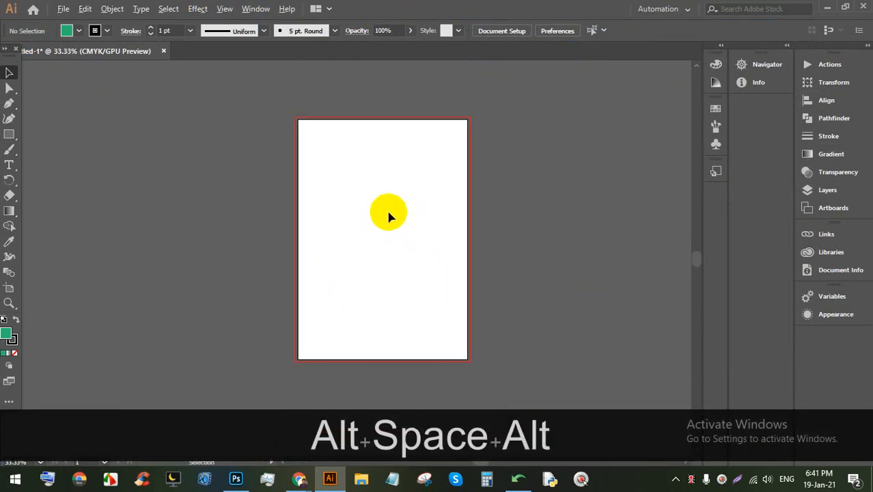
scroll(389, 215, "up", 1)
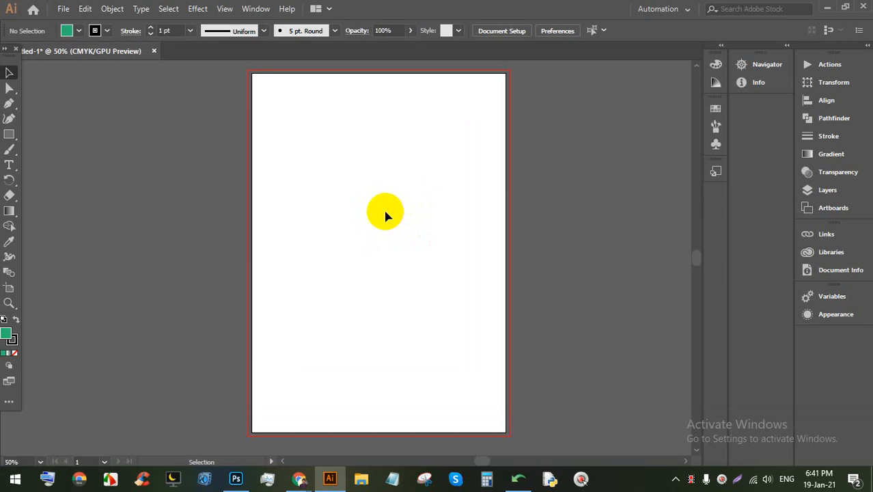
scroll(383, 150, "up", 2)
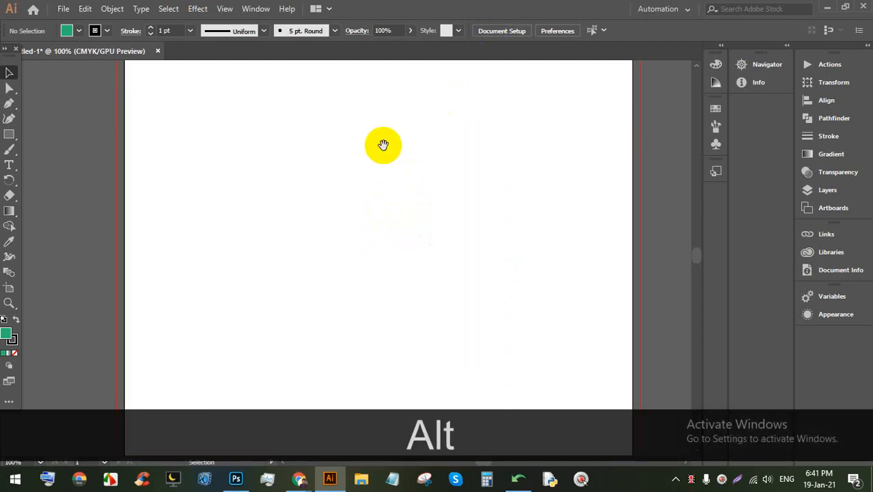
key("space")
left_click_drag(383, 146, 352, 178)
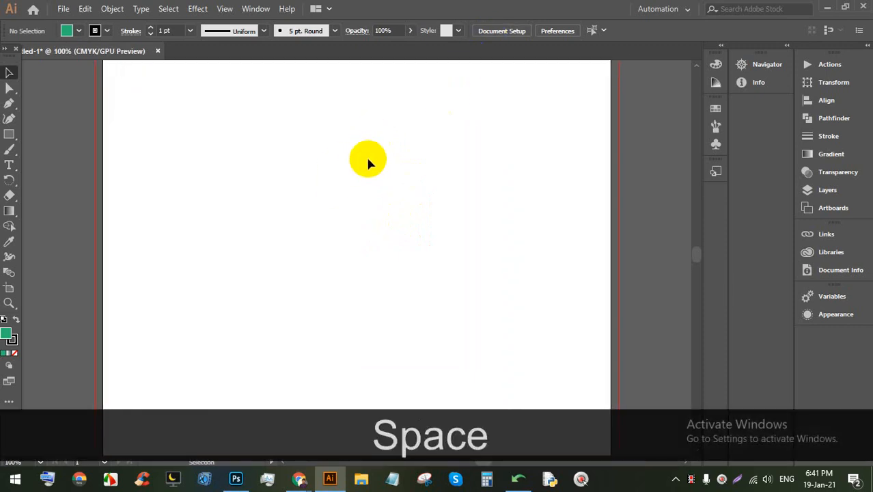
scroll(261, 155, "down", 2)
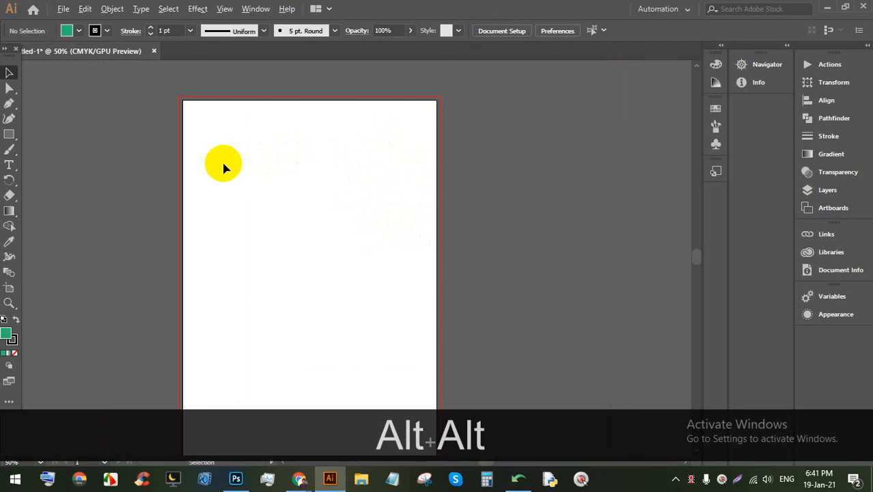
scroll(224, 164, "up", 1)
scroll(286, 185, "up", 1)
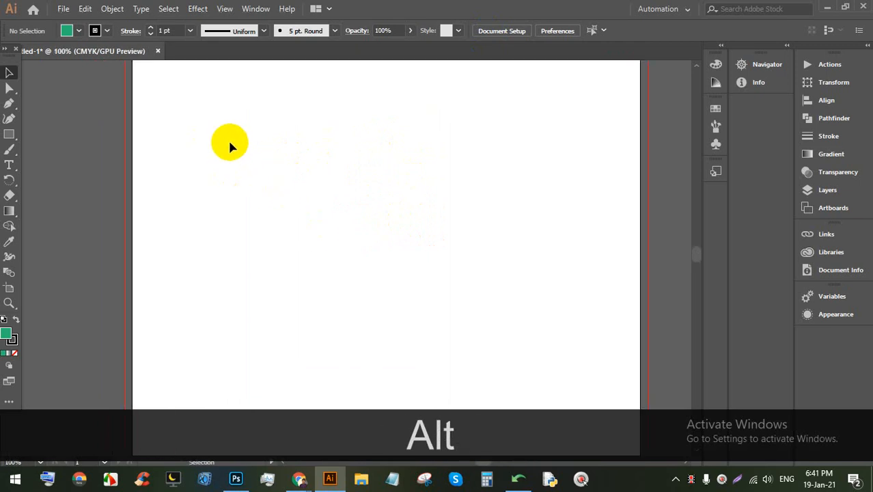
key("space")
left_click_drag(556, 180, 228, 189)
scroll(278, 185, "down", 1)
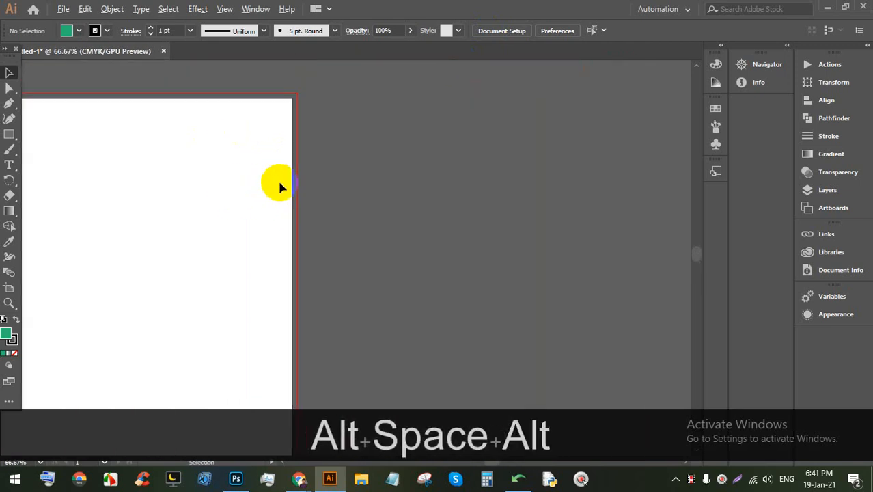
Step: Draw four green rectangles: a tall one on the artboard and three overlapping ones beside it
left_click(9, 134)
mouse_move(157, 135)
left_mouse_down()
mouse_move(185, 203)
mouse_move(209, 229)
left_mouse_up()
left_click_drag(322, 137, 488, 252)
left_click_drag(497, 140, 636, 233)
mouse_move(585, 341)
left_mouse_down()
mouse_move(462, 194)
mouse_move(408, 176)
left_mouse_up()
Step: Try selecting the rectangles by clicking and marquee, and nudge the large rectangle up-left
left_click(9, 73)
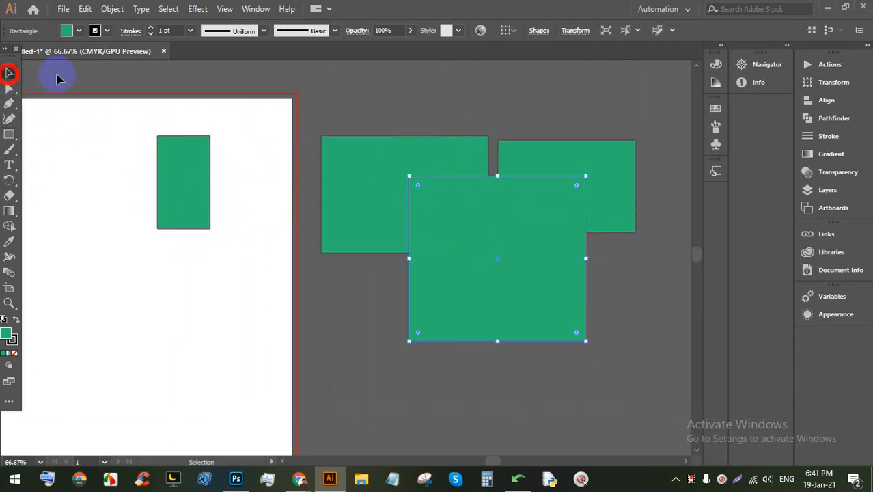
left_click(451, 124)
left_click(567, 278)
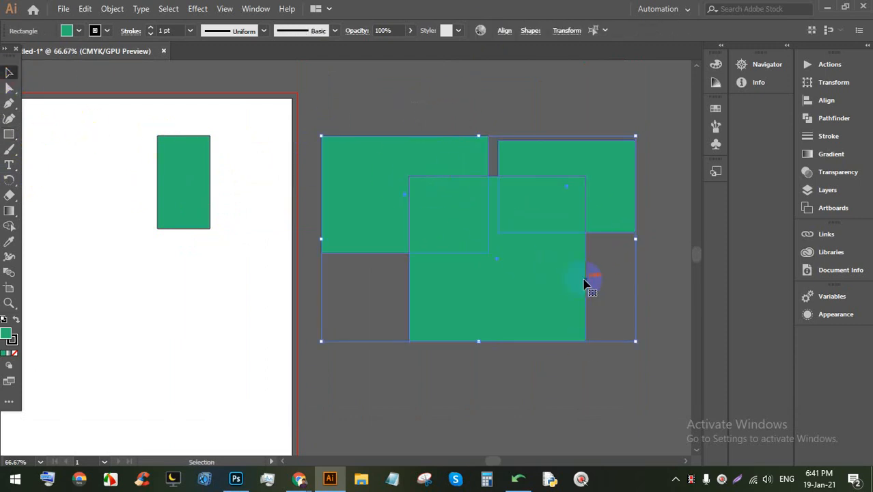
left_click(631, 282)
left_click_drag(581, 299, 401, 137)
left_click(641, 329)
left_click_drag(505, 317, 496, 308)
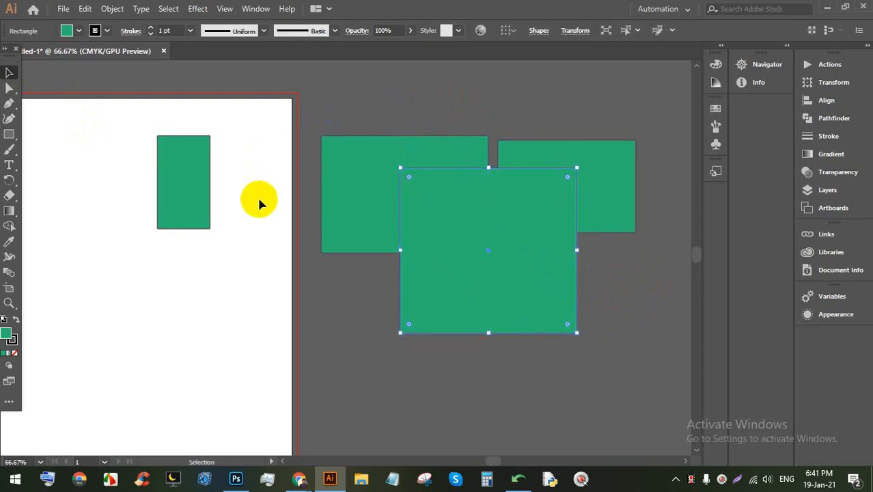
left_click_drag(258, 163, 150, 230)
left_click(226, 164)
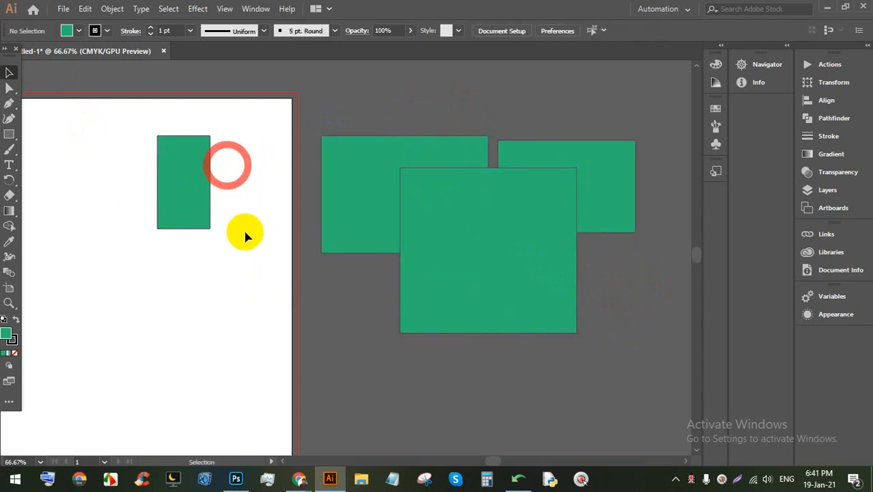
left_click_drag(238, 243, 99, 112)
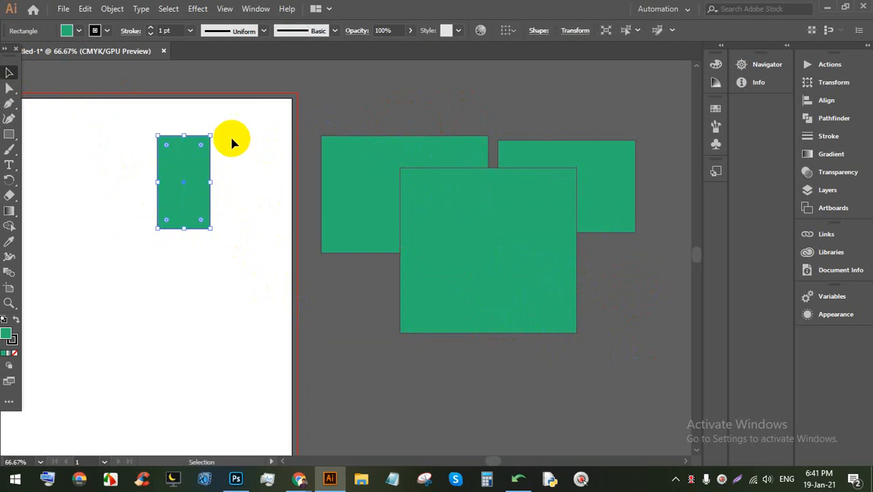
left_click(276, 130)
Step: Select the three rectangles off the artboard and delete them
left_click(394, 148)
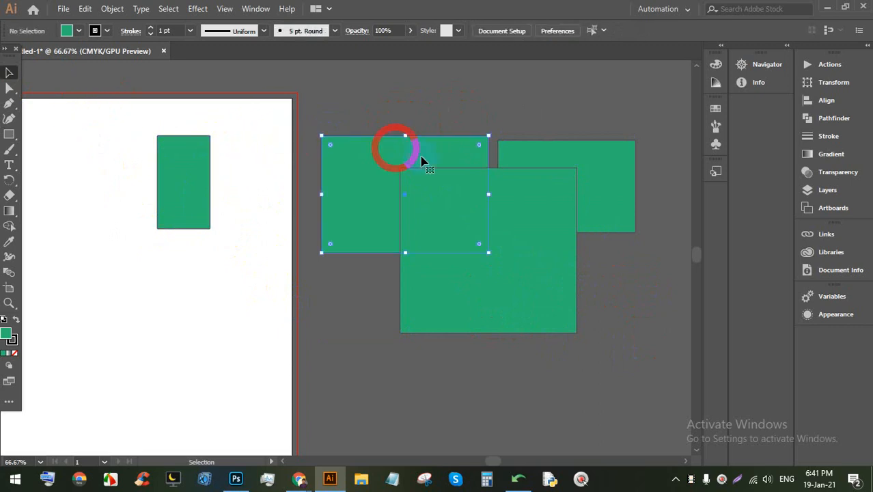
left_click(628, 183)
left_click(446, 189)
left_click_drag(616, 327, 361, 219)
key("BackSpace")
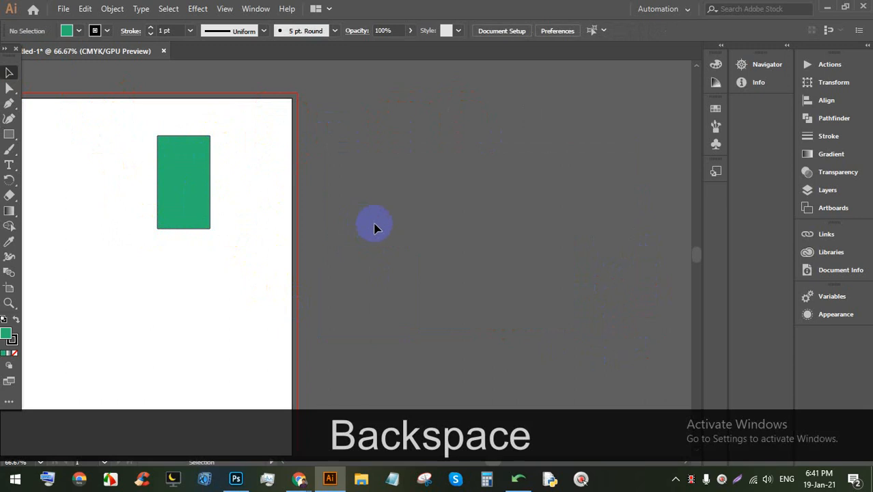
Step: Delete the remaining small rectangle and close Untitled-1 without saving
scroll(376, 230, "down", 2)
scroll(323, 224, "down", 2)
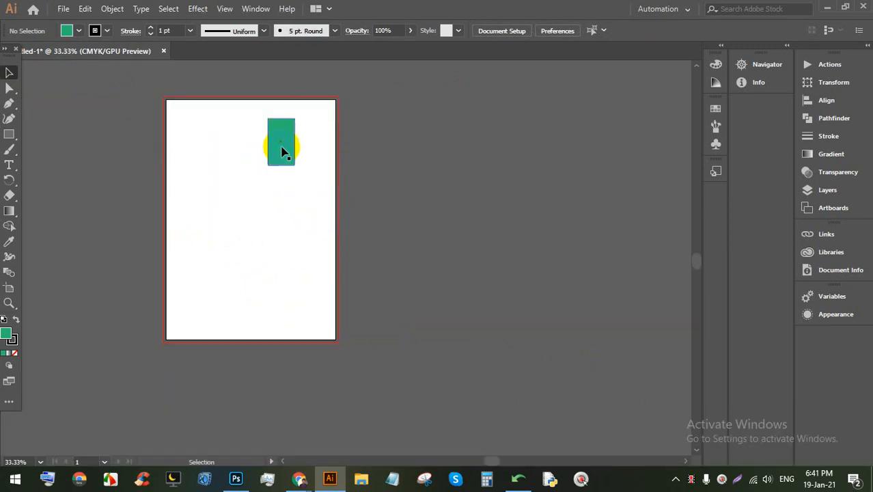
left_click(283, 142)
key("BackSpace")
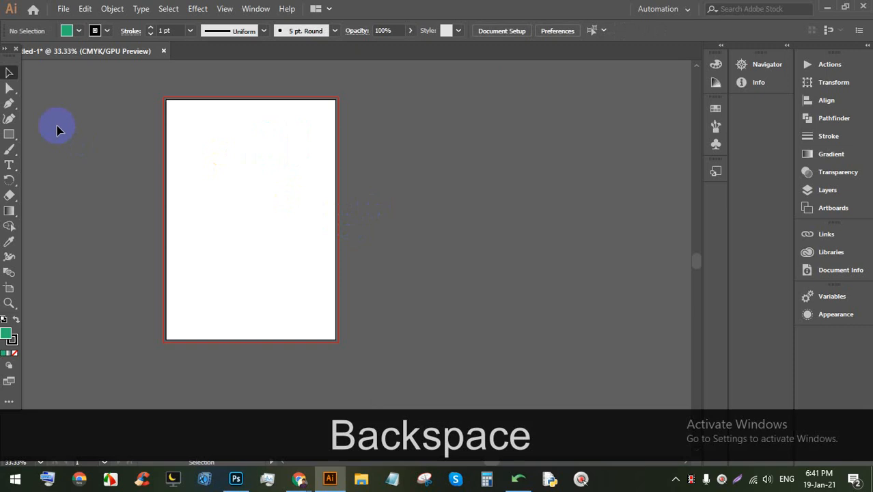
left_click(164, 51)
left_click(508, 256)
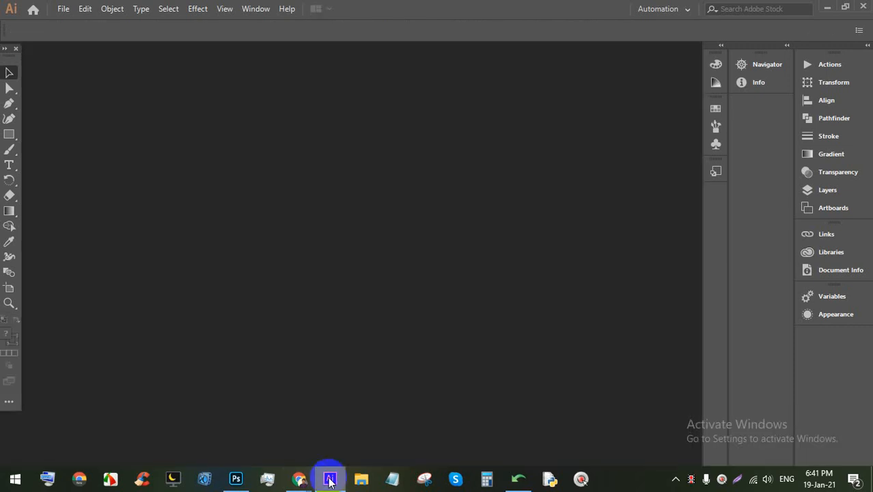
Step: Admit the waiting guest into the Google Meet call, then return to Illustrator
mouse_move(314, 481)
left_click(265, 406)
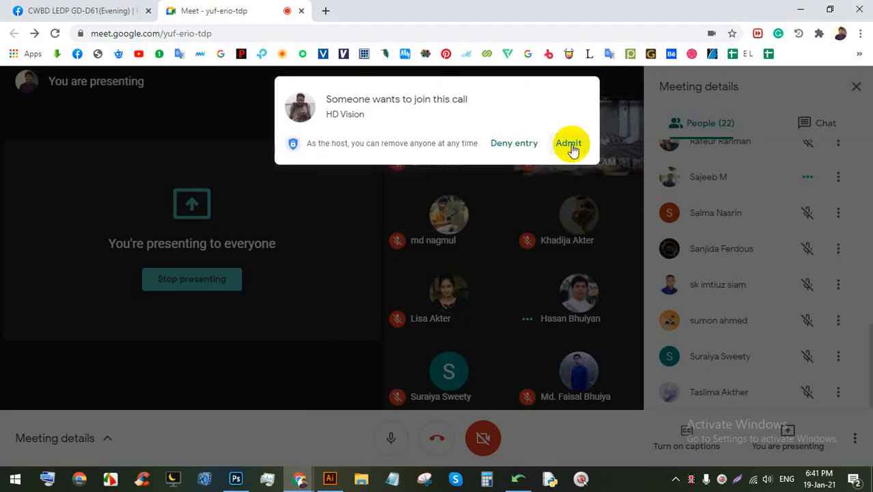
left_click(571, 144)
left_click(329, 478)
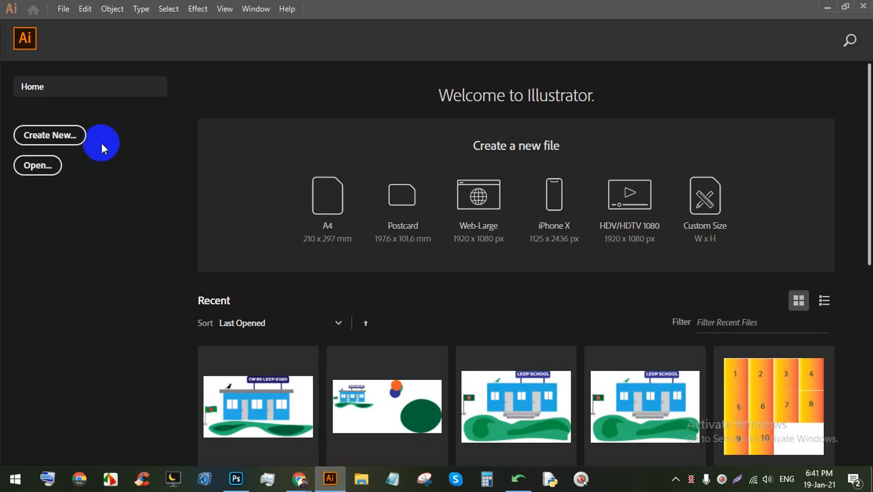
Step: Return to the Home screen and choose File > New, opening Untitled-2 at 8.268 × 11.693 in
left_click(24, 39)
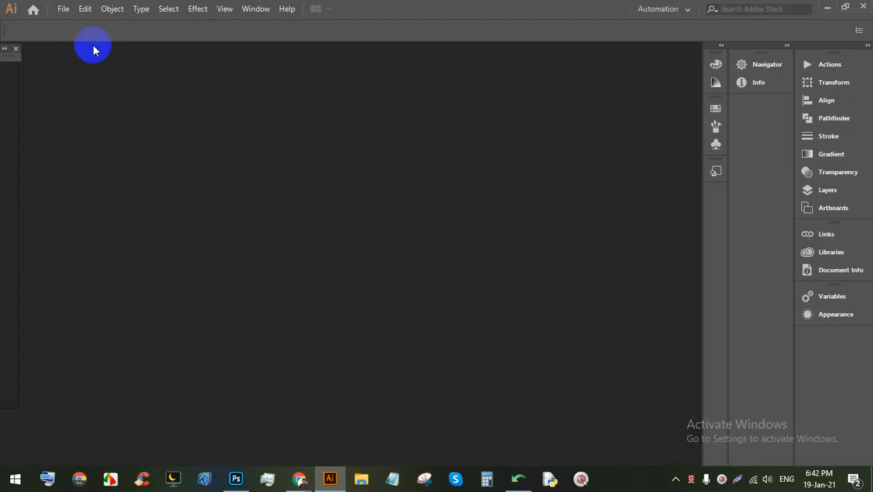
left_click(33, 12)
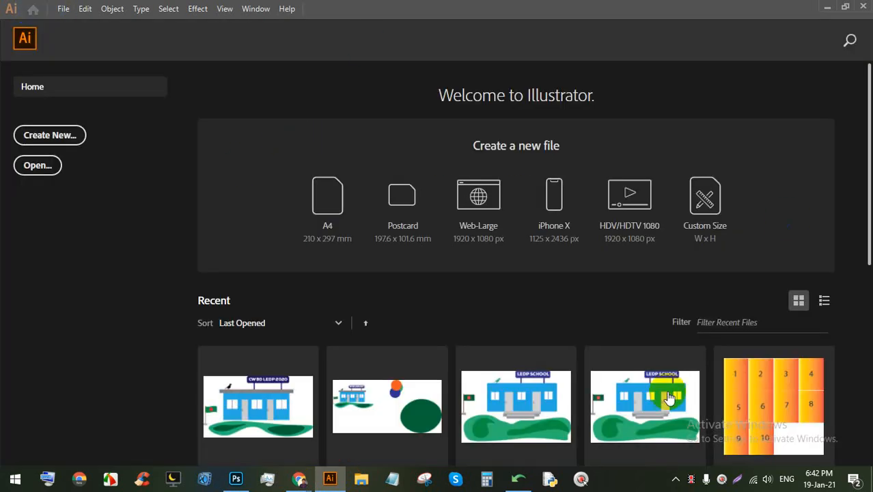
left_click(62, 8)
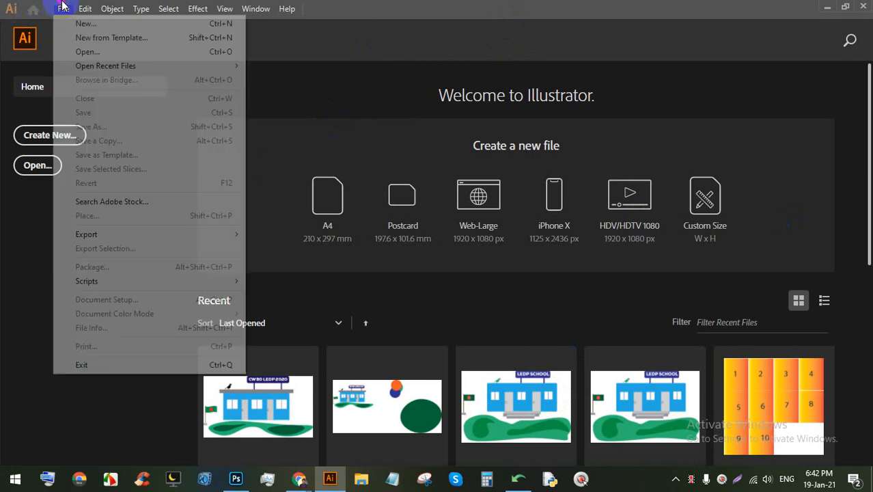
left_click(210, 25)
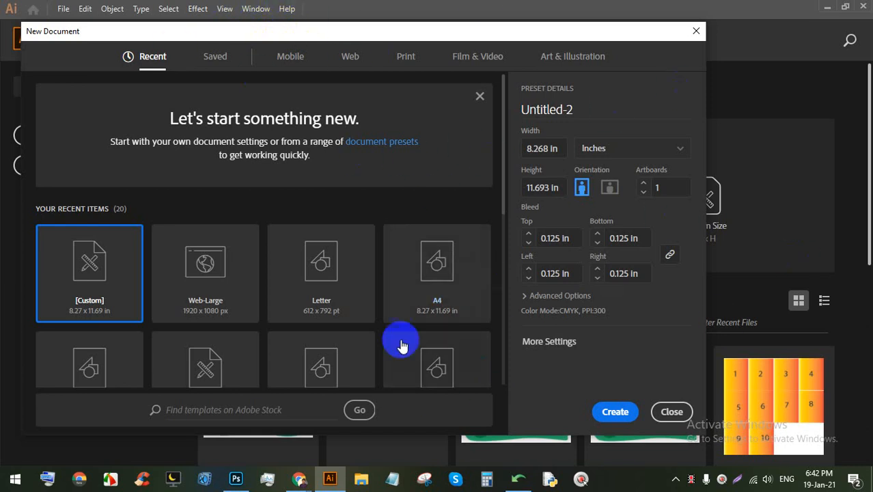
Step: Reposition the New Document window, open and cancel More Settings, then dismiss the start banner
left_click_drag(525, 33, 563, 40)
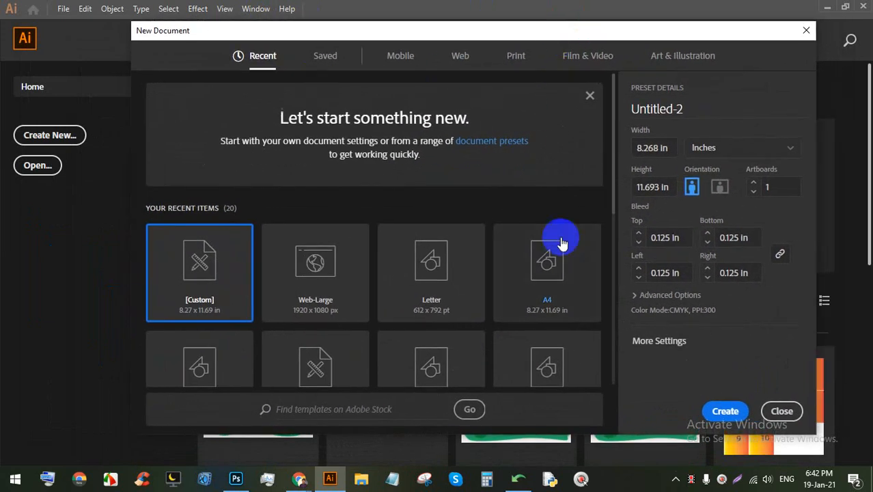
left_click_drag(501, 34, 471, 23)
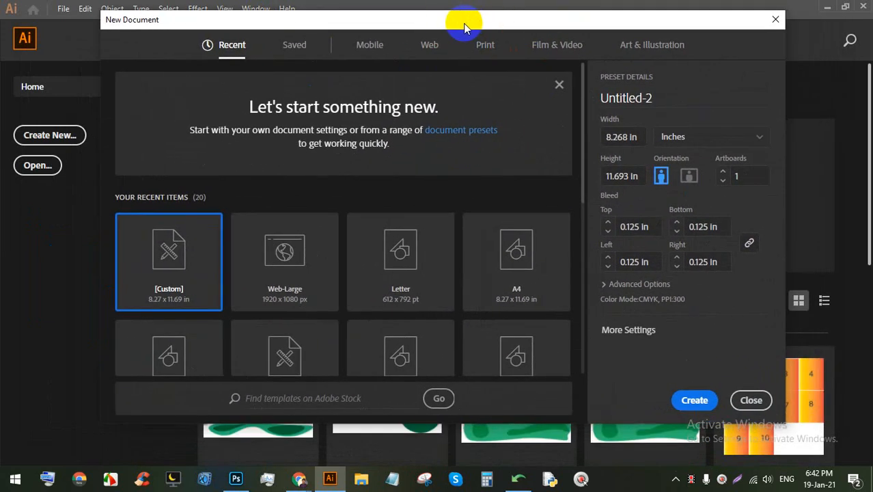
left_click(615, 329)
left_click_drag(425, 74, 393, 61)
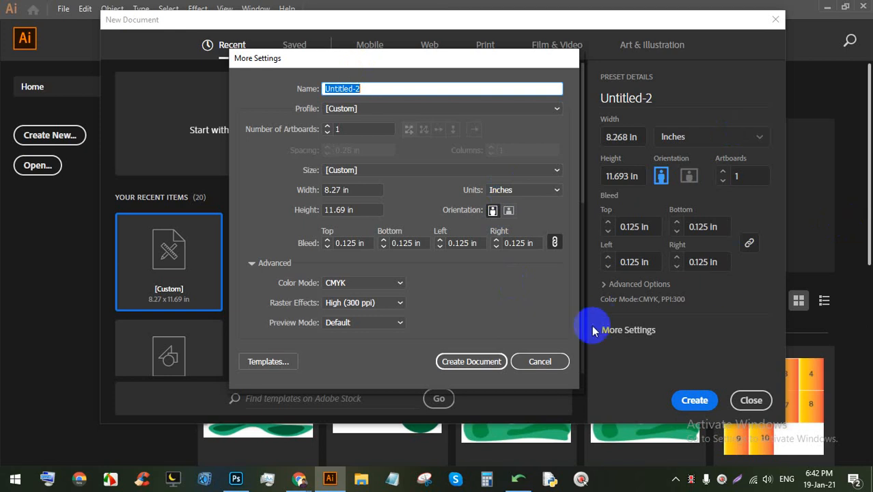
left_click(548, 366)
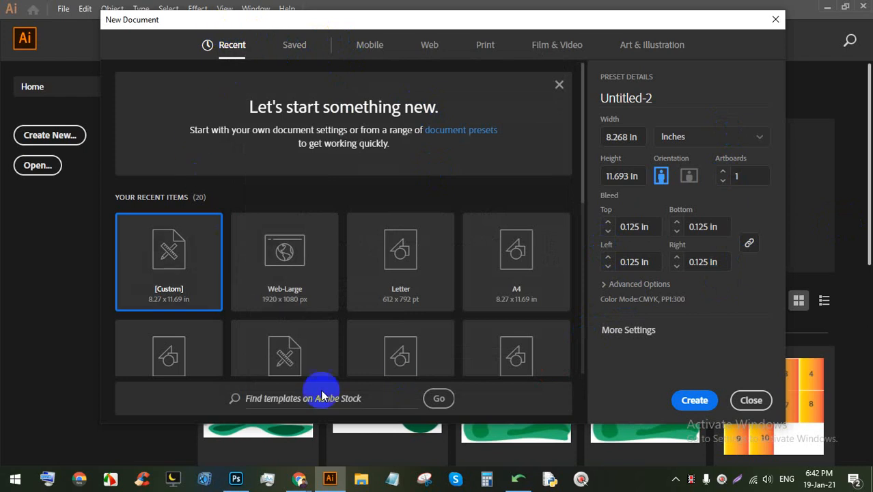
left_click(559, 84)
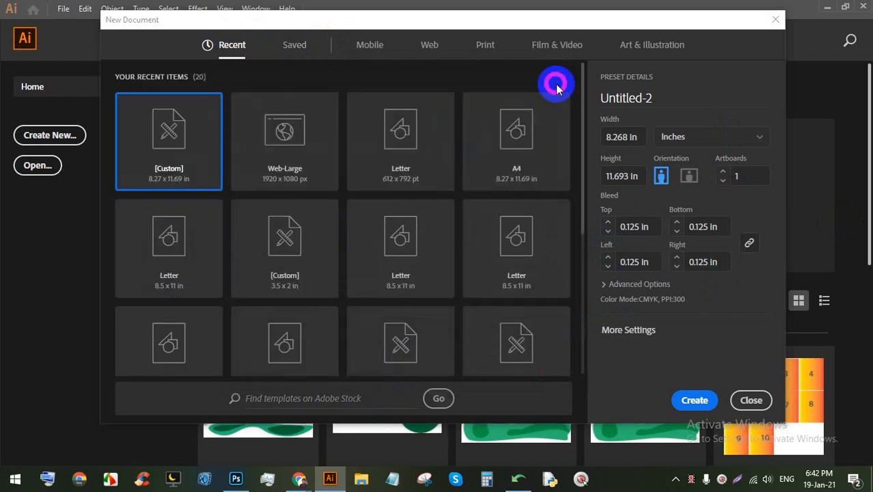
Step: Browse the Mobile, Web and Print preset tabs in the New Document window
left_click(372, 42)
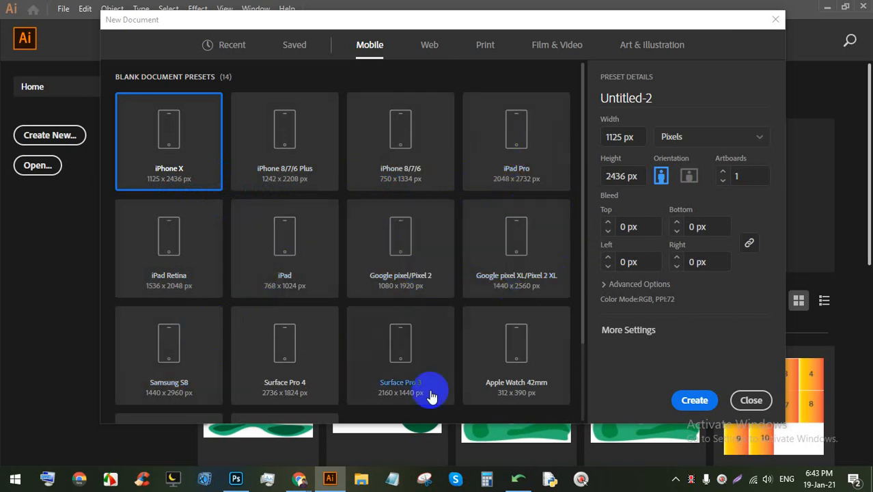
scroll(309, 333, "down", 1)
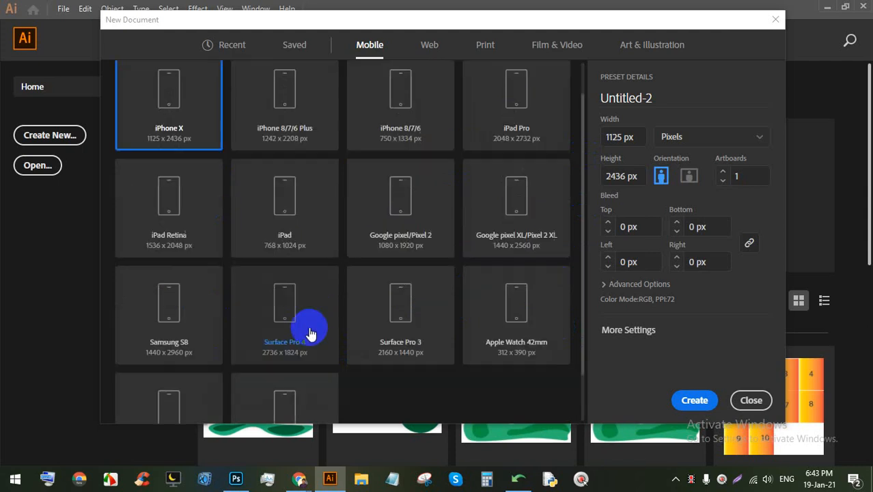
scroll(320, 321, "down", 2)
scroll(355, 316, "up", 3)
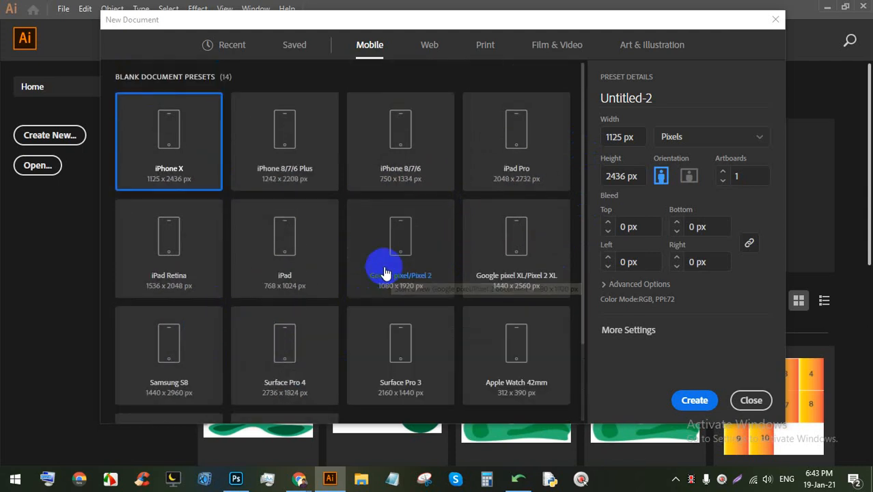
left_click(427, 47)
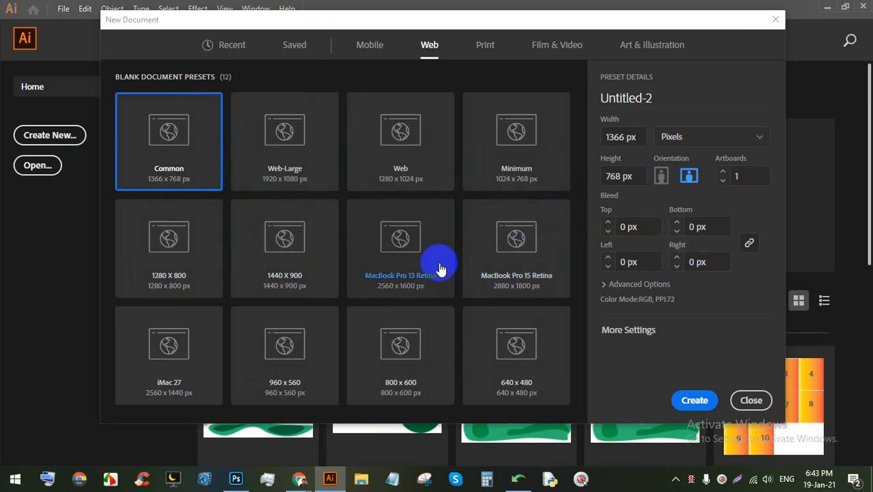
left_click(480, 46)
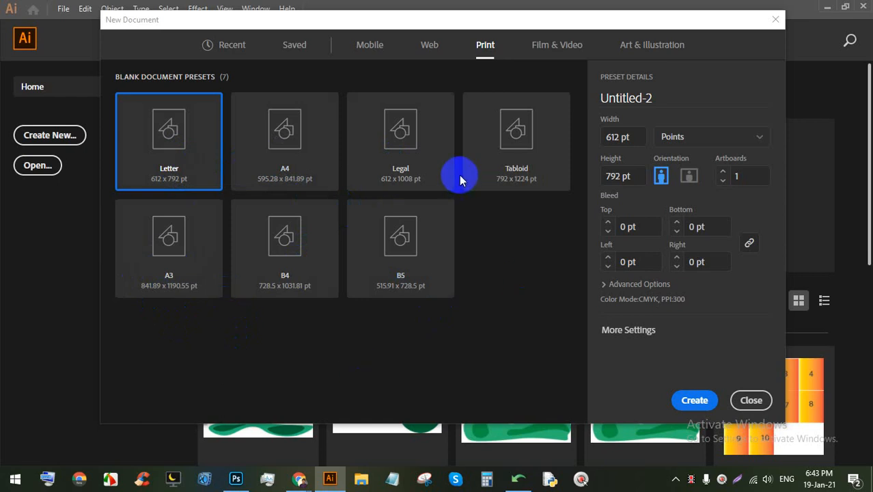
Step: Browse Film & Video and Art & Illustration presets, then return to Print with Letter 612 × 792 pt
left_click(557, 45)
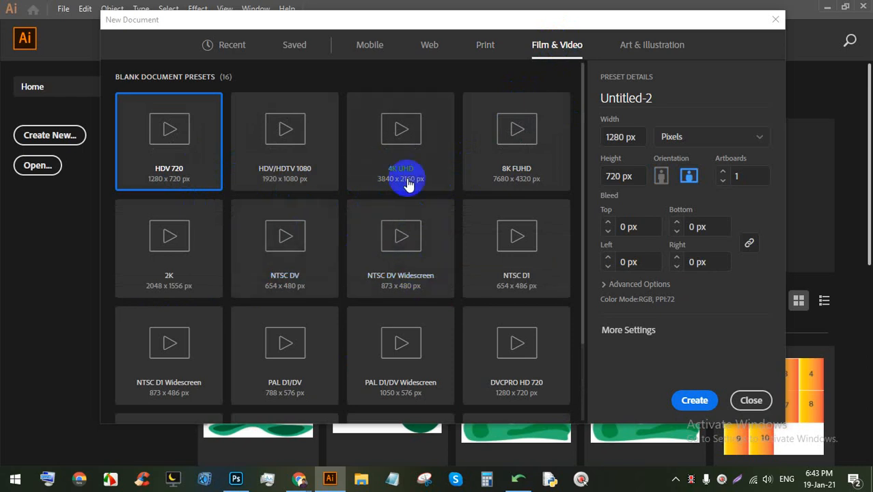
scroll(318, 228, "down", 1)
scroll(311, 229, "down", 2)
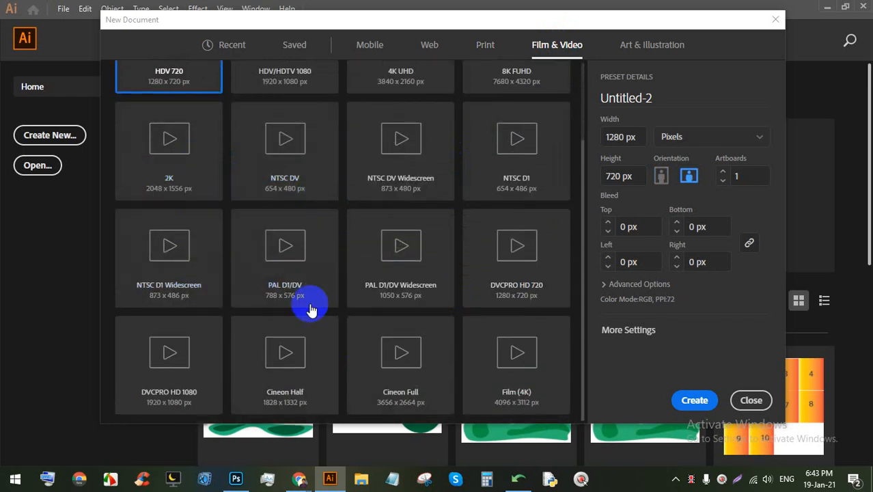
scroll(369, 259, "up", 3)
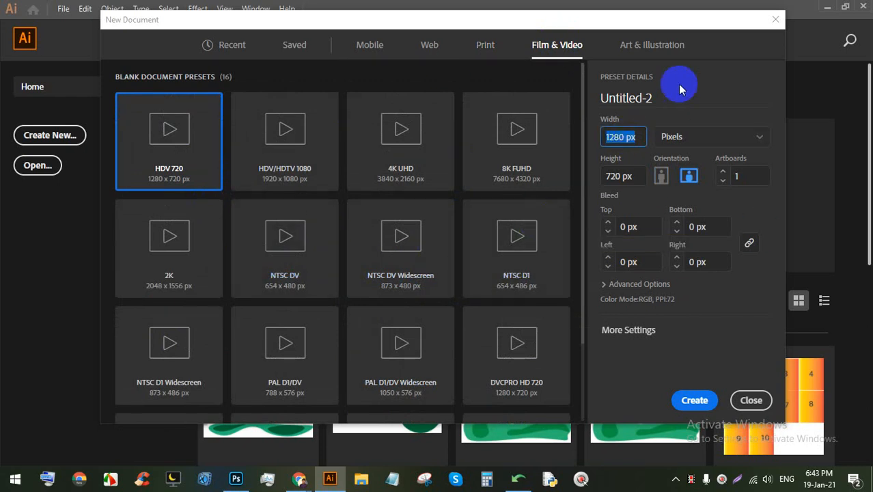
left_click(649, 48)
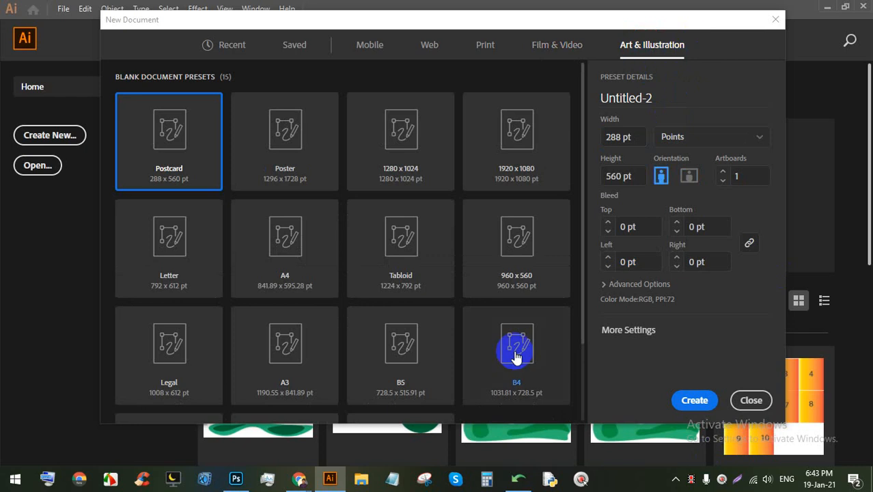
scroll(440, 268, "down", 3)
scroll(492, 280, "up", 3)
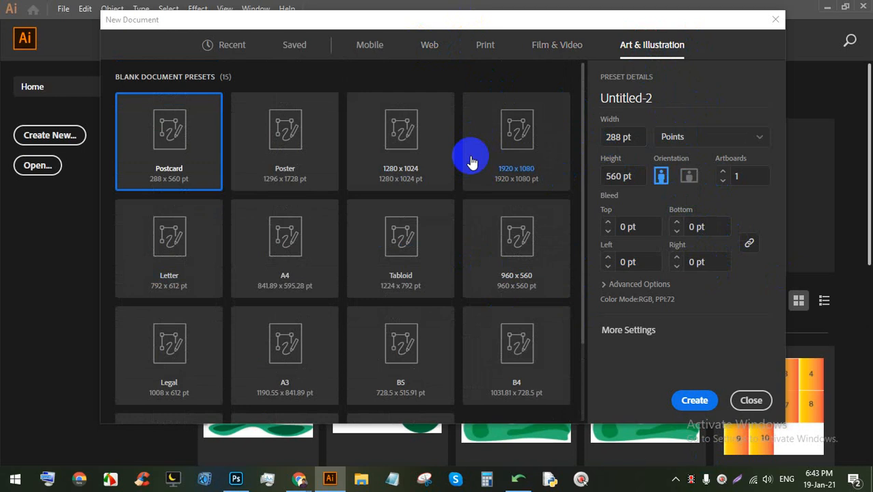
left_click(426, 45)
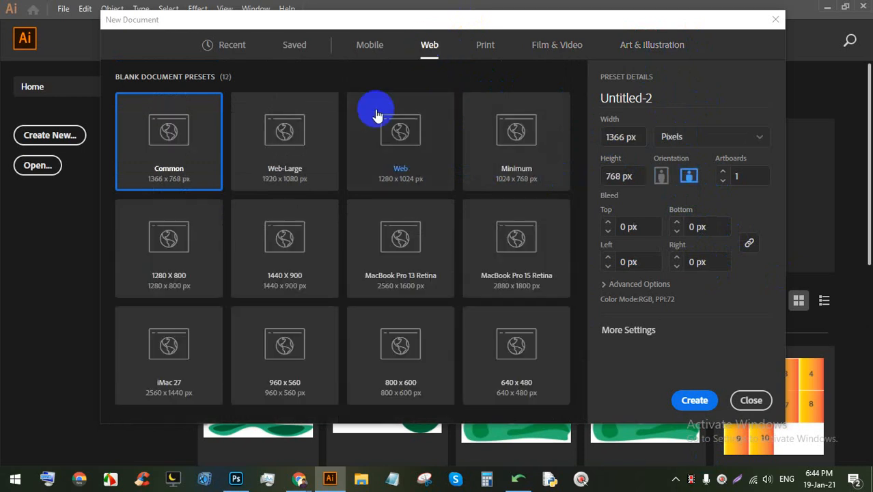
left_click(479, 48)
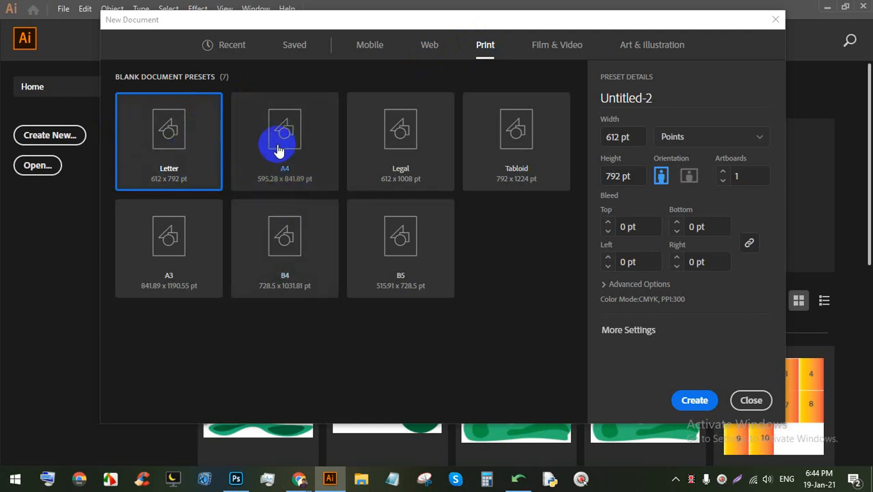
left_click(618, 137)
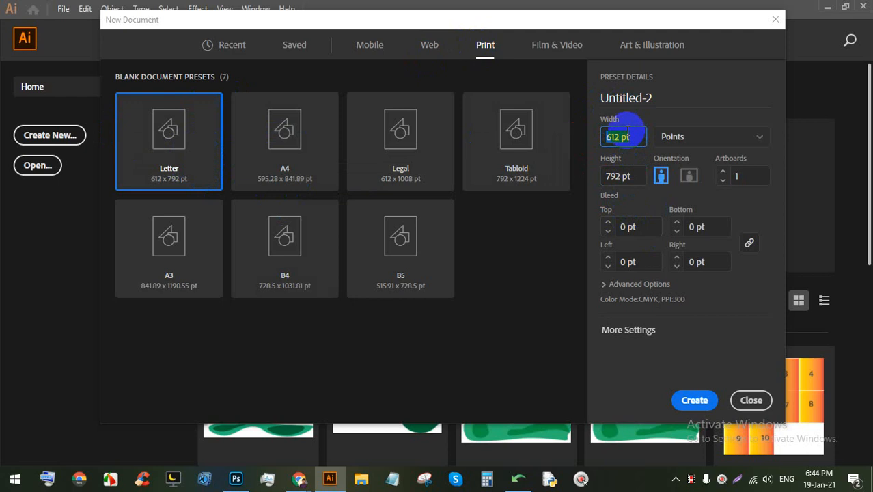
left_click(679, 138)
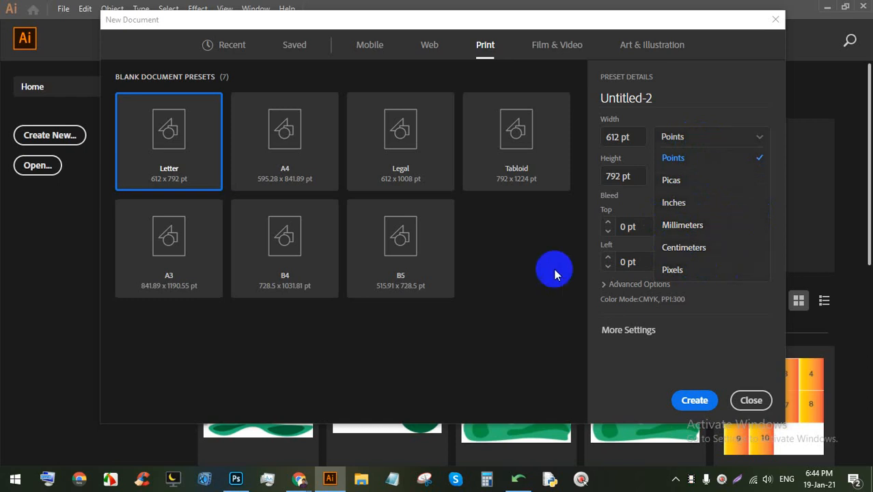
left_click(331, 480)
left_click(298, 480)
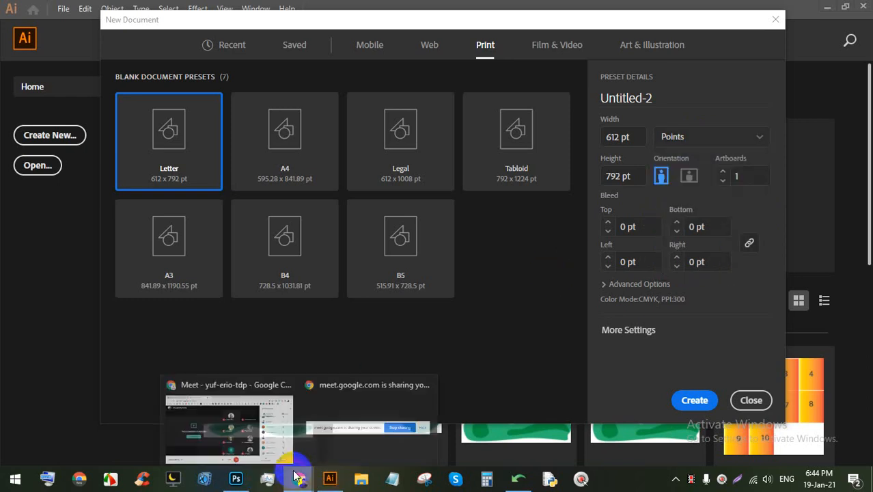
Step: Check the Meet call, return to Illustrator and open the units list beside Width
left_click(273, 414)
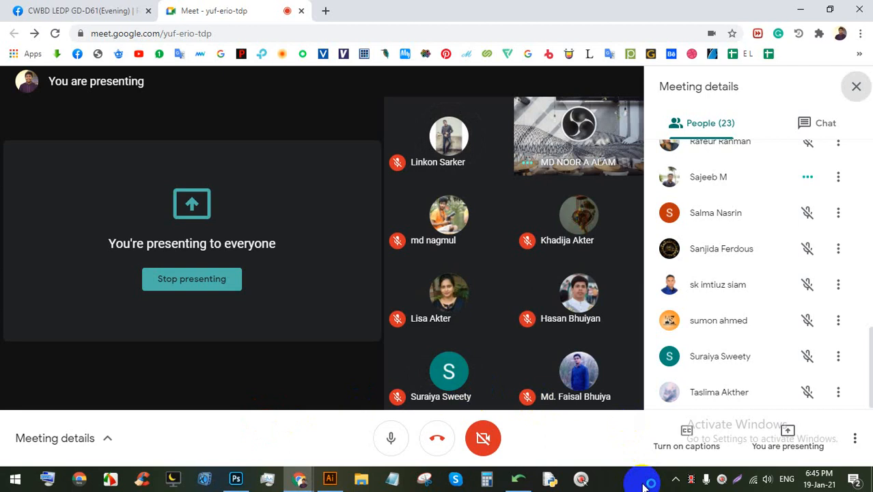
left_click(330, 477)
left_click(686, 139)
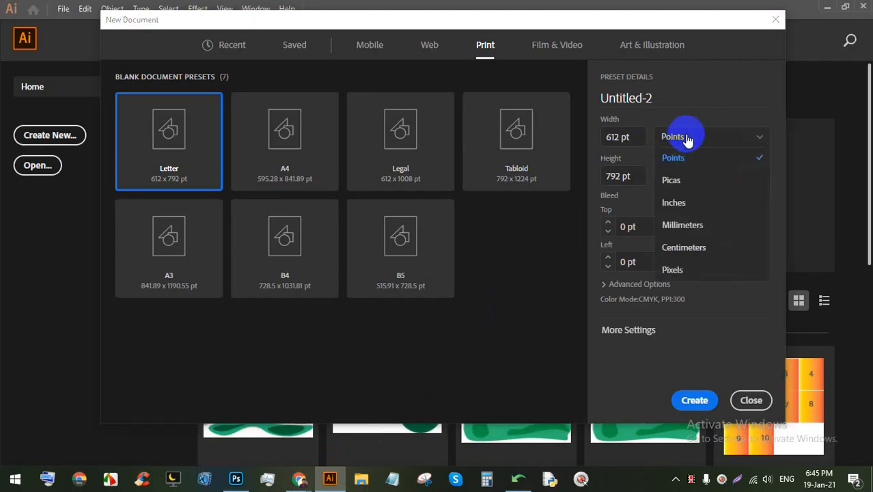
Step: Switch units to Pixels and set Width to 820 and Height to 312 px, landscape
left_click(692, 270)
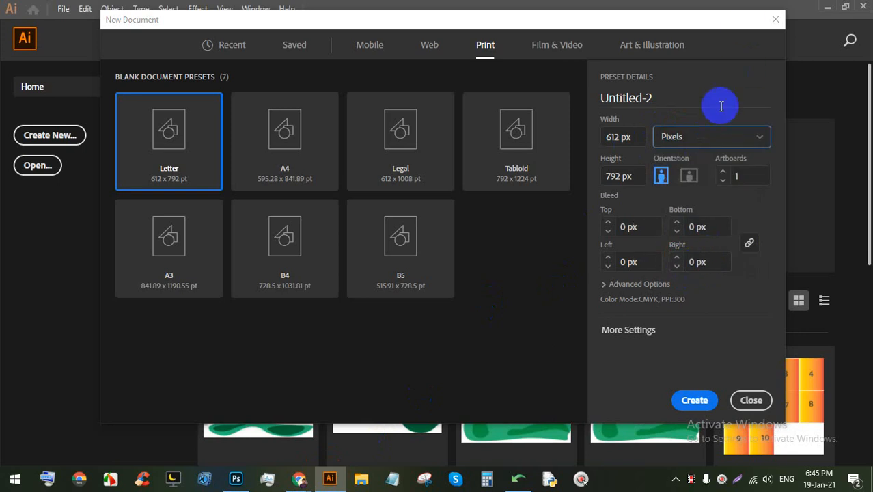
left_click(697, 140)
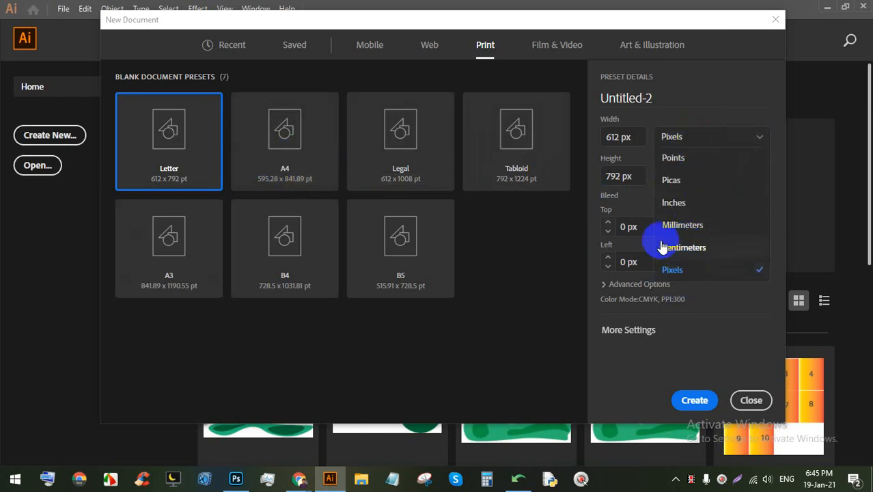
left_click(630, 136)
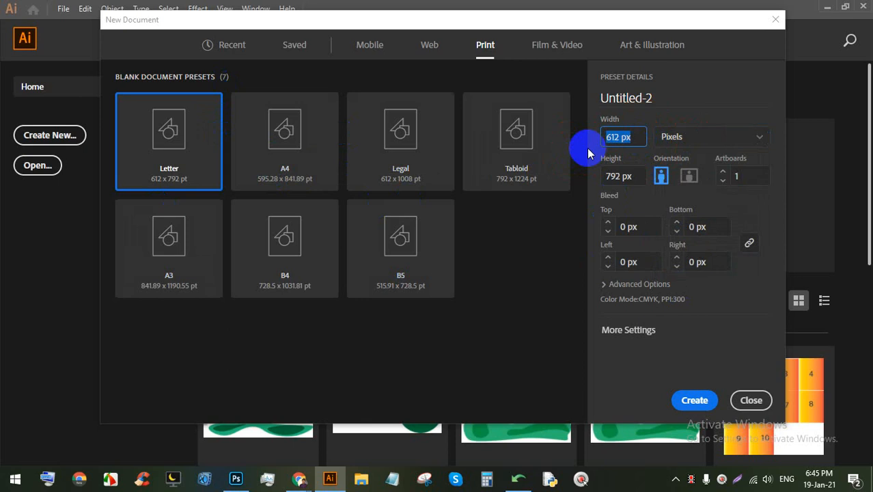
type("1200")
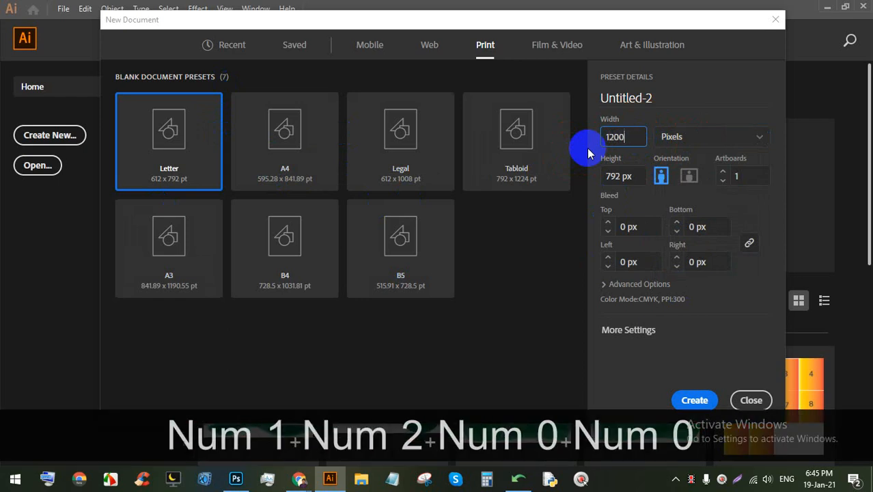
left_click(620, 137)
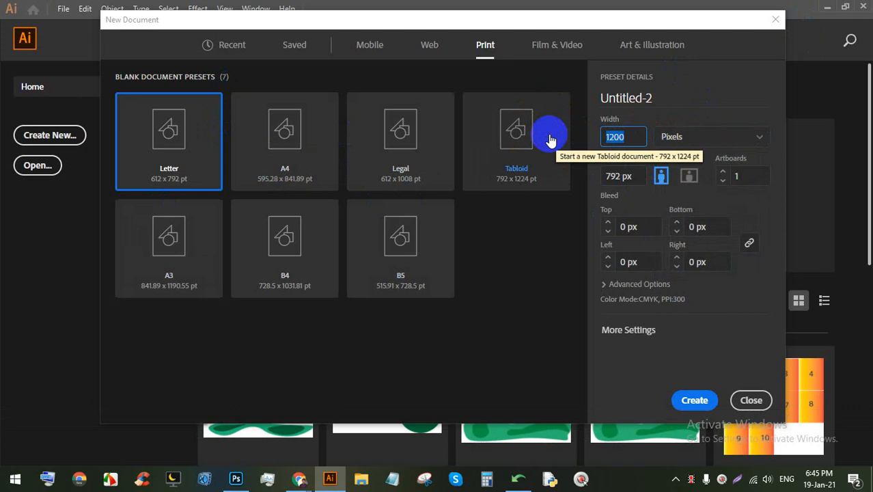
type("8")
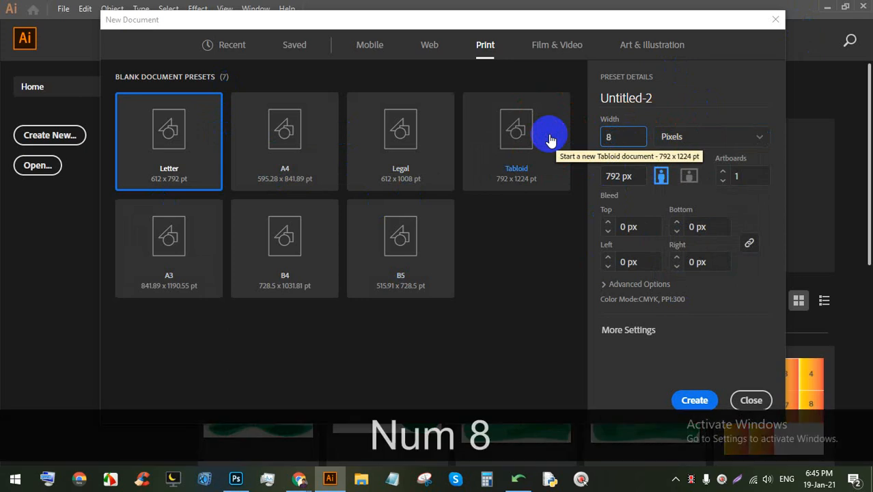
type("20")
key("Tab")
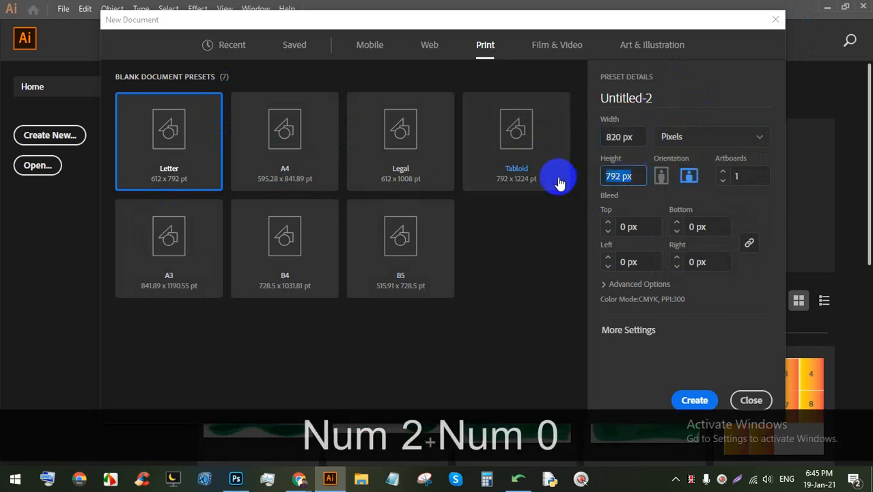
type("312")
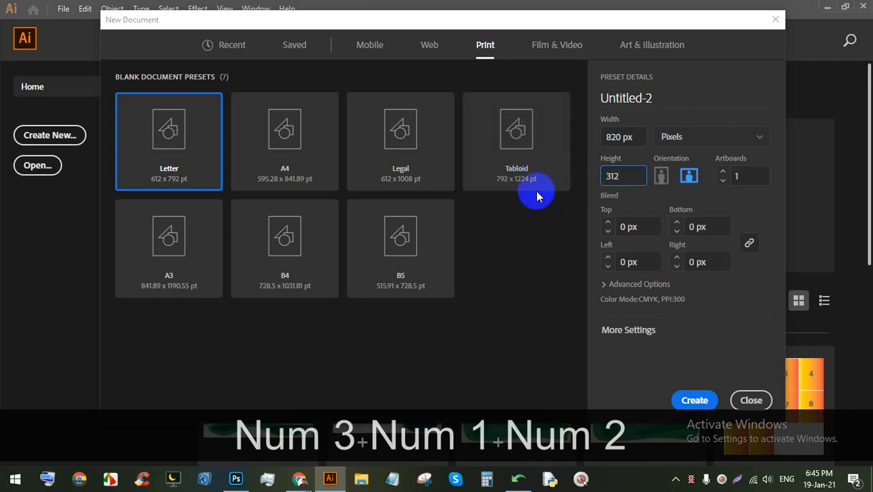
left_click(691, 135)
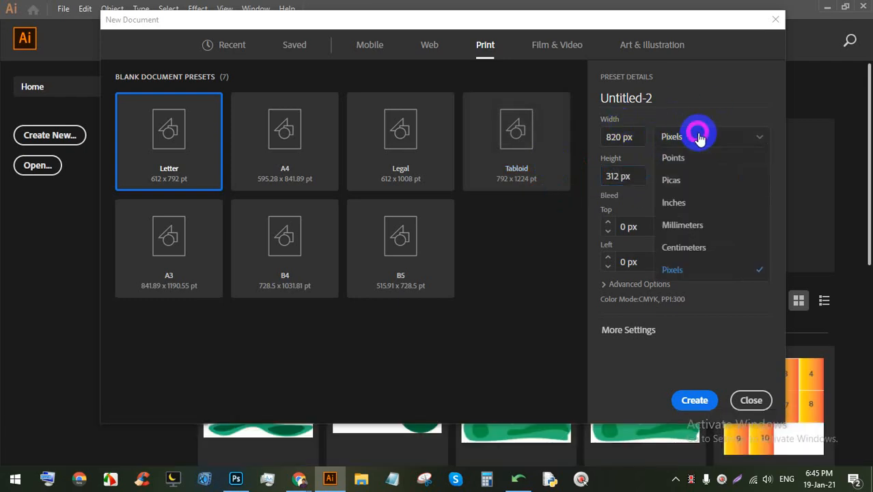
Step: Switch the document units to Inches and check the width and height fields
left_click(675, 202)
left_click(618, 137)
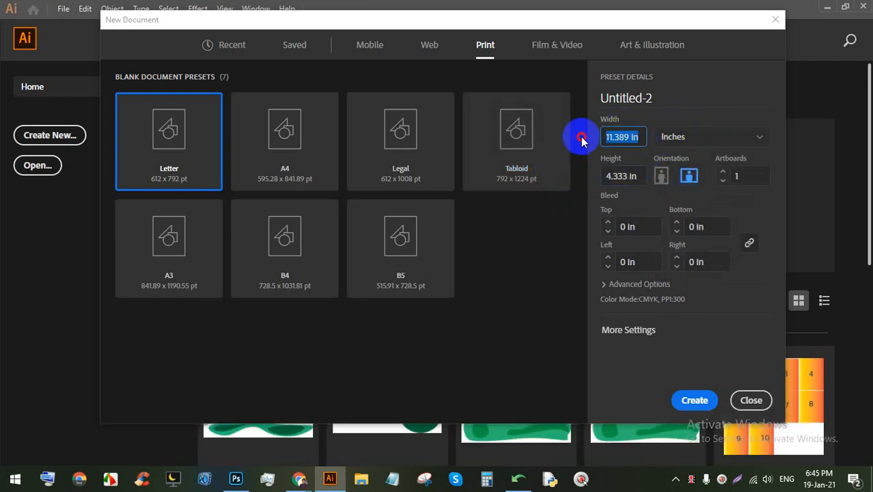
left_click(631, 178)
left_click(688, 137)
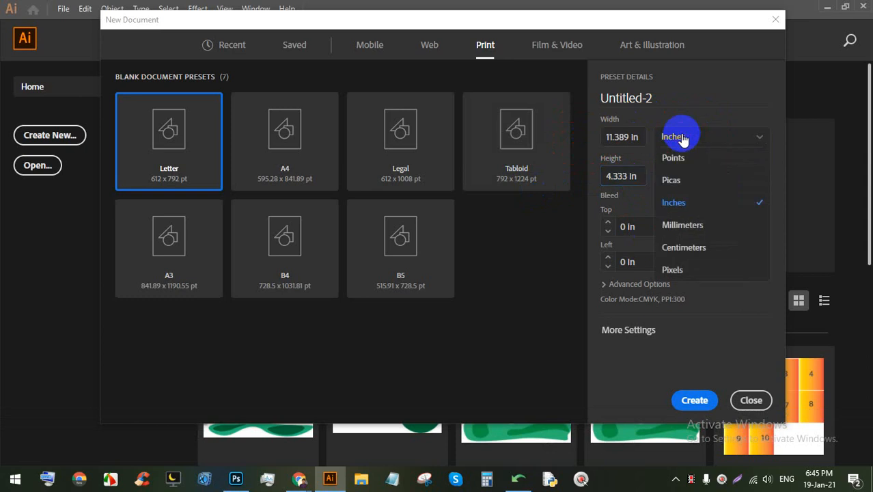
left_click(144, 141)
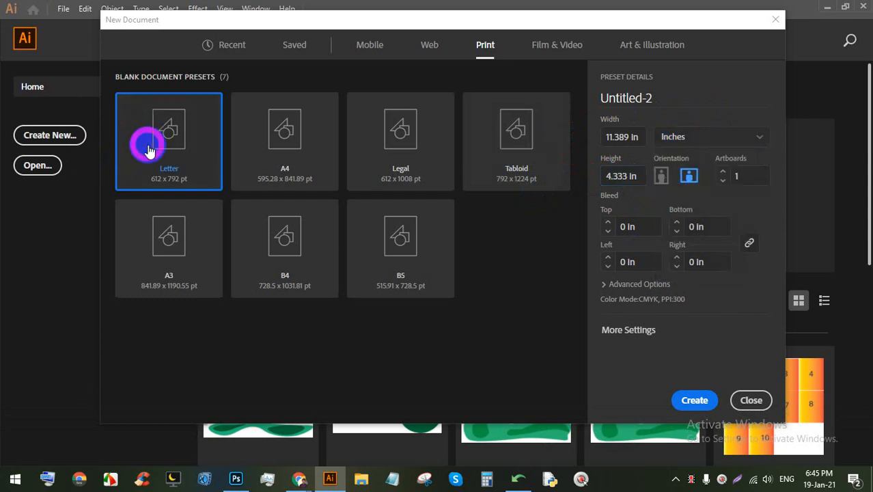
Step: Admit the waiting person into the Google Meet call and return to Illustrator
left_click(299, 478)
left_click(245, 393)
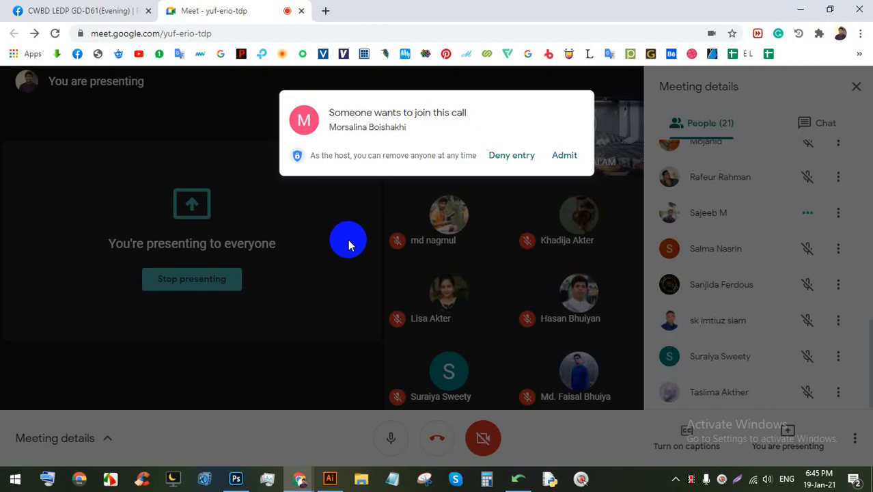
left_click(568, 143)
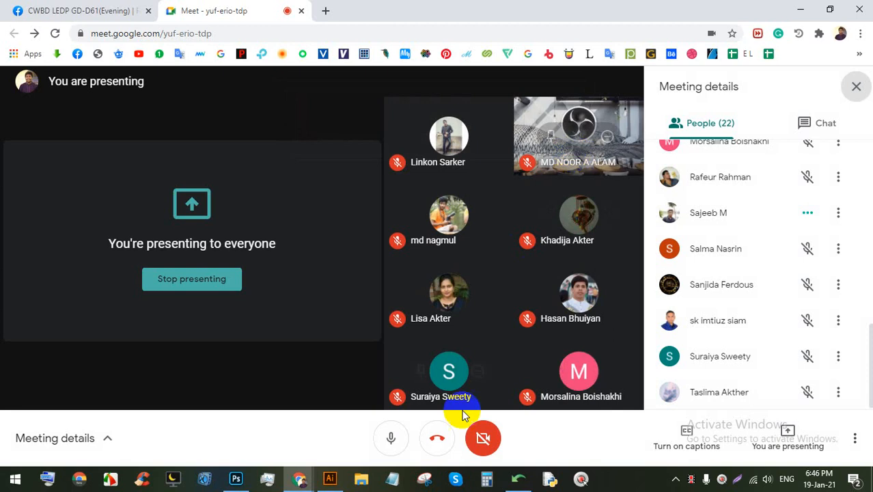
left_click(329, 478)
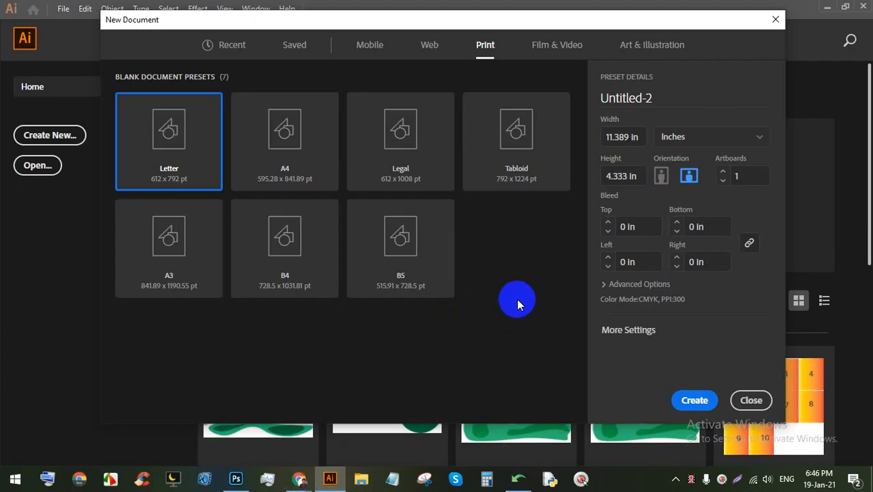
Step: Pick the A4 preset, then the Letter preset, leaving units in points
left_click(693, 140)
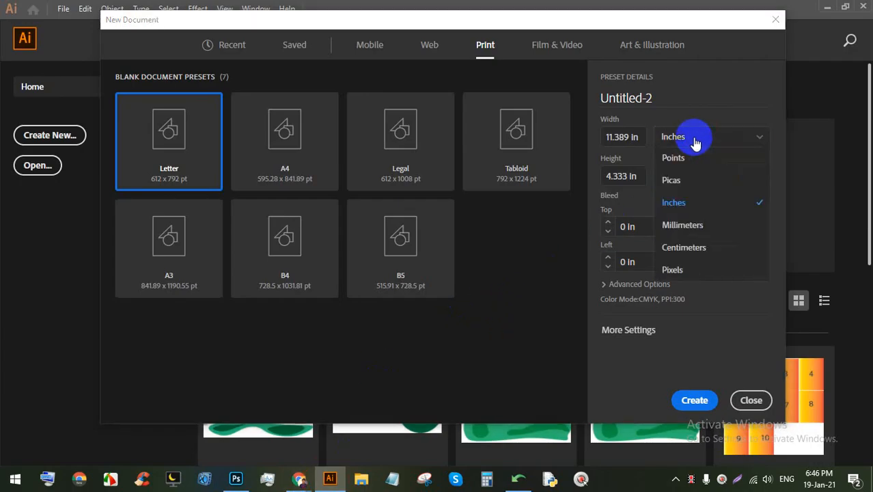
left_click(282, 179)
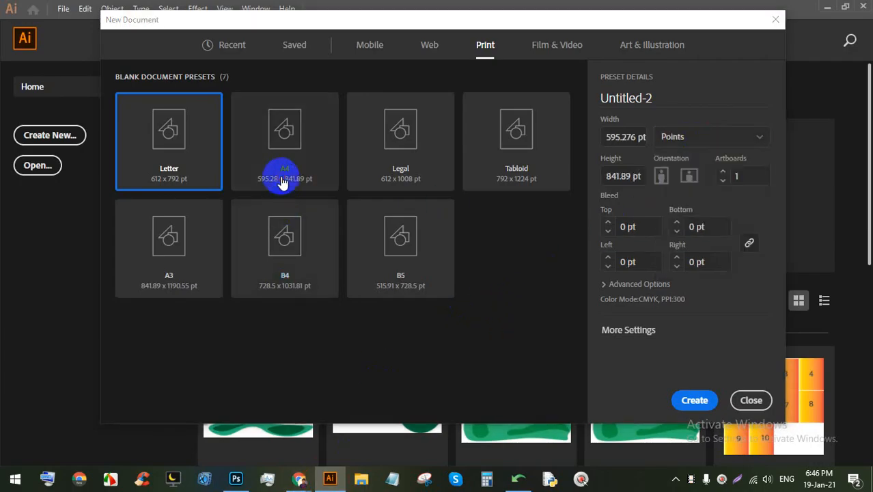
left_click(207, 163)
left_click(706, 137)
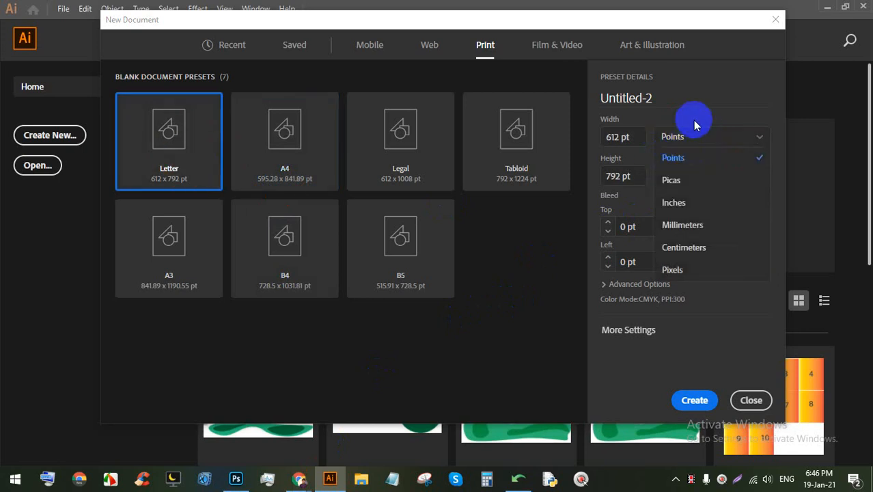
left_click(689, 122)
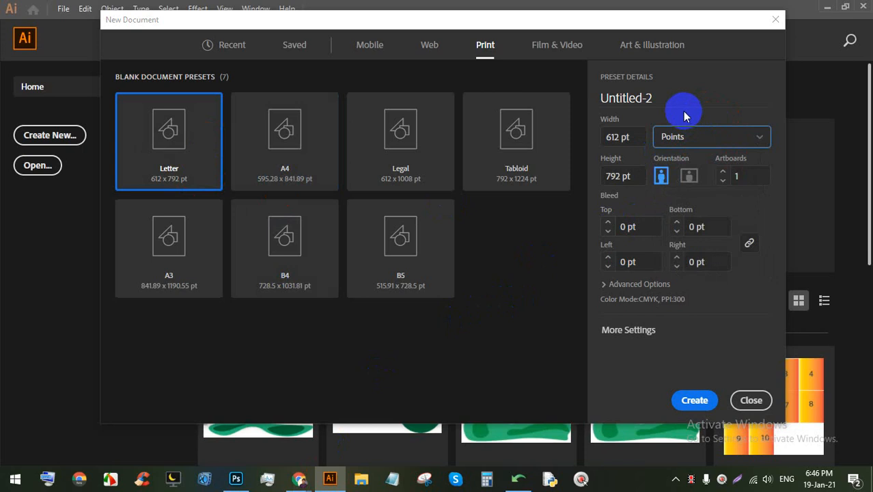
Step: Try landscape orientation, keep Letter selected, and measure the document in Inches
left_click(687, 188)
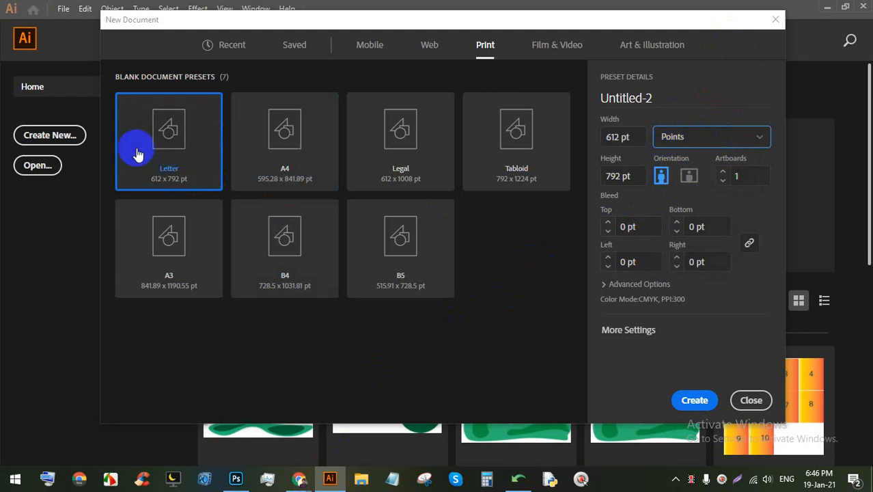
left_click(170, 141)
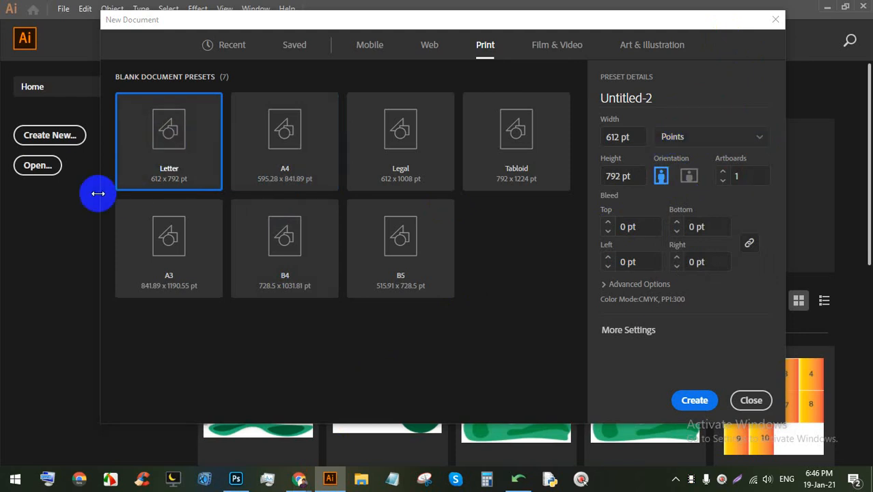
left_click(714, 136)
left_click(695, 204)
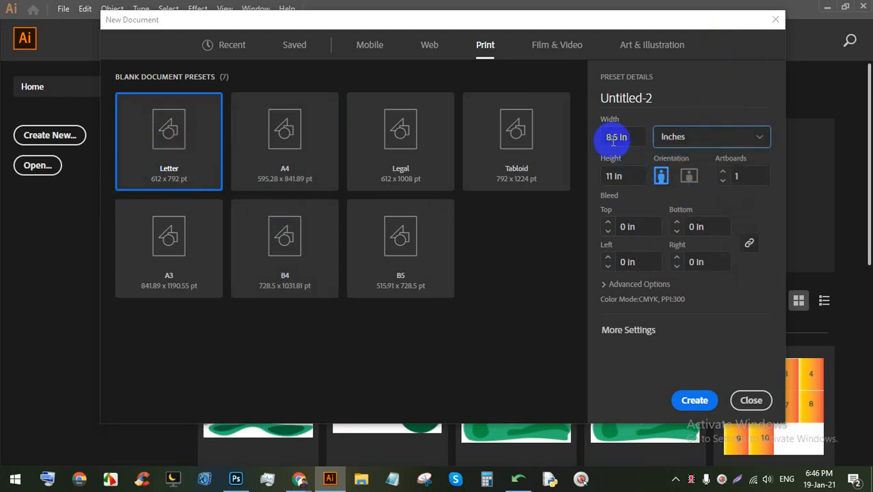
left_click(301, 479)
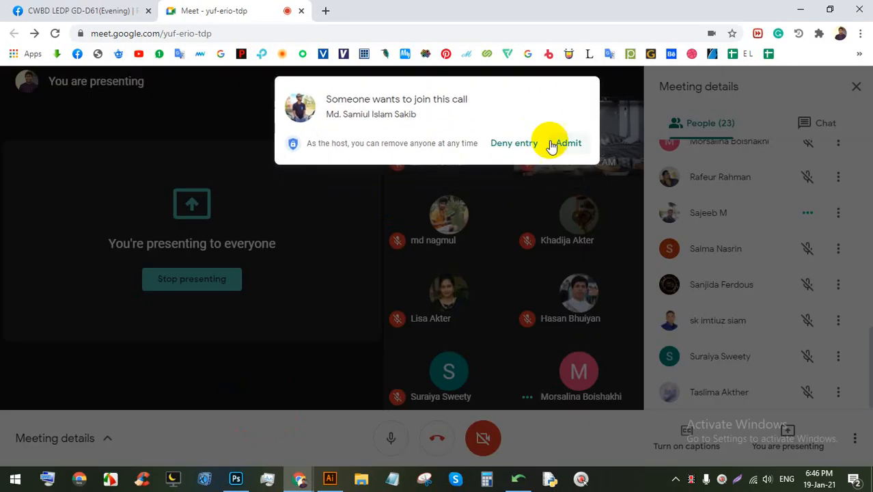
Step: Admit the person waiting in Meet, then bring back the New Document dialog at 8.5 × 11 in
left_click(561, 146)
left_click(330, 479)
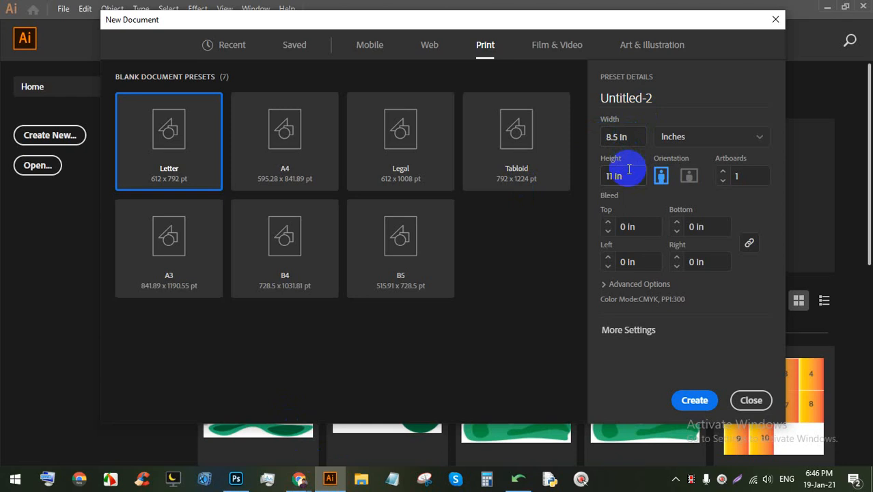
Step: Toggle landscape and back to portrait, then create the 8.5 × 11 in Letter document
left_click(688, 176)
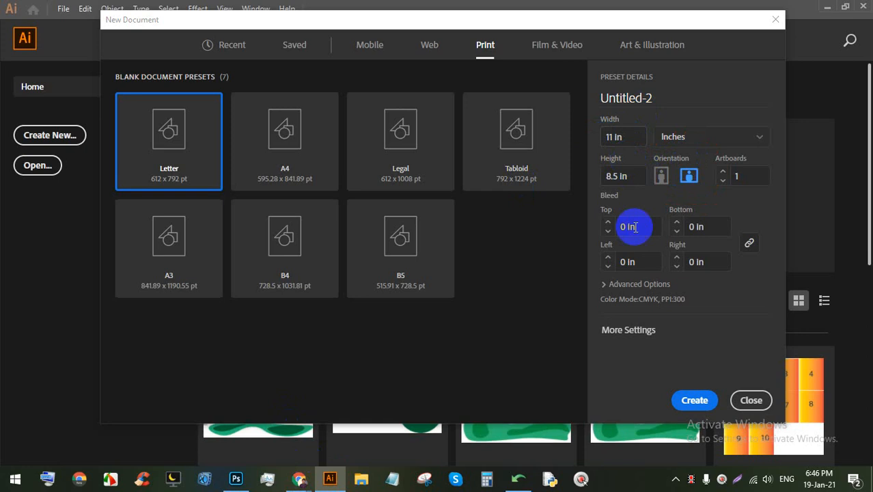
left_click(667, 176)
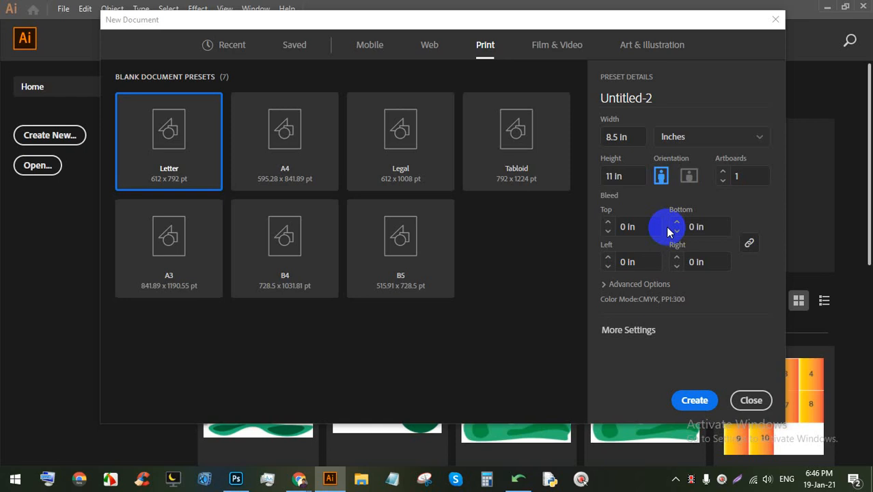
left_click(694, 410)
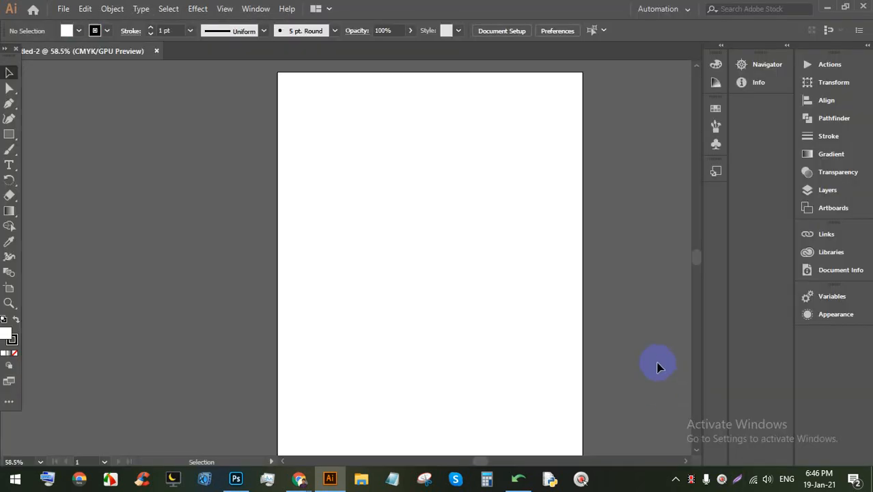
Step: Look around the new blank artboard and start another new document with Ctrl+N
scroll(419, 222, "down", 1, "alt")
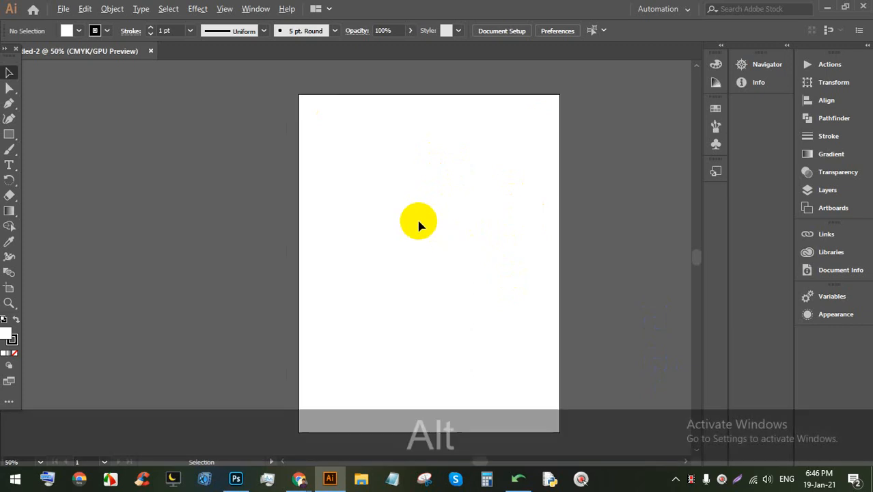
left_click_drag(497, 230, 405, 211)
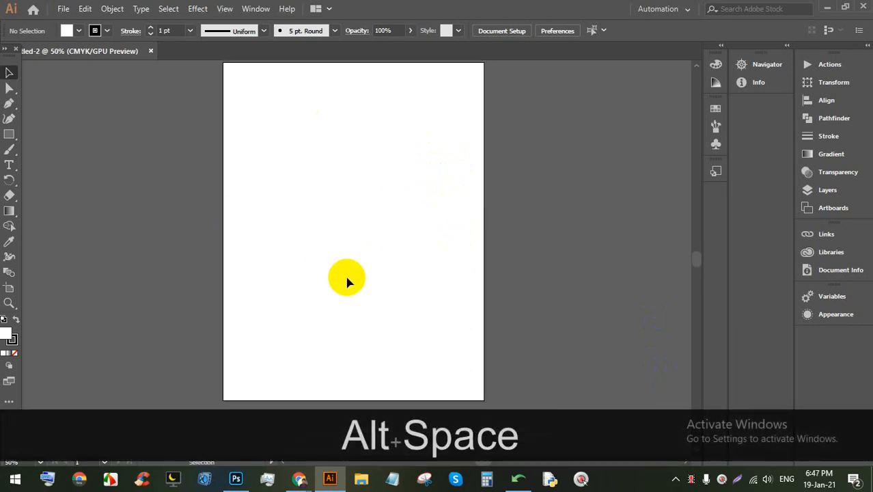
key("ctrl+n")
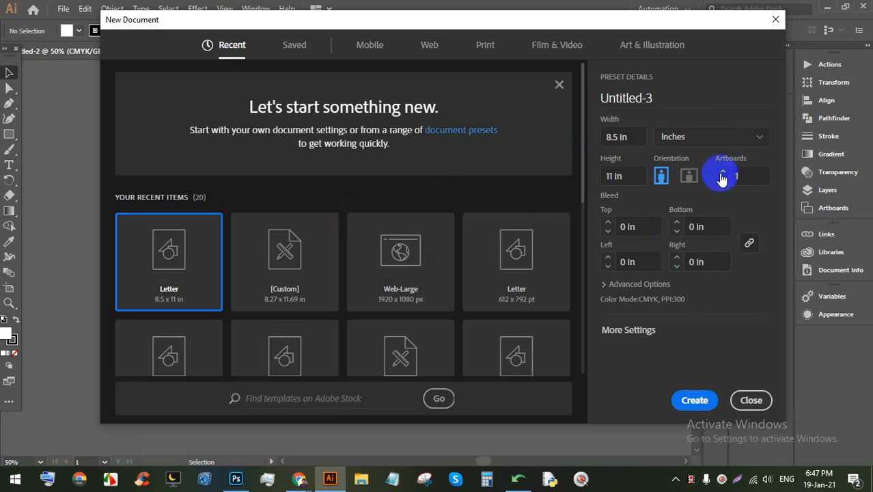
Step: Create Untitled-3 with 2 artboards, then Untitled-4 with 10 artboards in a two-column grid
left_click(680, 404)
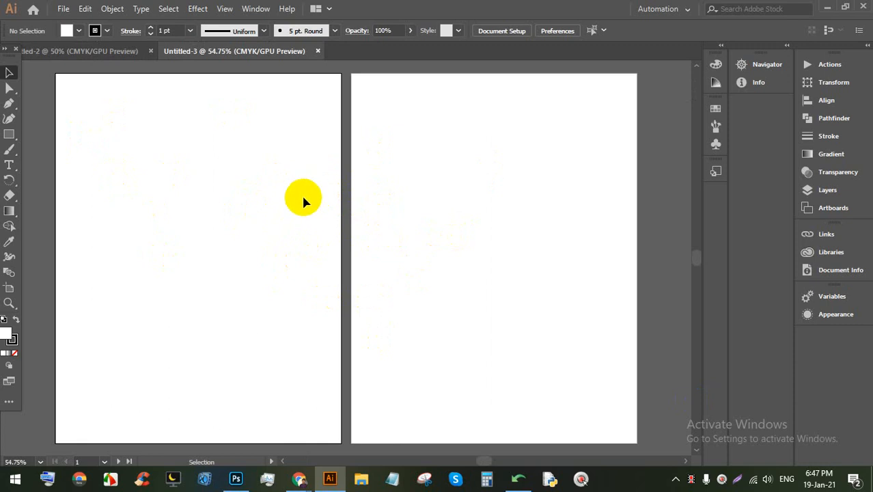
key("ctrl+n")
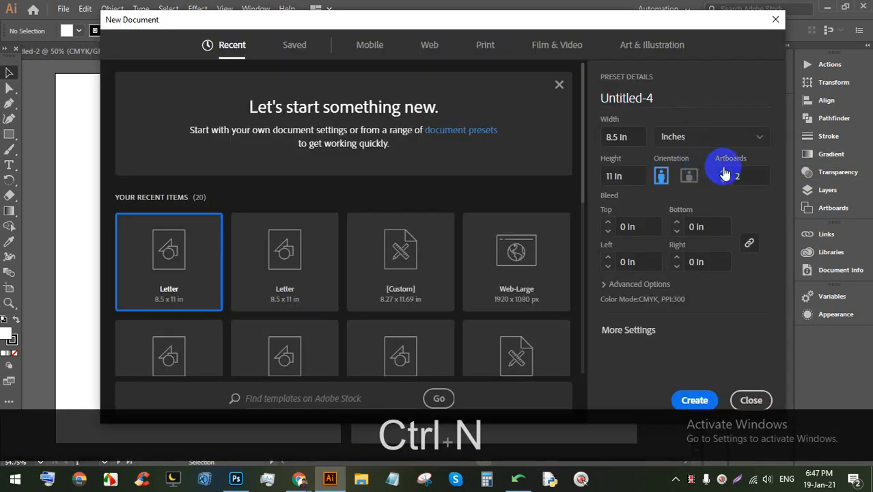
left_click(723, 170)
left_click(723, 171)
left_click(724, 171)
left_click(723, 171)
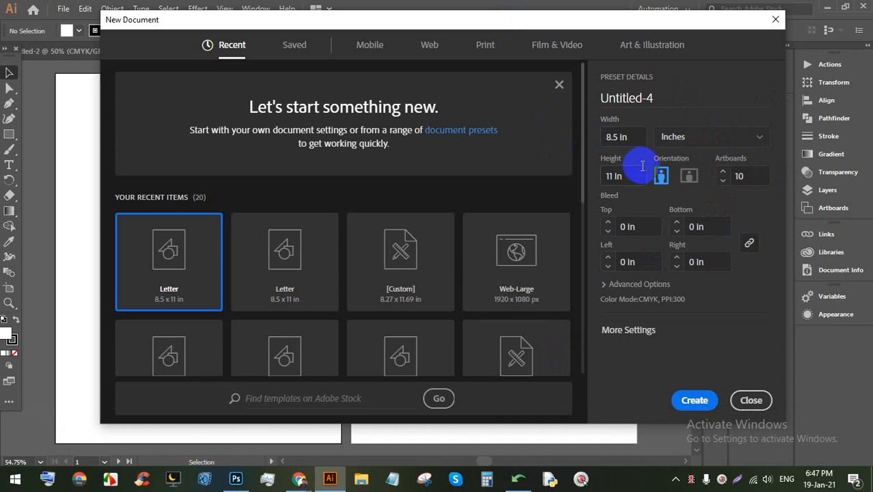
left_click(710, 399)
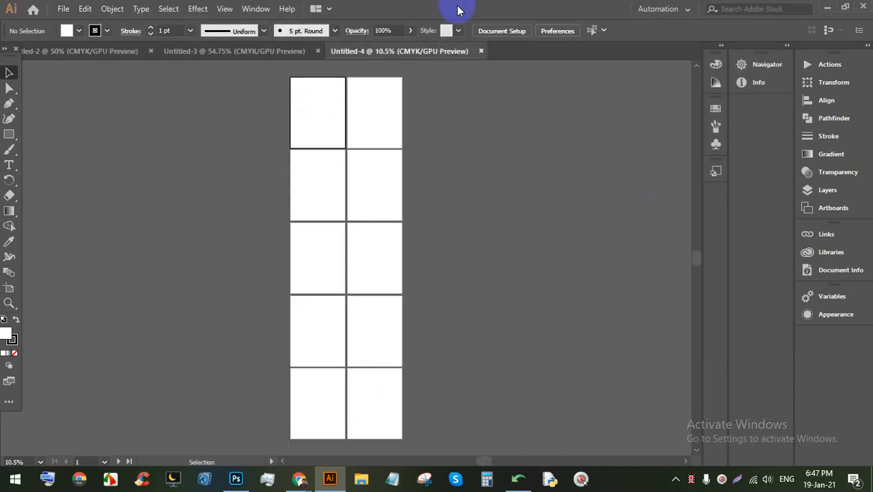
left_click(305, 53)
Step: Close Untitled-3 and Untitled-2, then set up a 3.5 × 2 in landscape document with 2 artboards
left_click(320, 52)
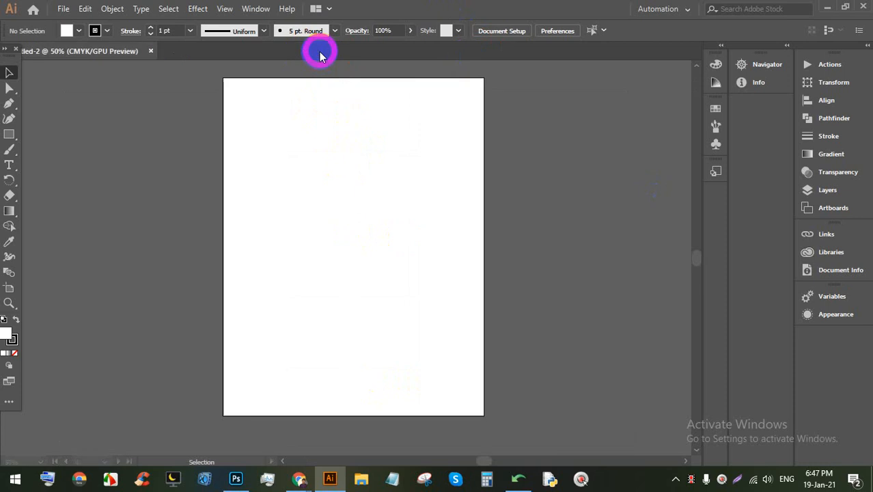
left_click(149, 51)
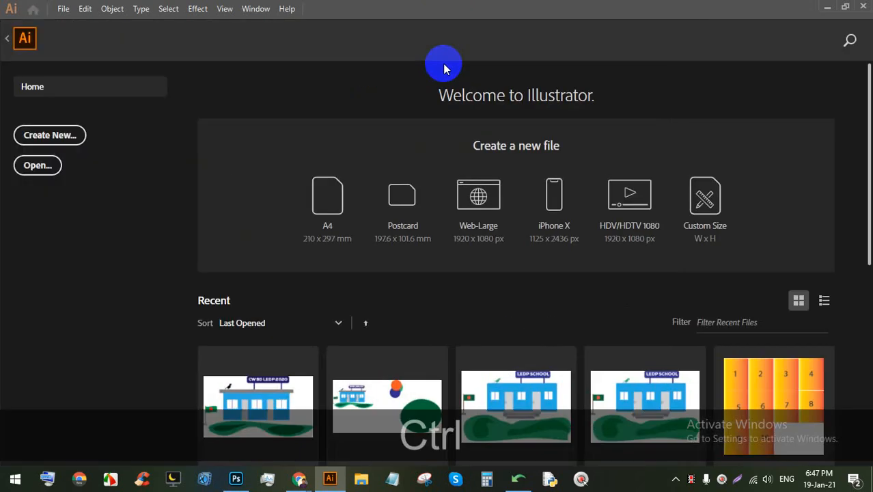
key("ctrl+n")
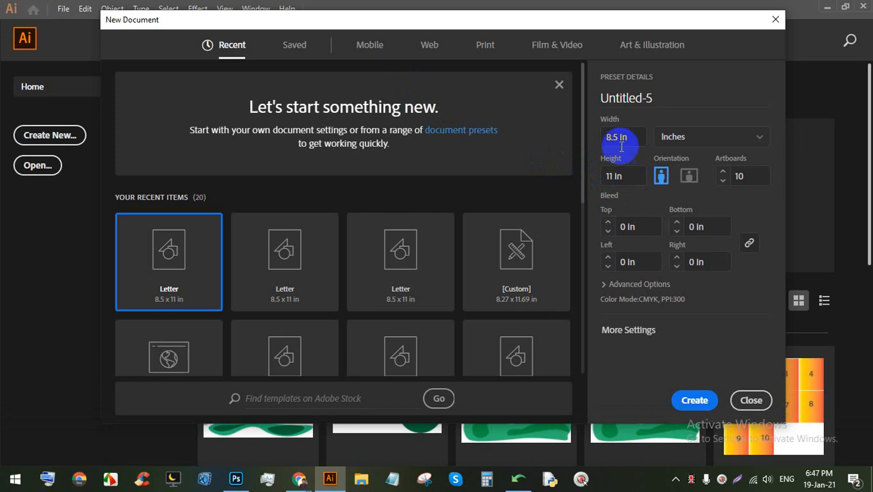
left_click(619, 137)
type("3.5")
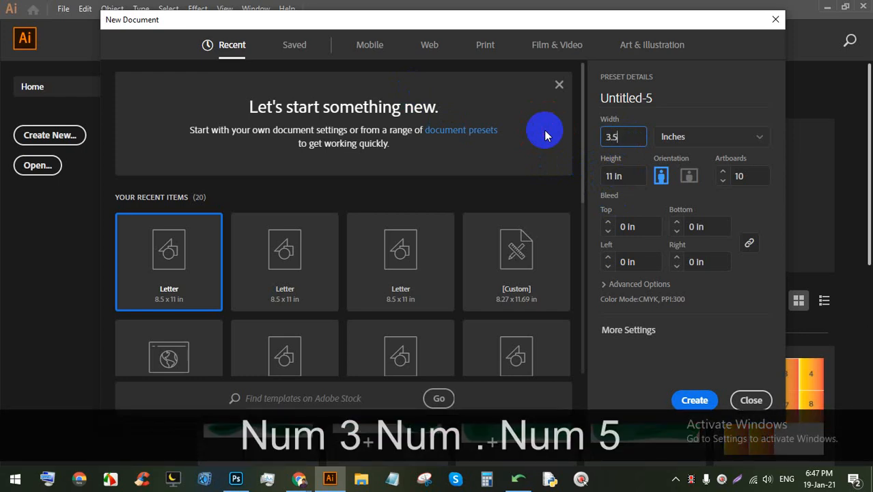
left_click(589, 177)
type("2")
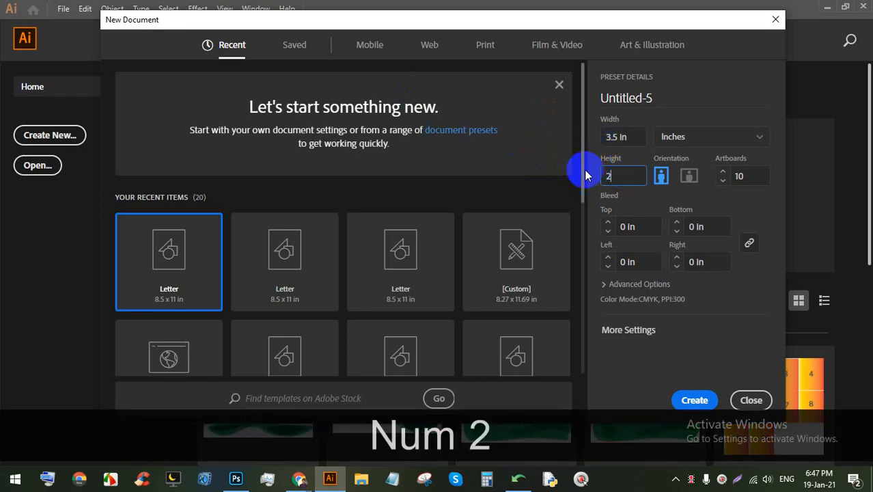
left_click(758, 180)
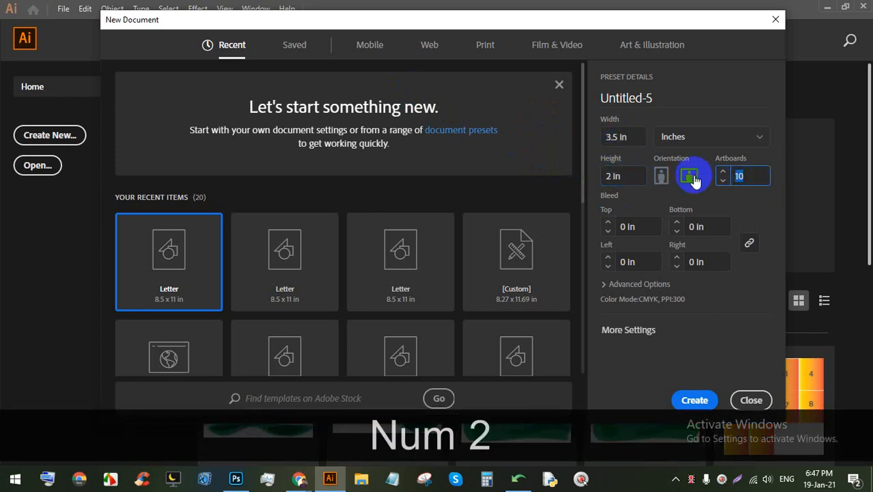
type("2")
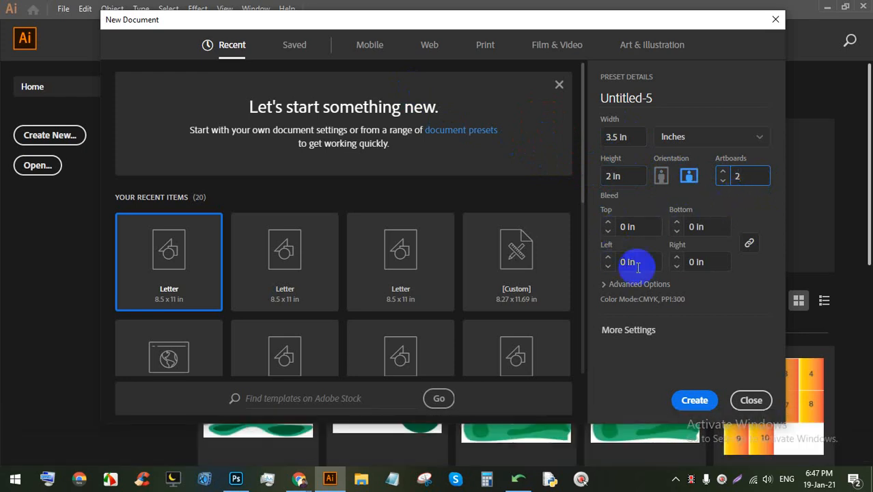
Step: Launch Paint and draw a red rectangle outline near the canvas centre
left_click(15, 478)
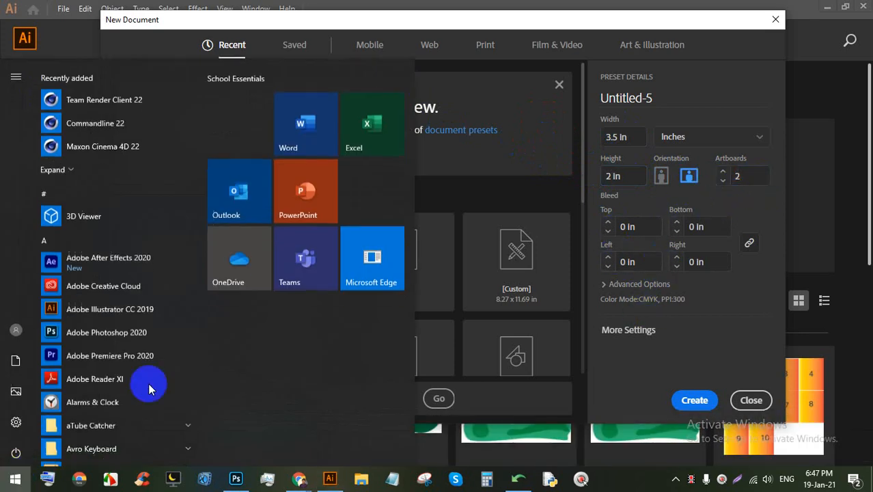
type("pai")
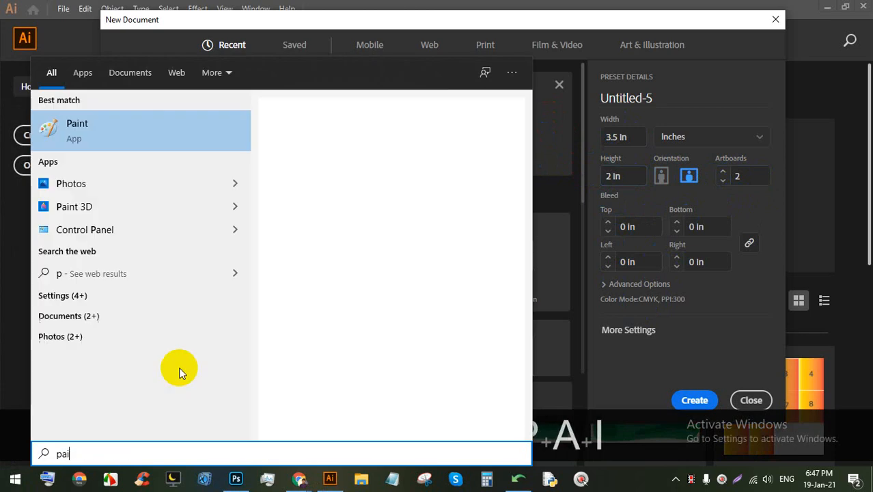
left_click(112, 136)
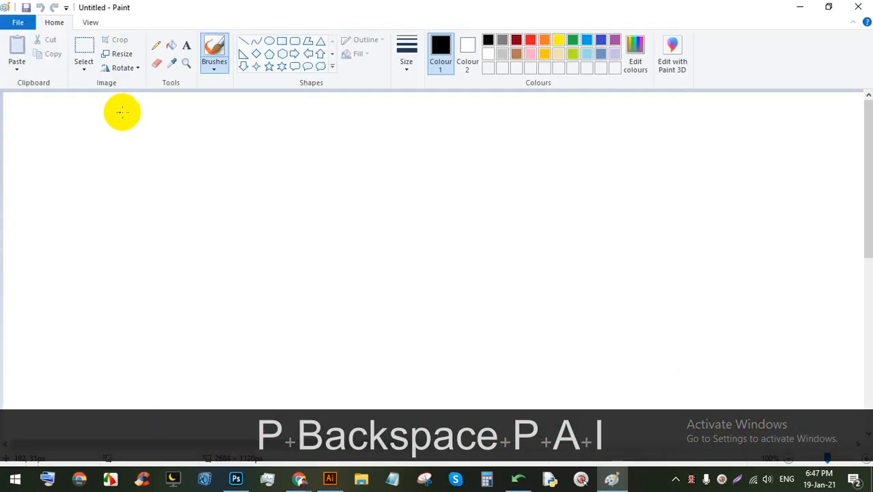
left_click(282, 41)
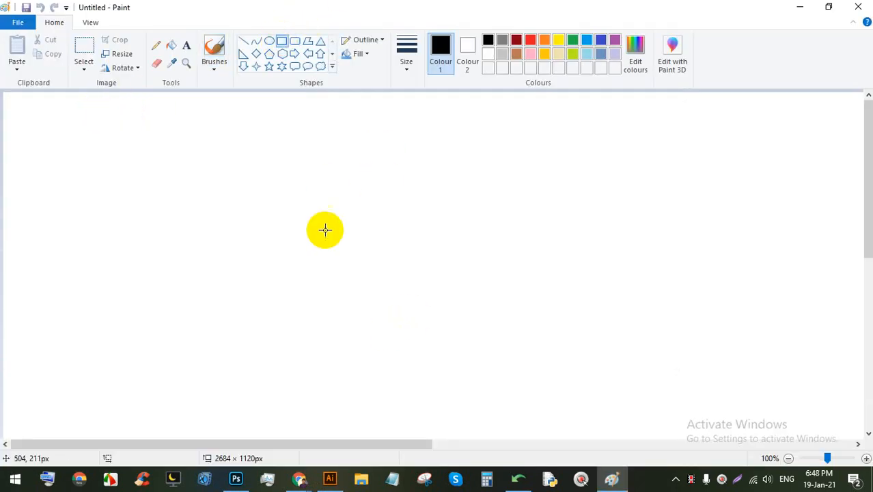
mouse_move(329, 196)
left_mouse_down()
mouse_move(550, 312)
mouse_move(516, 302)
mouse_move(526, 304)
left_mouse_up()
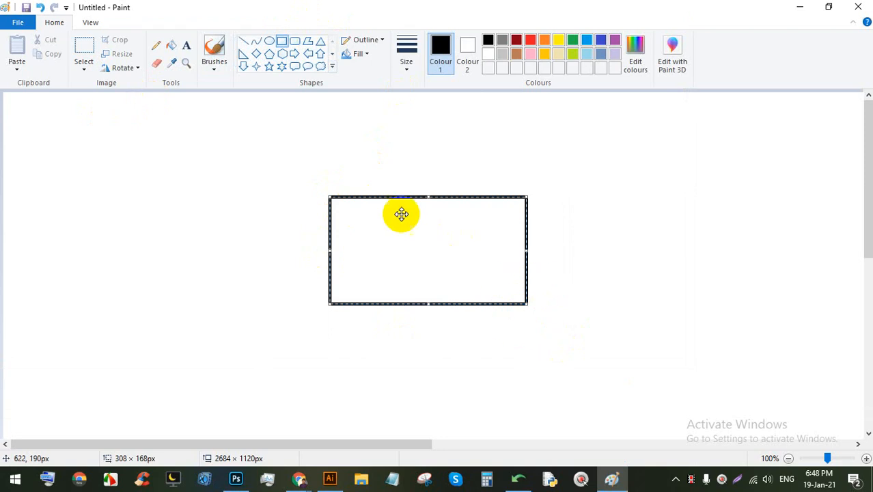
left_click(530, 40)
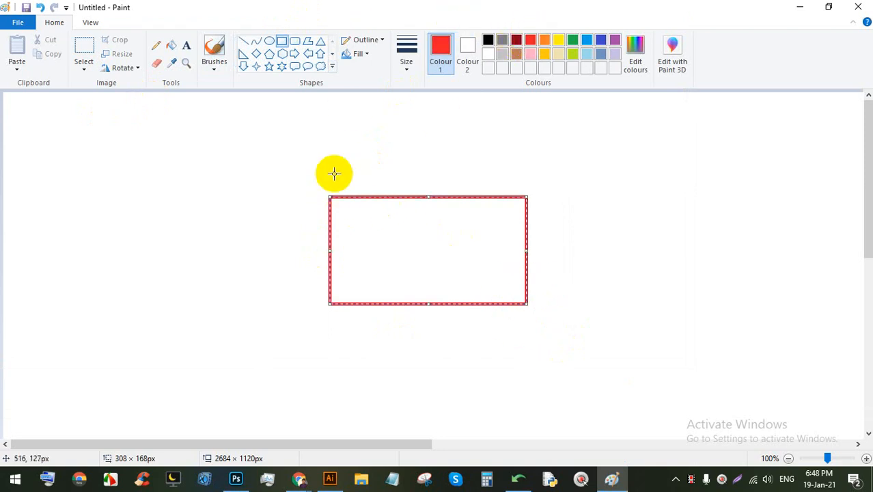
Step: Surround it with a larger green rectangle and an outer yellow one, then capture the drawing area
left_click_drag(311, 181, 544, 325)
left_click(573, 40)
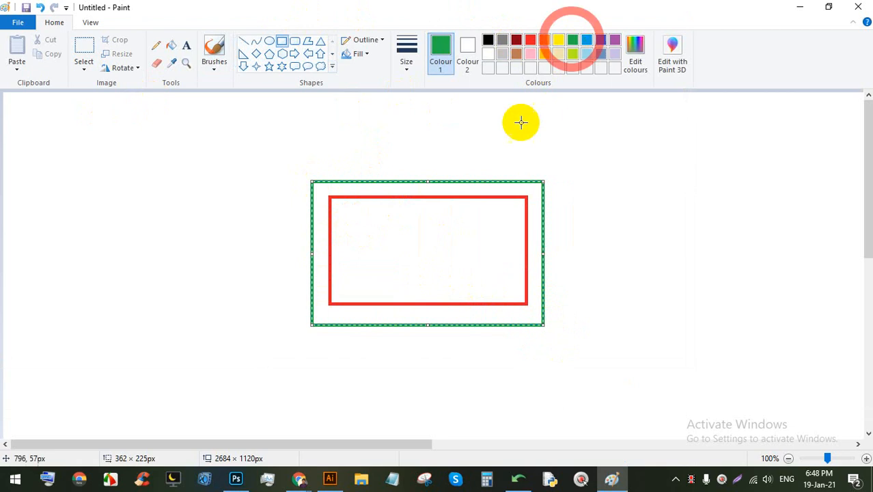
left_click_drag(289, 164, 562, 343)
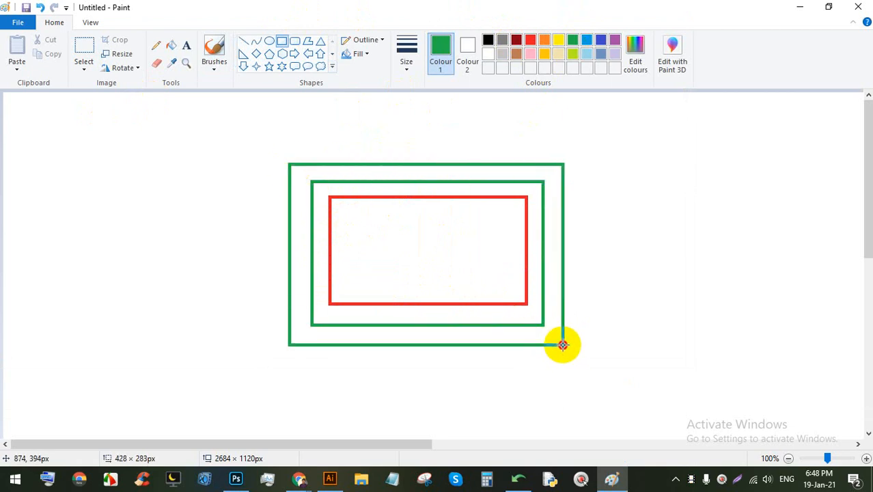
left_click(558, 40)
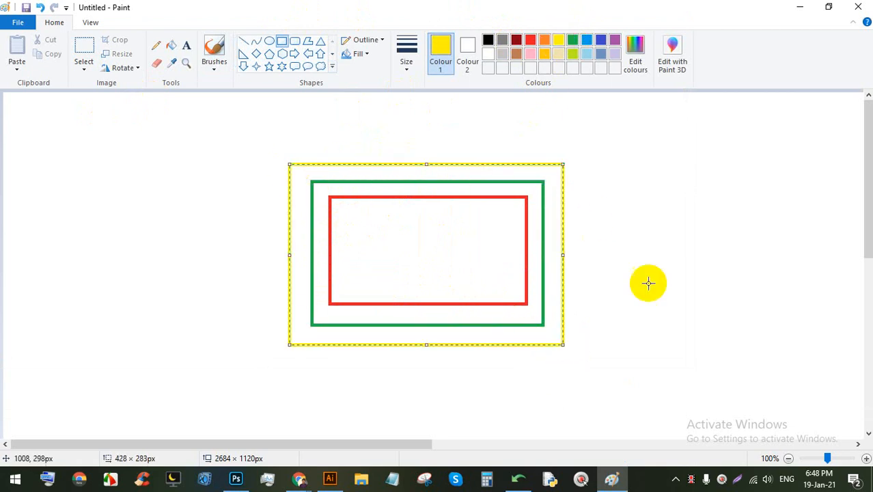
left_click(737, 483)
left_click_drag(844, 406, 153, 72)
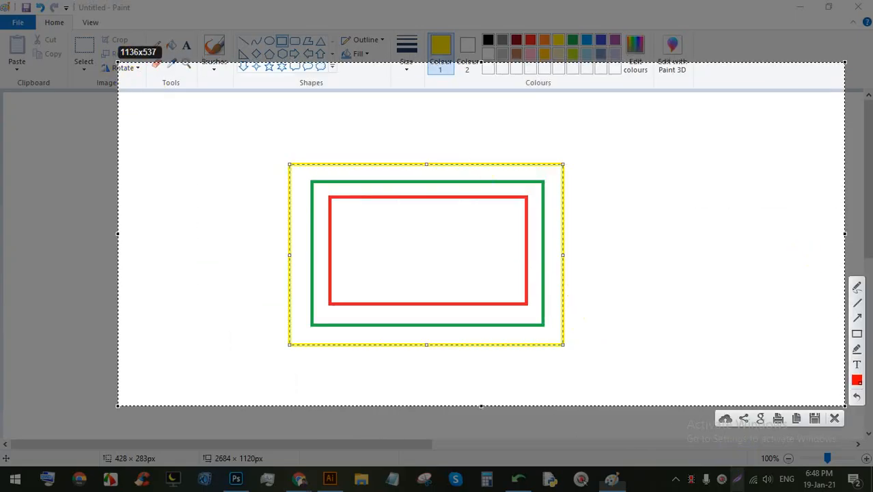
Step: Draw freehand arrows pointing at the red, green and yellow rectangles
left_click(857, 286)
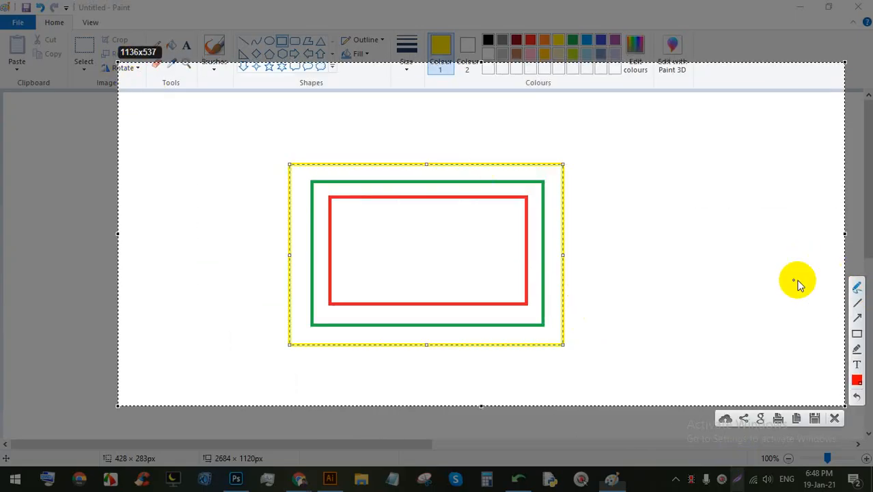
left_click_drag(527, 217, 660, 201)
left_click(527, 216)
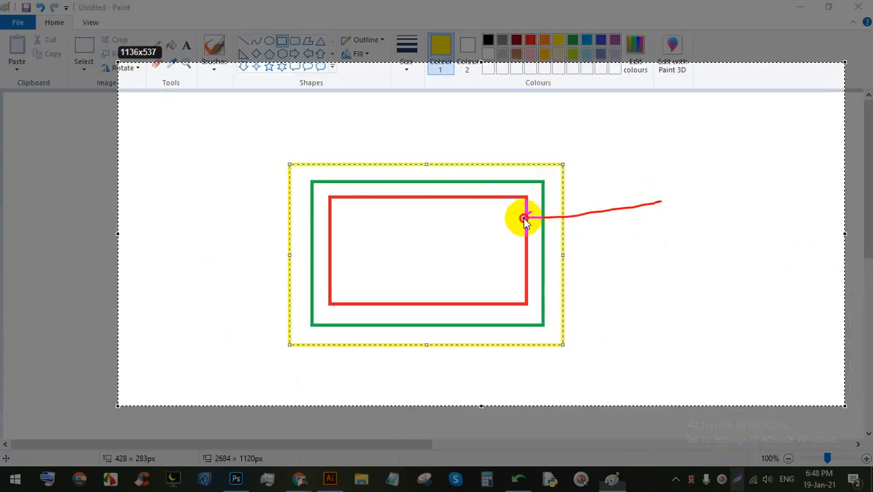
left_click_drag(541, 195, 676, 179)
mouse_move(561, 185)
left_mouse_down()
mouse_move(541, 200)
mouse_move(550, 202)
mouse_move(563, 177)
mouse_move(671, 175)
left_mouse_up()
mouse_move(575, 165)
left_mouse_down()
mouse_move(566, 177)
mouse_move(579, 181)
mouse_move(553, 198)
left_mouse_up()
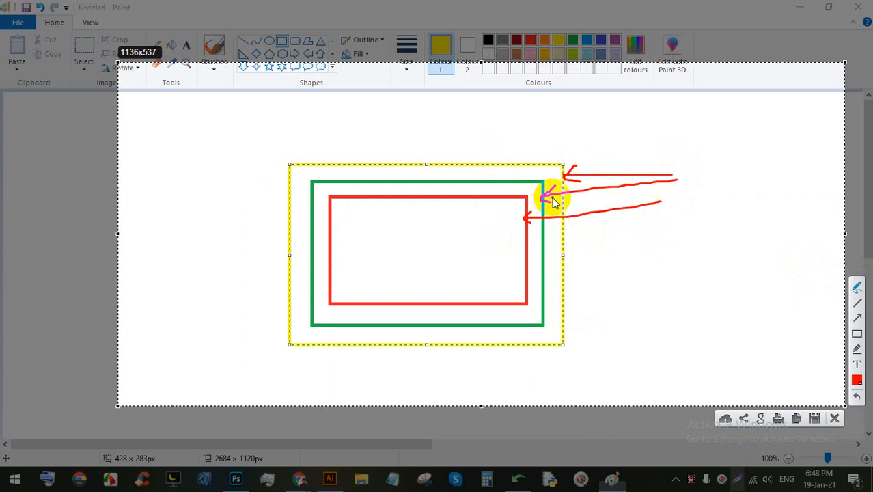
left_click_drag(543, 202, 666, 187)
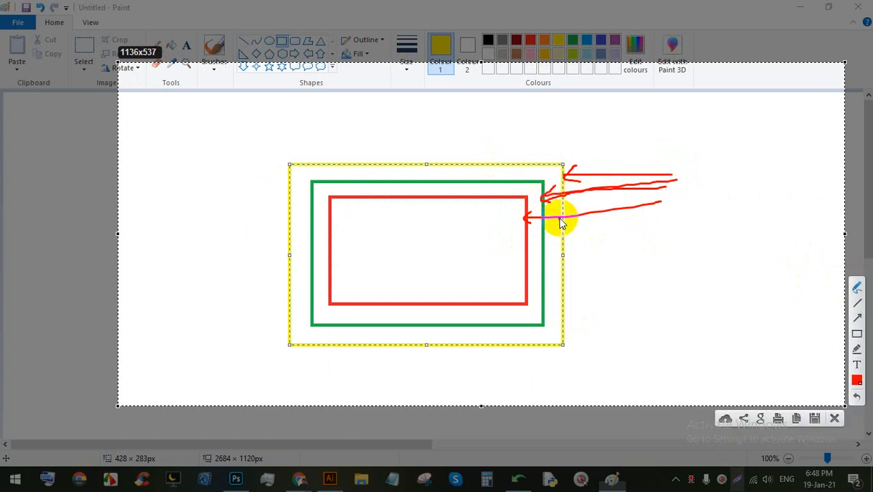
left_click_drag(560, 222, 560, 222)
left_click_drag(564, 281, 715, 263)
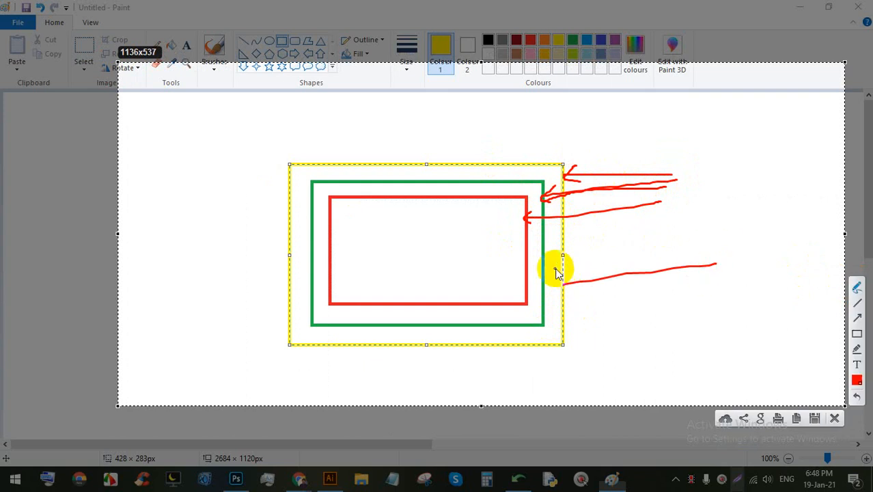
key("ctrl+z")
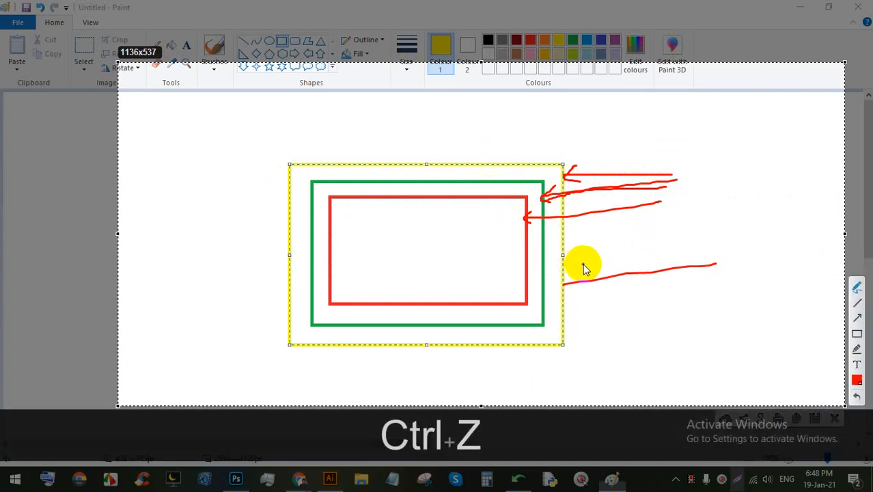
key("ctrl+z")
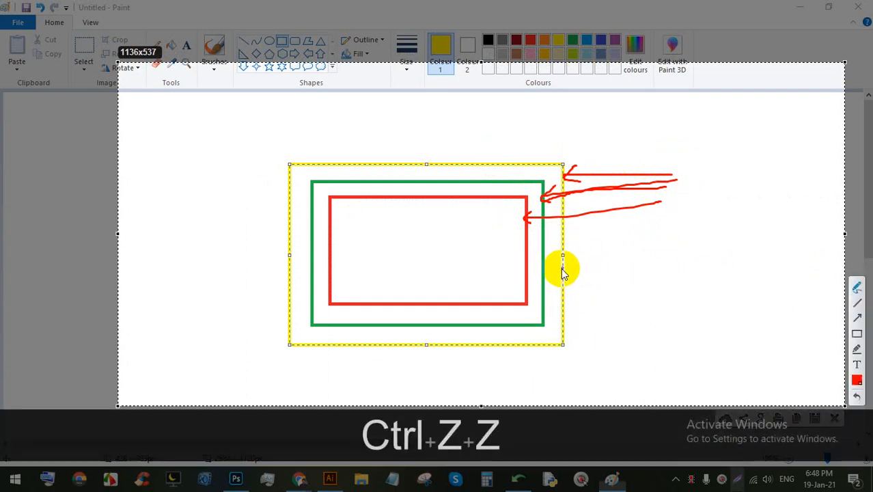
Step: Write the .25 measurement beside the rectangles and a W size note at the top right
mouse_move(558, 280)
left_mouse_down()
mouse_move(723, 269)
mouse_move(559, 278)
mouse_move(570, 276)
left_mouse_up()
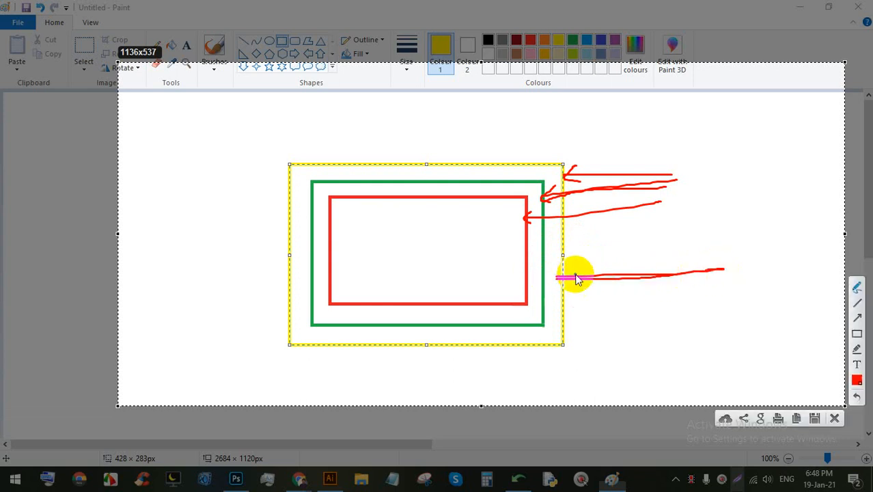
left_click(734, 275)
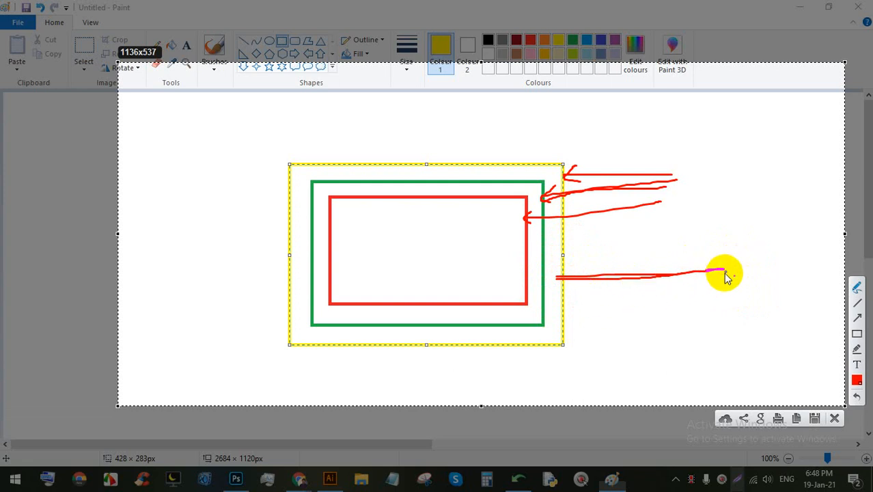
mouse_move(742, 266)
left_mouse_down()
mouse_move(736, 259)
mouse_move(745, 278)
mouse_move(751, 275)
left_mouse_up()
mouse_move(770, 243)
left_mouse_down()
mouse_move(762, 284)
mouse_move(740, 254)
mouse_move(738, 262)
mouse_move(743, 247)
mouse_move(752, 274)
left_mouse_up()
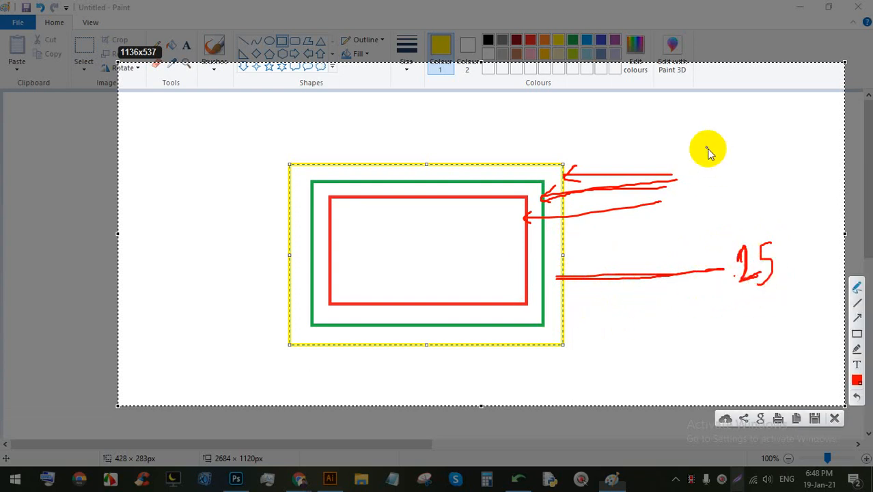
mouse_move(701, 121)
left_mouse_down()
mouse_move(701, 165)
mouse_move(709, 181)
mouse_move(719, 148)
mouse_move(732, 167)
mouse_move(760, 152)
mouse_move(764, 180)
mouse_move(799, 165)
mouse_move(777, 157)
mouse_move(803, 165)
left_mouse_up()
left_click(753, 176)
mouse_move(803, 145)
left_mouse_down()
mouse_move(777, 157)
mouse_move(779, 171)
left_mouse_up()
mouse_move(718, 128)
left_mouse_down()
mouse_move(791, 101)
mouse_move(775, 141)
left_mouse_up()
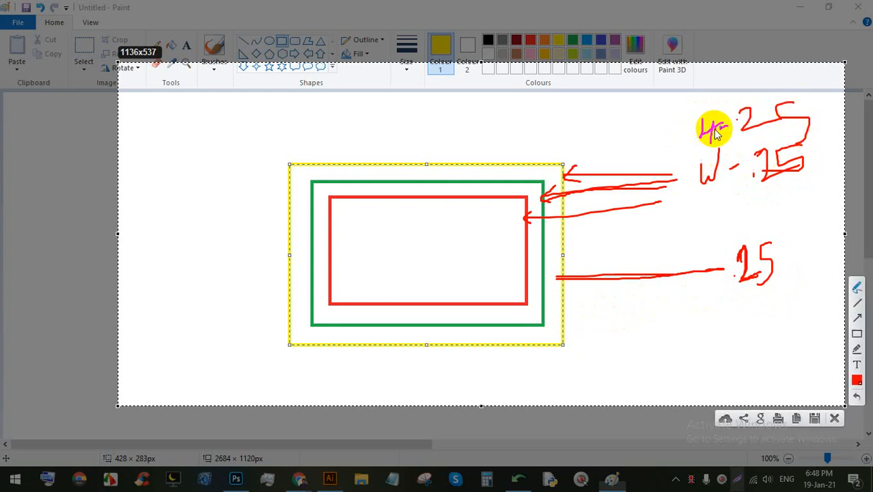
Step: Add curved arrows and a calculation along the top resulting in 11.5
mouse_move(749, 85)
left_mouse_down()
mouse_move(503, 127)
mouse_move(454, 146)
mouse_move(455, 167)
mouse_move(452, 160)
mouse_move(463, 166)
mouse_move(461, 156)
mouse_move(464, 168)
left_mouse_up()
left_click(448, 173)
left_click_drag(489, 133, 465, 186)
mouse_move(490, 152)
left_mouse_down()
mouse_move(498, 164)
mouse_move(557, 133)
mouse_move(566, 139)
mouse_move(581, 115)
mouse_move(586, 135)
left_mouse_up()
left_click(576, 132)
mouse_move(616, 111)
left_mouse_down()
mouse_move(591, 140)
mouse_move(419, 127)
mouse_move(400, 163)
left_mouse_up()
mouse_move(402, 149)
left_mouse_down()
mouse_move(395, 155)
mouse_move(413, 160)
left_mouse_up()
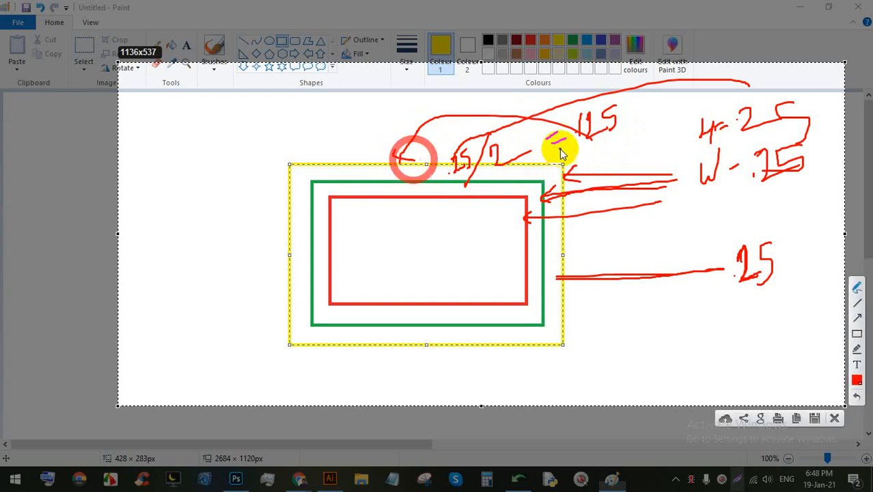
mouse_move(587, 105)
left_mouse_down()
mouse_move(479, 85)
mouse_move(372, 159)
mouse_move(364, 338)
mouse_move(361, 329)
mouse_move(364, 340)
mouse_move(362, 330)
mouse_move(413, 312)
left_mouse_up()
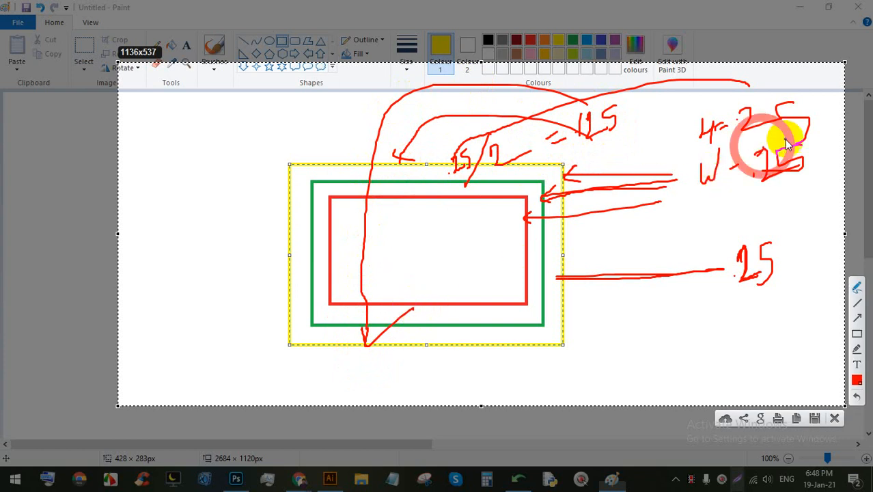
Step: Add marks and arrowheads at the yellow box, circle the W measurement, then clear all annotations
mouse_move(784, 139)
left_mouse_down()
mouse_move(656, 197)
mouse_move(803, 197)
mouse_move(738, 141)
left_mouse_up()
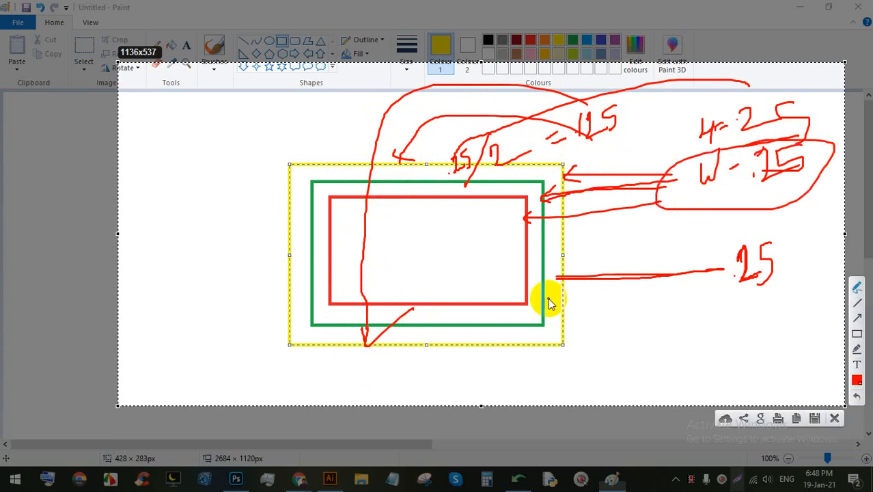
left_click_drag(343, 167, 350, 106)
left_click_drag(348, 342, 348, 365)
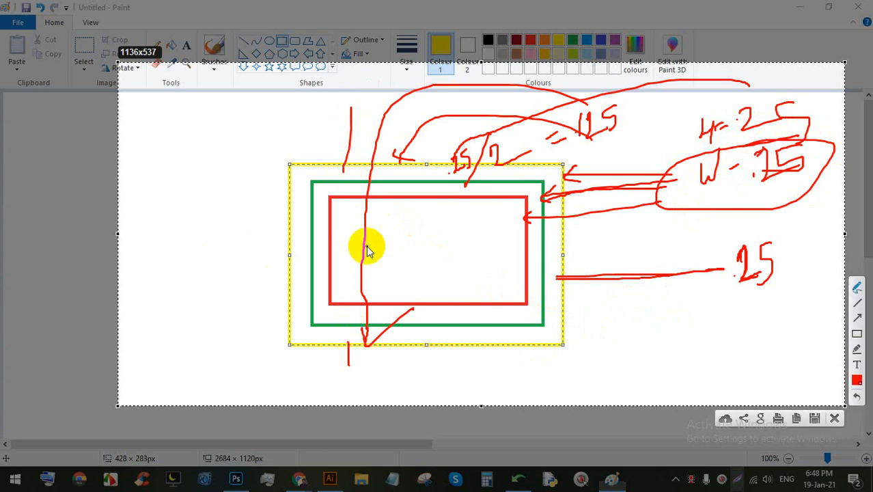
left_click_drag(225, 242, 283, 242)
left_click_drag(564, 246, 620, 241)
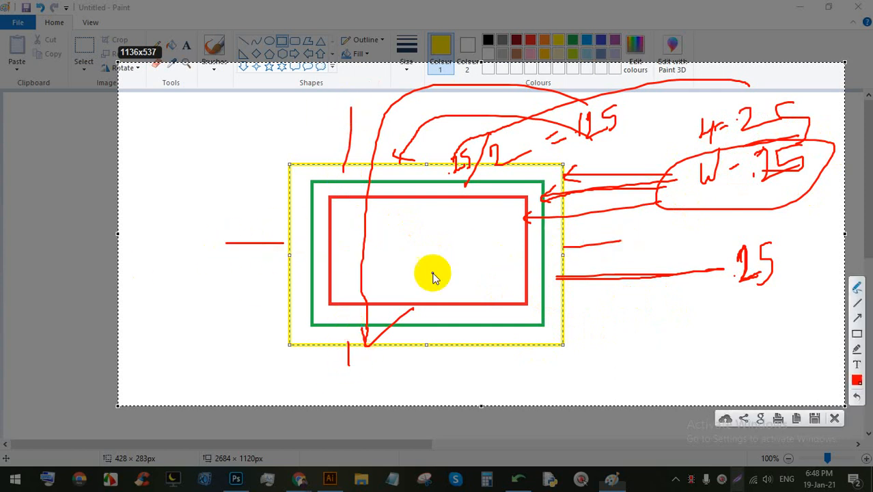
mouse_move(246, 223)
left_mouse_down()
mouse_move(282, 243)
mouse_move(223, 268)
left_mouse_up()
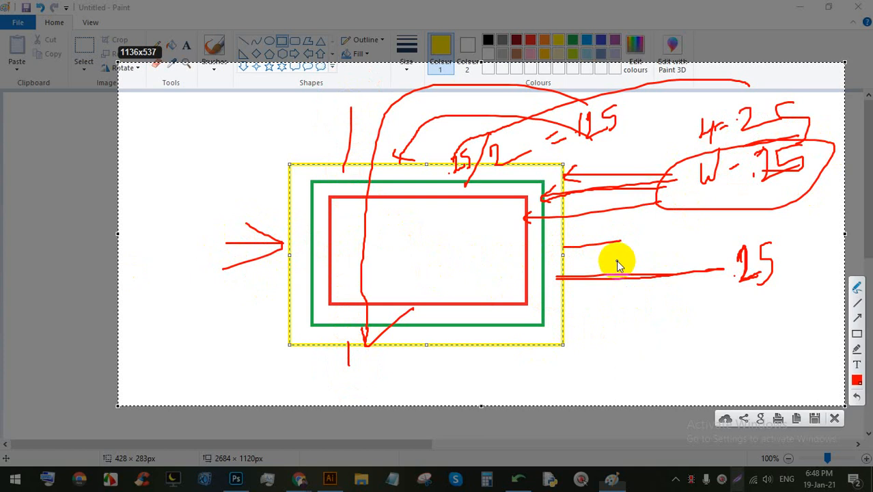
mouse_move(583, 227)
left_mouse_down()
mouse_move(546, 254)
mouse_move(686, 265)
left_mouse_up()
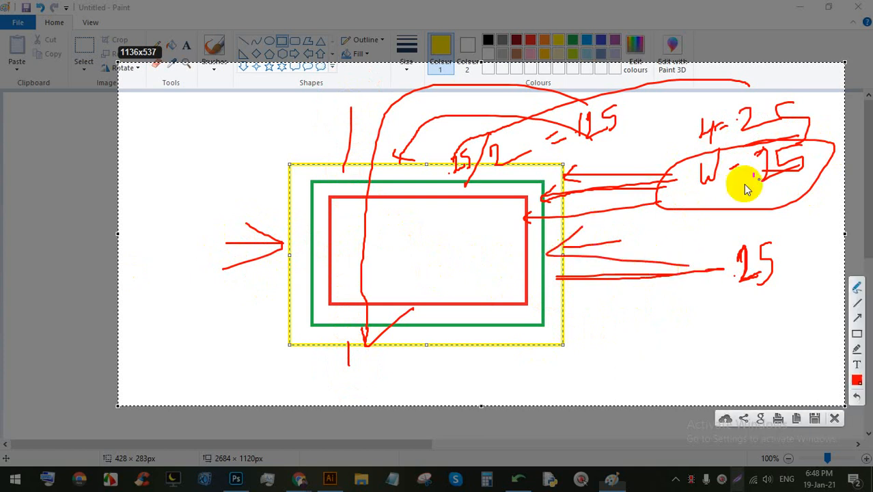
left_click(768, 130)
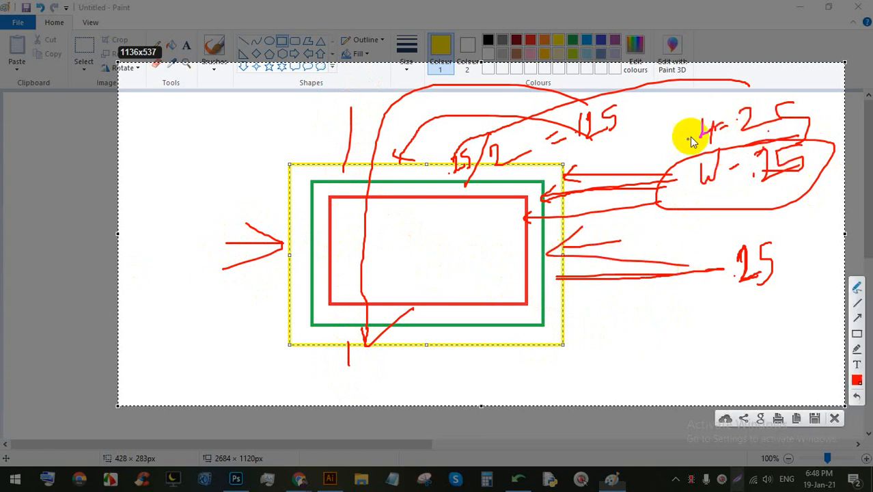
mouse_move(692, 155)
left_mouse_down()
mouse_move(663, 205)
mouse_move(718, 152)
left_mouse_up()
left_click_drag(723, 103, 713, 128)
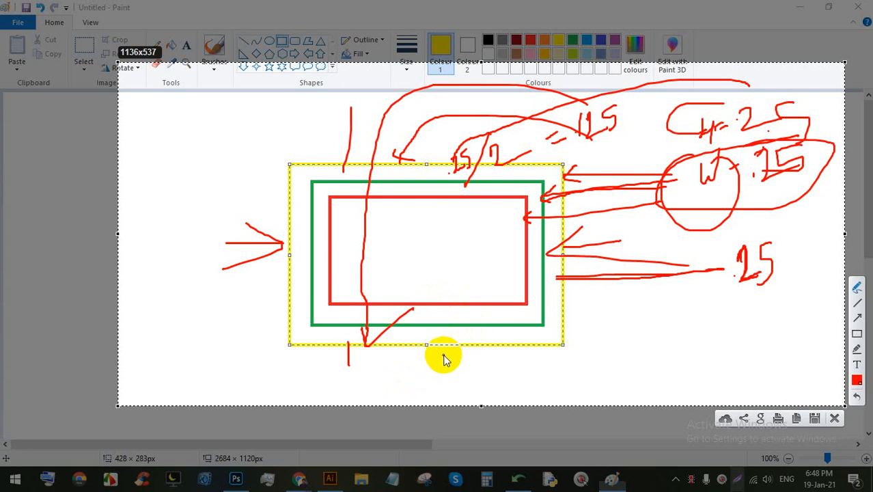
left_click(835, 419)
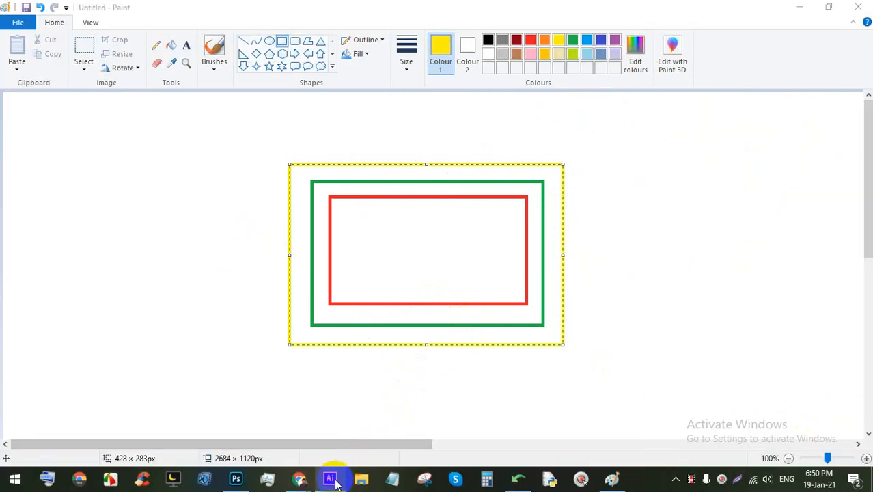
Step: Try linked bleed values of 0.125 and 0.25 in, settling back on 0.125 in
left_click(330, 478)
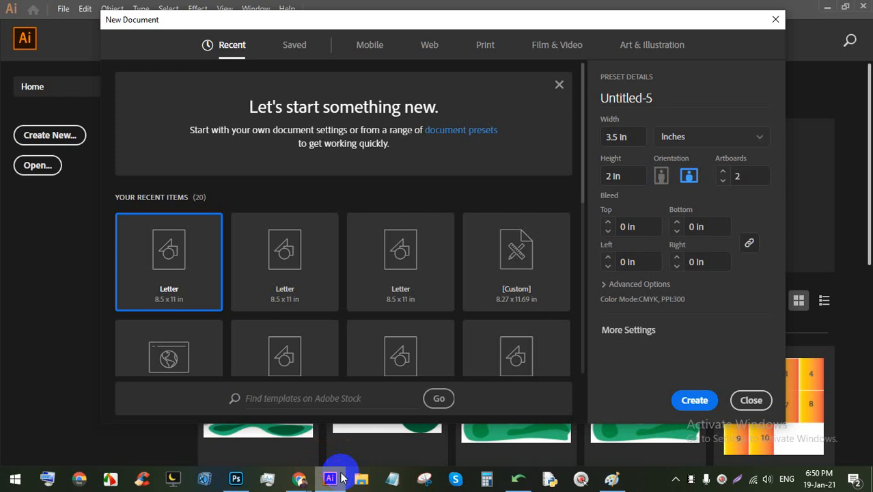
left_click(608, 223)
left_click(607, 223)
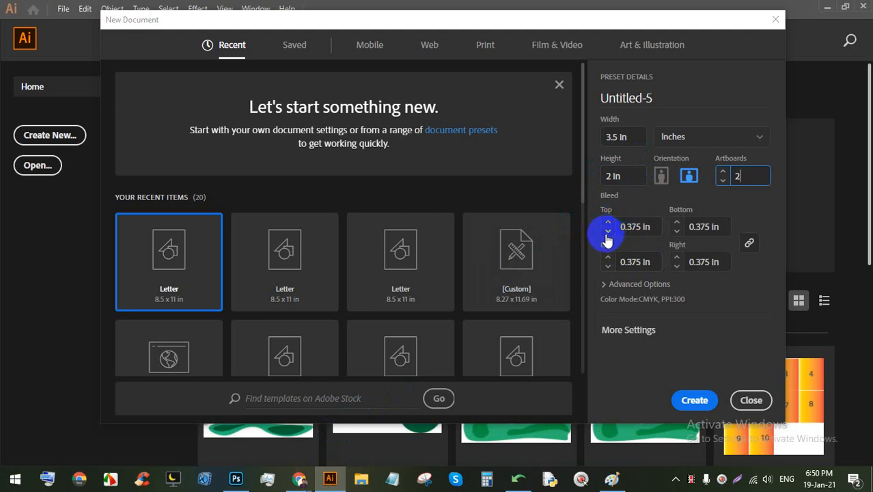
left_click(607, 231)
left_click(607, 231)
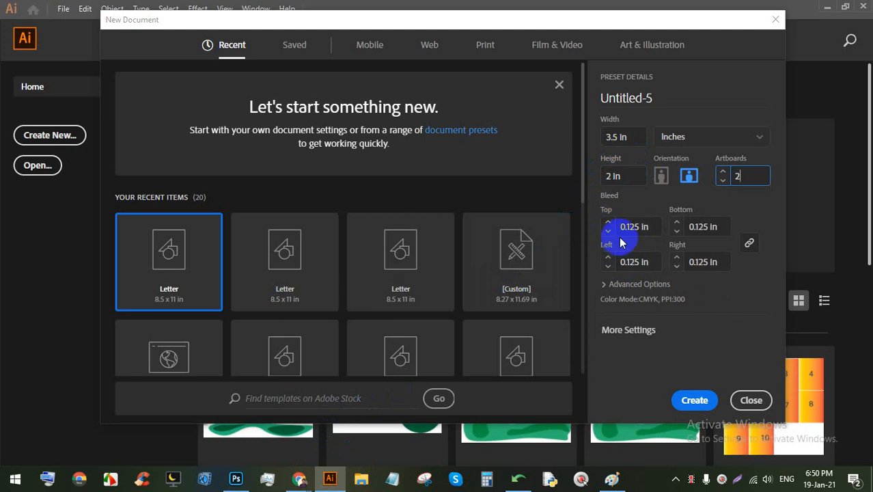
Step: Unlink bleeds to try right 0.25 in and left 0.5 in, relink at 0.125 in and create the document
left_click(748, 244)
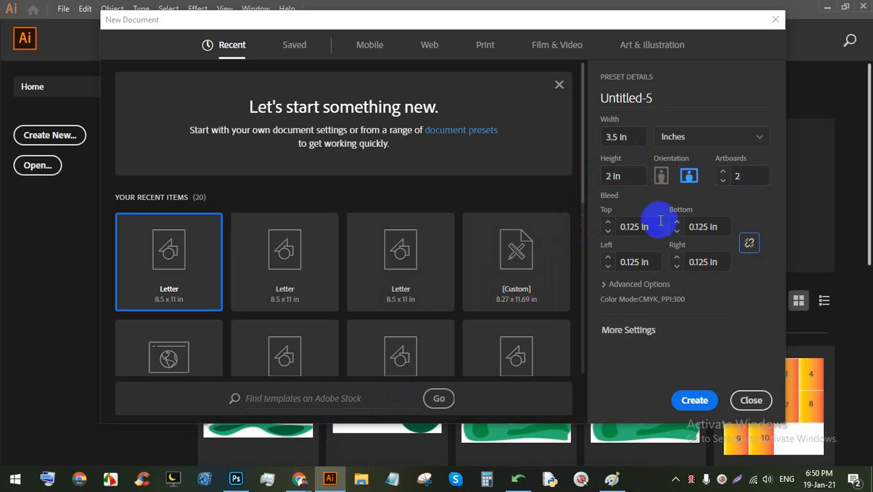
left_click(676, 258)
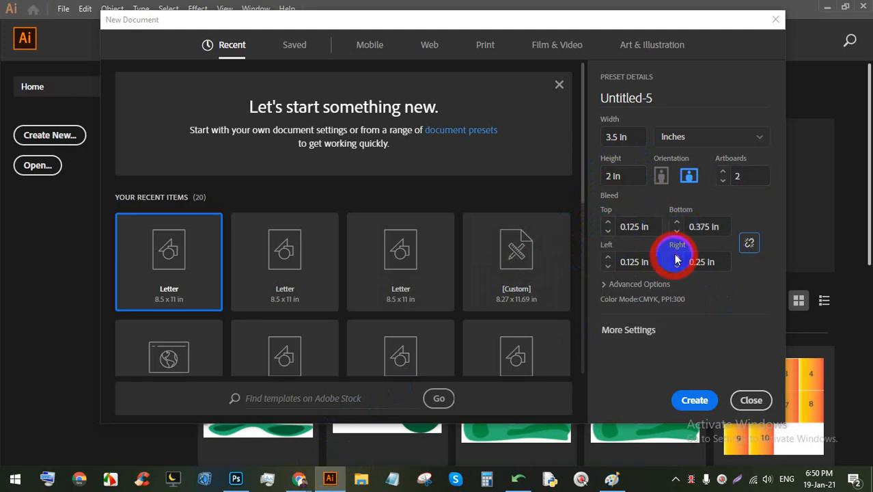
left_click(608, 257)
left_click(608, 257)
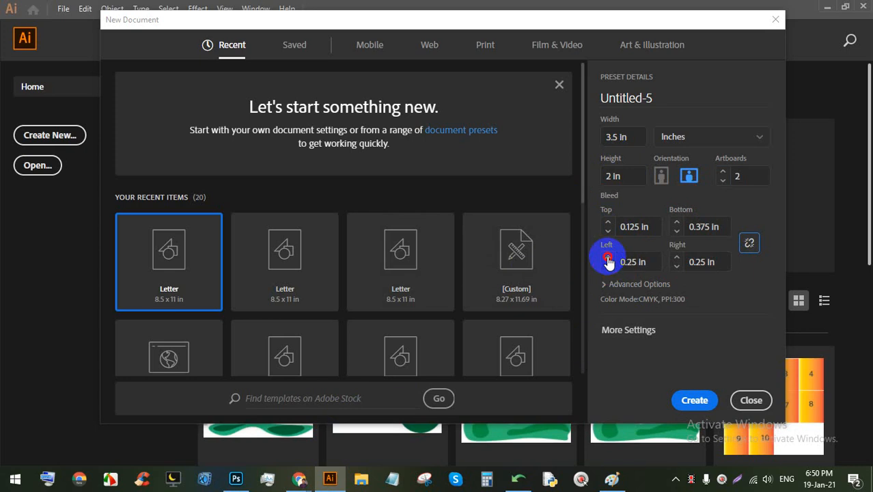
left_click(607, 257)
left_click(608, 257)
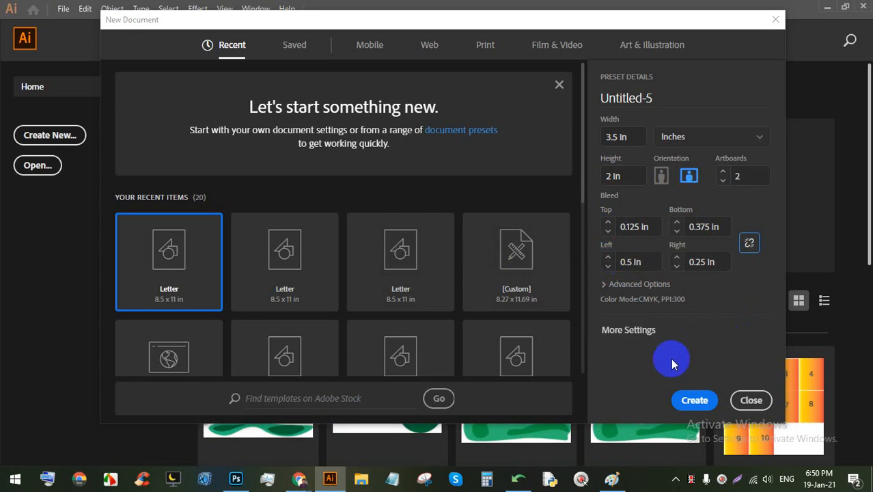
left_click(749, 243)
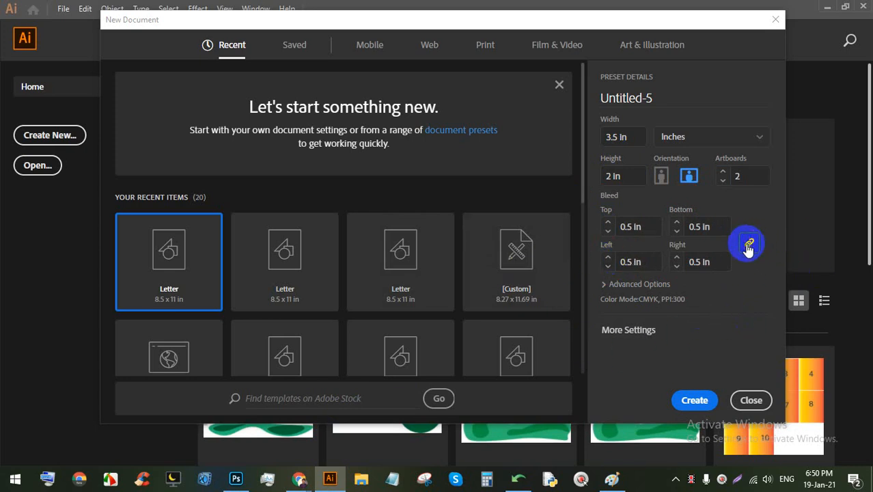
left_click(607, 232)
left_click(607, 232)
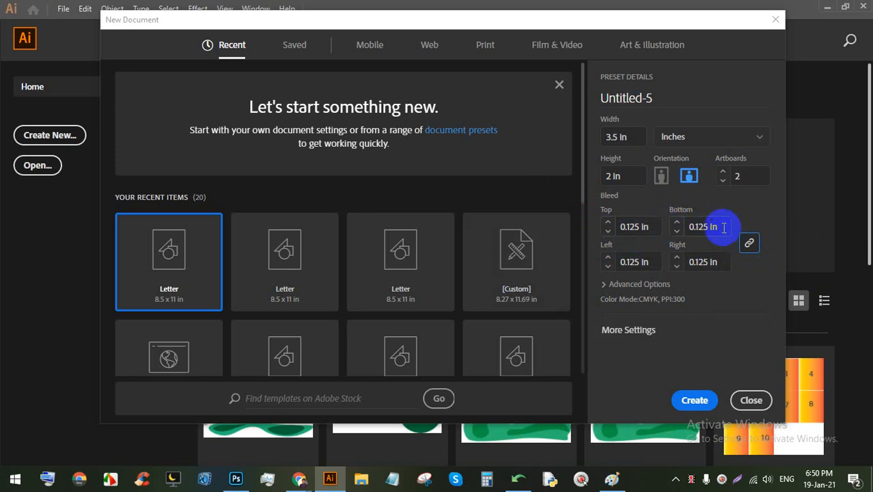
left_click(695, 400)
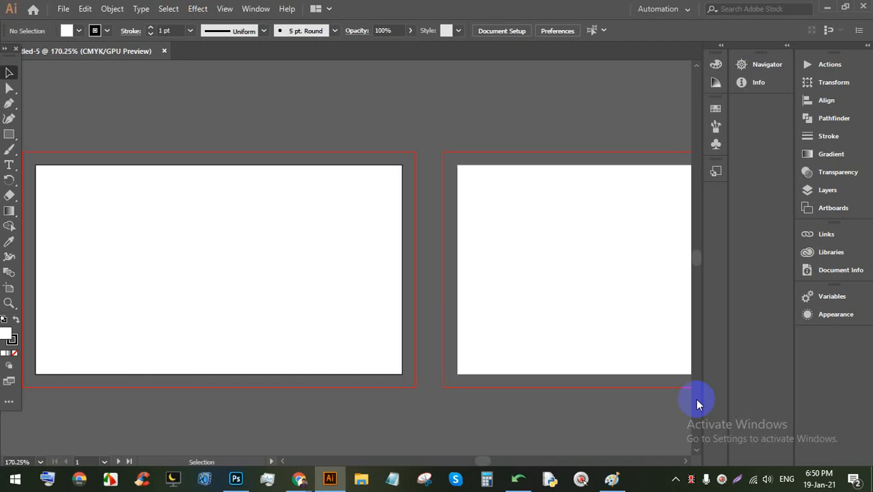
Step: Create the document and zoom in on the first artboard's red bleed outline
left_click(394, 253)
key("space")
left_click_drag(503, 225, 351, 189)
left_click(209, 171, "alt")
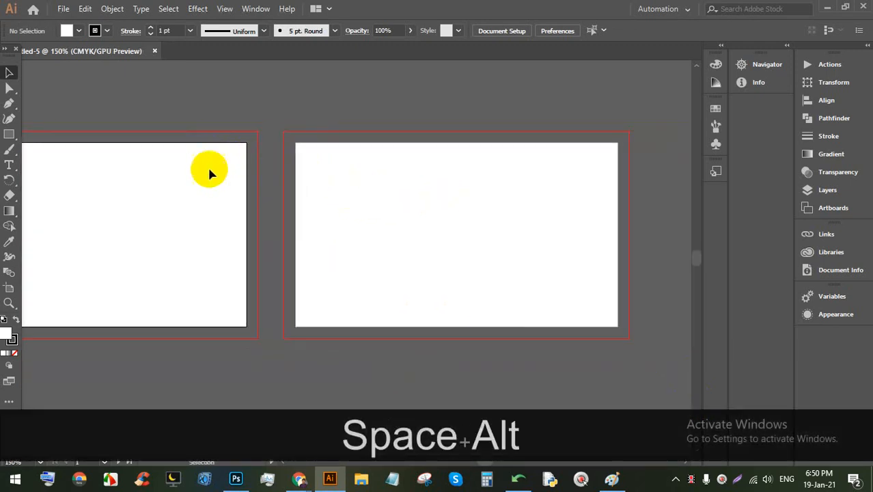
left_click_drag(209, 172, 396, 179)
scroll(159, 168, "up", 1)
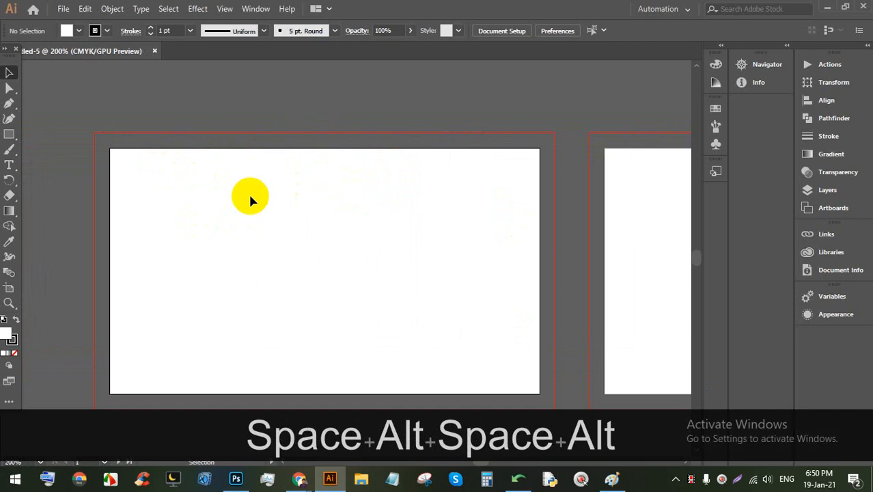
scroll(249, 198, "down", 1)
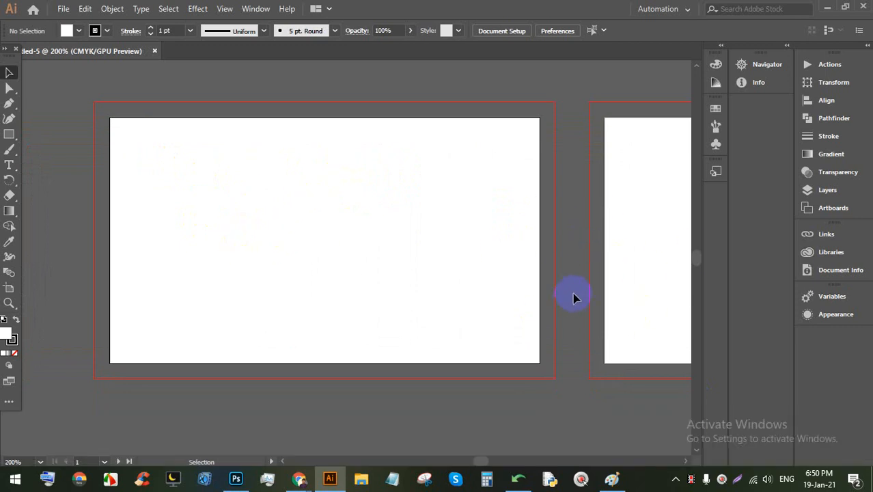
Step: Pan across to the second artboard and back, then start another new document
key("space")
left_click_drag(615, 260, 399, 254)
left_click_drag(571, 228, 368, 253)
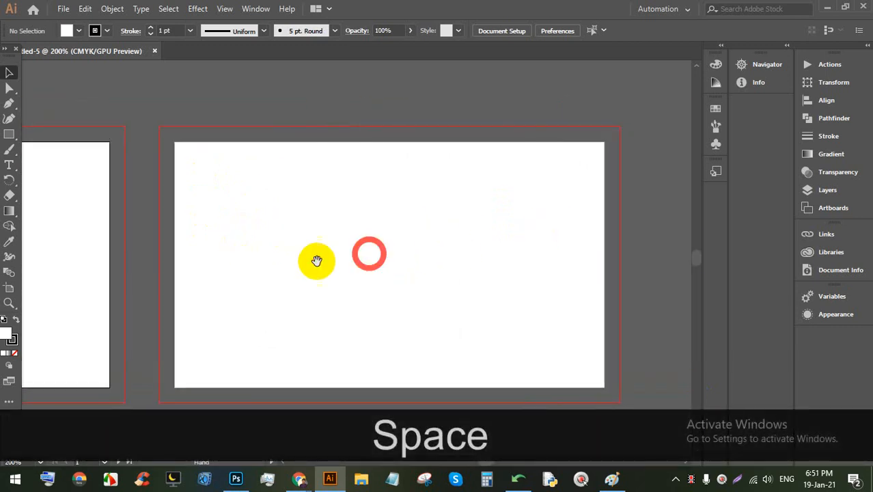
left_click_drag(315, 259, 332, 226)
left_click_drag(254, 220, 436, 217)
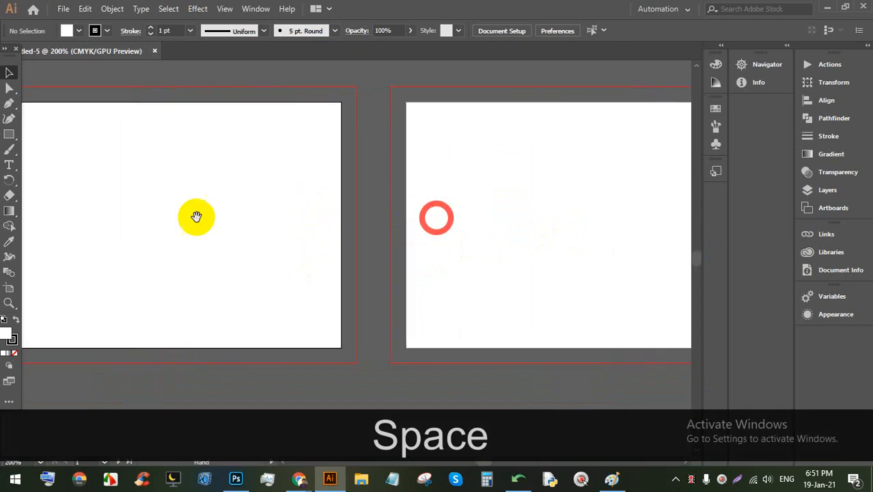
left_click_drag(223, 216, 304, 215)
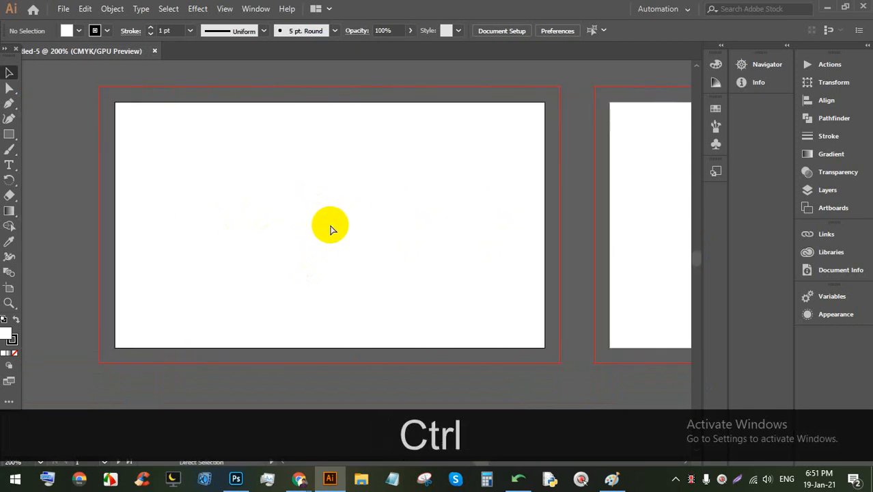
key("ctrl+n")
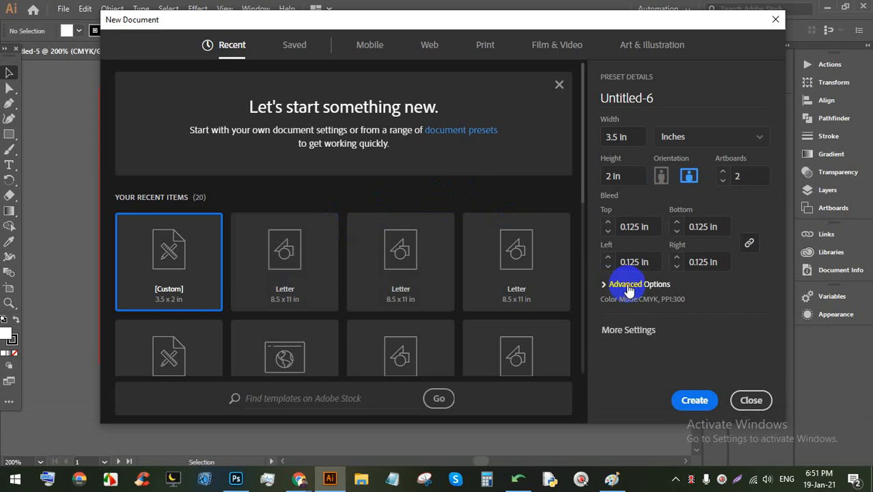
Step: Under Advanced Options keep CMYK Color and High (300 ppi) raster effects, then open More Settings
left_click(627, 285)
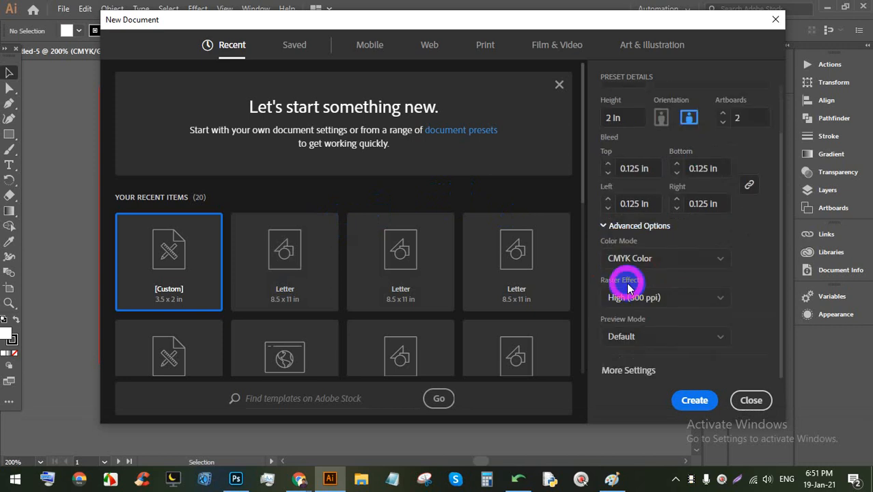
left_click(660, 260)
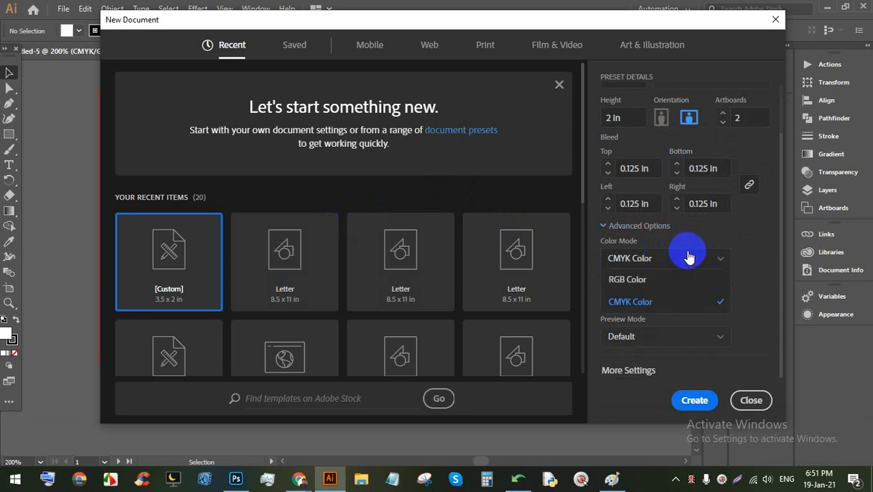
left_click(687, 257)
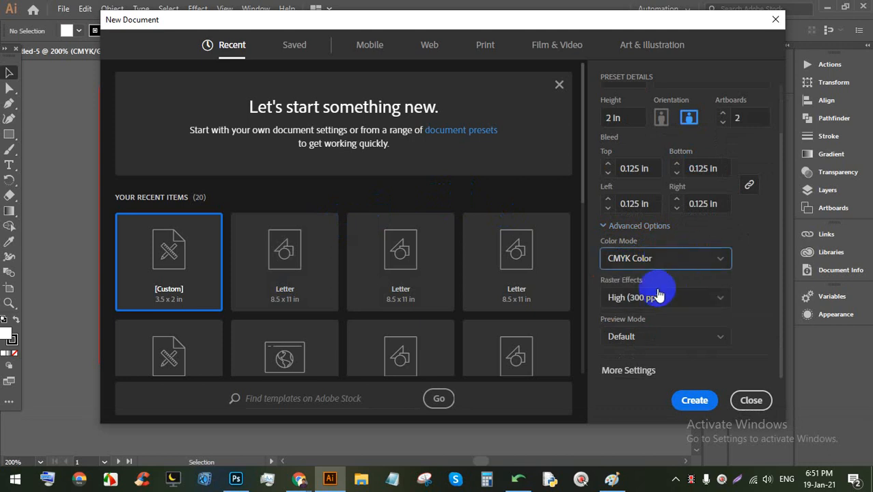
left_click(686, 294)
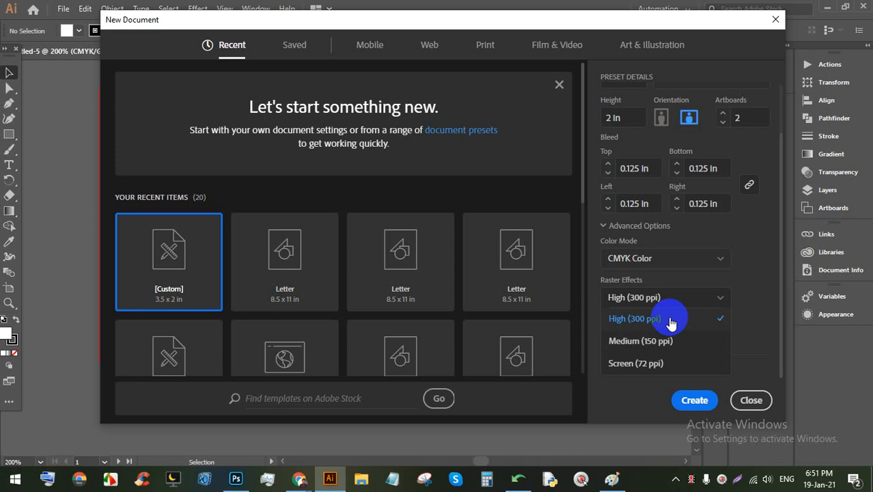
left_click(746, 279)
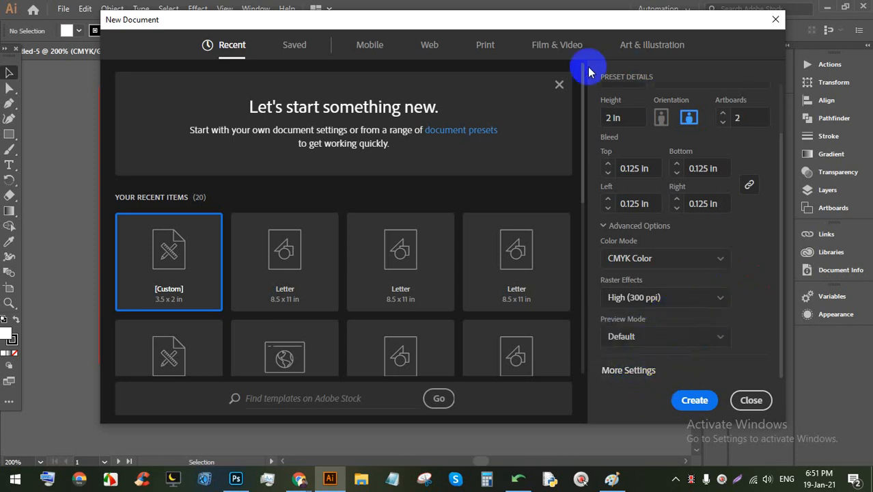
scroll(657, 205, "up", 2)
scroll(635, 276, "down", 2)
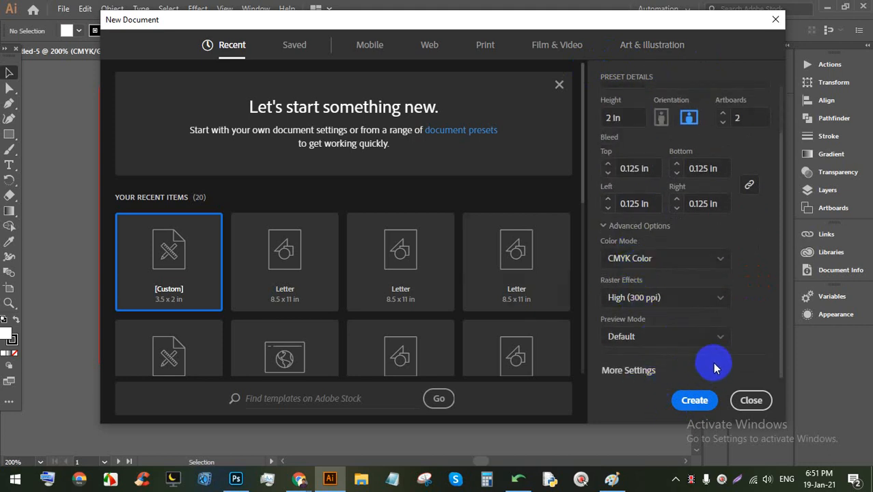
left_click(639, 370)
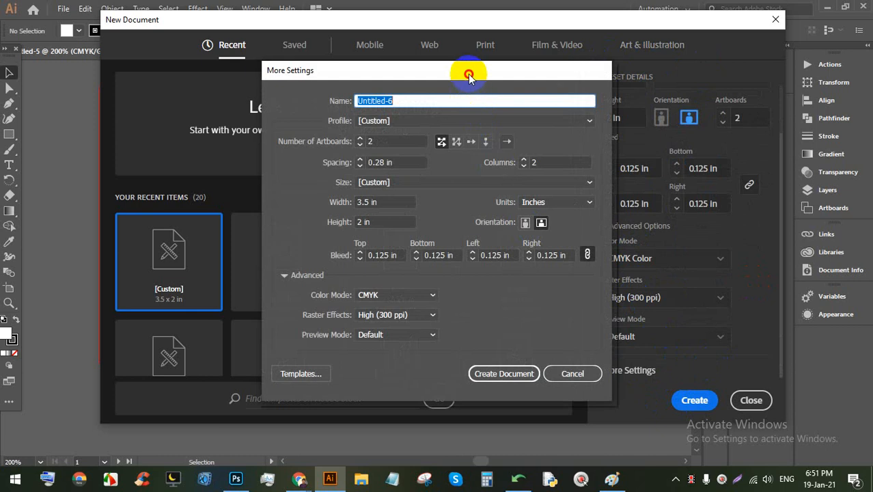
Step: Rename the document from Untitled-6 to CWBD
left_click_drag(469, 75, 451, 64)
left_click(398, 96)
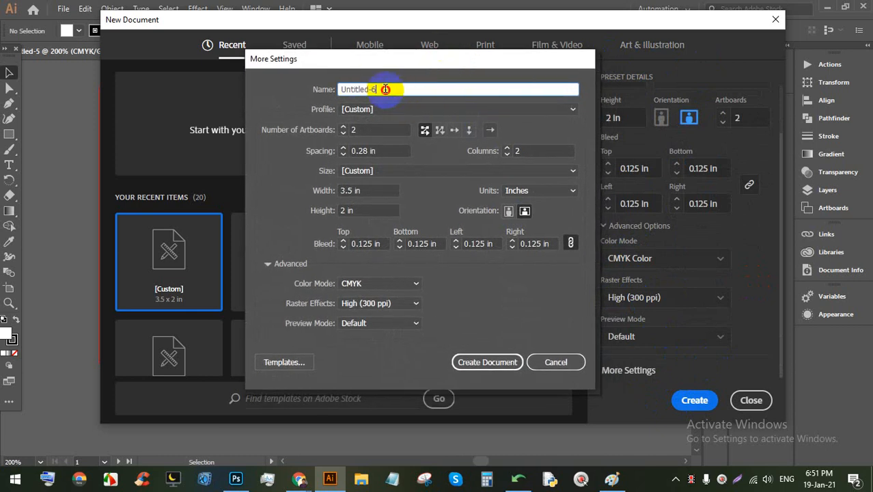
left_click_drag(409, 90, 318, 97)
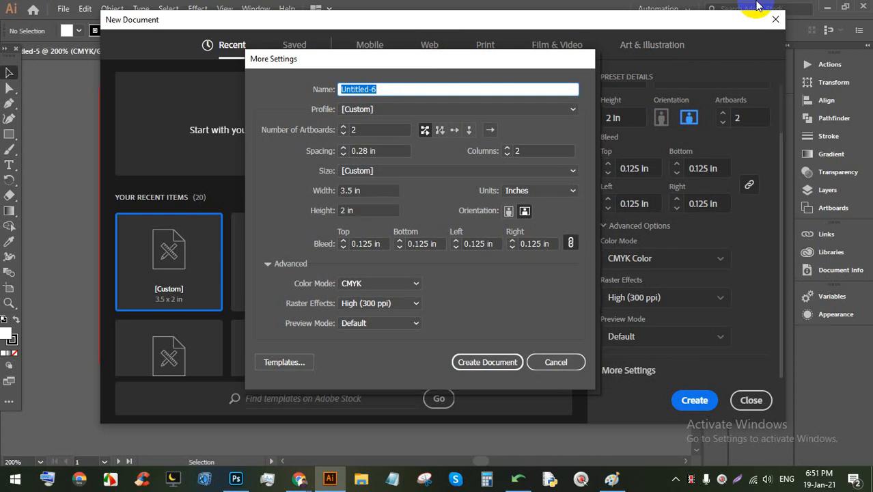
type("CW")
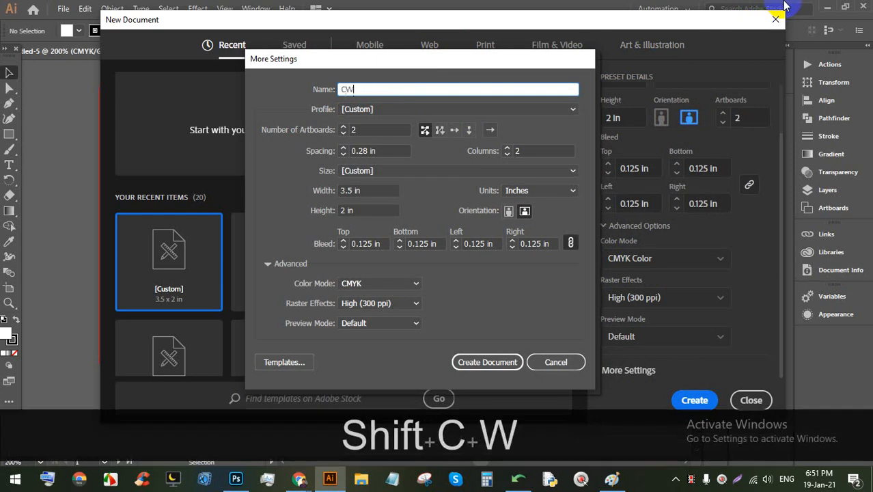
type("BD")
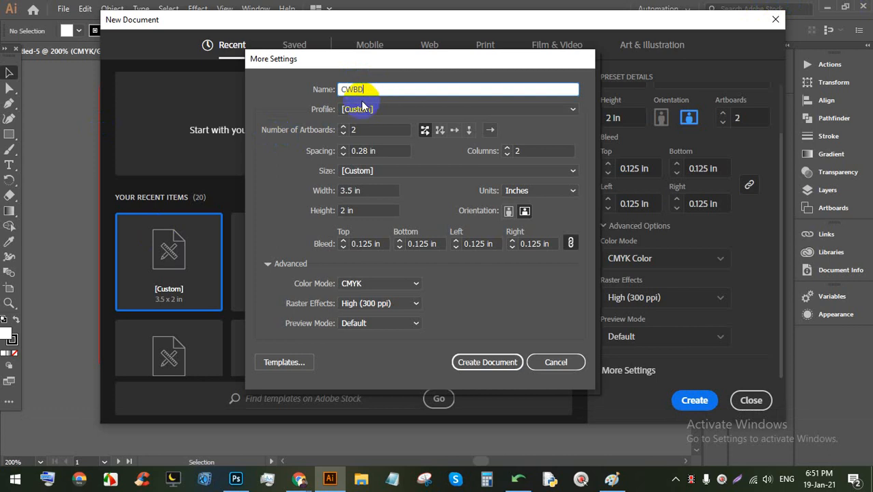
Step: Choose the Print profile, giving one Letter 612 × 792 pt artboard with 0 pt bleed
left_click(405, 110)
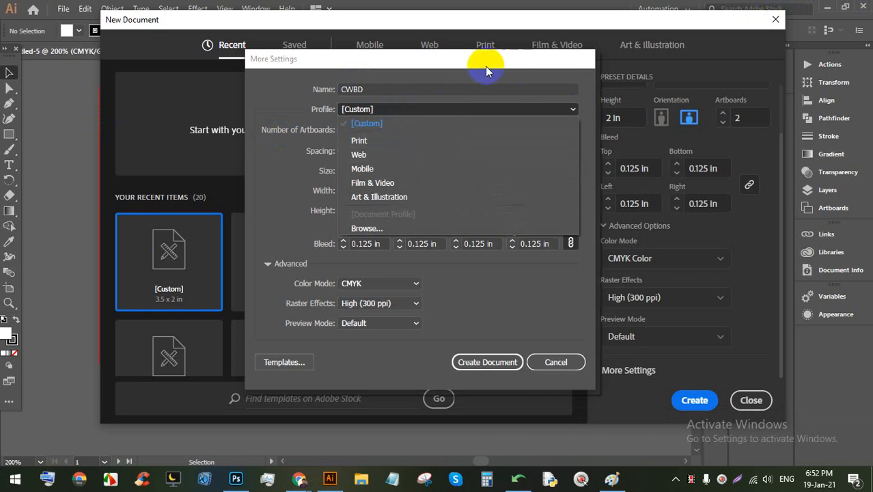
left_click_drag(485, 67, 499, 140)
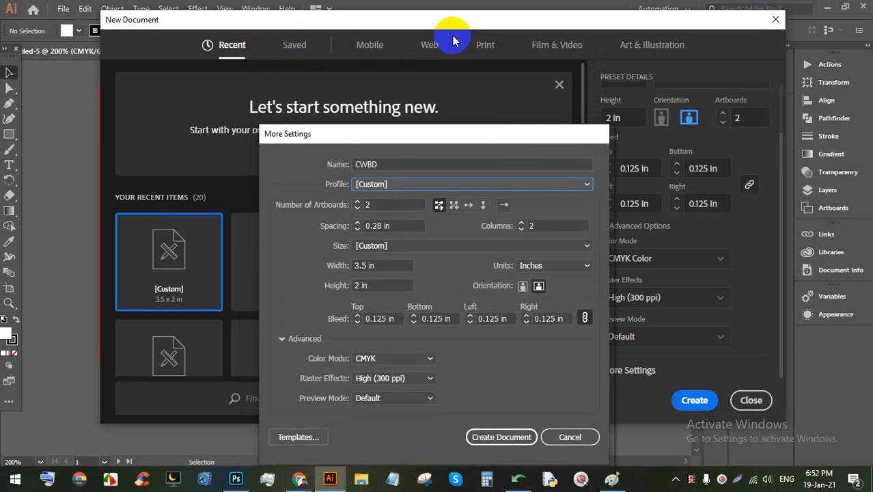
left_click(371, 211)
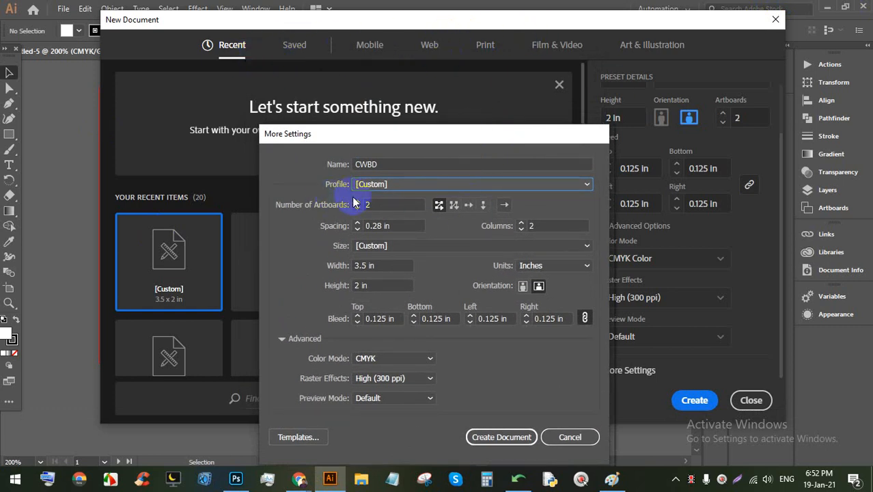
left_click_drag(434, 133, 425, 50)
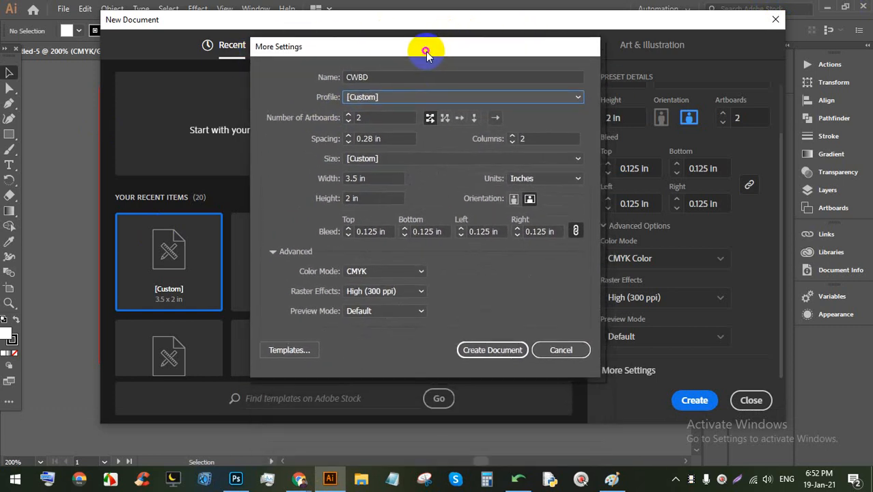
left_click(424, 97)
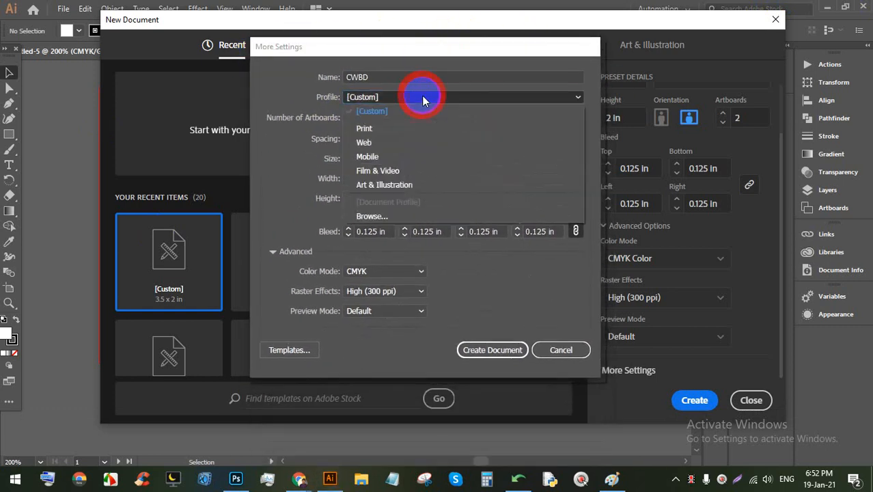
left_click(365, 129)
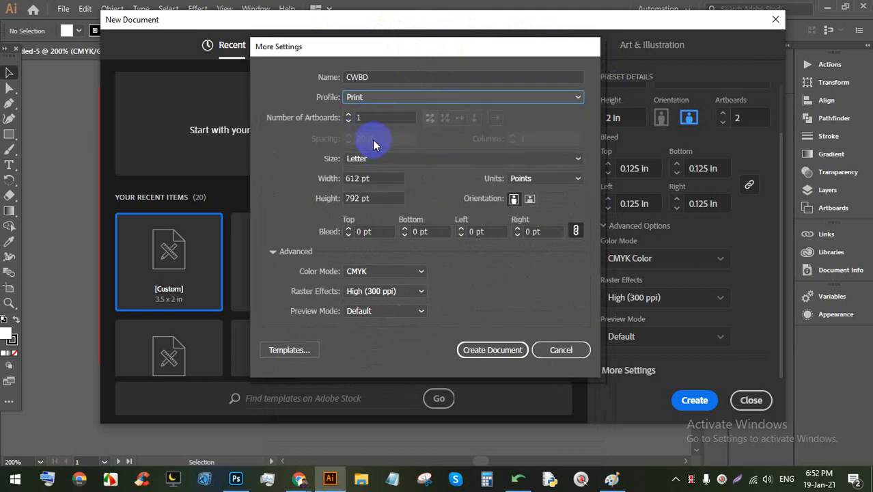
Step: Raise the artboard count to 10, arranged in 4 columns with 20 pt spacing
left_click(347, 115)
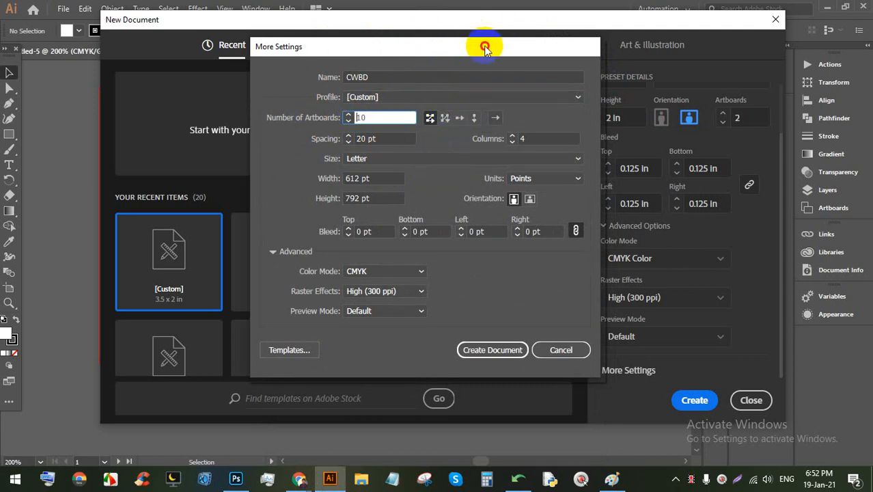
left_click_drag(483, 47, 300, 53)
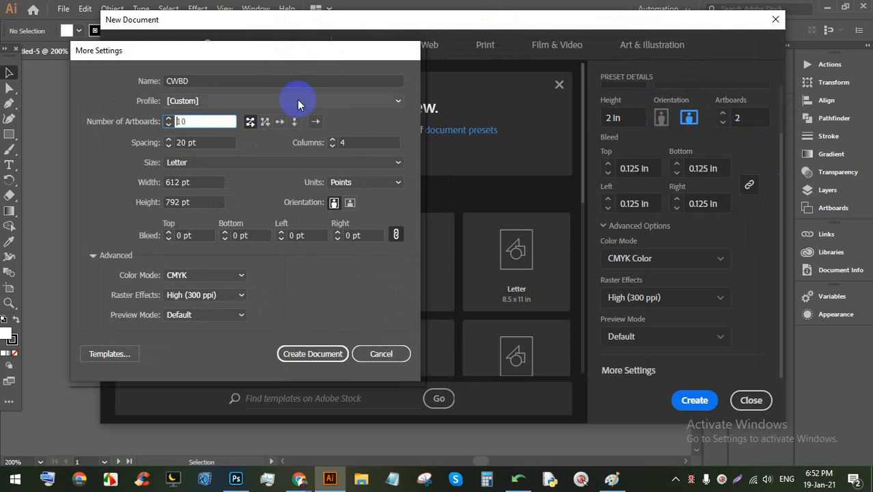
left_click_drag(281, 52, 613, 52)
left_click(734, 481)
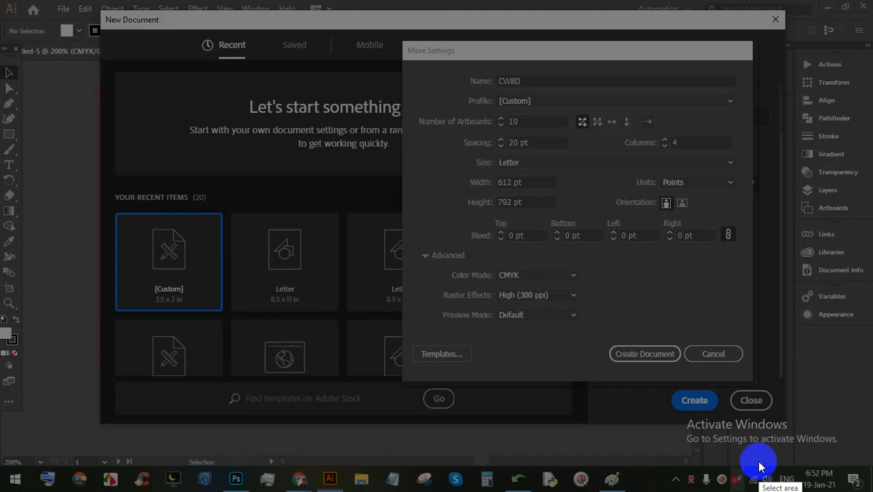
Step: Capture the screen and mark the artboard arrangement options with the pen
left_click_drag(825, 463, 1, 0)
left_click(837, 343)
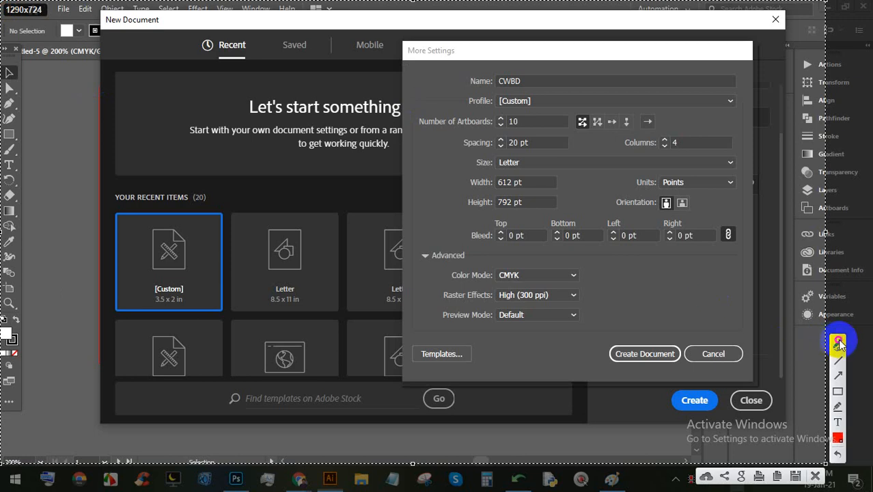
mouse_move(585, 118)
left_mouse_down()
mouse_move(576, 136)
mouse_move(584, 117)
left_mouse_up()
key("ctrl+z")
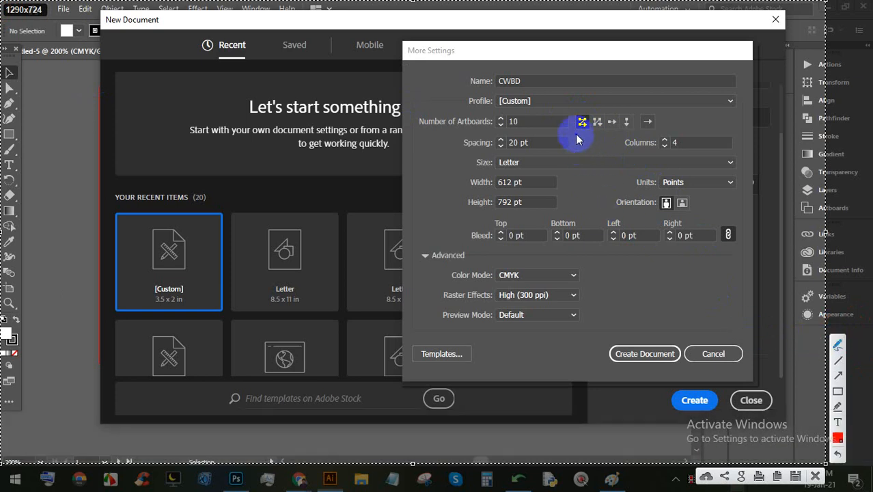
left_click_drag(578, 130, 577, 132)
Step: Sketch red artboard boxes, a letter A and connecting arrows to show grid ordering
mouse_move(35, 45)
left_mouse_down()
mouse_move(58, 42)
mouse_move(39, 63)
left_mouse_up()
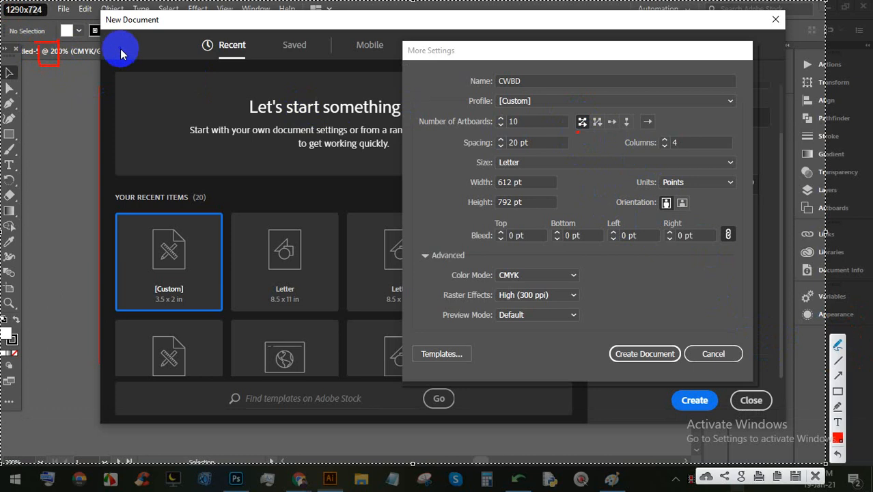
mouse_move(110, 61)
left_mouse_down()
mouse_move(147, 39)
mouse_move(102, 63)
left_mouse_up()
mouse_move(42, 112)
left_mouse_down()
mouse_move(42, 147)
mouse_move(89, 119)
left_mouse_up()
left_click_drag(44, 143, 37, 145)
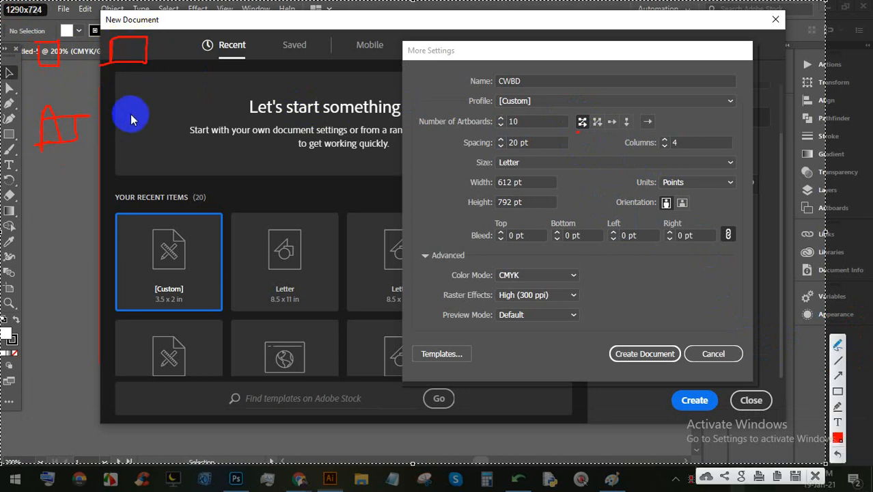
mouse_move(129, 114)
left_mouse_down()
mouse_move(155, 109)
mouse_move(150, 137)
mouse_move(114, 136)
mouse_move(139, 119)
left_mouse_up()
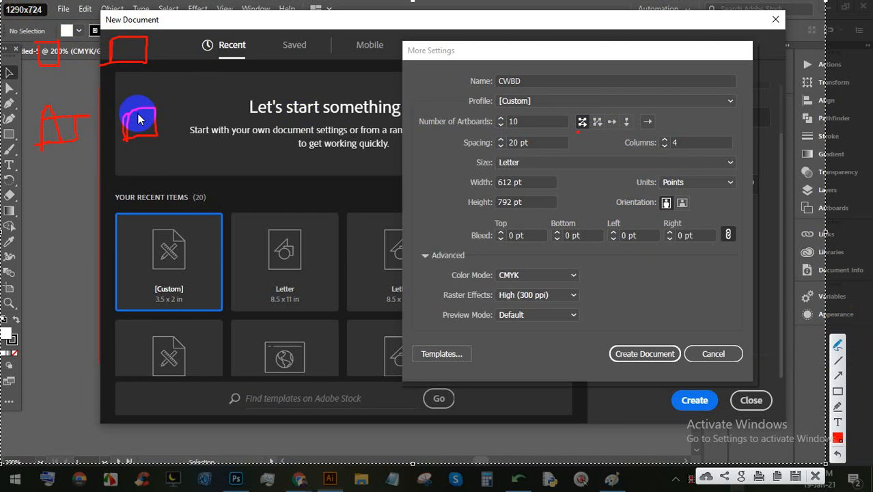
key("ctrl+z")
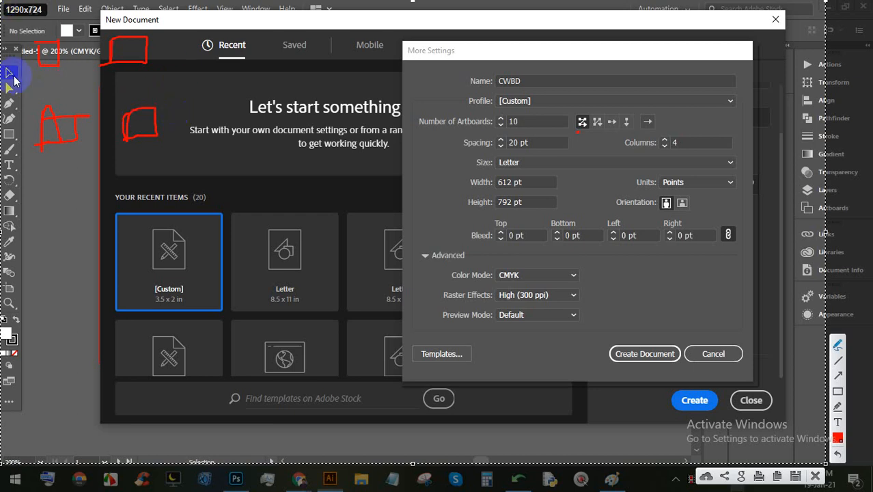
left_click(49, 57)
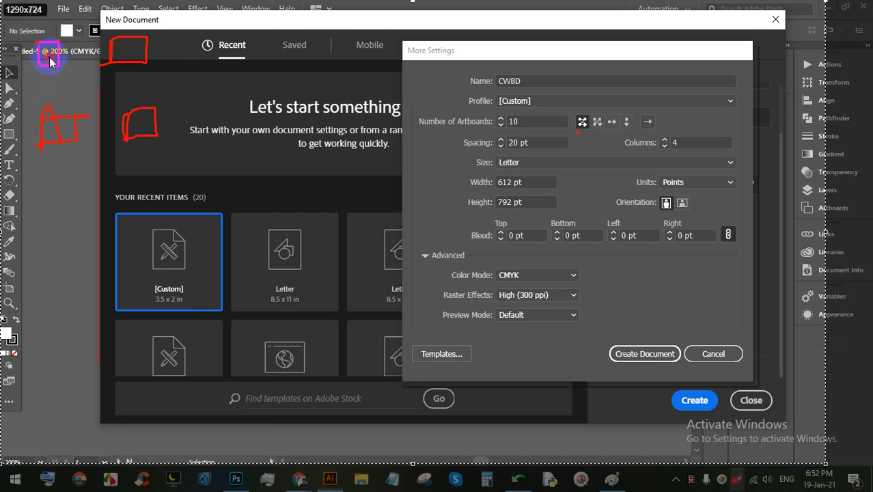
mouse_move(100, 45)
left_mouse_down()
mouse_move(128, 58)
mouse_move(61, 118)
mouse_move(66, 99)
mouse_move(61, 121)
mouse_move(100, 109)
mouse_move(67, 96)
mouse_move(54, 123)
mouse_move(67, 135)
mouse_move(124, 136)
left_mouse_up()
left_click(114, 52)
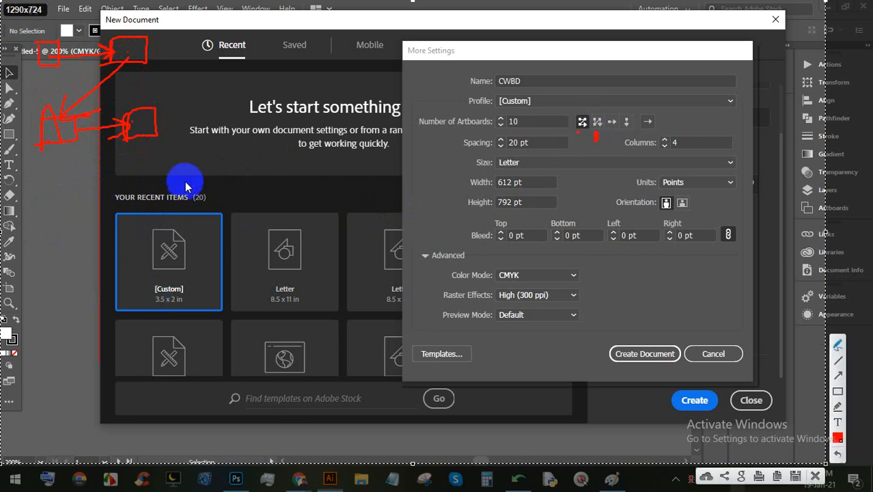
Step: Sketch red artboard boxes arranged in columns, with arrows linking them downward
mouse_move(174, 164)
left_mouse_down()
mouse_move(228, 163)
mouse_move(229, 183)
mouse_move(174, 189)
mouse_move(174, 164)
left_mouse_up()
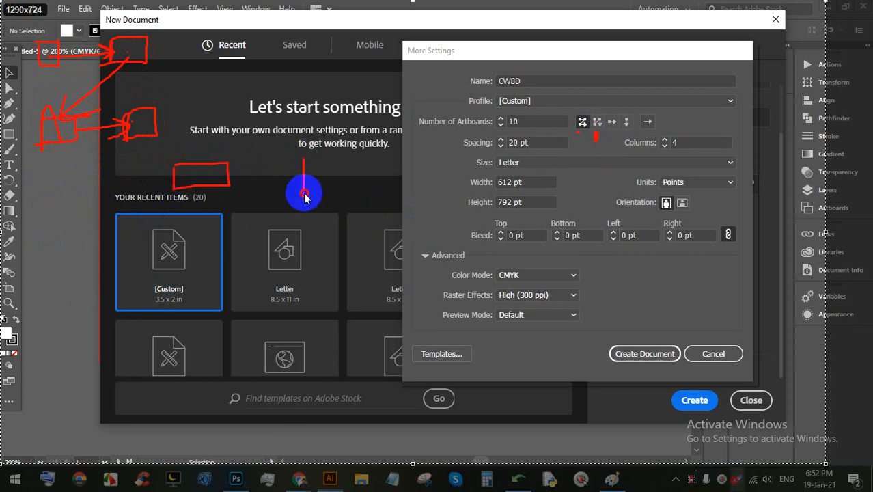
mouse_move(304, 193)
left_mouse_down()
mouse_move(362, 199)
mouse_move(295, 199)
left_mouse_up()
mouse_move(183, 316)
left_mouse_down()
mouse_move(246, 351)
mouse_move(157, 353)
left_mouse_up()
mouse_move(316, 307)
left_mouse_down()
mouse_move(324, 349)
mouse_move(376, 348)
mouse_move(317, 351)
left_mouse_up()
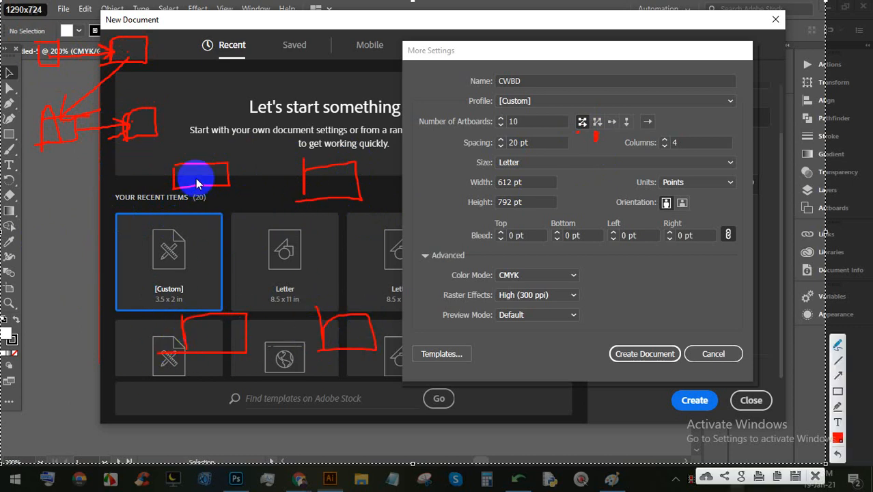
mouse_move(198, 180)
left_mouse_down()
mouse_move(214, 319)
mouse_move(192, 312)
mouse_move(190, 304)
mouse_move(217, 324)
mouse_move(232, 273)
left_mouse_up()
mouse_move(221, 319)
left_mouse_down()
mouse_move(313, 194)
mouse_move(325, 225)
mouse_move(333, 202)
mouse_move(348, 324)
mouse_move(323, 299)
mouse_move(336, 328)
mouse_move(348, 332)
mouse_move(369, 271)
left_mouse_up()
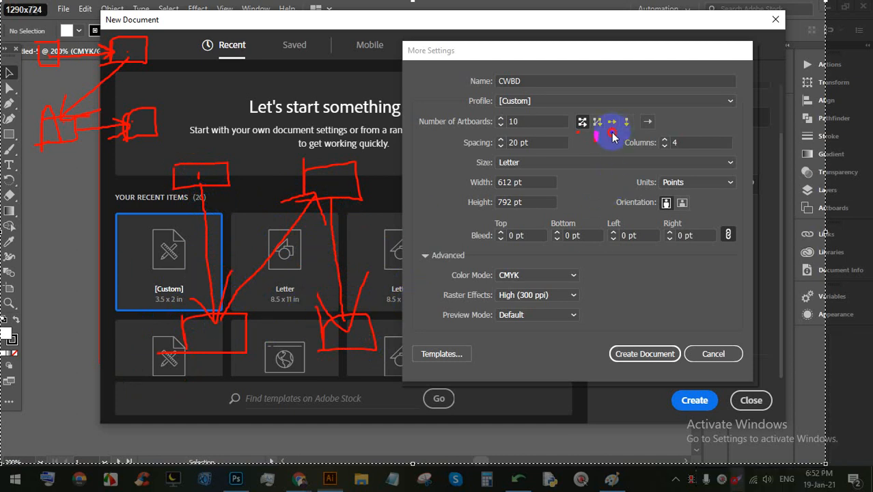
Step: Sketch a single row of four red artboard boxes chained by left-to-right arrows
left_click(612, 136)
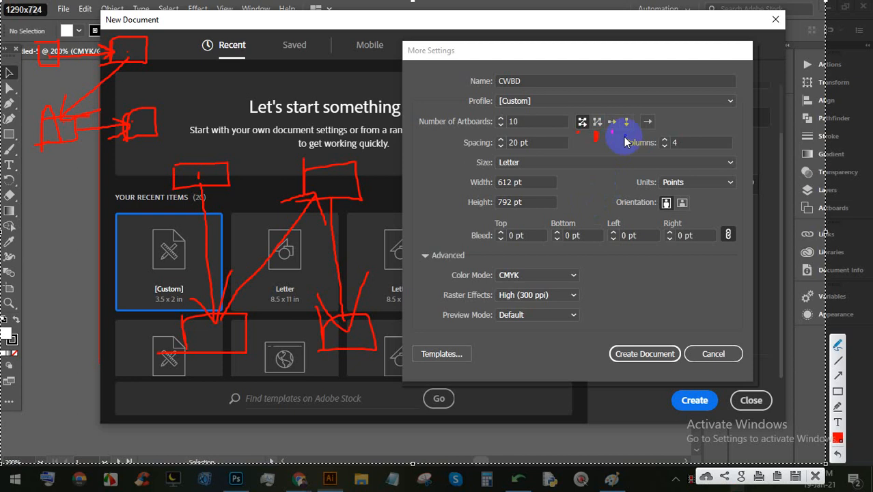
mouse_move(433, 223)
left_mouse_down()
mouse_move(486, 234)
mouse_move(437, 271)
left_mouse_up()
mouse_move(546, 235)
left_mouse_down()
mouse_move(592, 256)
mouse_move(550, 273)
left_mouse_up()
mouse_move(663, 275)
left_mouse_down()
mouse_move(684, 238)
mouse_move(653, 283)
mouse_move(744, 280)
mouse_move(760, 233)
mouse_move(765, 277)
left_mouse_up()
mouse_move(478, 258)
left_mouse_down()
mouse_move(566, 263)
mouse_move(507, 246)
mouse_move(552, 261)
mouse_move(531, 276)
mouse_move(599, 258)
mouse_move(651, 257)
mouse_move(623, 277)
left_mouse_up()
mouse_move(685, 257)
left_mouse_down()
mouse_move(739, 258)
mouse_move(728, 249)
mouse_move(705, 274)
left_mouse_up()
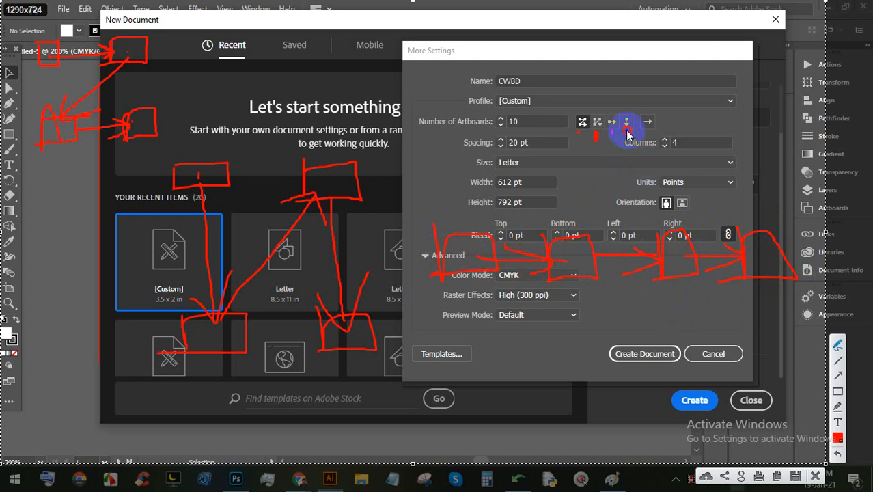
Step: Sketch red artboard boxes at the right, with arrows running across and down to the next row
mouse_move(683, 52)
left_mouse_down()
mouse_move(759, 73)
mouse_move(711, 97)
mouse_move(675, 55)
left_mouse_up()
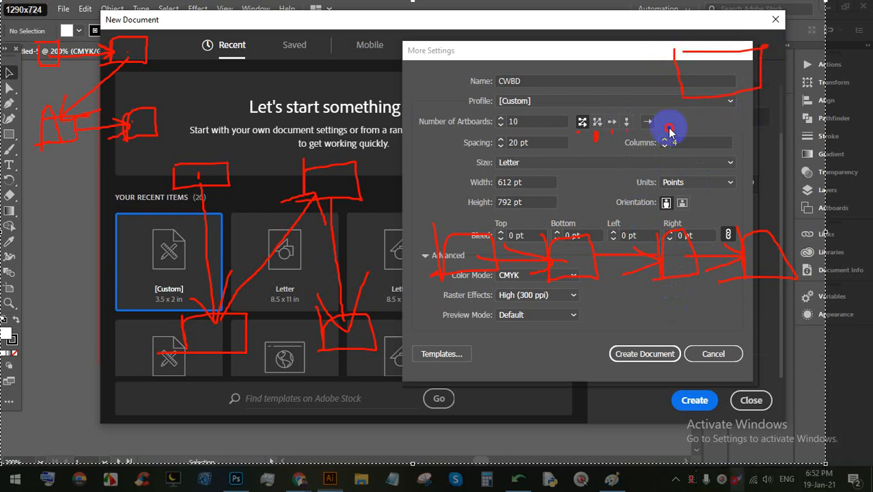
mouse_move(669, 128)
left_mouse_down()
mouse_move(747, 181)
mouse_move(729, 171)
mouse_move(747, 171)
left_mouse_up()
left_click_drag(665, 203, 823, 197)
left_click_drag(783, 192, 787, 309)
mouse_move(682, 203)
left_mouse_down()
mouse_move(694, 237)
mouse_move(825, 268)
left_mouse_up()
left_click_drag(677, 340, 766, 385)
mouse_move(676, 339)
left_mouse_down()
mouse_move(681, 385)
mouse_move(766, 383)
left_mouse_up()
mouse_move(738, 129)
left_mouse_down()
mouse_move(712, 124)
mouse_move(744, 98)
mouse_move(716, 159)
mouse_move(721, 213)
mouse_move(738, 174)
left_mouse_up()
left_click_drag(730, 272, 740, 339)
mouse_move(709, 316)
left_mouse_down()
mouse_move(748, 331)
mouse_move(784, 275)
left_mouse_up()
Step: Add a long sweeping arrow, then clear the annotations and switch the artboards to Right-To-Left Layout
mouse_move(584, 37)
left_mouse_down()
mouse_move(618, 296)
mouse_move(616, 361)
left_mouse_up()
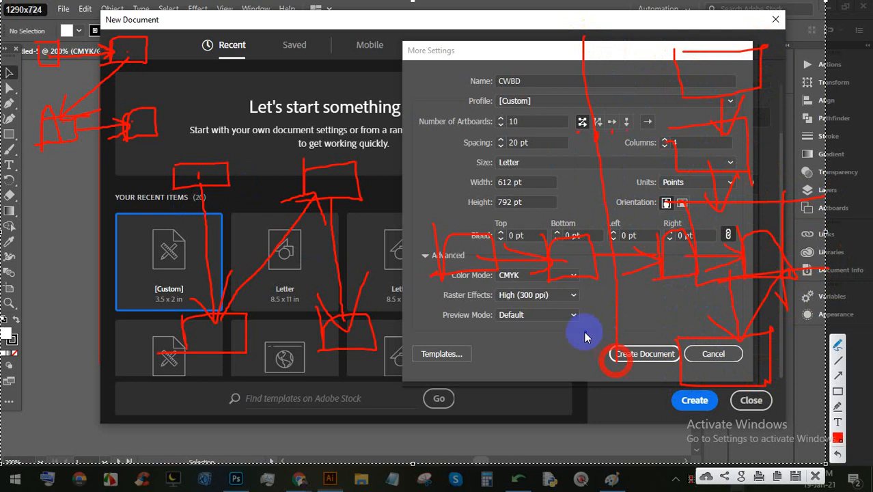
mouse_move(588, 331)
left_mouse_down()
mouse_move(853, 243)
mouse_move(866, 294)
mouse_move(734, 431)
mouse_move(786, 443)
left_mouse_up()
mouse_move(698, 124)
left_mouse_down()
mouse_move(643, 127)
mouse_move(676, 142)
left_mouse_up()
left_click(815, 476)
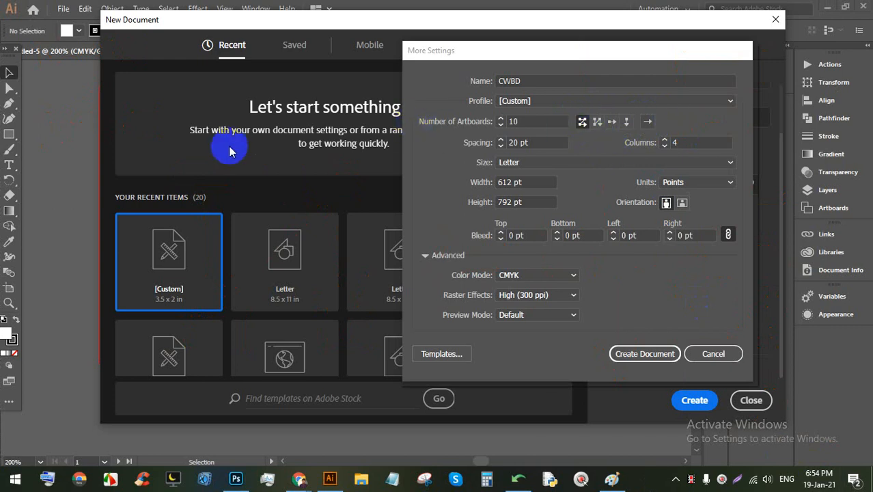
left_click(648, 122)
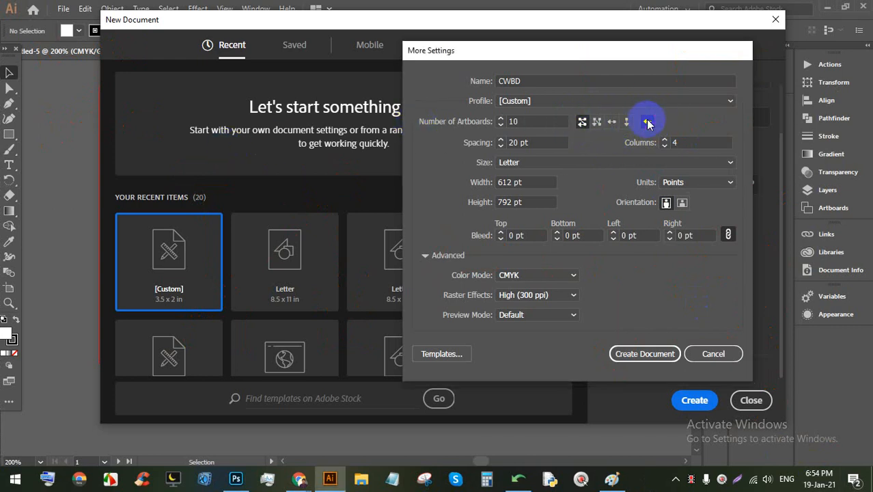
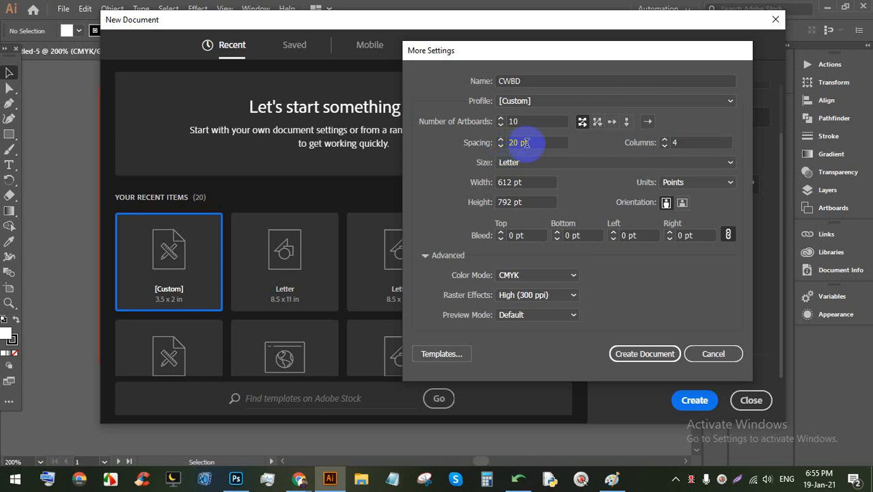
Step: Edit the artboard spacing and per-row values, switch to the Print profile, and enter 5 artboards
left_click(520, 144)
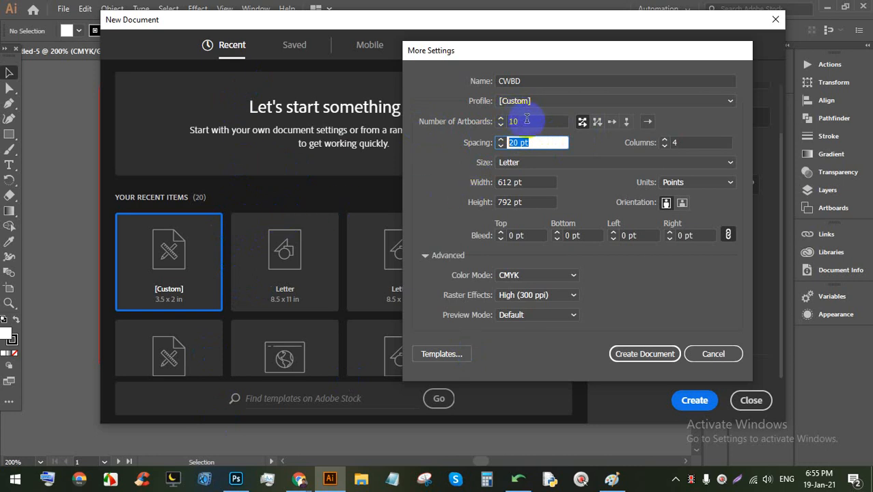
left_click(676, 142)
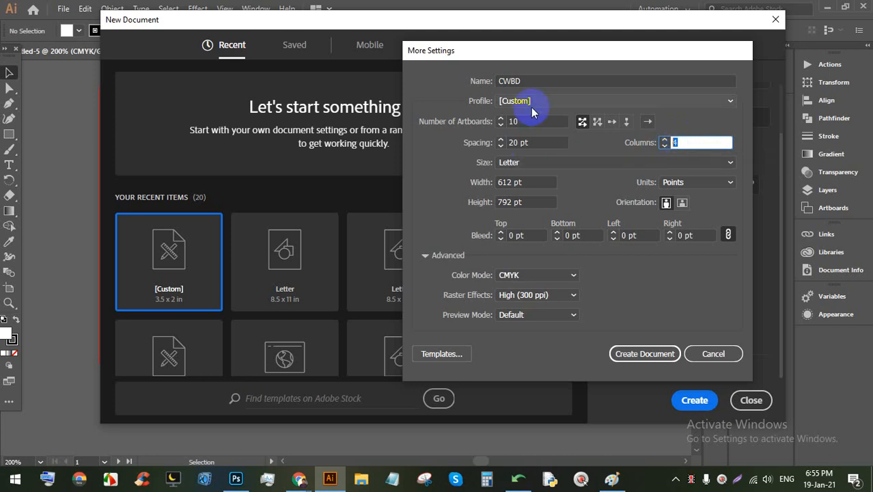
left_click(535, 164)
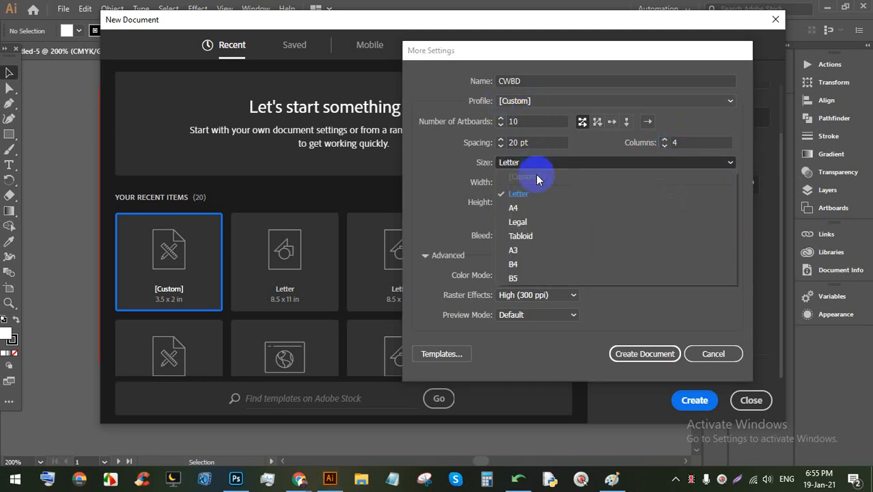
left_click(530, 101)
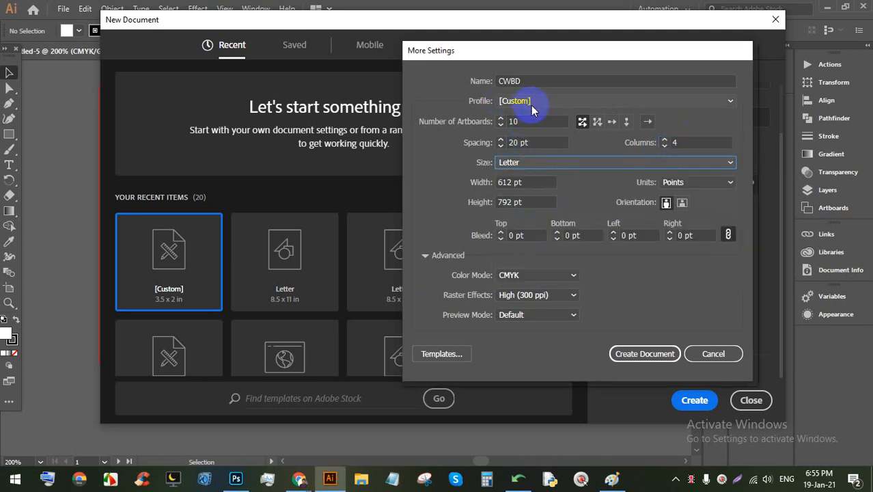
left_click(530, 103)
left_click(527, 135)
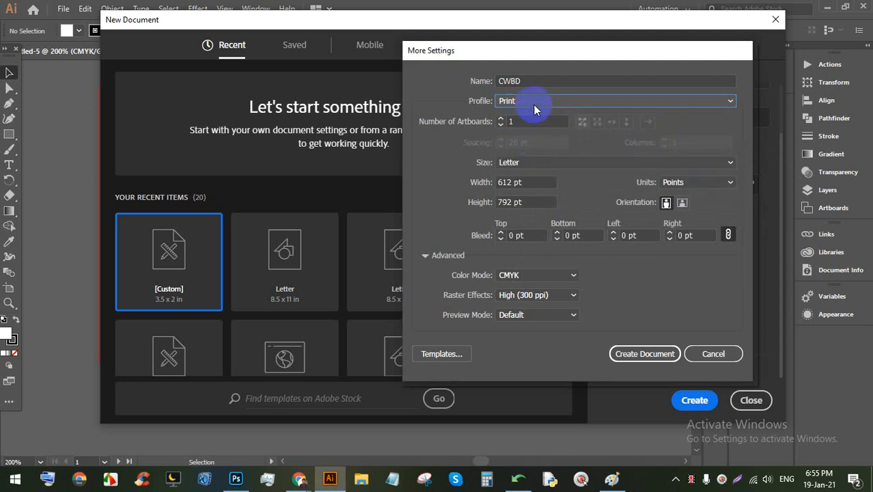
left_click(504, 120)
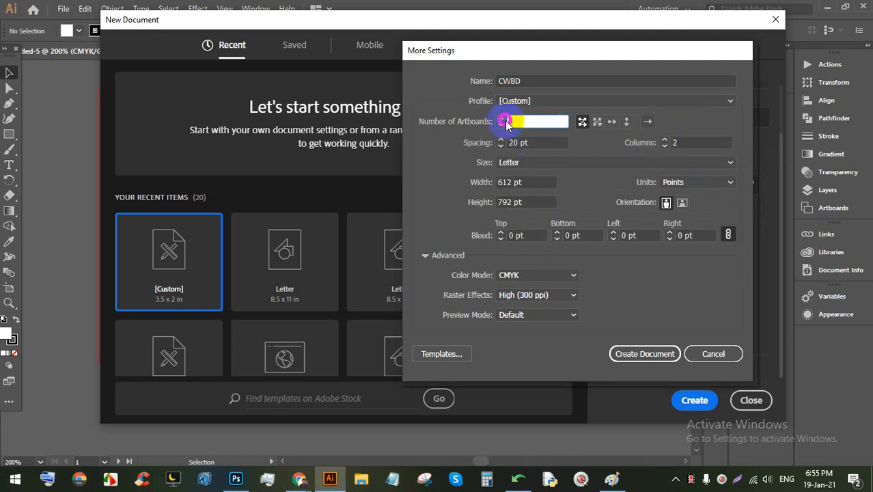
type("5")
Step: Keep Letter as the page size, then try the Web profile at 960 x 560
left_click(518, 163)
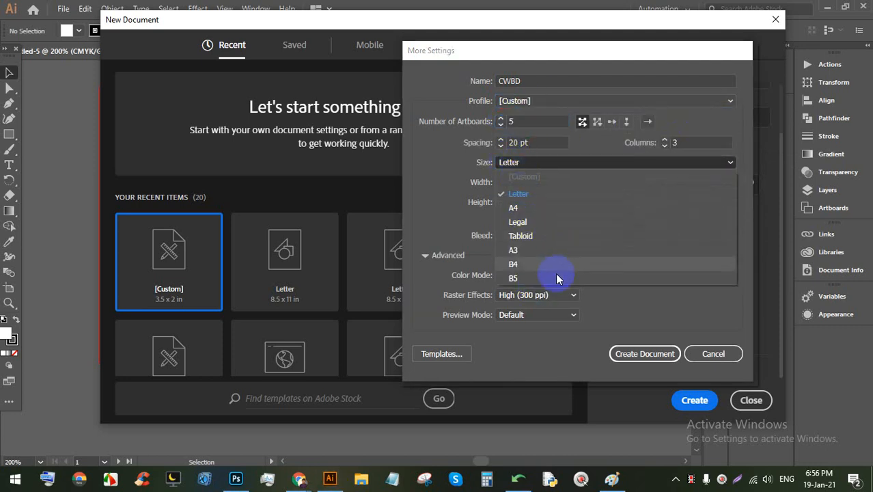
left_click(516, 102)
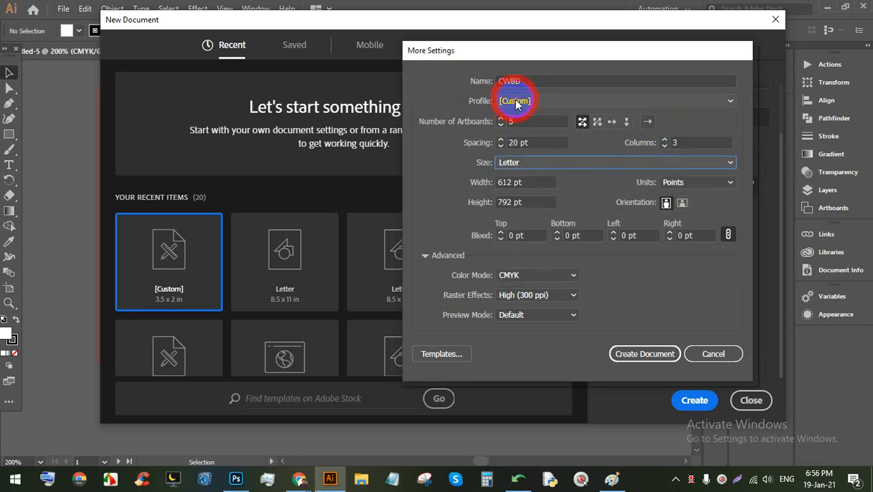
left_click(517, 144)
left_click(542, 172)
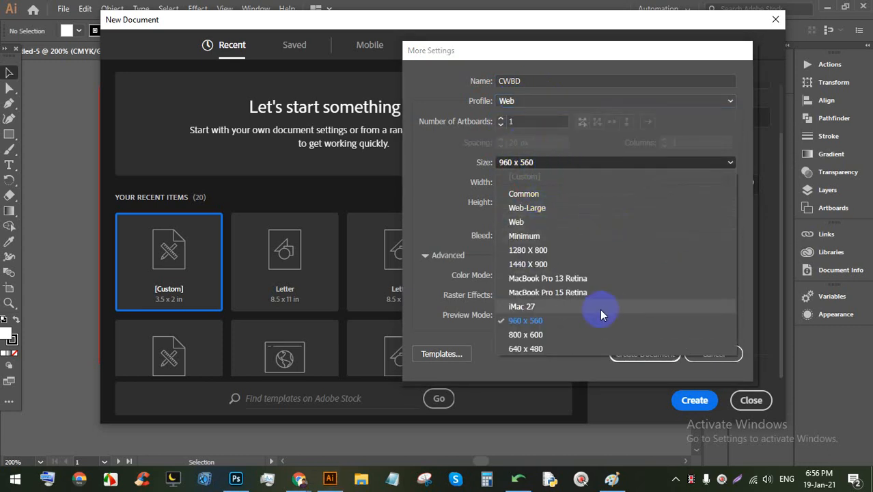
left_click(433, 205)
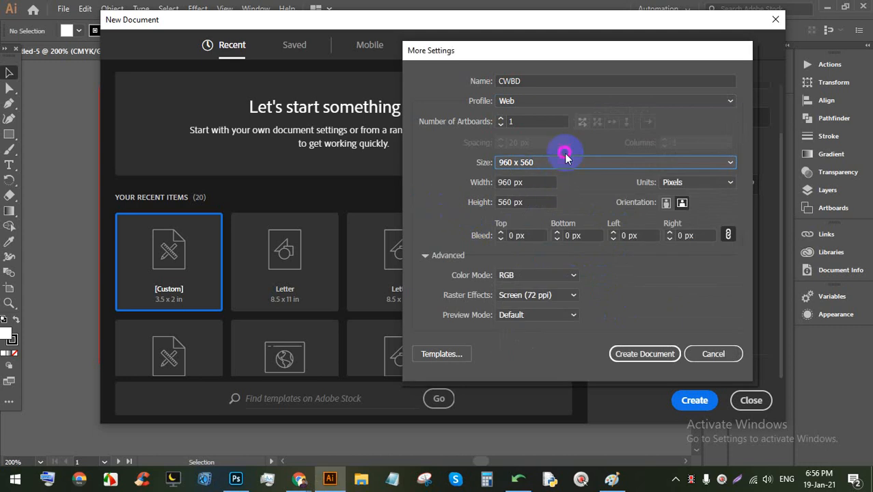
Step: Return to the Print profile with Letter size, landscape orientation and Inches units
left_click(539, 101)
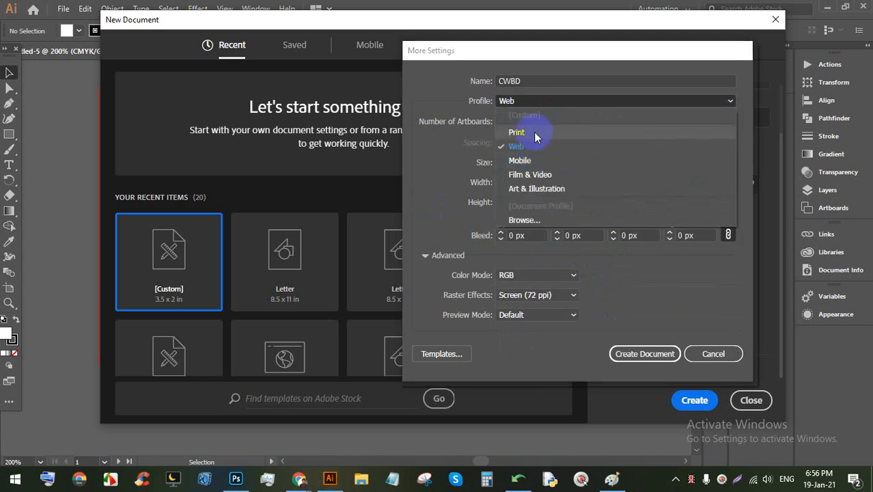
left_click(532, 133)
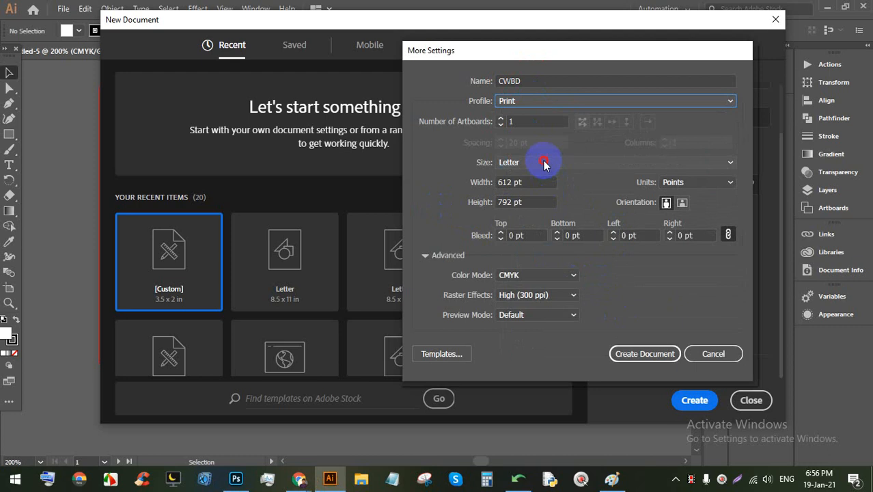
left_click(543, 162)
left_click(542, 162)
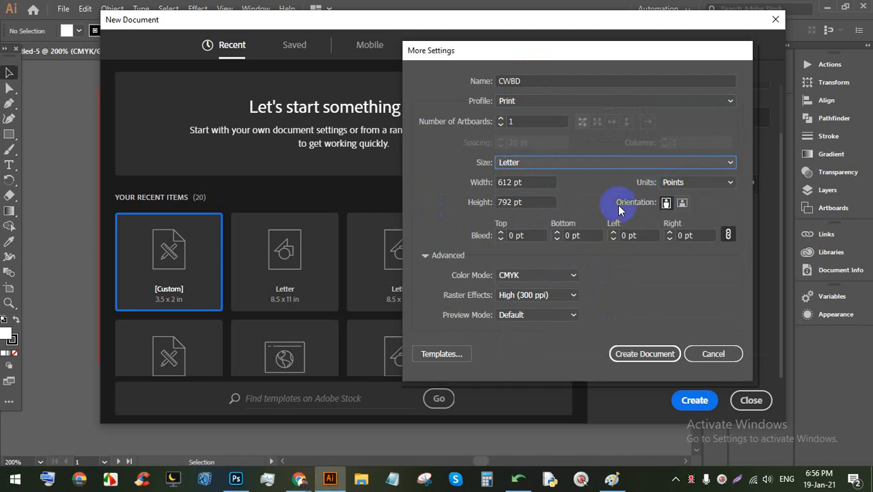
left_click(681, 202)
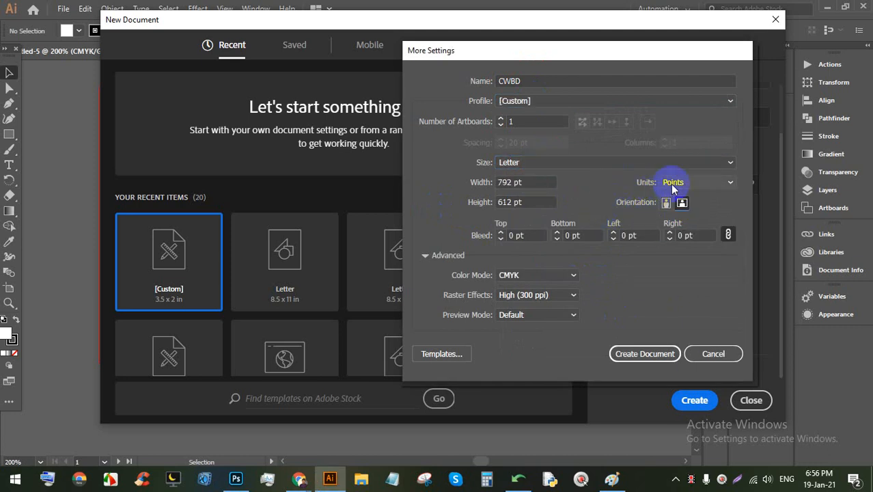
left_click(716, 183)
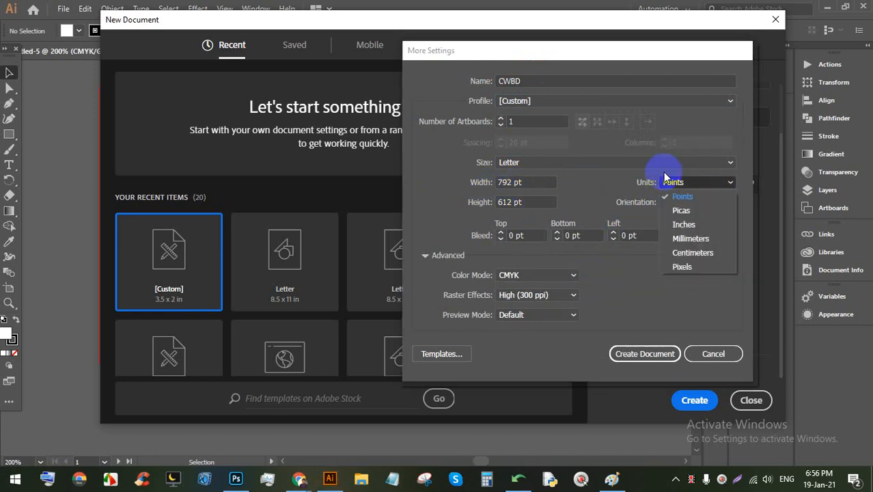
left_click(686, 224)
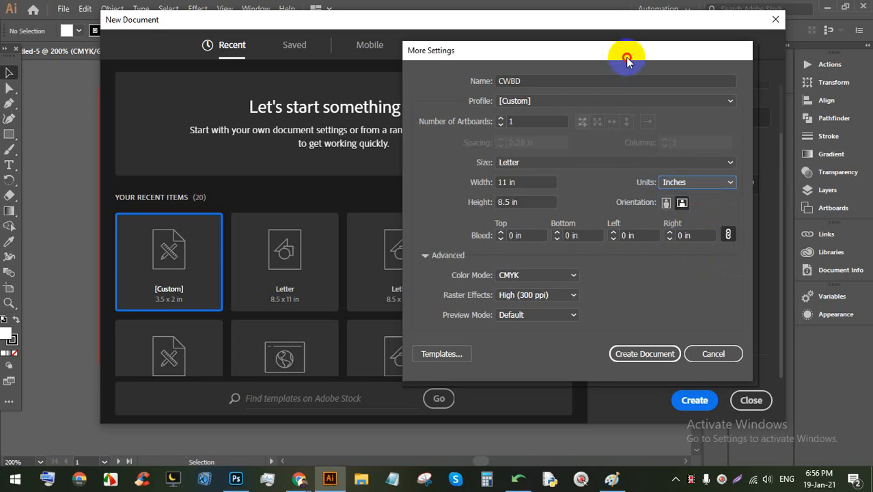
Step: Keep CMYK colour mode in the Advanced settings and create the CWBD landscape document
left_click_drag(627, 60, 550, 36)
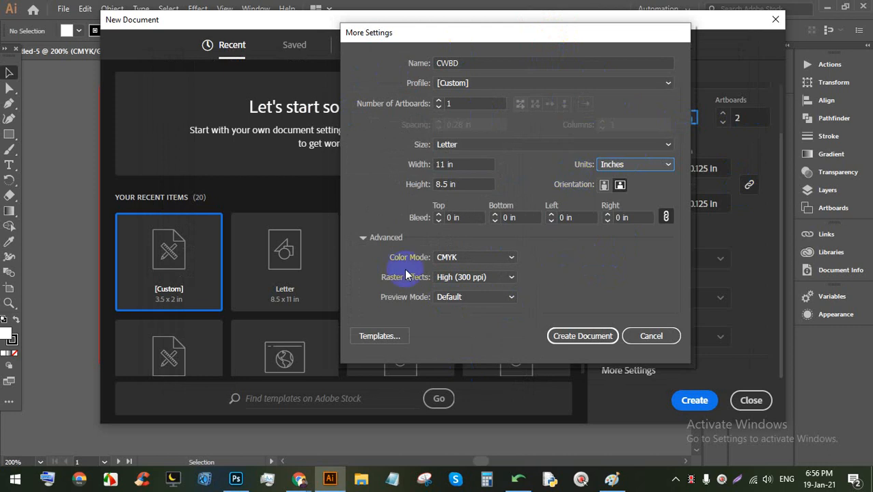
left_click(360, 237)
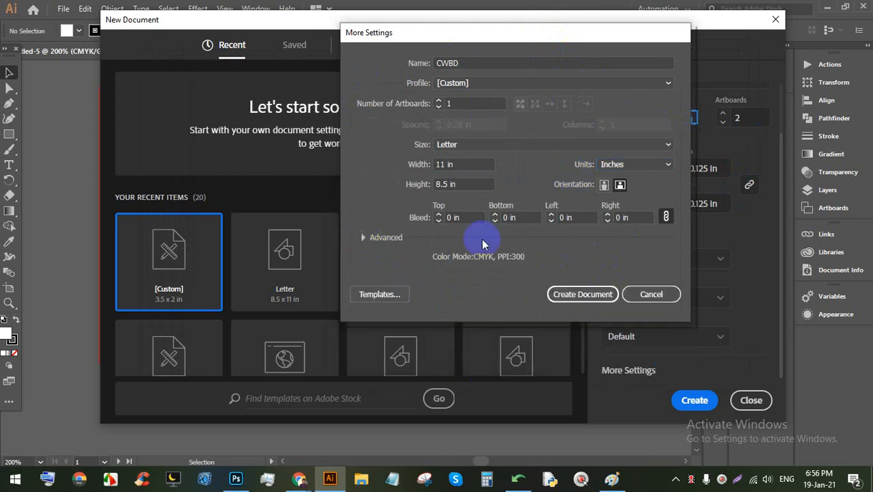
left_click(369, 237)
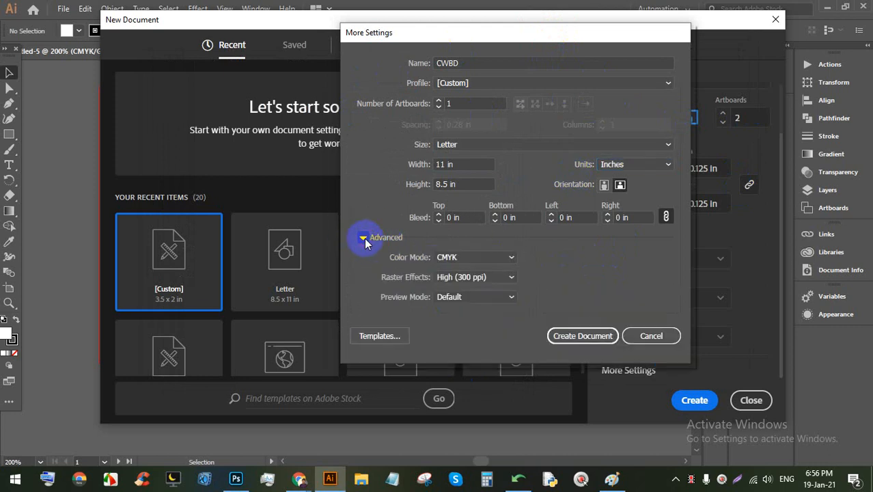
left_click(470, 256)
left_click(500, 259)
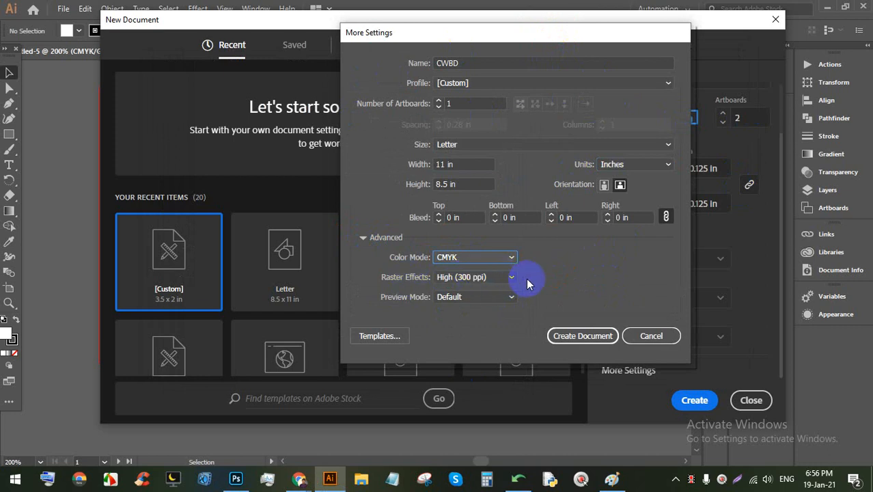
left_click(582, 336)
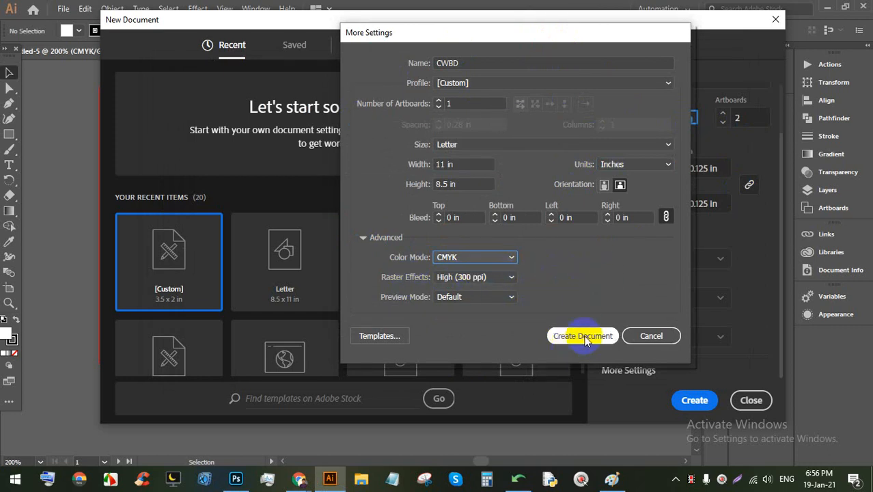
left_click(585, 335)
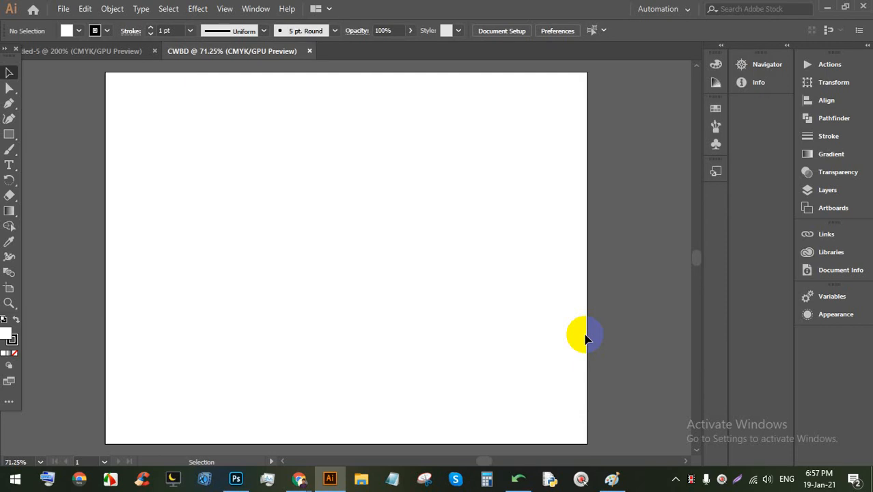
Step: From the Google Meet window, open a new tab and the Batch-60 spreadsheet bookmark
mouse_move(299, 478)
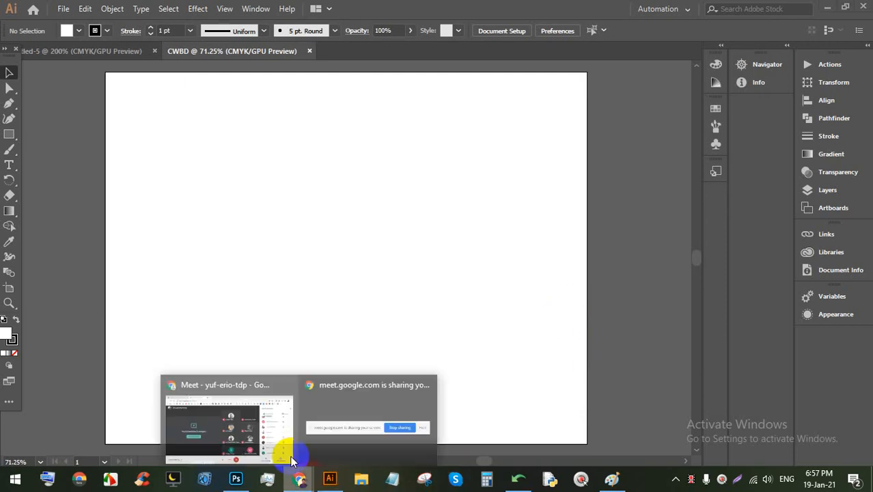
left_click(268, 421)
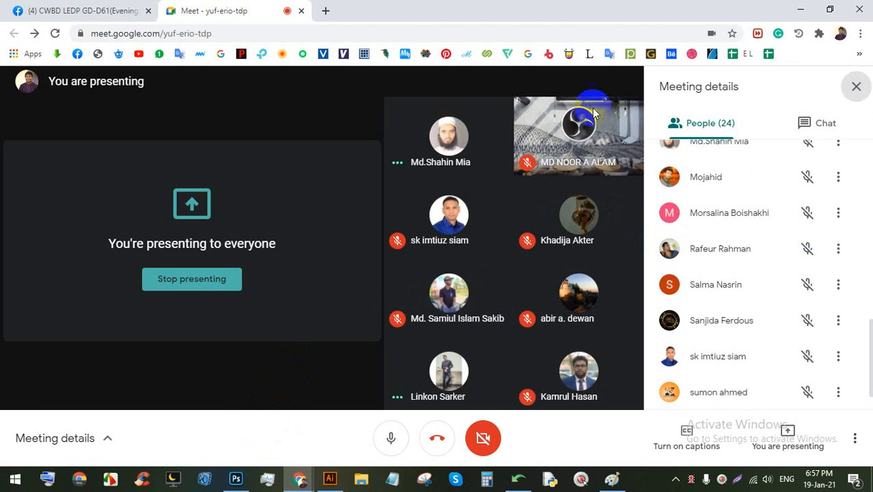
left_click(325, 11)
left_click(857, 55)
scroll(688, 385, "down", 3)
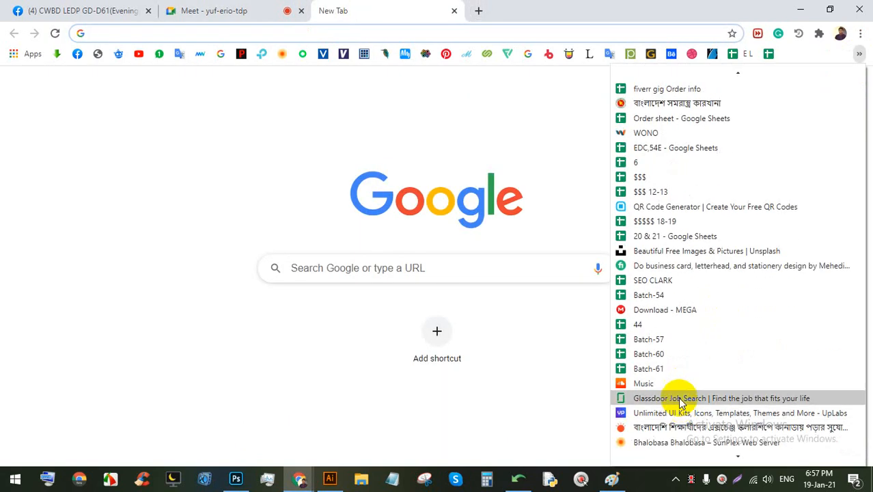
left_click(662, 360)
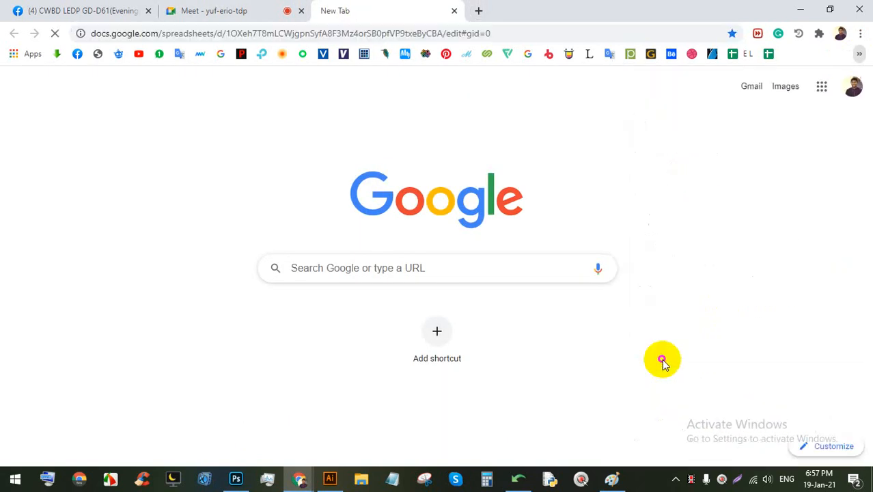
Step: Open the Batch-61 spreadsheet from the bookmarks and scroll back up to its header rows
left_click(858, 54)
scroll(661, 407, "down", 3)
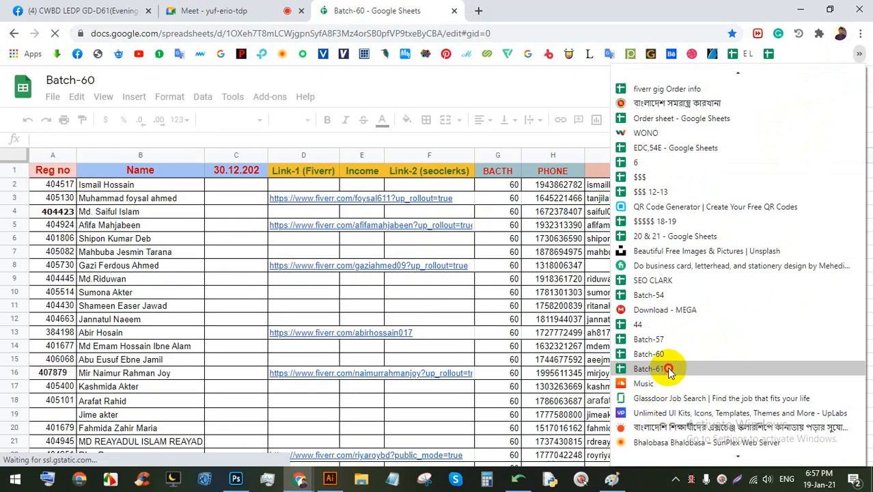
left_click(666, 367)
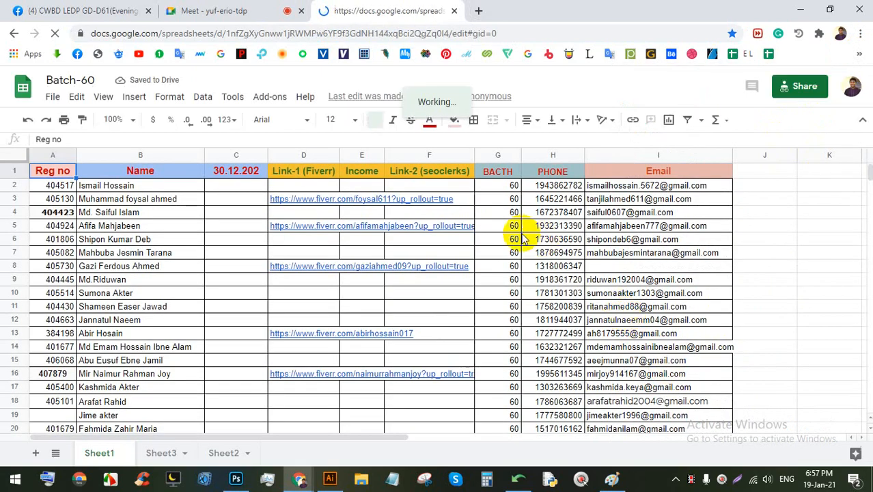
scroll(415, 302, "down", 3)
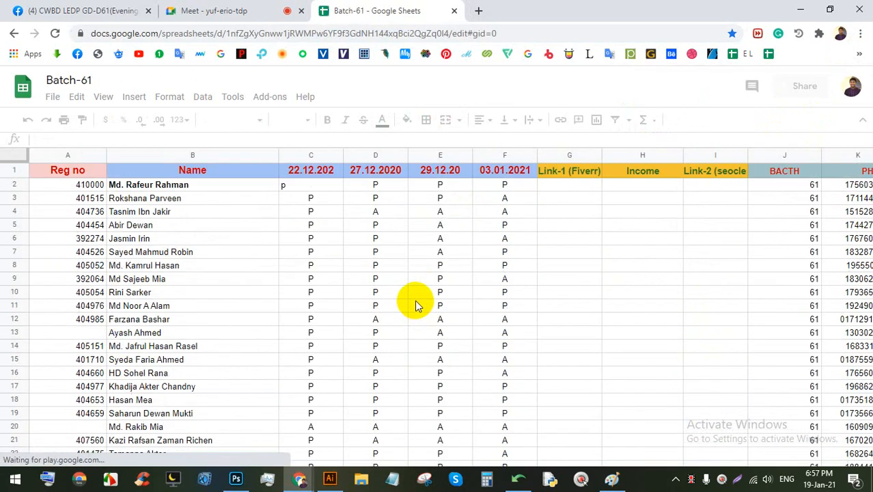
scroll(479, 265, "down", 4)
scroll(484, 268, "down", 7)
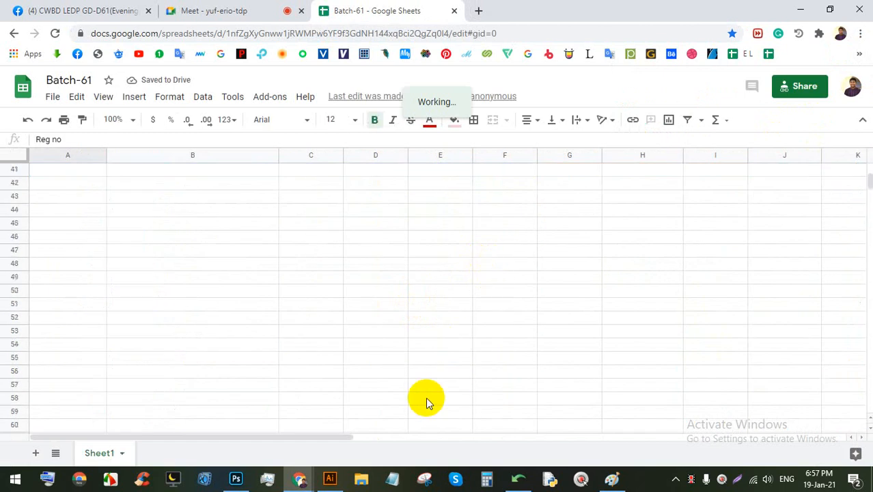
scroll(426, 400, "up", 7)
scroll(426, 397, "up", 6)
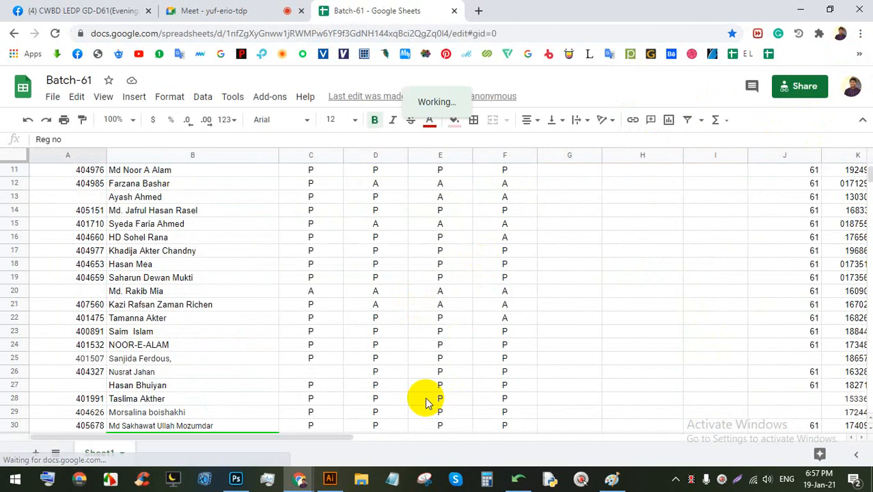
Step: Check folder 61 on the LEDP (E:) drive in File Explorer
left_click(348, 474)
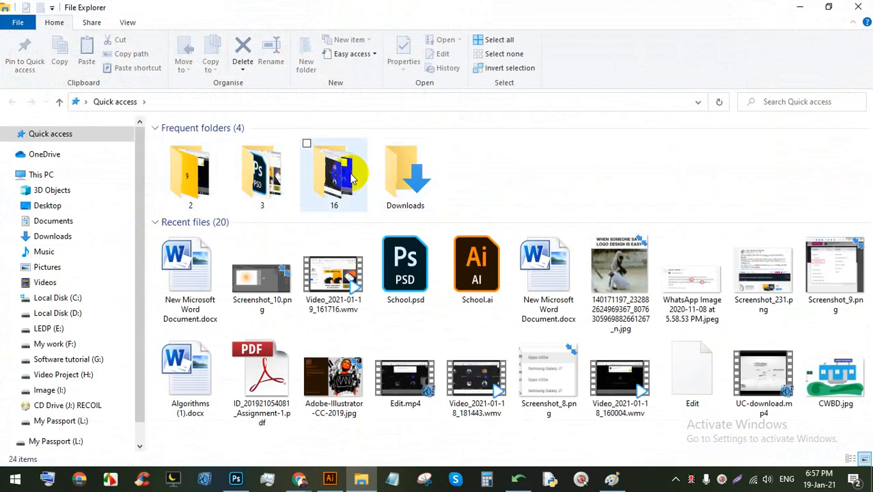
left_click(61, 327)
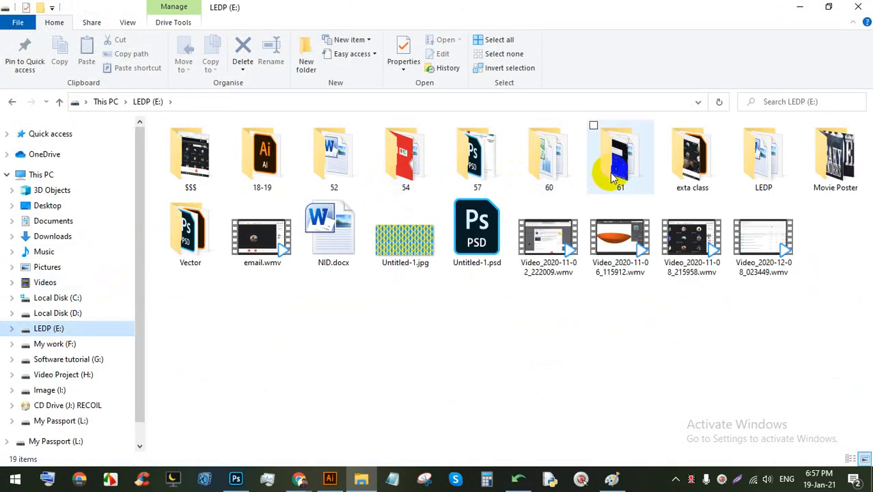
double_click(609, 170)
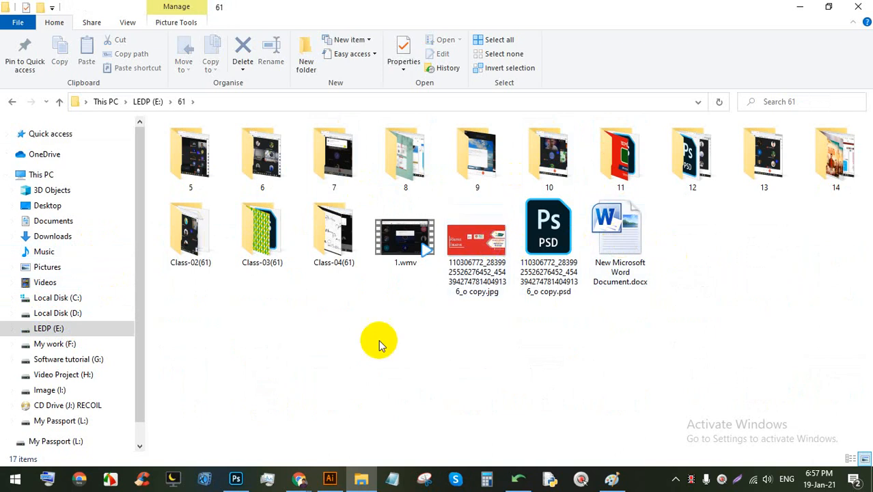
Step: Download the Batch-61 sheet via File > Download > Microsoft Excel (.xlsx)
left_click(298, 480)
left_click(233, 424)
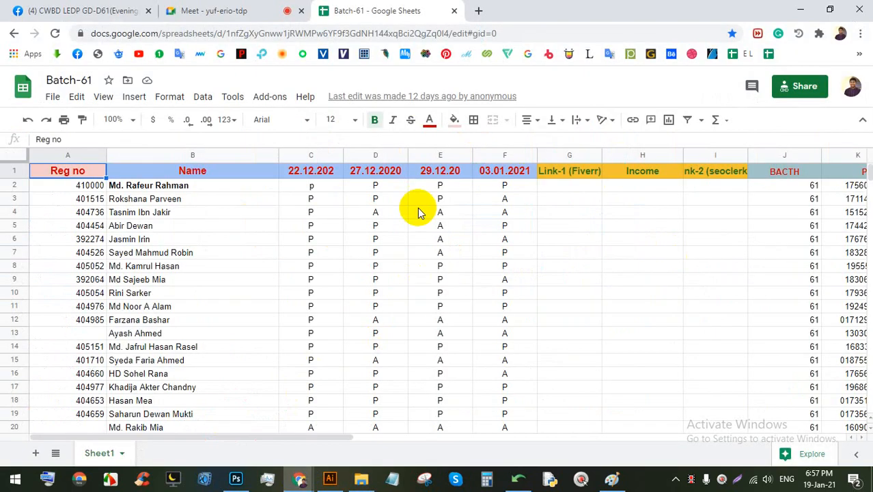
left_click(53, 97)
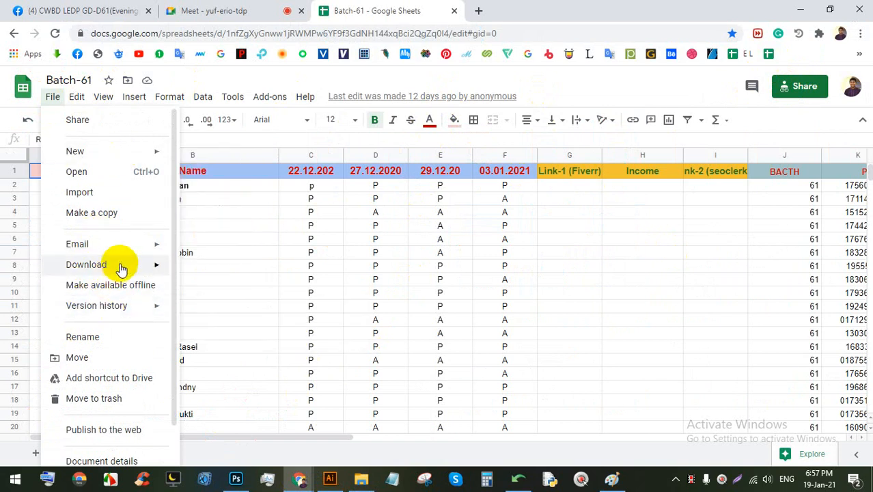
mouse_move(117, 264)
left_click(225, 268)
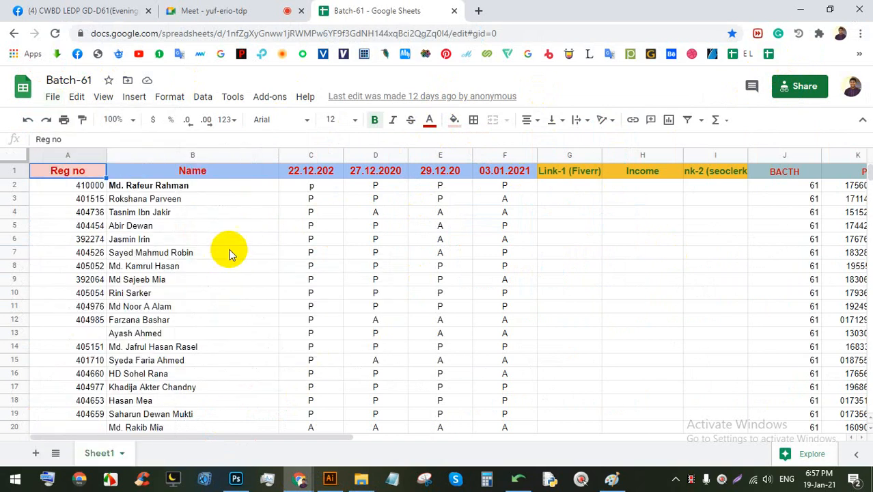
left_click(136, 447)
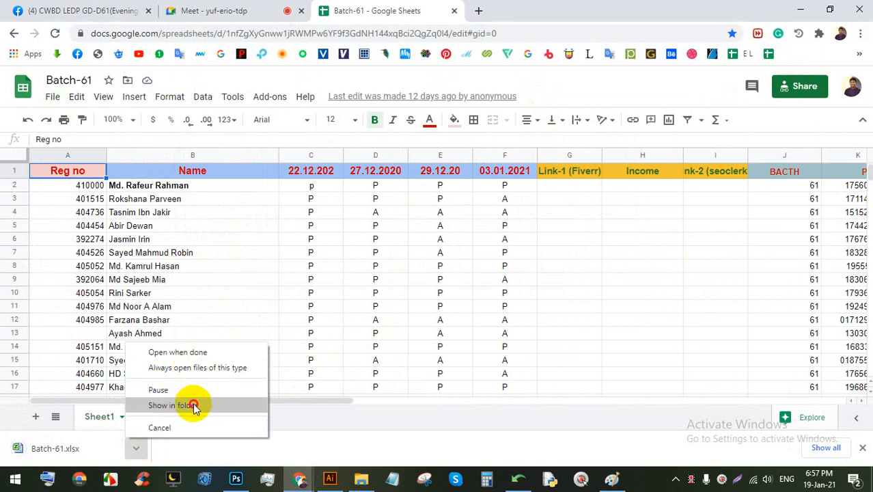
Step: Cut Batch-61.xlsx from Downloads, paste it into LEDP (E:) > 61, and open it in Excel
left_click(193, 405)
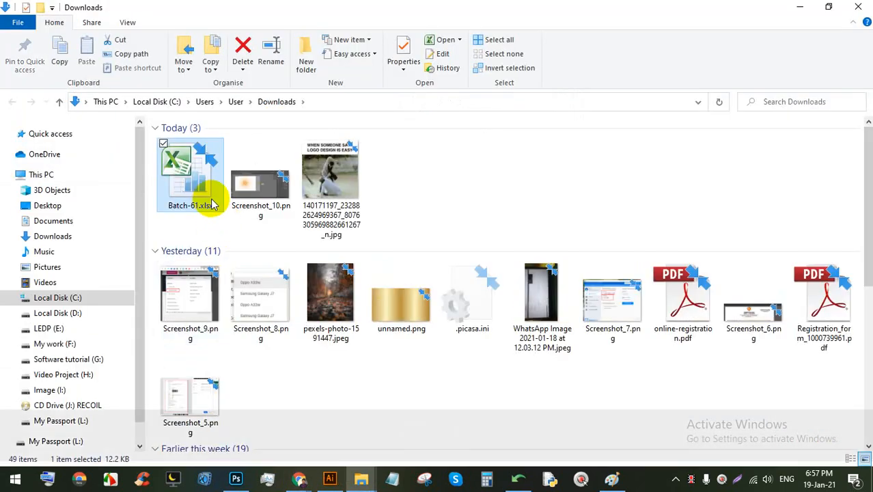
key("ctrl+x")
left_click(49, 328)
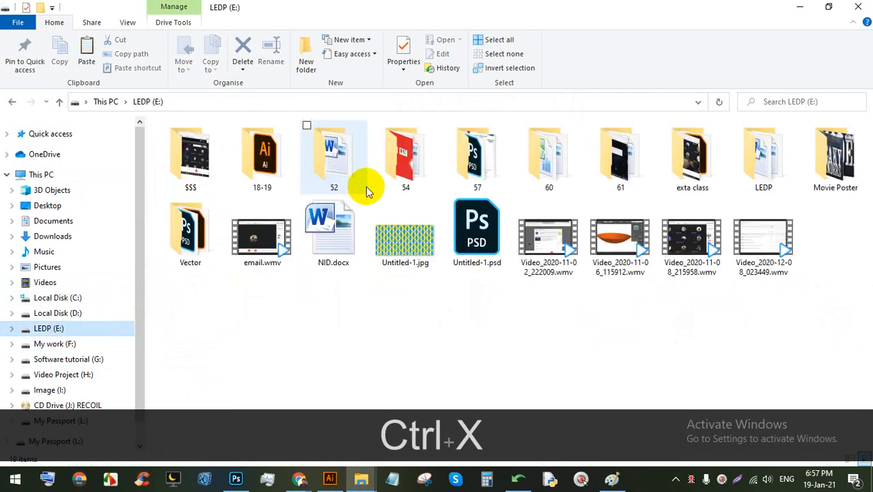
double_click(601, 140)
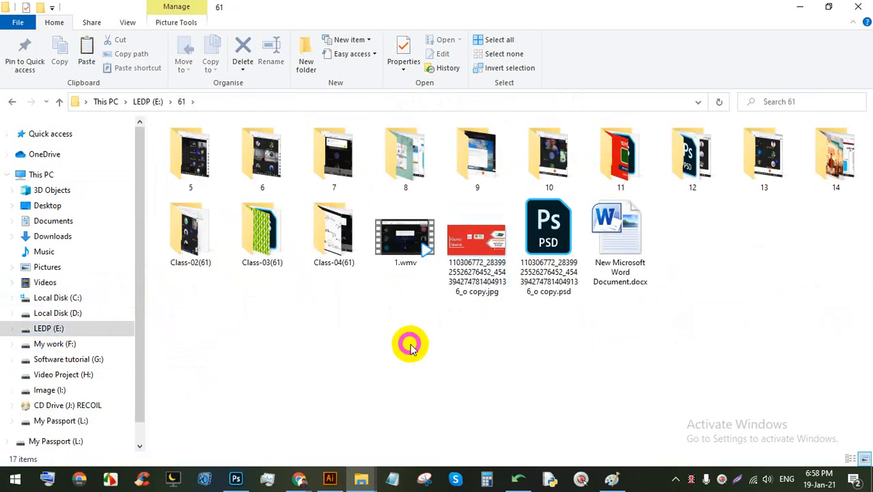
key("ctrl+v")
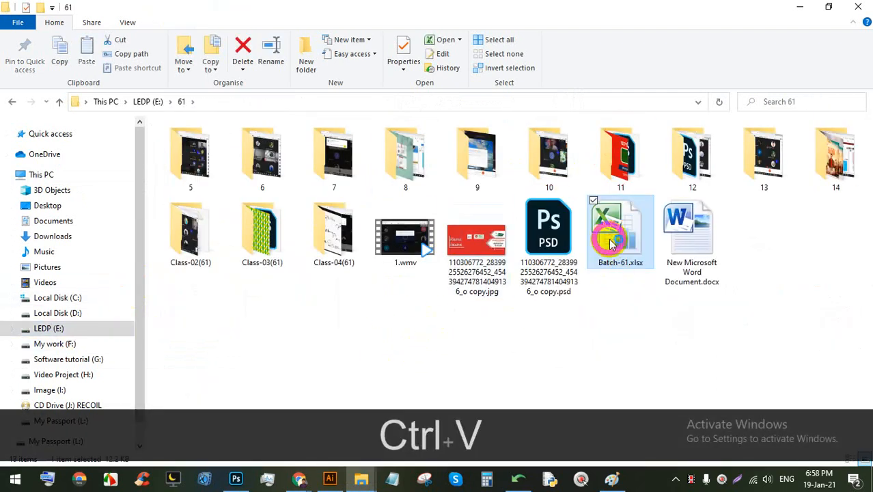
double_click(612, 244)
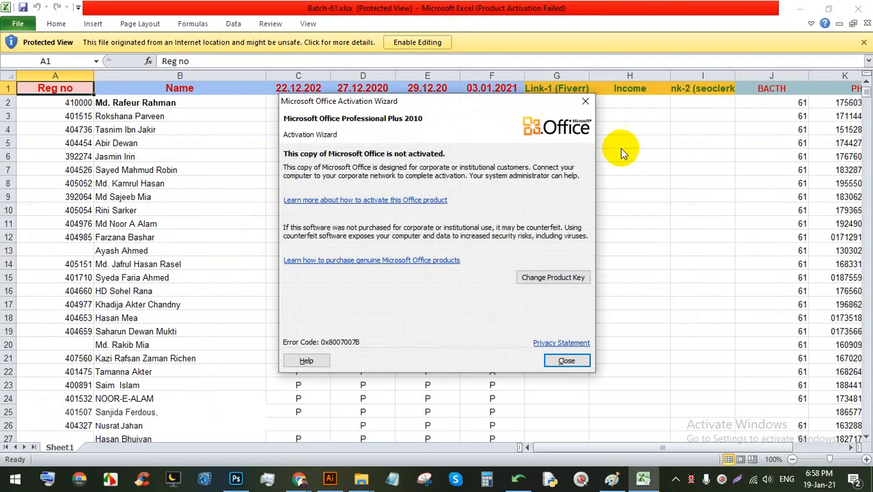
Step: Dismiss the activation warning, enable editing, and insert a blank column before Link-1 (Fiverr)
left_click(585, 101)
left_click(417, 42)
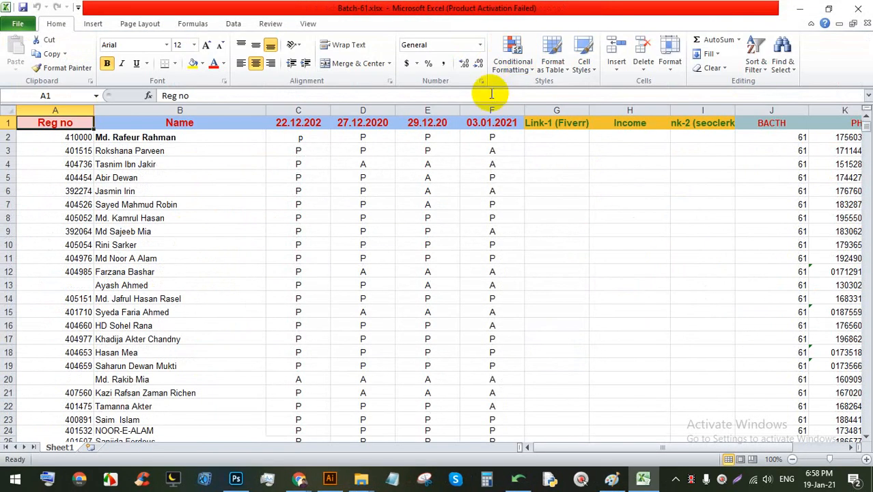
left_click(491, 111)
right_click(492, 113)
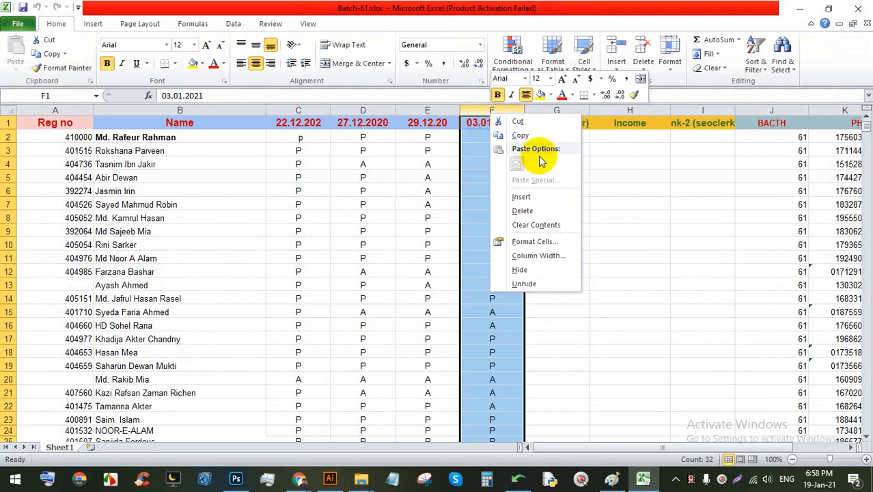
left_click(610, 123)
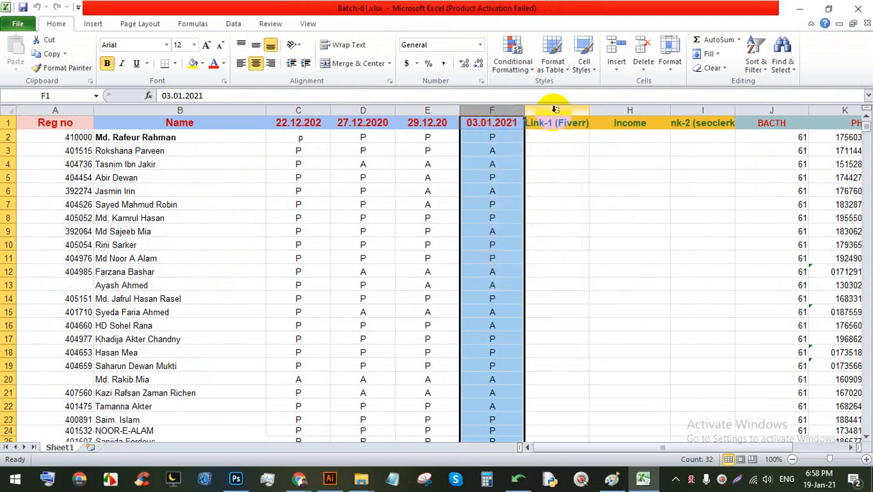
right_click(554, 110)
left_click(587, 191)
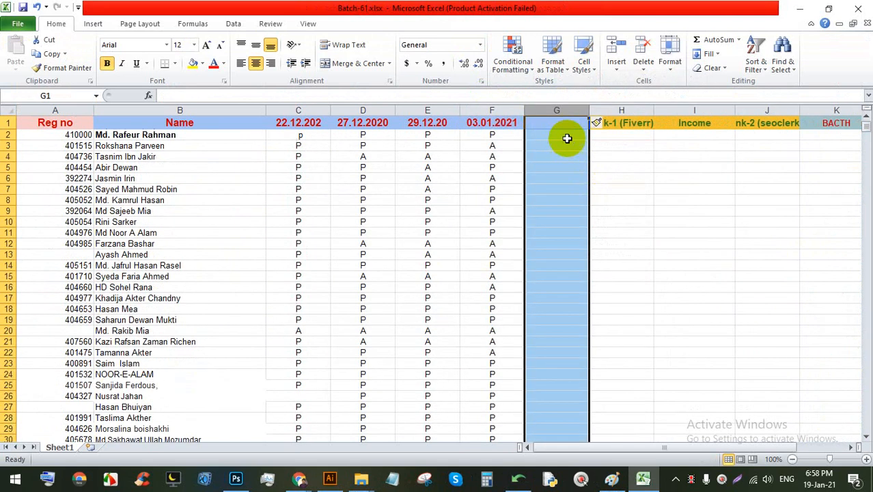
Step: Insert a blank row above the header row
double_click(564, 122)
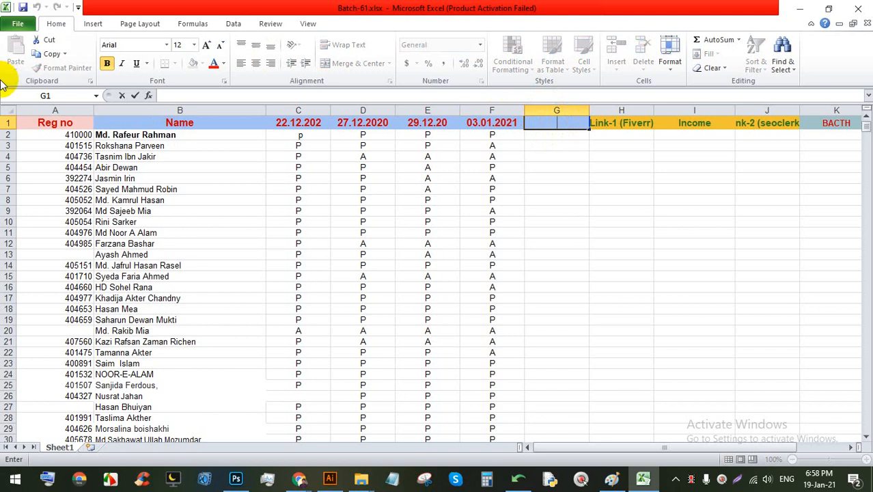
left_click(8, 123)
right_click(8, 124)
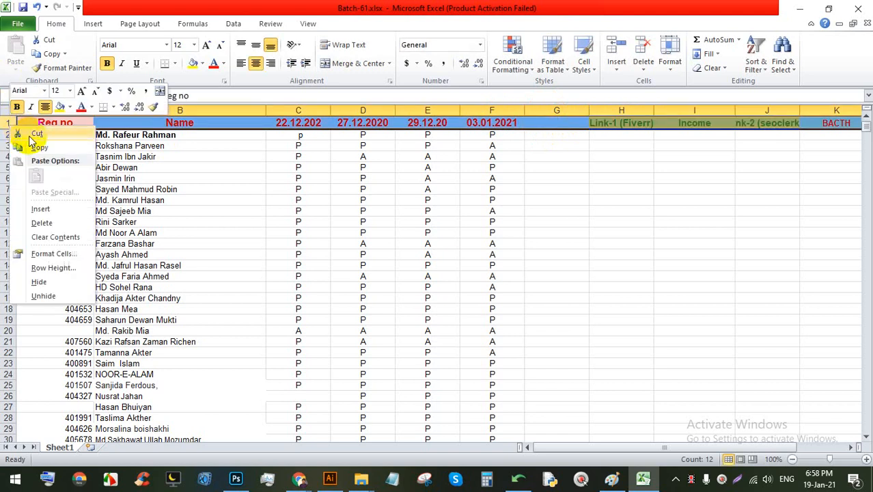
left_click(40, 208)
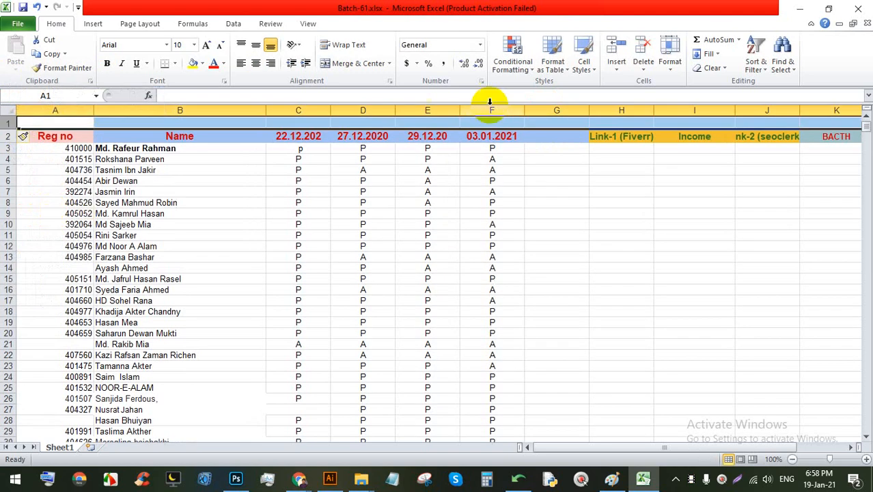
Step: Enter Class-15 in G1 and 19.01.2021 in G2
left_click(551, 122)
key("shift")
type("Cl")
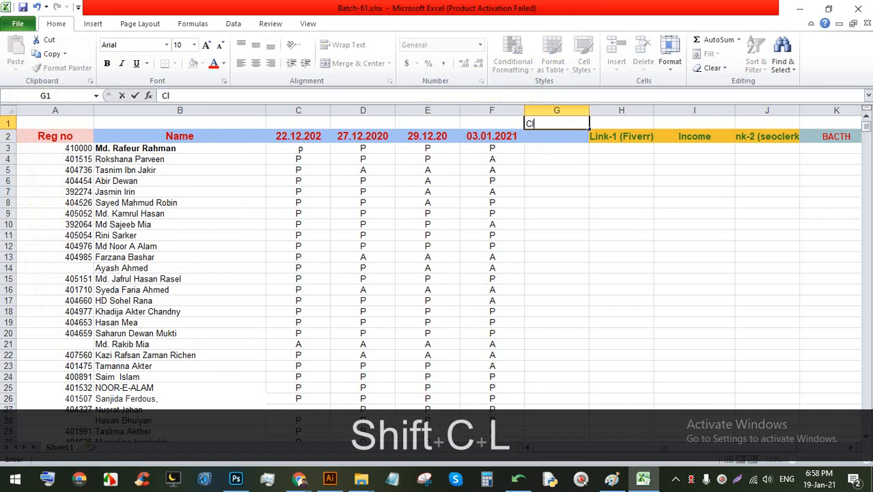
type("ass-15")
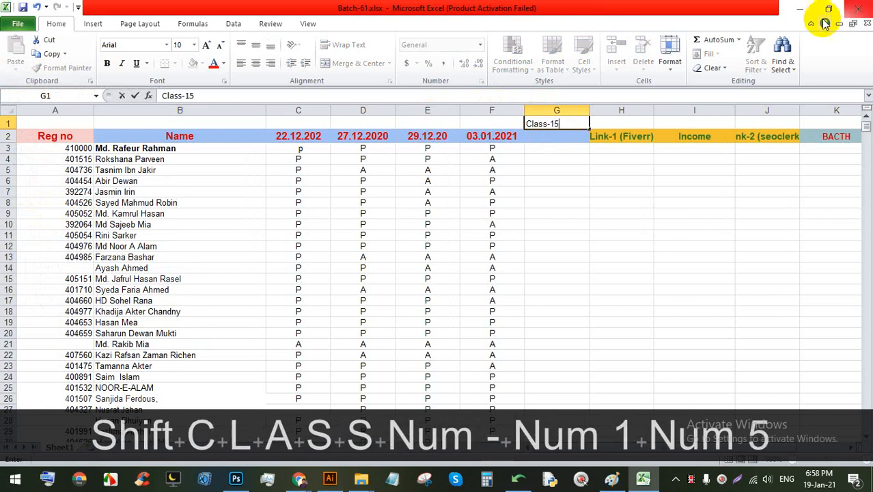
left_click(564, 136)
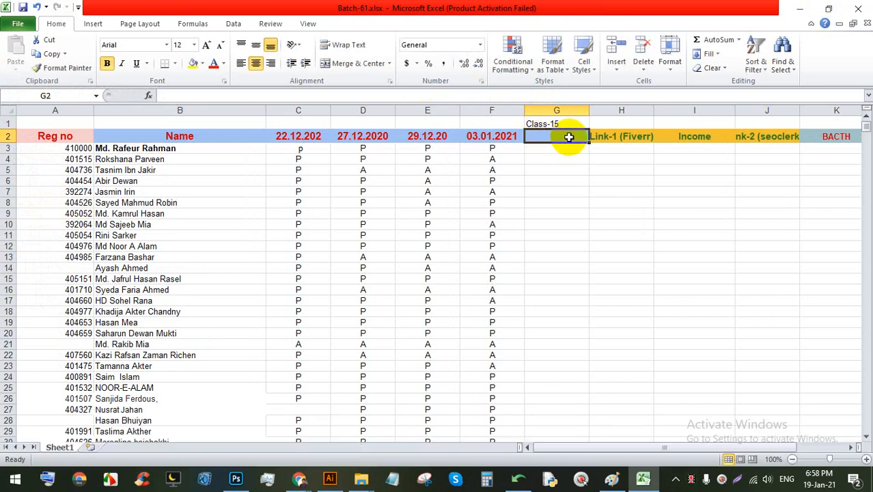
type("19.")
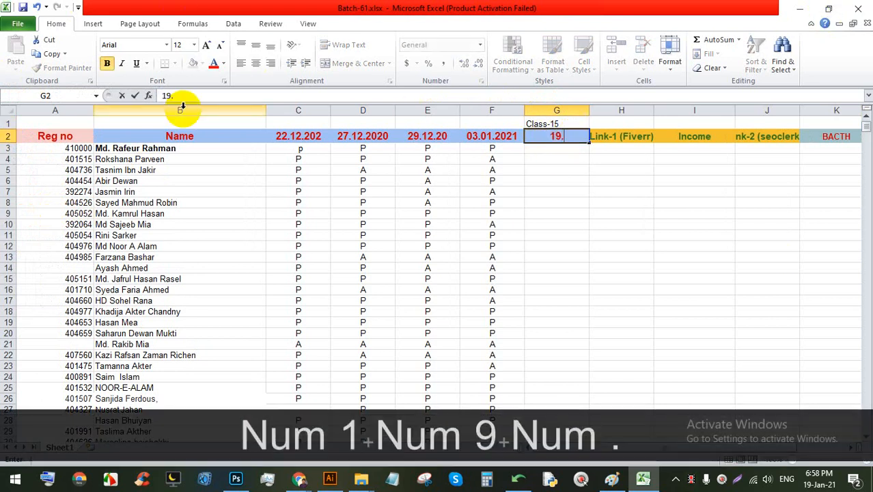
type("01.2020")
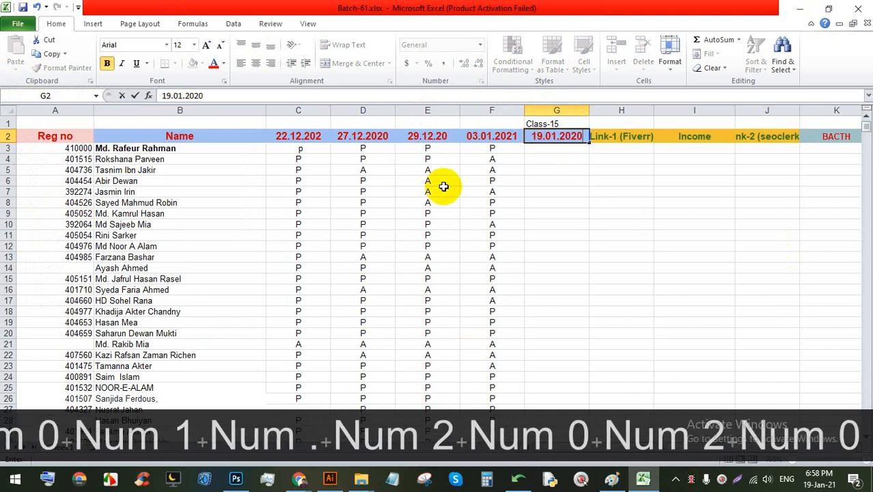
key("BackSpace")
type("1")
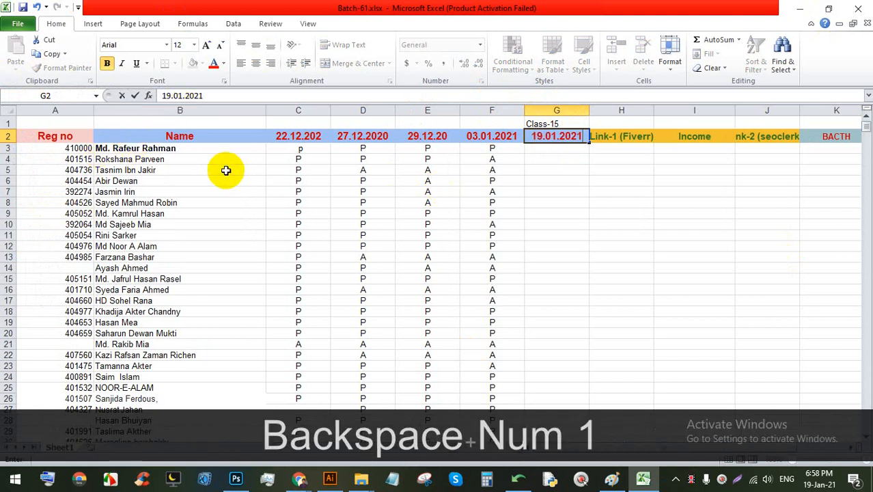
Step: Mark G3–G6 as P, P, A, P, correcting G3 and G4 from A to P
left_click(550, 149)
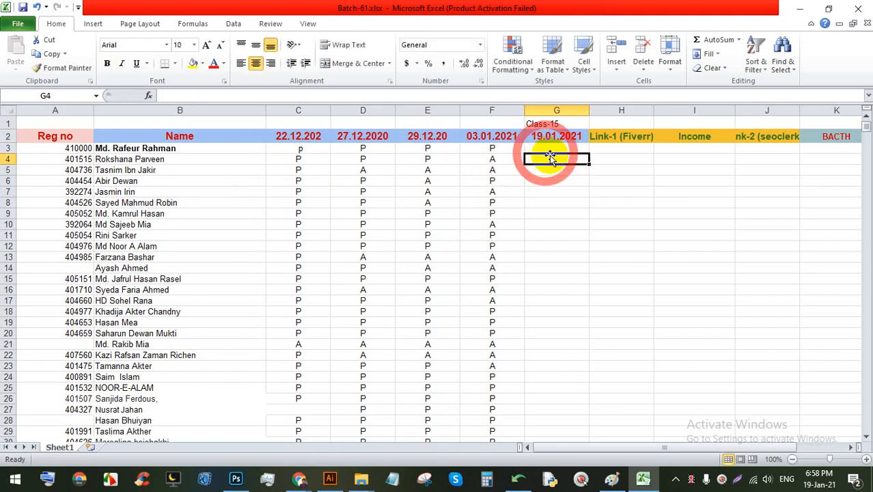
key("shift")
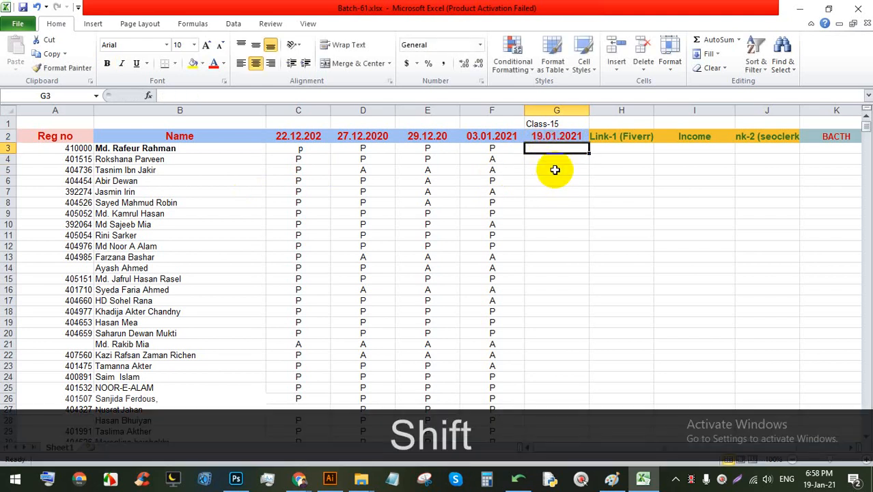
type("A")
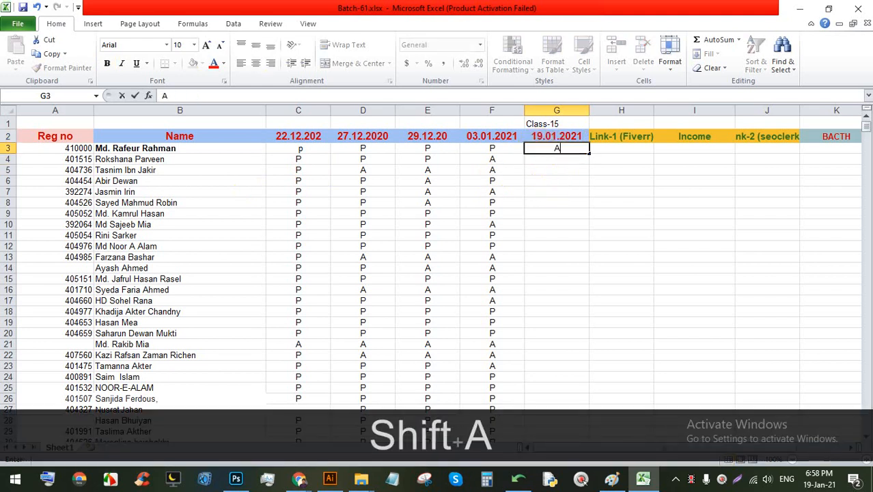
key("Down")
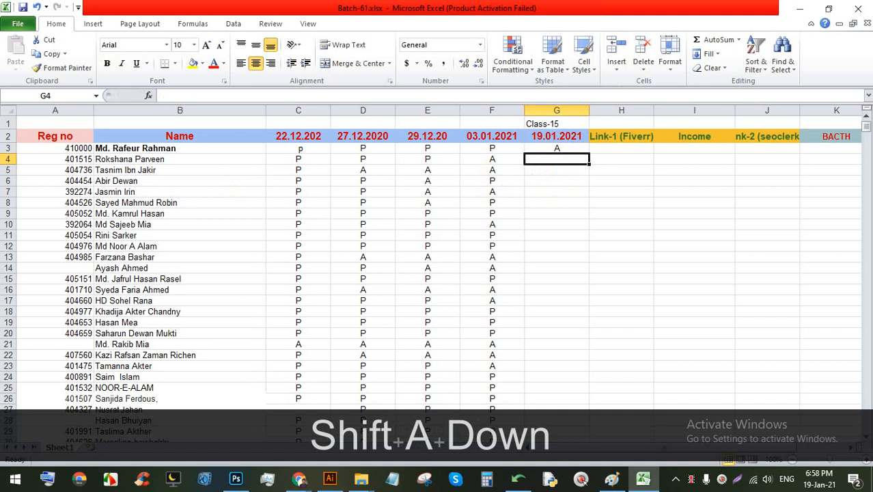
type("A")
key("Down")
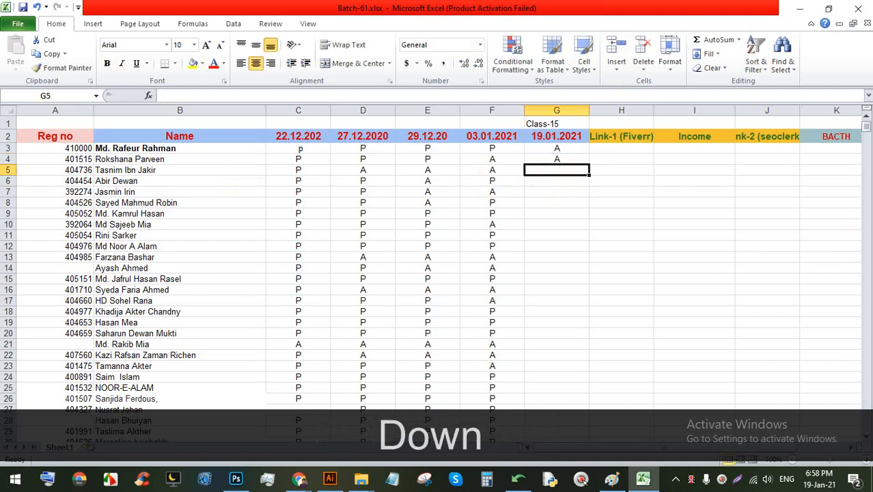
key("Up")
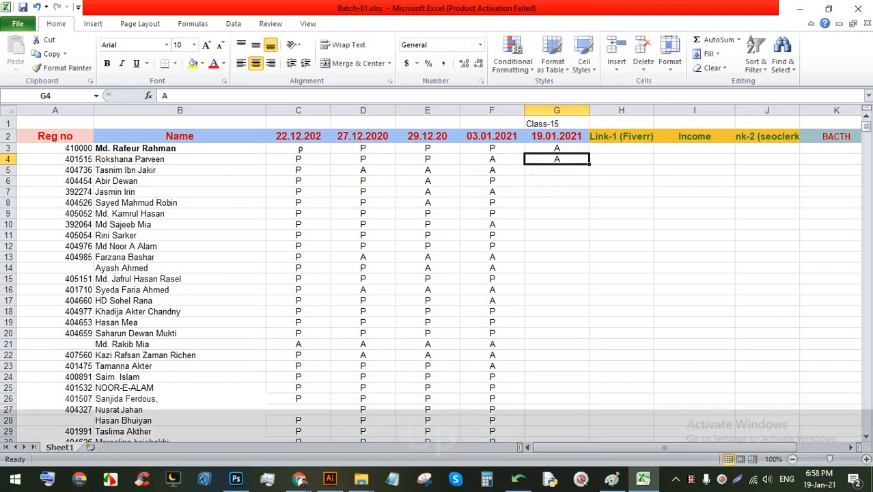
type("P")
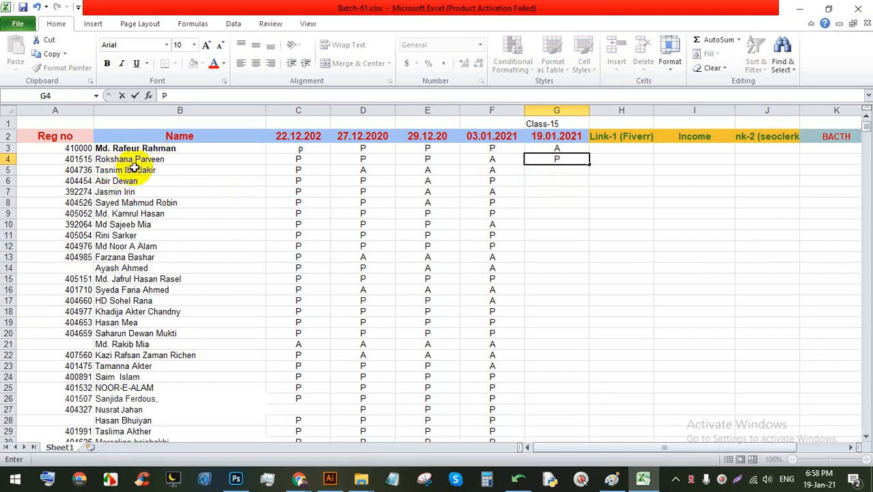
left_click(560, 170)
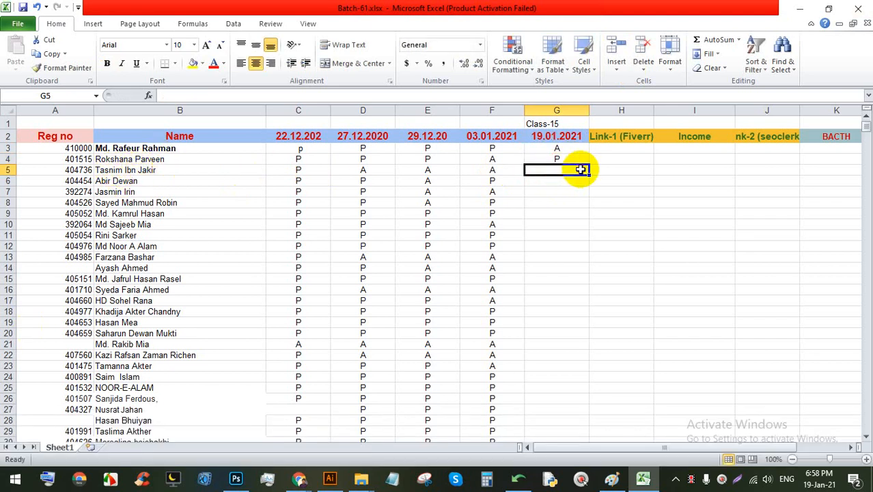
type("A")
left_click(554, 179)
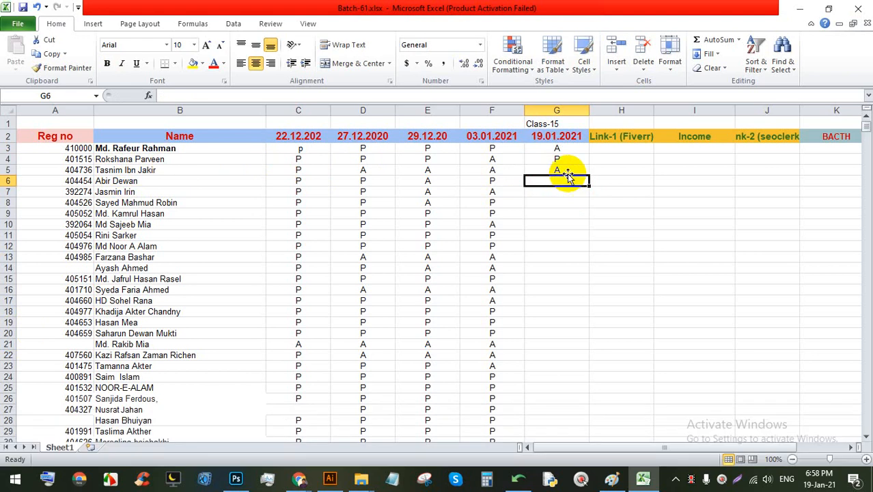
type("A")
key("BackSpace")
type("P")
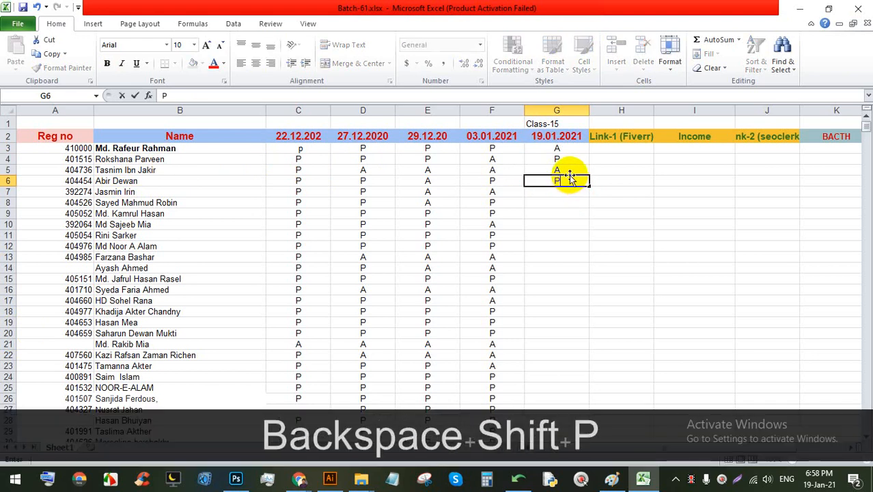
left_click(570, 169)
left_click(570, 159)
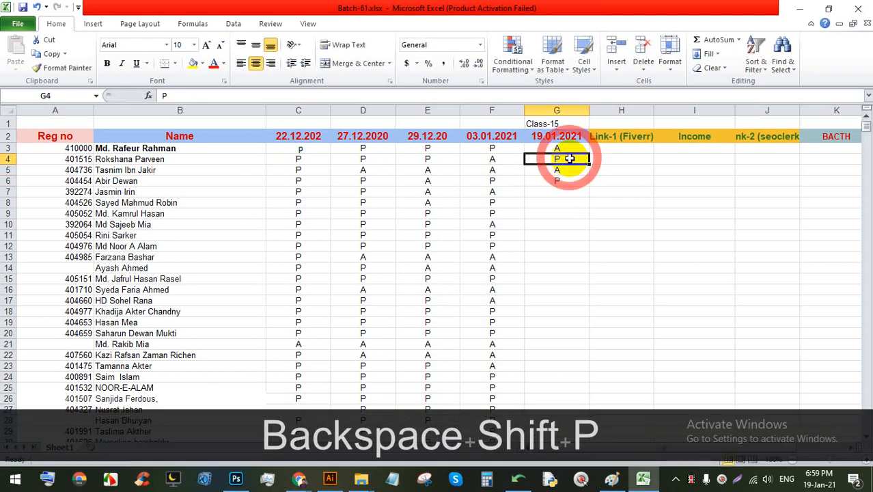
left_click_drag(592, 164, 575, 170)
key("ctrl+z")
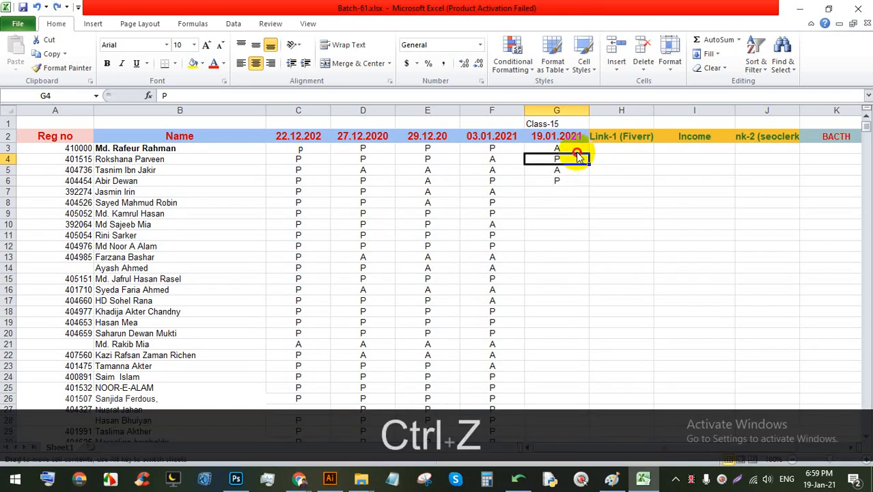
left_click(572, 148)
type("P")
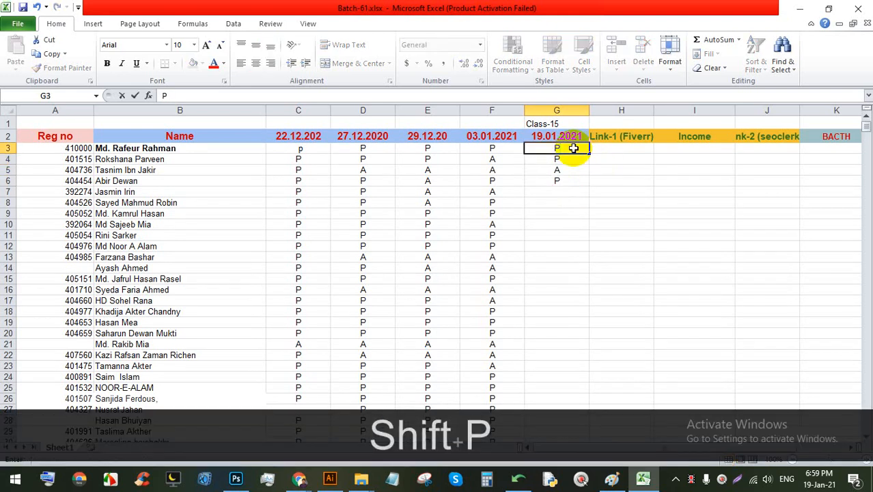
left_click(560, 190)
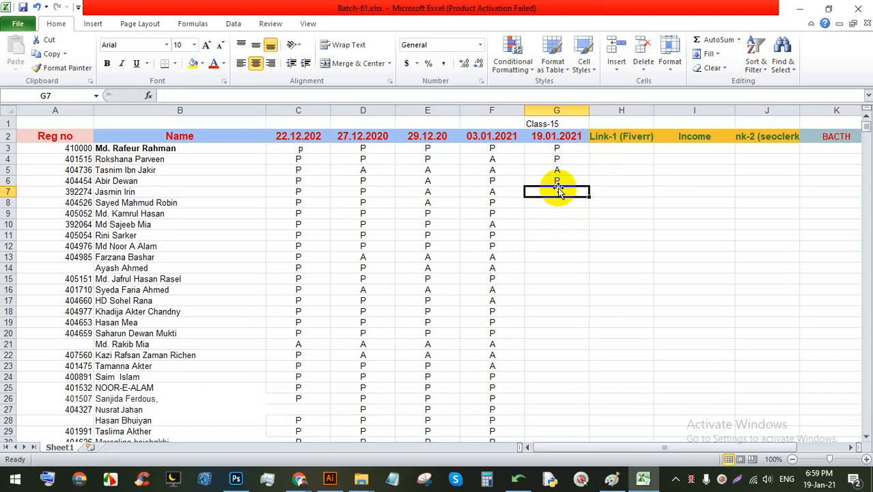
Step: Mark G7–G12 as P, A, P, A, A, P, correcting G9 to P
type("P")
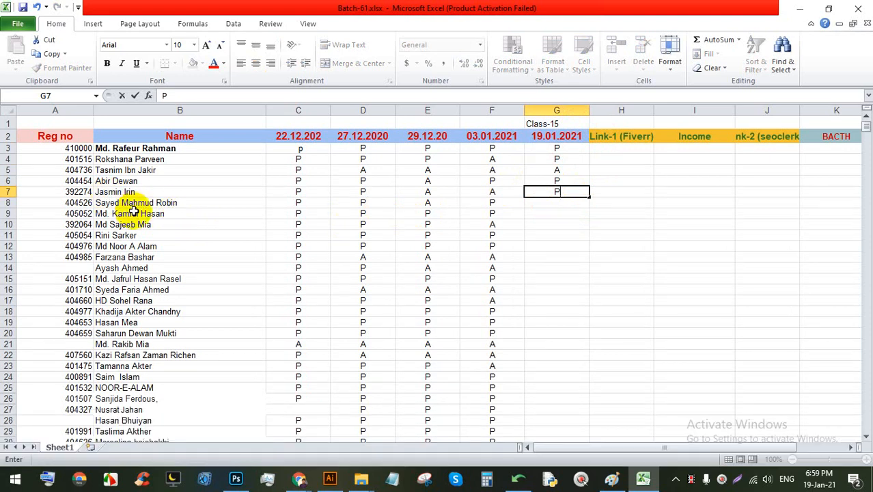
left_click(561, 201)
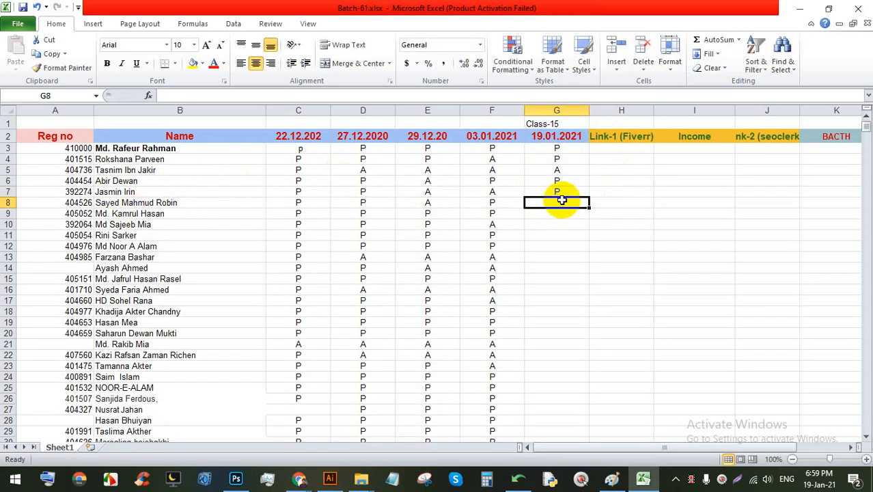
type("A")
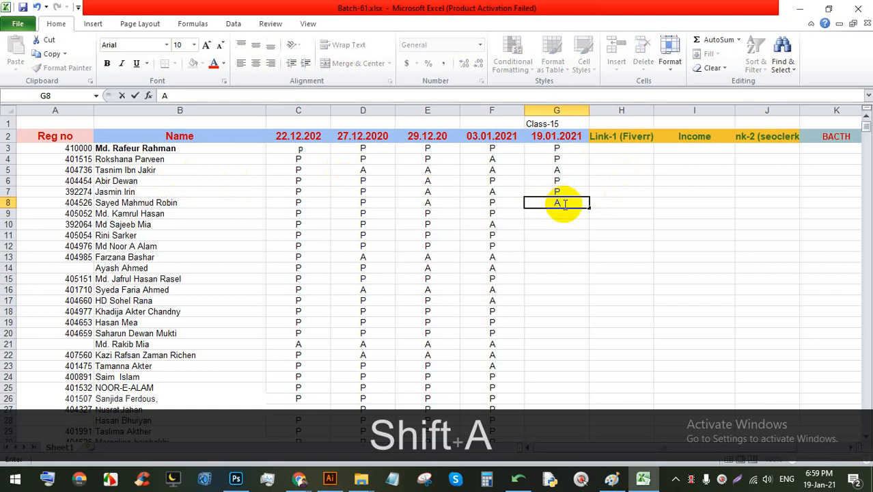
left_click(569, 213)
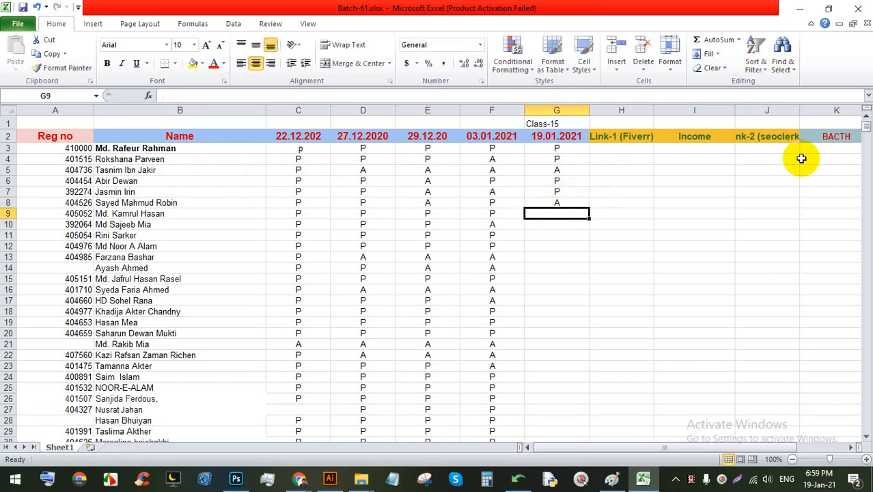
type("A")
left_click(577, 223)
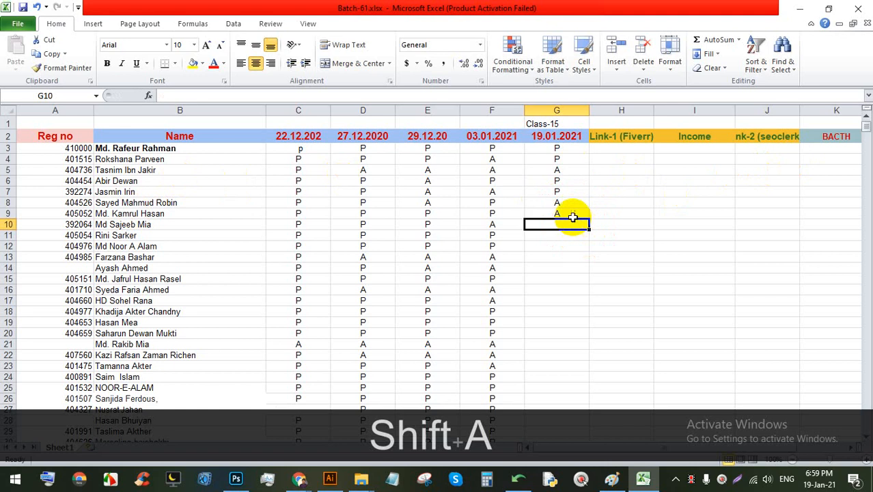
left_click(572, 213)
type("P")
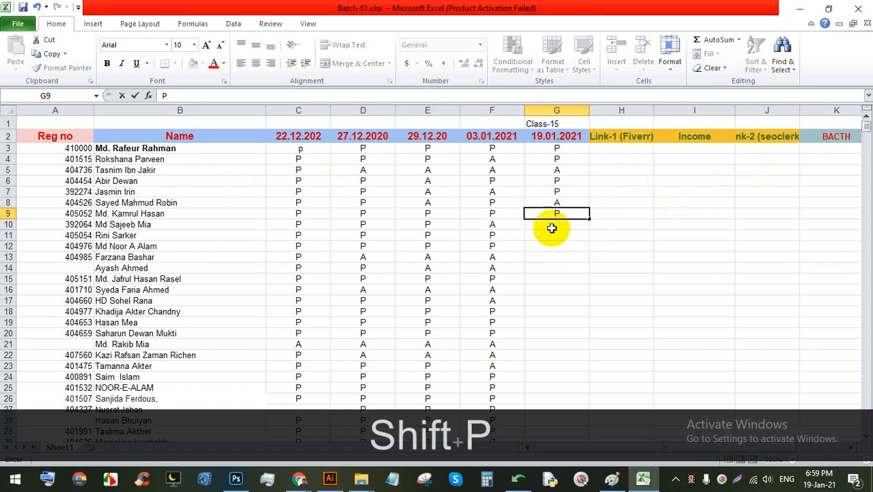
left_click(552, 226)
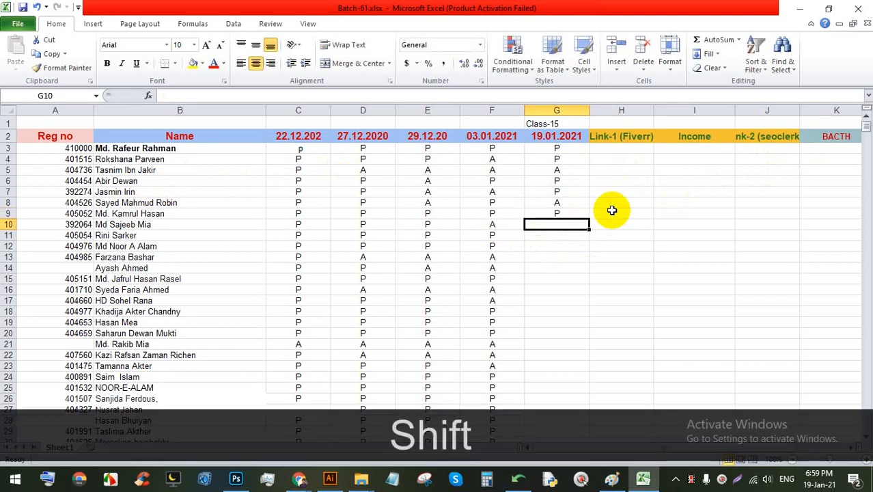
type("A")
left_click(555, 234)
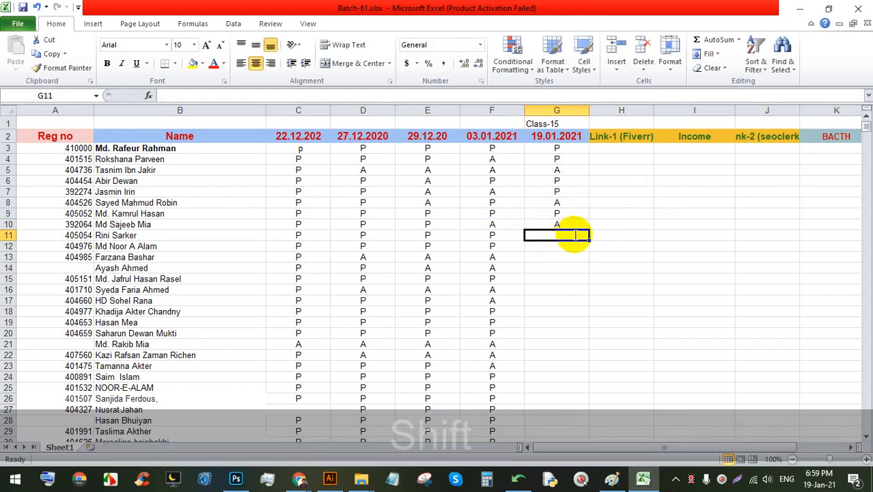
type("A")
left_click(557, 247)
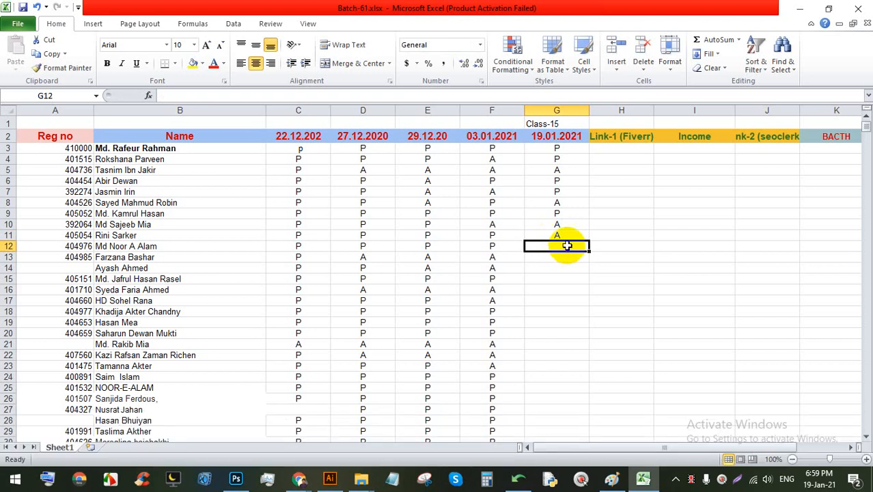
type("A")
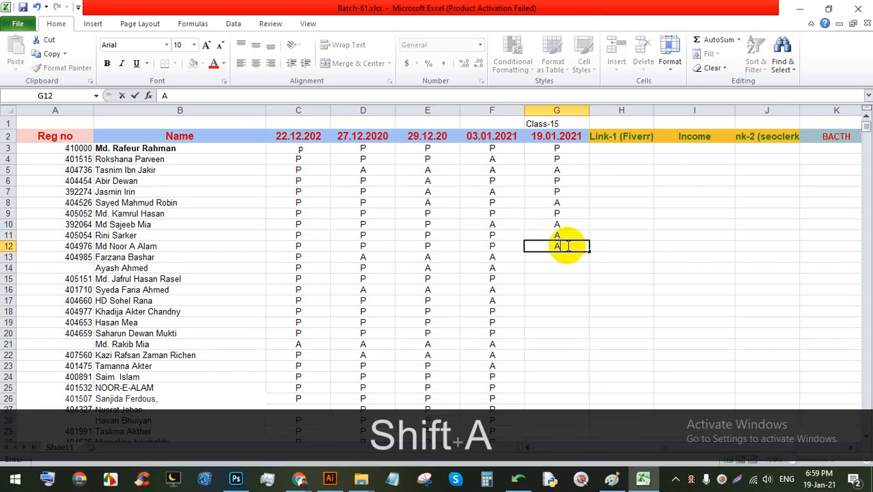
key("BackSpace")
type("P")
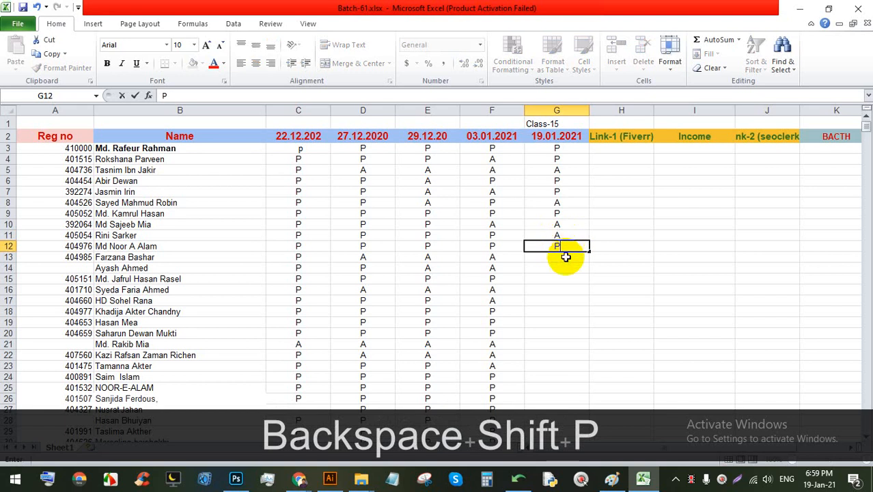
left_click(565, 257)
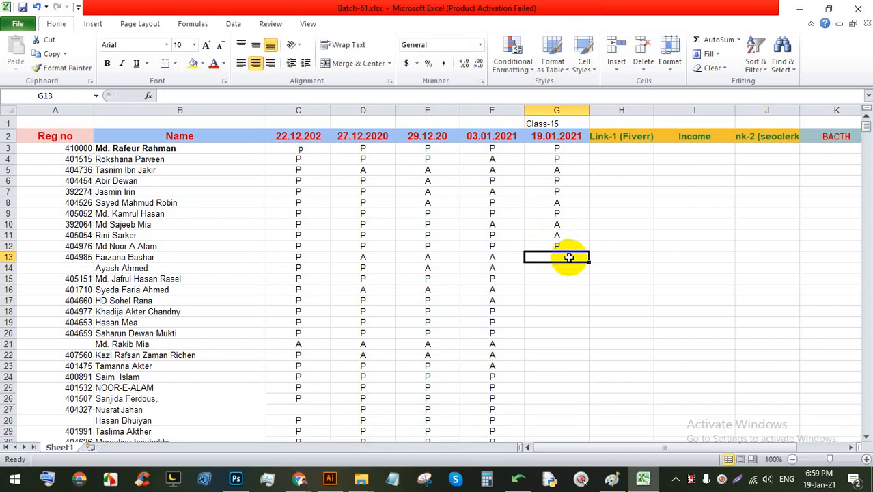
Step: Mark G13–G17 as A, A, P, A, P
type("A")
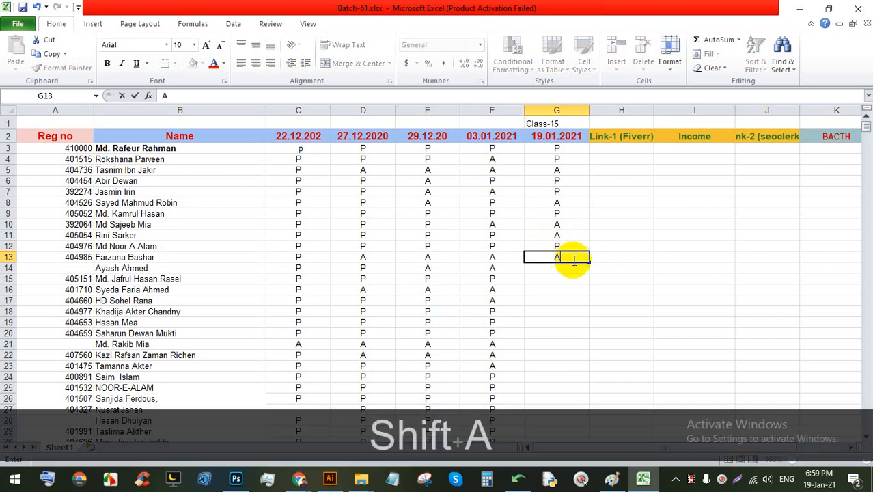
left_click(564, 266)
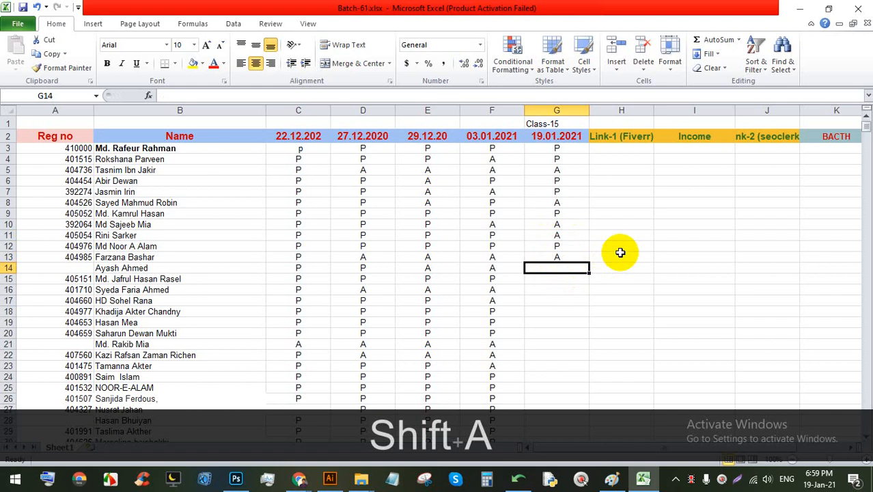
type("A")
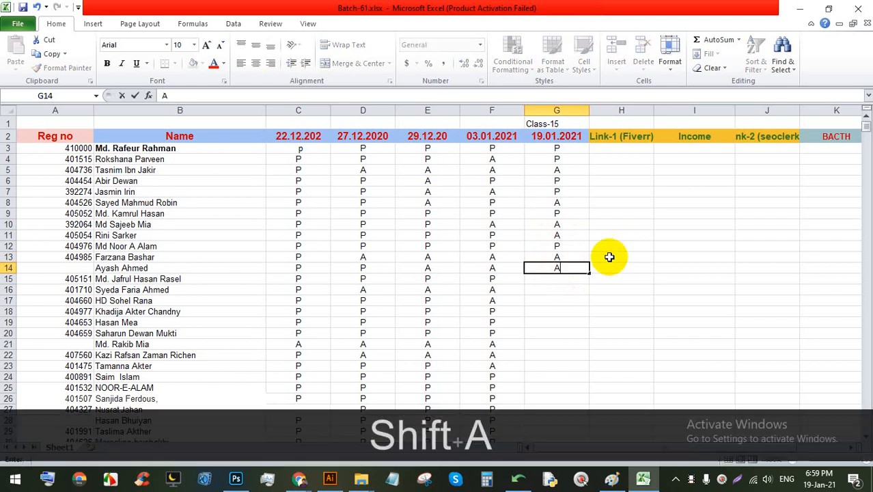
left_click(565, 275)
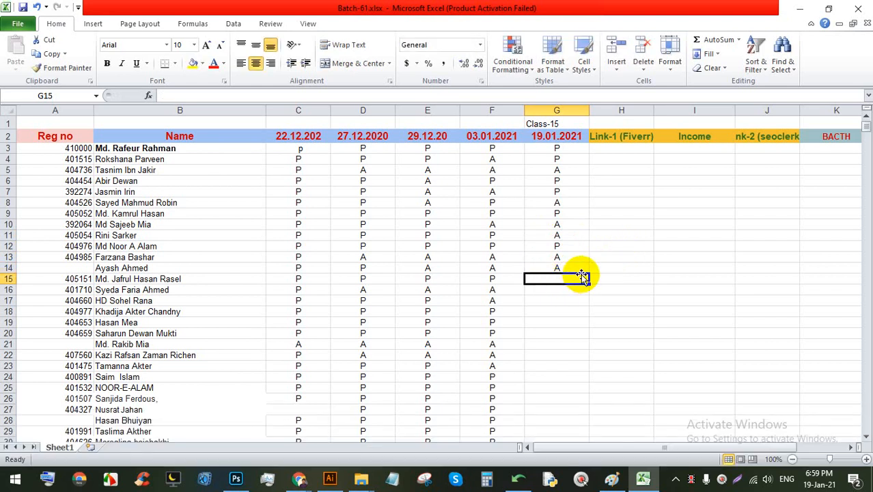
type("P")
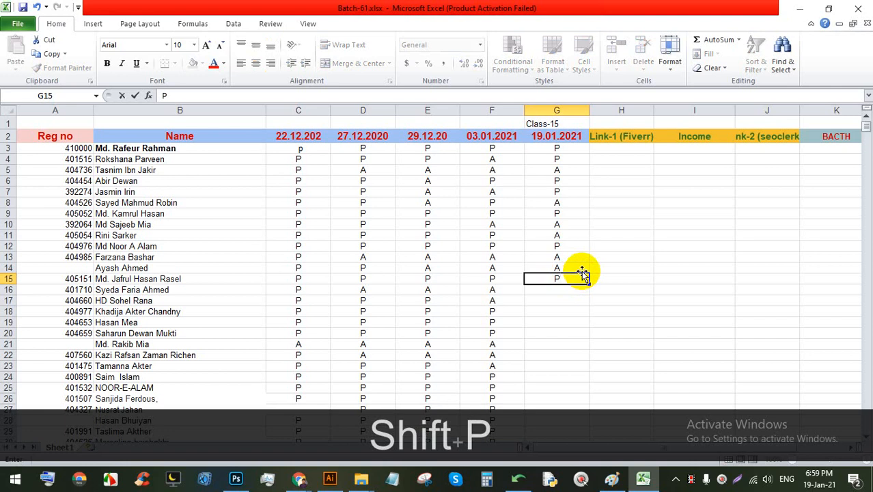
left_click(557, 291)
scroll(557, 280, "down", 1)
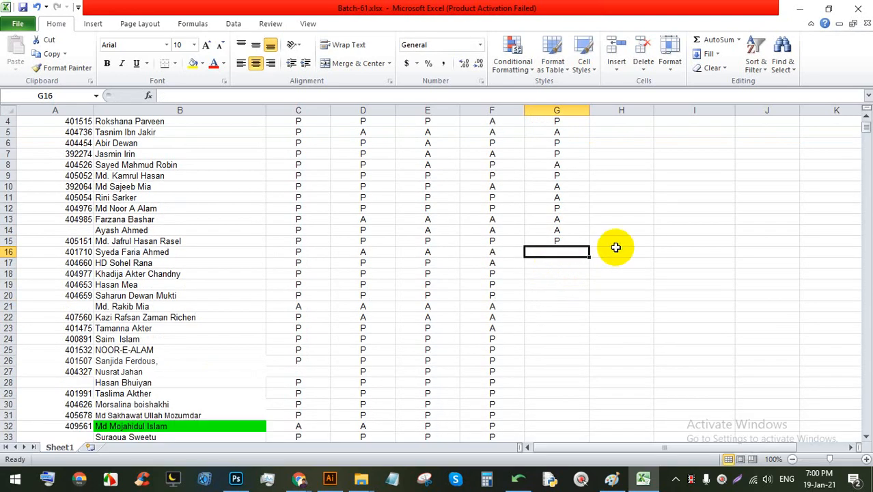
type("A")
left_click(553, 261)
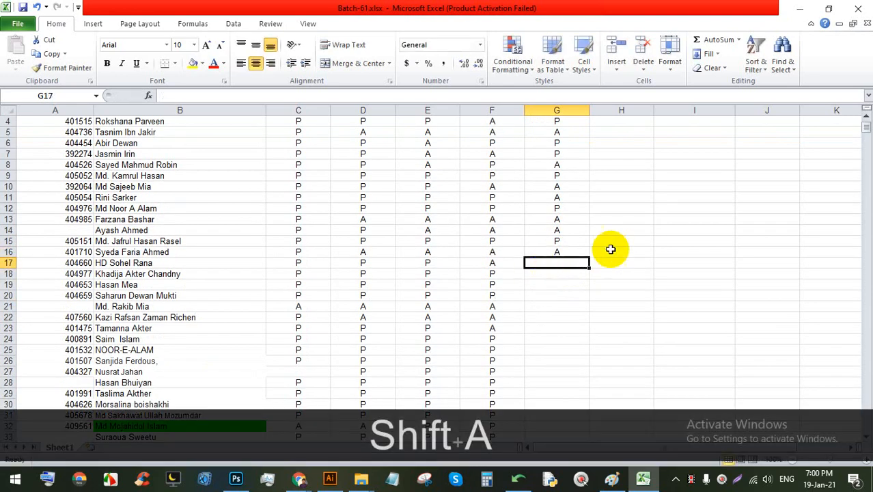
type("P")
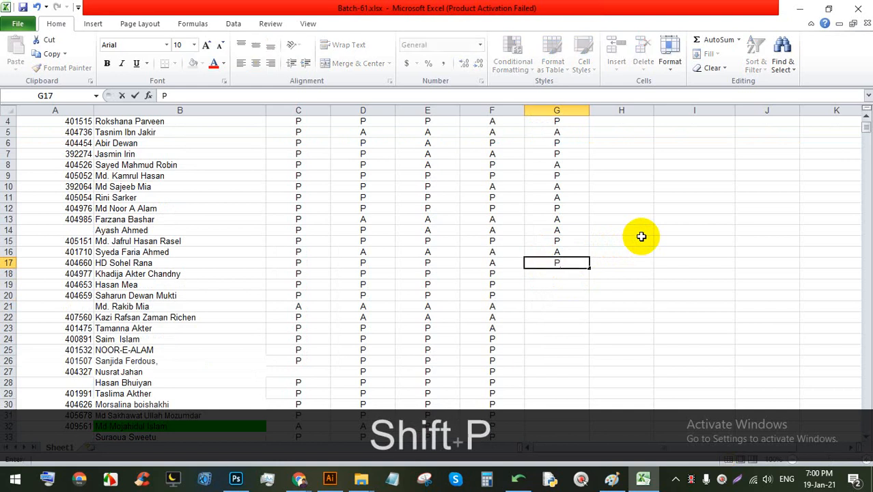
left_click(562, 274)
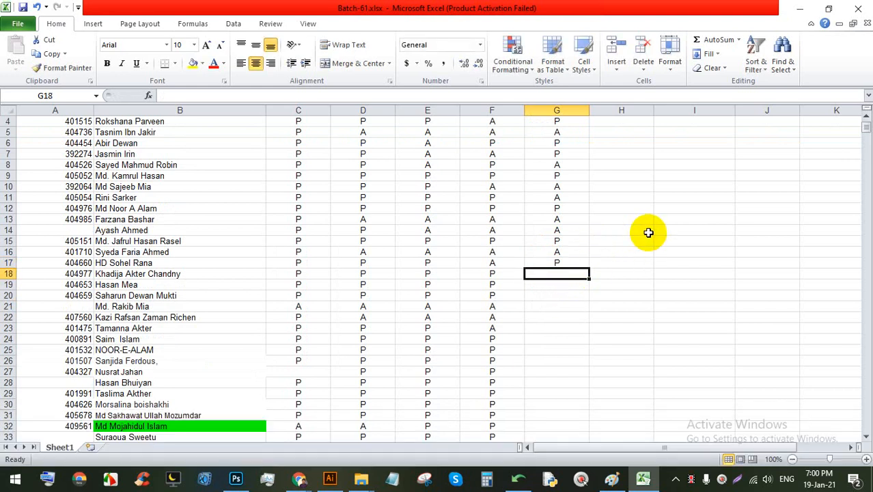
Step: Read the latest student messages in the Google Meet chat, then go back to the workbook
mouse_move(298, 478)
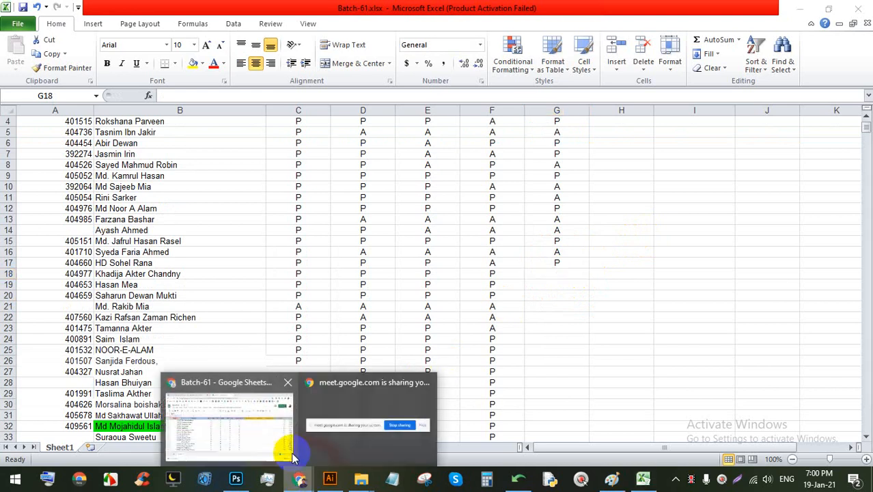
left_click(293, 455)
left_click(232, 10)
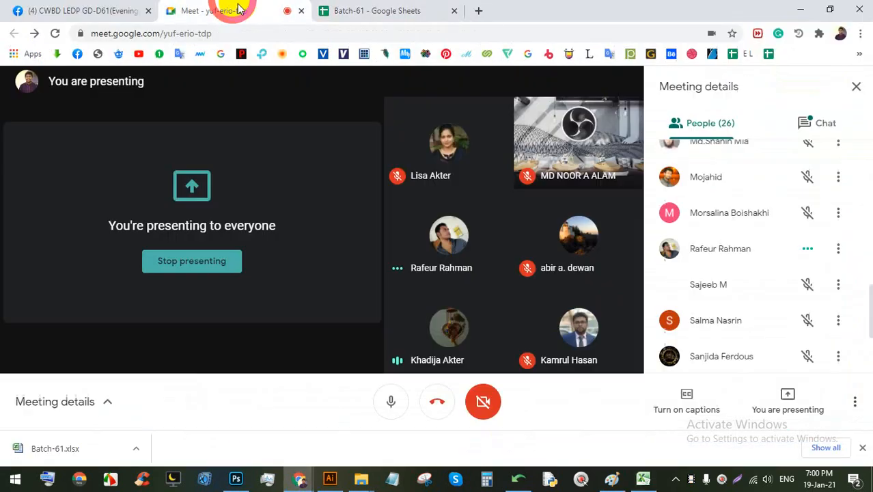
left_click(804, 121)
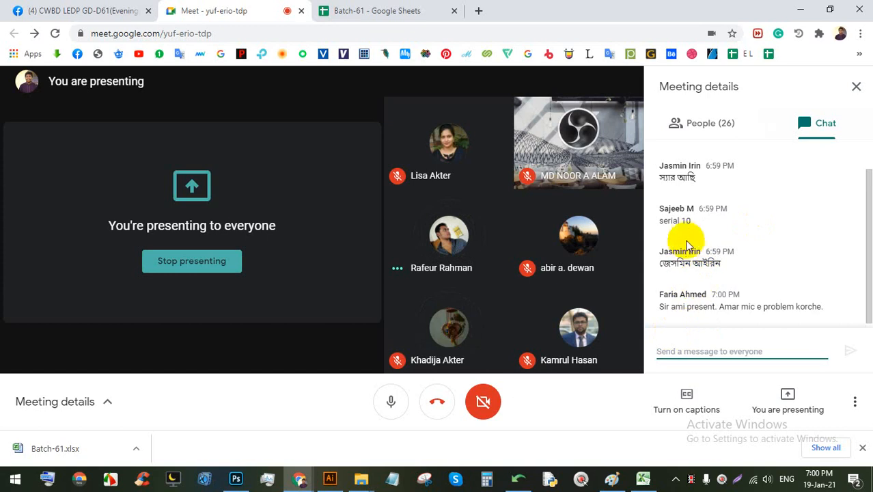
scroll(693, 234, "up", 1)
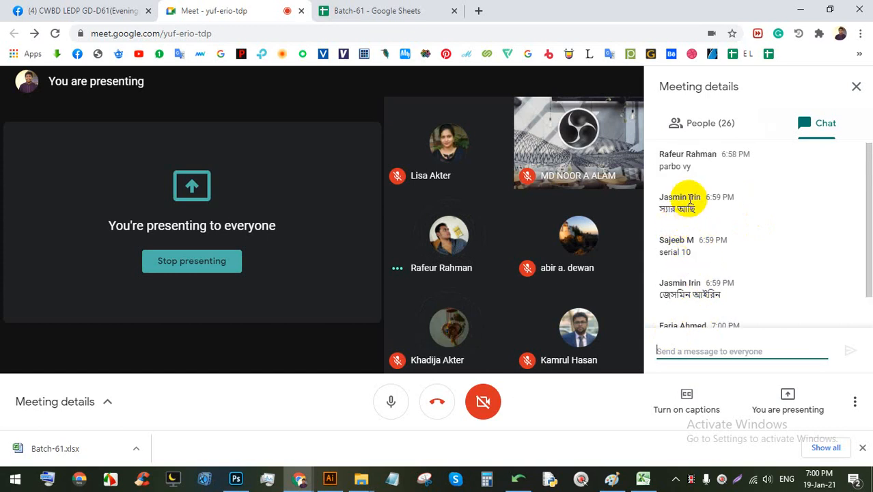
scroll(691, 205, "down", 1)
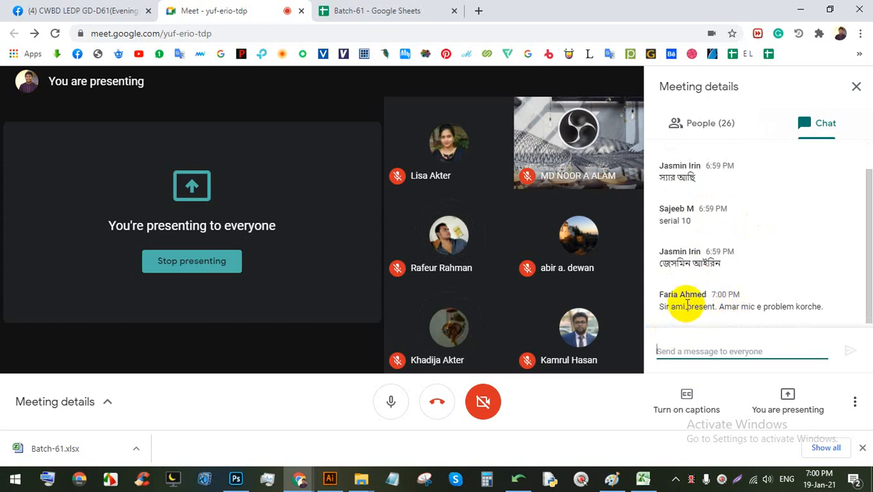
left_click(638, 477)
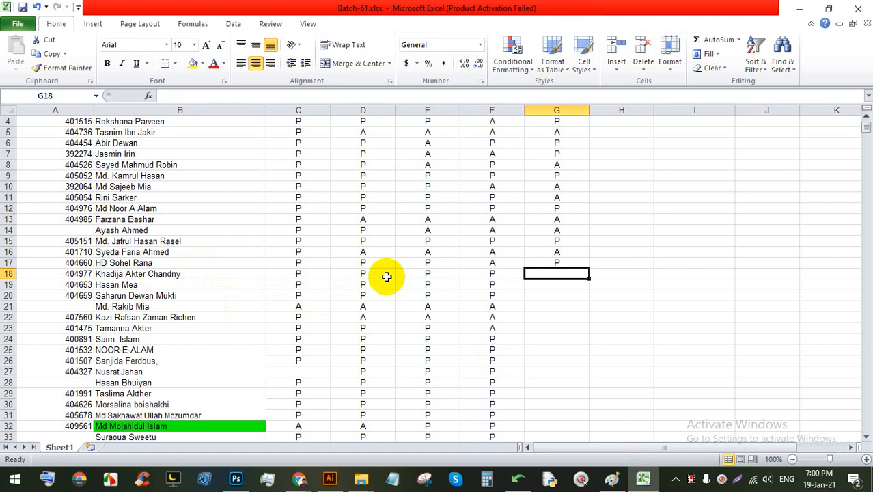
Step: Enter P in G18 and correct G10 to P
type("P")
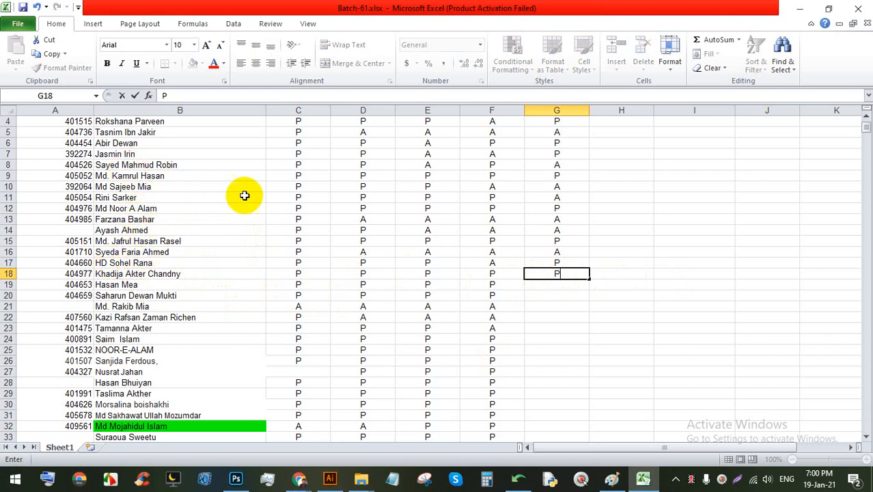
left_click(552, 191)
type("P")
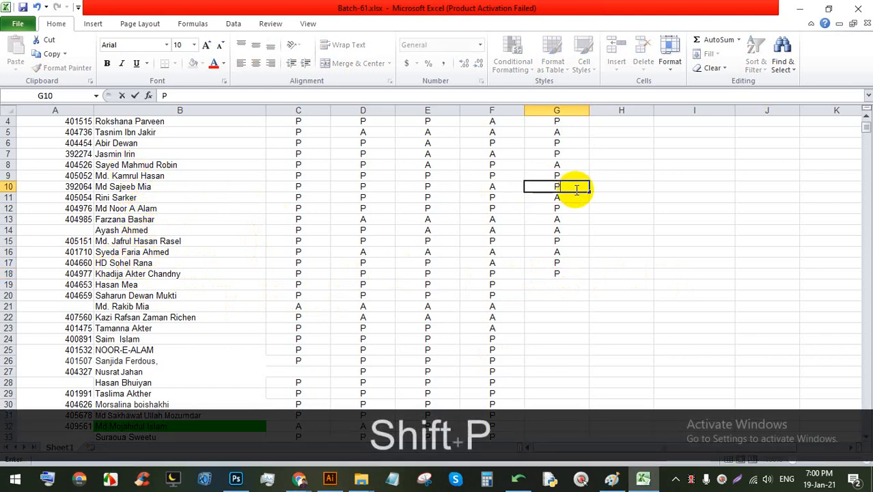
left_click(566, 287)
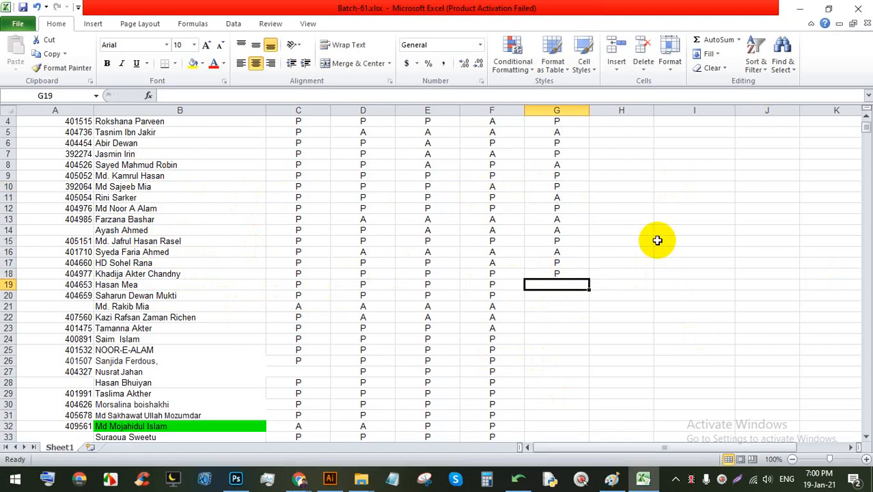
Step: Mark G19 and G20 as A, fixing a mistaken P in G20
type("A")
key("Down")
scroll(718, 241, "down", 1)
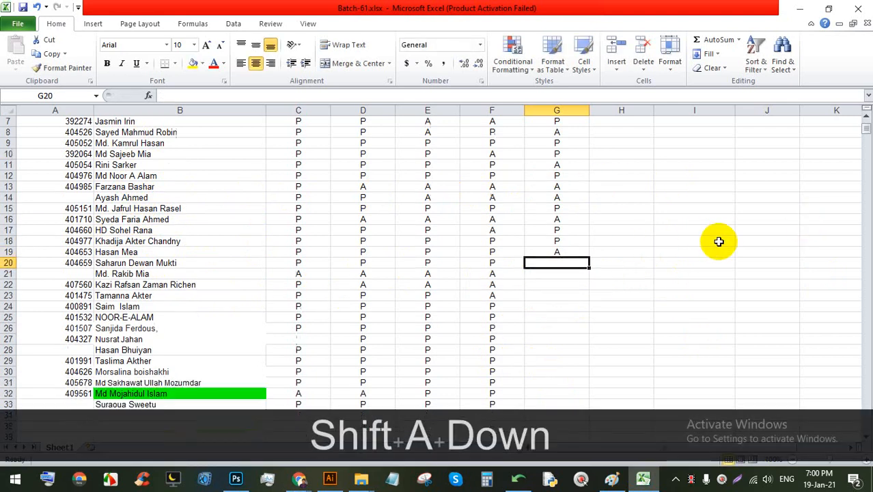
type("P")
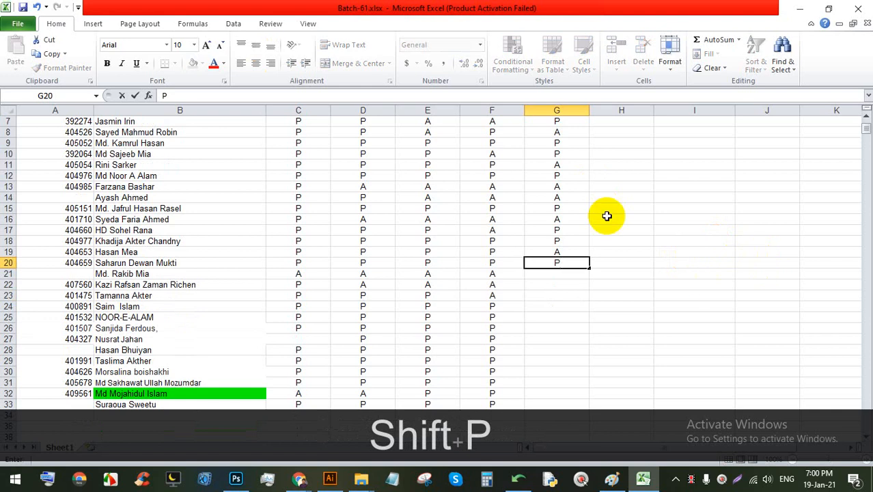
key("BackSpace")
type("A")
scroll(594, 219, "down", 2)
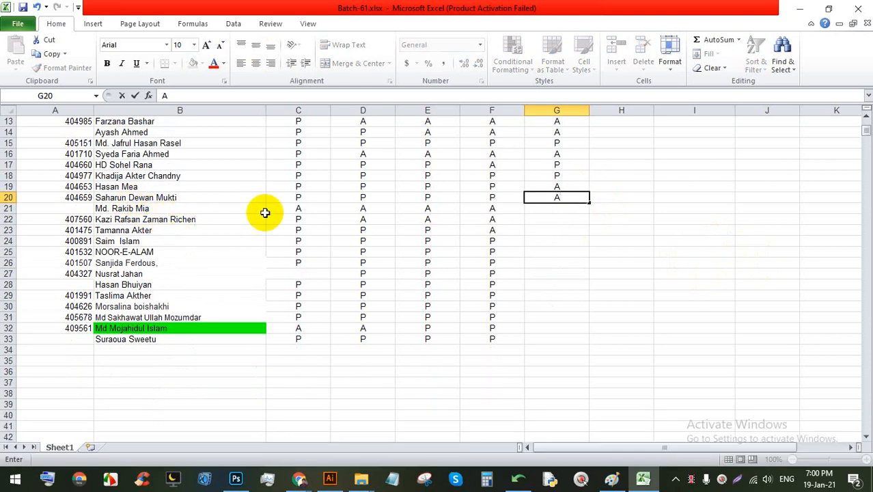
left_click(558, 208)
Step: Mark cells G21 through G25 as A
type("A")
left_click(561, 218)
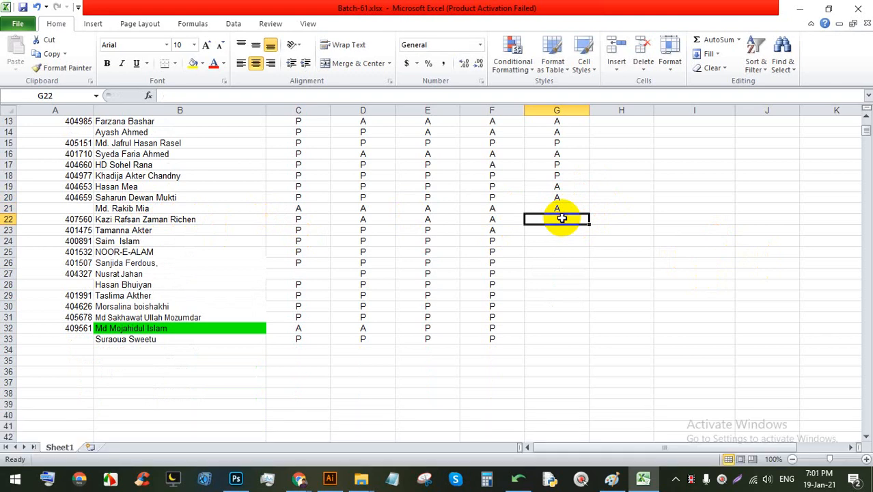
type("A")
left_click(557, 233)
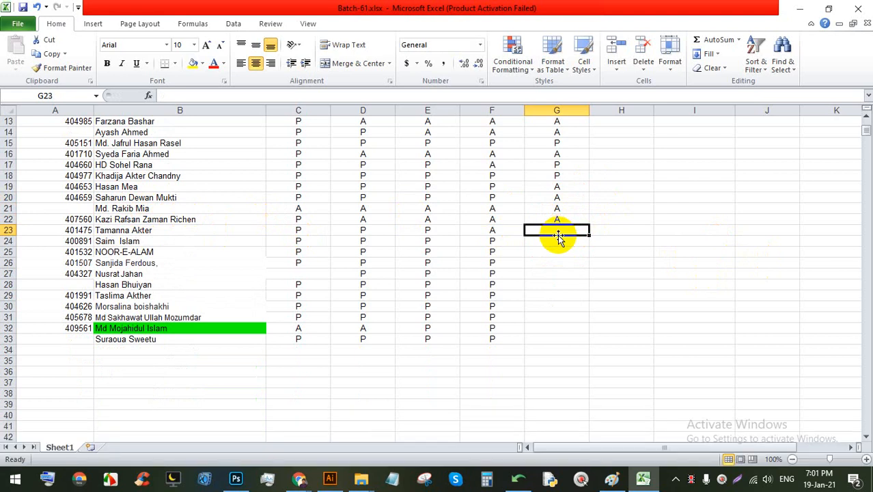
type("A")
left_click(560, 241)
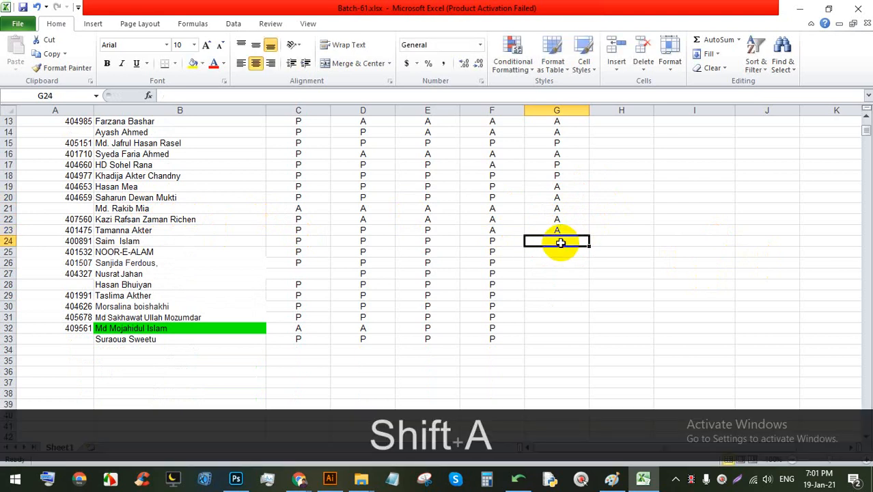
type("A")
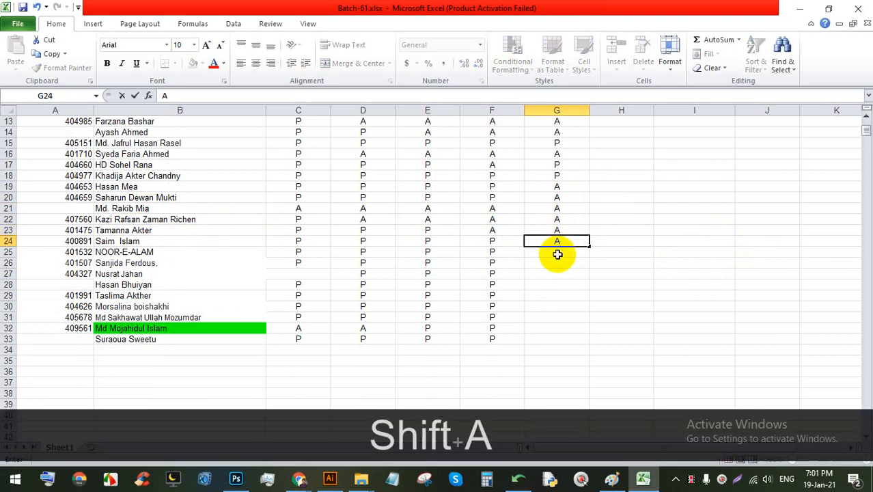
left_click(558, 254)
type("A")
left_click(557, 262)
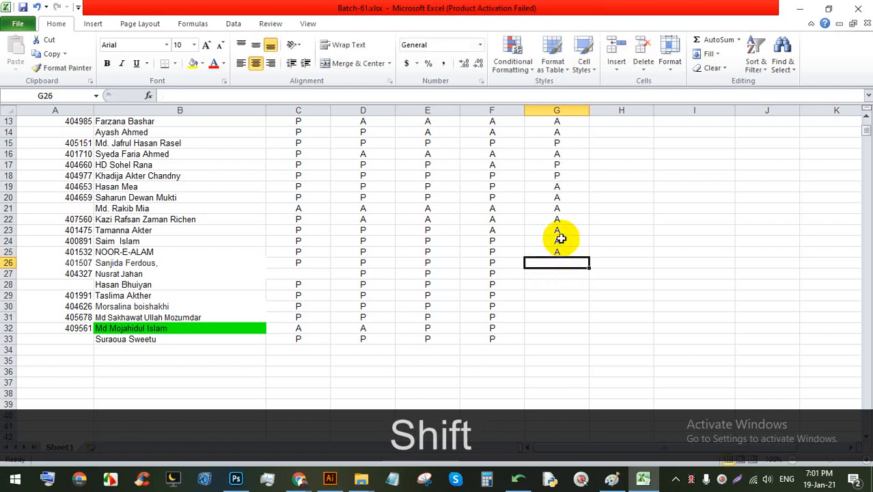
Step: Mark G26 as P and G27 as A, copying the A down into G28
type("P")
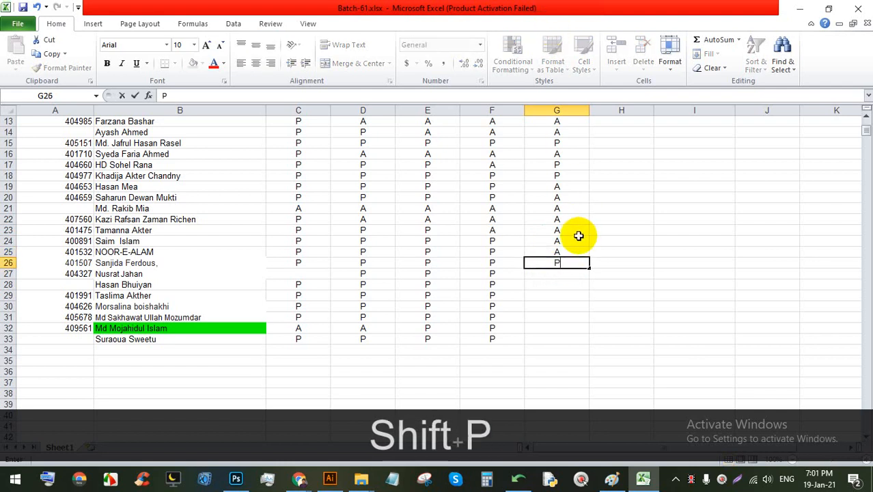
left_click(568, 275)
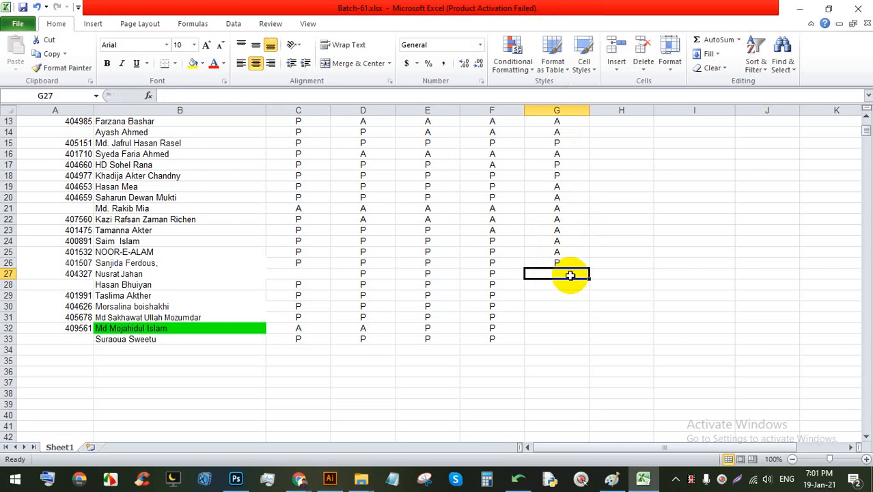
type("A")
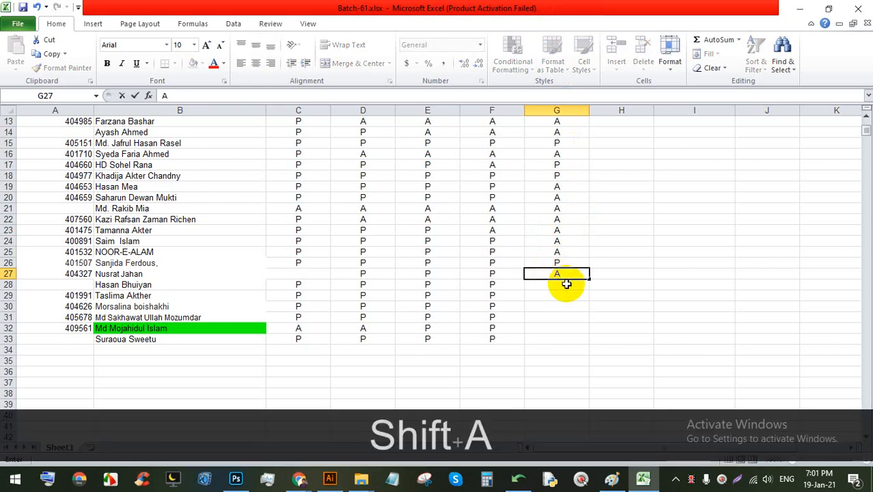
left_click(566, 283)
left_click(578, 273)
left_click_drag(588, 279, 587, 287)
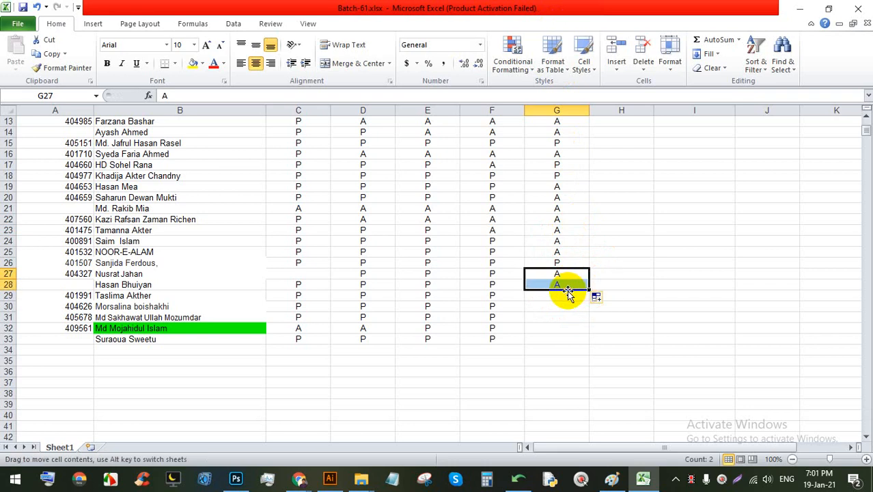
left_click(566, 285)
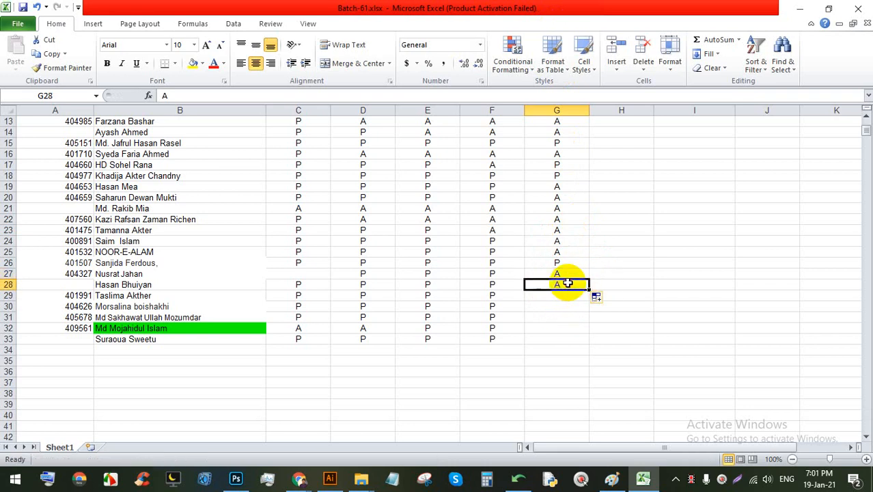
key("shift")
Step: Type P in G28, then select and copy the registration number from the student's chat message
type("P")
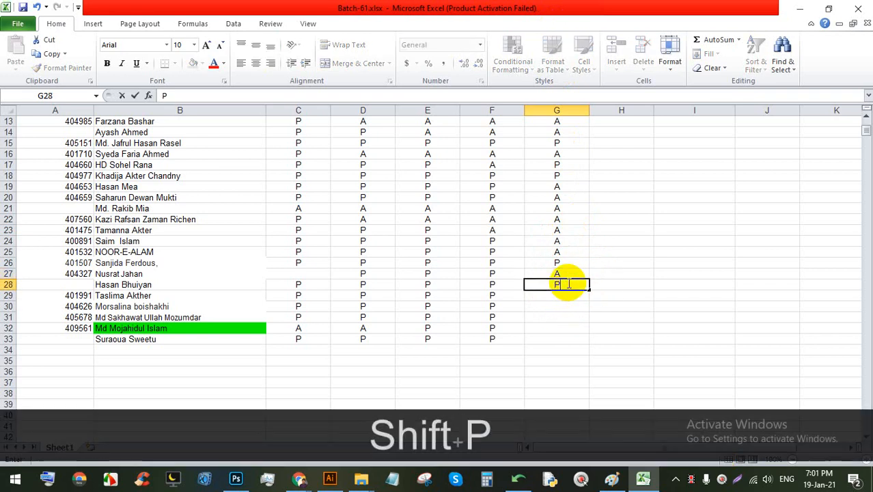
left_click(301, 480)
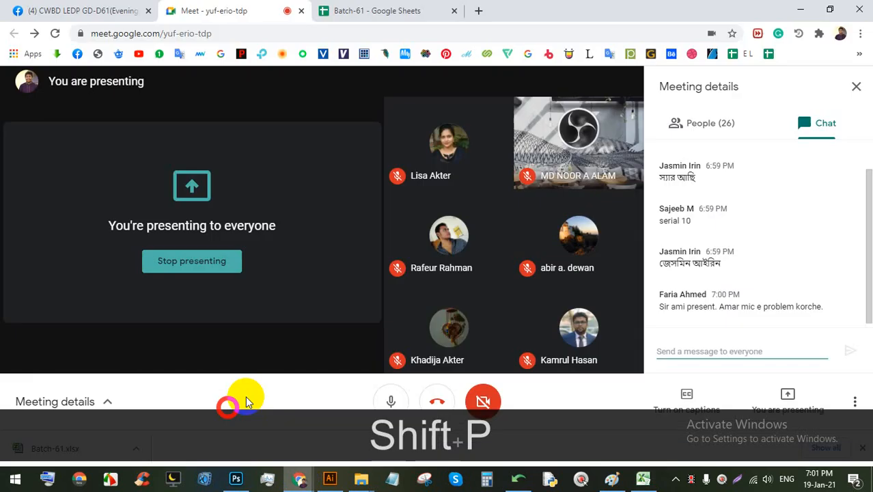
scroll(706, 299, "up", 2)
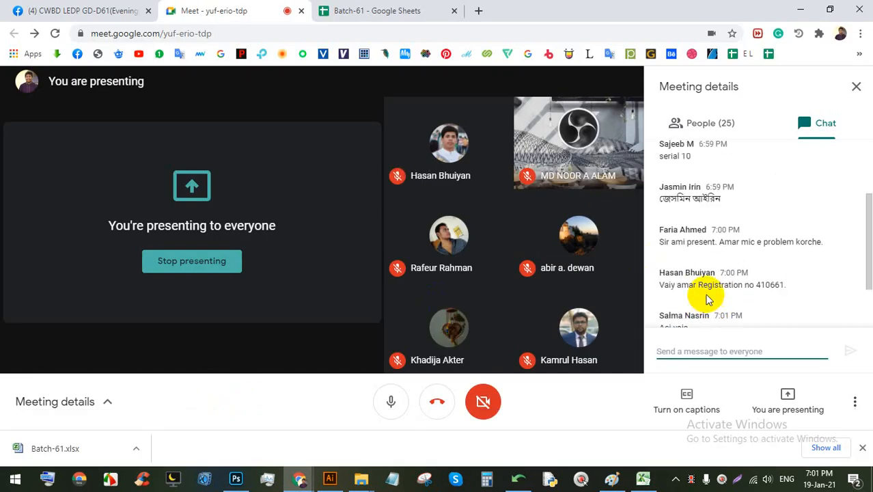
left_click_drag(785, 288, 760, 287)
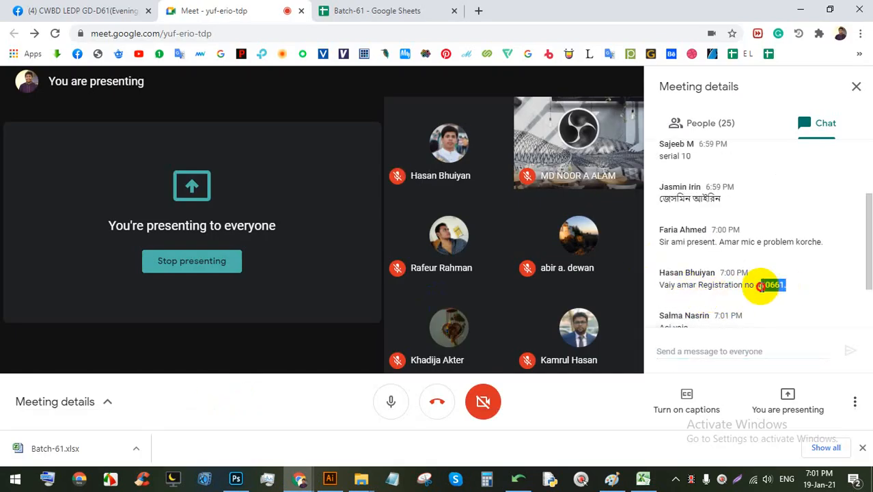
right_click(775, 286)
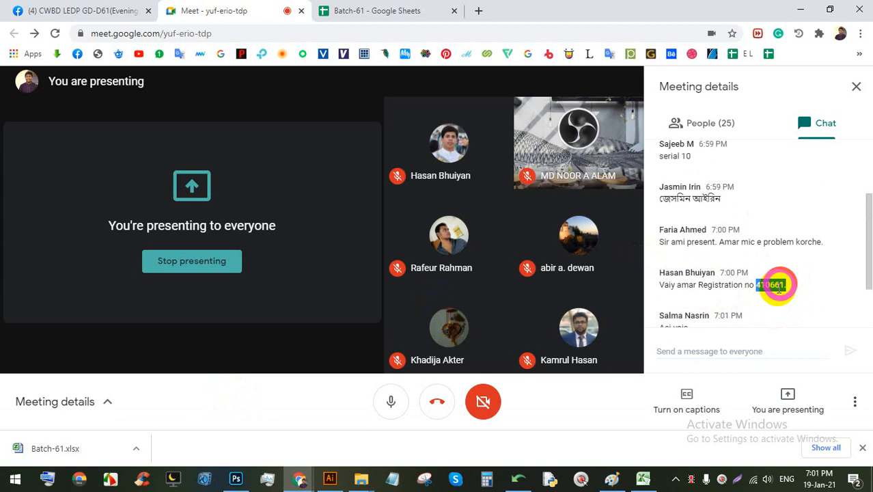
left_click(782, 287)
left_click_drag(758, 284, 750, 284)
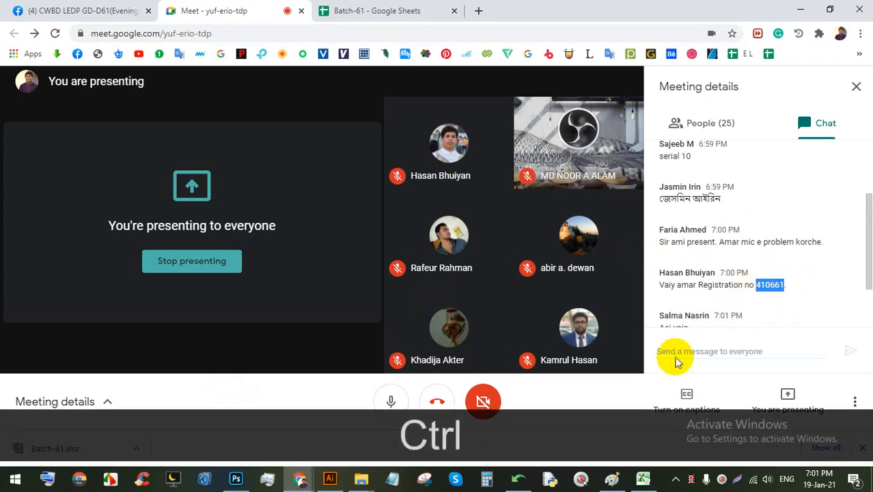
key("ctrl+c")
Step: Paste the copied registration number into A28 and save the workbook
left_click(642, 478)
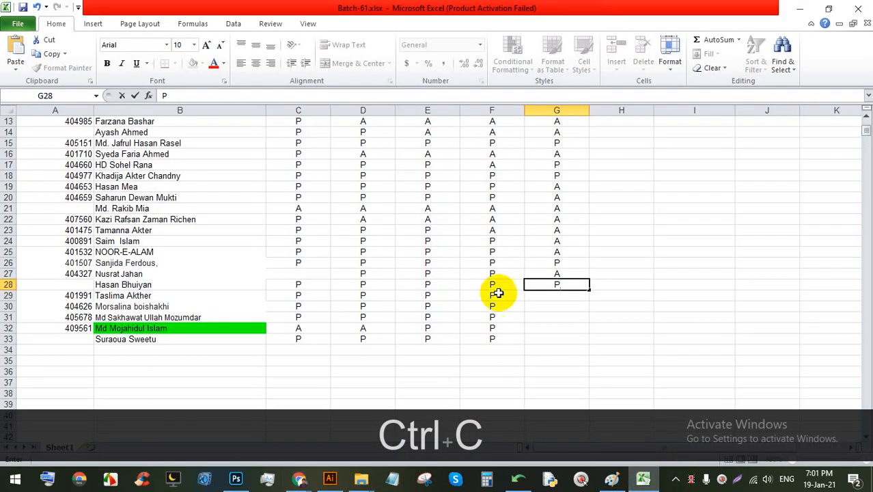
left_click(72, 284)
key("ctrl+v")
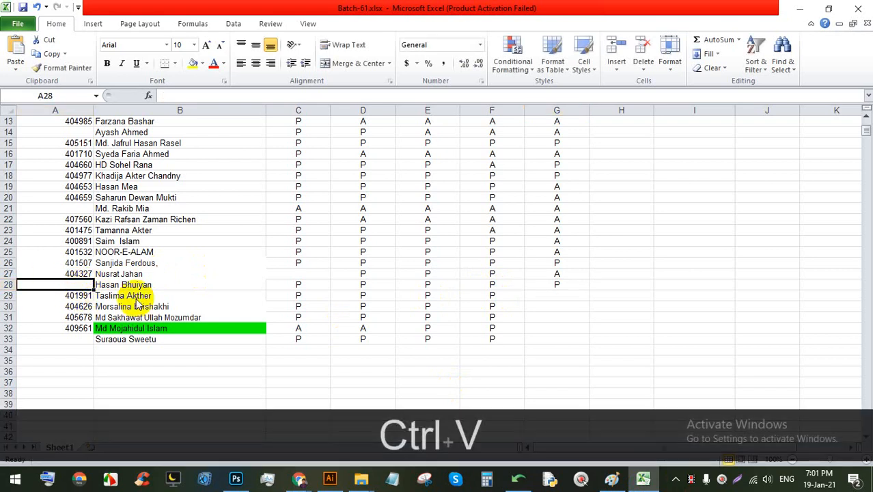
left_click(566, 294)
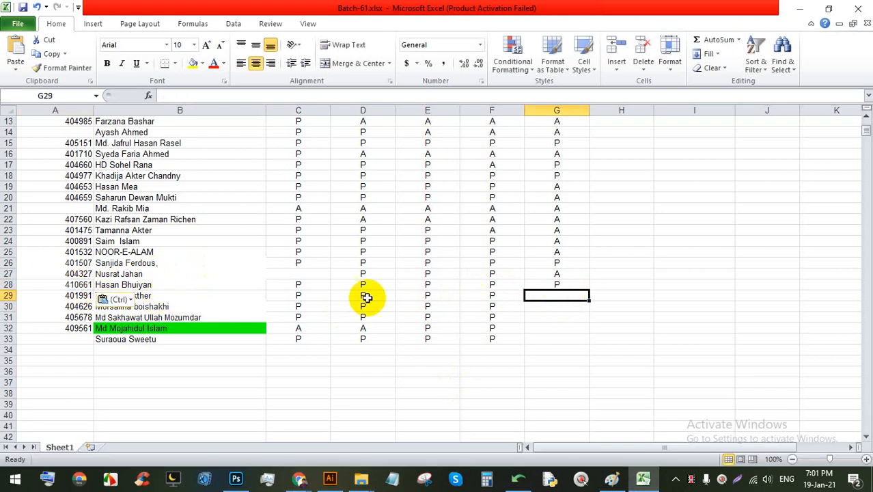
left_click(167, 305)
scroll(191, 298, "down", 2)
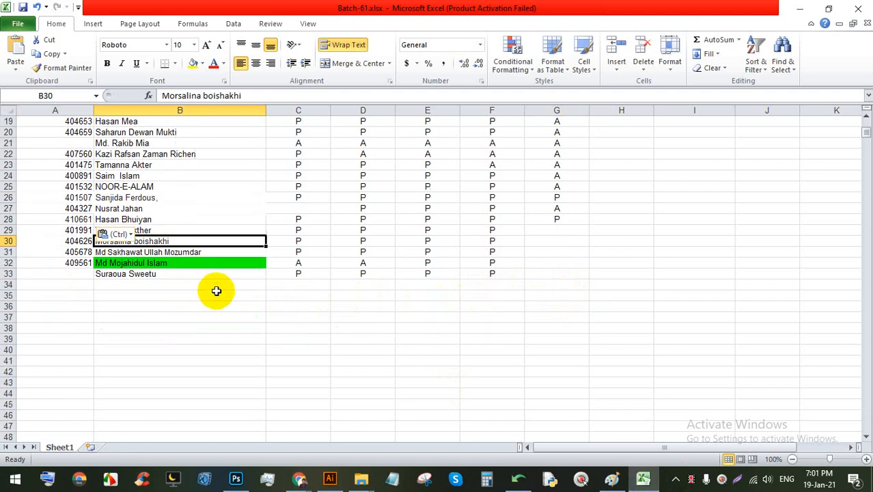
left_click(578, 247)
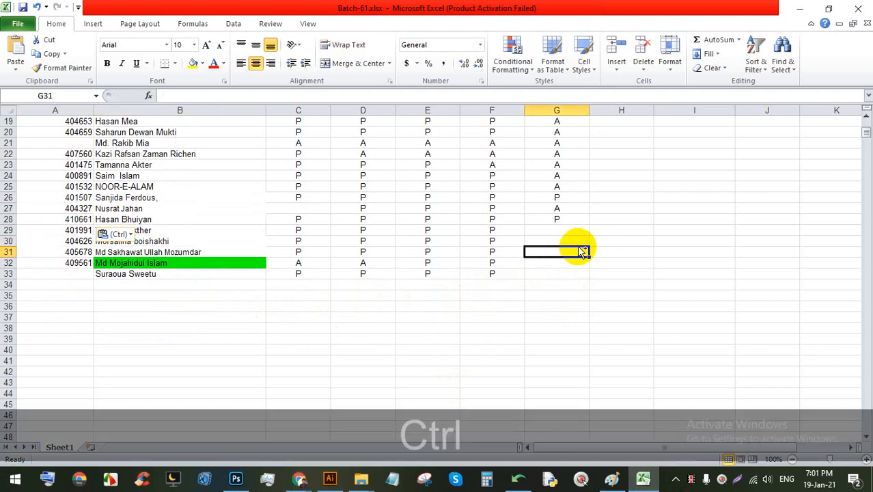
key("ctrl+s")
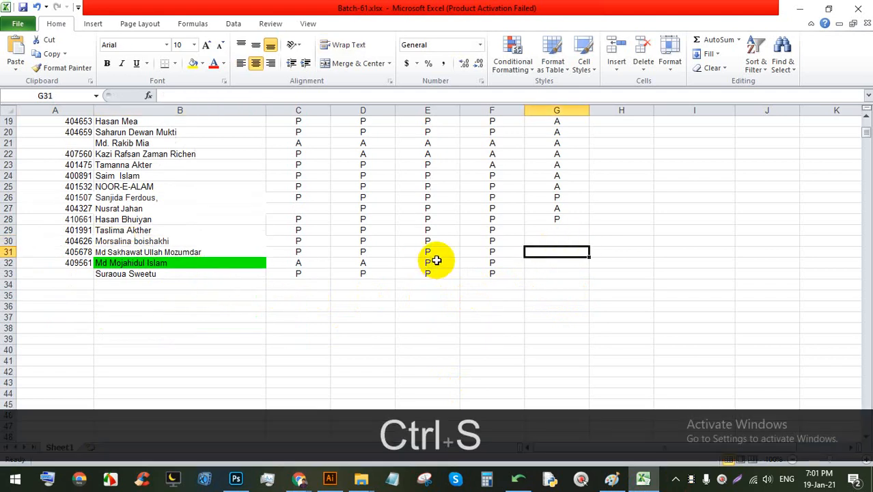
Step: Fill the P mark down from G28 into G29 and G30
left_click(575, 229)
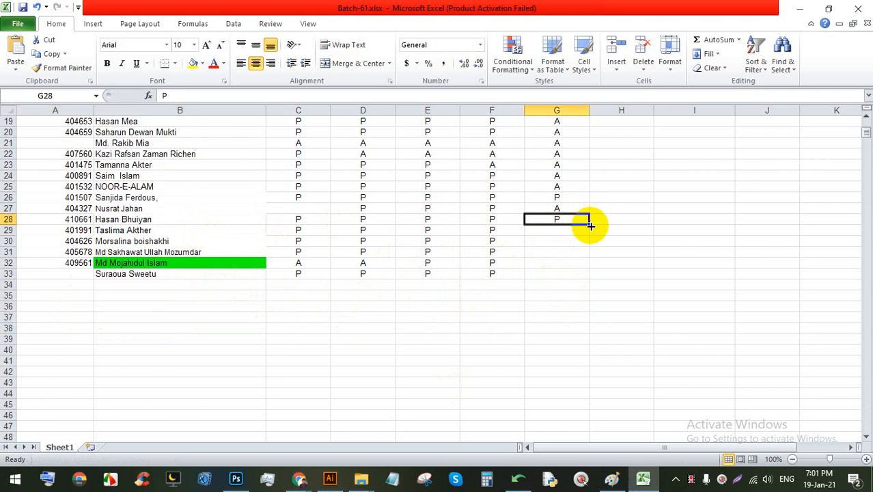
left_click(583, 221)
left_click_drag(587, 224, 589, 232)
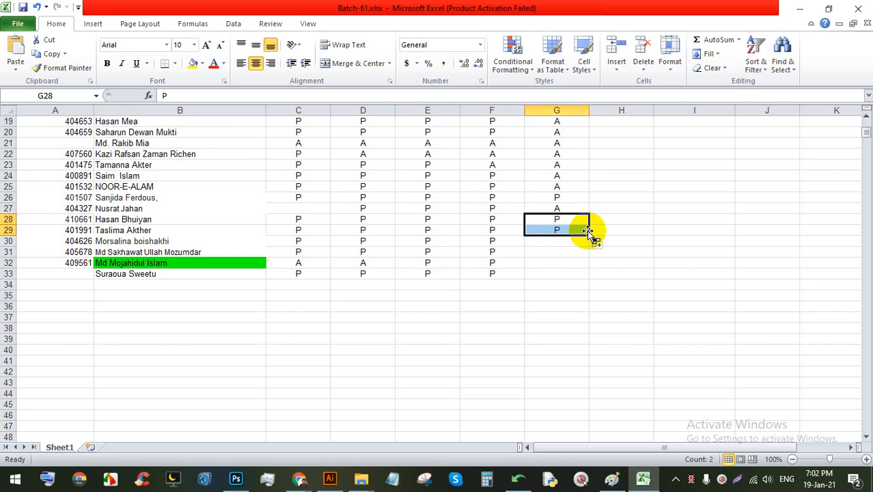
left_click(570, 239)
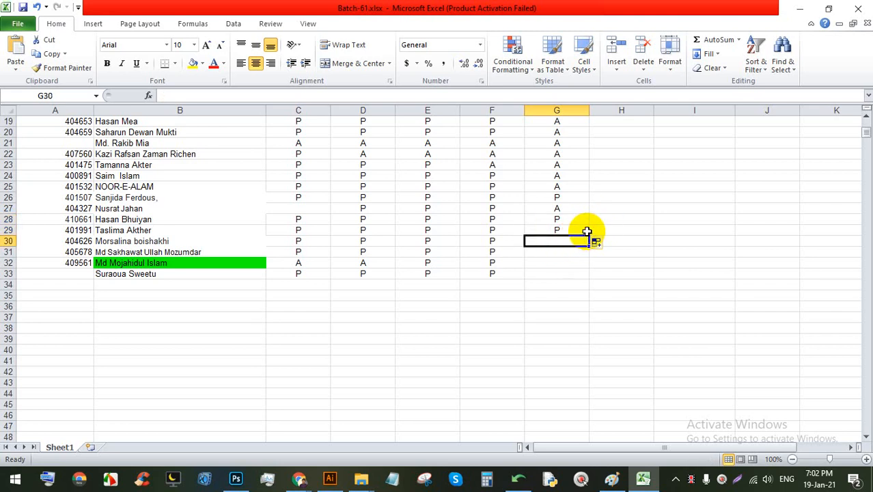
left_click(584, 229)
left_click_drag(587, 232, 589, 241)
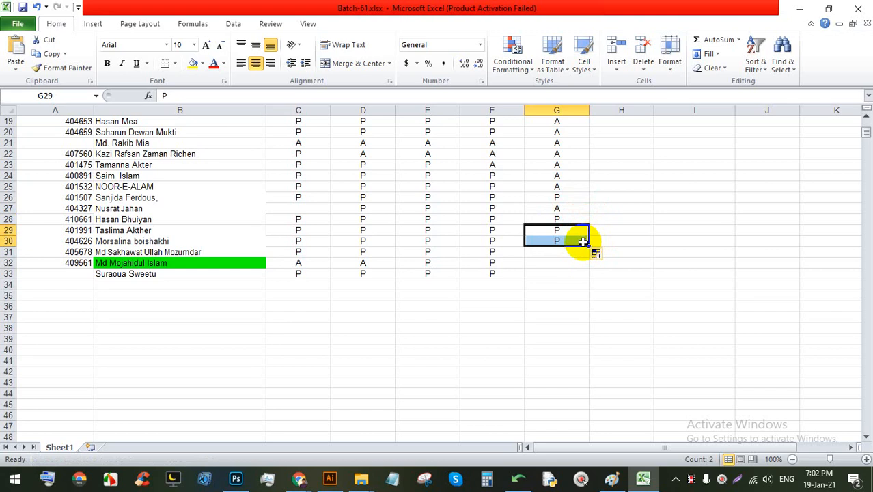
Step: Enter A as the mark in G31
left_click(561, 250)
left_click(583, 242)
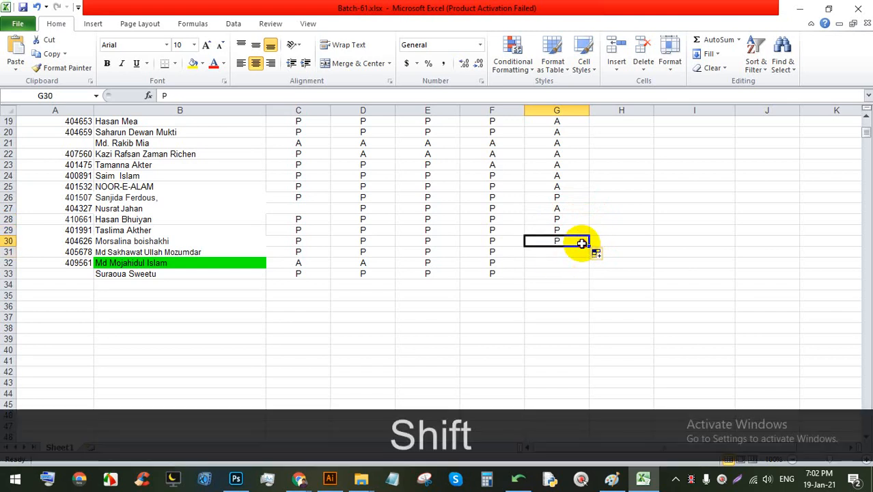
left_click(581, 251)
type("A")
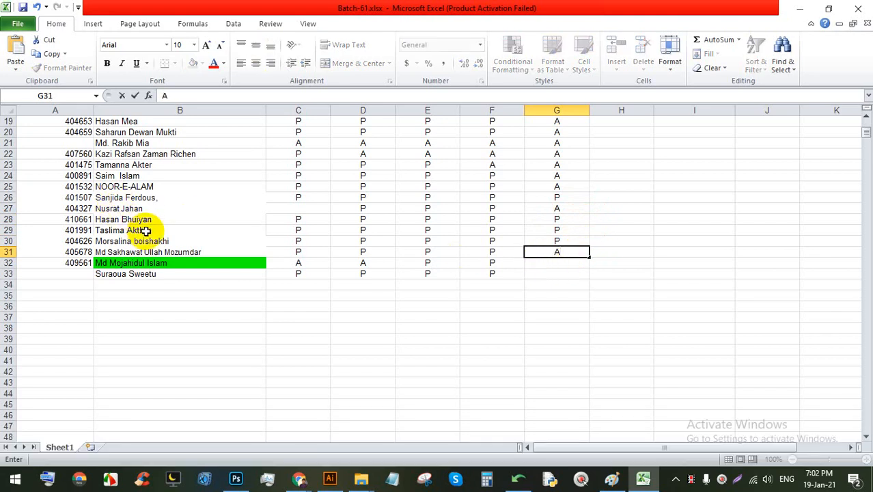
scroll(151, 238, "up", 2)
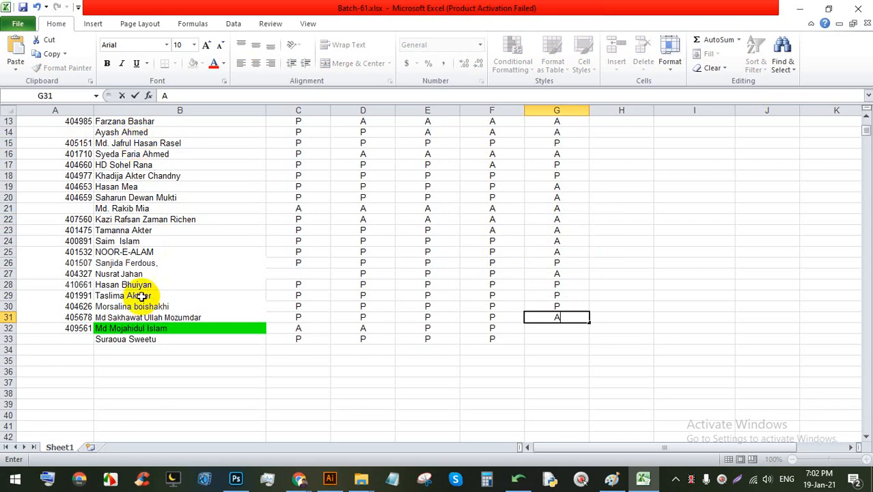
left_click(555, 295)
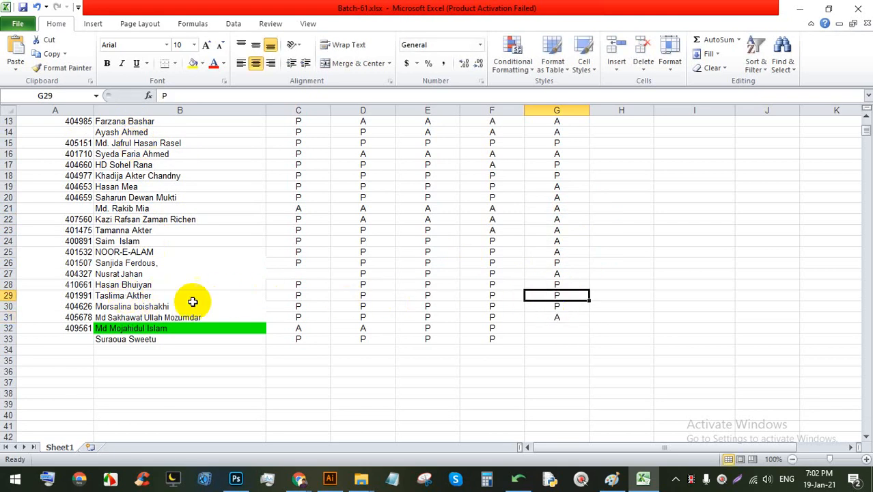
Step: Enter P in G32, fill it down into G33, and save the workbook
left_click(560, 326)
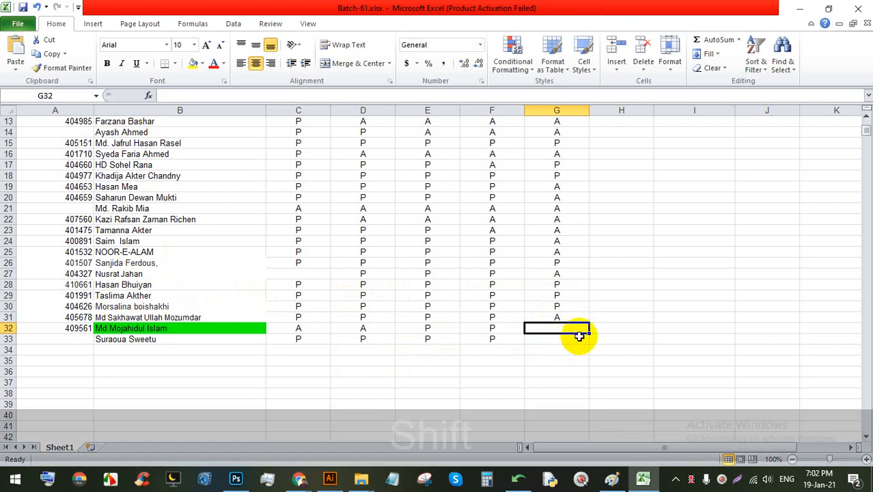
type("P")
scroll(335, 170, "down", 1)
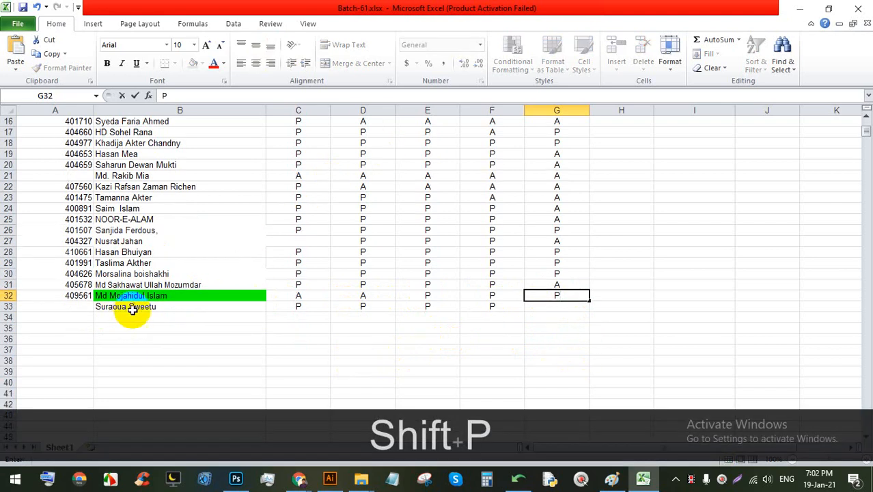
left_click(560, 308)
left_click(576, 294)
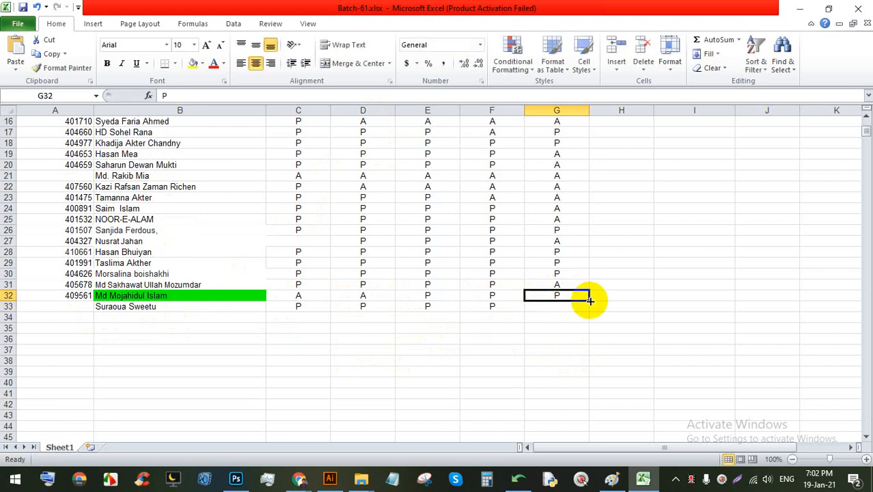
left_click_drag(588, 301, 585, 311)
key("ctrl+s")
key("ctrl+s")
key("ctrl+s")
key("ctrl+s")
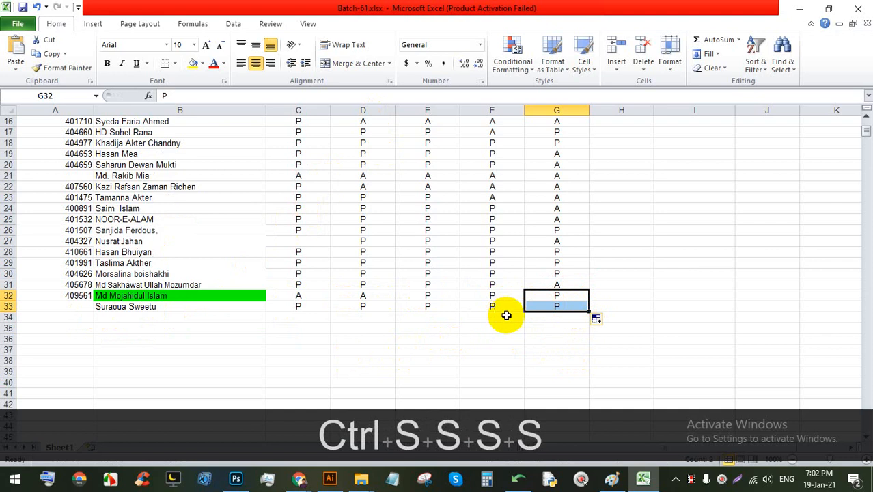
Step: Review the column G marks from G28 up to G4, and the last student name in B33
left_click(558, 251)
left_click(559, 232)
left_click(564, 132)
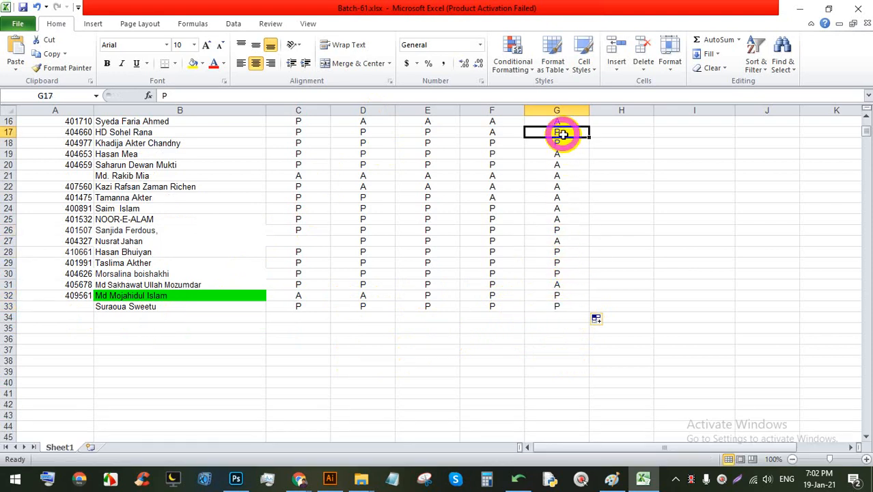
scroll(576, 190, "up", 2)
scroll(577, 225, "up", 2)
left_click(559, 240)
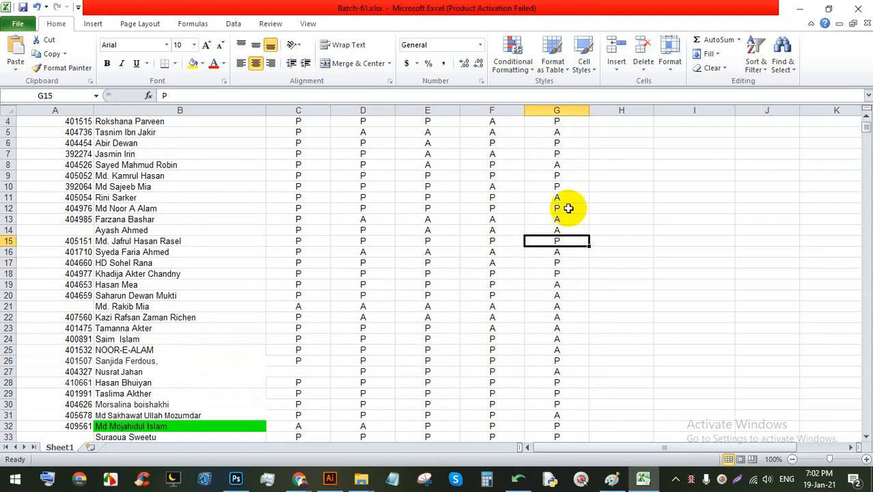
left_click(560, 208)
left_click(561, 187)
left_click(559, 176)
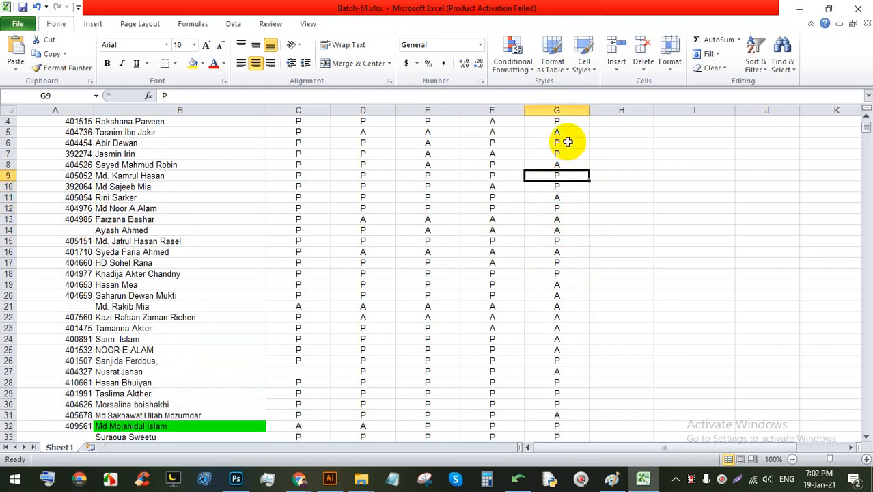
left_click(560, 123)
scroll(573, 258, "up", 1)
scroll(423, 306, "down", 5)
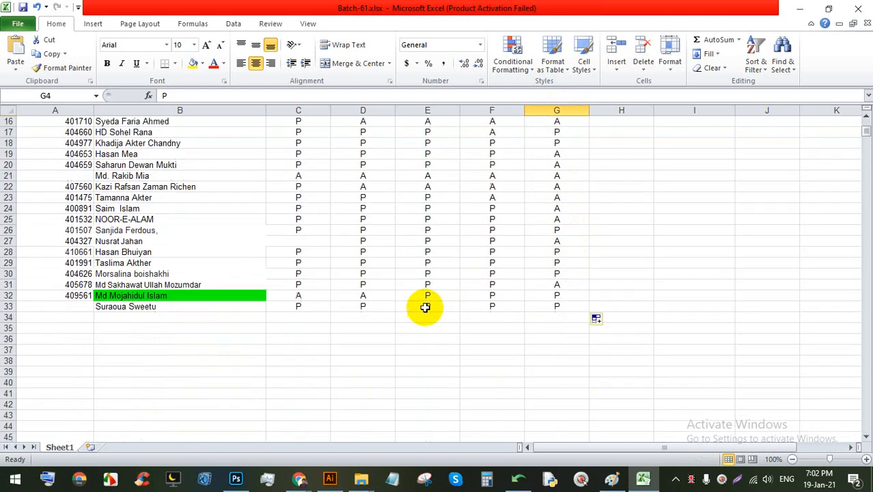
left_click(116, 306)
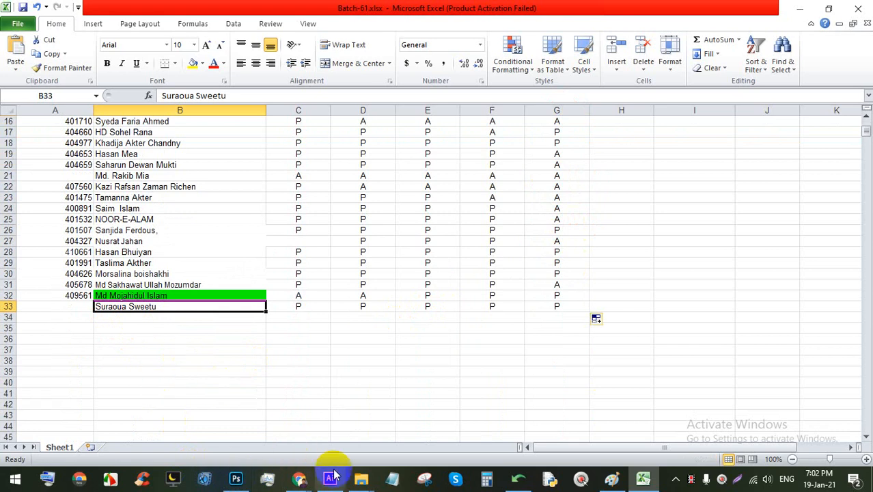
Step: Write the participant's full name in the Meet chat box and copy it
mouse_move(298, 476)
left_click(232, 447)
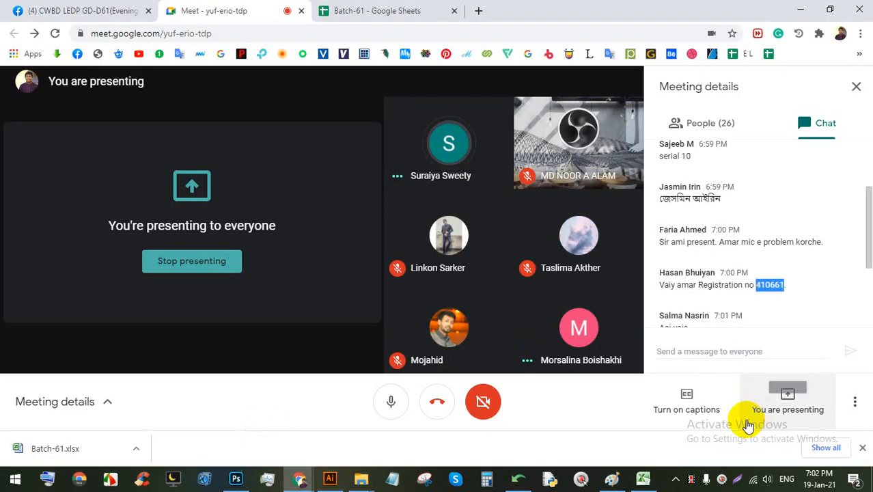
left_click(742, 351)
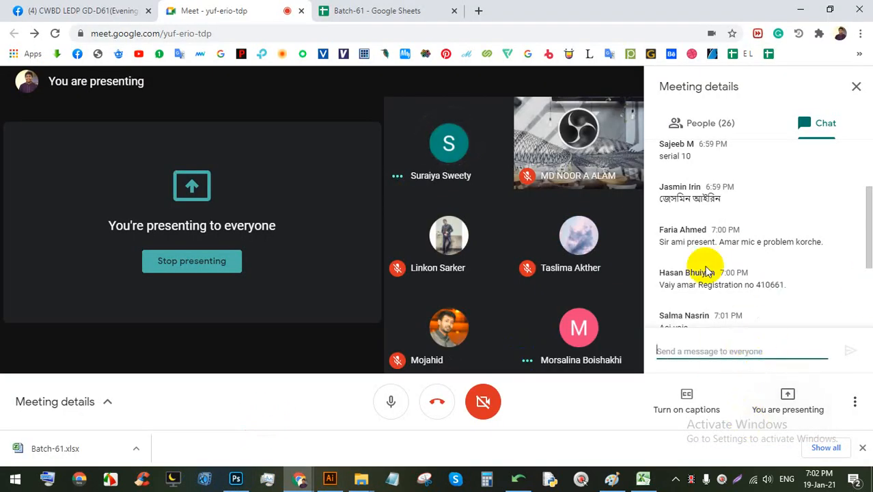
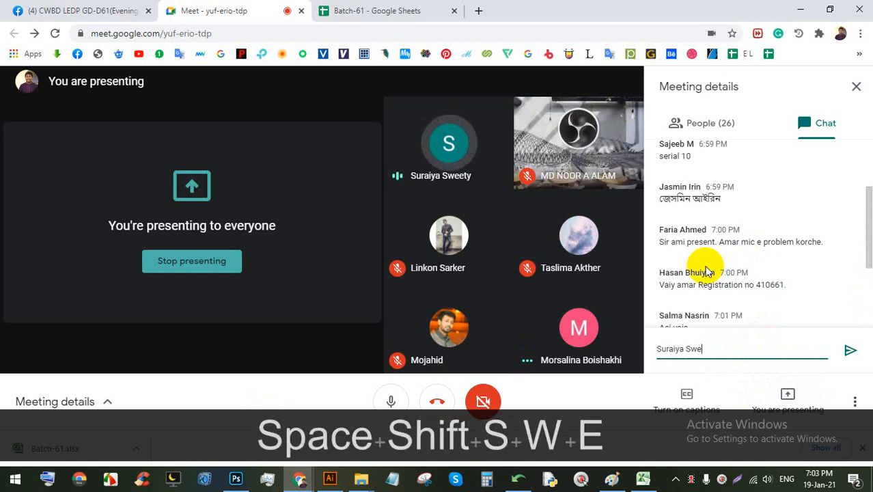
key("ctrl+shift+Left")
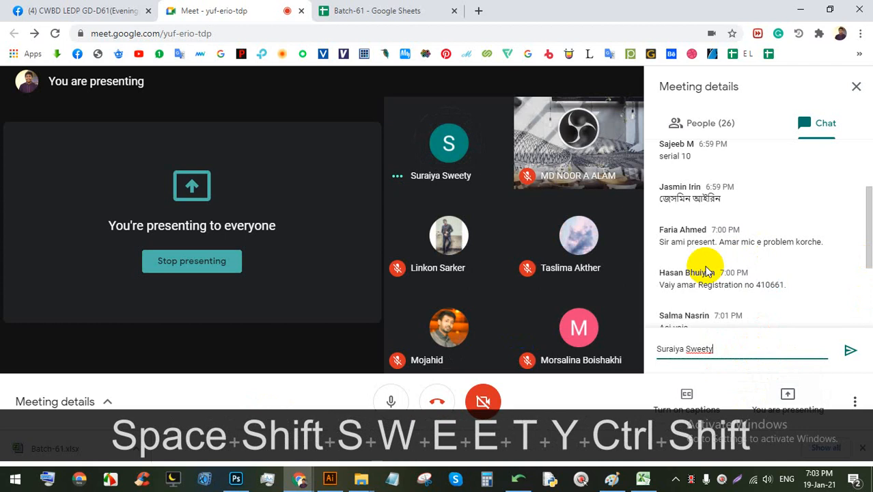
key("ctrl+c")
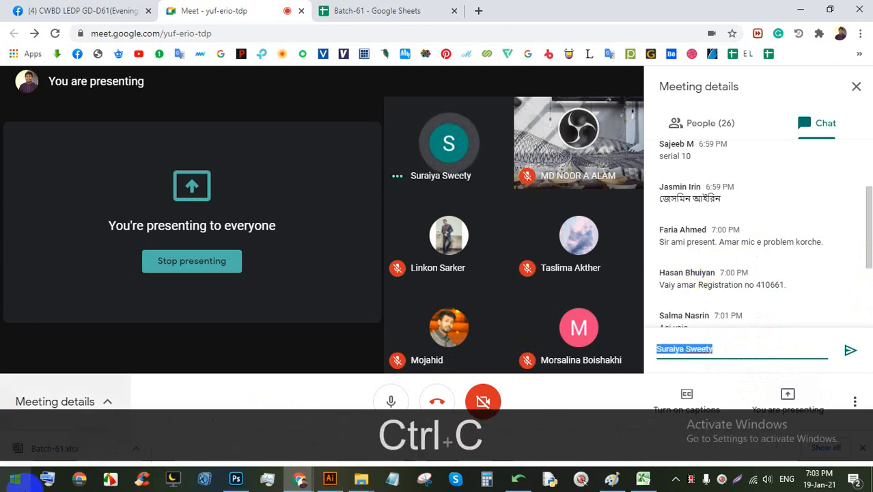
left_click(643, 478)
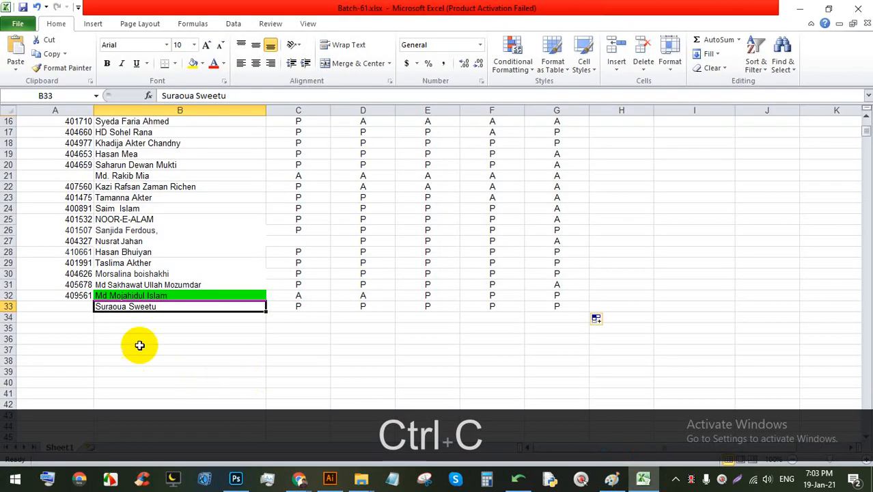
Step: Paste the corrected name into B33, save, and bring the Meet window forward
key("ctrl+v")
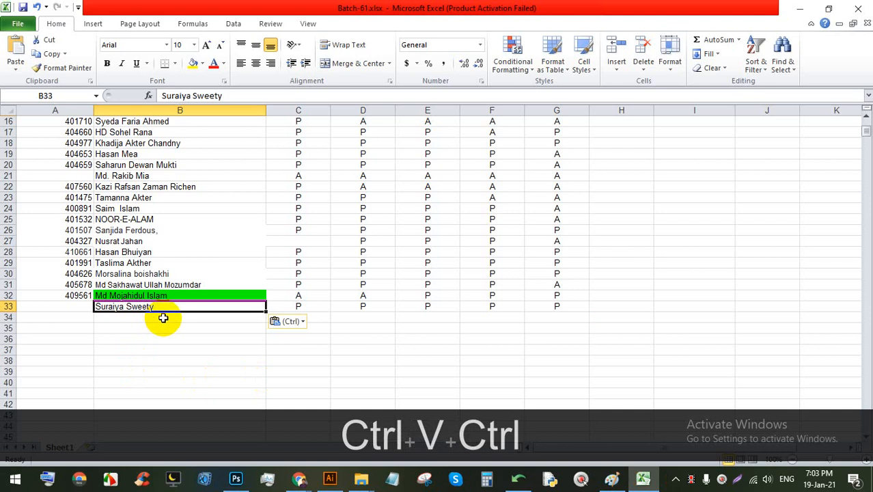
key("ctrl+s")
key("ctrl+s")
key("ctrl+s")
key("ctrl+s")
key("ctrl+s")
key("ctrl+s")
key("ctrl+s")
key("ctrl+s")
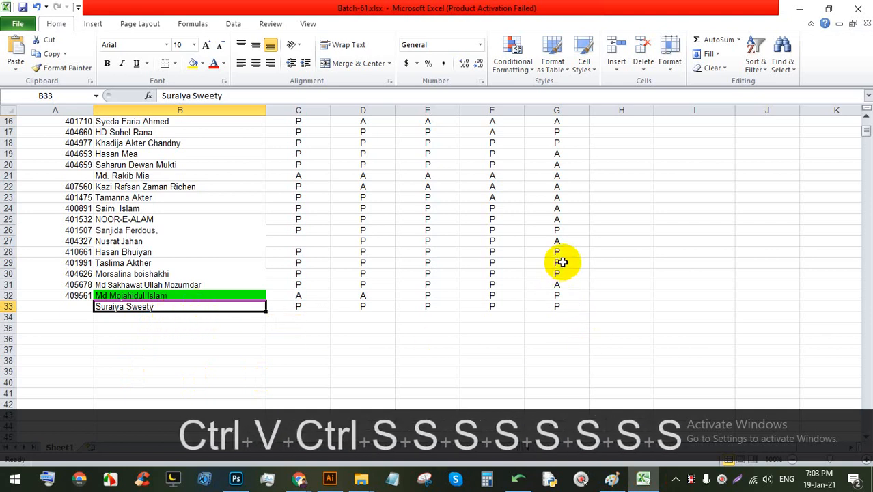
left_click(297, 478)
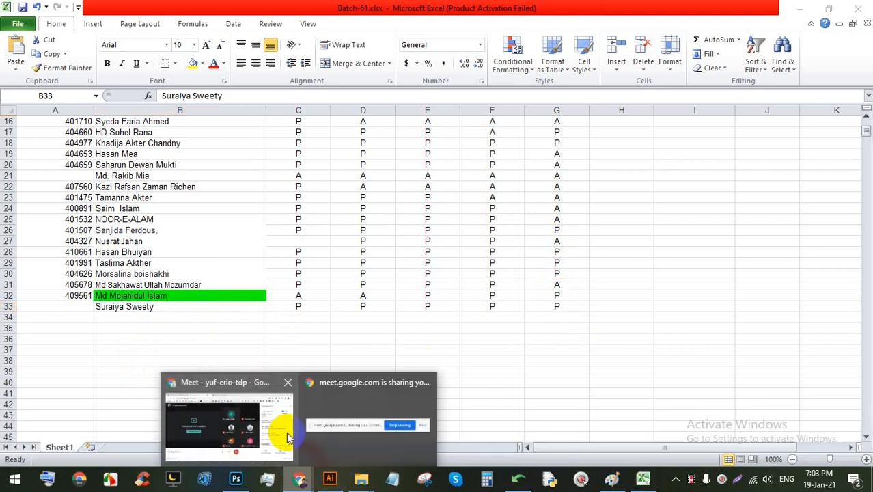
left_click(288, 437)
Step: Share your entire screen with the meeting, dismiss the sharing notice, and switch to Illustrator
left_click(785, 400)
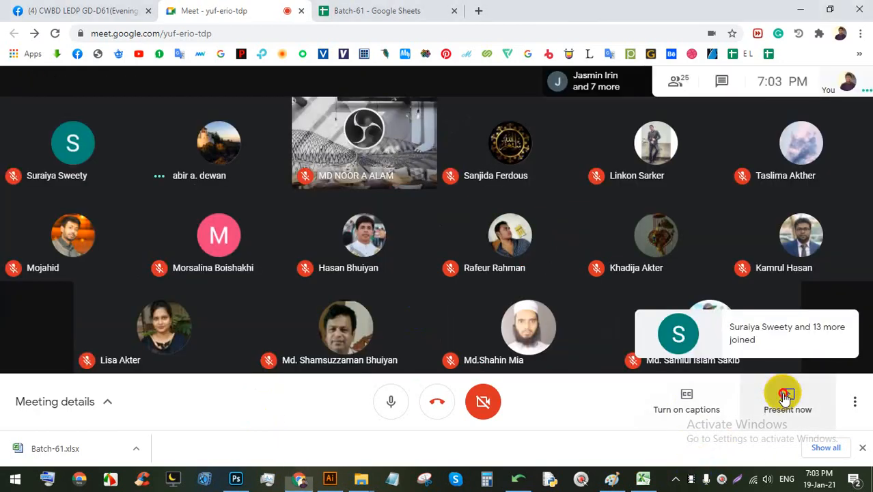
left_click(749, 296)
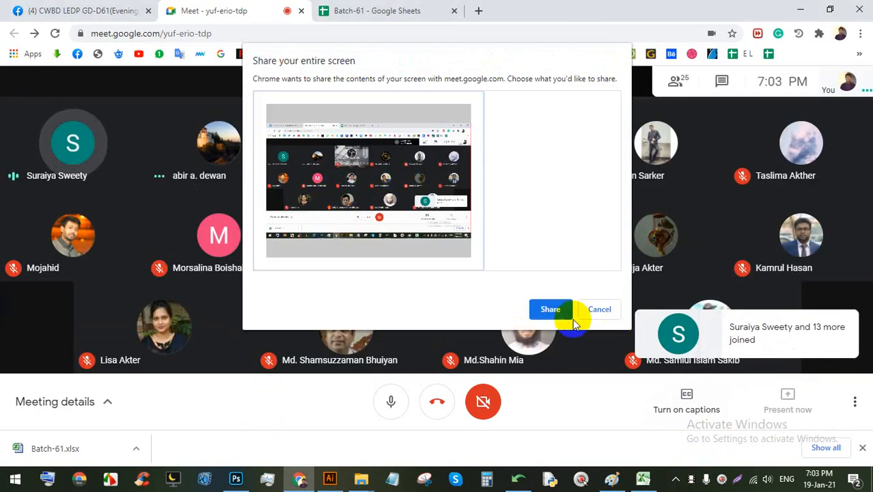
left_click(567, 314)
left_click(553, 446)
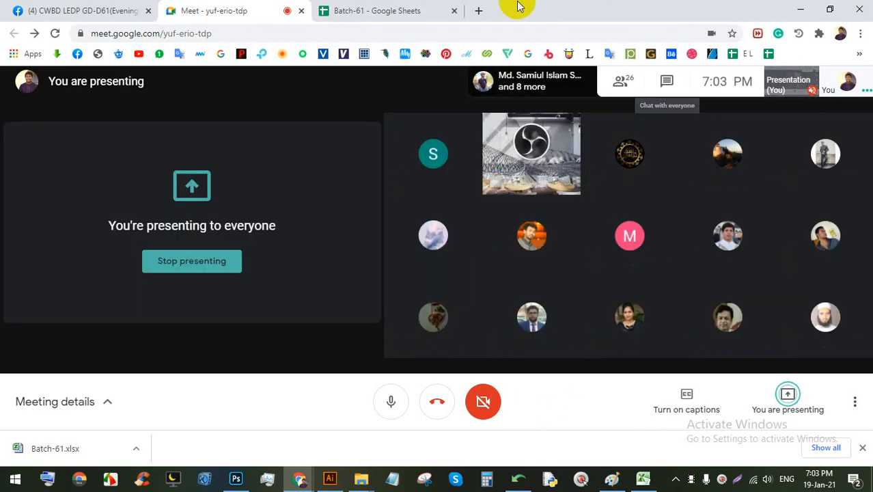
left_click(330, 478)
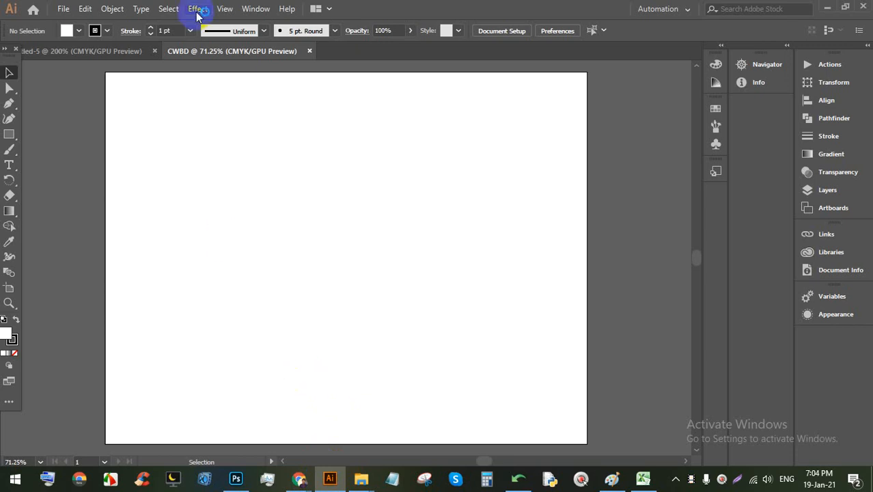
Step: Close the Untitled-5 document so only CWBD stays open
left_click(154, 51)
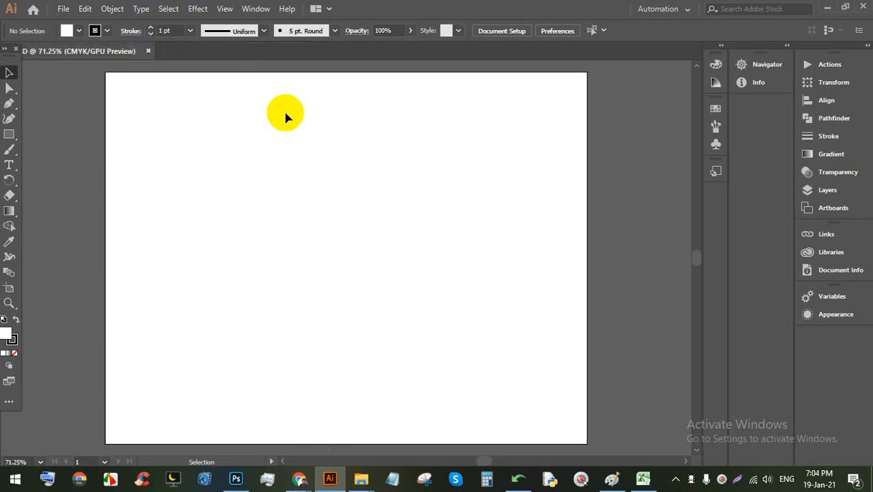
mouse_move(294, 472)
left_click(239, 403)
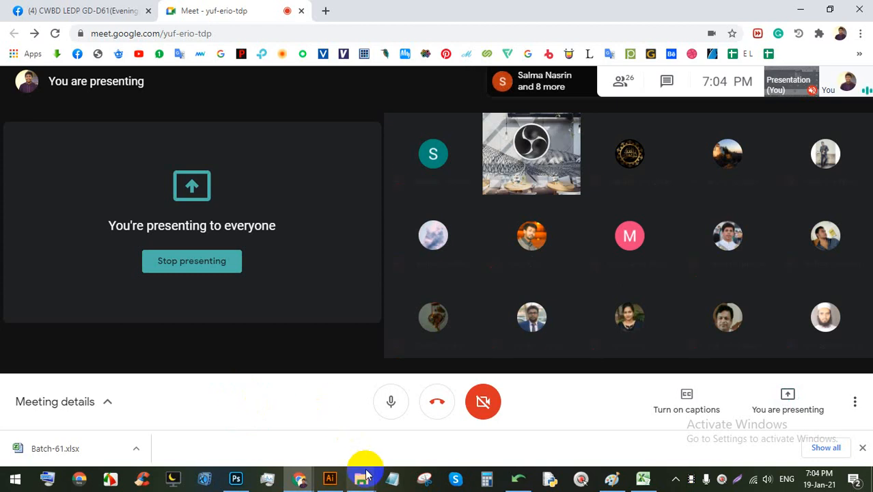
left_click(330, 478)
scroll(351, 210, "down", 2)
scroll(383, 247, "up", 1)
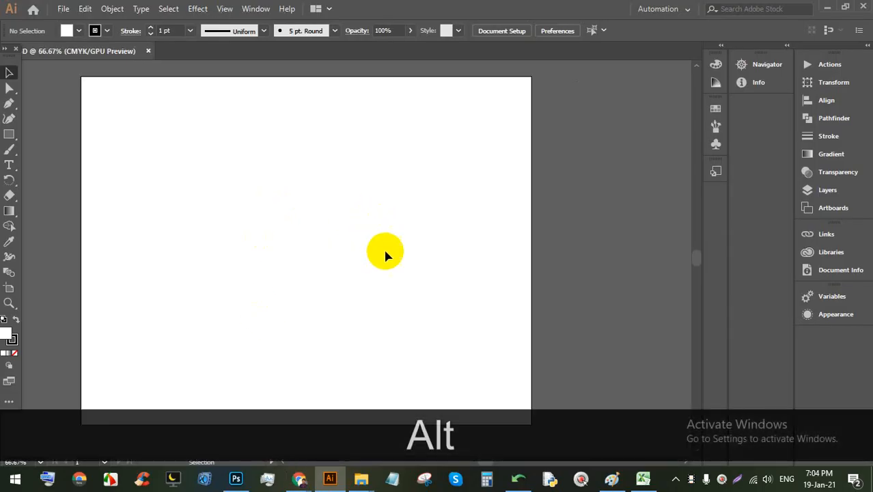
Step: Nudge the artboard up and left, and show the Tools panel in two columns
mouse_move(385, 254)
left_mouse_down()
mouse_move(370, 226)
mouse_move(374, 261)
mouse_move(375, 242)
left_mouse_up()
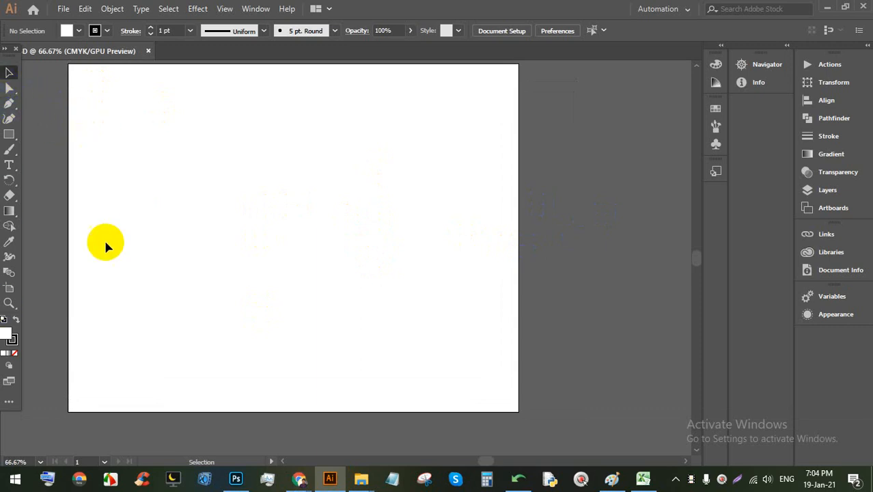
left_click(11, 383)
left_click(4, 50)
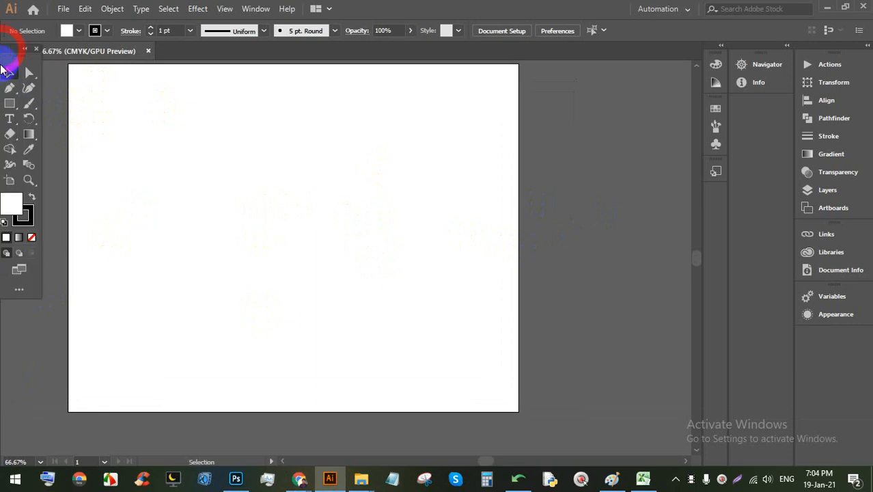
Step: Set the All Tools drawer preset to Advanced, then close the drawer
left_click(17, 292)
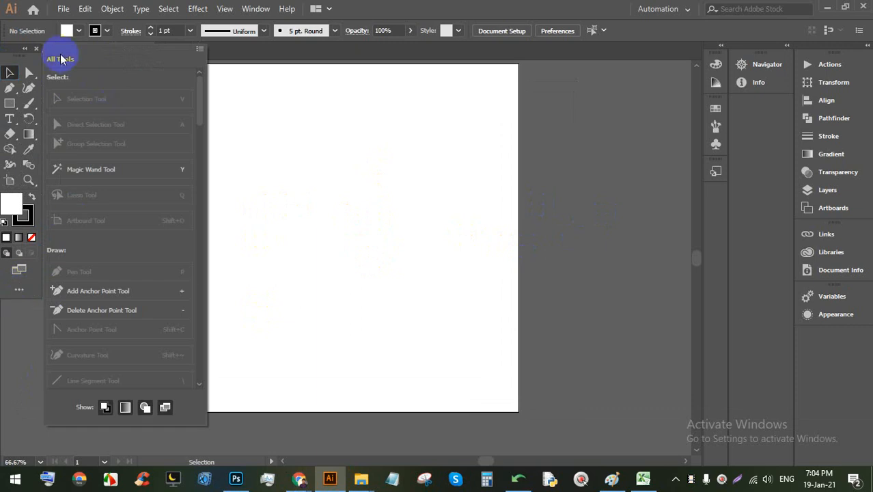
left_click(200, 49)
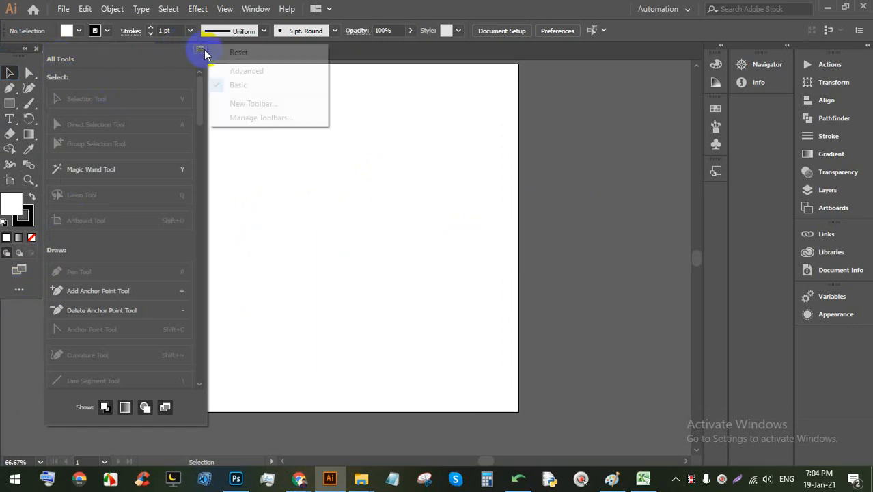
left_click(252, 72)
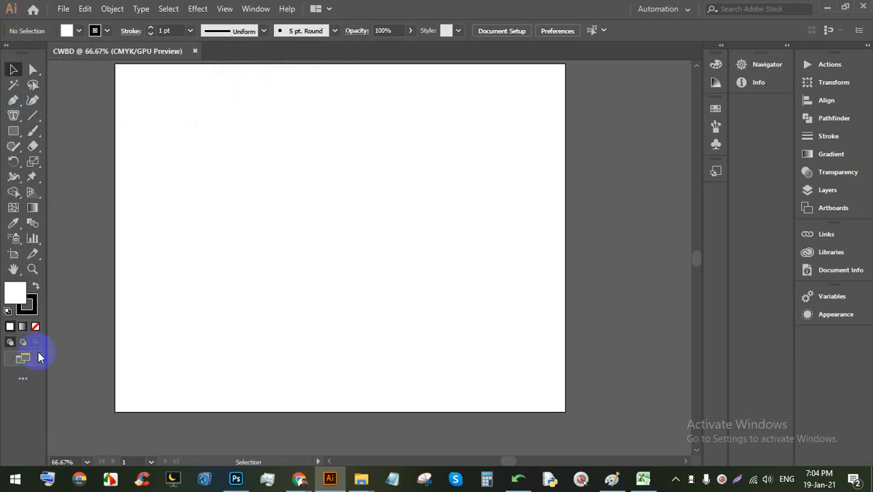
left_click(23, 377)
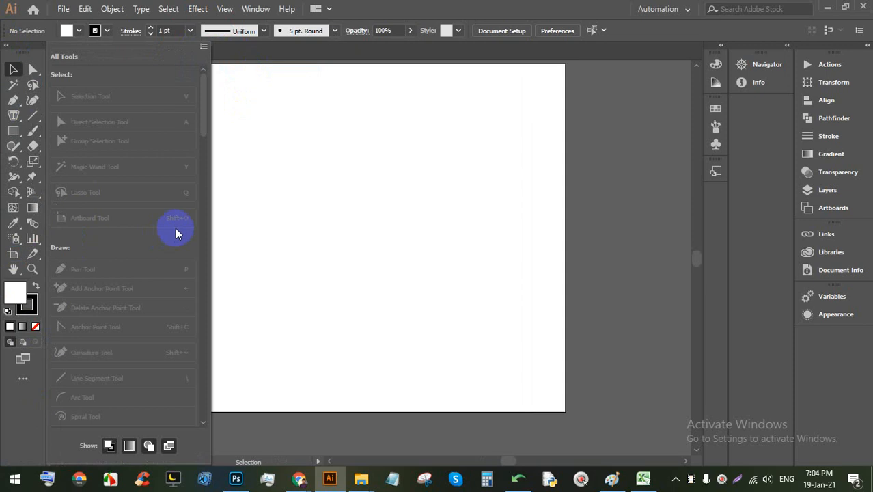
left_click(222, 218)
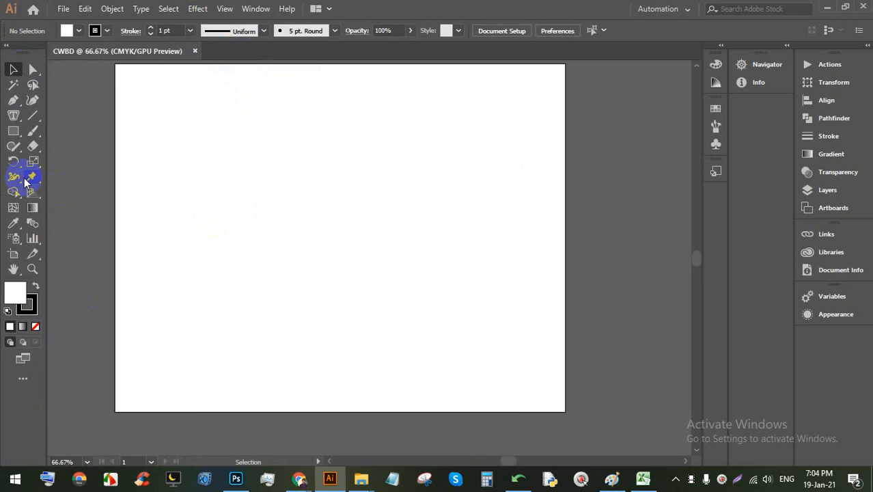
key("Print")
left_click_drag(733, 437, 740, 442)
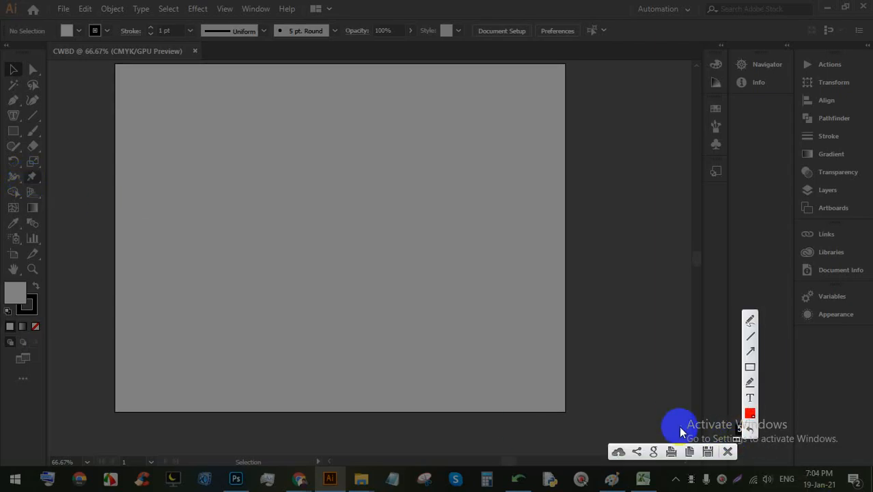
left_click_drag(681, 414, 0, 0)
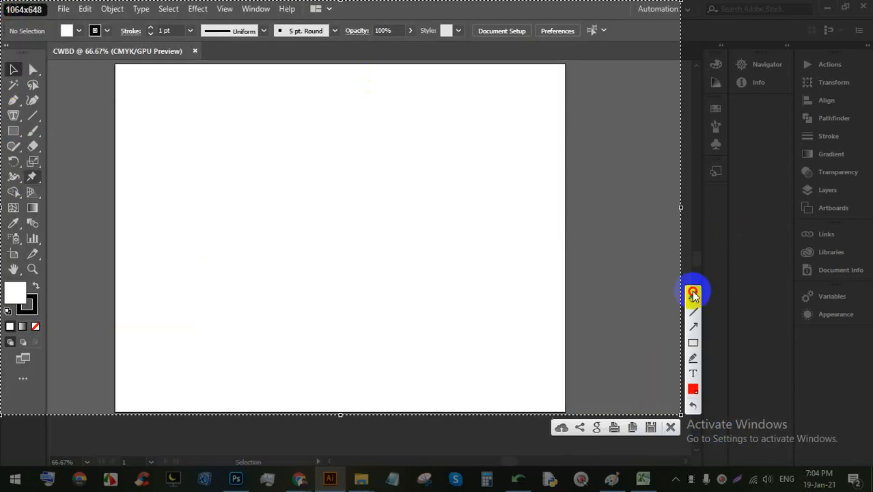
left_click(692, 294)
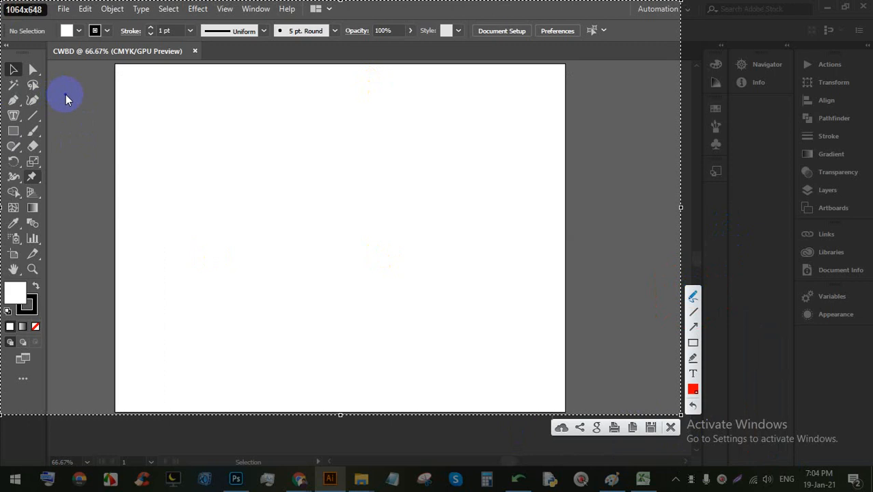
mouse_move(4, 96)
left_mouse_down()
mouse_move(42, 79)
mouse_move(31, 48)
mouse_move(9, 43)
mouse_move(13, 91)
left_mouse_up()
key("ctrl+z")
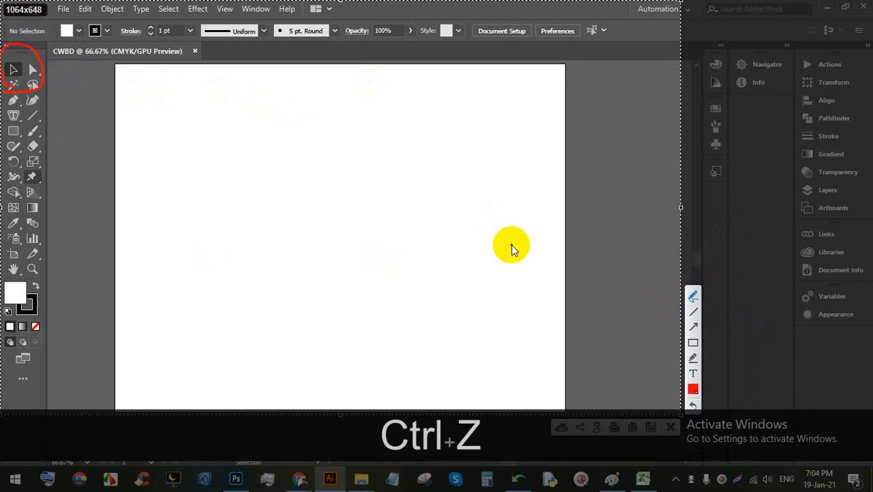
left_click(701, 348)
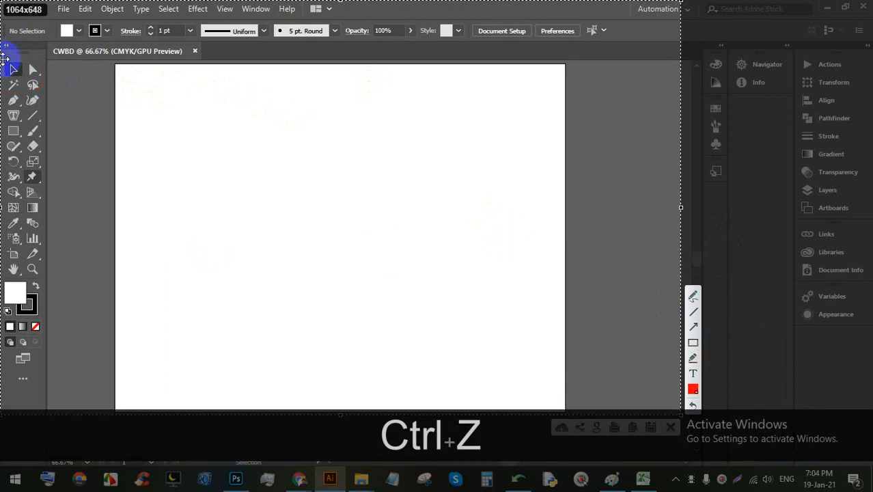
left_click(693, 342)
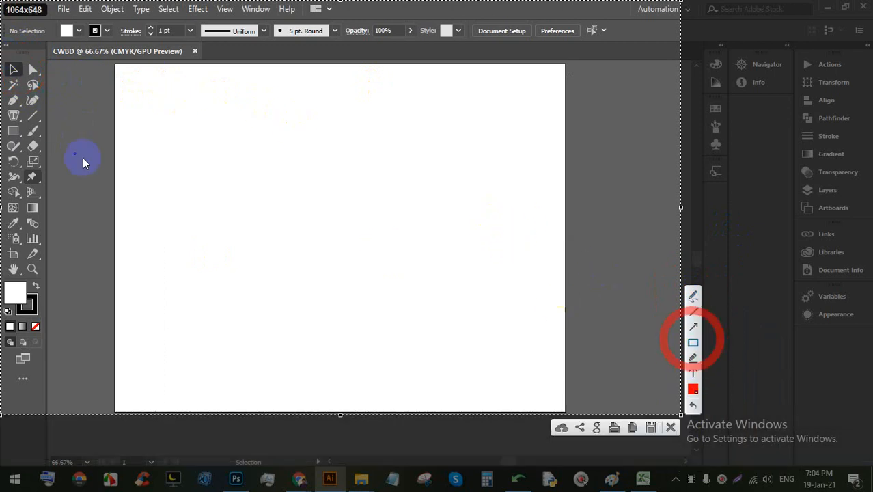
mouse_move(46, 90)
left_mouse_down()
mouse_move(9, 74)
mouse_move(2, 47)
left_mouse_up()
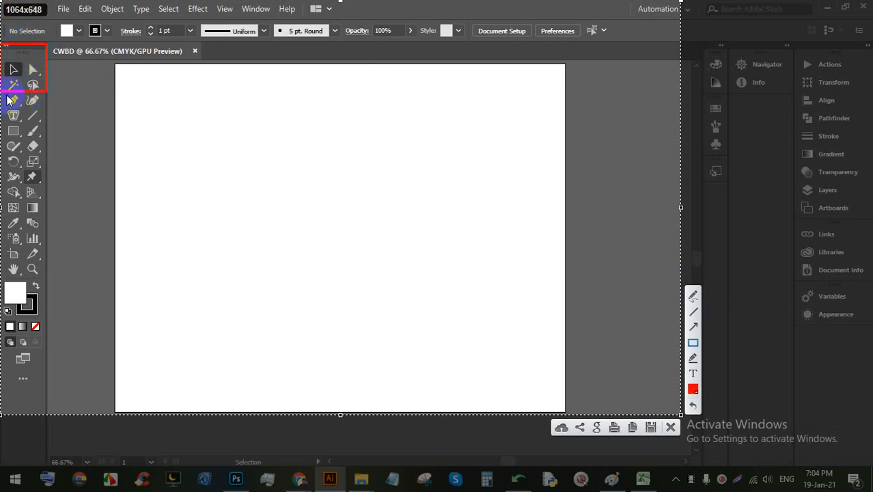
mouse_move(10, 99)
left_mouse_down()
mouse_move(37, 111)
mouse_move(38, 132)
left_mouse_up()
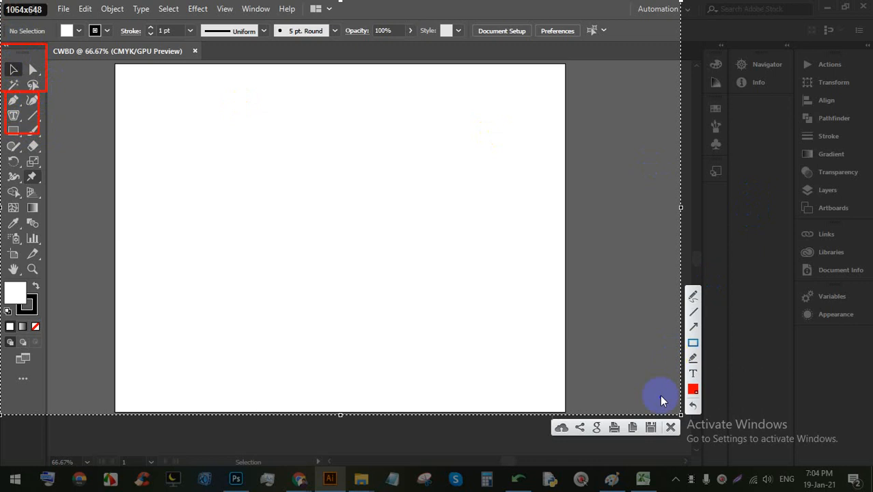
left_click(672, 427)
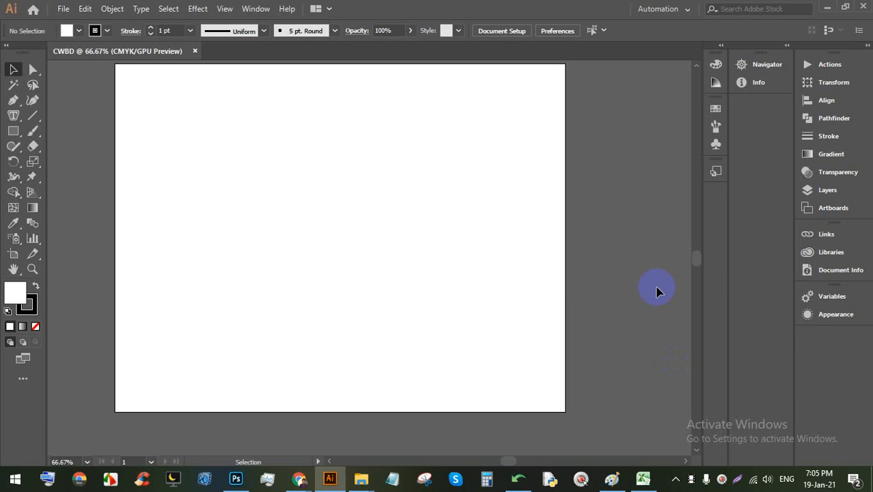
Step: Switch the tool set back to Basic and collapse the Tools panel to one column
scroll(428, 260, "up", 1)
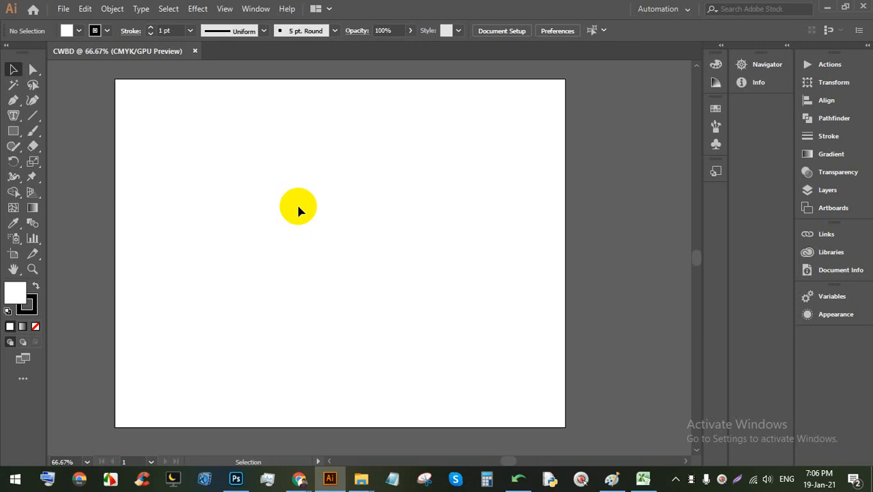
left_click(22, 377)
left_click(203, 46)
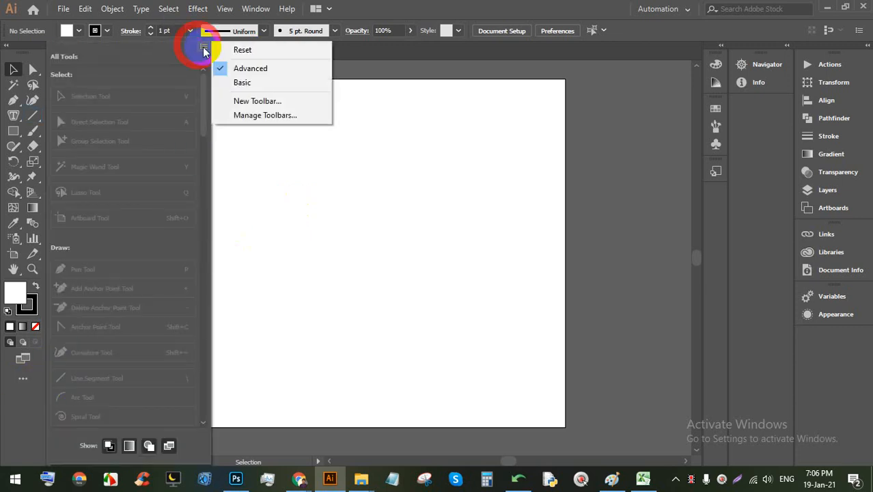
left_click(257, 81)
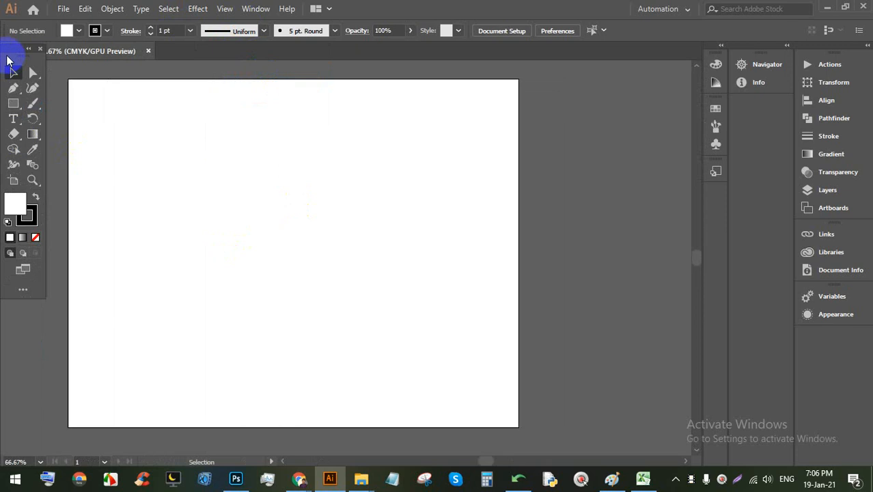
left_click(28, 51)
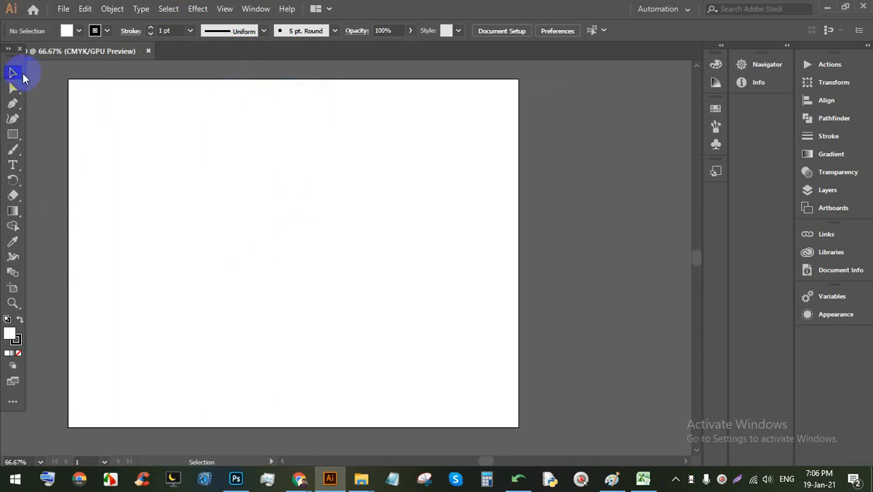
left_click(299, 475)
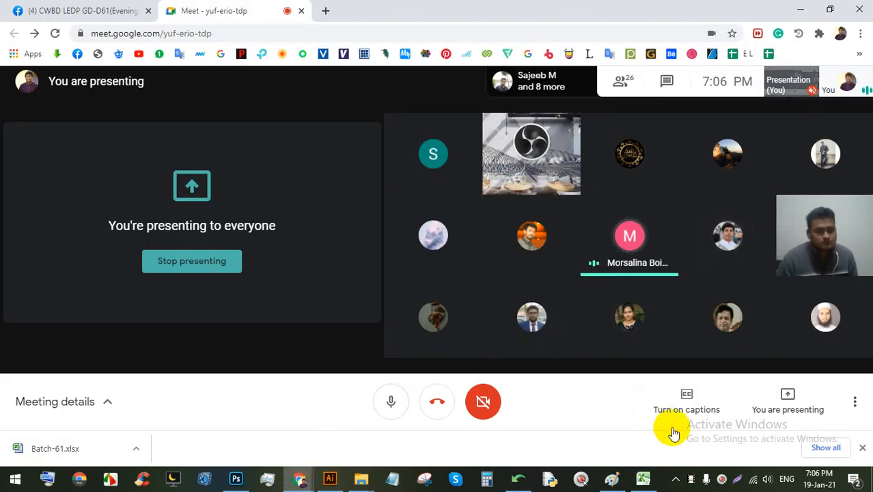
left_click(683, 394)
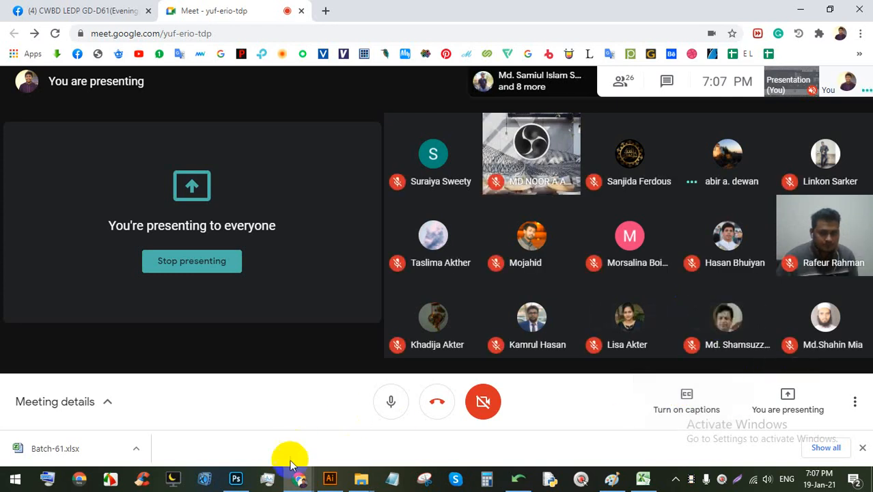
left_click(329, 478)
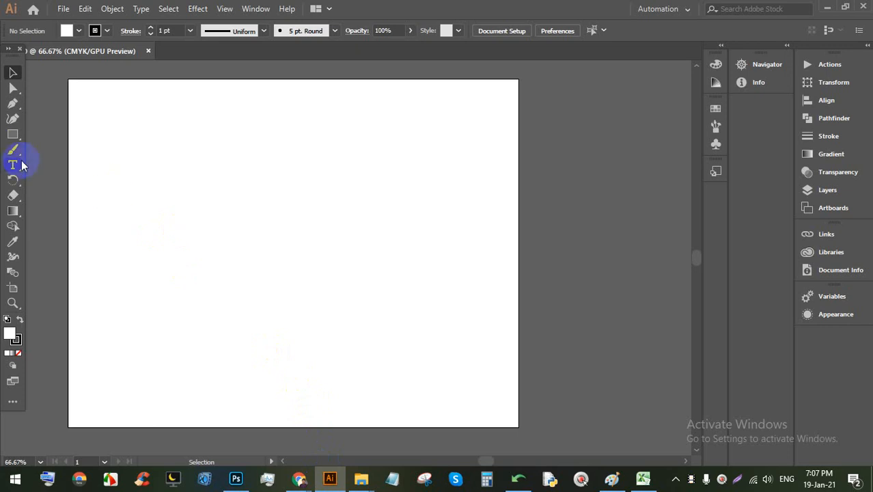
Step: Draw a rectangle on the artboard and give it a blue fill
left_click(25, 129)
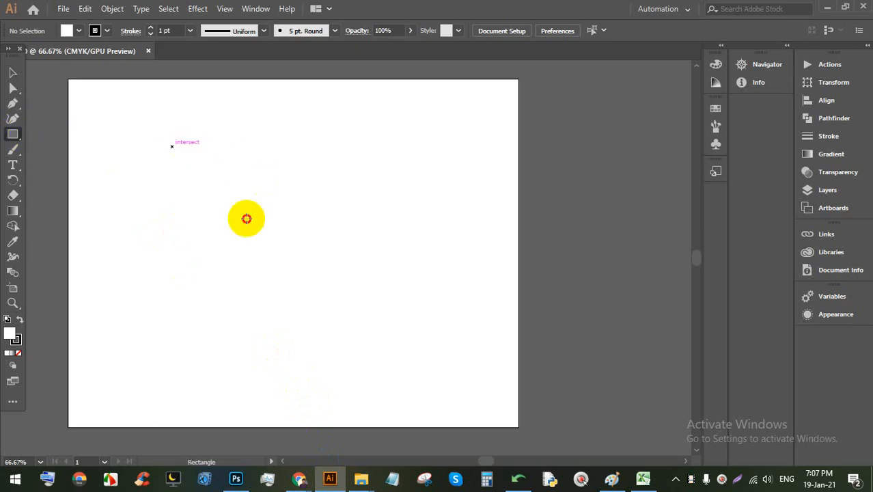
left_click_drag(172, 146, 373, 334)
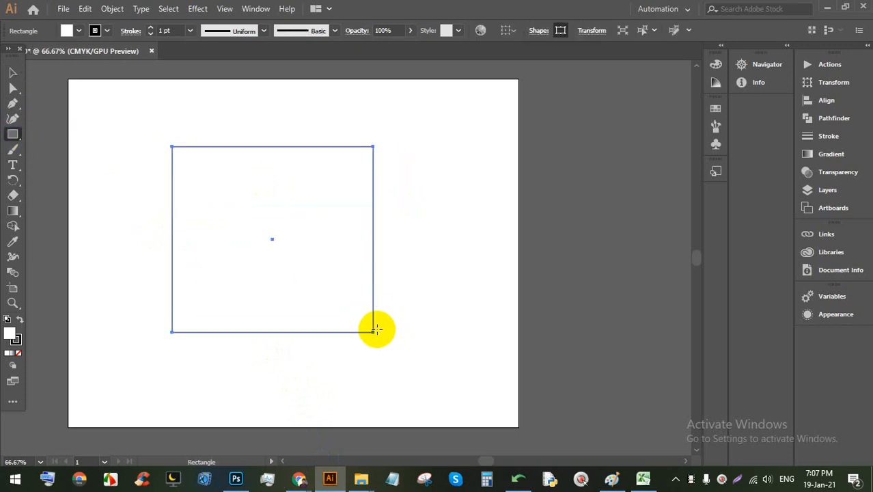
left_click(78, 30)
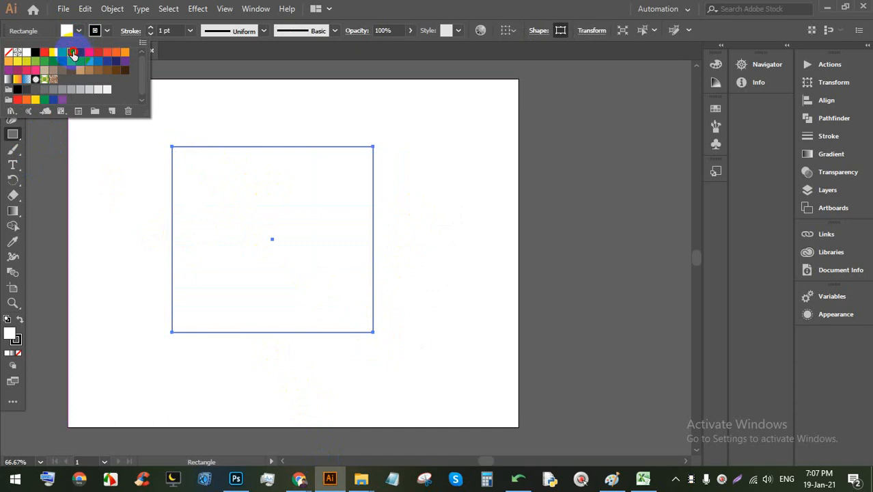
left_click(60, 55)
left_click(513, 6)
Step: Delete the blue rectangle and draw a new, smaller rectangle
left_click(12, 73)
left_click(272, 172)
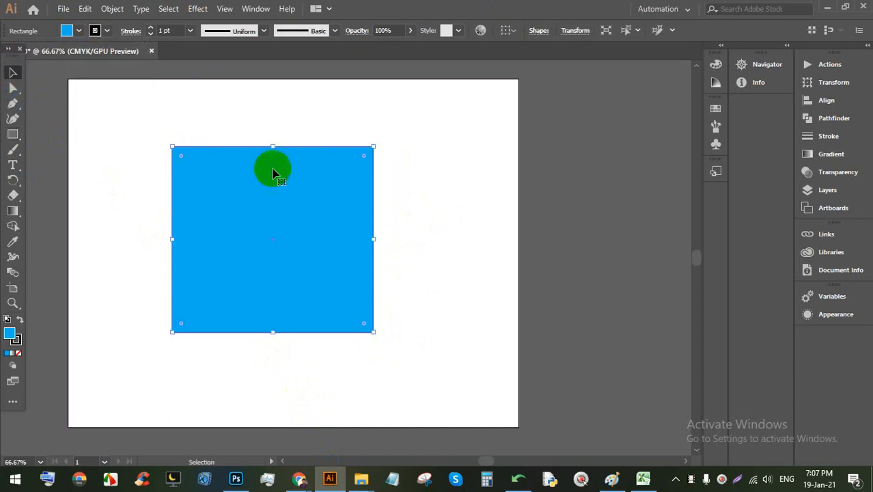
key("Delete")
key("BackSpace")
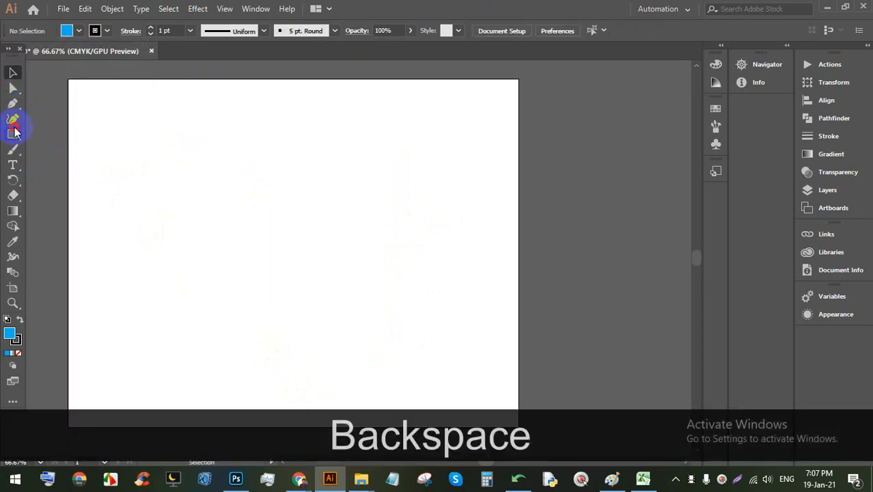
left_click(13, 131)
mouse_move(214, 165)
left_mouse_down()
mouse_move(251, 208)
mouse_move(325, 259)
left_mouse_up()
scroll(259, 182, "up", 1)
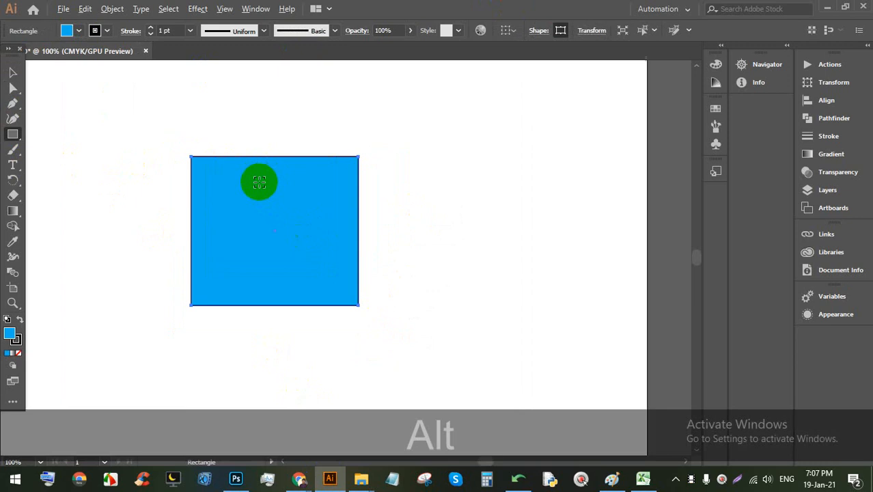
scroll(228, 183, "up", 1)
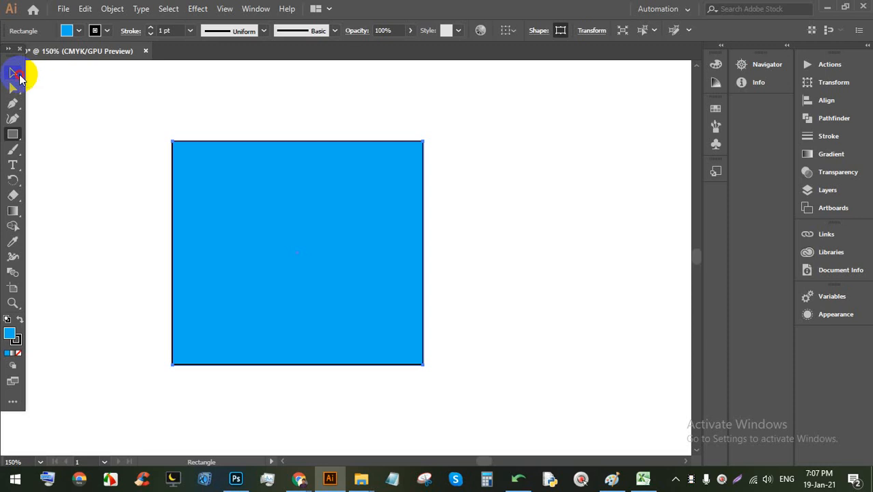
Step: Widen the rectangle to the right, raise its top edge, and place Lorem ipsum text beside it
left_click(18, 76)
left_click(245, 106)
left_click(246, 186)
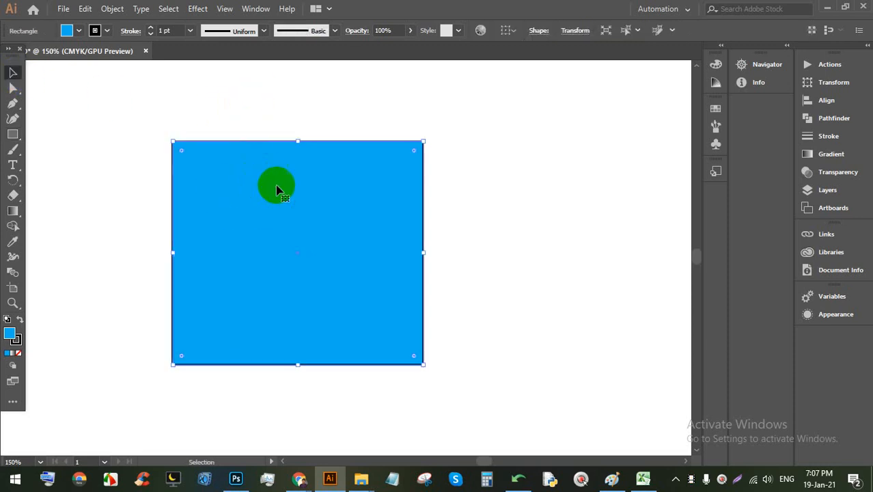
left_click_drag(423, 252, 541, 252)
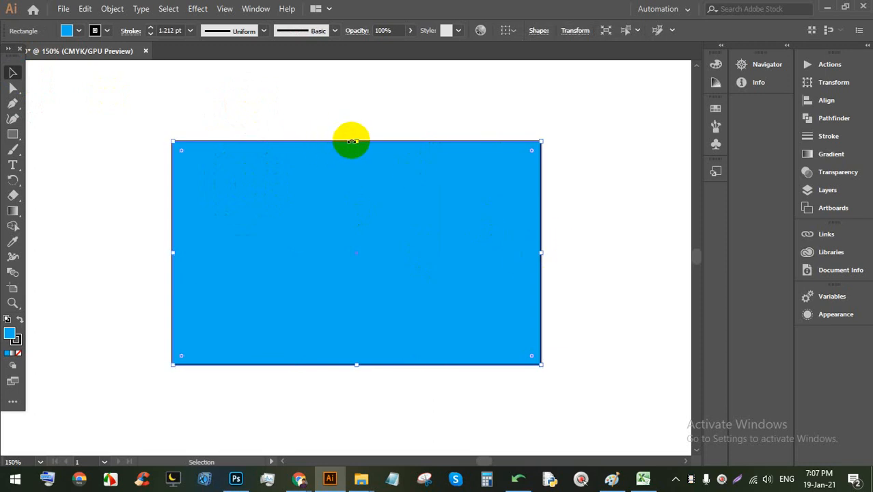
left_click_drag(352, 141, 355, 82)
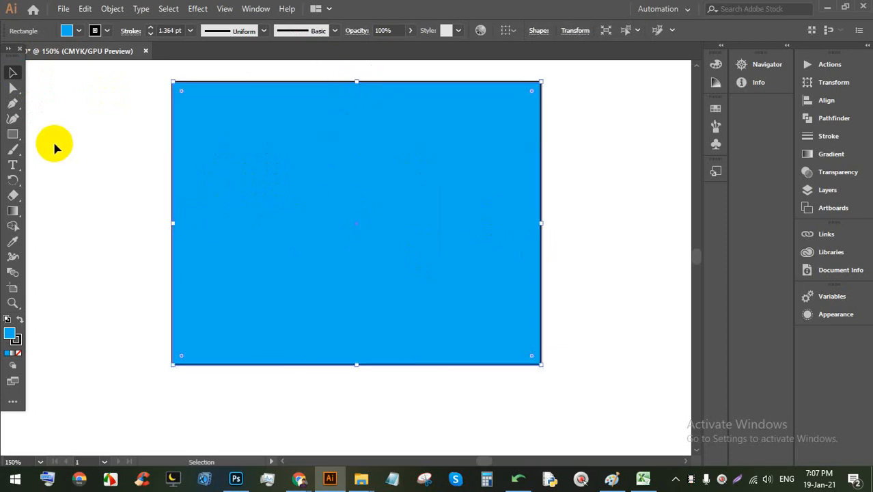
left_click(12, 164)
left_click(78, 164)
Step: Enlarge the Lorem ipsum text and move it off the rectangle
left_click(12, 72)
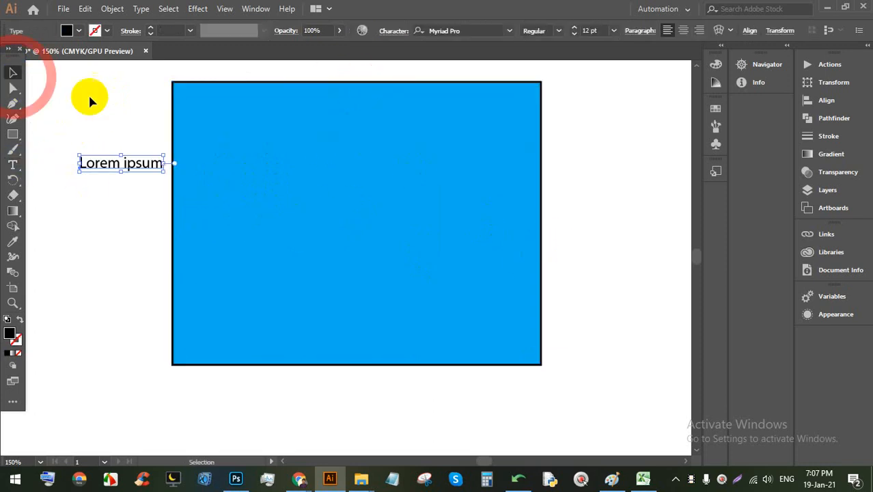
left_click(113, 129)
left_click(114, 166)
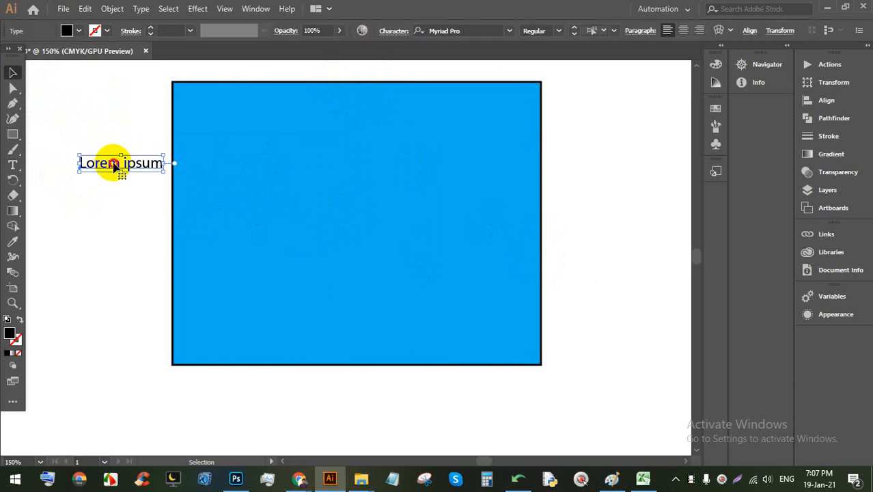
left_click_drag(114, 166, 562, 286)
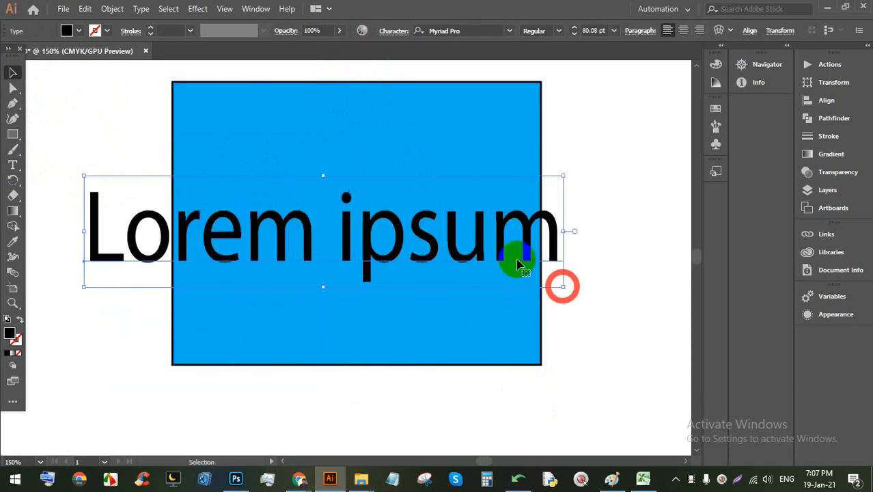
left_click_drag(426, 239, 130, 247)
Step: Drag the blue rectangle around the artboard, ending back behind the text
left_click_drag(362, 183, 477, 167)
left_click_drag(437, 200, 356, 296)
left_click_drag(334, 295, 204, 152)
left_click_drag(64, 218, 333, 212)
left_click_drag(289, 238, 465, 166)
scroll(272, 319, "up", 2)
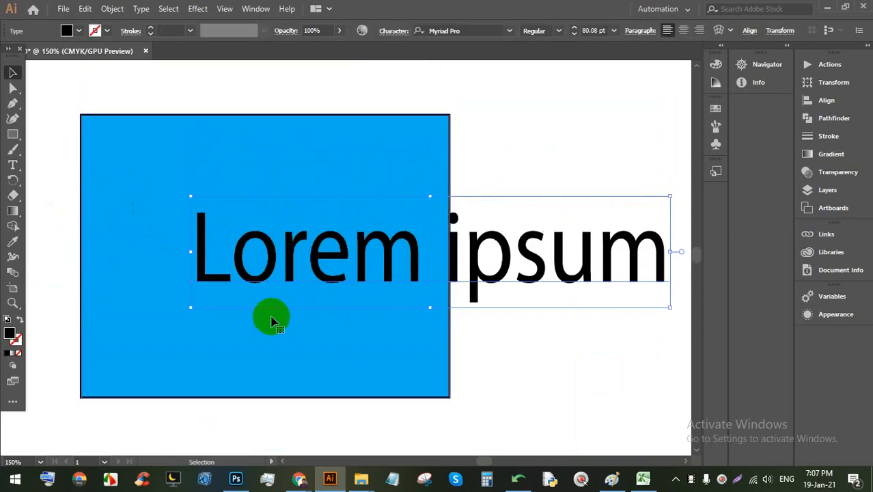
left_click_drag(242, 161, 388, 146)
left_click_drag(305, 151, 356, 151)
left_click_drag(396, 186, 234, 164)
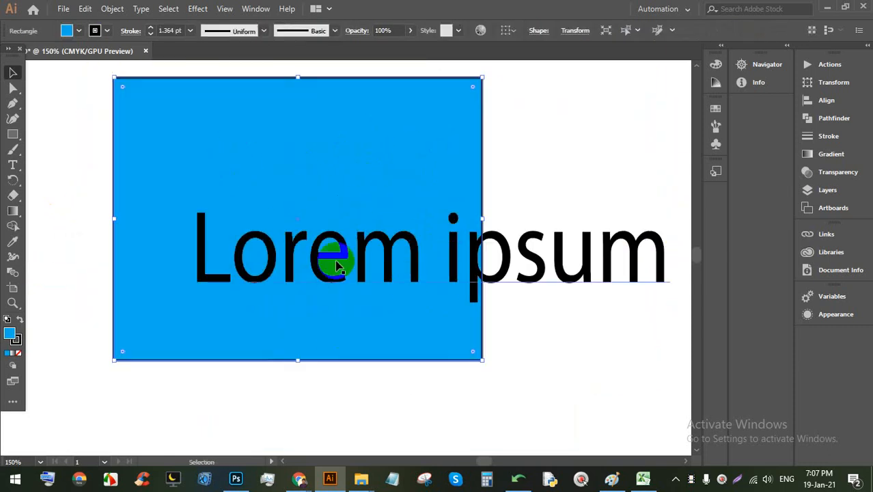
Step: Shift the text and rectangle apart and back, then delete the Lorem ipsum text
left_click_drag(336, 265, 87, 253)
left_click_drag(385, 149, 284, 150)
left_click_drag(235, 193, 427, 206)
left_click_drag(328, 236, 440, 211)
left_click(474, 194)
left_click_drag(504, 191, 363, 226)
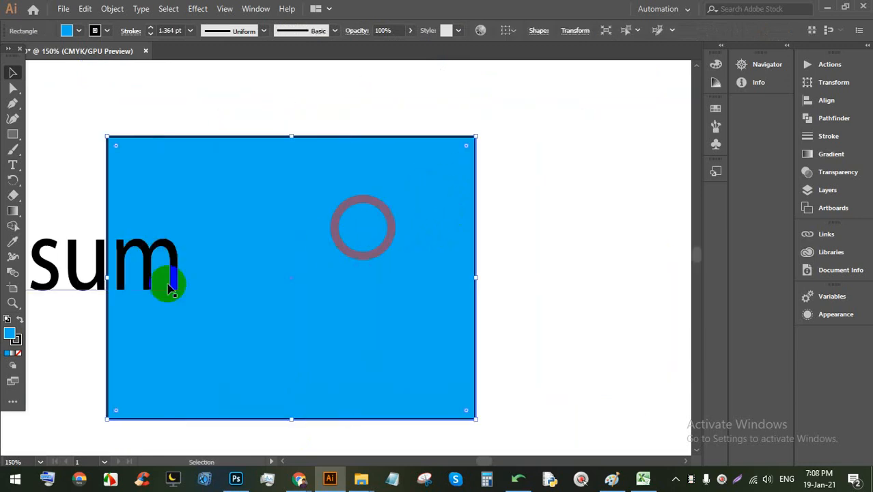
left_click(171, 286)
key("BackSpace")
Step: Delete the blue rectangle and draw a fresh rectangle on the artboard
left_click_drag(216, 228, 243, 179)
left_click_drag(261, 170, 333, 198)
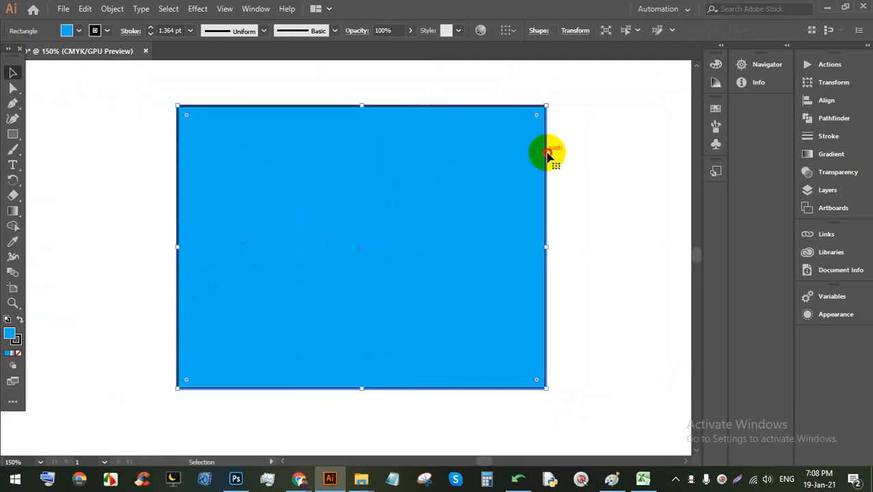
left_click_drag(548, 183, 440, 211)
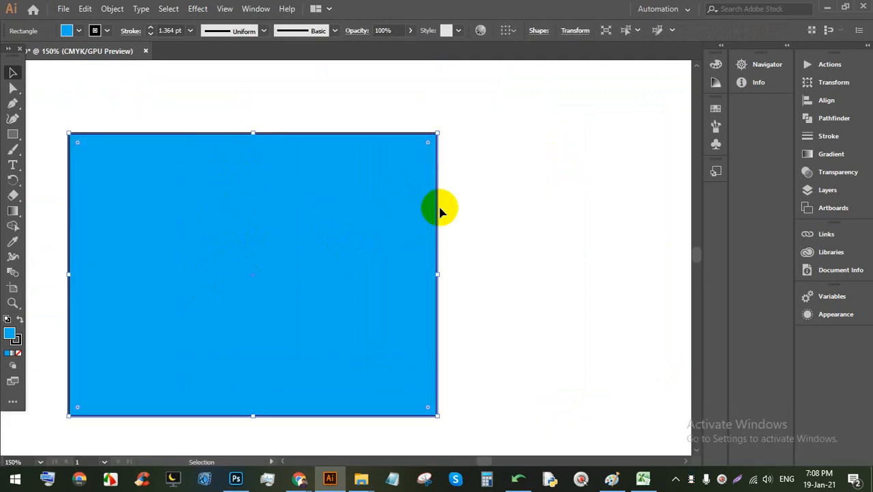
key("BackSpace")
key("Return")
left_click(13, 134)
left_click_drag(268, 130, 528, 335)
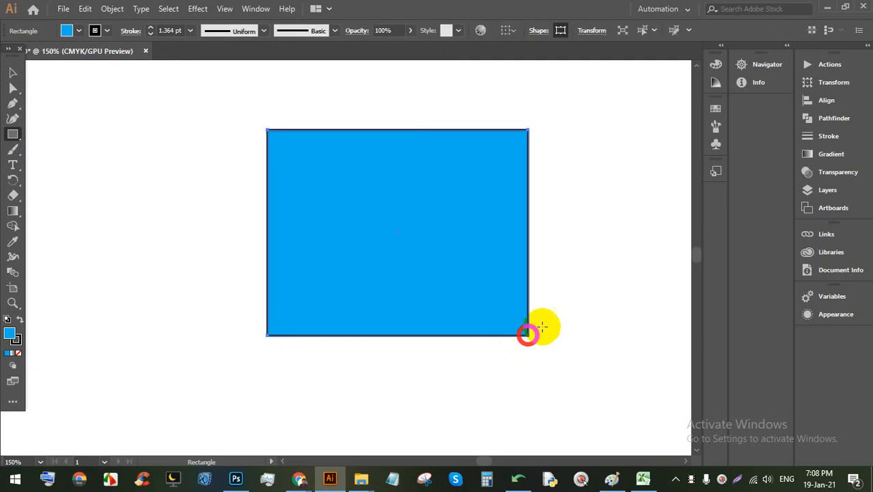
Step: Try orange-red, orange, green, teal and dark green fills on the rectangle
scroll(580, 243, "up", 1)
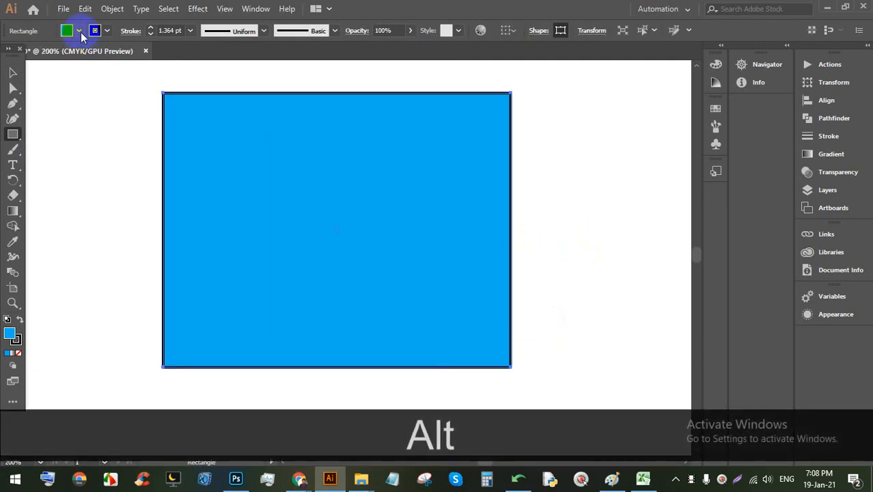
left_click(81, 32)
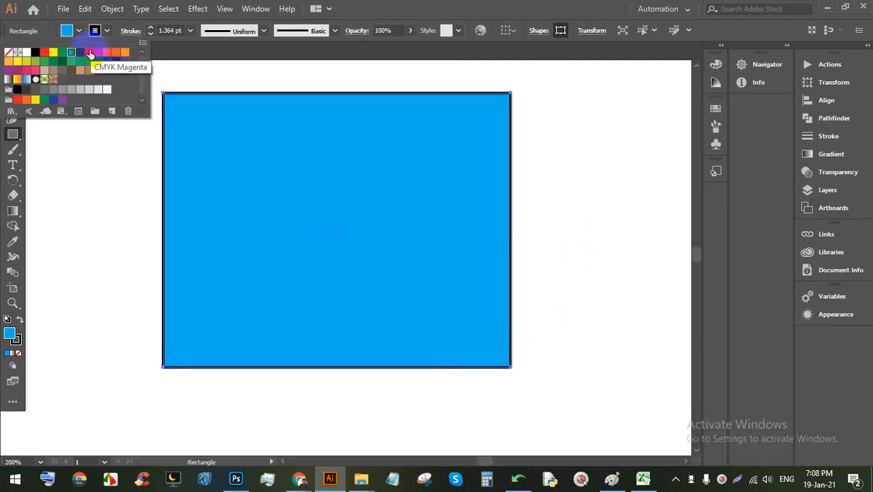
left_click(89, 52)
left_click(115, 52)
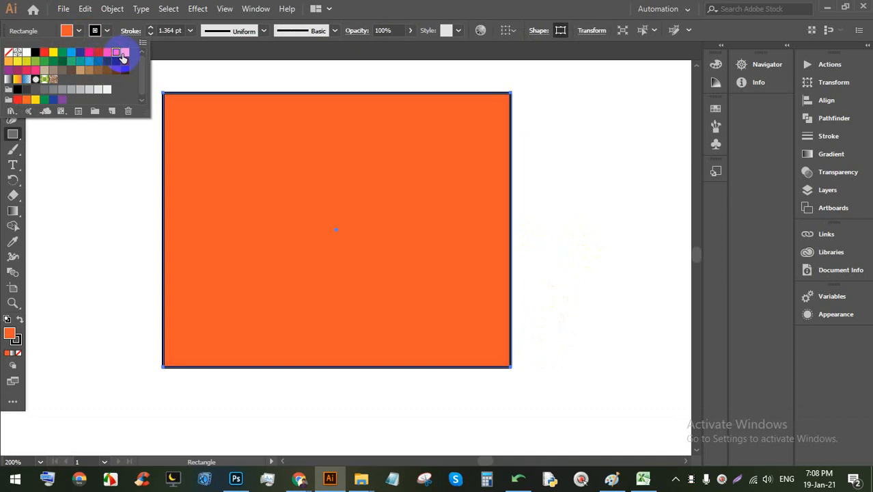
left_click(124, 52)
left_click(71, 53)
left_click(72, 61)
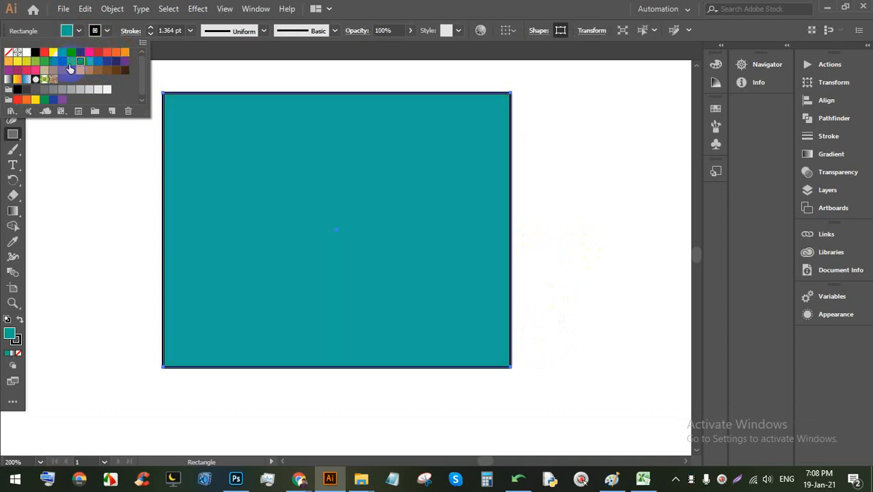
left_click(62, 61)
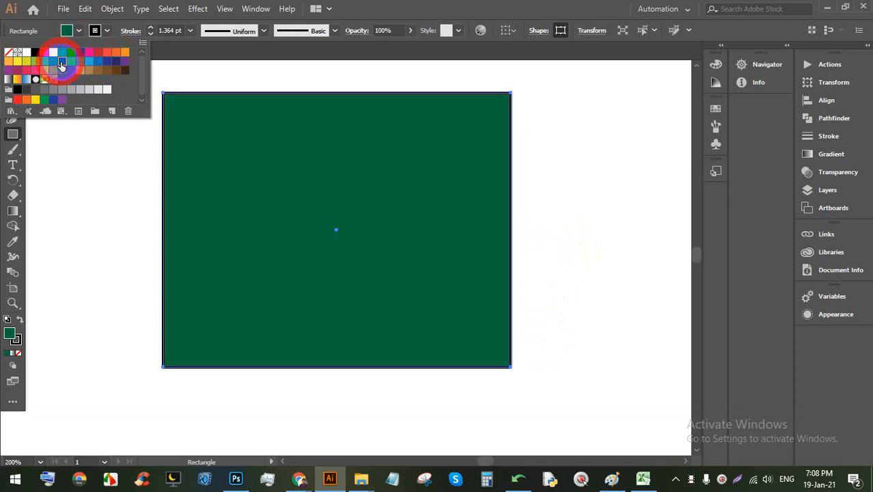
Step: Restore the default white fill with a 1 pt black stroke
left_click(394, 7)
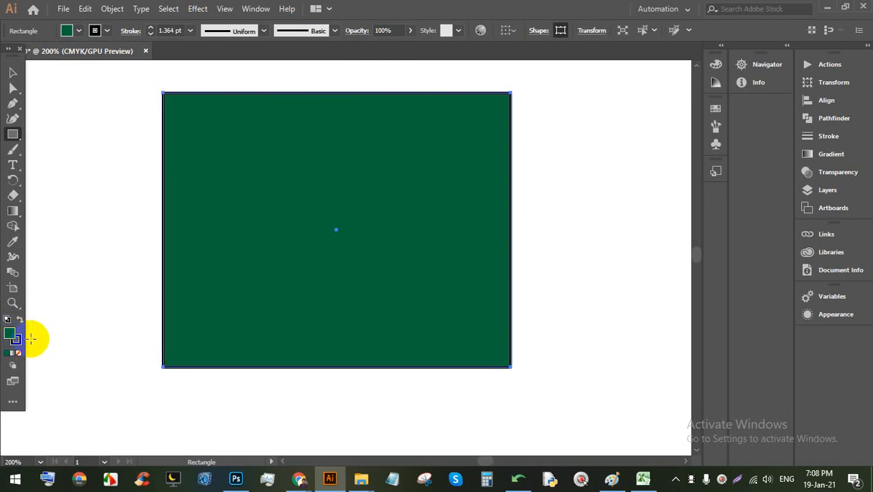
key("x")
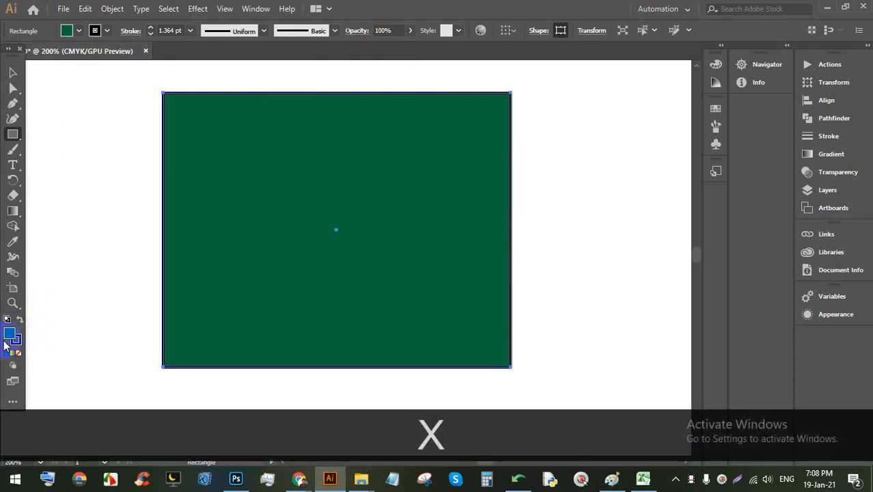
key("d")
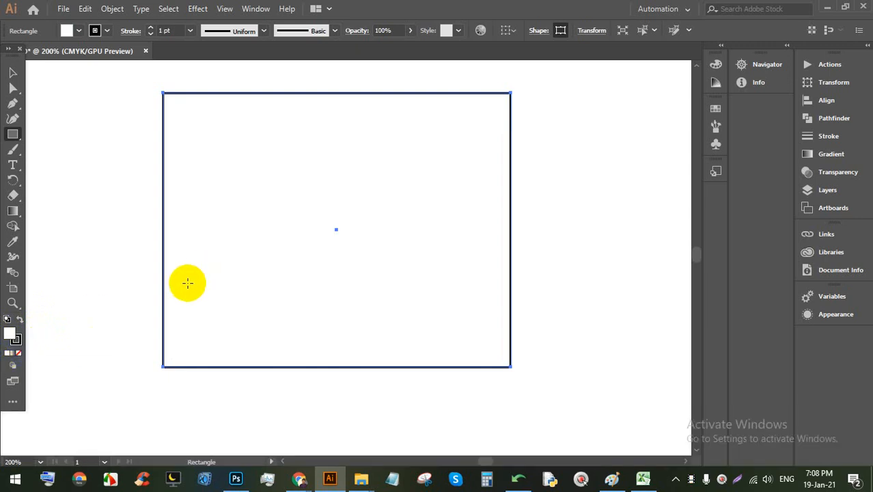
Step: Delete the white rectangle and draw a new Shift-constrained square
key("x")
key("BackSpace")
left_click(13, 134)
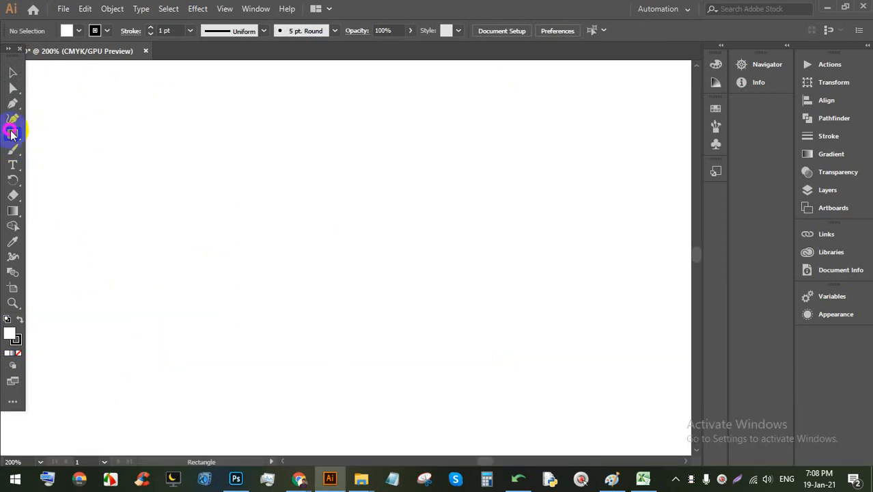
left_click_drag(209, 125, 454, 323)
key("shift")
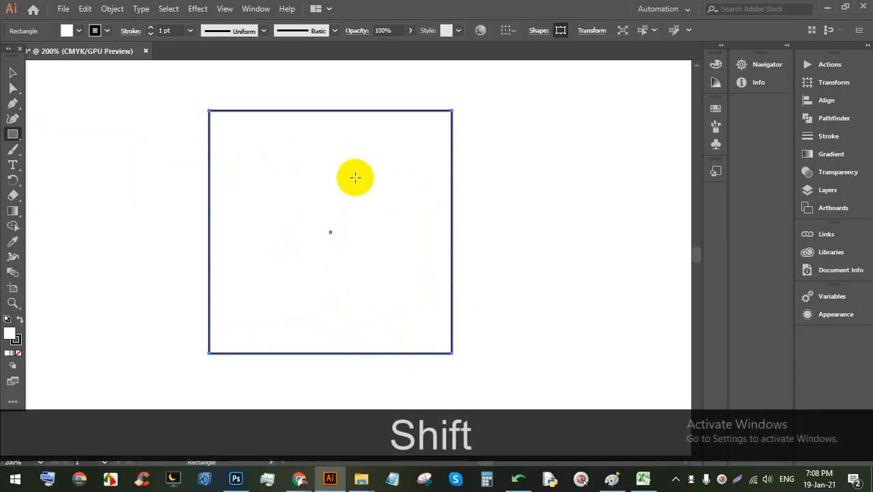
Step: Fill the square orange (#f7941d) after trying teal and light blue swatches
left_click(66, 30)
left_click(82, 61)
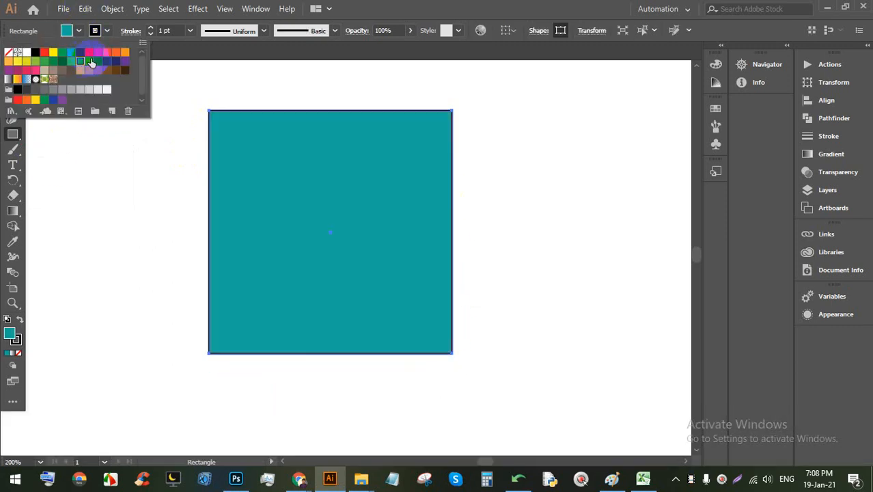
left_click(89, 61)
left_click(123, 53)
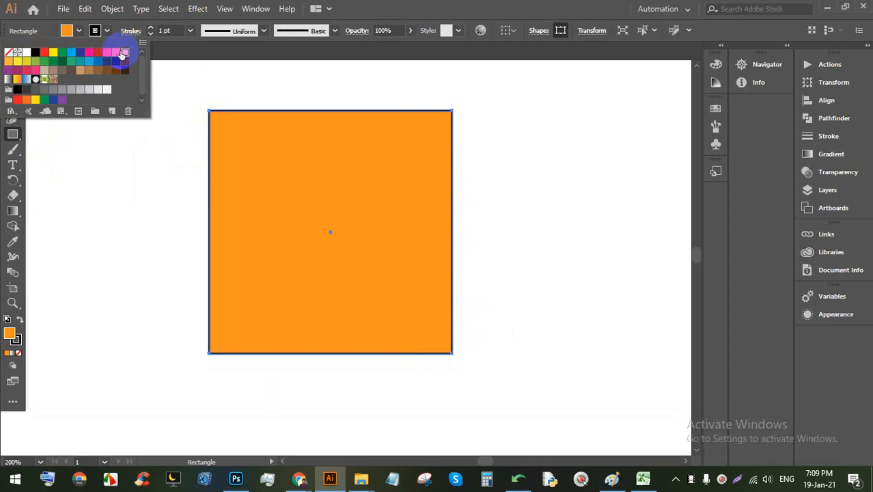
left_click(9, 334)
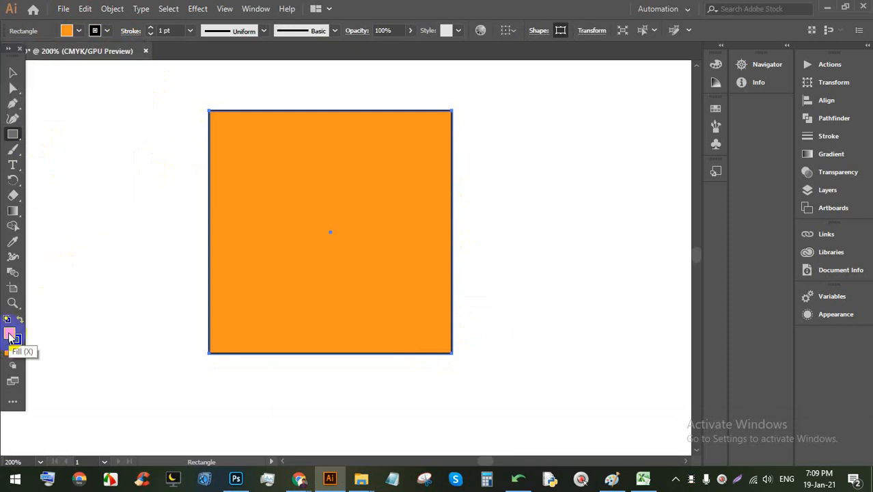
double_click(9, 335)
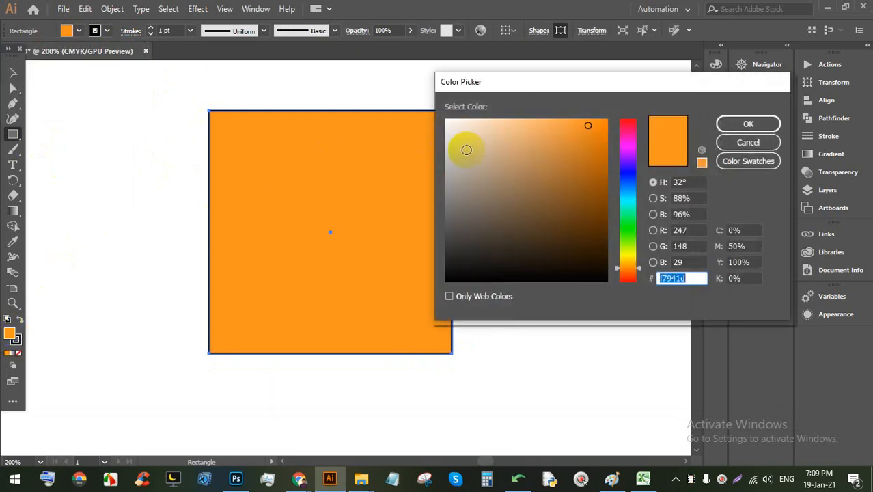
Step: Explore peach, orange and magenta tones in the Color Picker, briefly toggling web-safe colours
left_click(472, 127)
mouse_move(472, 127)
left_mouse_down()
mouse_move(515, 183)
mouse_move(526, 183)
mouse_move(543, 140)
left_mouse_up()
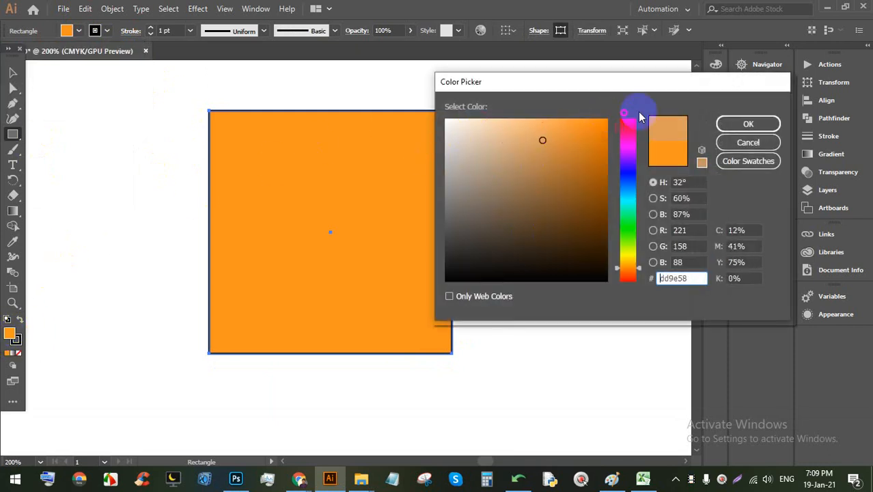
left_click(627, 150)
mouse_move(628, 156)
left_mouse_down()
mouse_move(623, 204)
mouse_move(627, 150)
mouse_move(584, 183)
mouse_move(581, 238)
left_mouse_up()
left_click(483, 303)
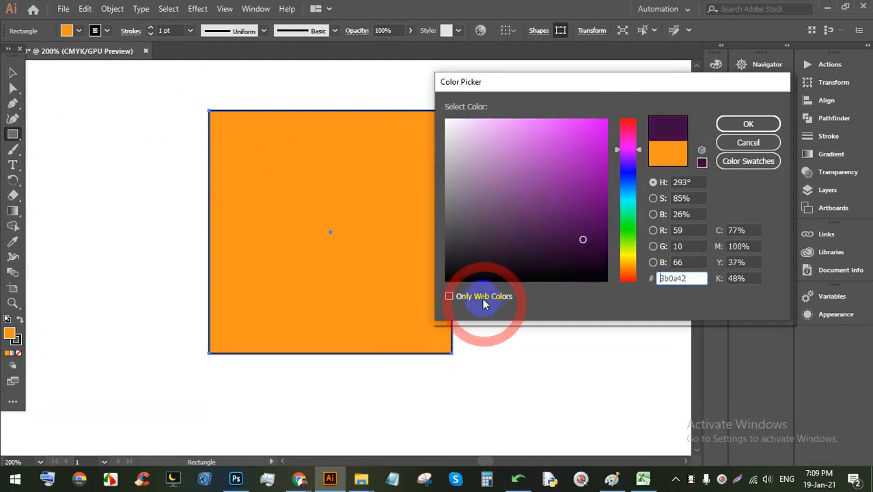
left_click(482, 303)
Step: Preview several Color Picker swatches, including C=5 M=0 Y=90 K=0 and C=0 M=35 Y=85
left_click(751, 161)
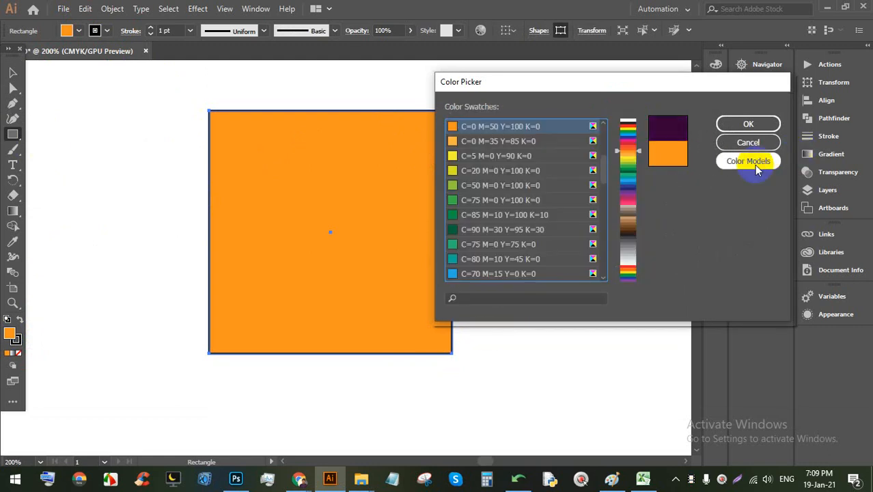
left_click(533, 171)
left_click(508, 200)
left_click(481, 169)
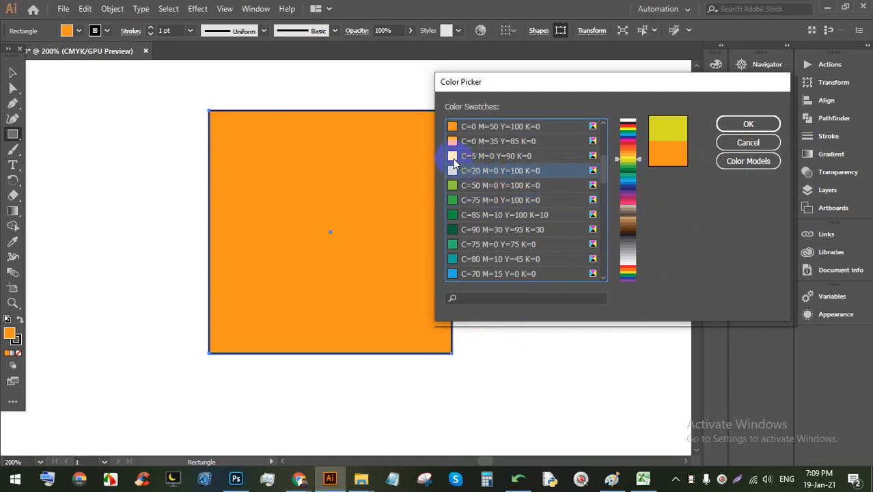
left_click(454, 156)
left_click(453, 142)
scroll(559, 189, "down", 5)
left_click_drag(627, 146, 627, 174)
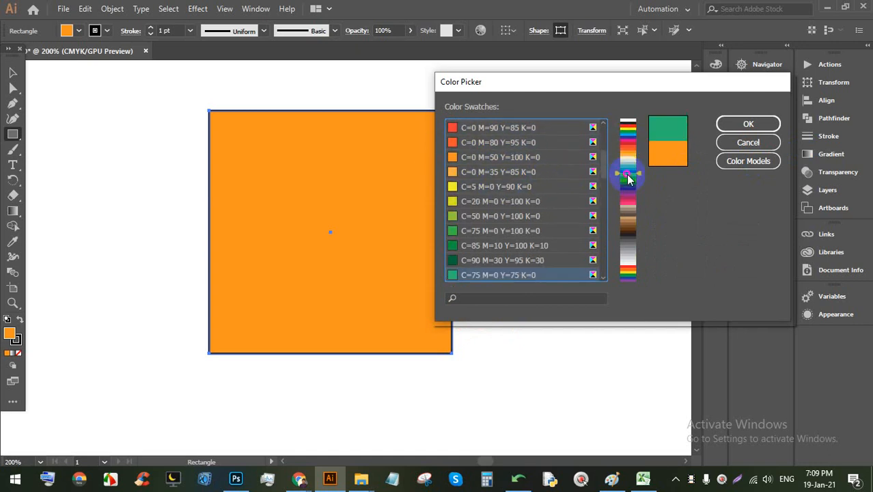
Step: Set the fill to bright pink (H 327°, S 94%, B 93%) and confirm
left_click(728, 160)
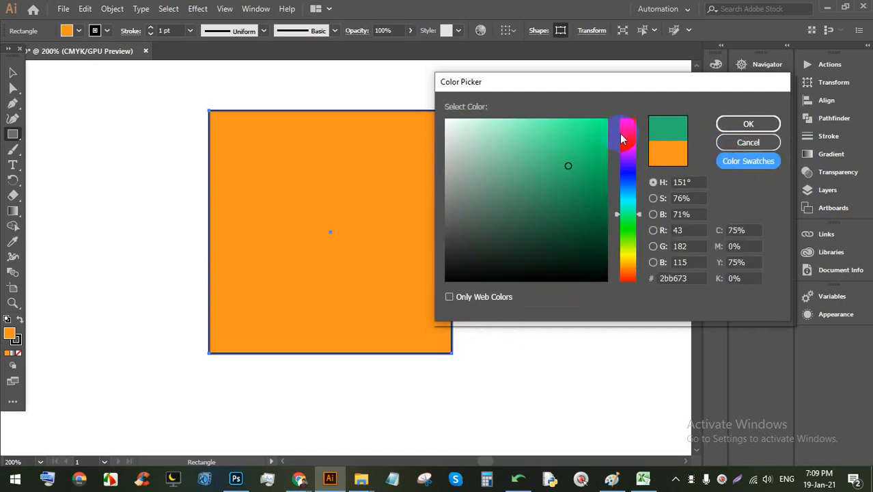
left_click(623, 134)
left_click(599, 129)
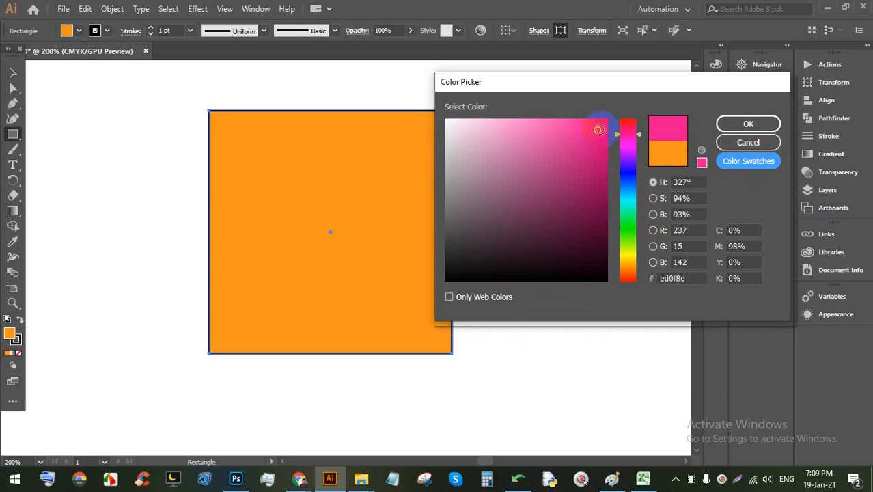
left_click(749, 125)
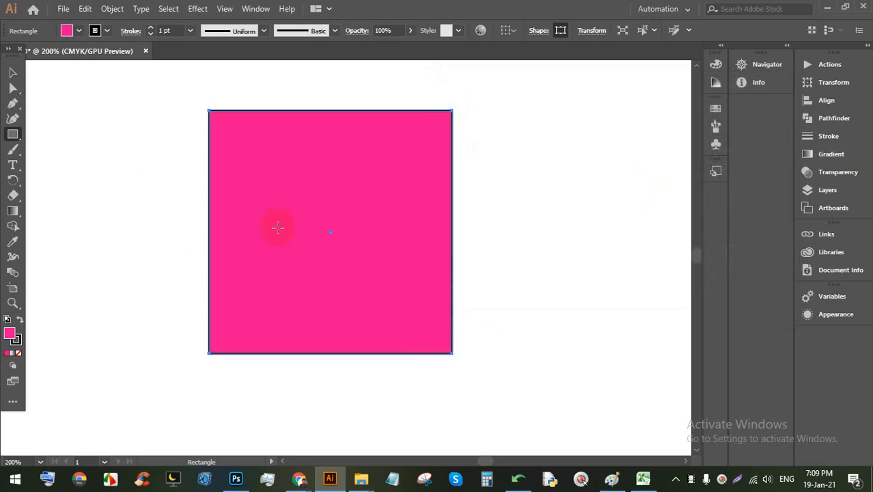
Step: Give the square a cyan stroke, after trying red, at 9 pt weight
left_click(94, 30)
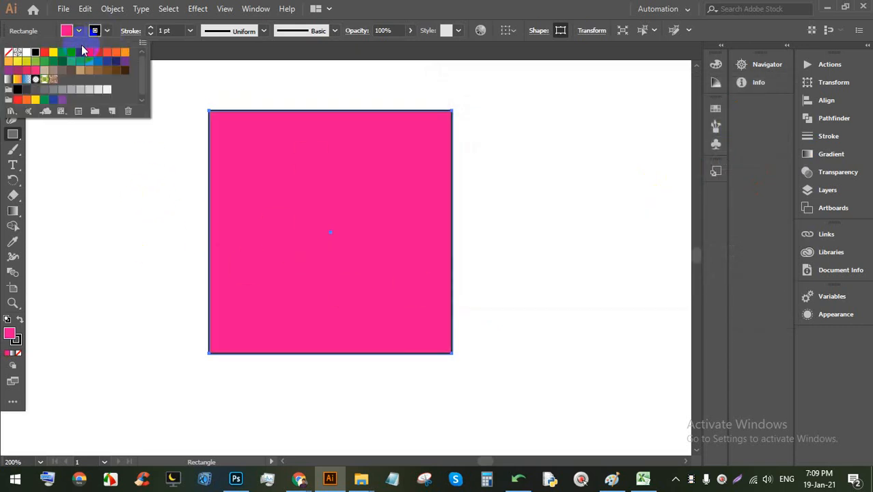
left_click(45, 52)
left_click(72, 52)
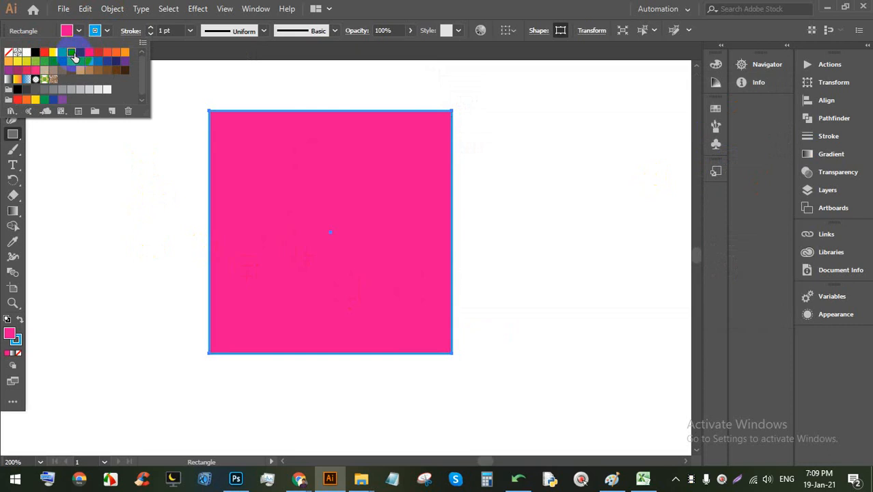
left_click(152, 31)
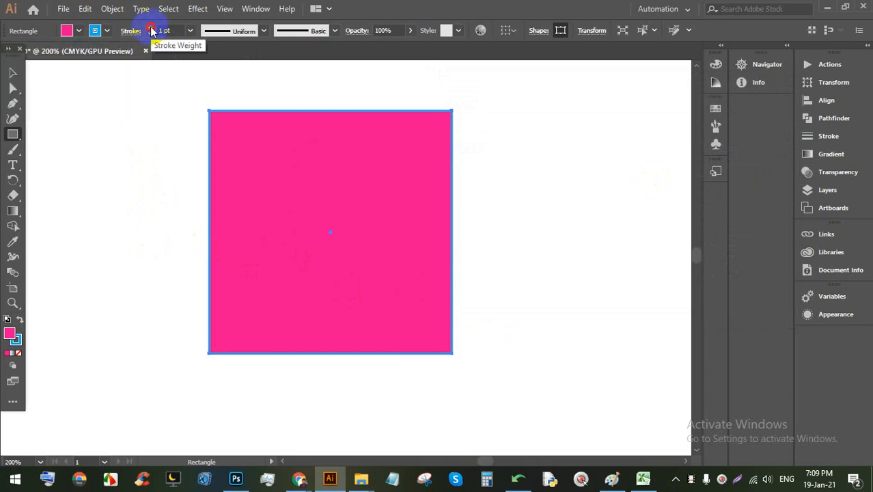
left_click_drag(151, 28, 151, 36)
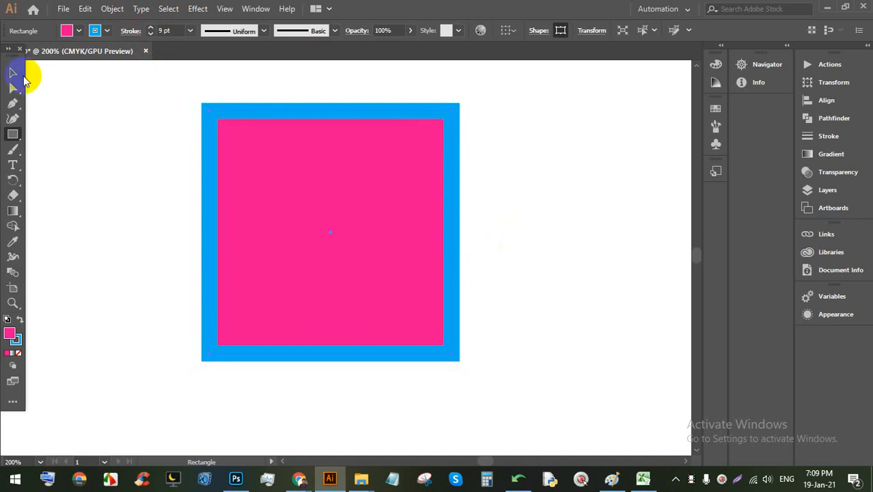
Step: Nudge the square slightly to the right with the Selection tool
left_click(14, 74)
left_click(498, 171)
left_click_drag(313, 217, 338, 247)
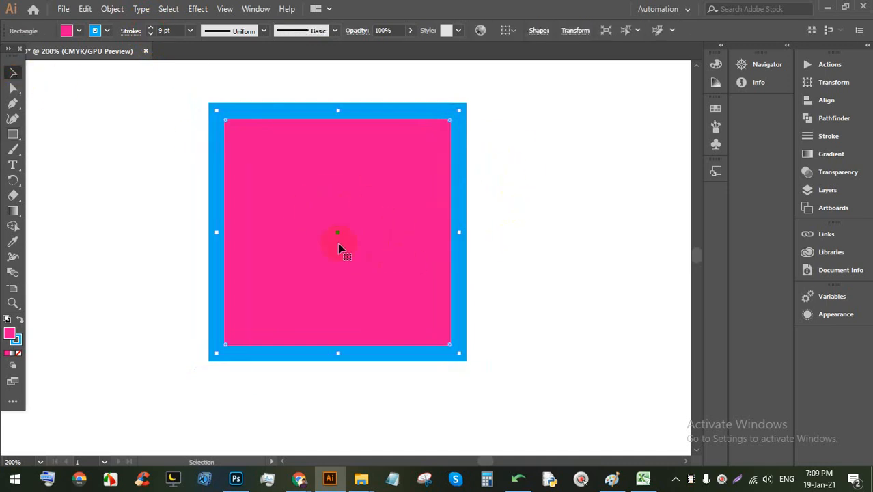
Step: Remove the square's fill, then reselect it and fill it yellow
left_click(79, 30)
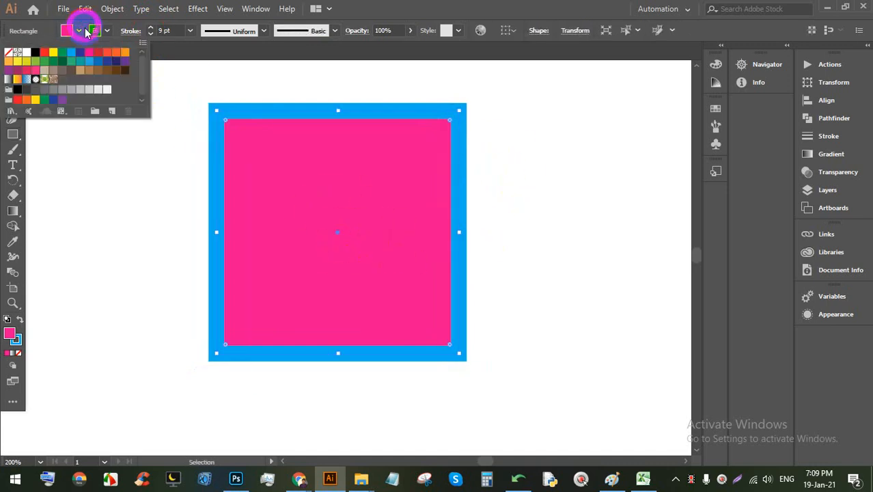
left_click(10, 54)
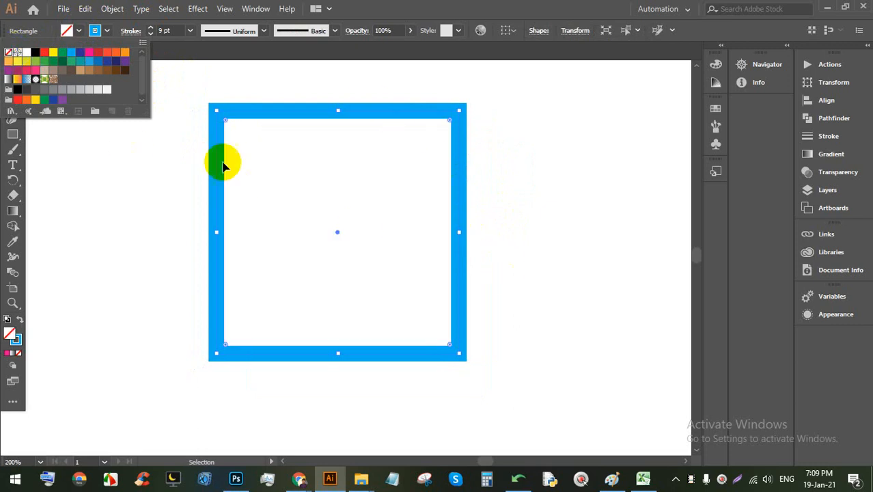
left_click(496, 155)
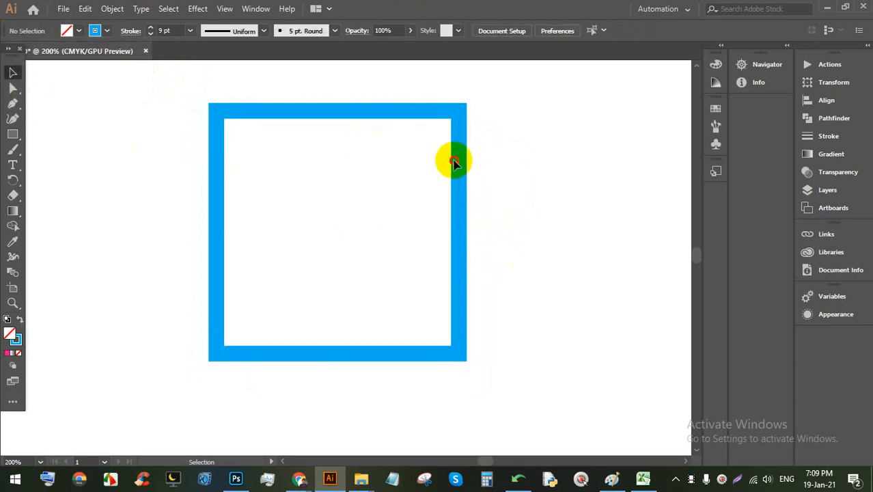
left_click(460, 178)
left_click(79, 31)
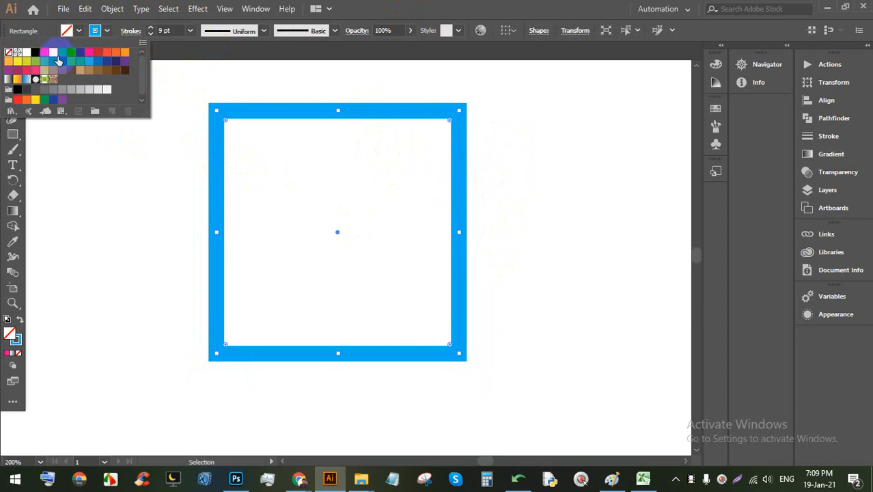
left_click(55, 60)
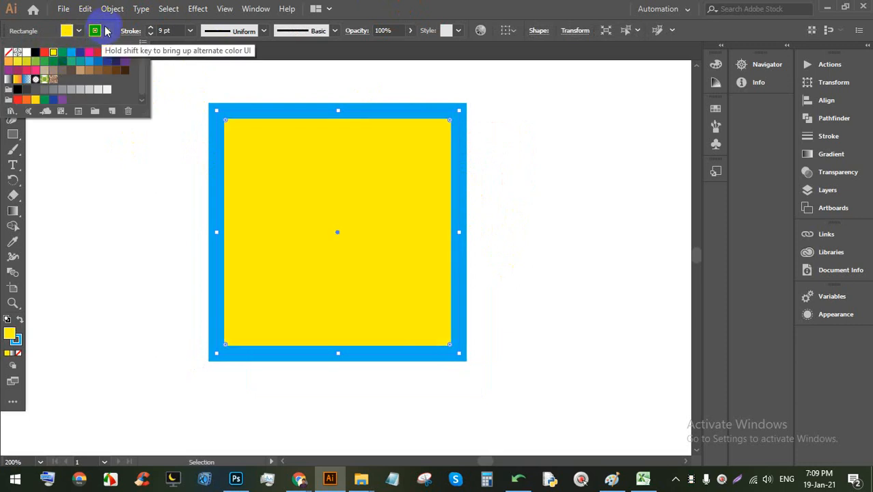
Step: Set the stroke to None and change the fill to orange, then deselect
left_click(106, 31)
left_click(14, 56)
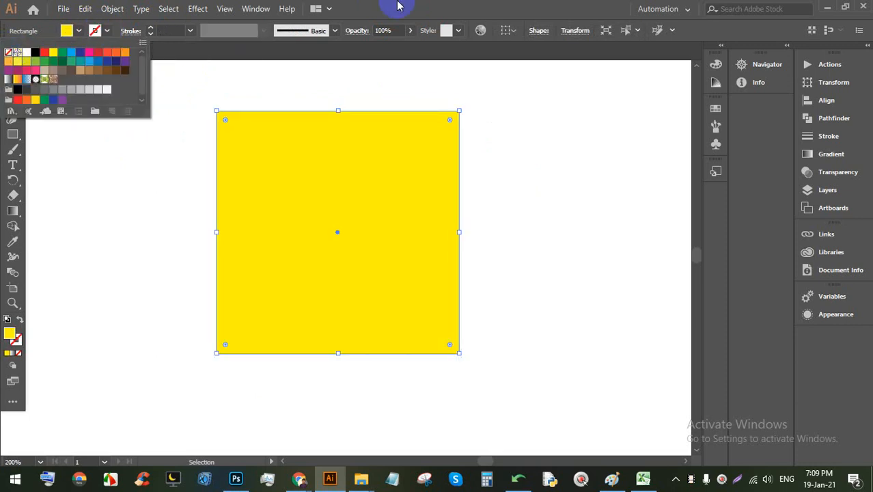
left_click(116, 135)
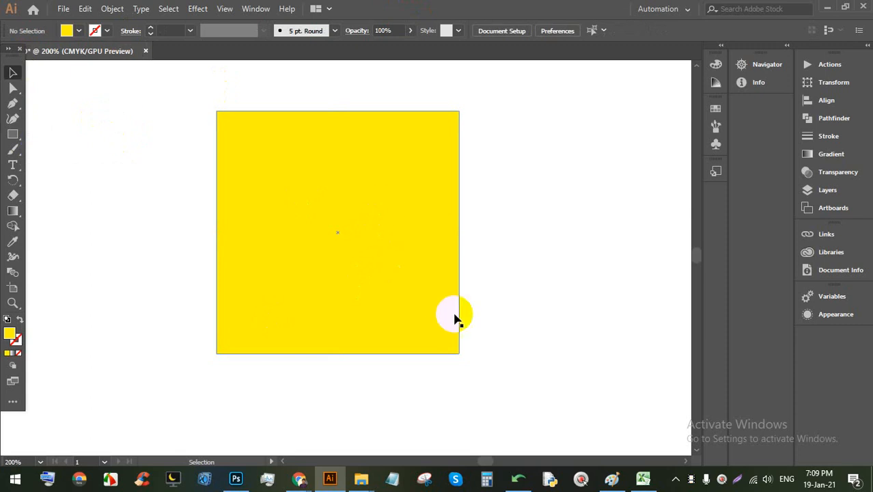
left_click(238, 141)
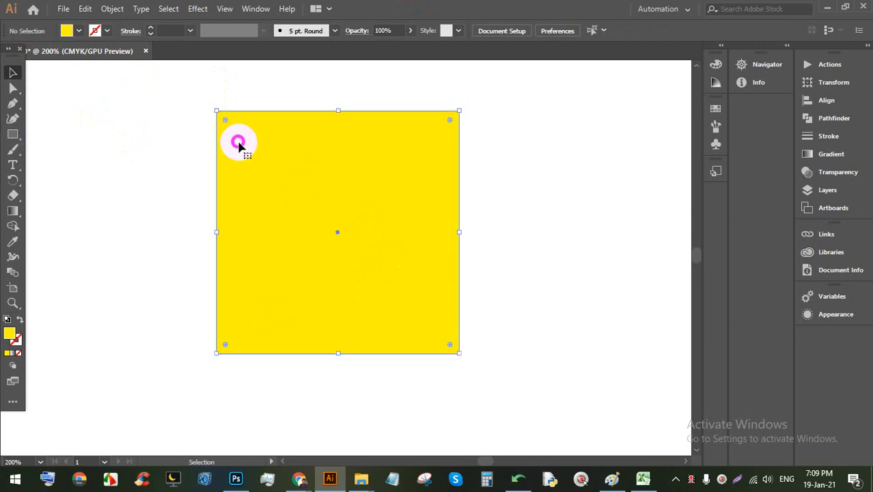
left_click(78, 30)
left_click(124, 52)
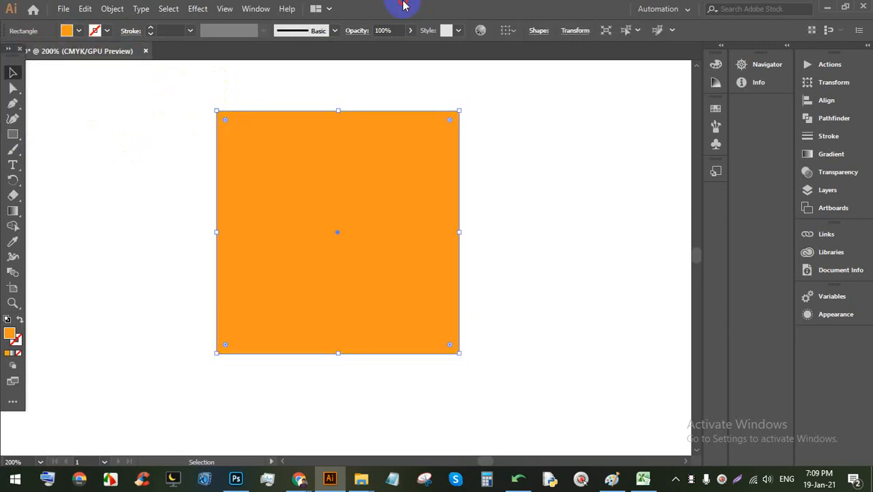
left_click(586, 233)
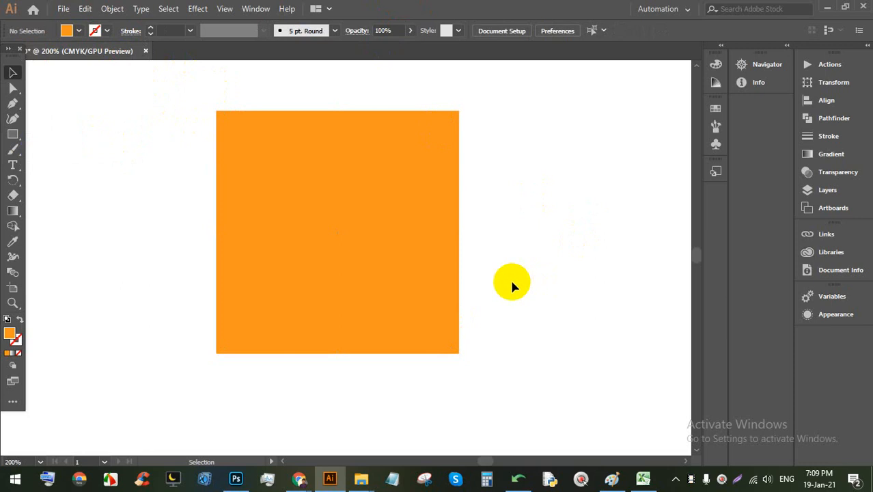
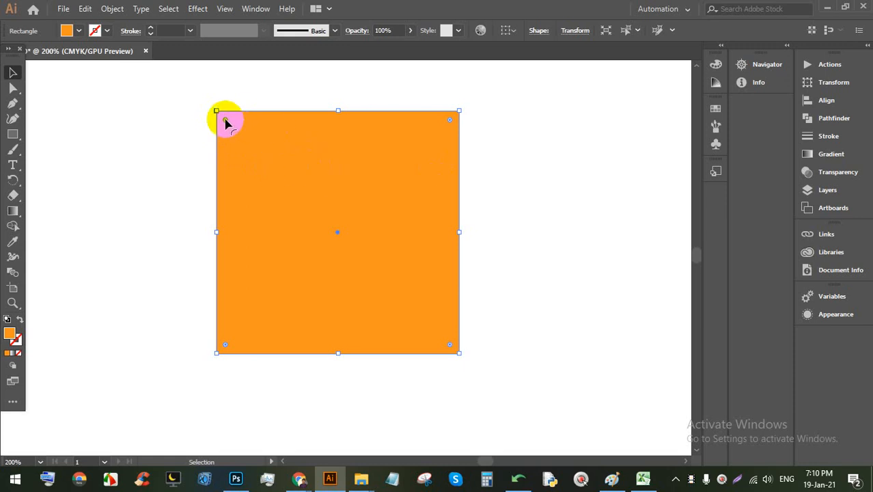
Step: Round all corners of the orange square and move it up and to the left
left_click_drag(225, 121, 244, 150)
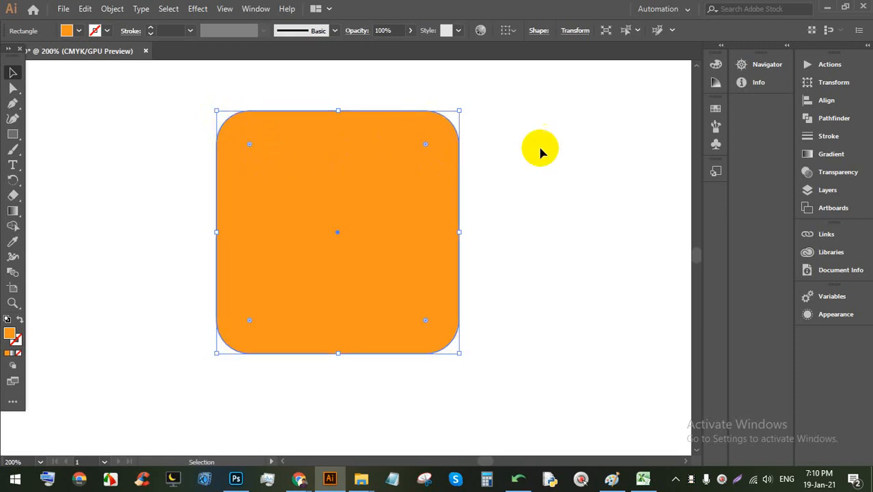
left_click(561, 218)
left_click_drag(391, 289, 259, 276)
Step: Draw a new rectangle right of the orange square and fill it yellow
left_click(13, 133)
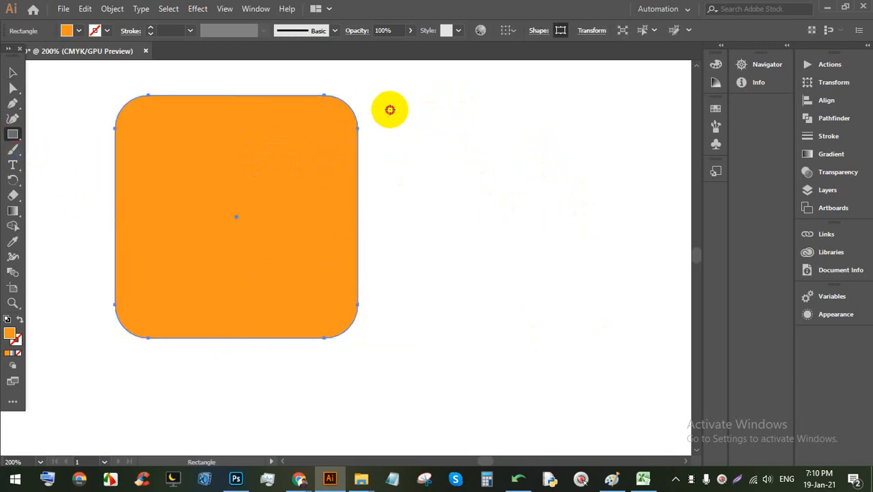
left_click_drag(390, 110, 549, 344)
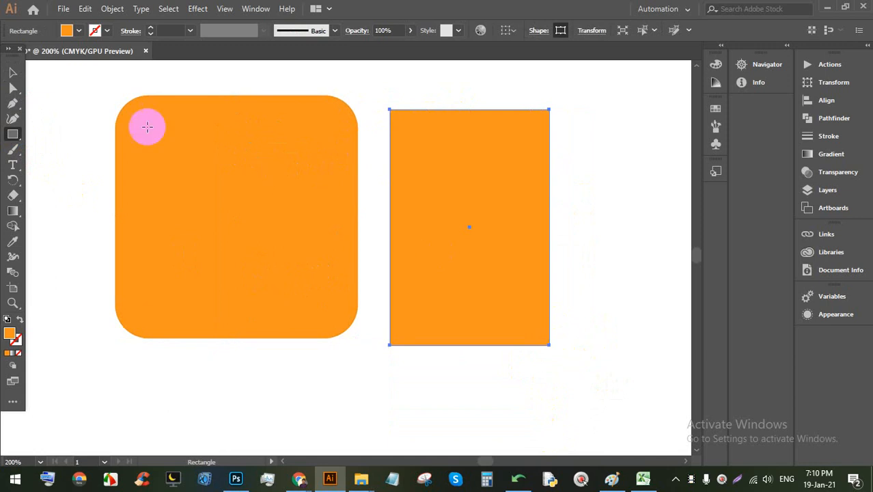
left_click(77, 31)
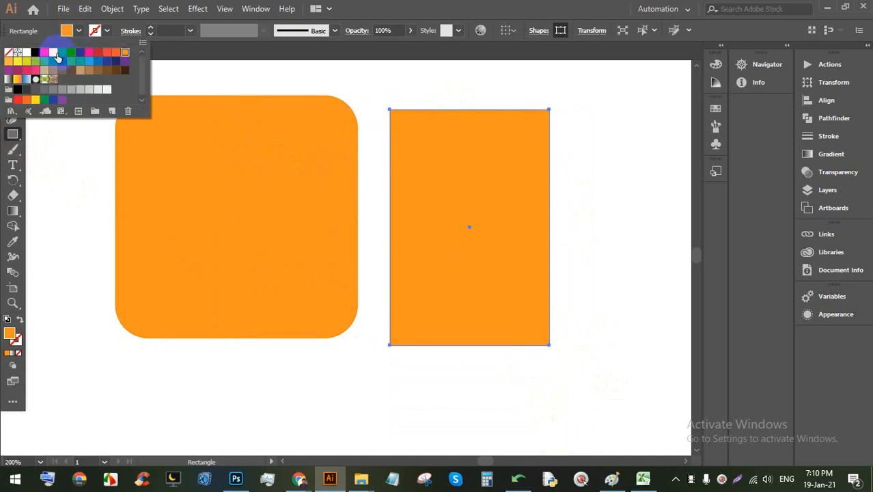
left_click(56, 53)
left_click(493, 9)
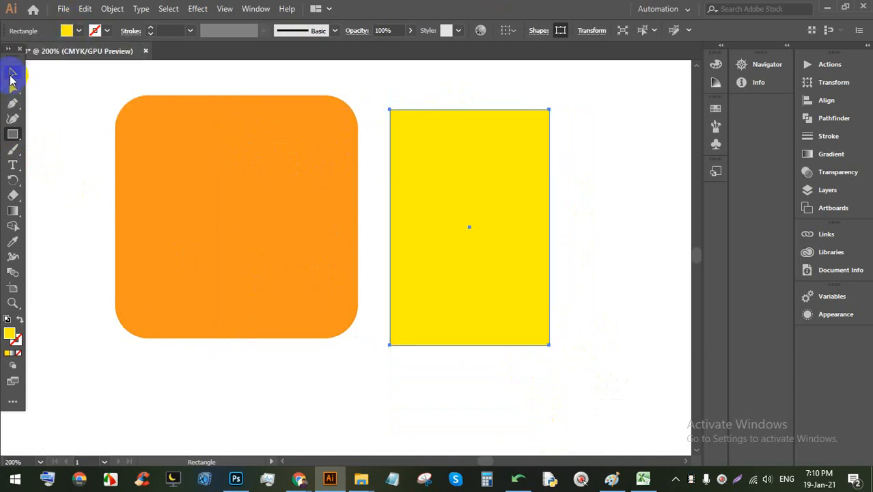
Step: Round all four corners of the yellow rectangle
left_click(12, 73)
left_click(479, 154)
left_click_drag(540, 118, 524, 135)
left_click(610, 205)
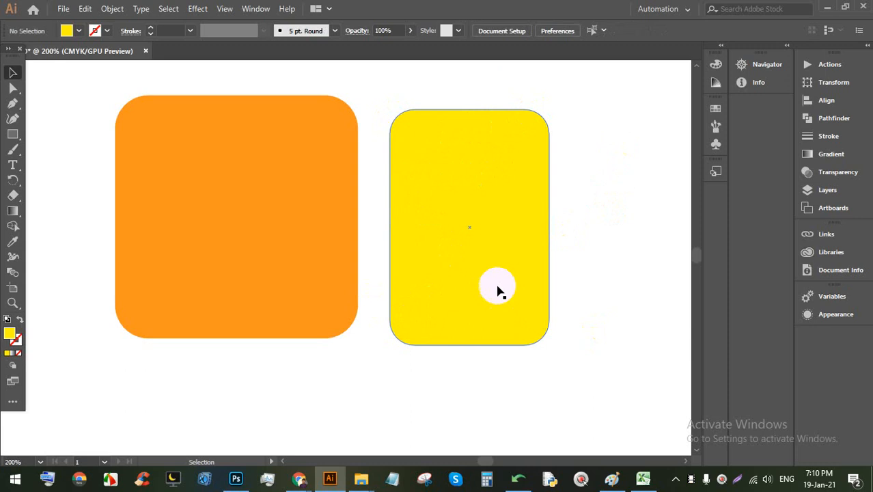
left_click(493, 261)
Step: Change the rectangle's fill to pink and return its corners to sharp
left_click(81, 31)
left_click(89, 52)
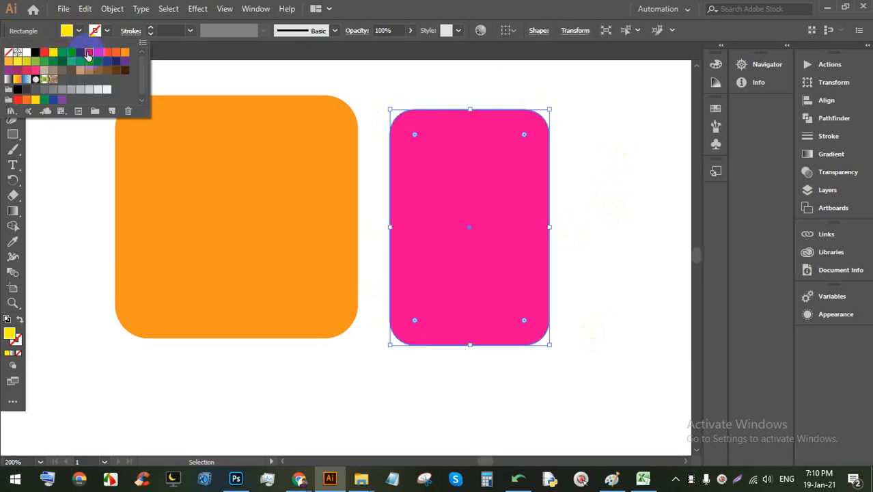
left_click(614, 230)
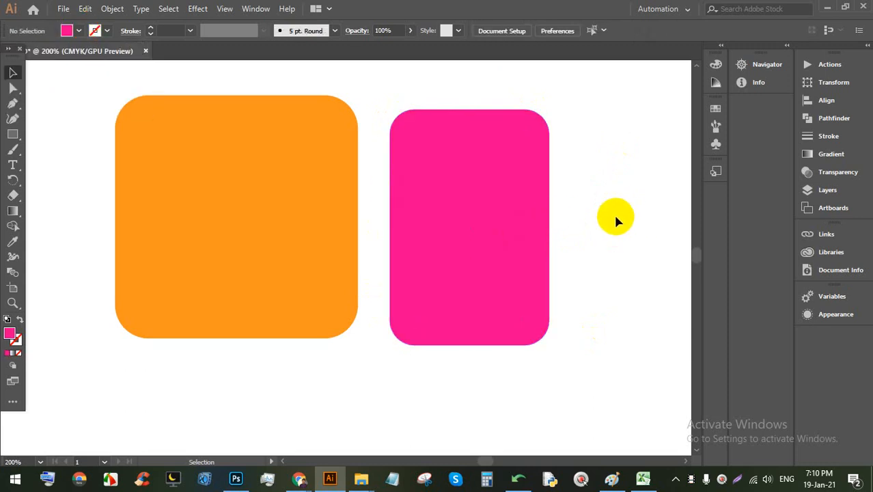
left_click_drag(610, 226, 515, 211)
left_click(310, 164)
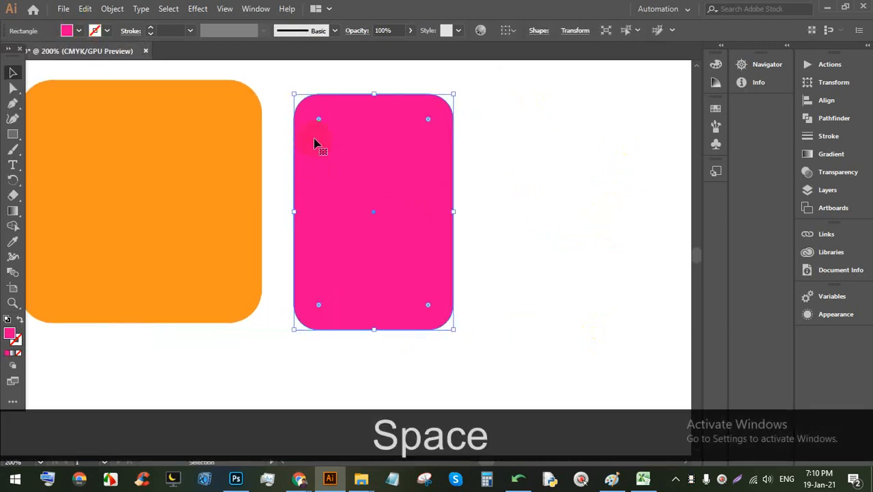
left_click_drag(318, 123, 295, 98)
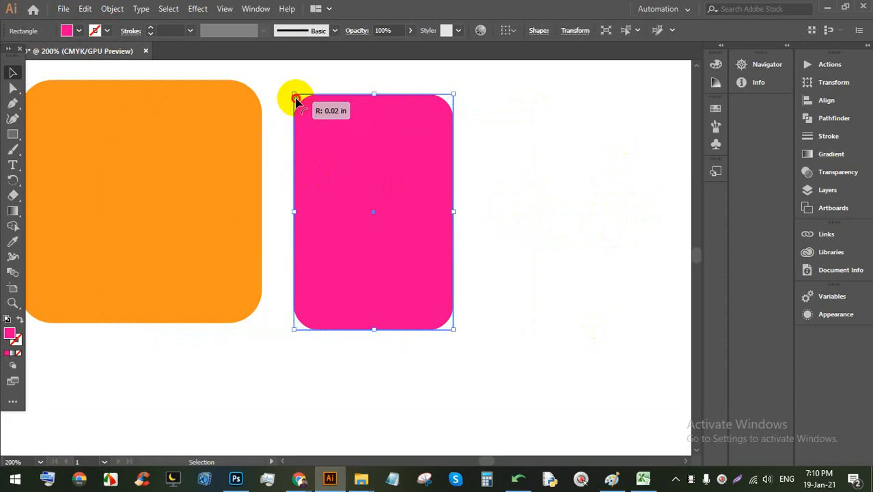
left_click(545, 187)
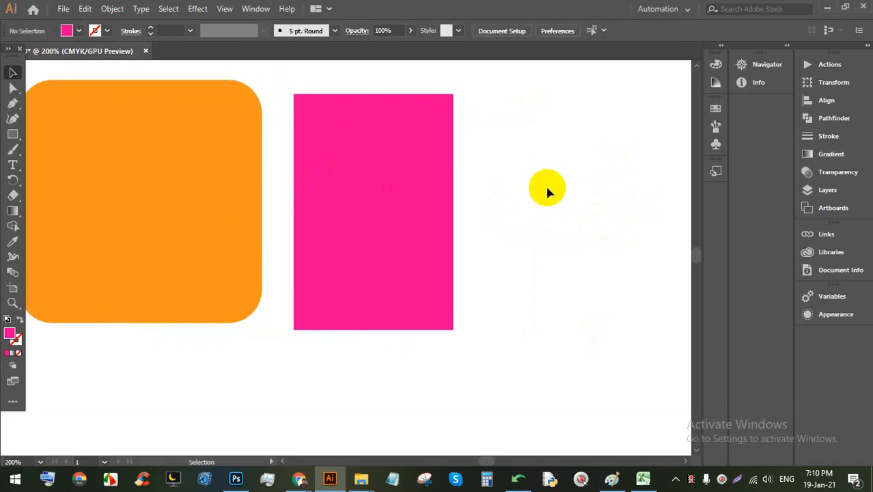
Step: Round only the pink rectangle's top-left and bottom-right corners, leaving the other two sharp
left_click(10, 71)
left_click(438, 179)
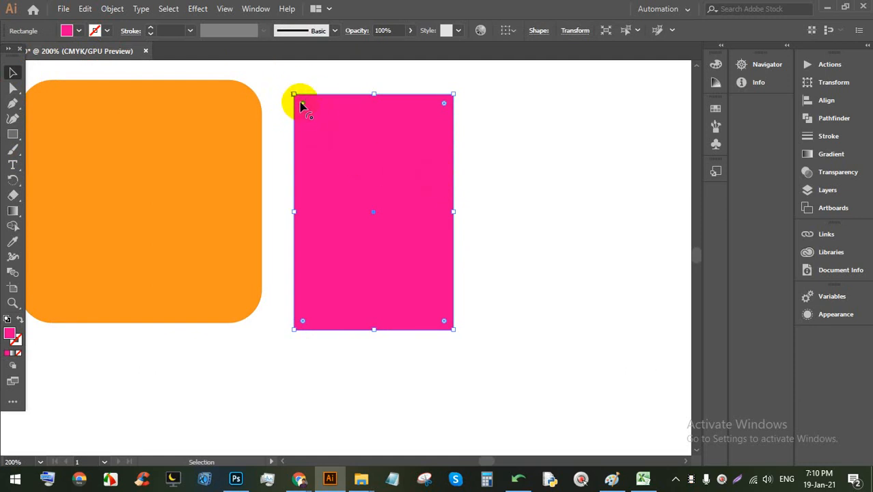
left_click_drag(303, 107, 341, 208)
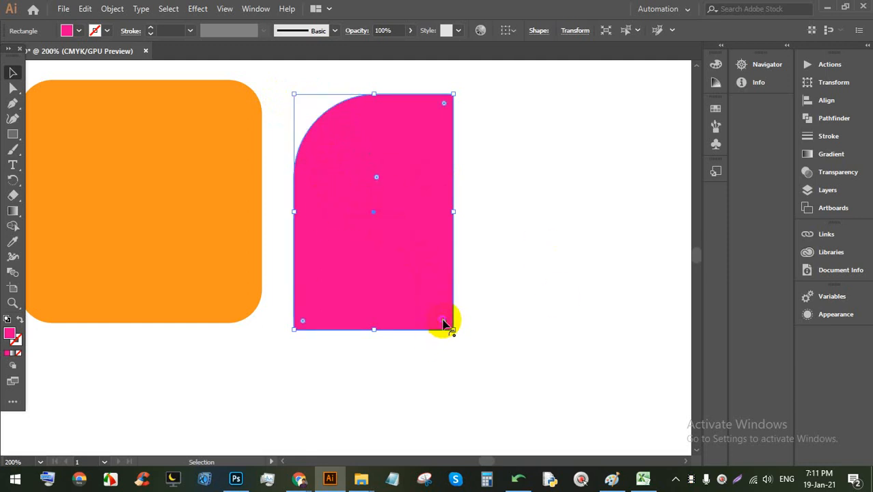
left_click_drag(443, 320, 333, 222)
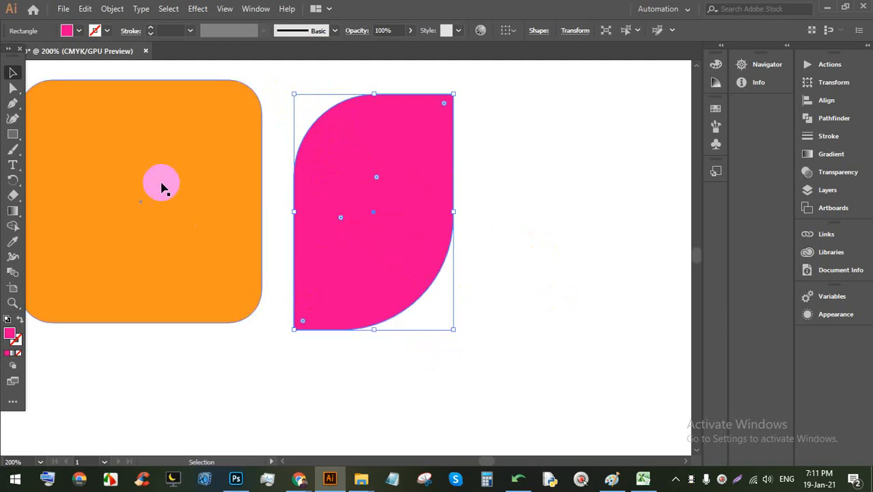
left_click(485, 167)
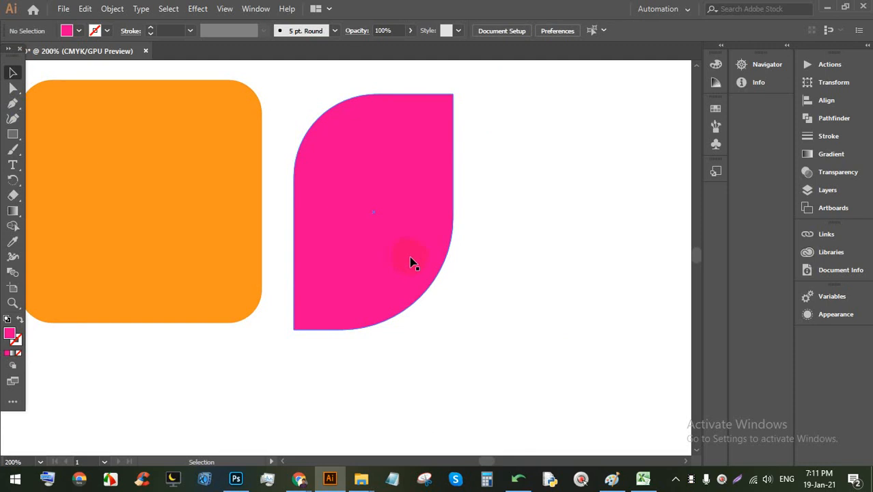
scroll(417, 264, "down", 2)
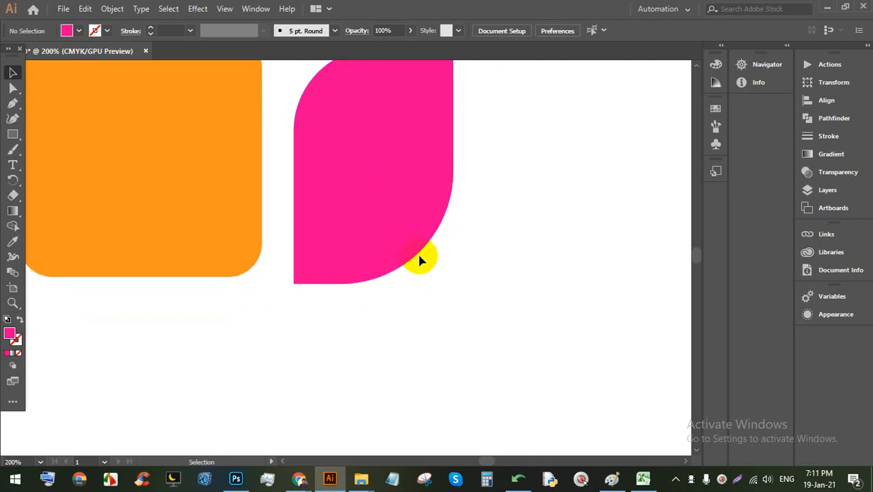
scroll(399, 250, "down", 1)
scroll(204, 199, "down", 4)
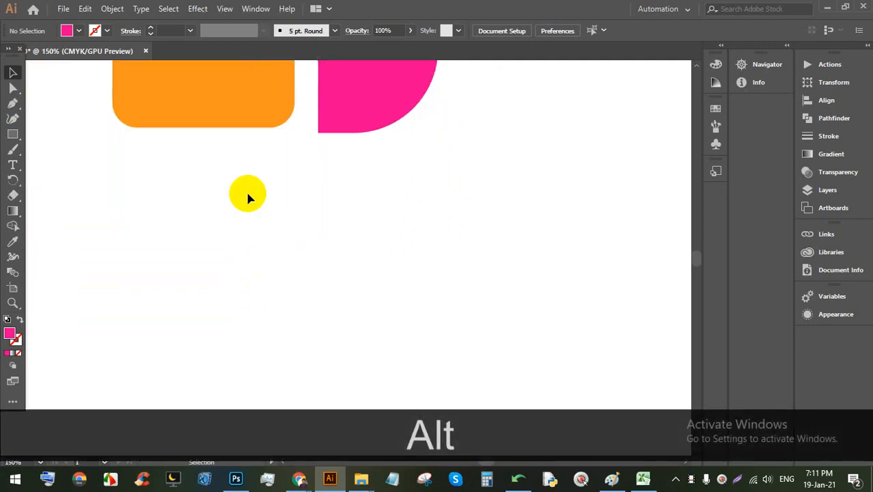
Step: Draw three pink squares side by side in the empty area, the middle one largest
scroll(248, 195, "down", 3)
left_click(12, 134)
left_click_drag(106, 130, 205, 251)
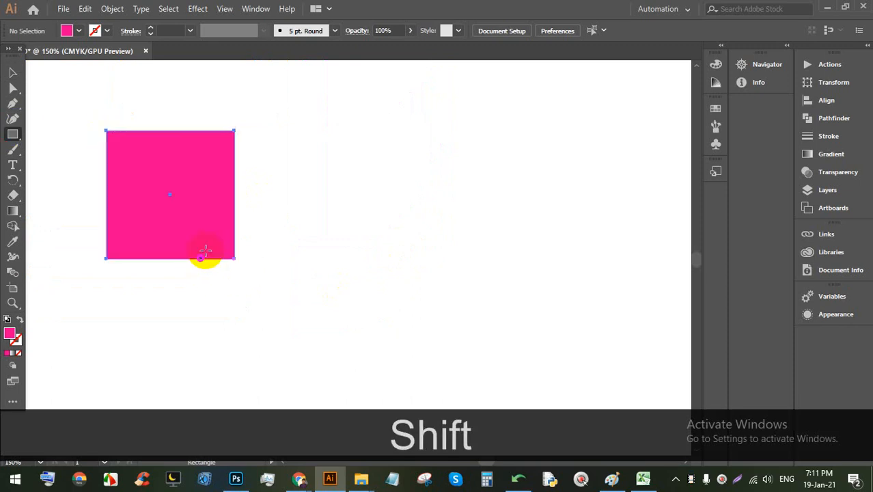
mouse_move(253, 122)
left_mouse_down()
mouse_move(413, 273)
mouse_move(415, 284)
left_mouse_up()
left_click_drag(457, 140, 554, 307)
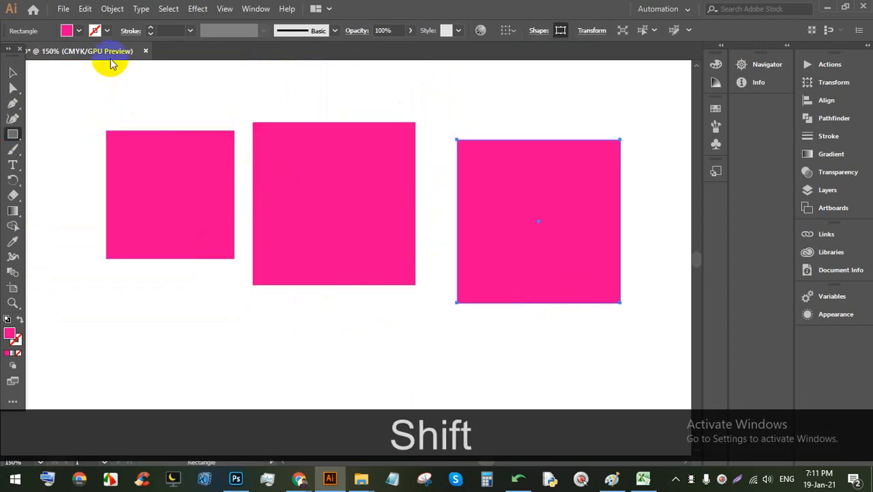
Step: Round all corners of the first pink square, then reduce the rounding slightly
left_click(13, 72)
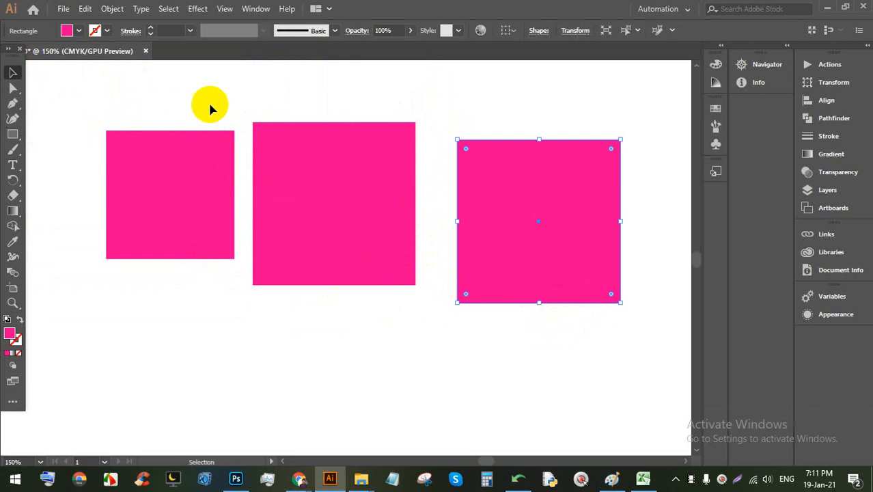
left_click(157, 181)
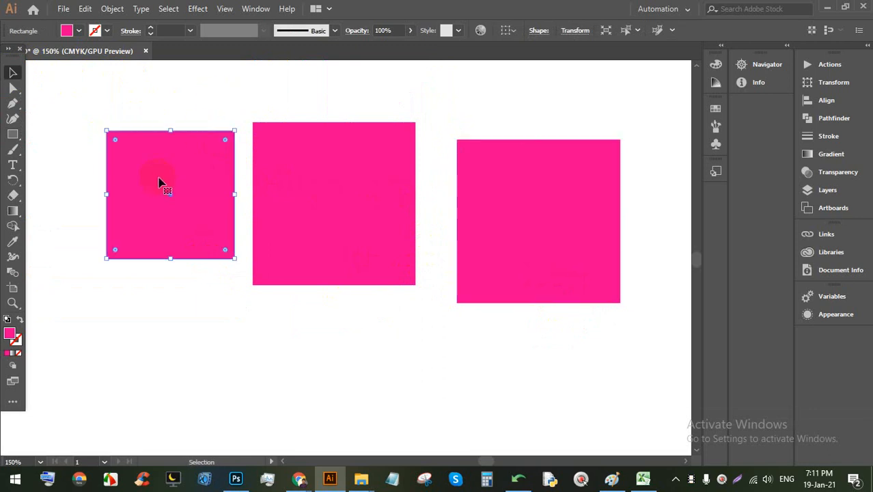
scroll(105, 159, "up", 1, "alt")
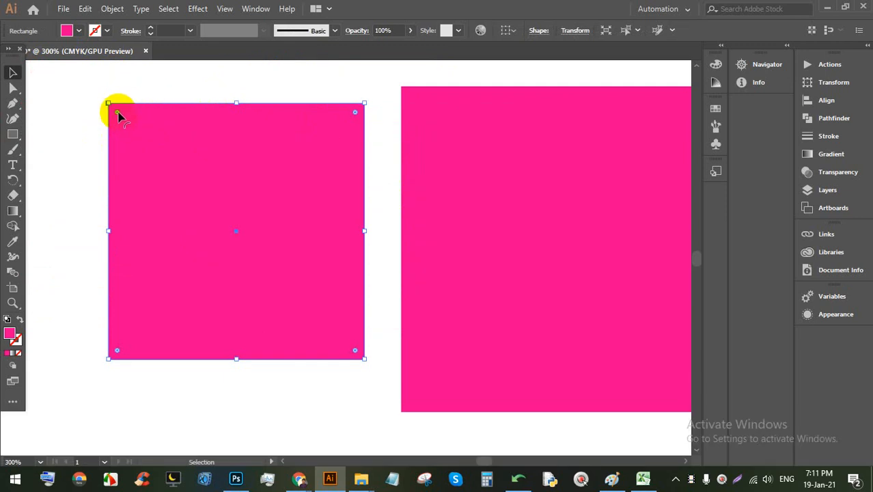
left_click_drag(118, 115, 154, 172)
left_click(188, 87)
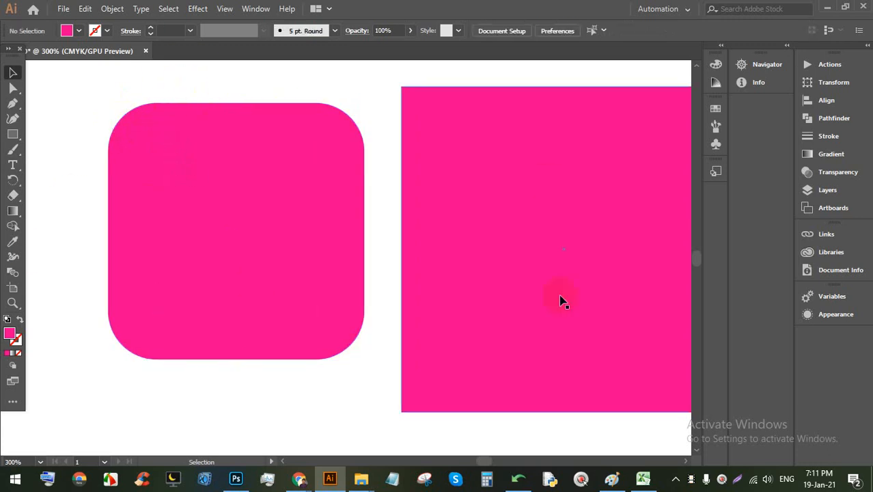
left_click(130, 157)
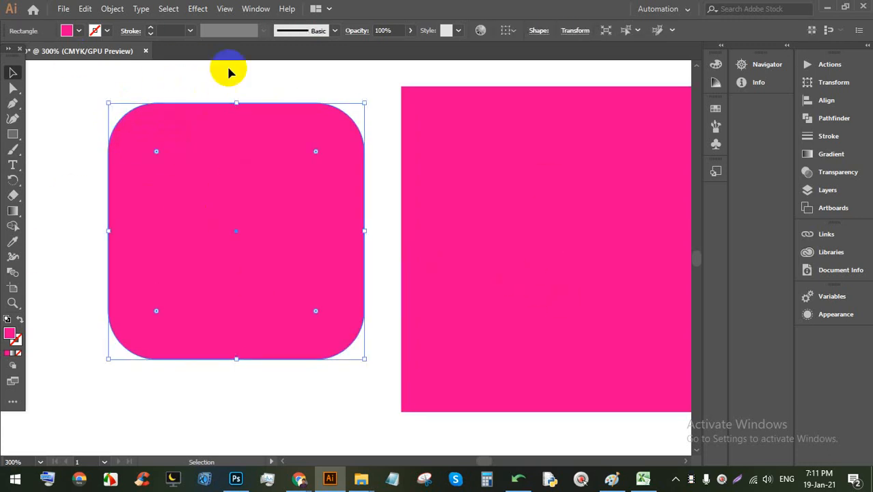
left_click_drag(156, 153, 125, 133)
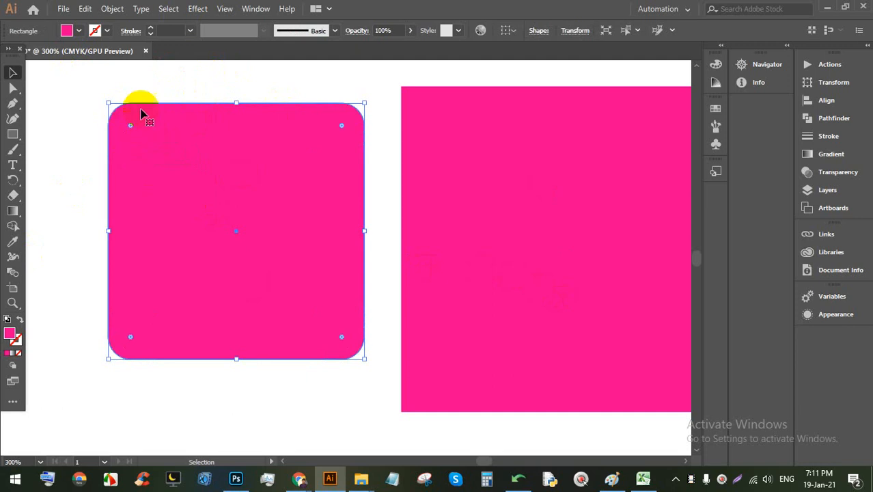
left_click(161, 83)
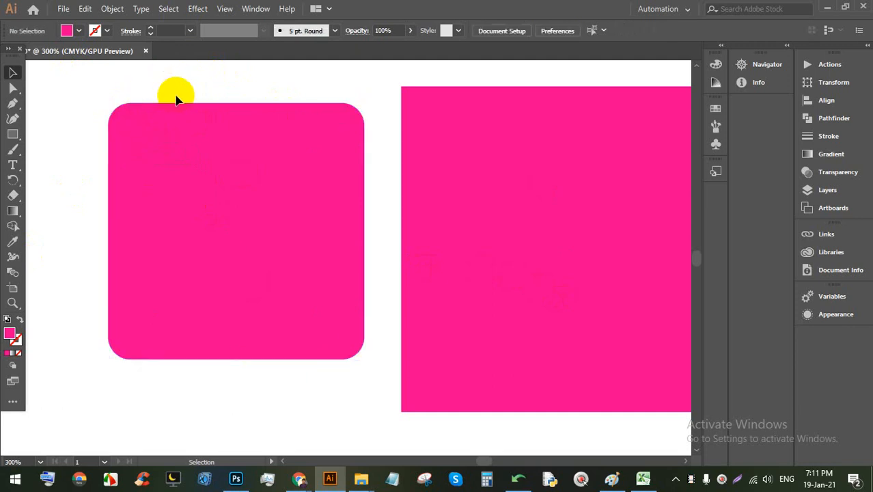
Step: Round only the middle pink square's top-left corner to a large 0.58 in radius
key("space")
left_click_drag(517, 164, 250, 145)
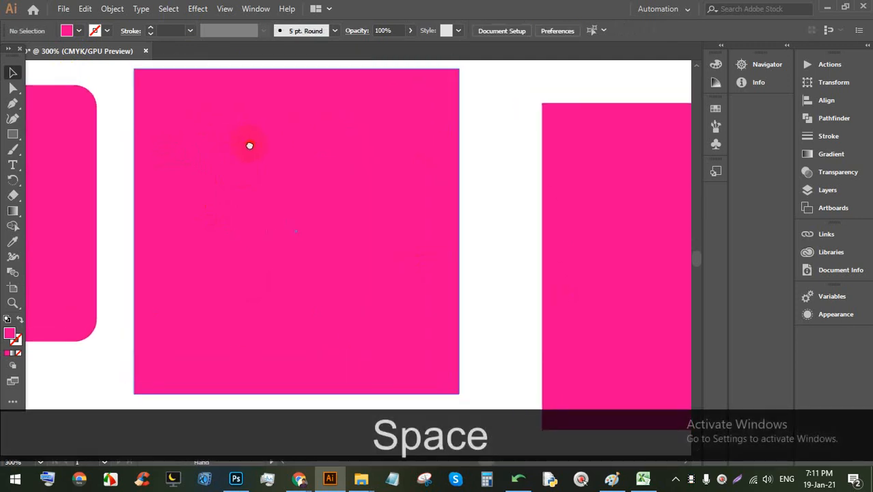
left_click(183, 144)
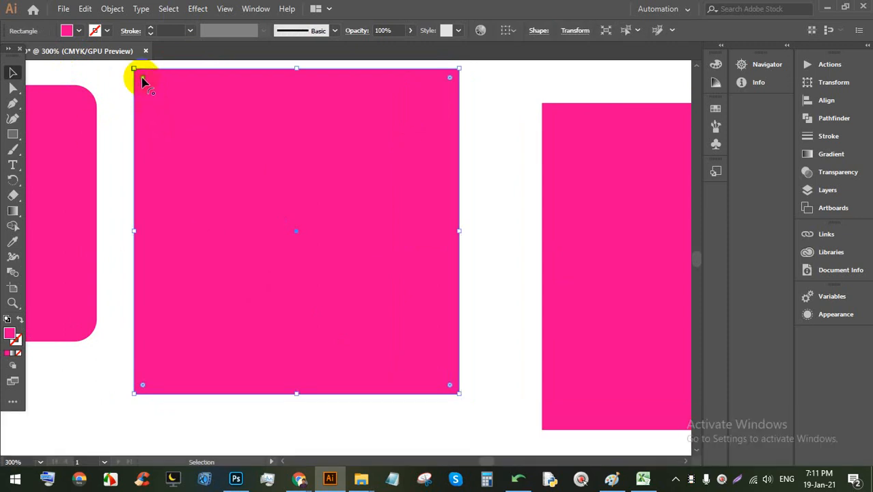
left_click_drag(142, 77, 316, 218)
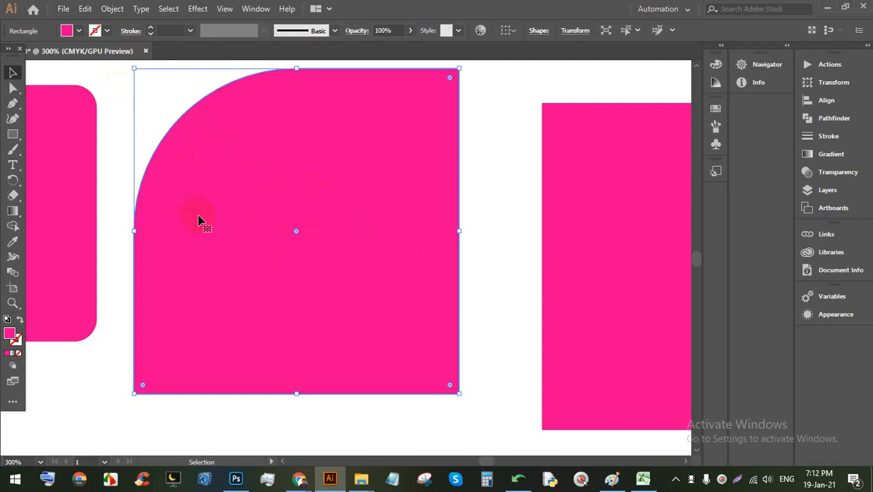
left_click_drag(298, 232, 239, 175)
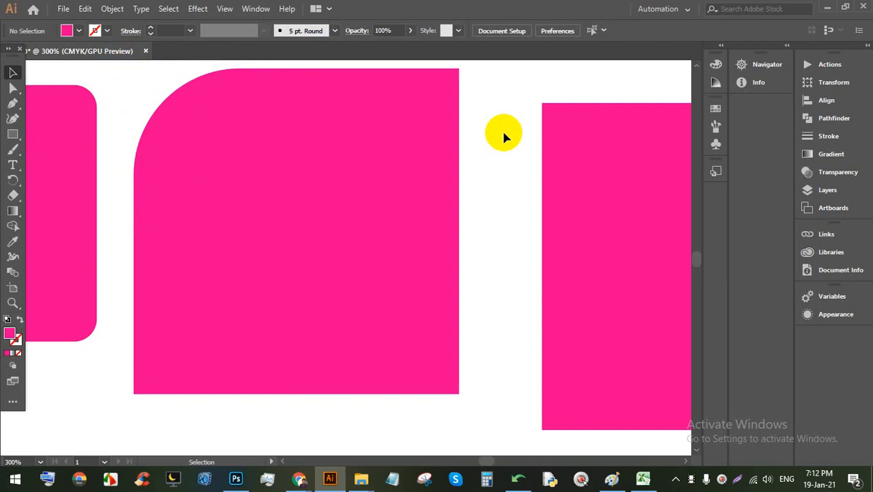
left_click(374, 227)
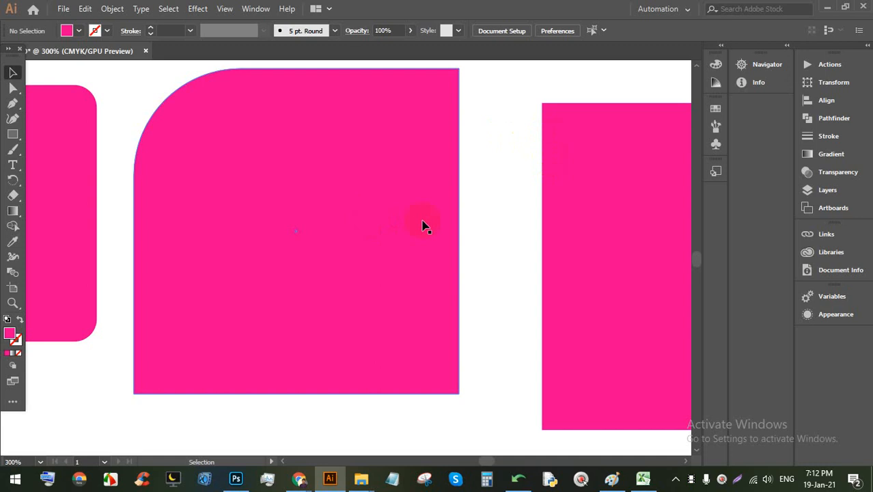
Step: Pan left and select the plain, sharp-cornered pink square rectangle
key("space")
left_click_drag(512, 231, 276, 214)
left_click(405, 205)
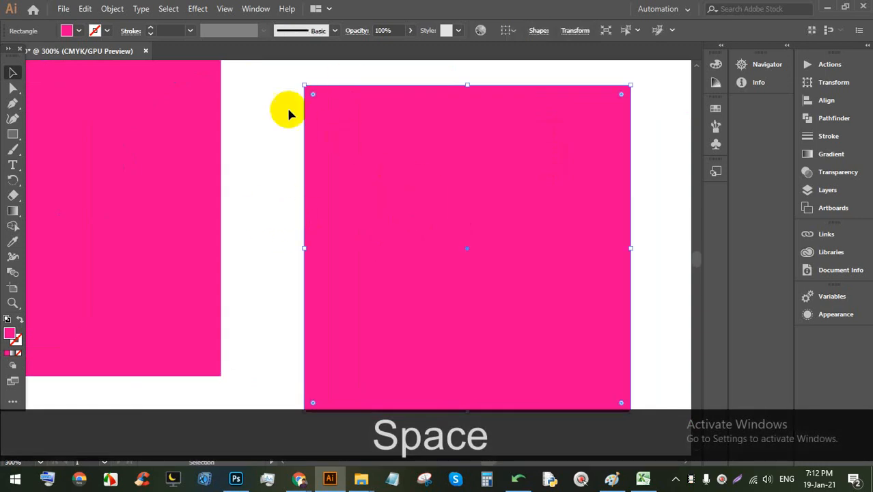
scroll(323, 171, "down", 1)
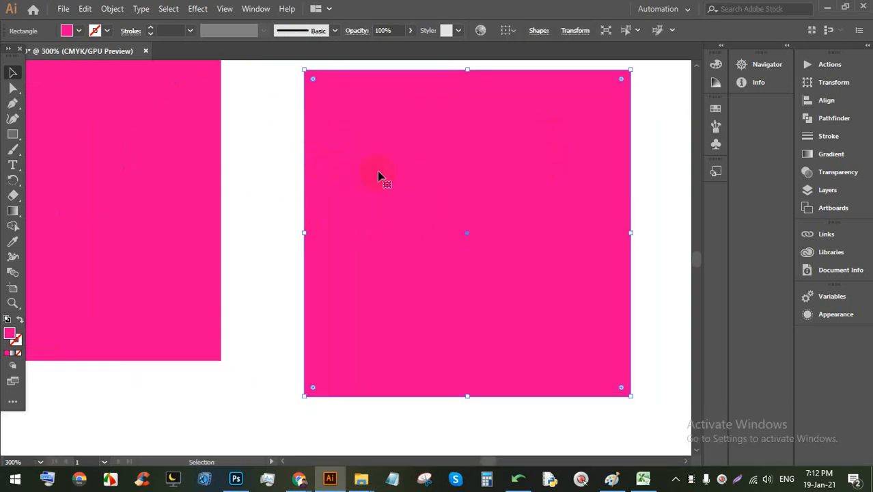
key("alt")
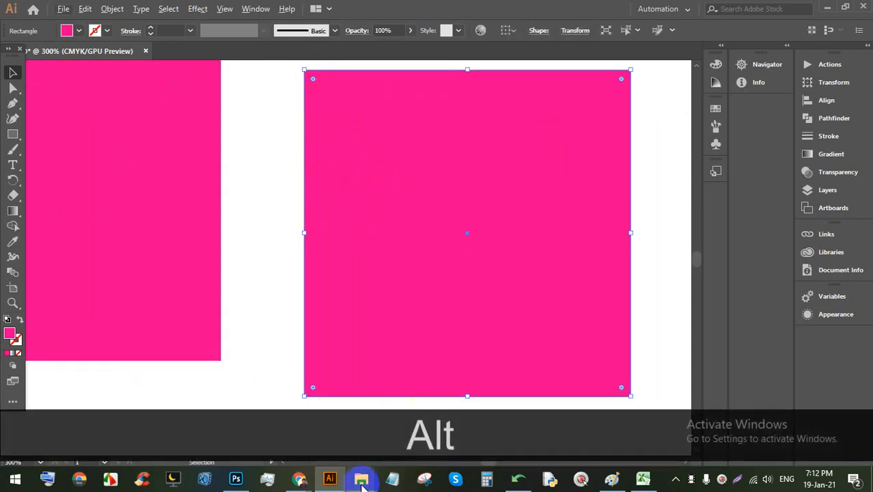
left_click(332, 479)
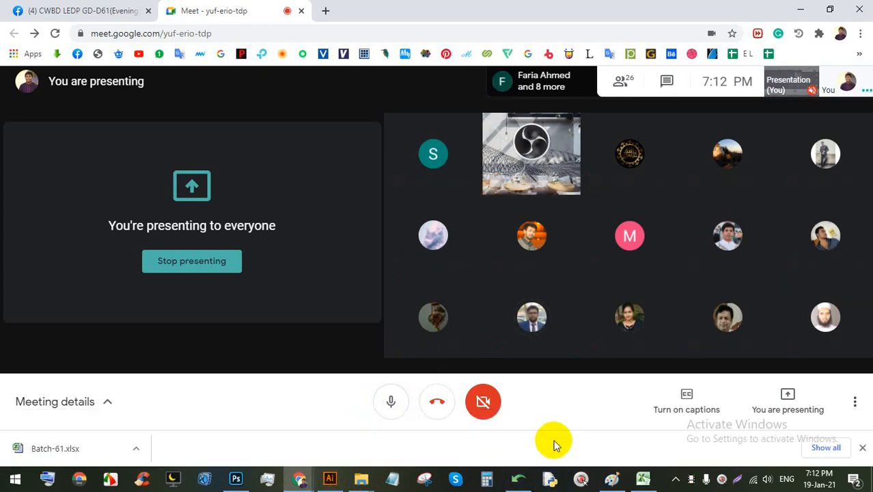
left_click(862, 447)
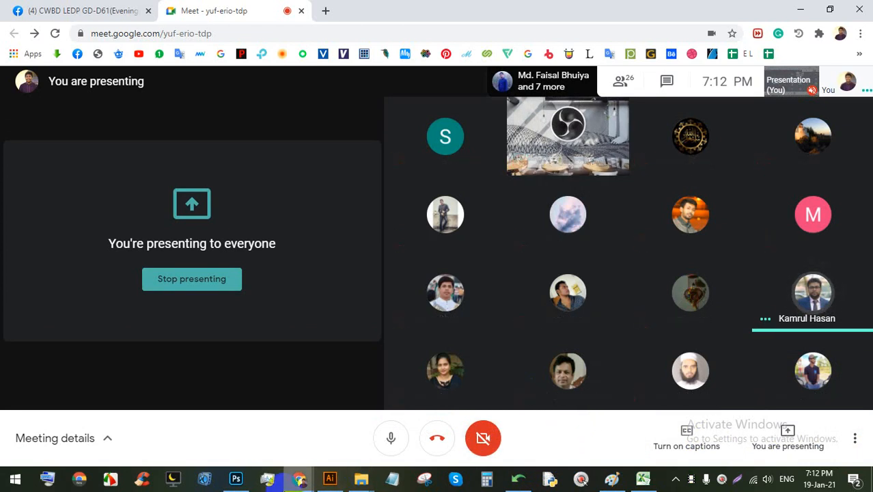
left_click(327, 478)
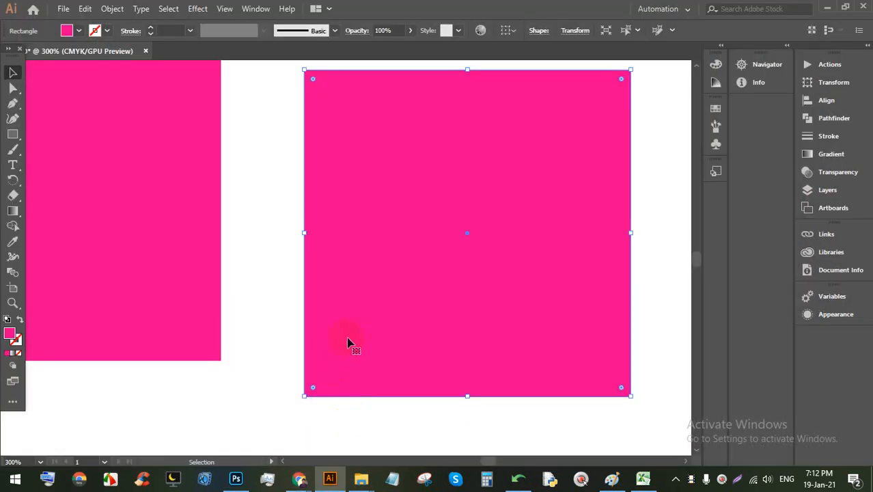
Step: Move the pink rectangle slightly to the left and reselect it
left_click(279, 100)
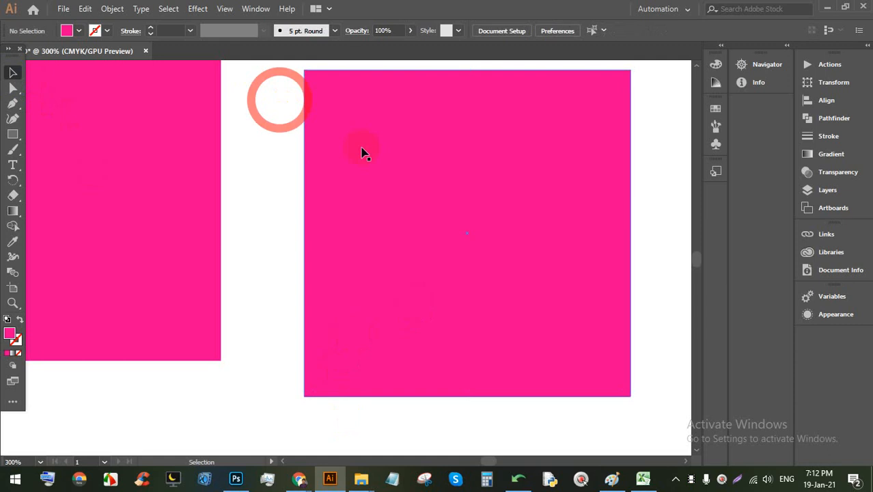
left_click_drag(570, 213, 511, 218)
left_click(614, 189)
left_click(605, 176)
left_click(507, 167)
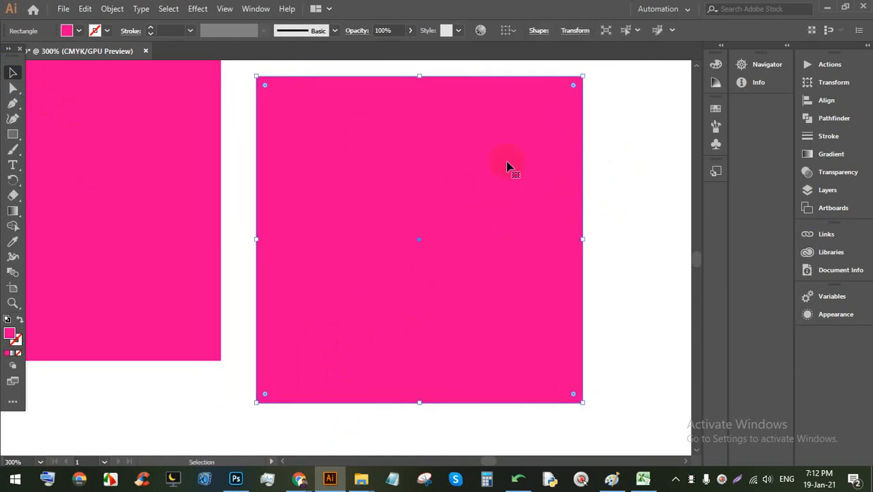
Step: Apply Effect > Convert to Shape > Rounded Rectangle with Extra Width and Extra Height 0
left_click(197, 9)
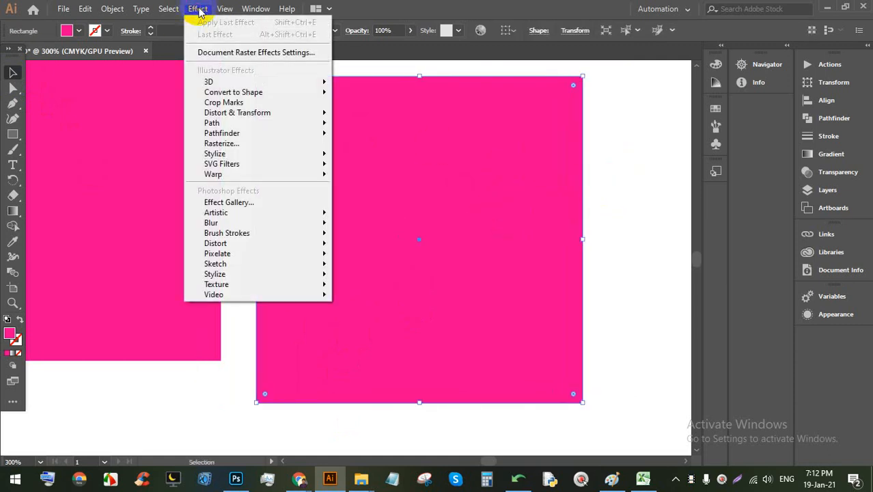
mouse_move(231, 96)
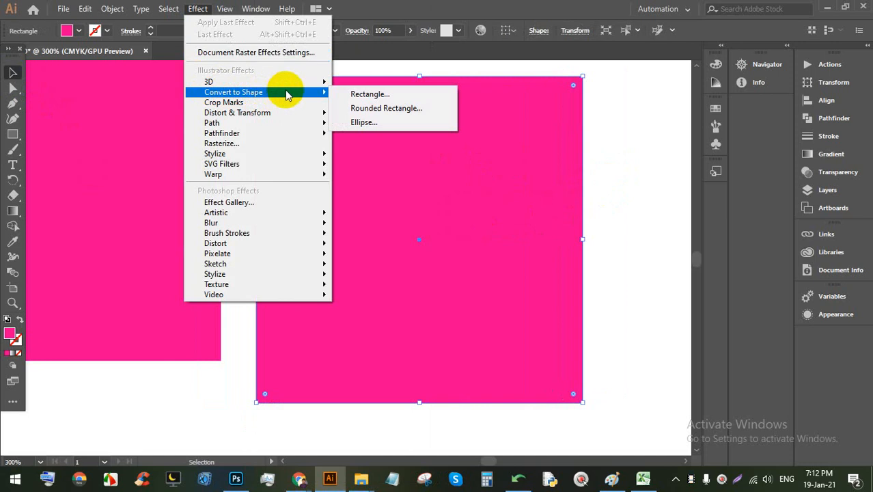
left_click(406, 110)
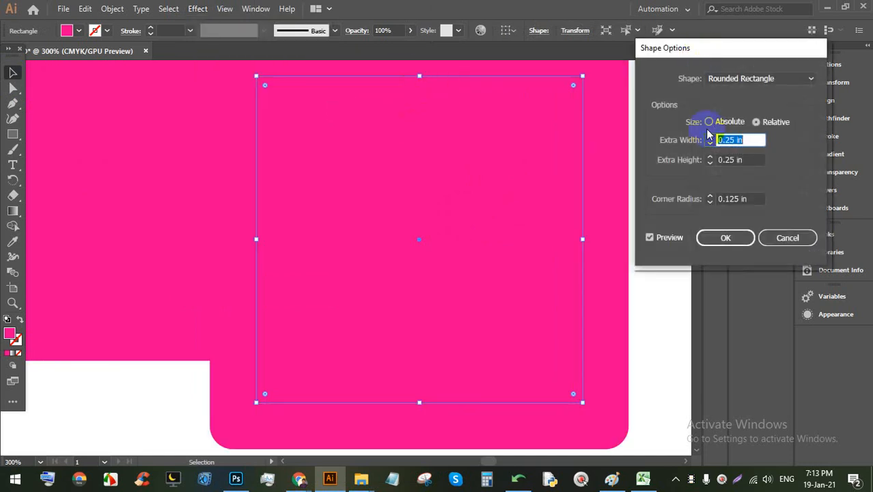
type("0")
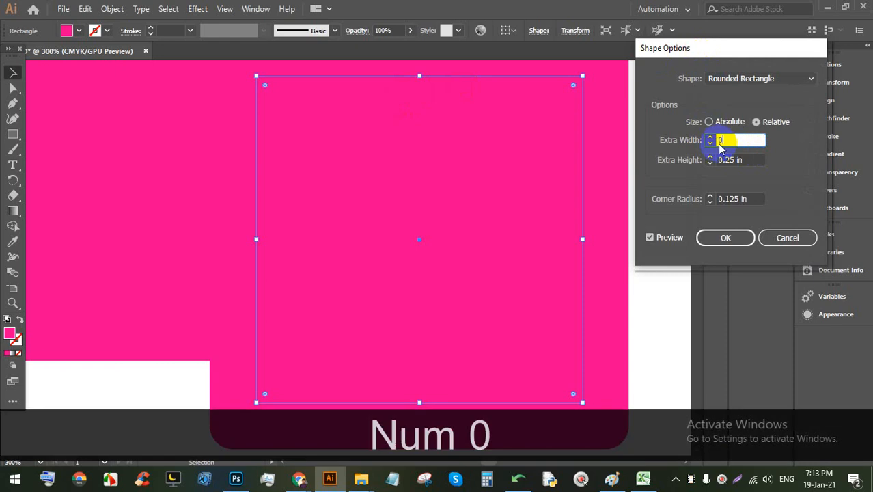
left_click(708, 160)
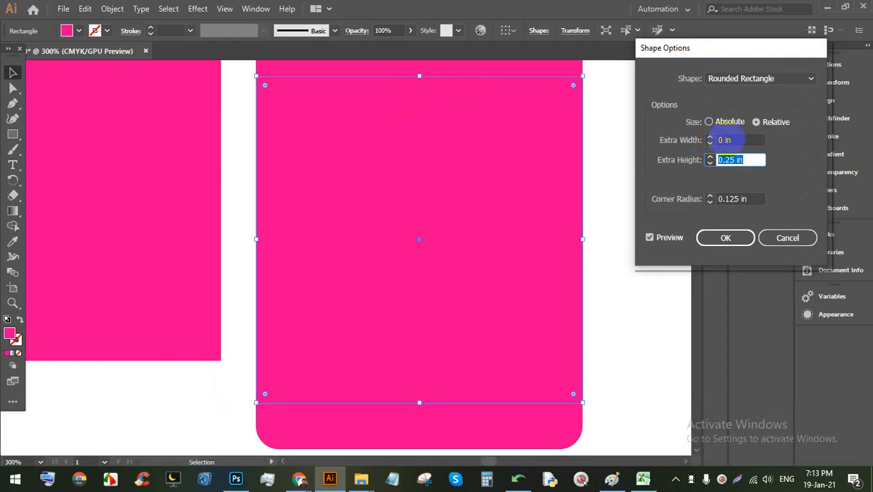
type("0")
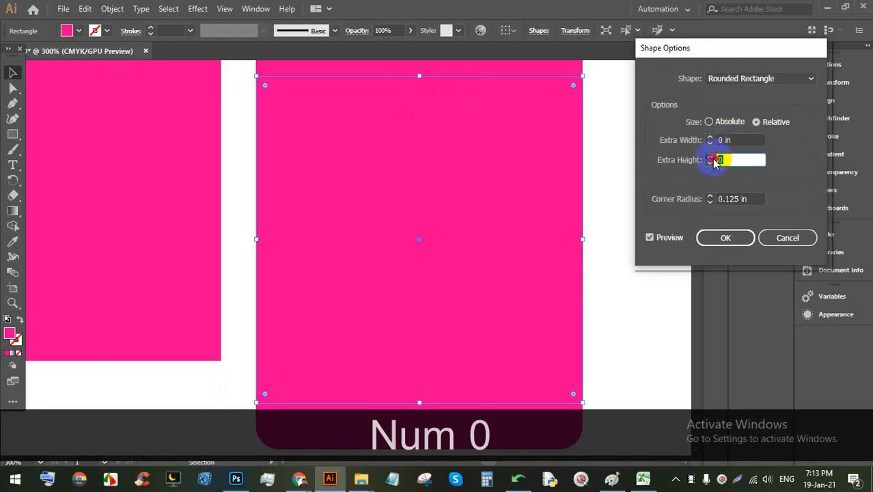
left_click(709, 166)
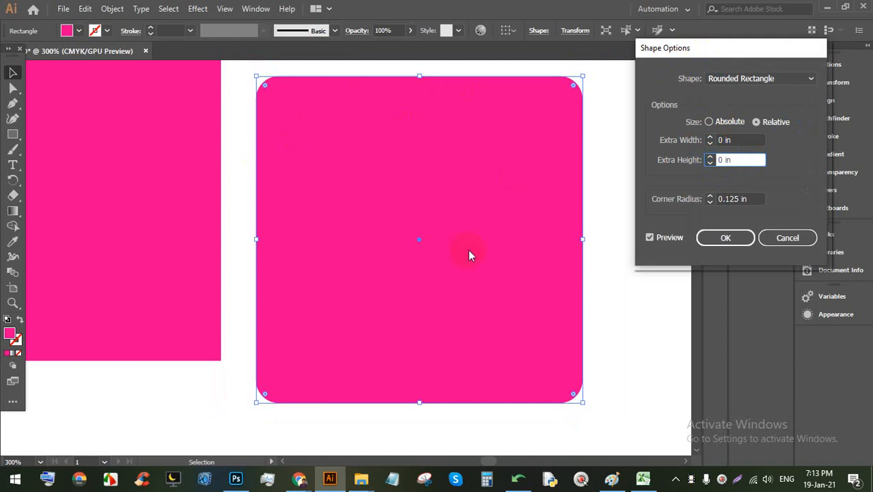
Step: Test a larger Extra Height, reset it to 0, and cancel the effect
left_click(721, 159)
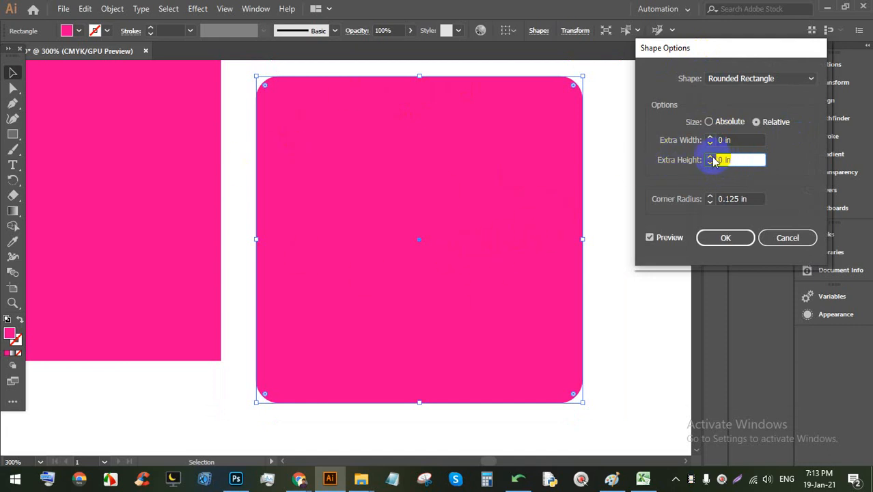
left_click(710, 157)
left_click(710, 157)
left_click(710, 157)
double_click(757, 161)
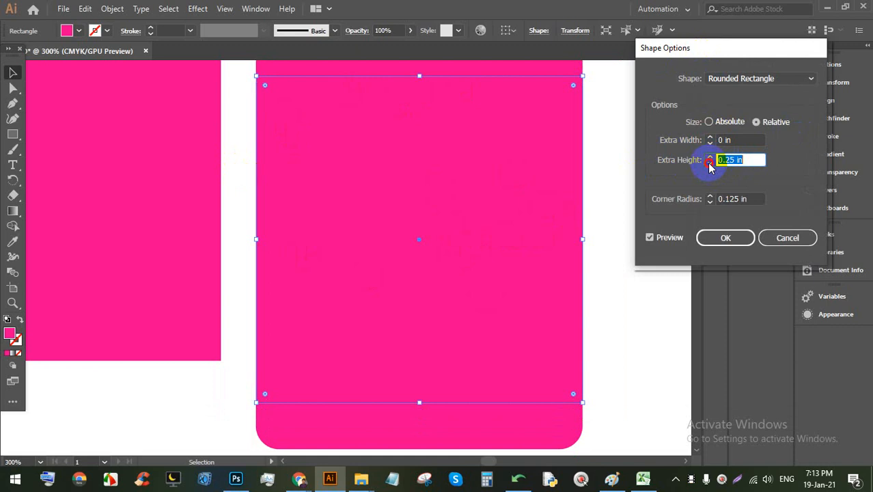
type("0")
left_click(787, 237)
scroll(481, 203, "down", 5)
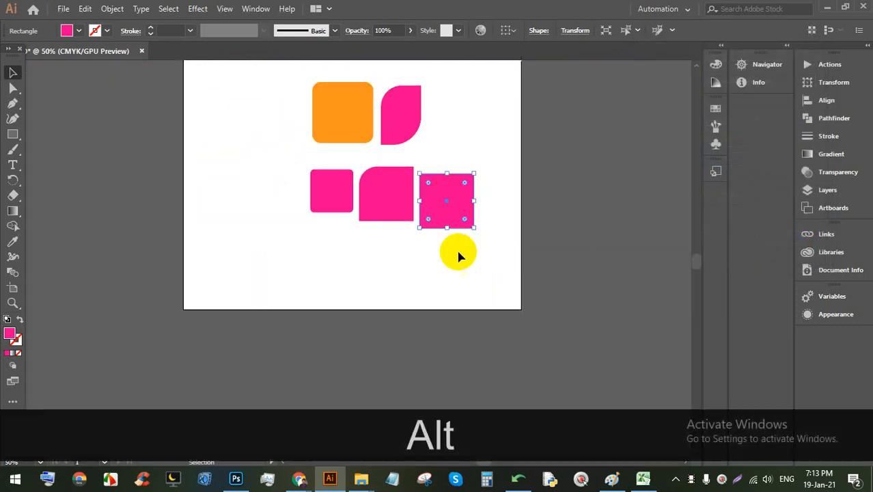
Step: Copy the five practice shapes to the right of the artboard
left_click(346, 252)
left_click_drag(456, 281, 268, 73)
left_click_drag(346, 105, 591, 144)
scroll(317, 146, "up", 3)
key("alt+space")
left_click_drag(314, 235, 327, 215)
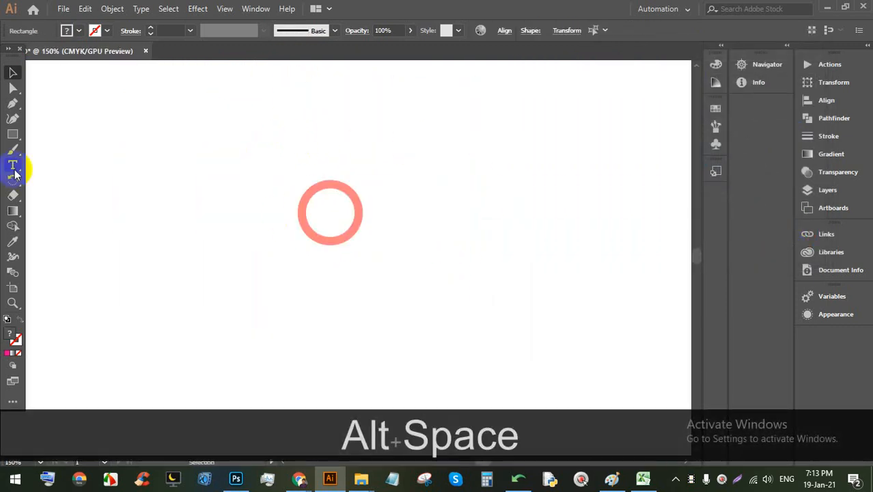
Step: Draw a 1.33-inch pink square on the blank canvas
left_click(13, 135)
mouse_move(218, 150)
left_mouse_down()
mouse_move(259, 212)
mouse_move(340, 260)
left_mouse_up()
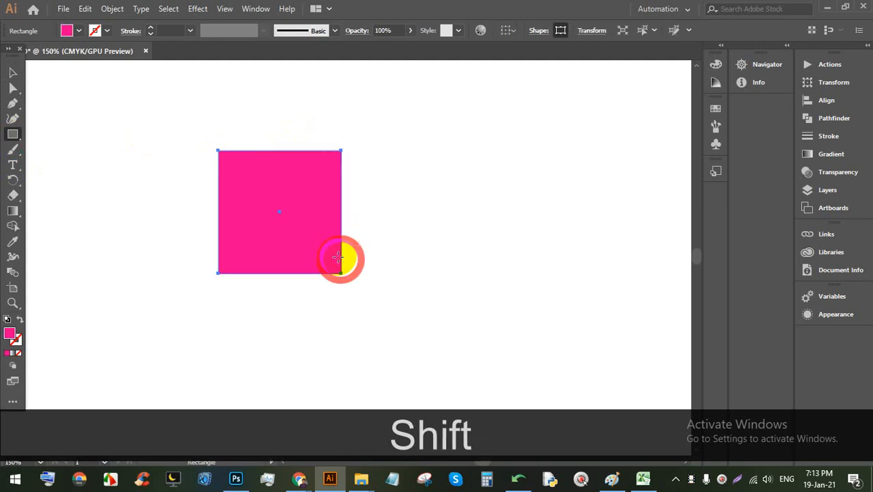
left_click(300, 479)
left_click(260, 416)
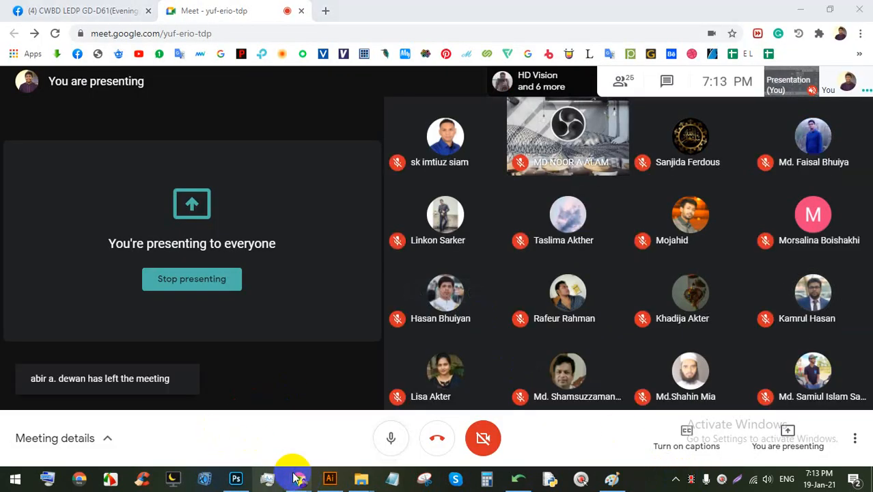
left_click(330, 478)
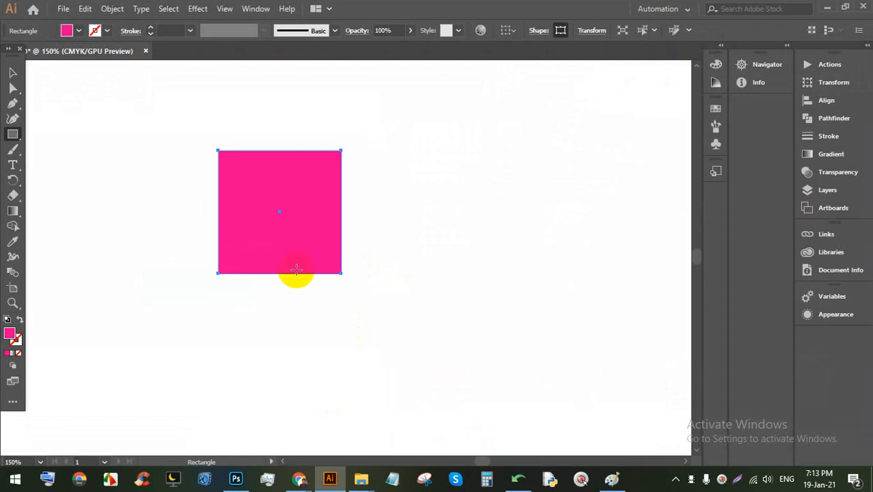
Step: Nudge the new pink square slightly to the right and reselect it
left_click(12, 73)
left_click(460, 162)
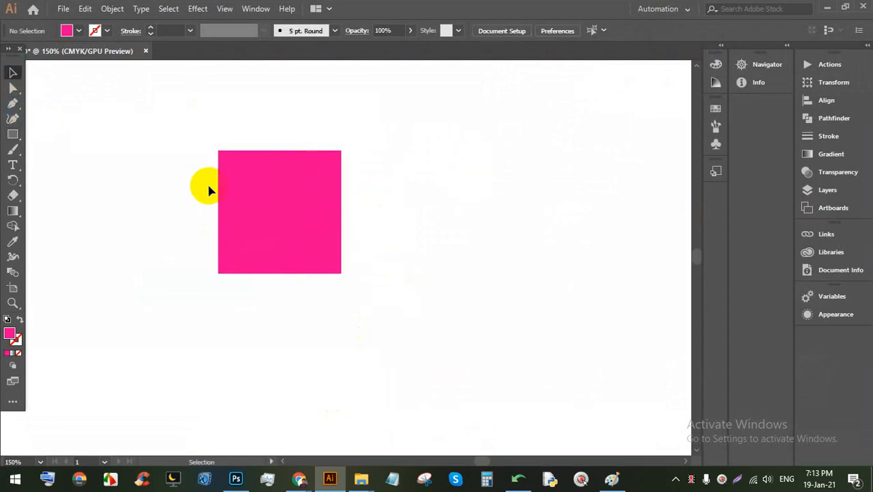
scroll(243, 190, "up", 1)
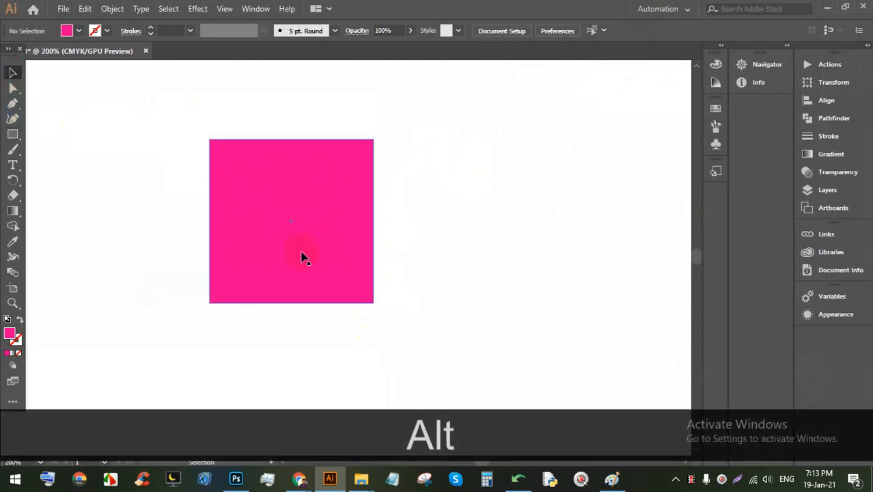
left_click_drag(303, 258, 314, 258)
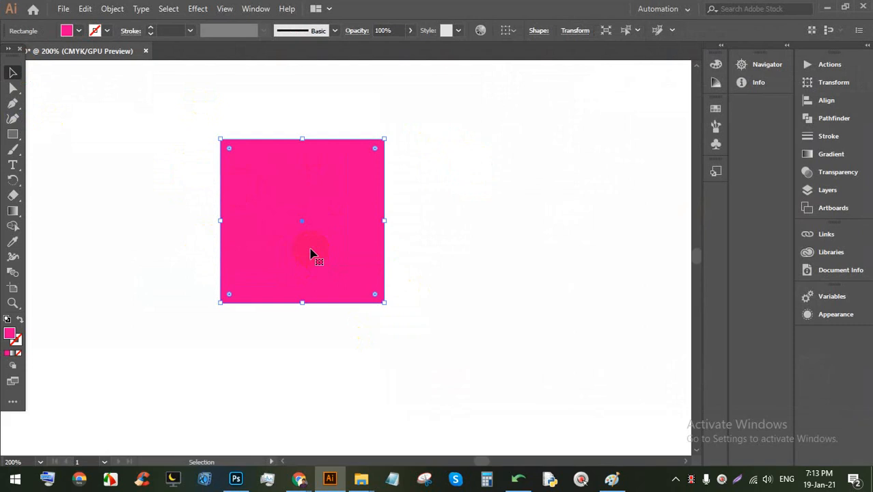
left_click(466, 235)
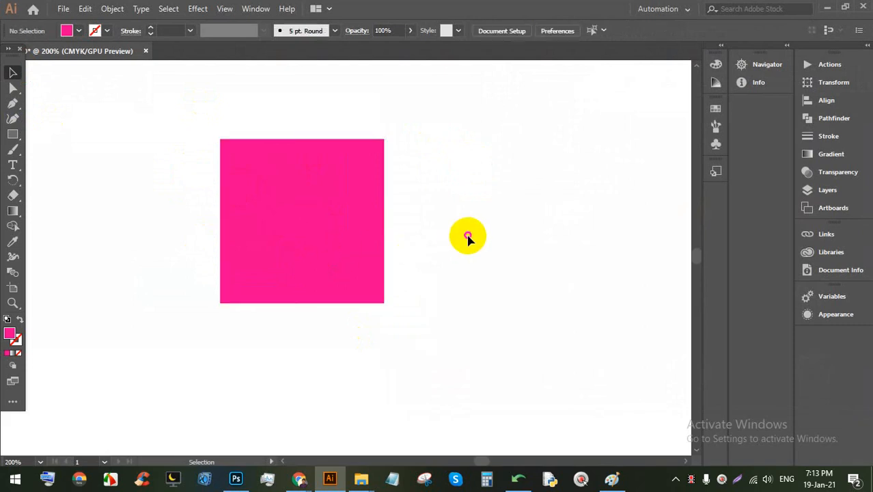
left_click(352, 201)
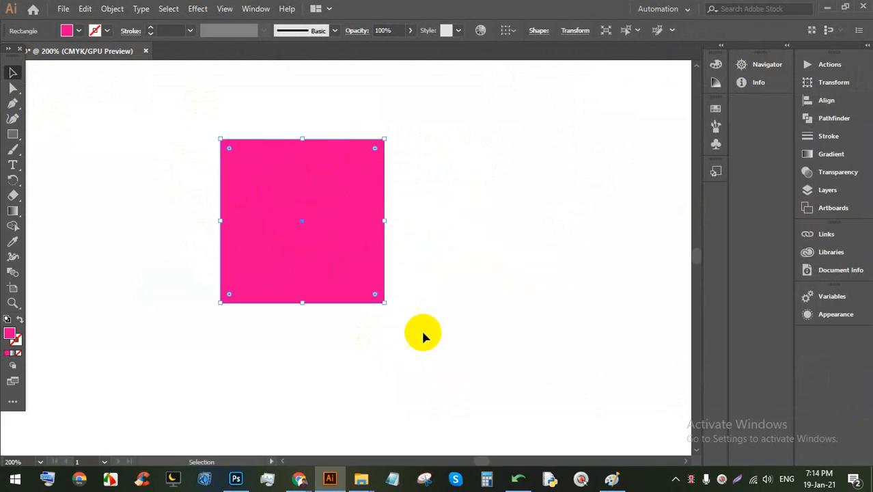
Step: Apply a Rounded Rectangle shape effect with Extra Width and Extra Height set to 0
left_click(193, 9)
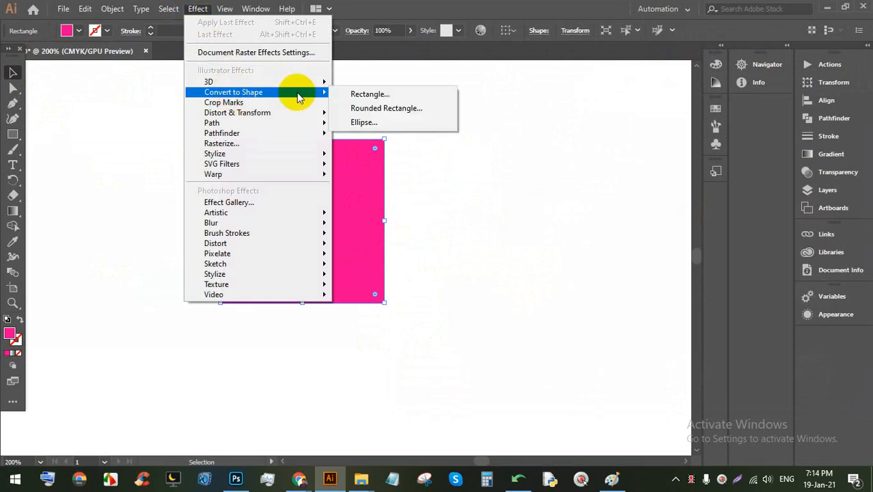
left_click(404, 109)
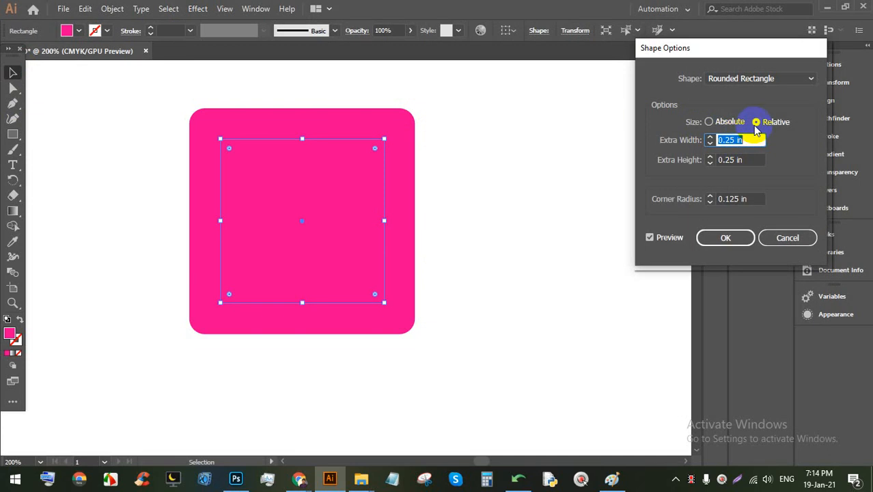
type("0")
left_click(692, 162)
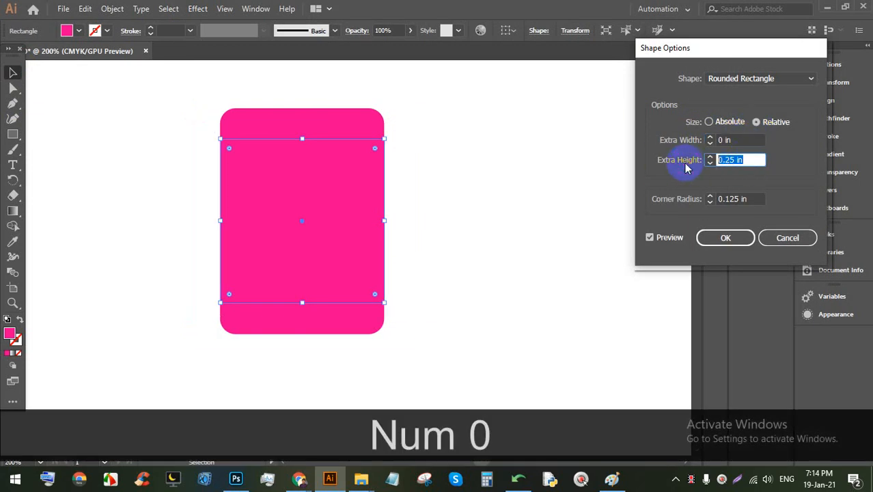
left_click(710, 157)
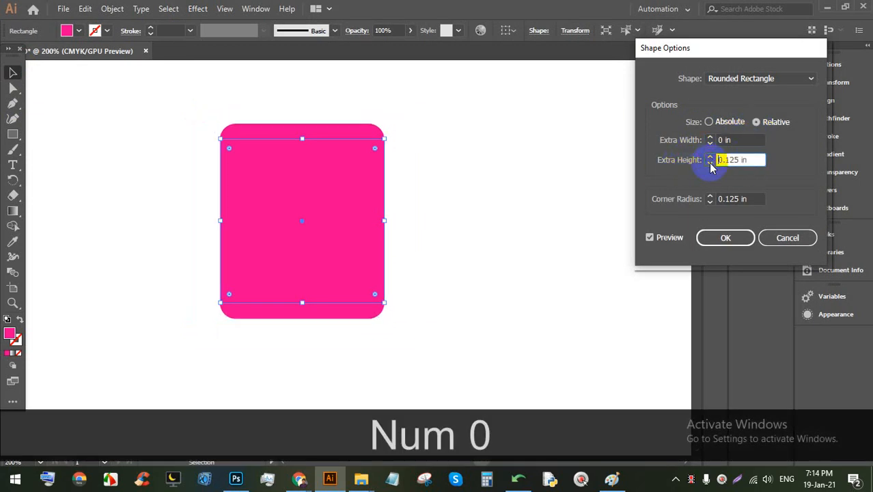
left_click(710, 163)
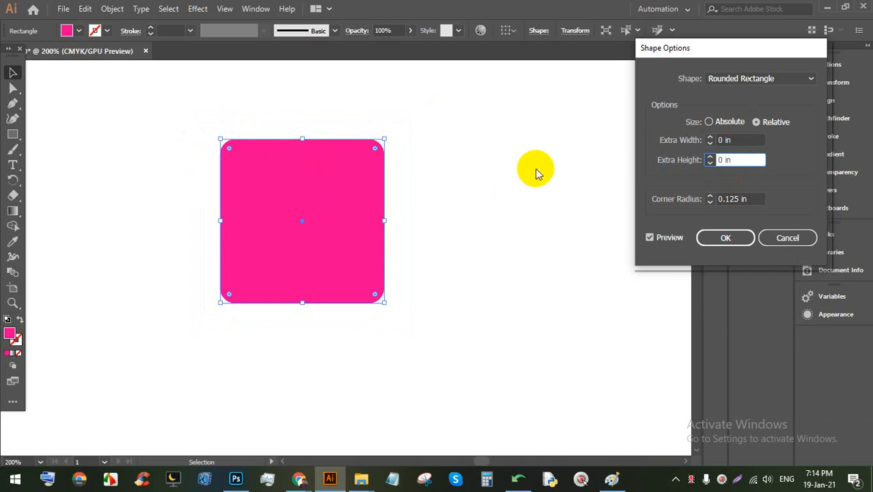
Step: Preview the corner radius raised toward a circle, then negative, then back to 0 in
left_click(710, 196)
left_click(710, 196)
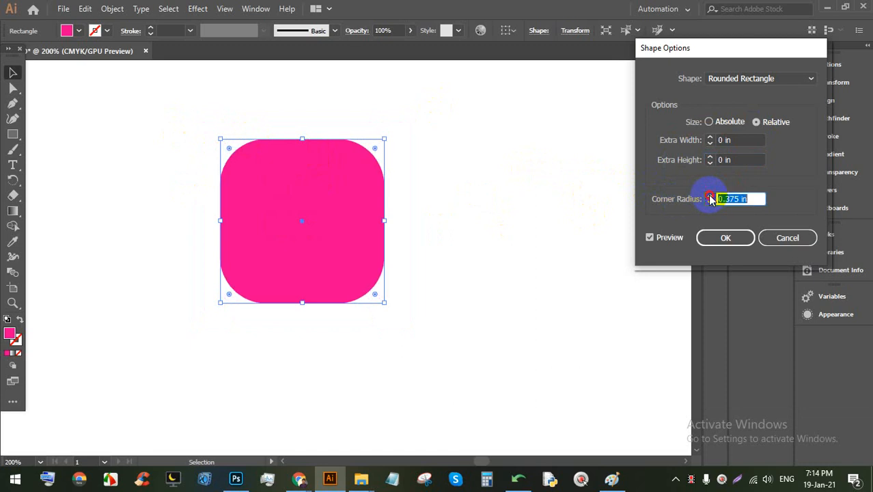
left_click(710, 196)
left_click(710, 196)
left_click(710, 203)
left_click(710, 202)
left_click(710, 203)
left_click(710, 203)
left_click(710, 203)
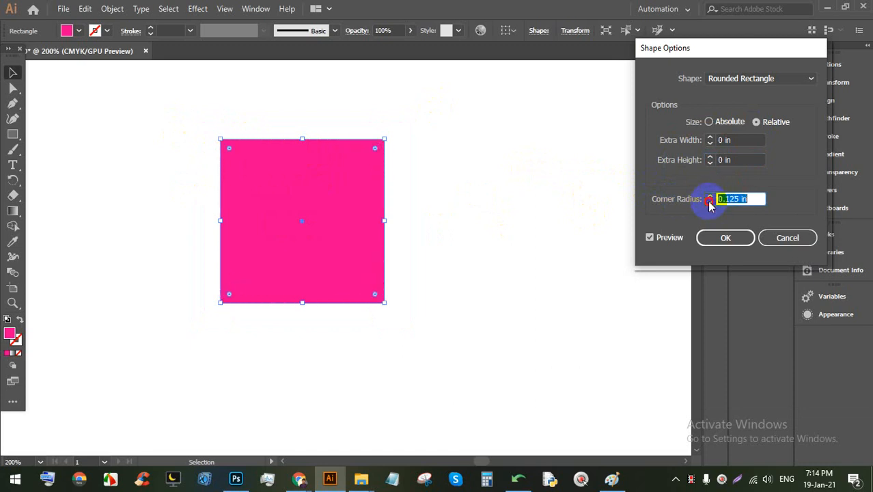
left_click(711, 202)
left_click(710, 203)
left_click(709, 196)
left_click(709, 196)
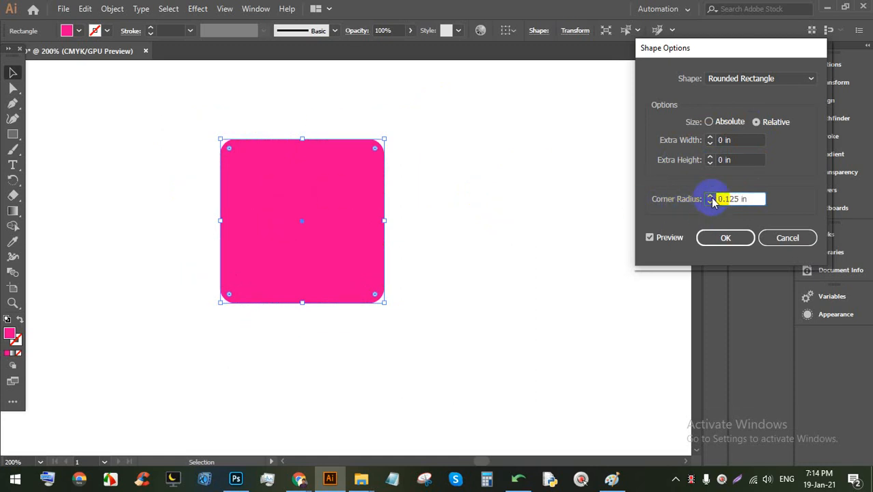
Step: Try corner radii of 0.25, 0.375 and 0.125 in, then inverted corners down to -1.625 in
left_click(710, 195)
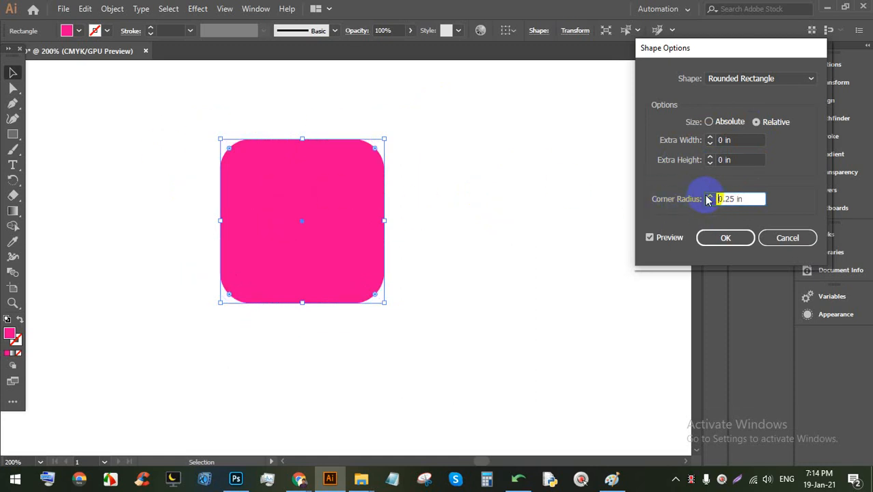
left_click(710, 196)
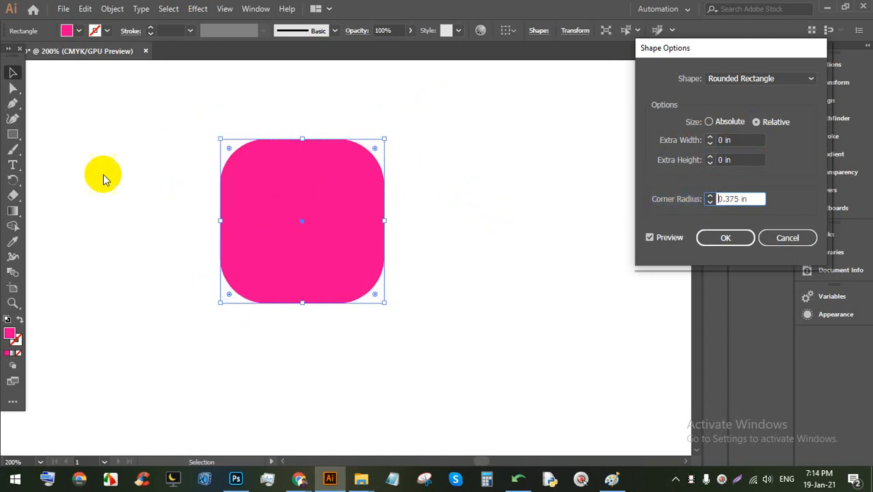
left_click(710, 202)
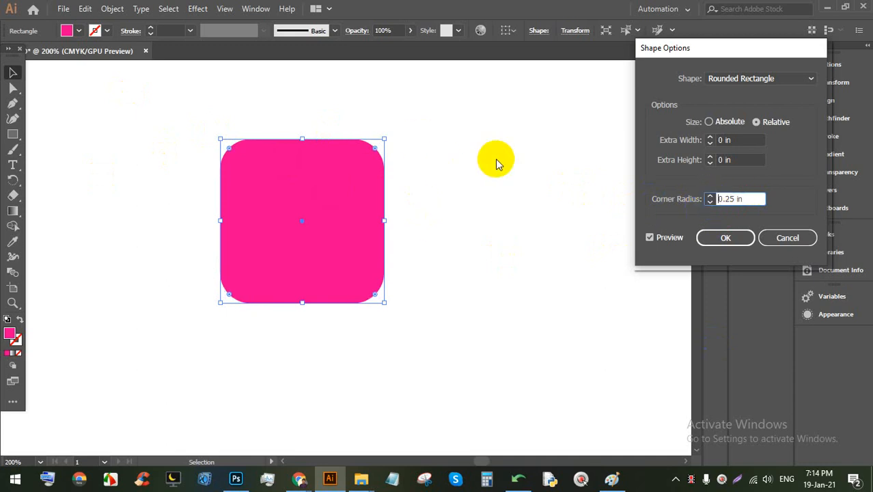
left_click(710, 202)
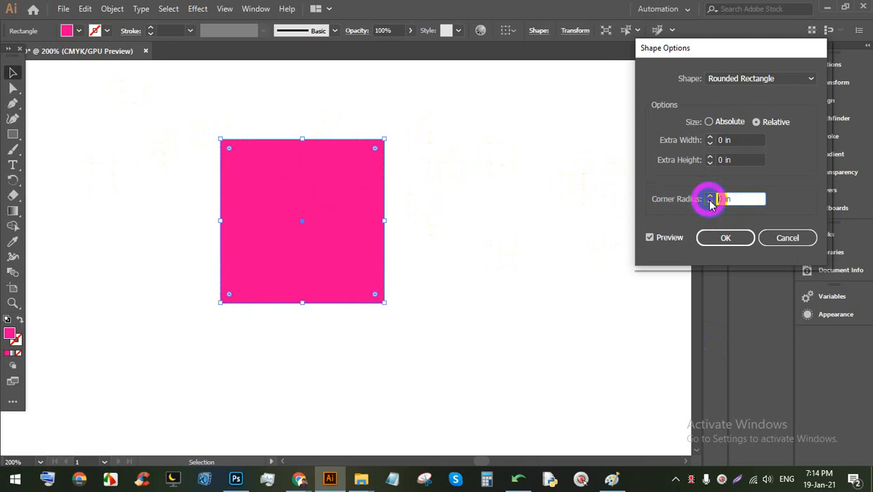
left_click(710, 203)
left_click(710, 202)
left_click(711, 203)
left_click(710, 203)
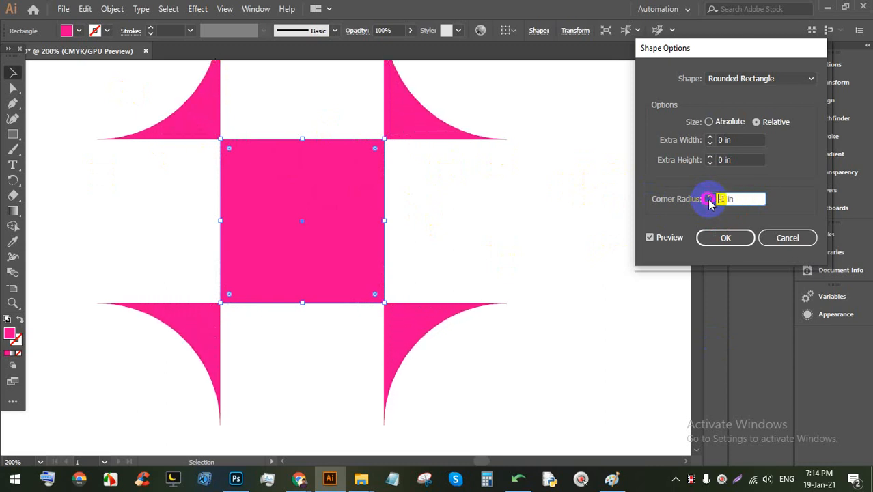
left_click(710, 202)
left_click(710, 202)
left_click(710, 202)
left_click(710, 202)
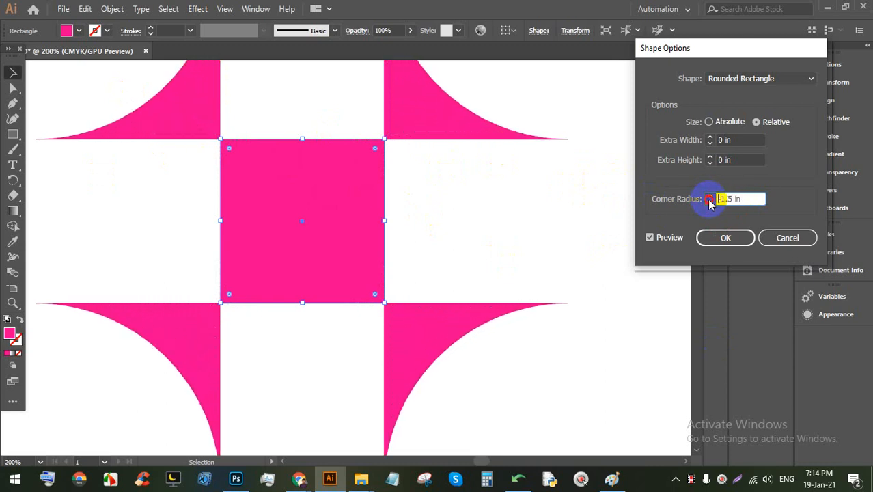
left_click(710, 202)
Step: Settle on a 0.25 in corner radius, confirm with OK, and deselect
left_click(710, 195)
left_click(710, 195)
left_click(710, 196)
left_click(710, 196)
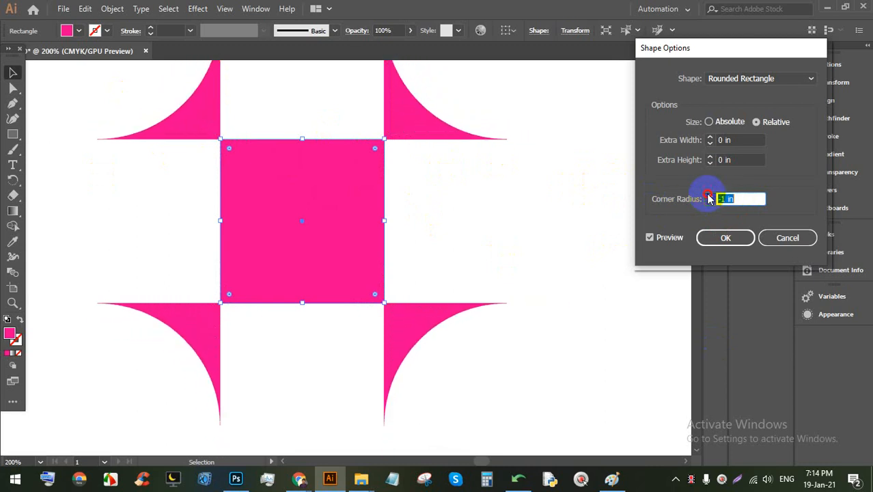
left_click(710, 195)
left_click(710, 195)
left_click(710, 195)
left_click(710, 195)
left_click(710, 195)
left_click(710, 196)
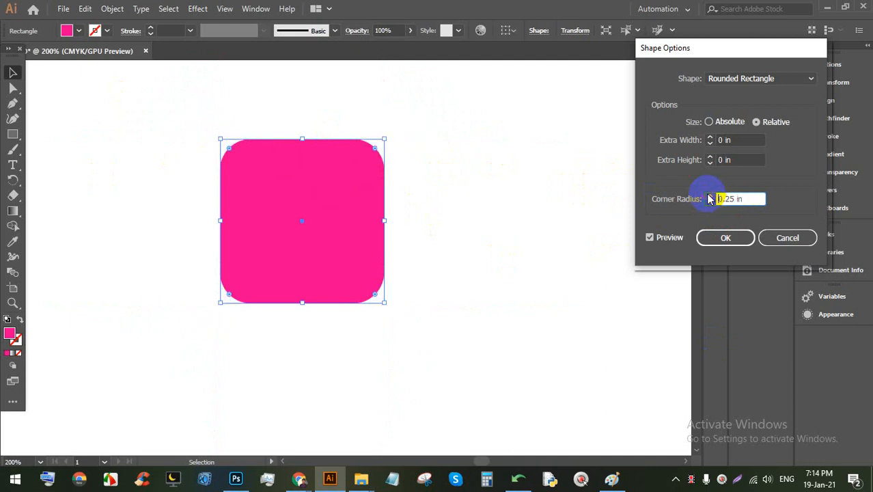
left_click(711, 202)
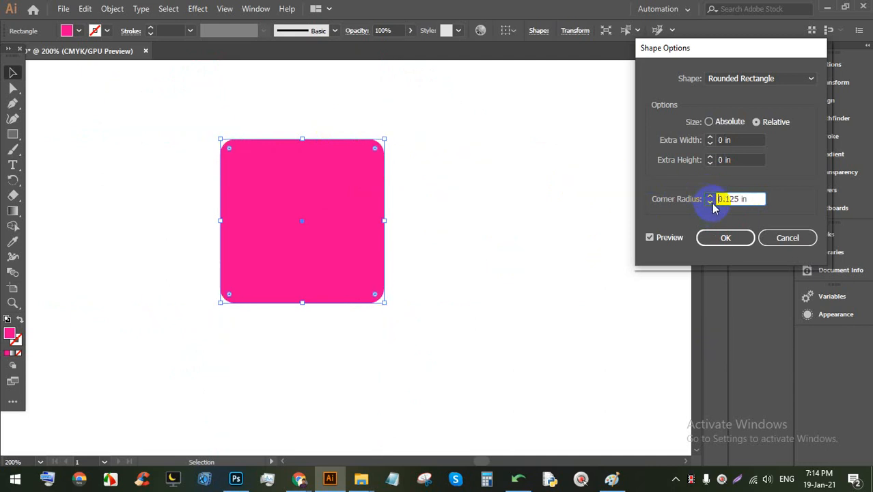
left_click(710, 195)
left_click(711, 195)
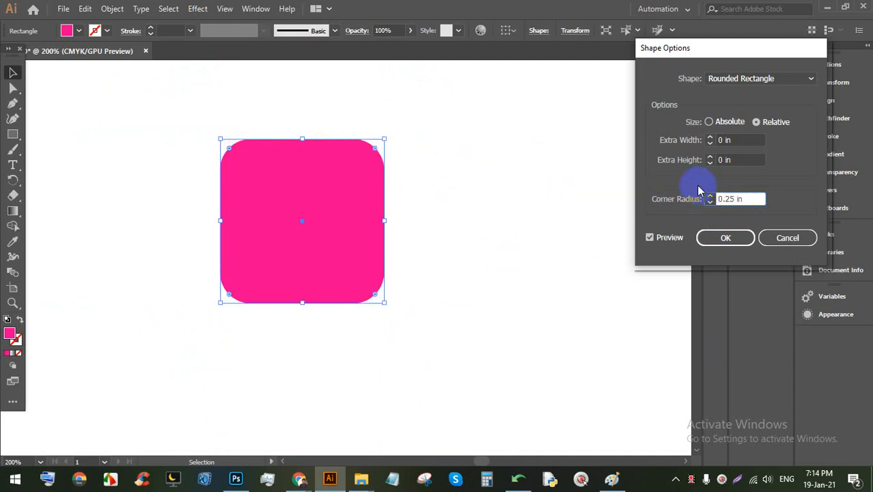
left_click(725, 239)
left_click(512, 230)
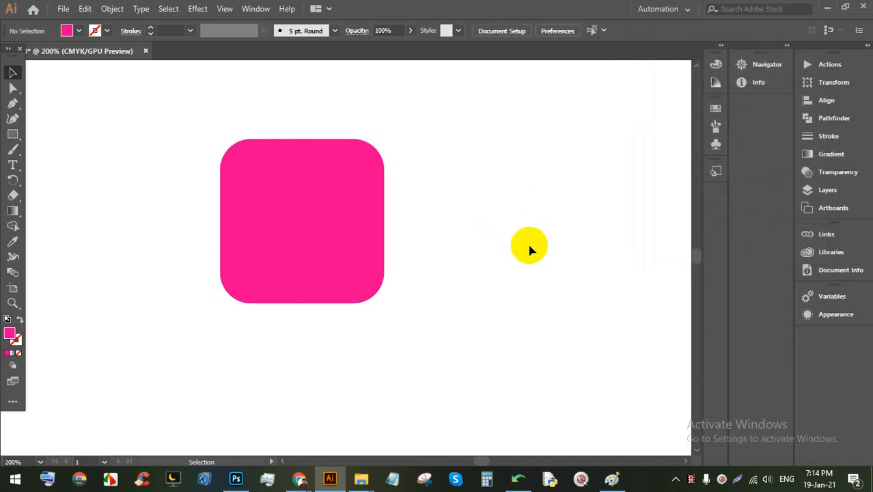
Step: Delete the extra pink rounded square and move the other pink square onto the artboard
left_click_drag(619, 292, 321, 202)
left_click(530, 165)
left_click_drag(561, 295, 106, 132)
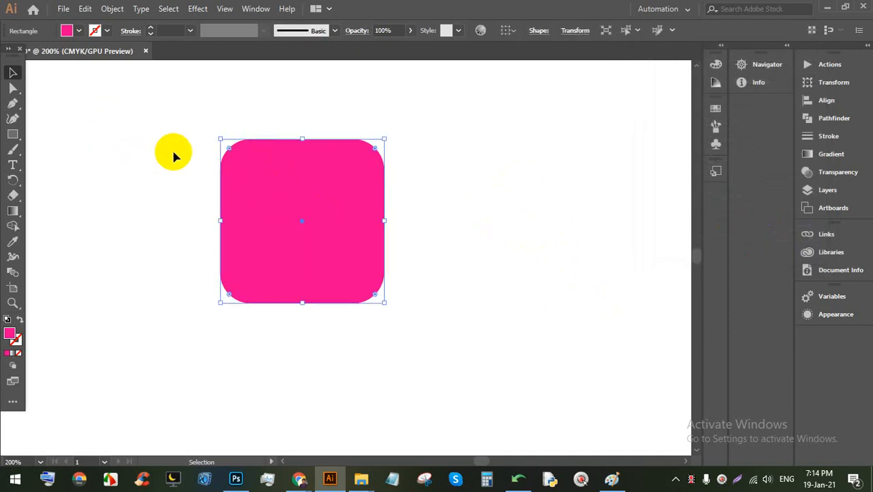
key("BackSpace")
scroll(311, 166, "down", 3)
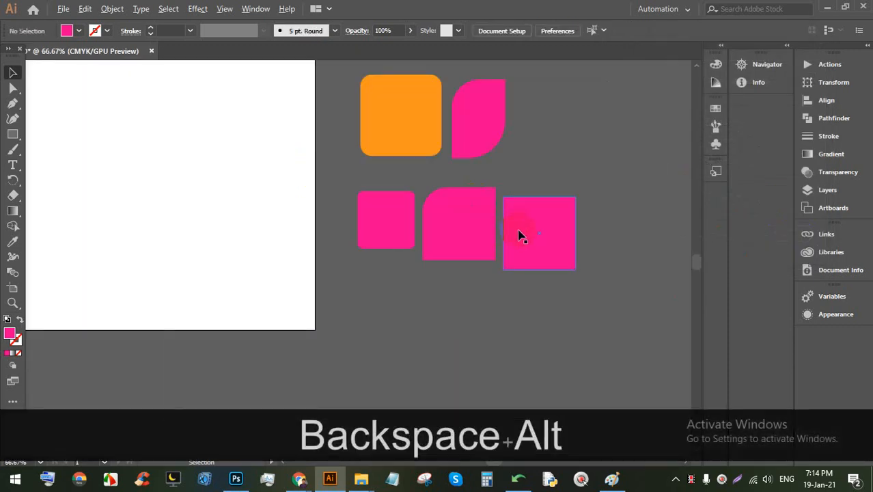
left_click_drag(519, 236, 176, 191)
scroll(176, 190, "up", 3)
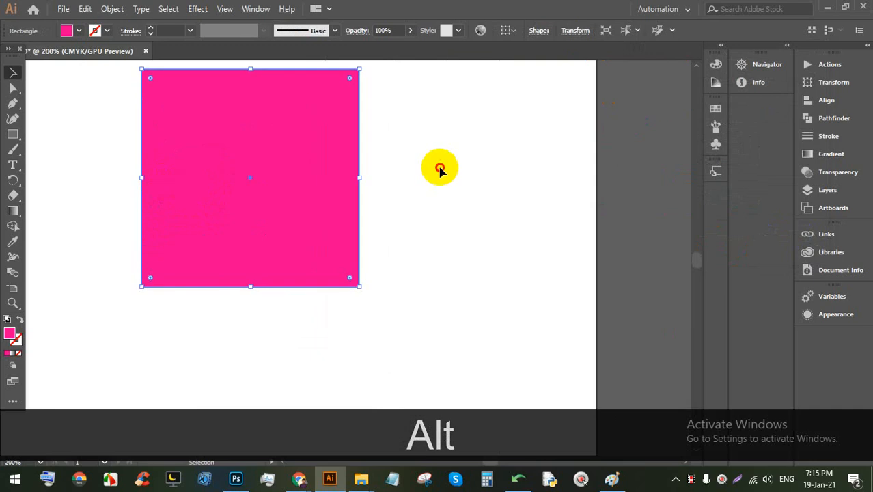
left_click(440, 170)
Step: Round all four corners of the pink square, then re-sharpen its bottom-left and top-right corners
scroll(386, 202, "up", 1)
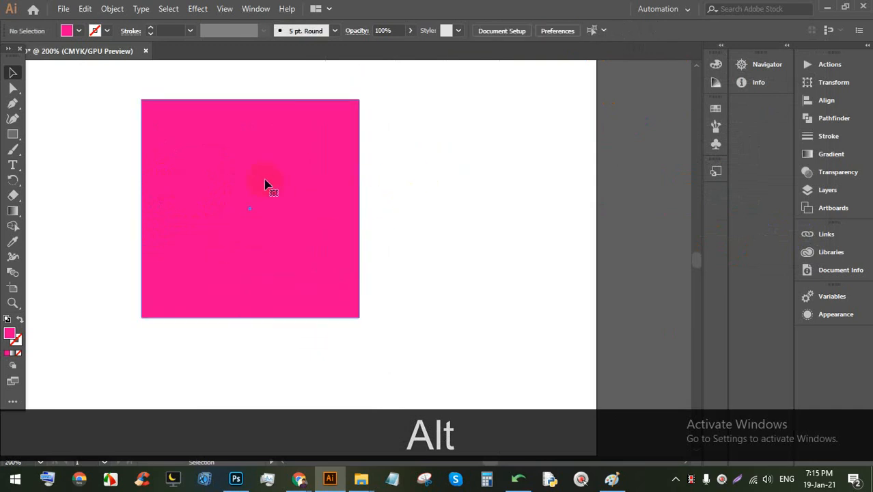
left_click(164, 124)
left_click_drag(151, 108, 185, 169)
left_click(462, 164)
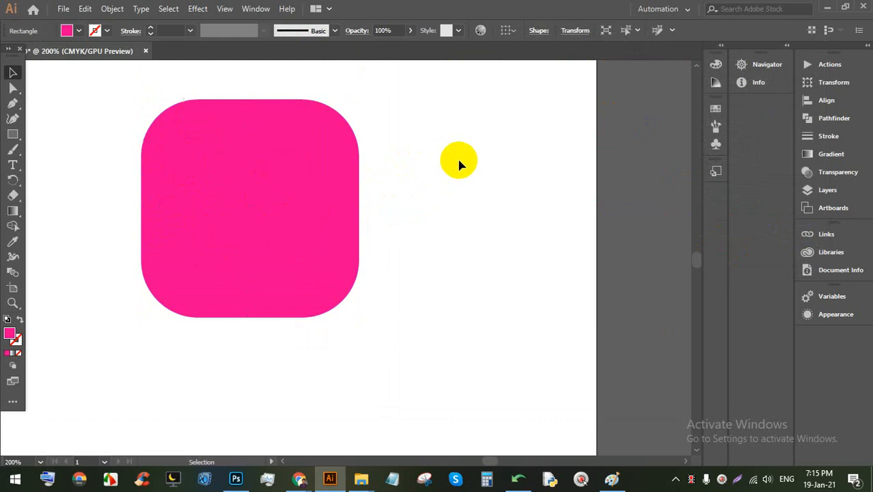
left_click(202, 171)
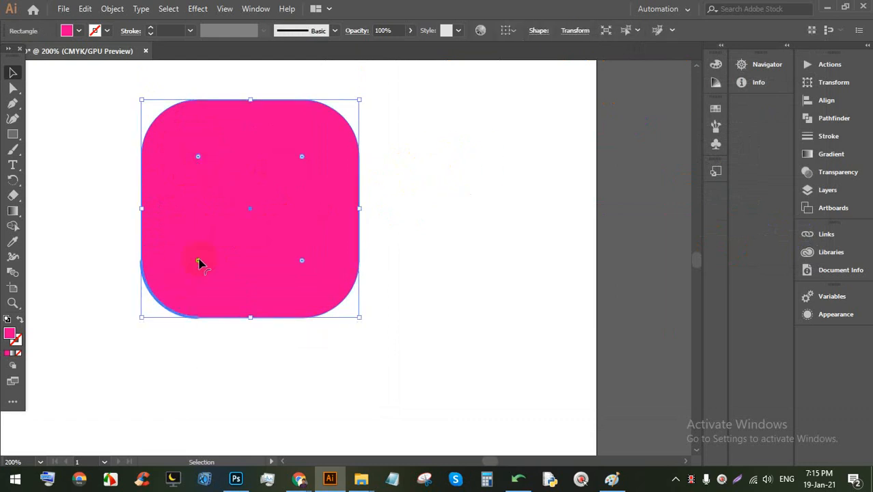
left_click_drag(197, 264, 48, 373)
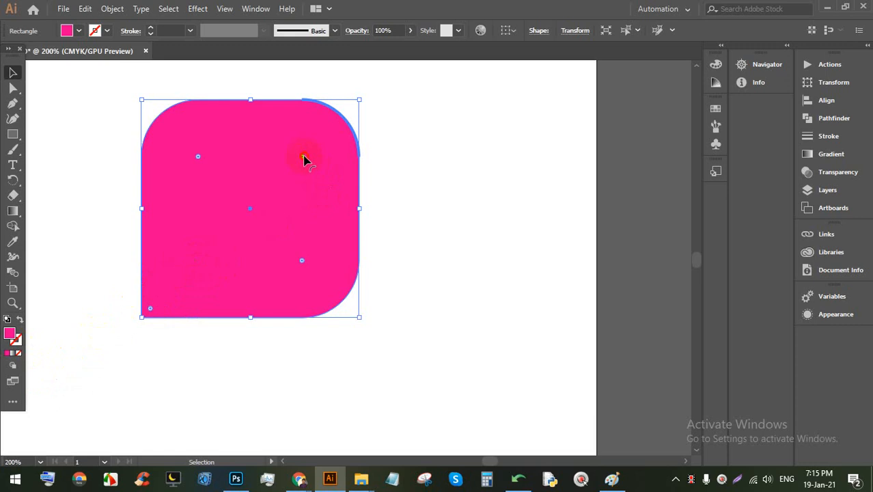
left_click_drag(304, 160, 473, 64)
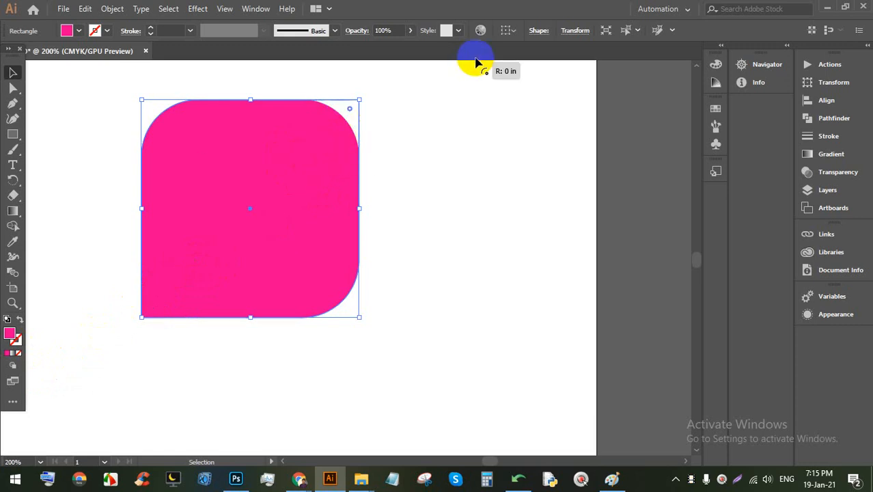
left_click(514, 135)
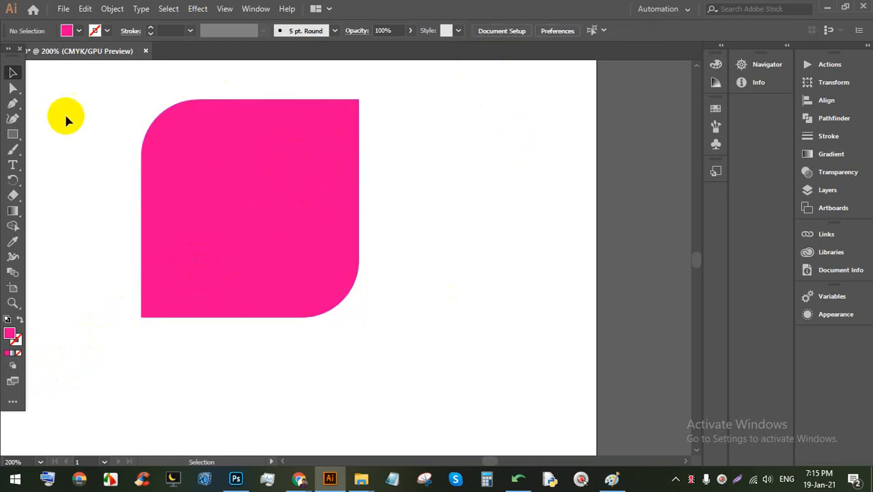
Step: Draw a second pink square and round its top-left and top-right corners
scroll(400, 246, "down", 2)
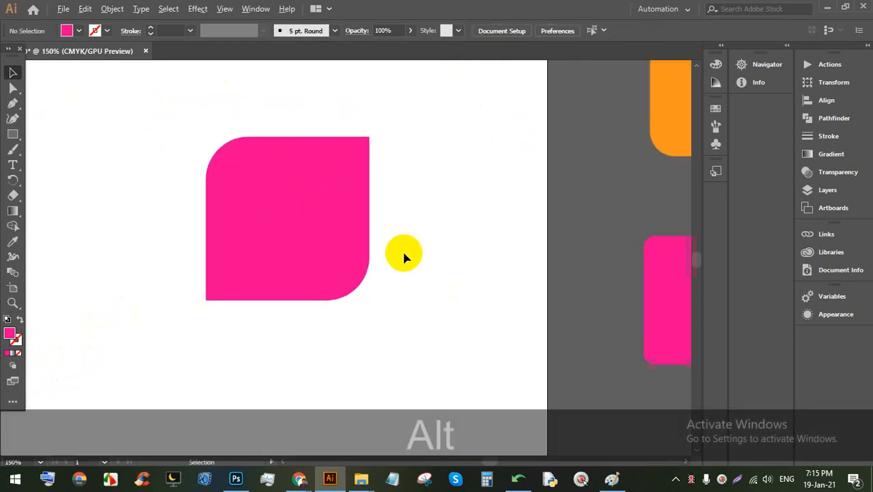
scroll(400, 280, "down", 1)
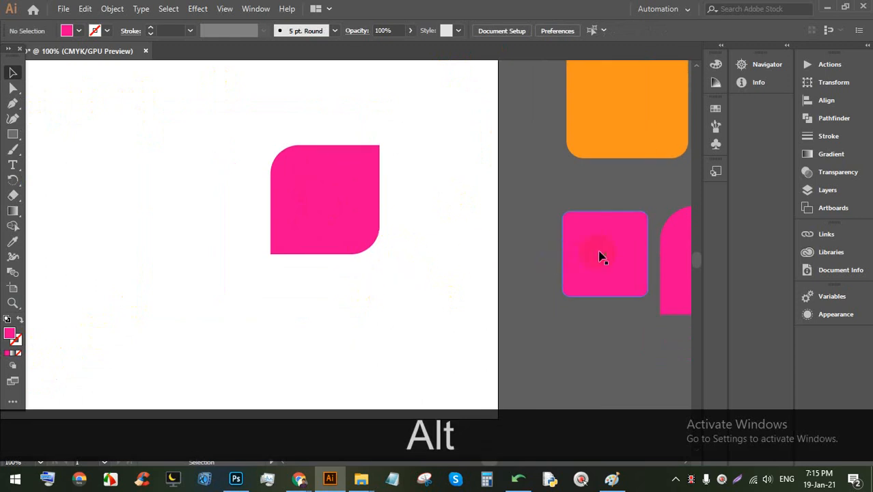
left_click(12, 134)
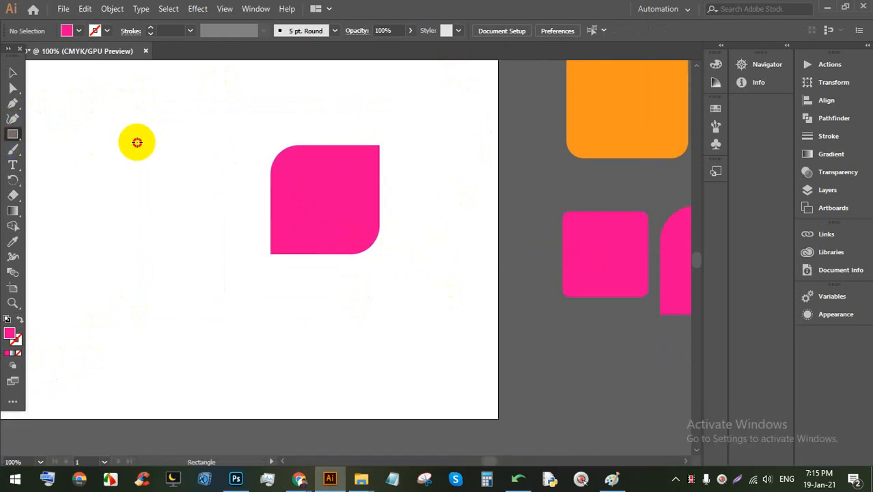
left_click_drag(137, 140, 194, 253)
scroll(189, 209, "up", 2)
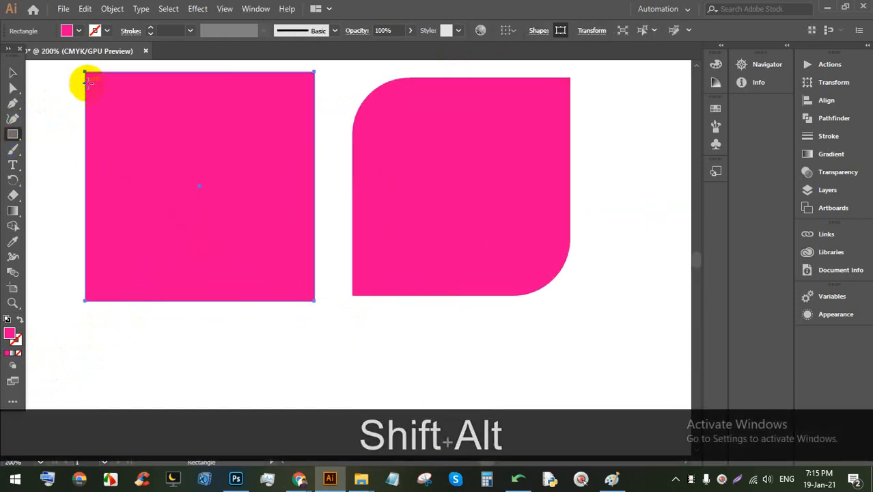
left_click(13, 72)
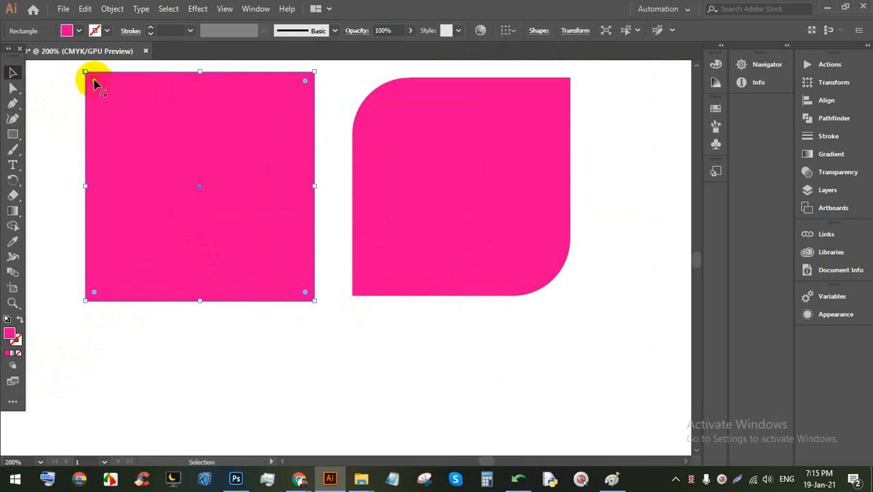
left_click_drag(94, 80, 108, 94)
left_click(300, 81)
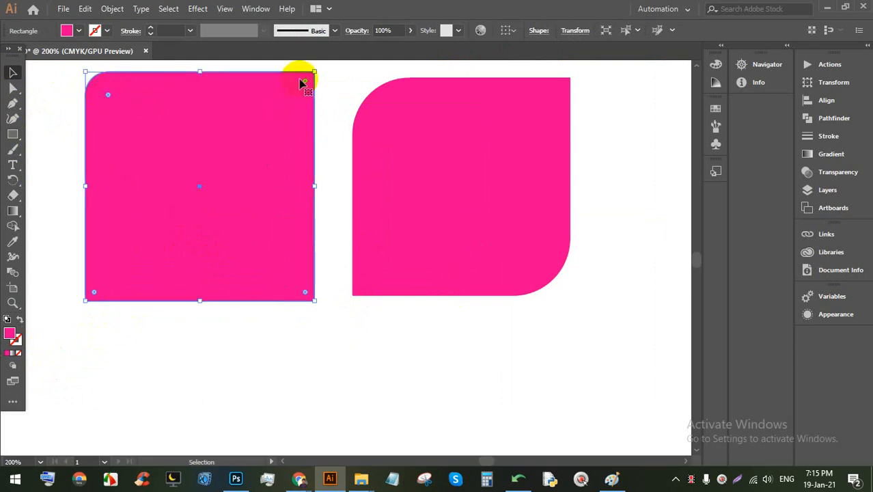
left_click_drag(304, 82, 293, 96)
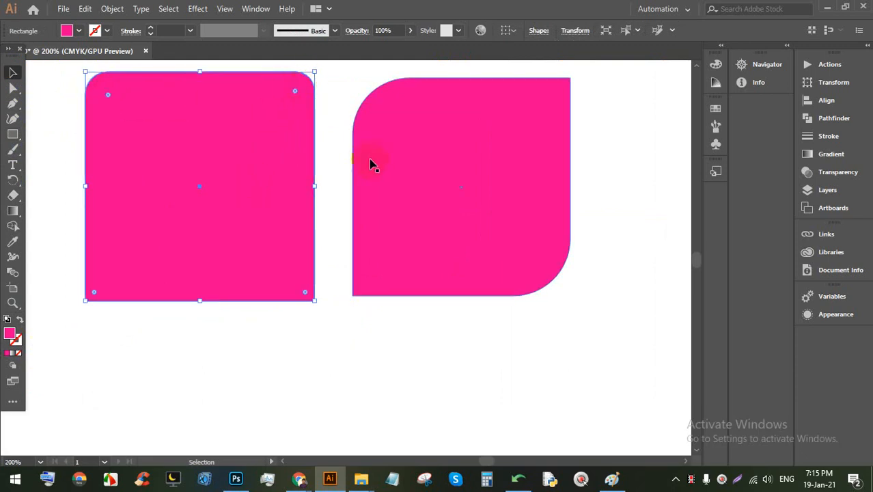
left_click(328, 179)
Step: Enlarge the left shape's top-left corner radius and round its bottom-right corner
scroll(333, 240, "down", 1)
scroll(271, 228, "up", 1)
left_click(227, 176)
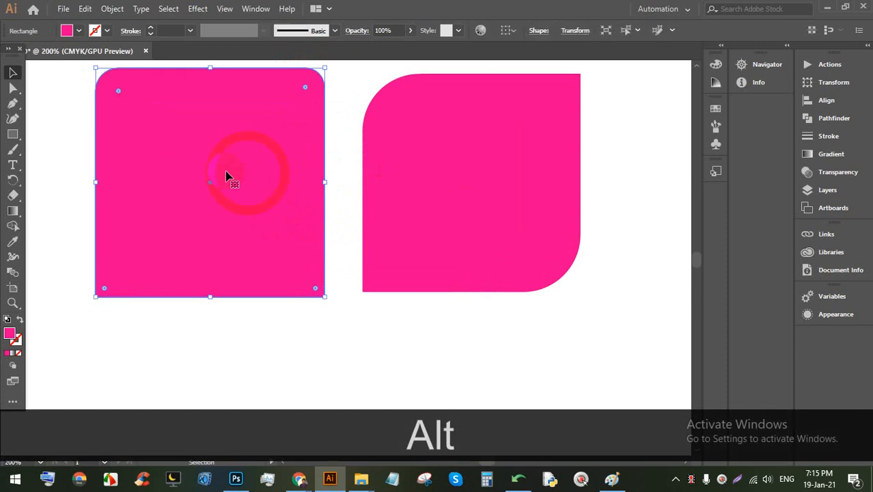
left_click_drag(180, 137, 184, 140)
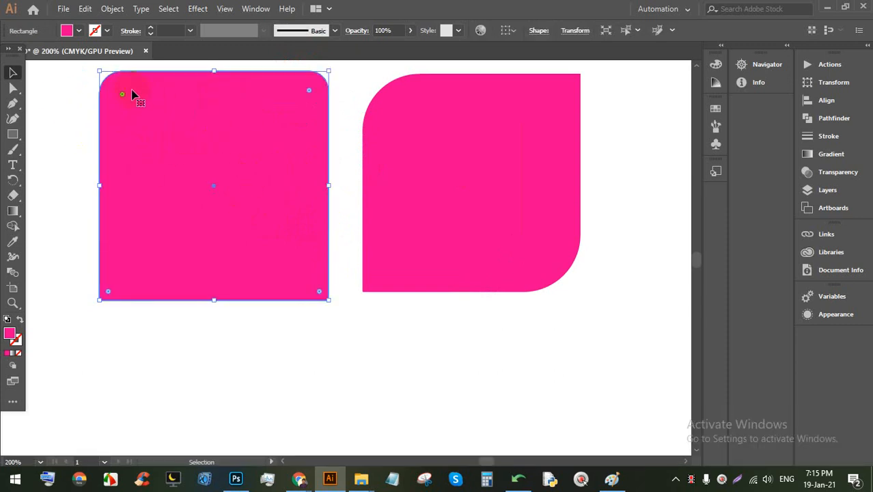
left_click_drag(123, 99, 189, 183)
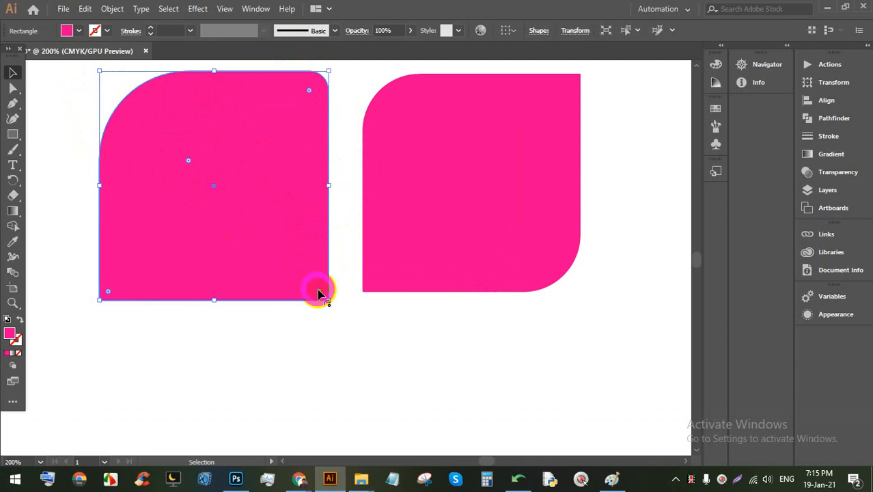
left_click_drag(318, 292, 215, 229)
left_click(384, 326)
Step: Round the right shape's top-right and bottom-left corners and nudge it slightly left
scroll(362, 310, "up", 3)
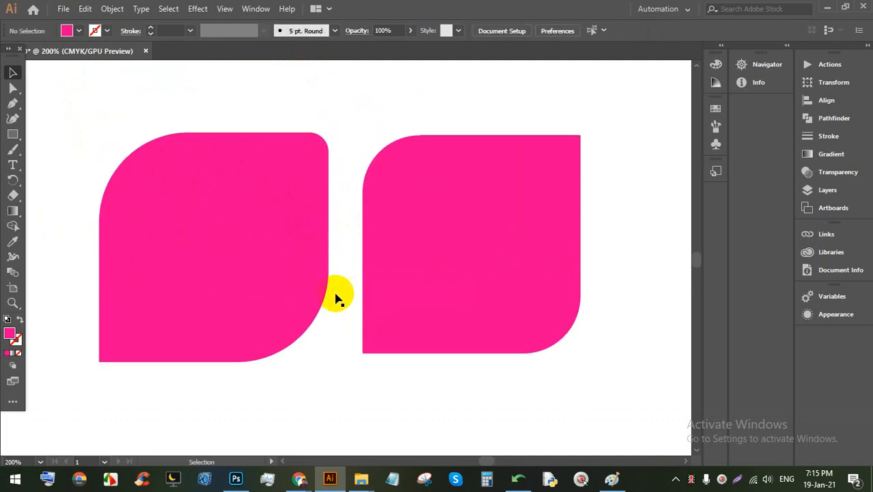
left_click(161, 336)
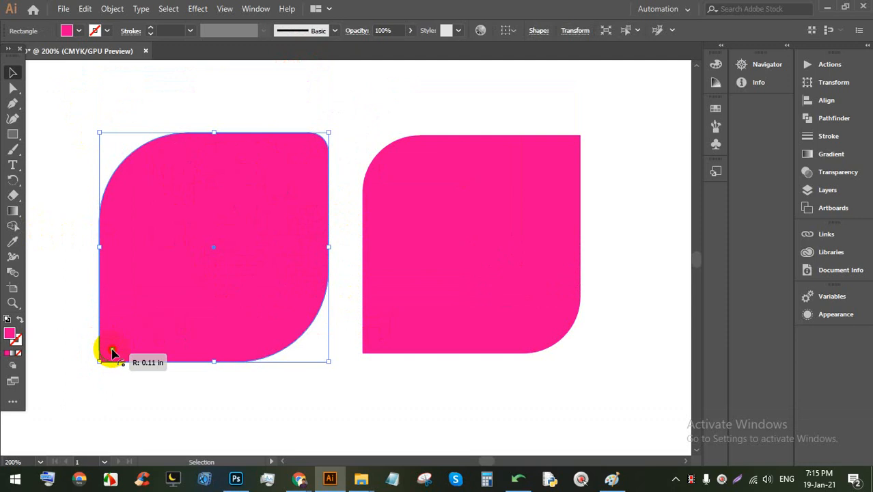
left_click(263, 420)
left_click(413, 256)
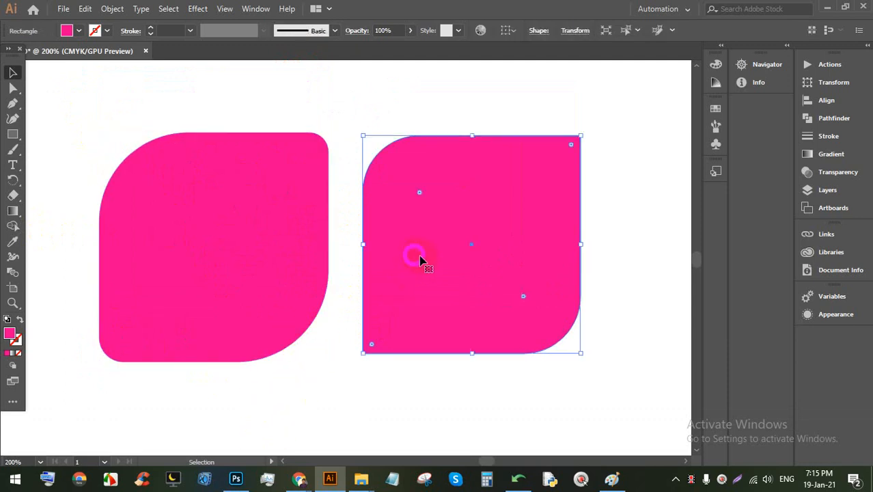
left_click_drag(571, 149, 557, 158)
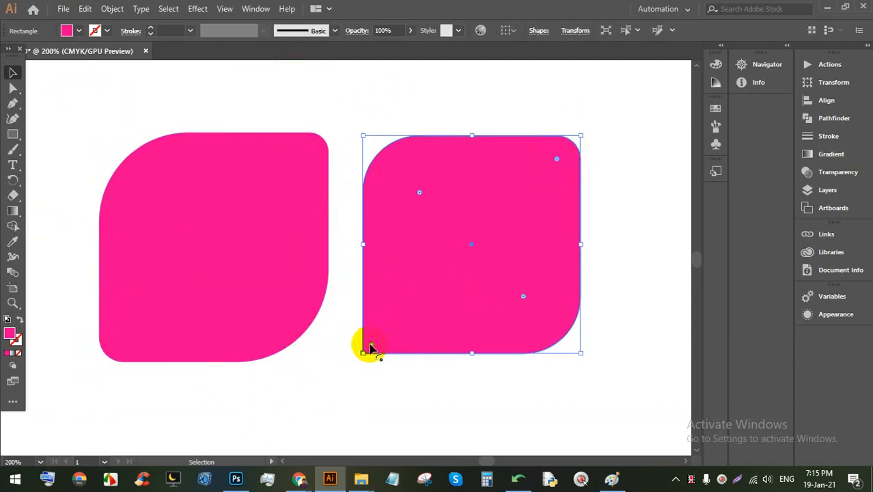
left_click_drag(369, 348, 396, 326)
left_click(395, 386)
scroll(338, 244, "down", 2)
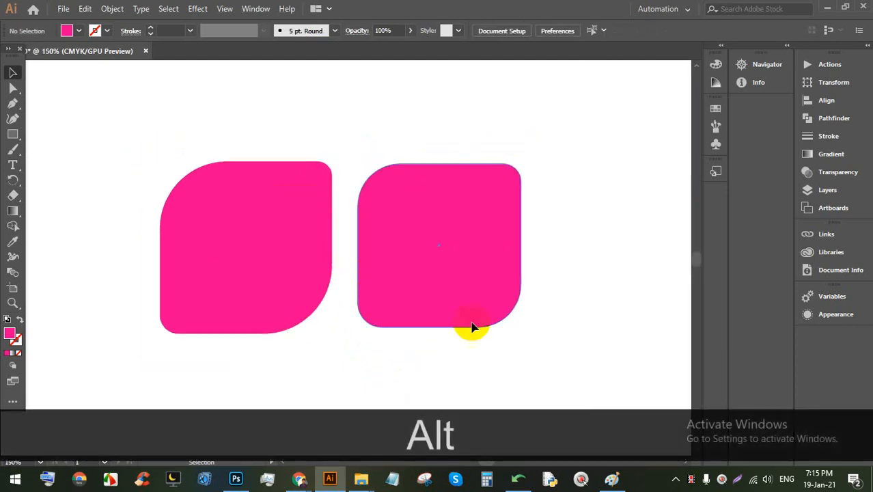
left_click_drag(409, 259, 404, 256)
left_click(535, 251)
scroll(376, 215, "down", 2)
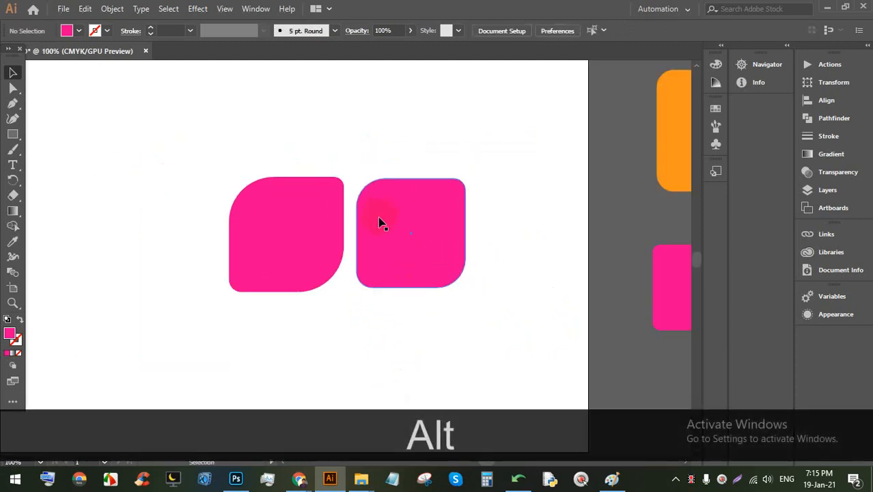
scroll(381, 223, "down", 3)
mouse_move(298, 471)
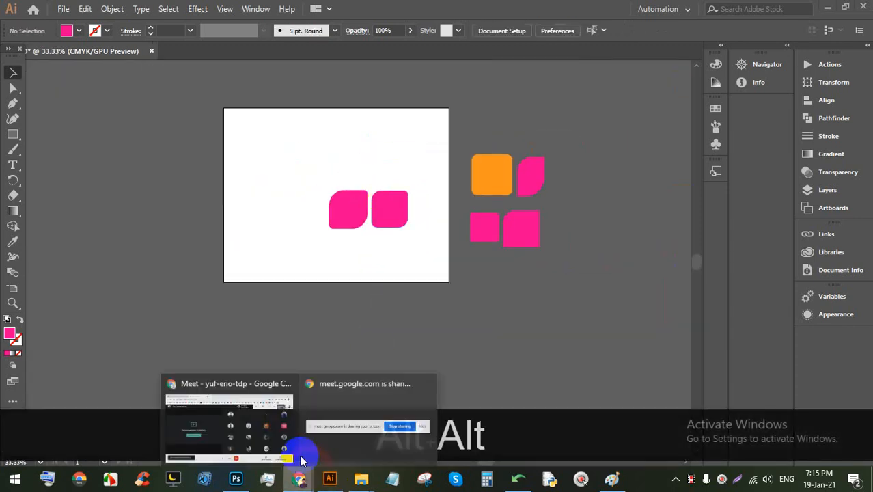
left_click(272, 423)
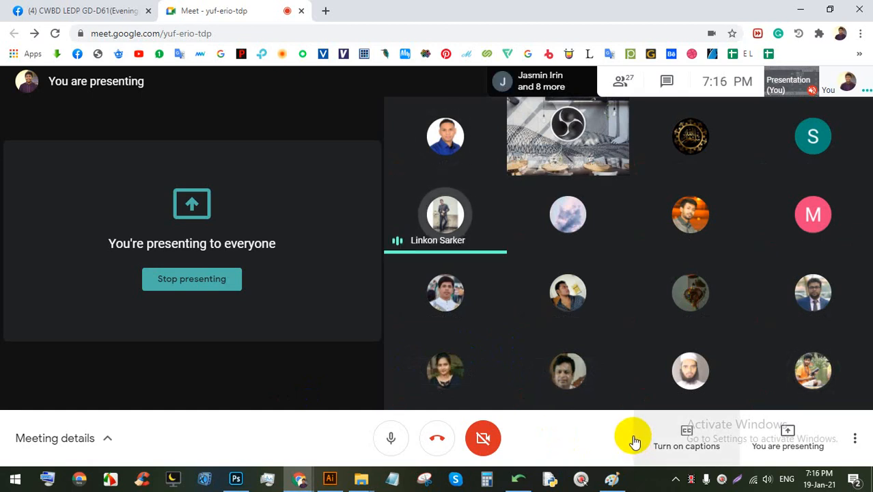
mouse_move(608, 369)
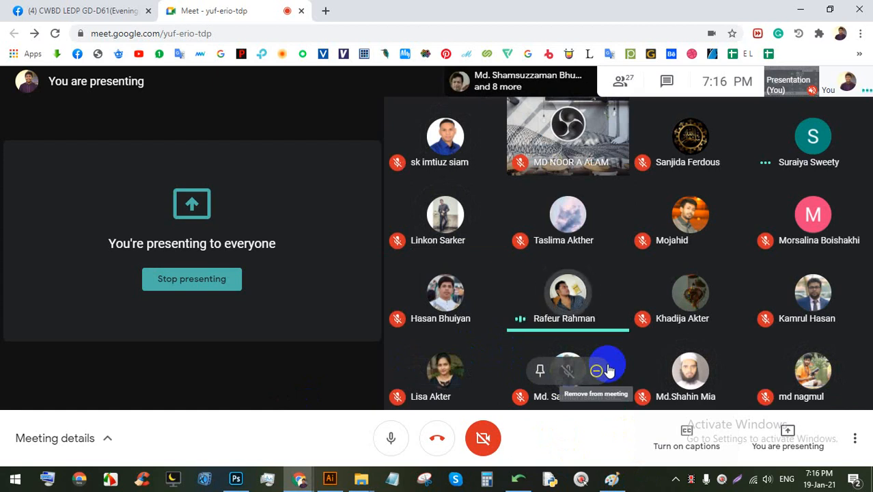
left_click(600, 88)
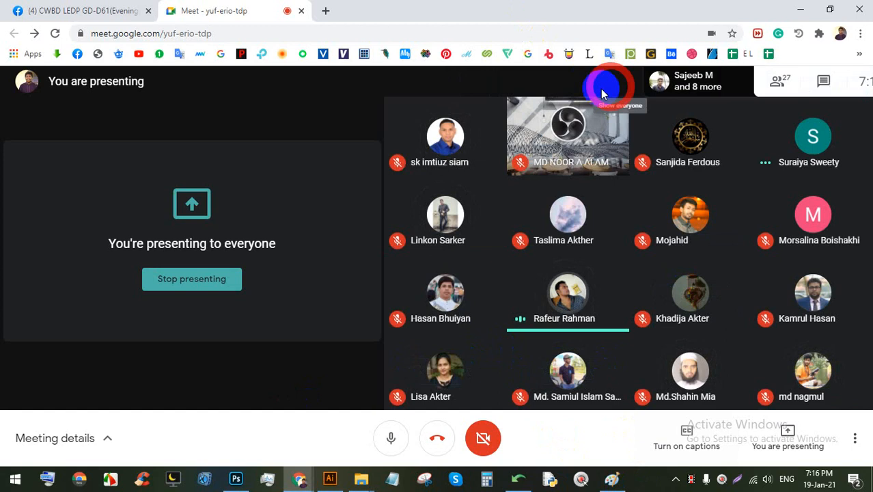
scroll(744, 336, "down", 6)
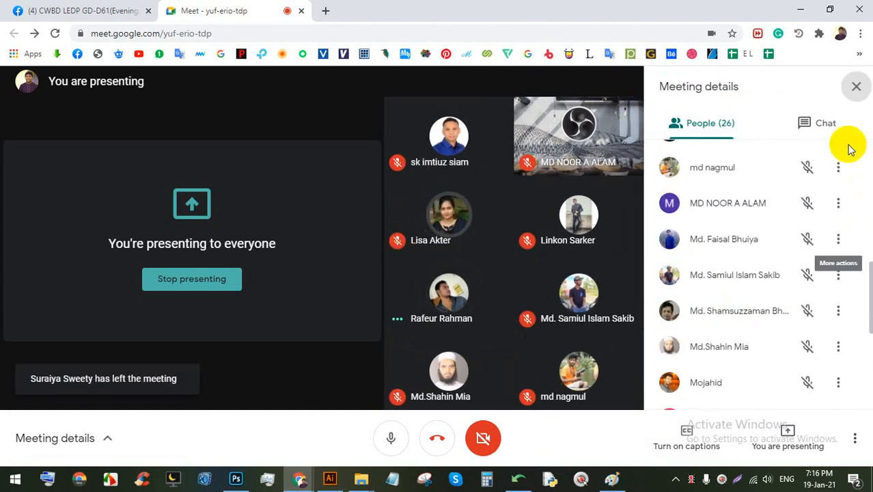
left_click(854, 87)
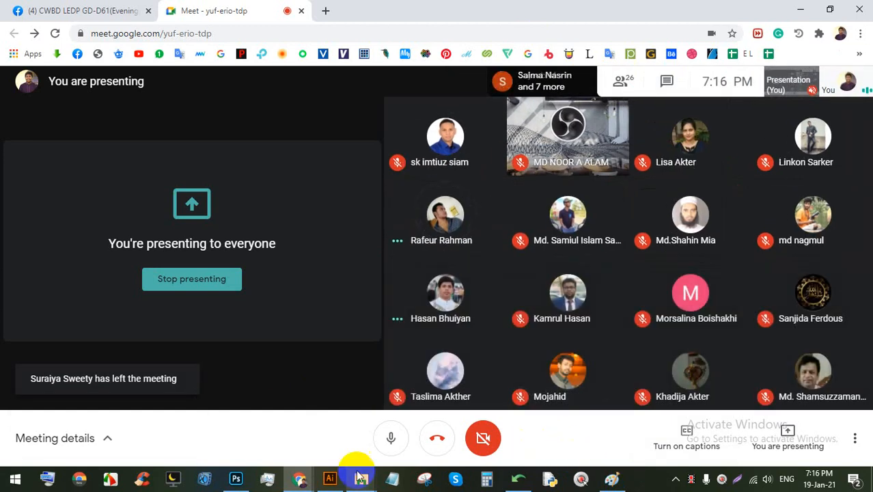
left_click(329, 478)
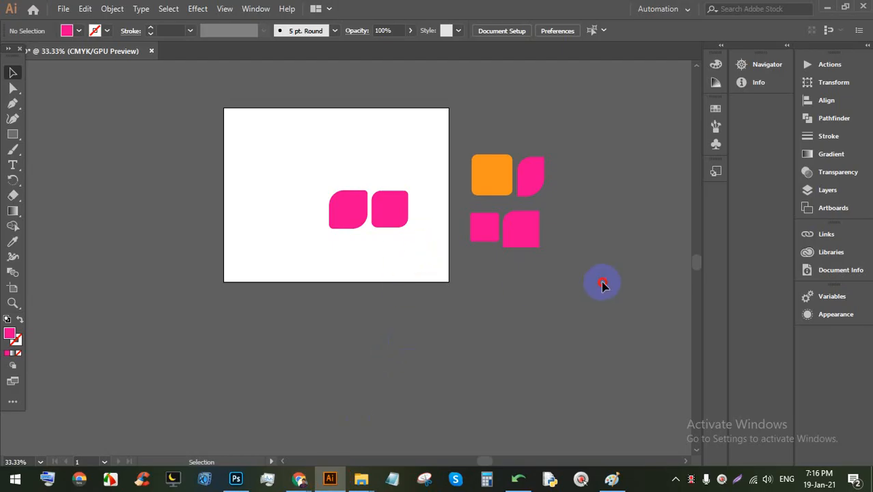
Step: Marquee-select all six rounded shapes and delete them
left_click_drag(603, 285, 422, 182)
left_click_drag(479, 244, 321, 135)
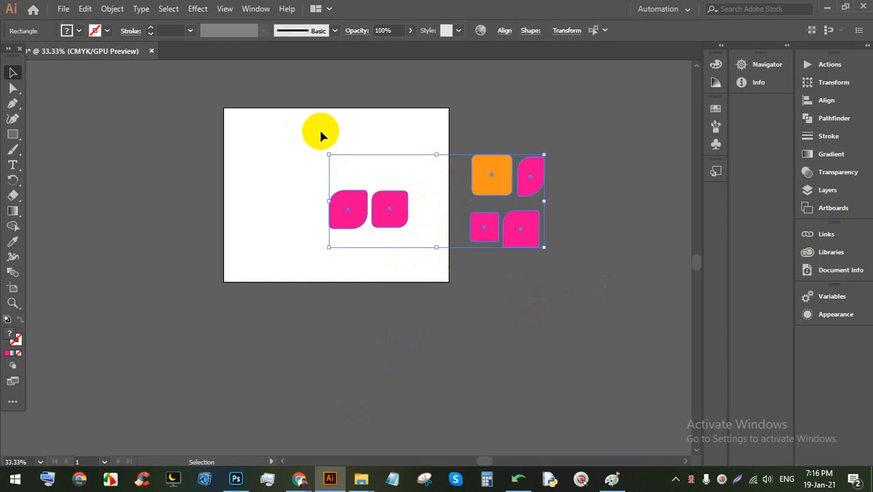
key("BackSpace")
scroll(329, 128, "up", 1)
scroll(329, 129, "up", 2)
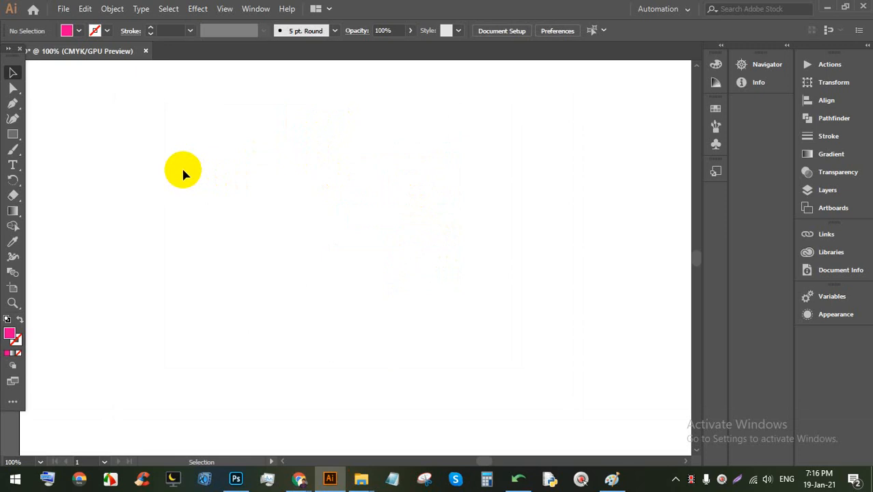
Step: Draw pink squares of different sizes across the artboard with the Rectangle tool
left_click(12, 133)
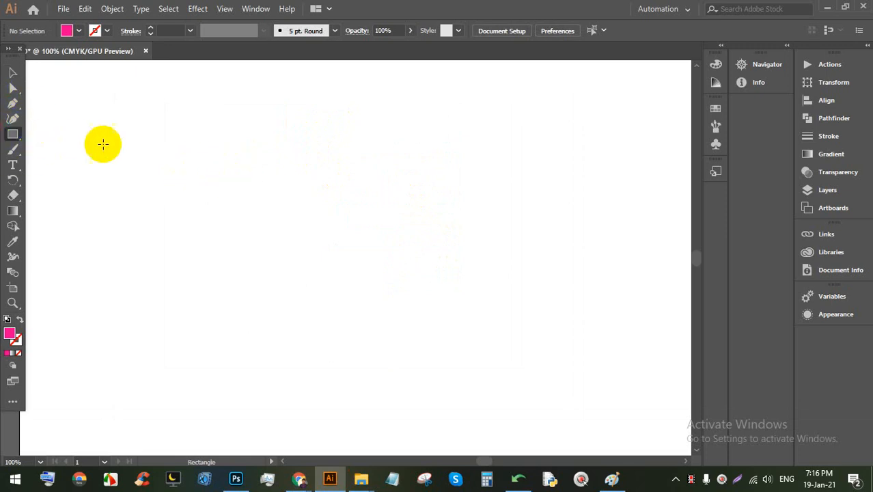
scroll(154, 160, "down", 1)
mouse_move(160, 162)
left_mouse_down()
mouse_move(253, 215)
mouse_move(226, 171)
left_mouse_up()
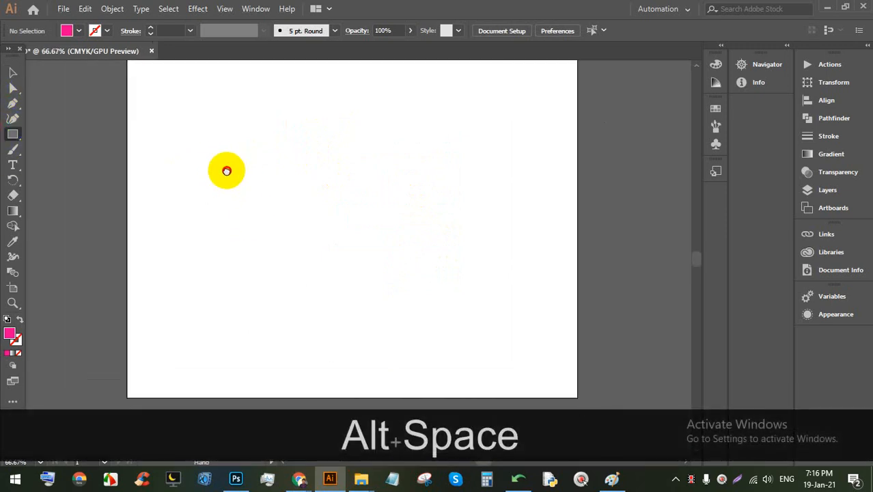
left_click_drag(166, 131, 310, 282)
left_click_drag(324, 156, 466, 304)
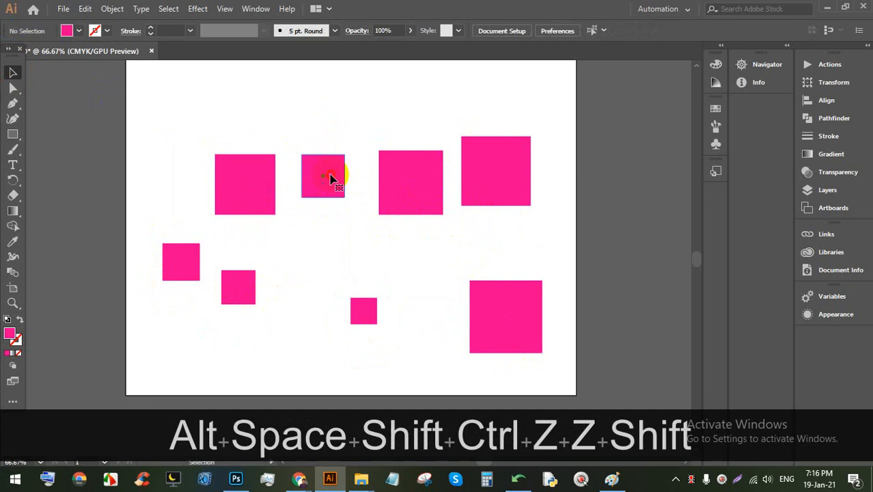
Step: Fill the small top-row square brown and the third top-row square purple
left_click(335, 176)
left_click(79, 30)
left_click(94, 68)
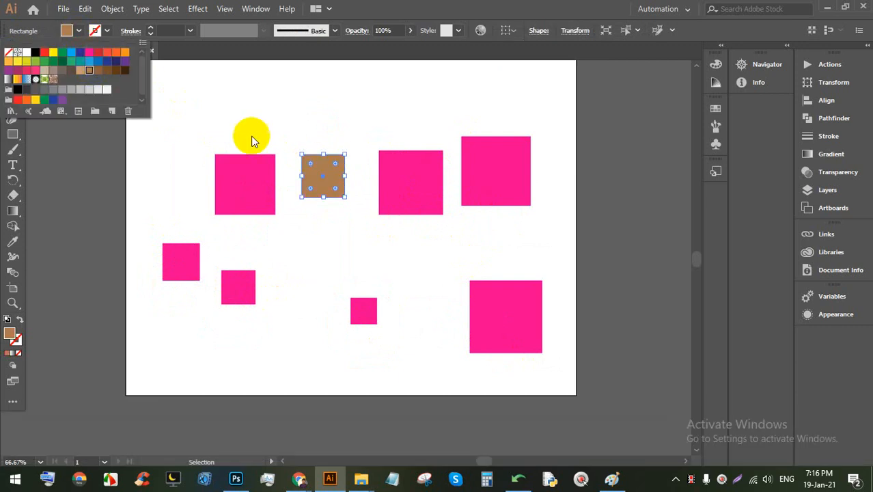
left_click(312, 113)
left_click(405, 181)
left_click(75, 31)
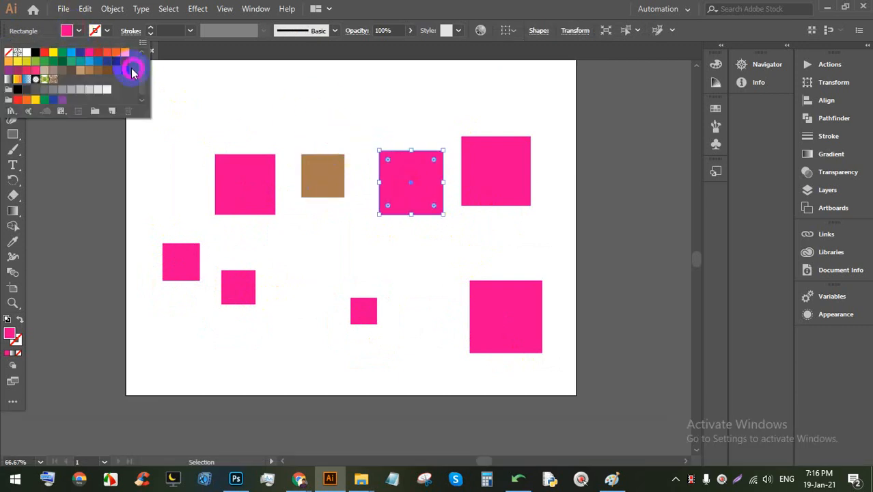
left_click(125, 69)
left_click(381, 114)
left_click(382, 113)
Step: Fill the top-right square green
left_click(424, 156)
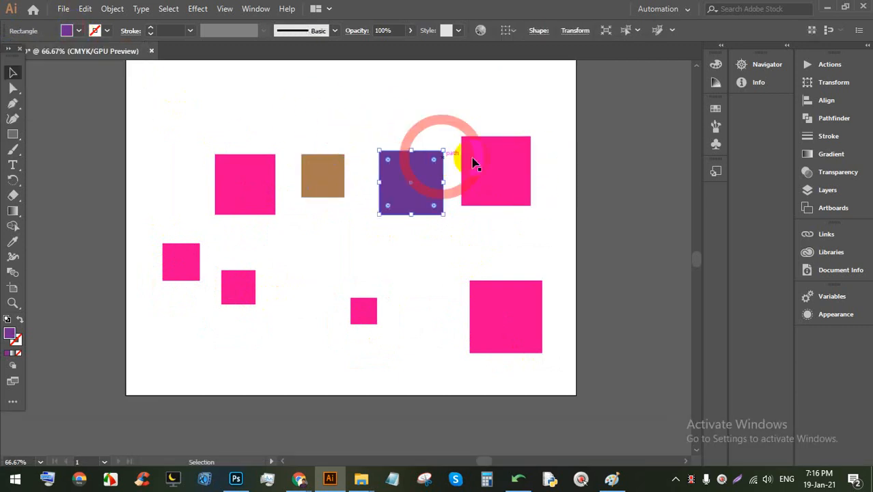
left_click(473, 163)
left_click(78, 31)
left_click(68, 58)
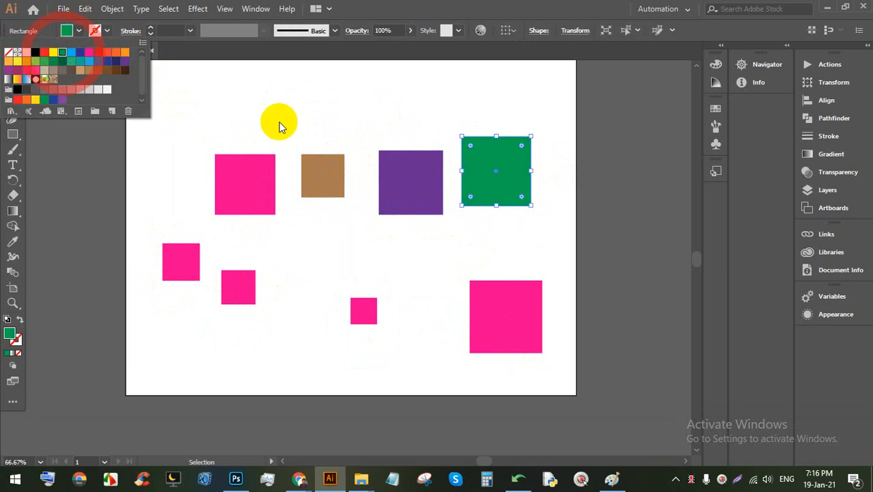
left_click(325, 107)
Step: Select the green, purple and brown squares together
scroll(348, 153, "up", 2)
left_click_drag(486, 266, 425, 238)
scroll(506, 276, "down", 1)
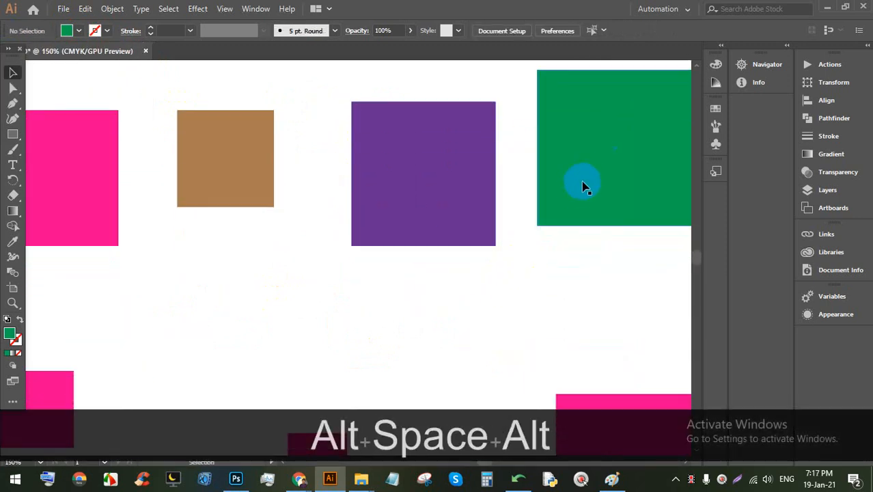
left_click(582, 185)
left_click(414, 178)
left_click(225, 157)
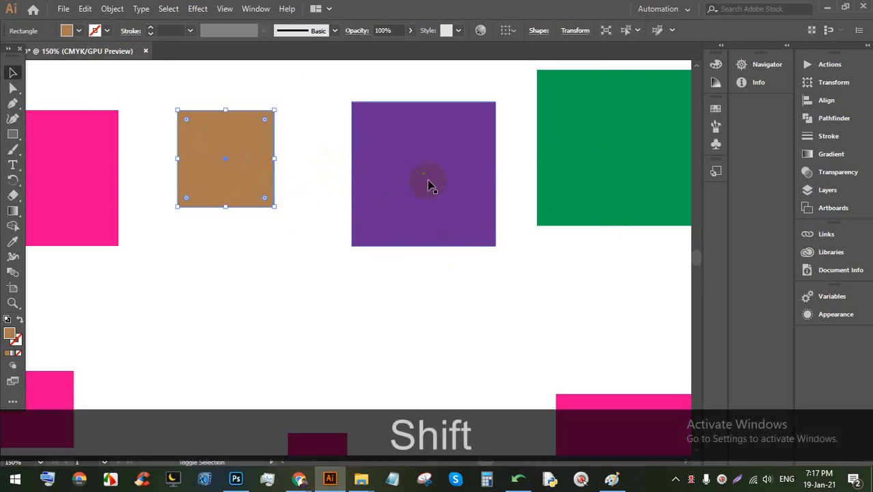
Step: Add the purple, green and pink squares to the selection and move the top row slightly up
left_click(400, 205, "shift")
left_click(601, 170, "shift")
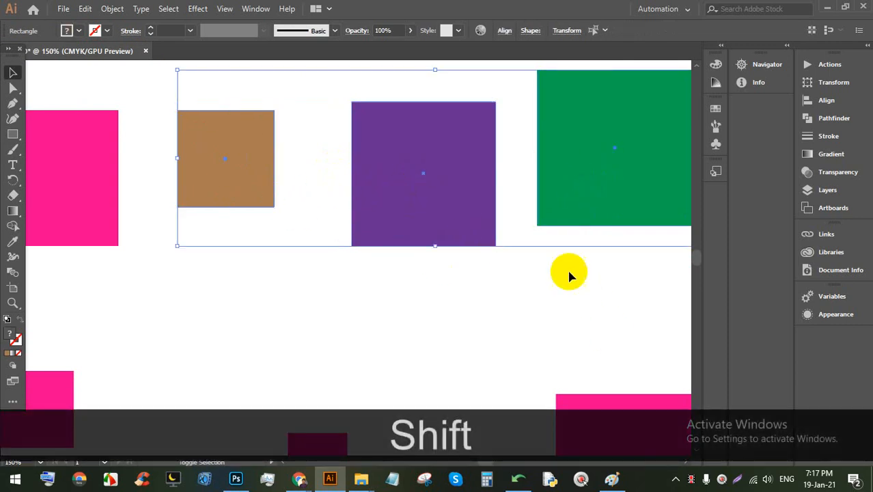
left_click(78, 187, "shift")
scroll(155, 199, "down", 2)
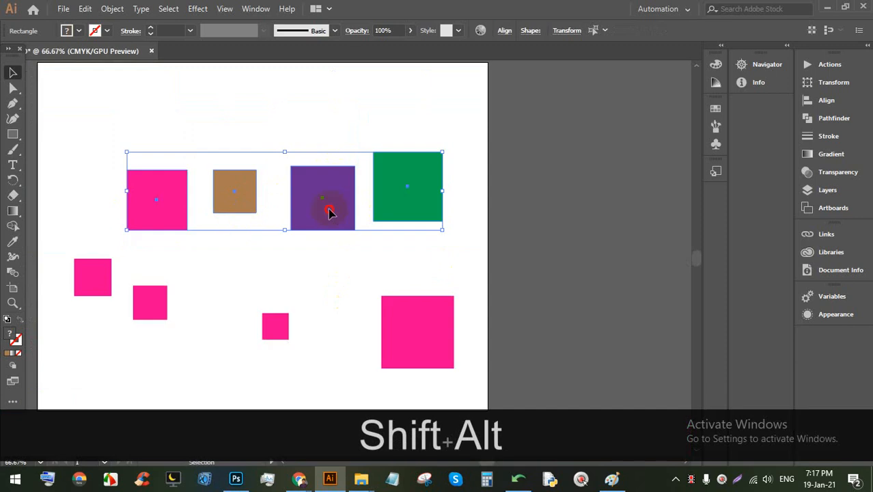
left_click_drag(329, 210, 314, 184)
Step: Marquee-select the four top-row squares
left_click(331, 236)
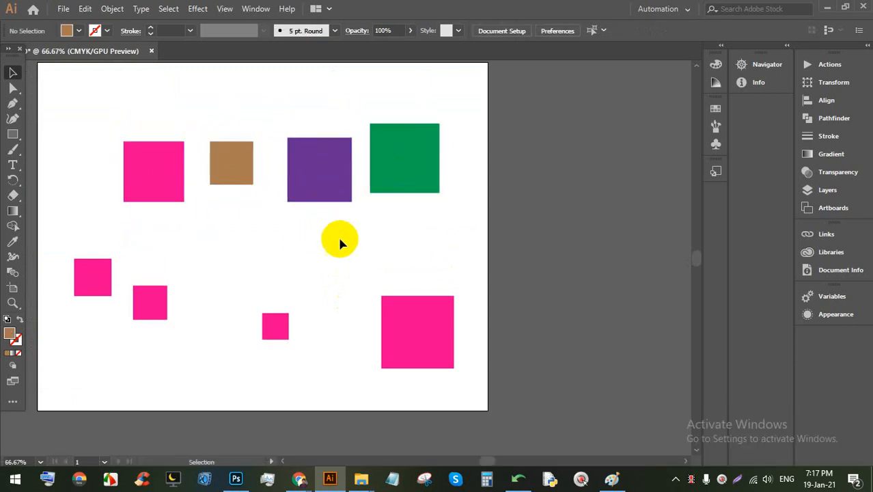
left_click_drag(400, 226, 158, 141)
left_click(332, 235)
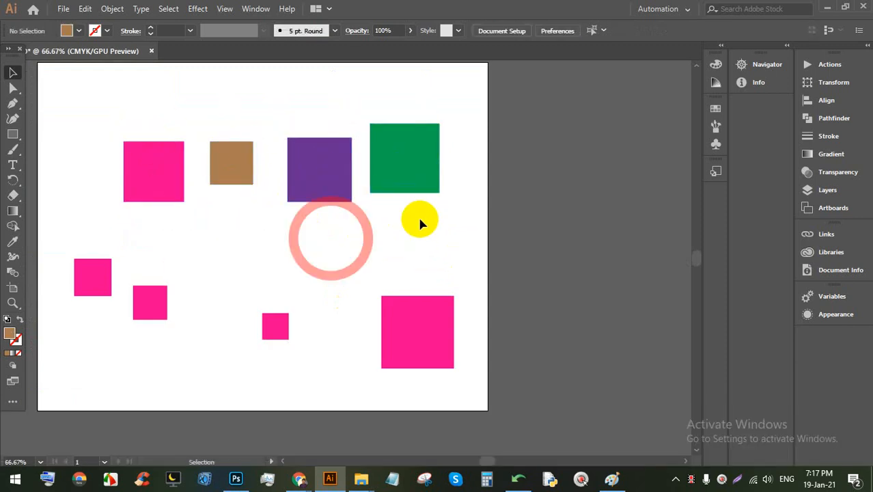
left_click_drag(415, 220, 203, 140)
left_click(366, 220)
left_click_drag(436, 226, 154, 146)
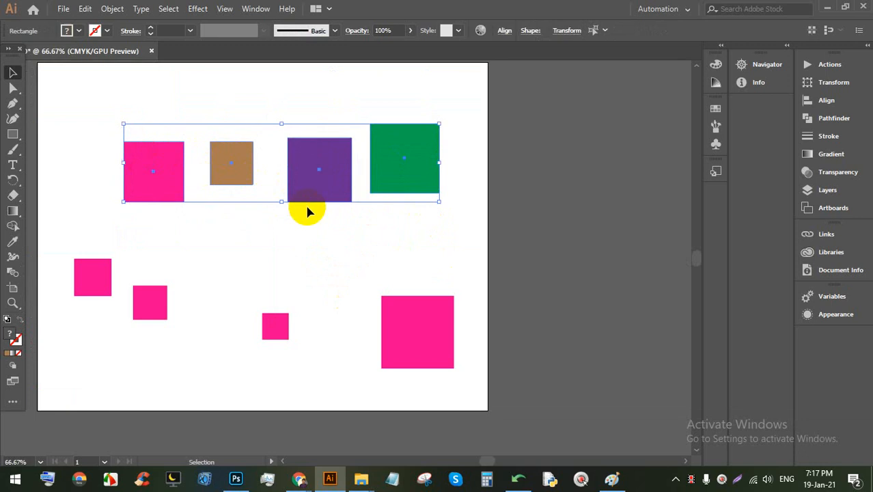
left_click(384, 220)
left_click_drag(410, 210, 137, 138)
Step: Group the four top squares with Ctrl+G
right_click(309, 174)
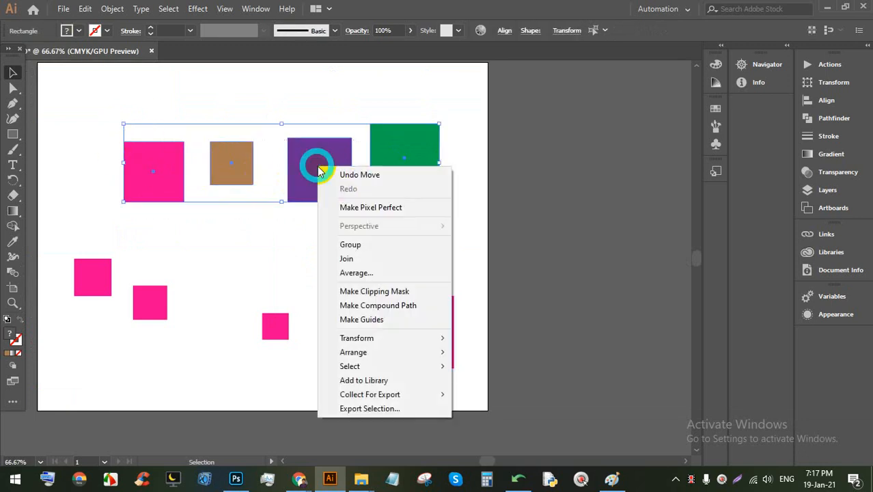
left_click(238, 237)
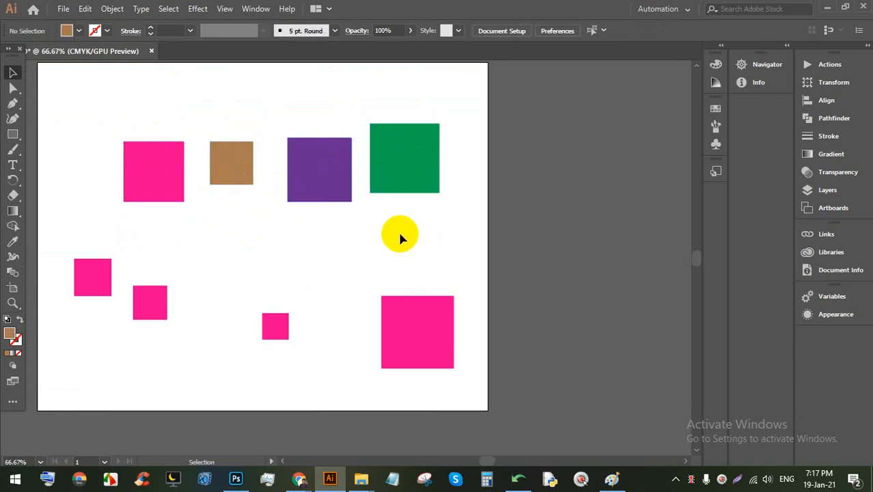
left_click_drag(404, 235, 147, 151)
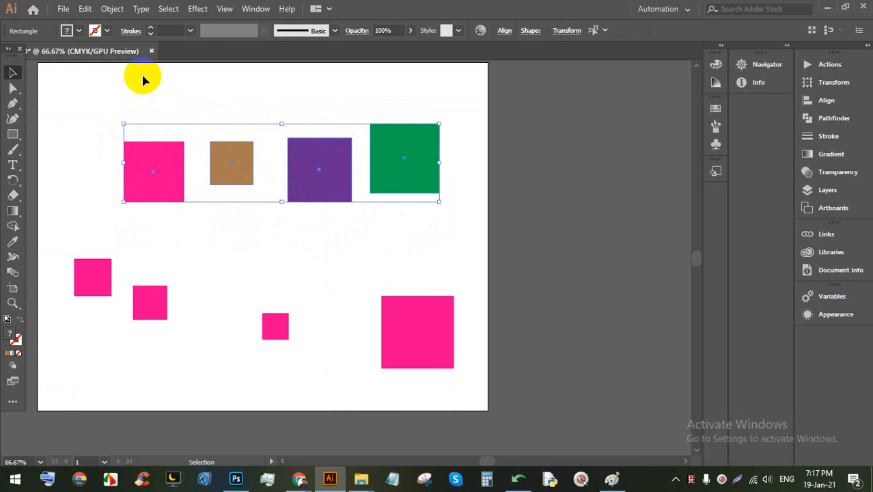
key("super")
key("super")
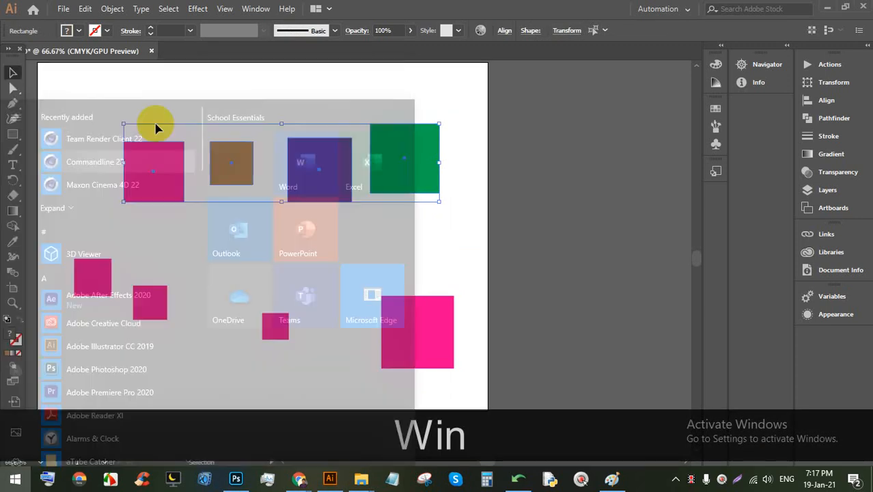
key("ctrl+g")
Step: Reposition the grouped squares on the artboard
left_click(327, 220)
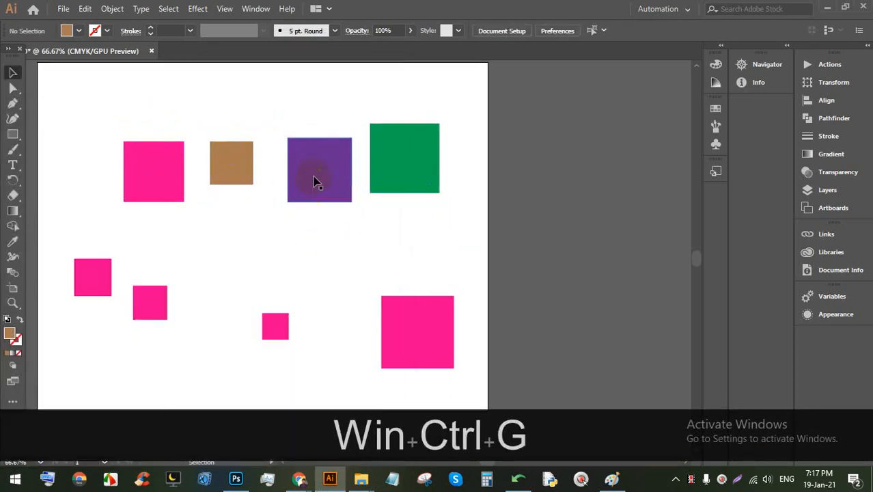
left_click_drag(313, 177, 327, 140)
left_click(345, 217)
left_click(313, 238)
scroll(307, 258, "up", 3)
left_click(347, 293)
mouse_move(319, 226)
left_mouse_down()
mouse_move(313, 208)
mouse_move(269, 224)
mouse_move(298, 234)
mouse_move(303, 221)
left_mouse_up()
left_click(333, 329)
left_click(333, 274)
left_click_drag(410, 283, 169, 171)
left_click(389, 274)
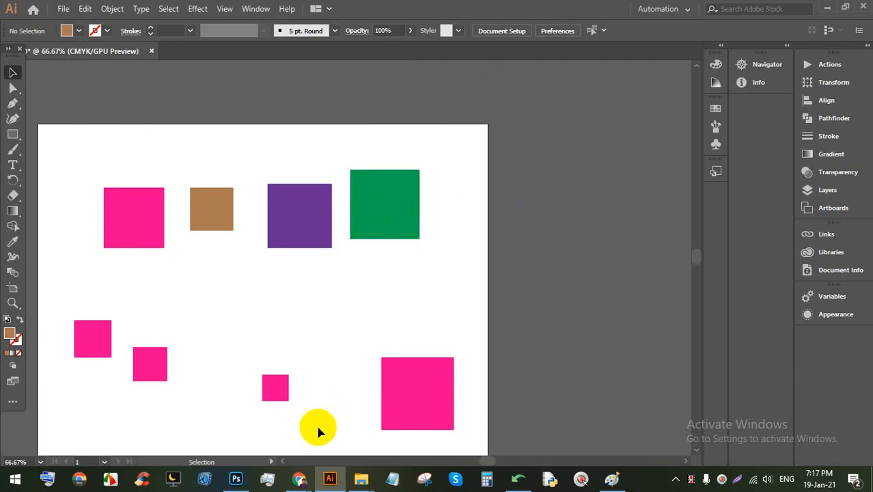
Step: Admit the waiting participant in Google Meet and return to Illustrator
mouse_move(299, 478)
left_click(249, 409)
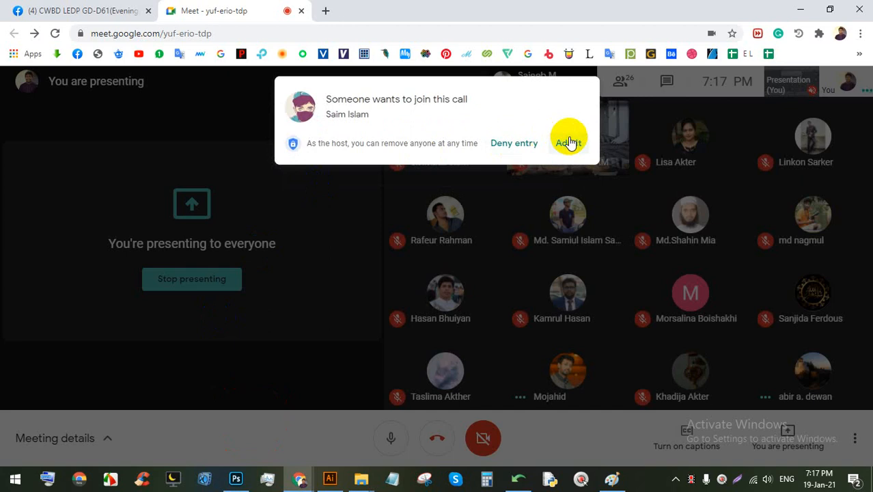
left_click(568, 142)
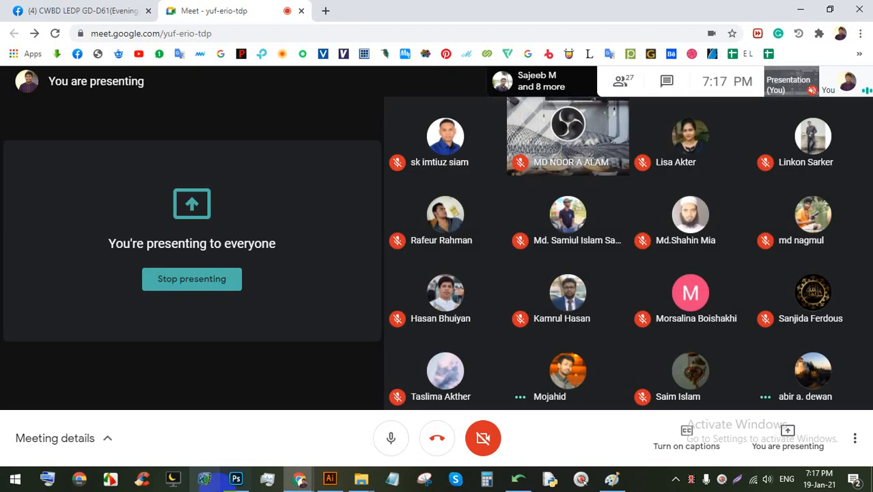
left_click(327, 480)
left_click(252, 8)
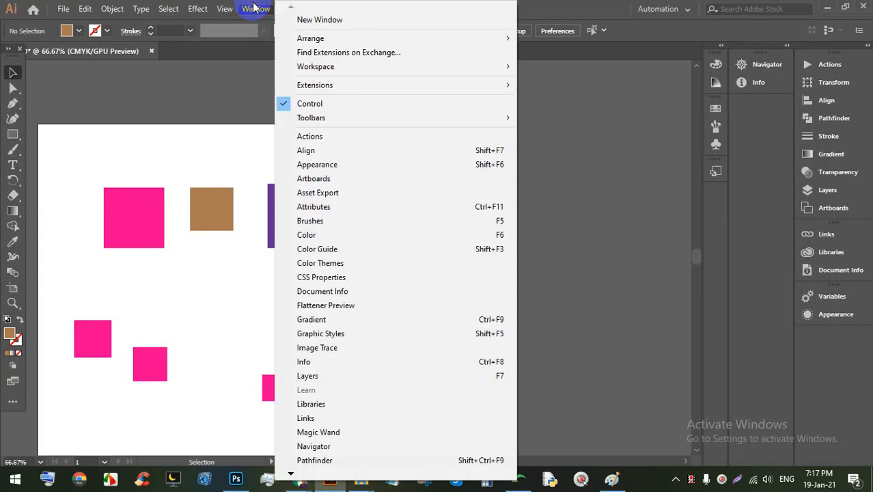
Step: Show a shortened Layers panel and create Layer 2 above Layer 1
left_click(487, 380)
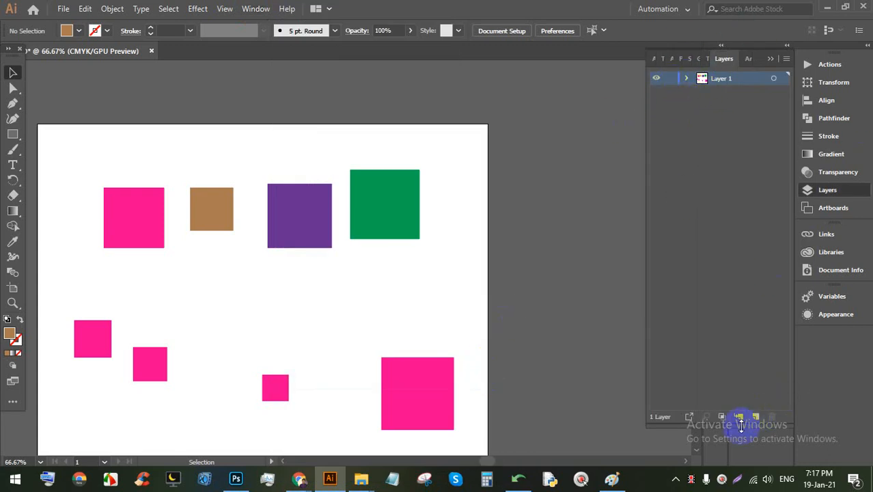
left_click_drag(741, 425, 743, 228)
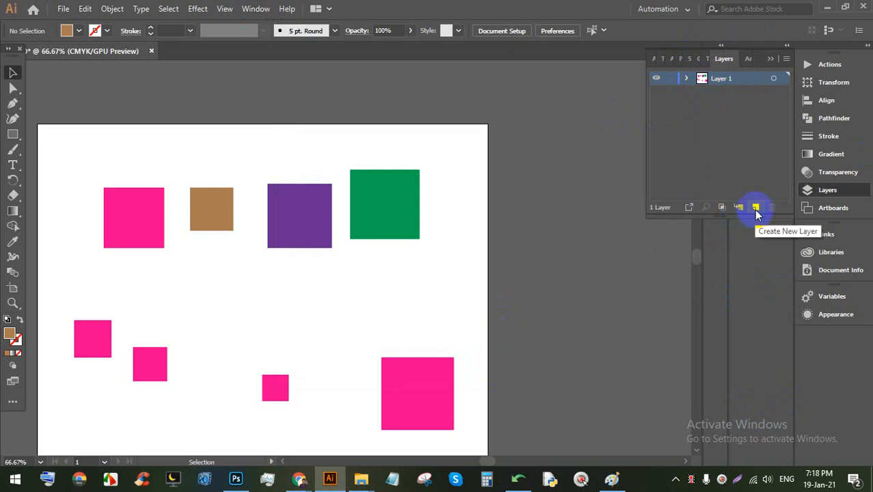
left_click(756, 212)
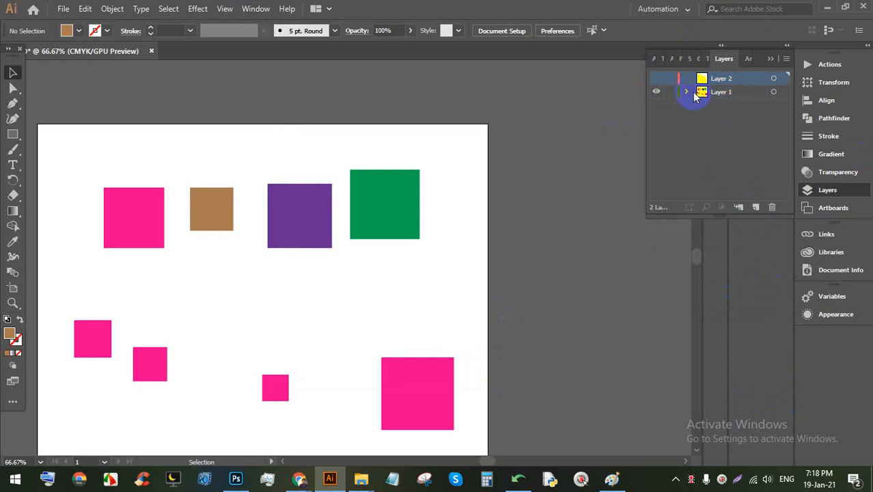
left_click(686, 92)
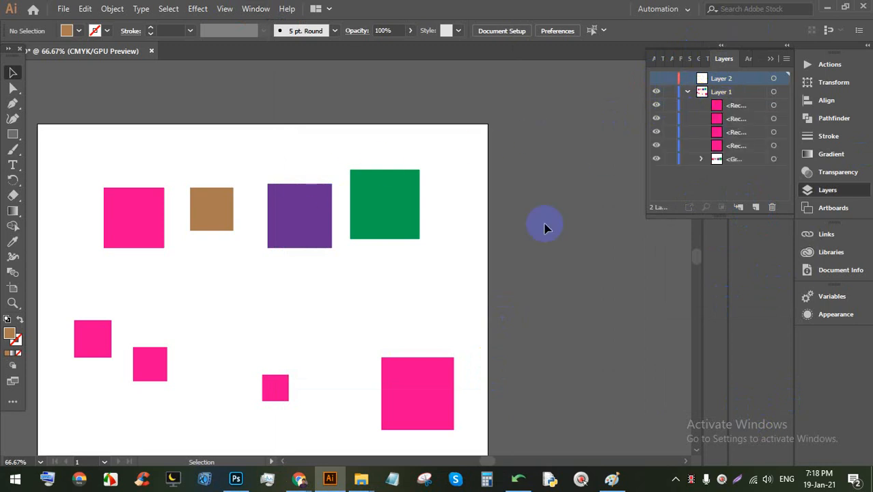
Step: Expand the group and toggle visibility of the grouped, green and purple squares to identify them
left_click(699, 159)
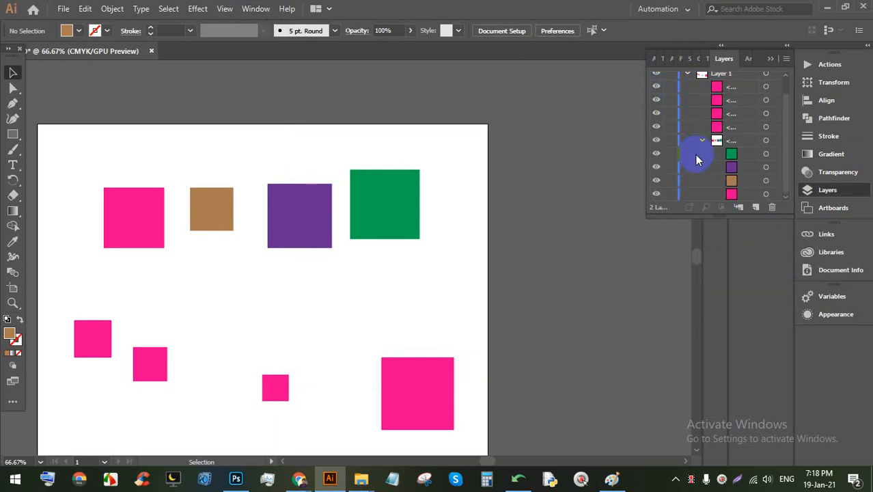
left_click(699, 142)
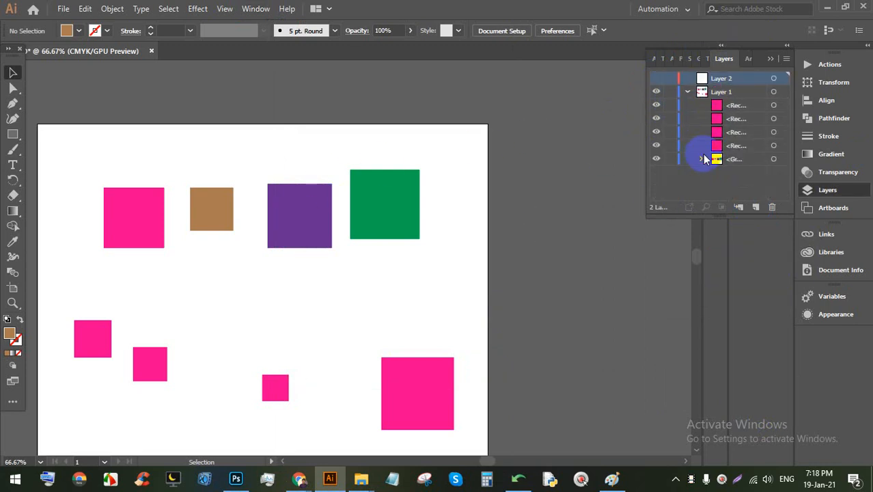
left_click(656, 160)
left_click(657, 160)
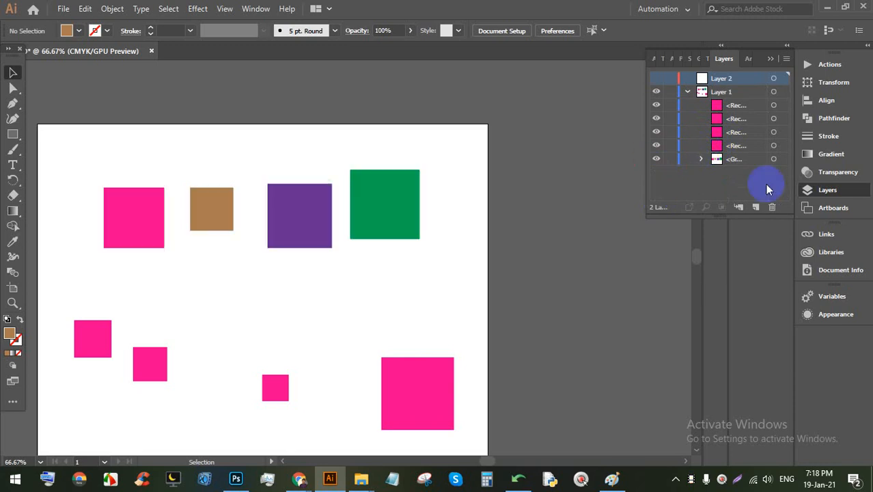
left_click(699, 160)
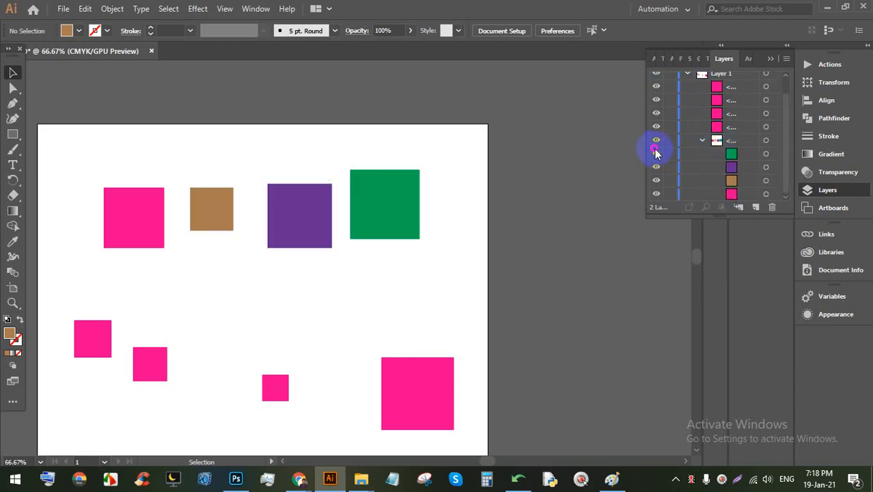
left_click(656, 157)
left_click(656, 154)
left_click(656, 154)
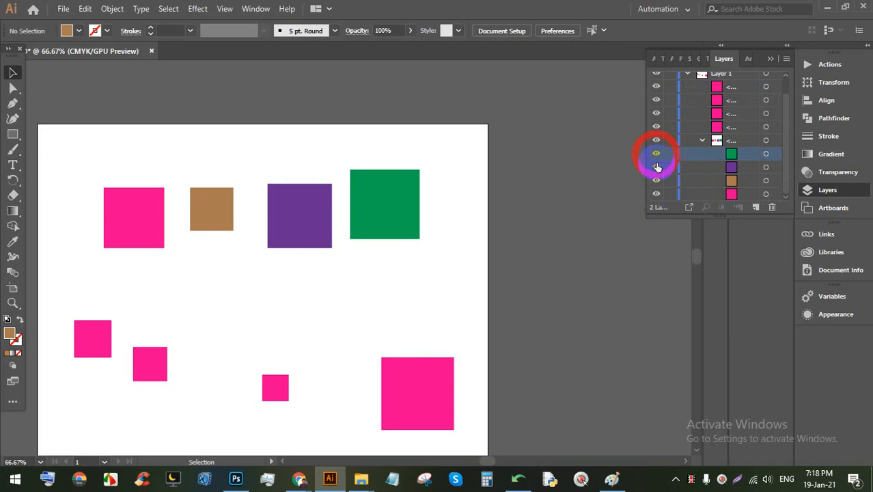
left_click(656, 167)
left_click(657, 167)
left_click(702, 140)
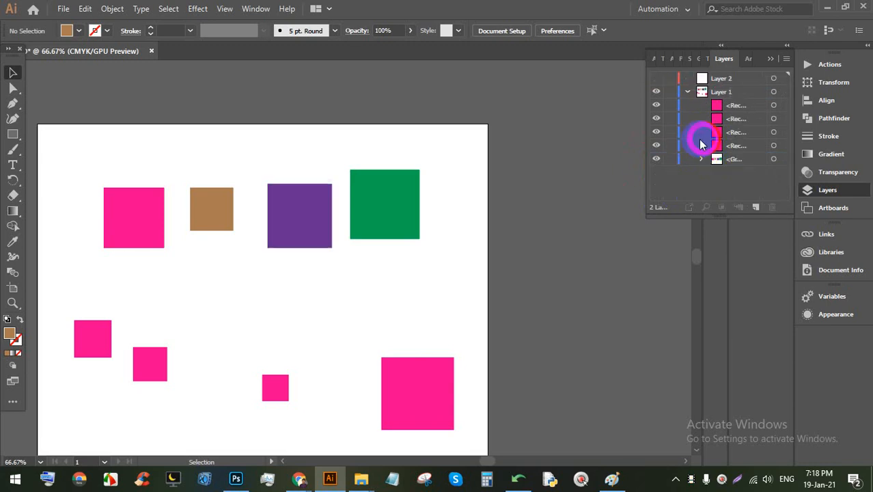
Step: Toggle the pink squares' visibility, leave all squares visible, and close the Layers panel
left_click(657, 109)
left_click(656, 109)
left_click(656, 108)
left_click(657, 108)
left_click(655, 131)
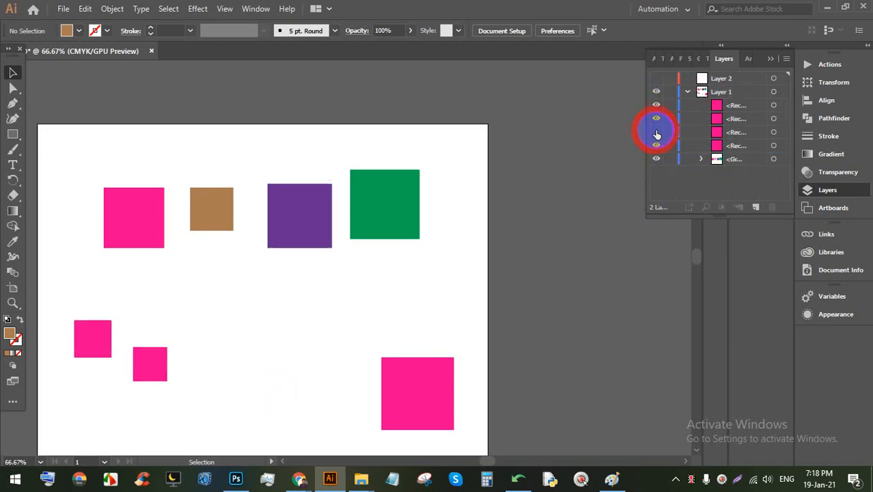
left_click(656, 131)
left_click(656, 119)
left_click(658, 124)
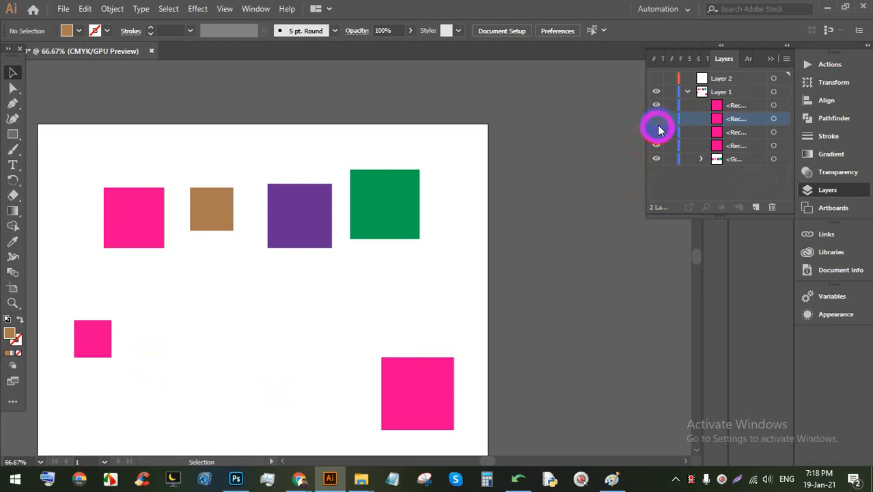
left_click(656, 118)
left_click(655, 131)
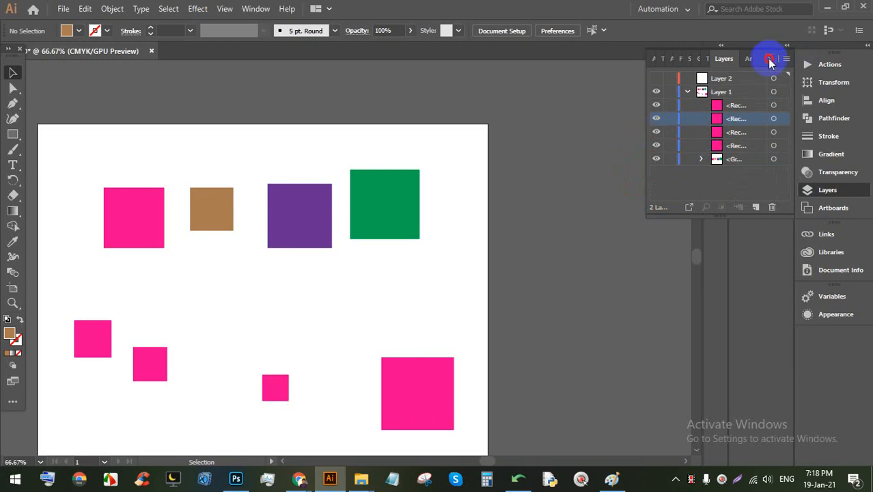
left_click(769, 60)
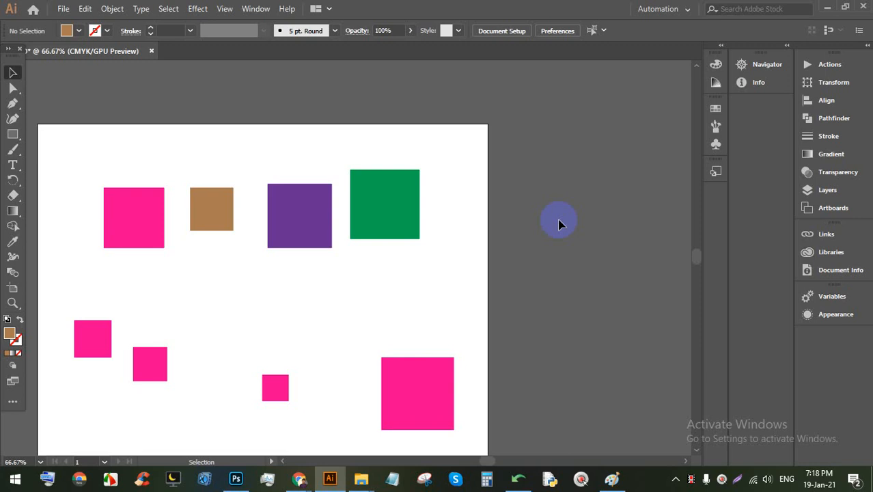
Step: Reposition the top-row square group on the artboard
left_click_drag(416, 204, 494, 187)
left_click_drag(467, 188, 347, 193)
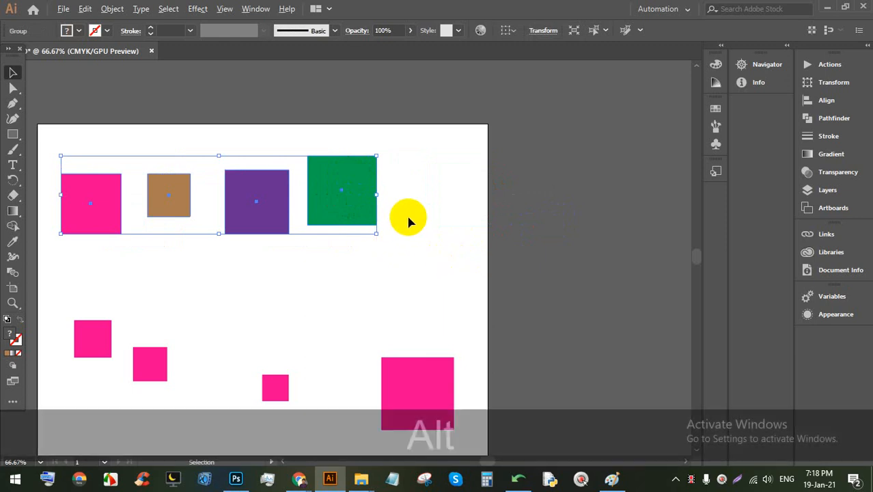
scroll(254, 203, "down", 1)
scroll(135, 199, "up", 3)
left_click_drag(403, 215, 369, 198)
scroll(369, 198, "down", 1)
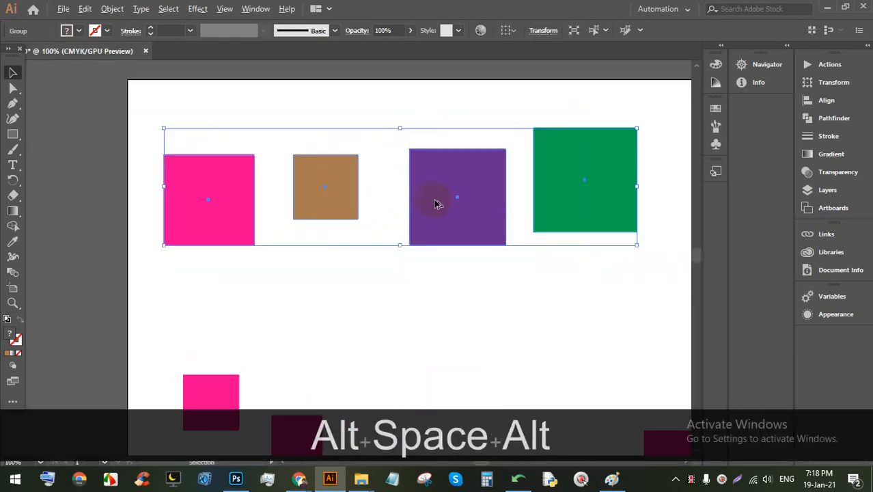
Step: Ungroup the four squares and move the green square down
left_click(616, 278)
left_click(557, 198)
left_click_drag(562, 230, 561, 216)
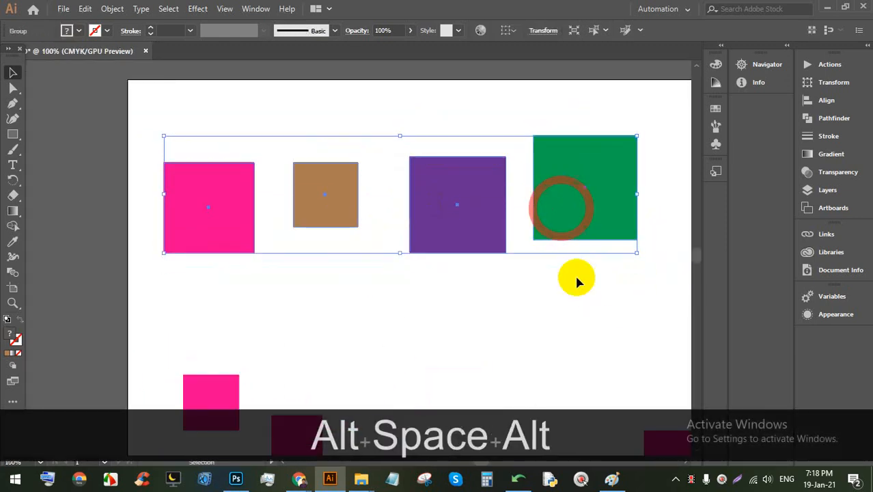
left_click(575, 273)
right_click(559, 193)
left_click(594, 300)
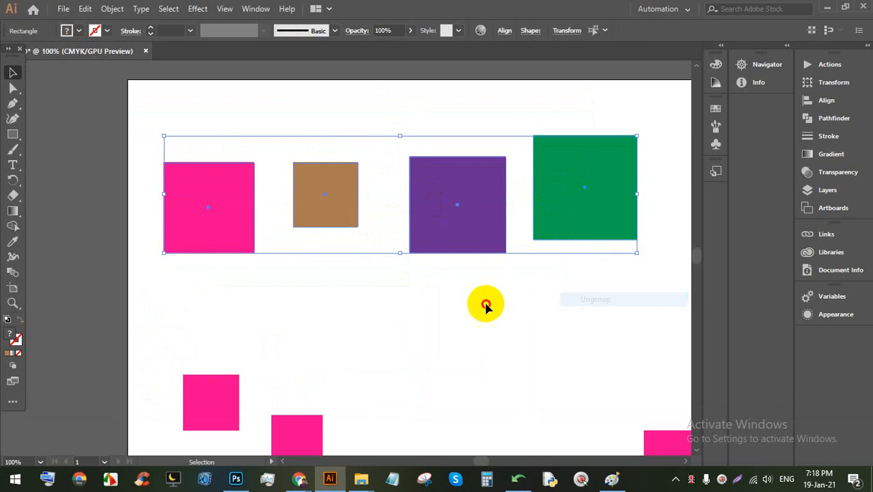
left_click(482, 303)
left_click_drag(556, 193, 577, 267)
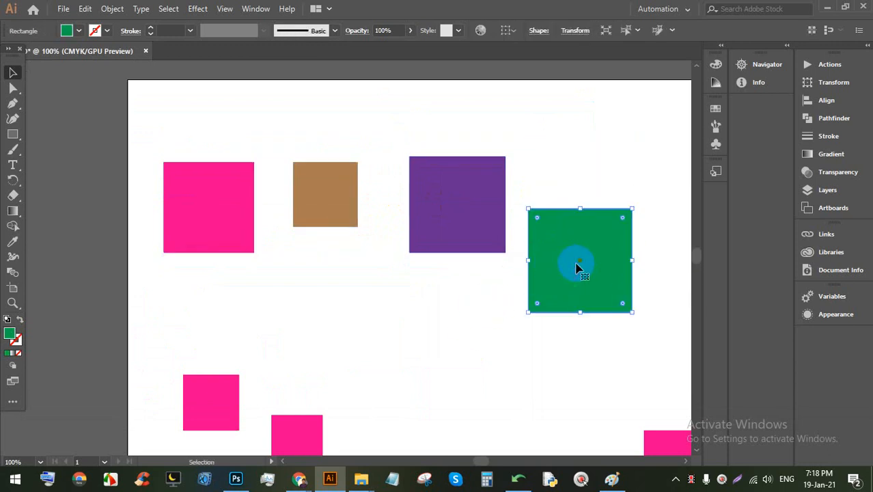
left_click(599, 170)
Step: Group the pink, brown, purple and green squares with Ctrl+G, move the group up, and select it
left_click_drag(652, 252, 175, 121)
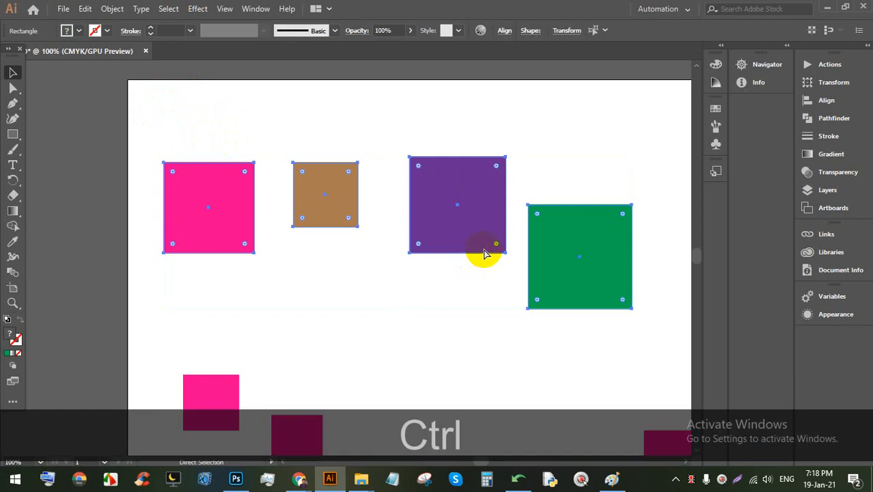
key("ctrl+g")
left_click(441, 335)
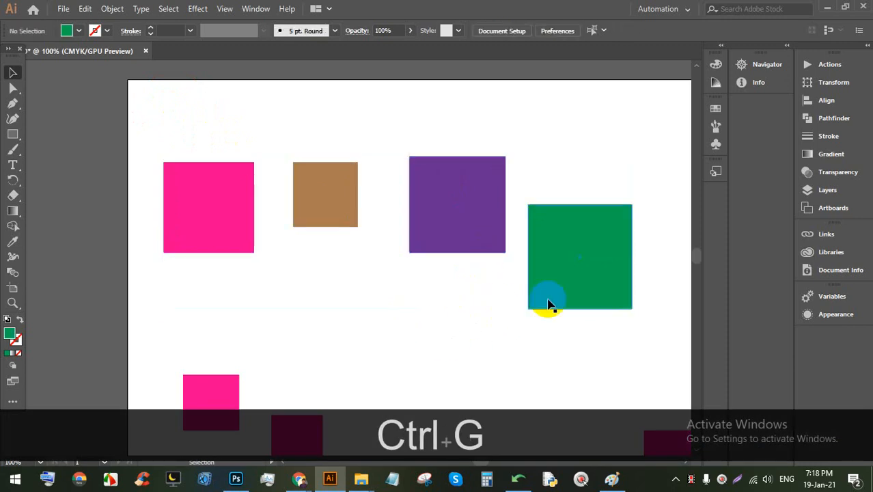
left_click_drag(562, 296, 385, 122)
left_click(534, 325)
left_click(566, 356)
Step: Move the whole square group into position on the artboard
double_click(567, 269)
double_click(561, 192)
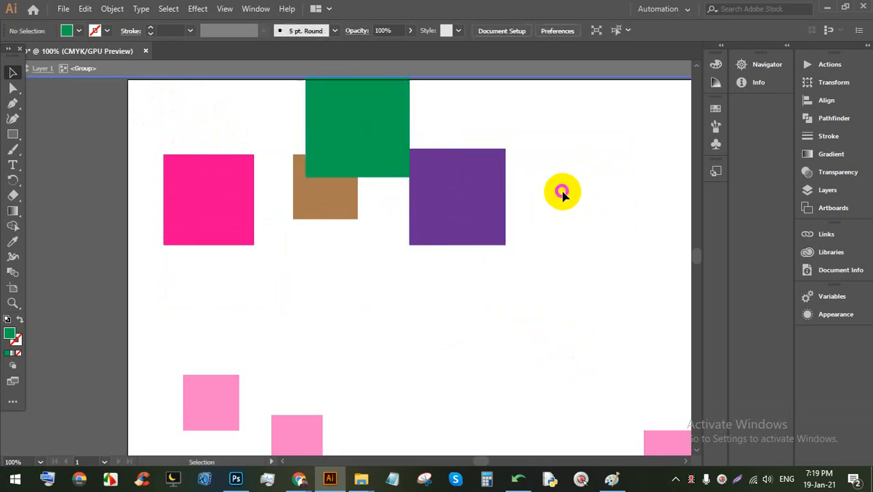
left_click_drag(498, 194, 539, 247)
left_click(575, 214)
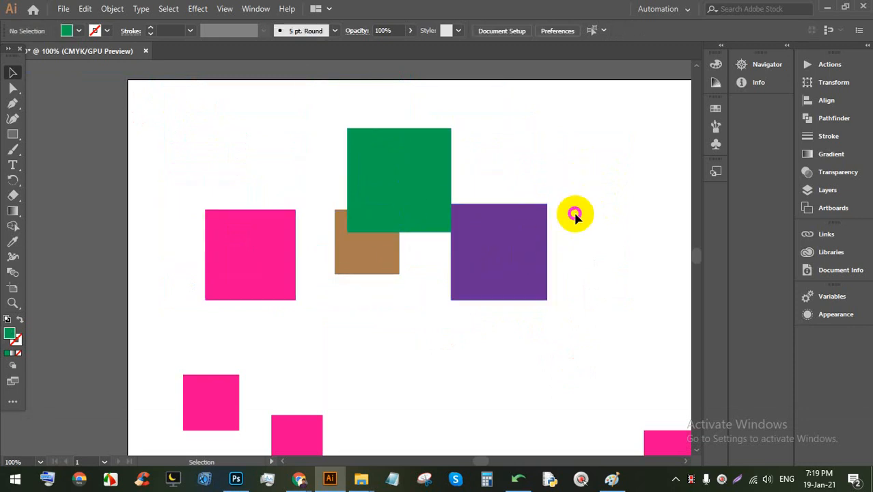
left_click_drag(487, 249, 500, 223)
left_click_drag(491, 224, 481, 249)
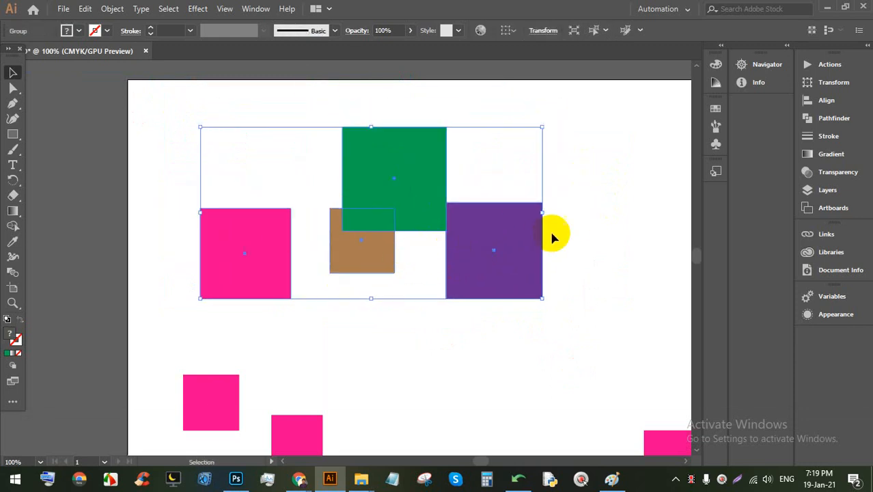
Step: Inside the group, move the brown and green squares up and left
double_click(480, 250)
left_click_drag(371, 239, 301, 236)
left_click_drag(410, 187, 441, 171)
left_click_drag(256, 234, 264, 235)
left_click_drag(290, 225, 314, 180)
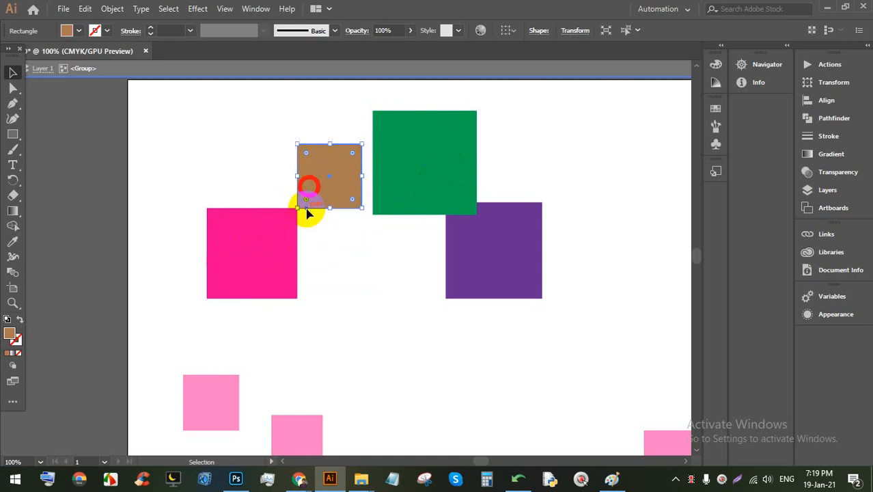
left_click_drag(410, 198, 388, 178)
left_click_drag(321, 186, 289, 178)
Step: Set the purple and pink squares below them, then shift the group down
left_click_drag(462, 238, 455, 265)
left_click_drag(481, 258, 457, 231)
left_click_drag(246, 241, 272, 239)
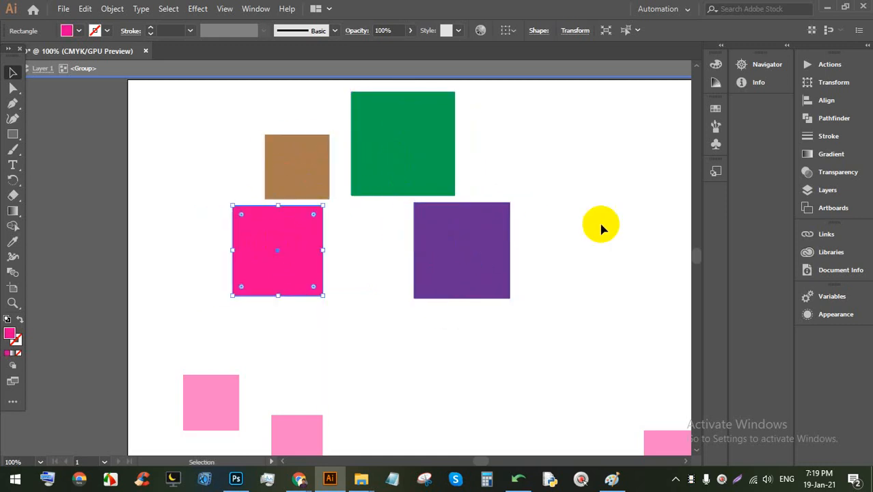
left_click(643, 160)
left_click_drag(462, 259, 462, 290)
left_click(571, 246)
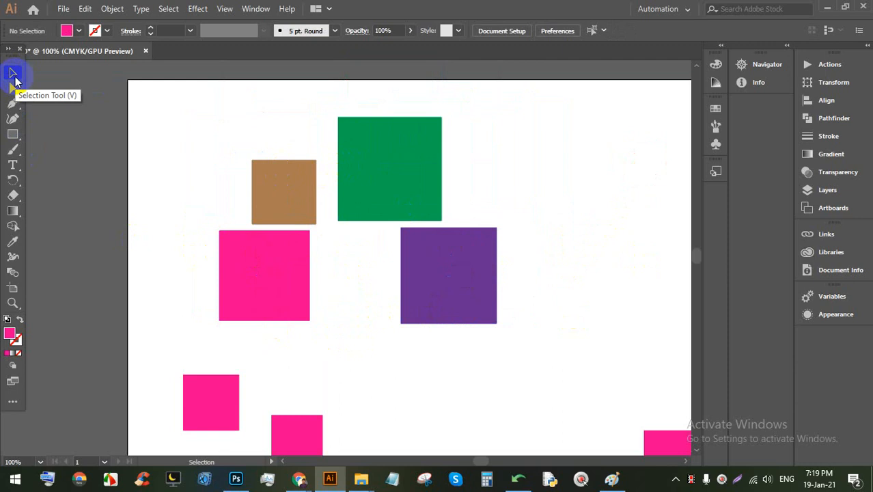
Step: Move the whole square group around the artboard to position it
left_click(389, 165)
left_click_drag(392, 196, 416, 204)
left_click(542, 183)
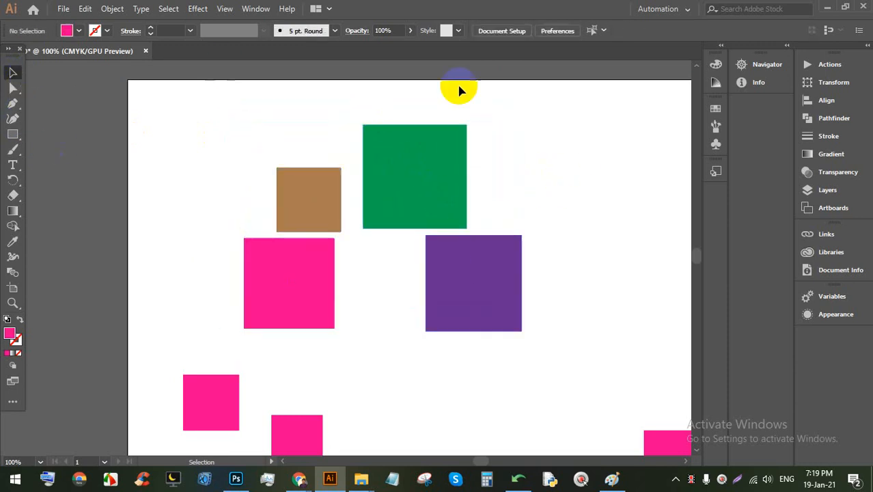
left_click_drag(401, 163, 439, 134)
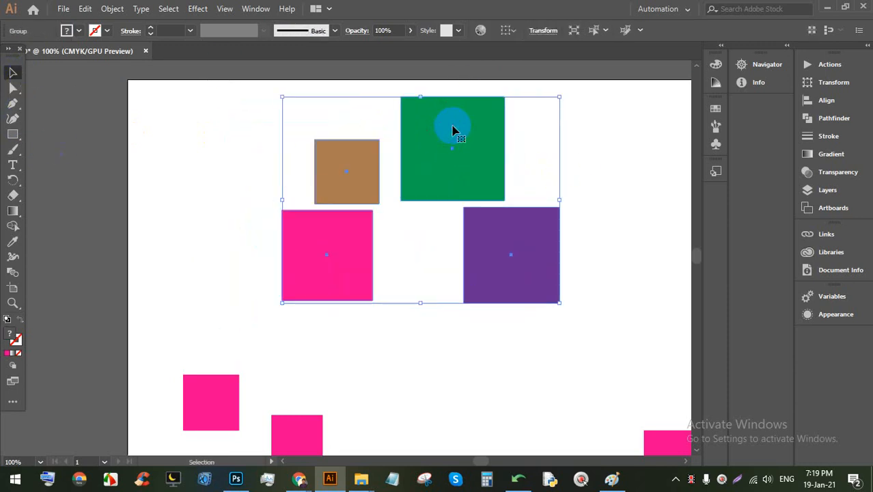
left_click(128, 178)
left_click_drag(319, 243, 246, 282)
left_click_drag(364, 191, 406, 163)
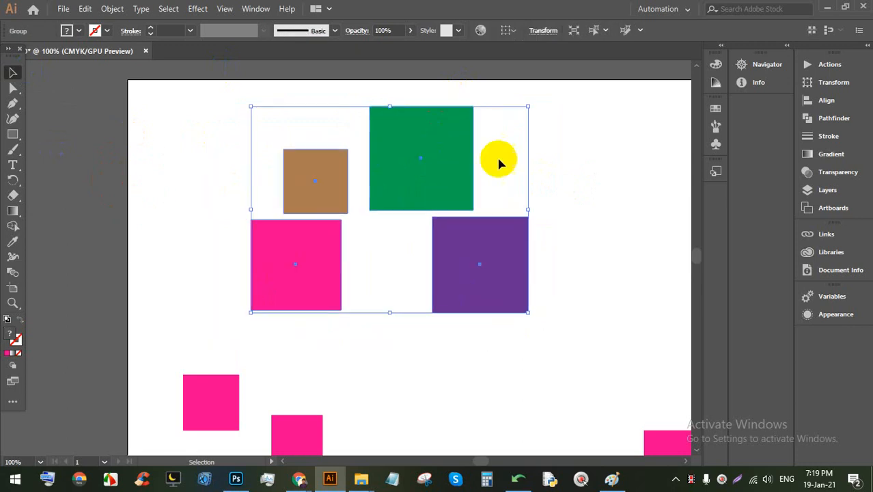
left_click(637, 145)
left_click(474, 261)
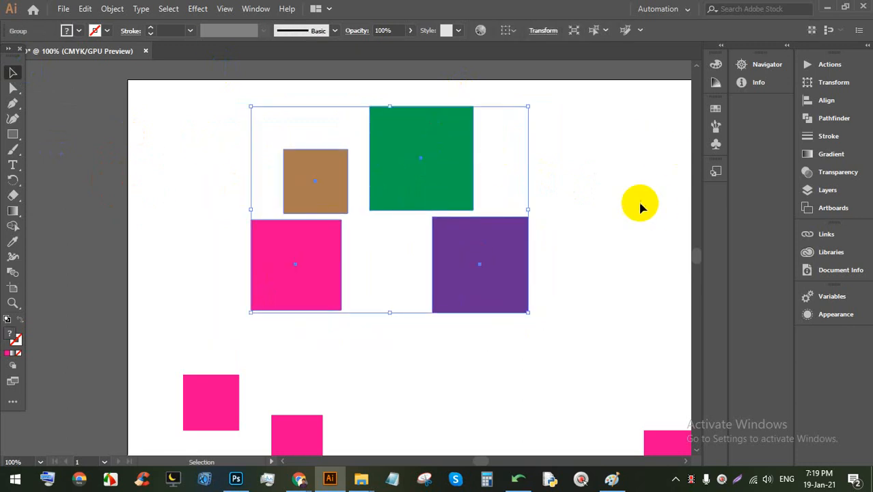
left_click(590, 187)
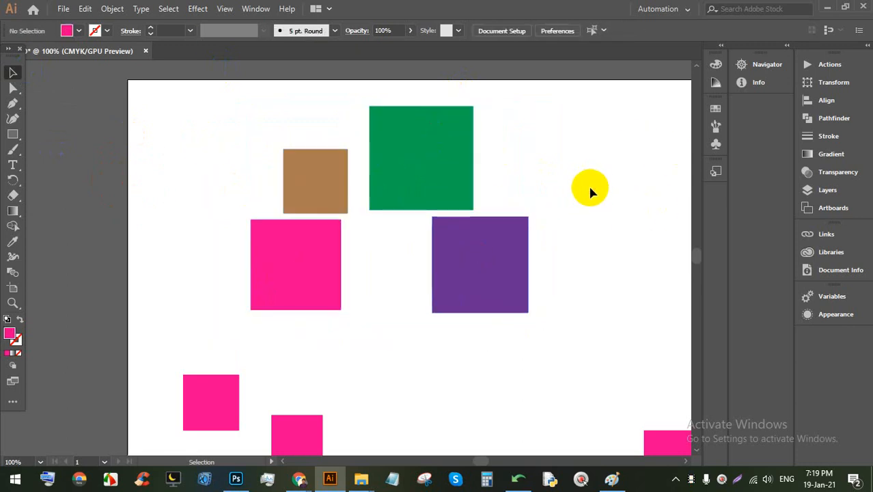
Step: With Direct Selection, drag the green, purple, pink and brown squares into a row, undoing an accidental skew
left_click(12, 89)
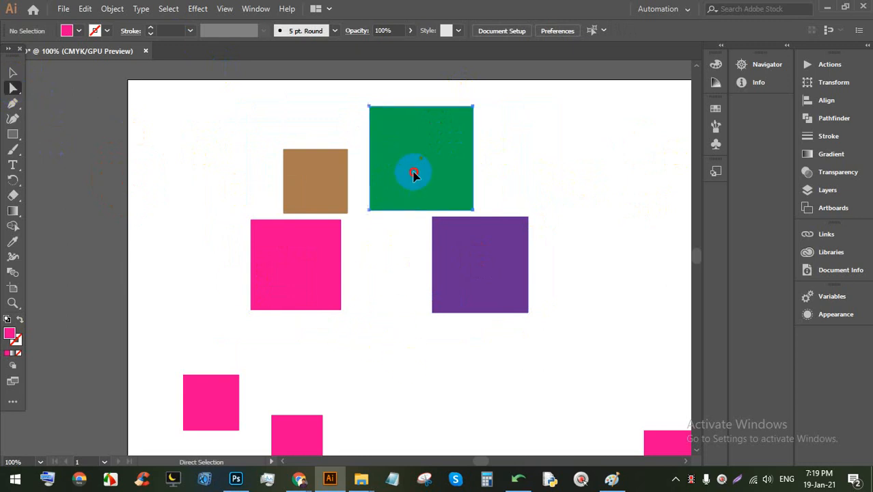
mouse_move(395, 181)
left_mouse_down()
mouse_move(532, 167)
mouse_move(412, 185)
left_mouse_up()
left_click_drag(490, 261, 460, 284)
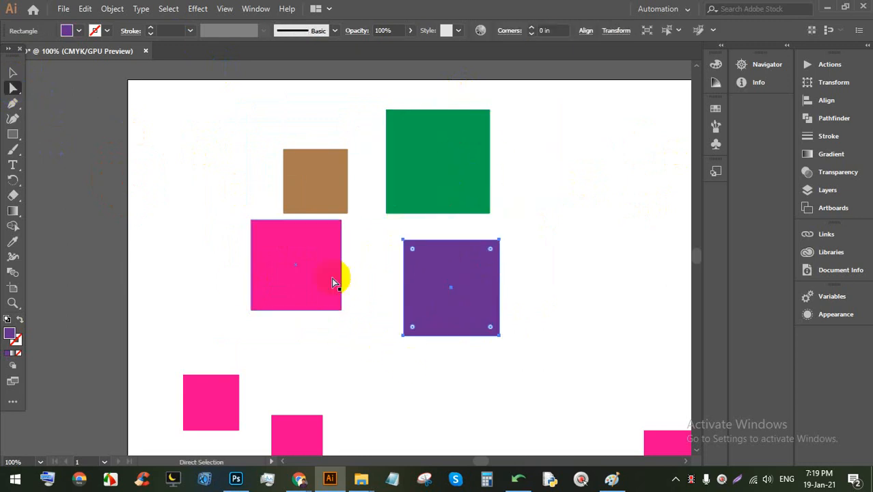
left_click_drag(312, 270, 551, 231)
left_click(324, 290)
left_click_drag(311, 186, 259, 189)
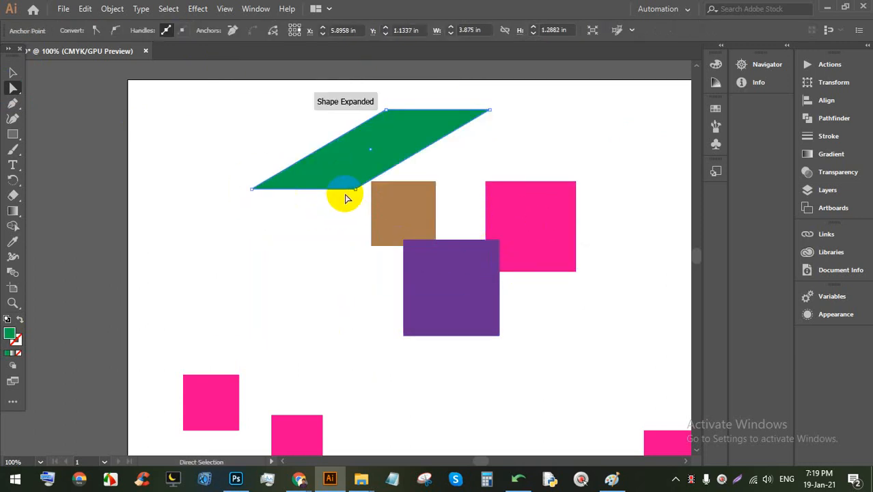
key("ctrl+z")
left_click_drag(423, 218, 328, 179)
left_click_drag(408, 179, 366, 198)
left_click_drag(462, 283, 382, 288)
left_click_drag(556, 250, 498, 208)
left_click_drag(395, 262, 431, 250)
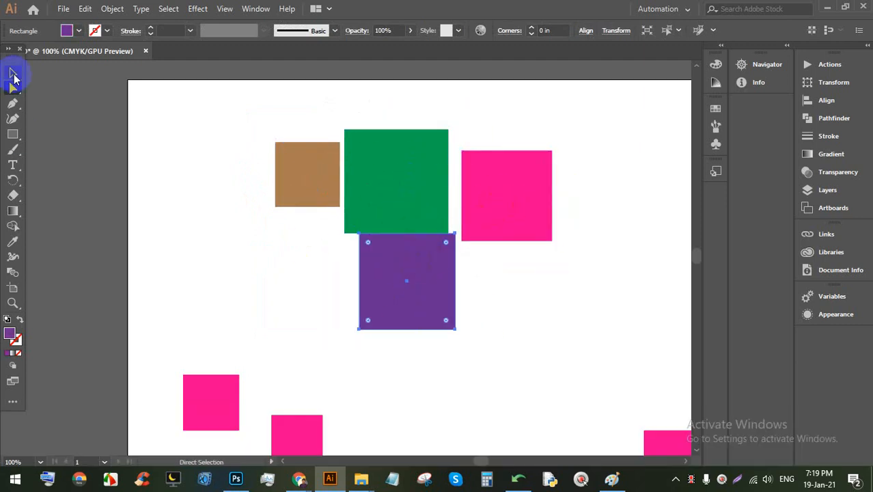
Step: Shift the group right, then move the four squares left and up
left_click(13, 72)
left_click(574, 287)
left_click(500, 211)
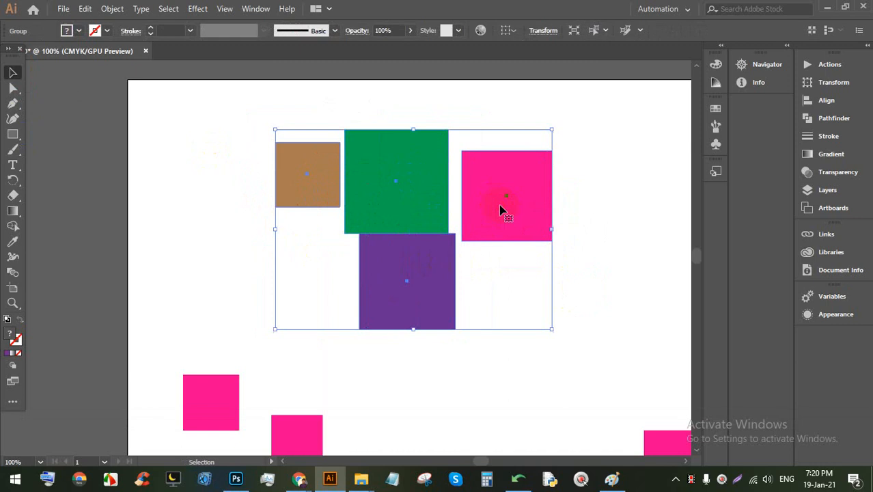
left_click_drag(500, 211, 547, 202)
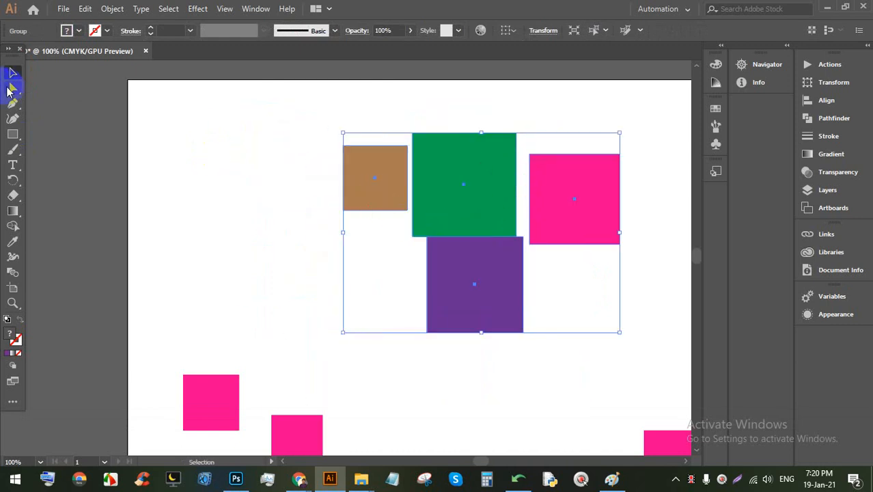
left_click(9, 88)
left_click_drag(477, 306, 438, 273)
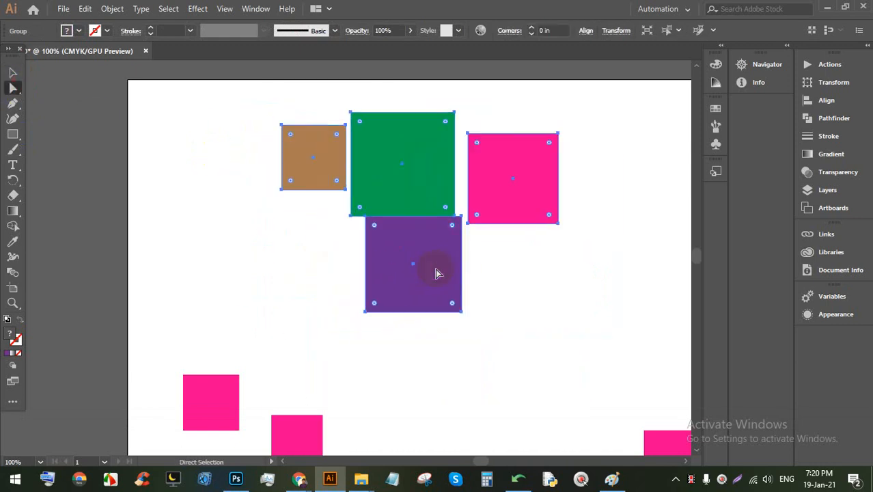
left_click(12, 71)
left_click(205, 143)
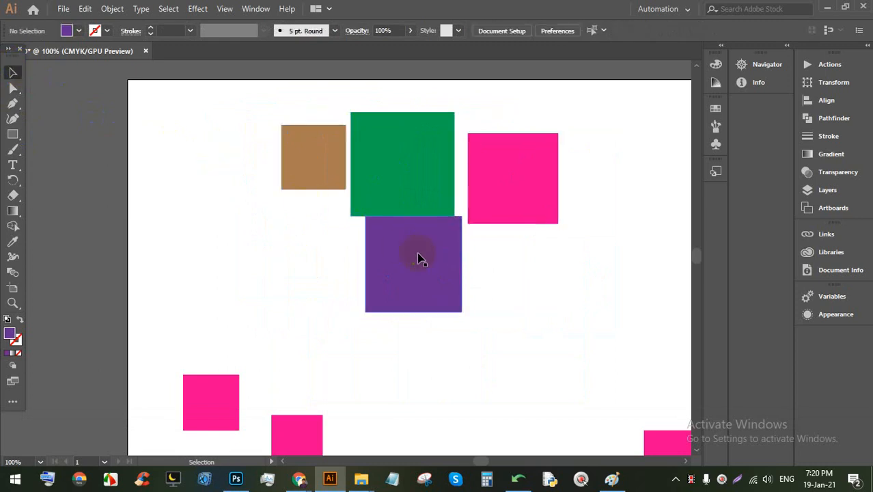
Step: Move the purple square left of the brown one and nudge the group
left_click(12, 89)
left_click_drag(389, 277, 242, 155)
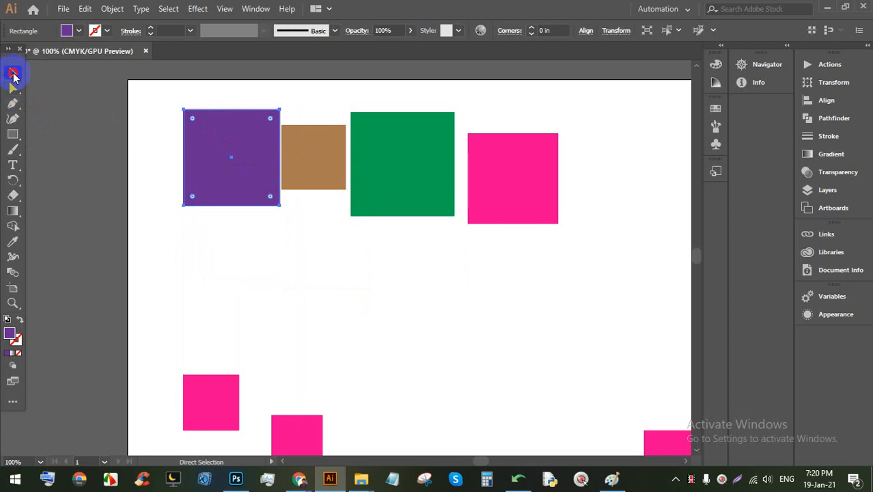
left_click(11, 72)
left_click(488, 289)
left_click(378, 192)
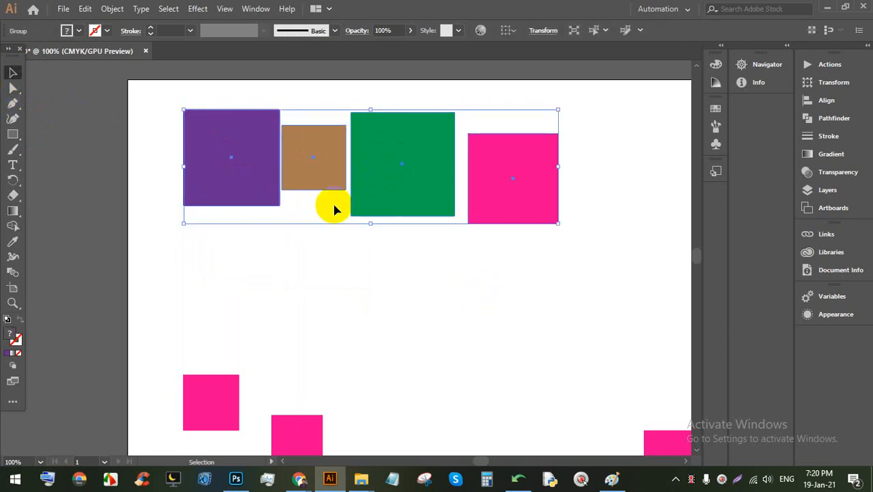
left_click(394, 255)
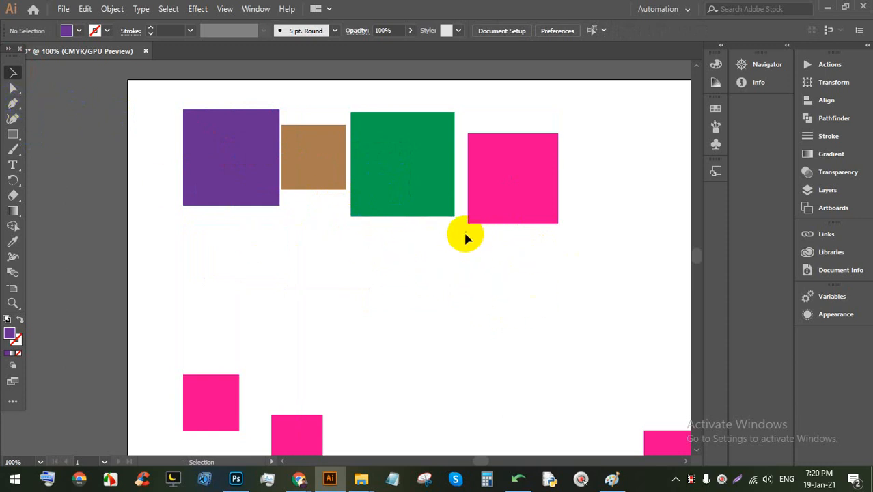
mouse_move(415, 194)
left_mouse_down()
mouse_move(400, 195)
mouse_move(416, 193)
left_mouse_up()
Step: Bring the large pink square onto the visible canvas
scroll(428, 297, "down", 5)
left_click_drag(498, 260, 412, 219)
left_click_drag(647, 270, 487, 214)
left_click(555, 335)
scroll(543, 182, "up", 3, "alt")
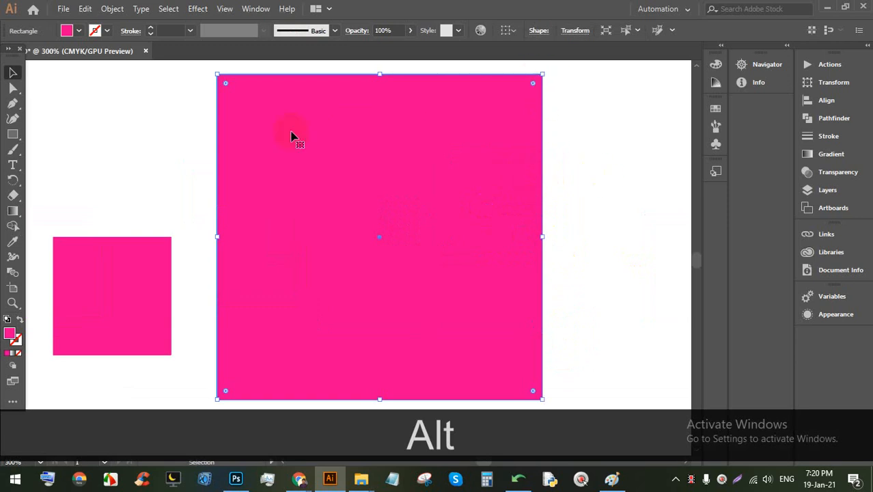
Step: Drag the pink square's anchor points into a slanted parallelogram-like quadrilateral
left_click(13, 88)
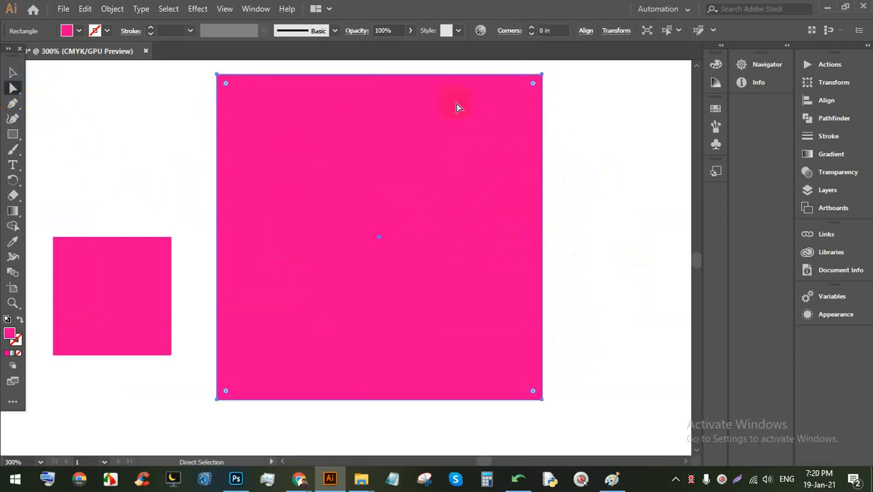
left_click_drag(533, 86, 600, 144)
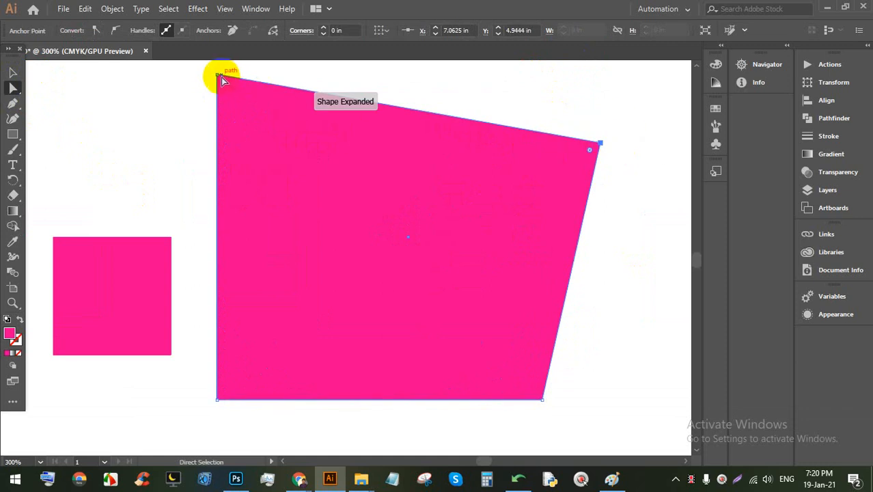
left_click_drag(219, 77, 58, 168)
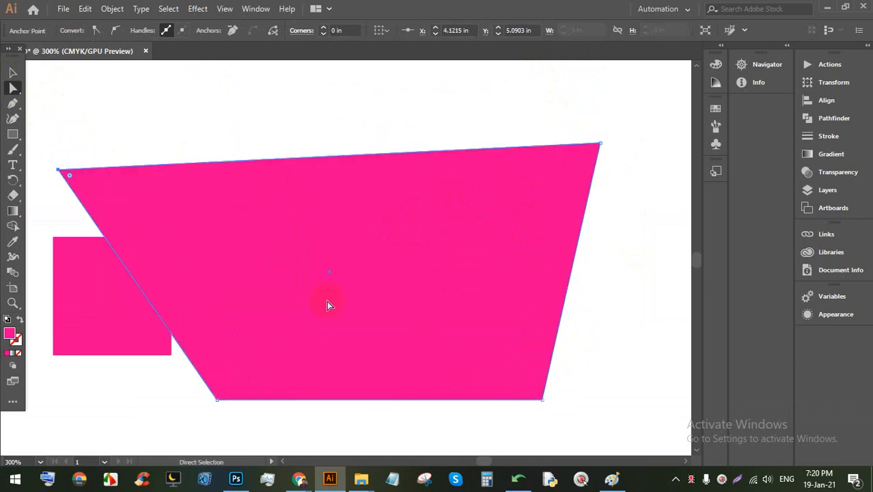
left_click_drag(216, 399, 254, 231)
left_click_drag(544, 400, 544, 326)
left_click_drag(58, 169, 291, 130)
left_click_drag(254, 238, 226, 333)
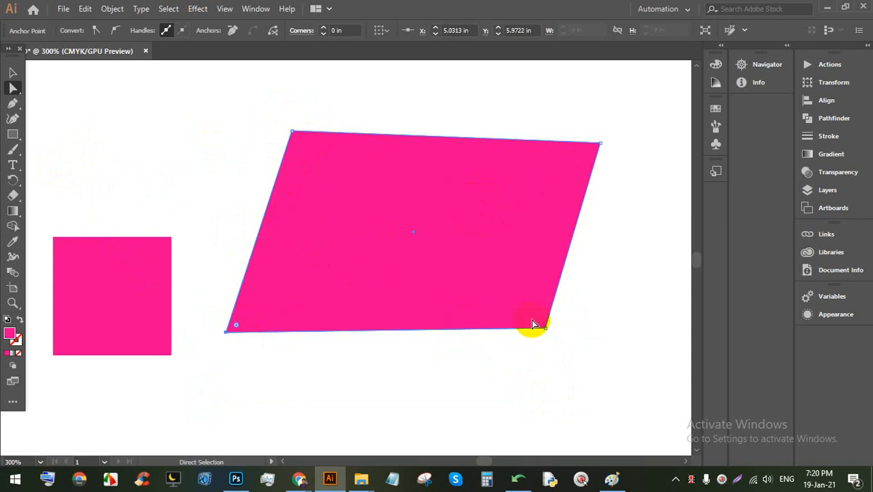
left_click_drag(545, 327, 579, 357)
Step: Select the finished pink quadrilateral and minimise Illustrator to reveal the Meet call
scroll(452, 285, "down", 6)
scroll(436, 265, "up", 5)
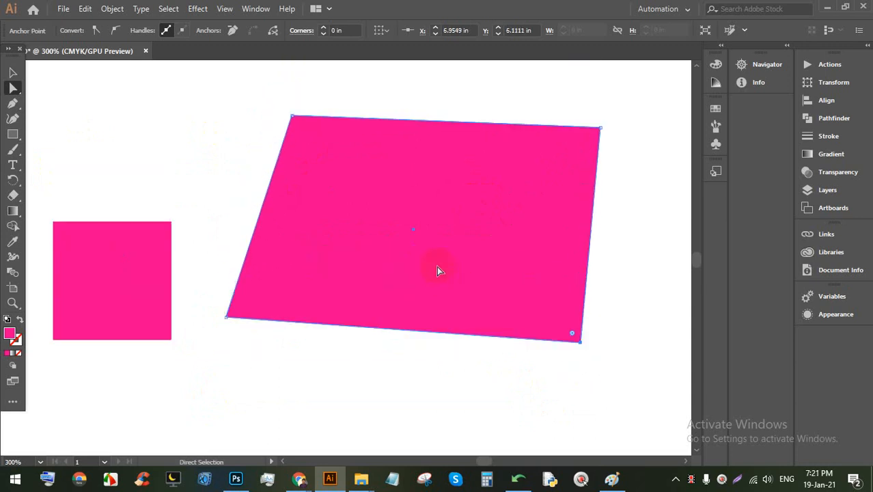
left_click(385, 200)
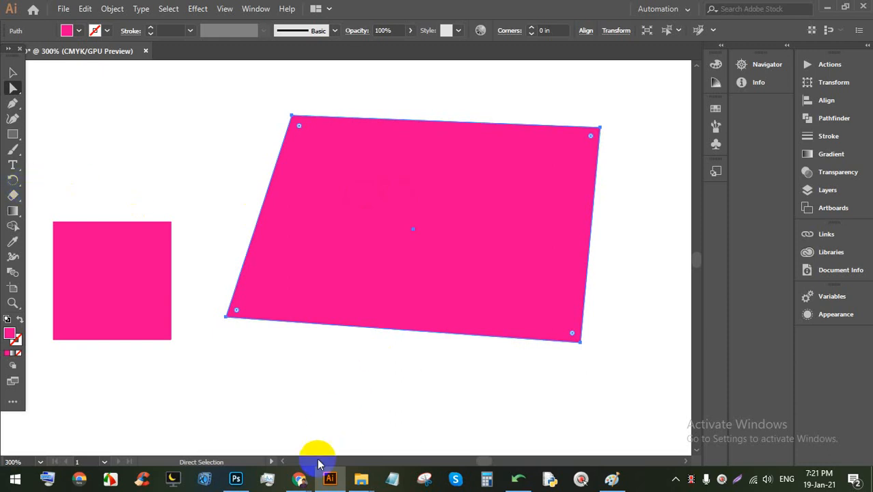
left_click(329, 478)
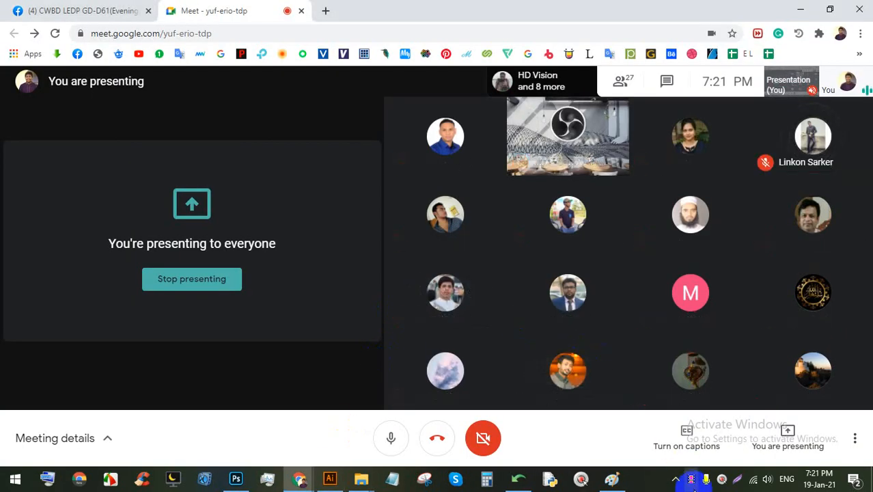
left_click(721, 478)
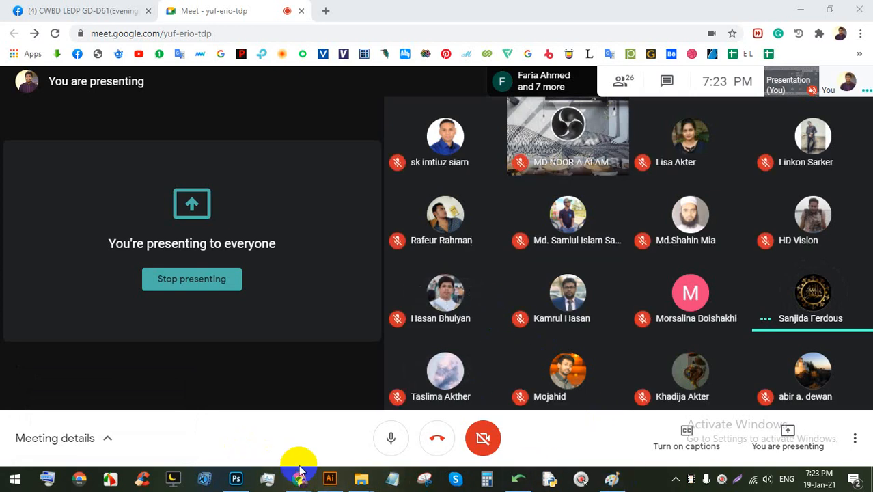
left_click(330, 478)
Step: Marquee-select the small pink square and the angled pink shape
scroll(292, 348, "down", 2)
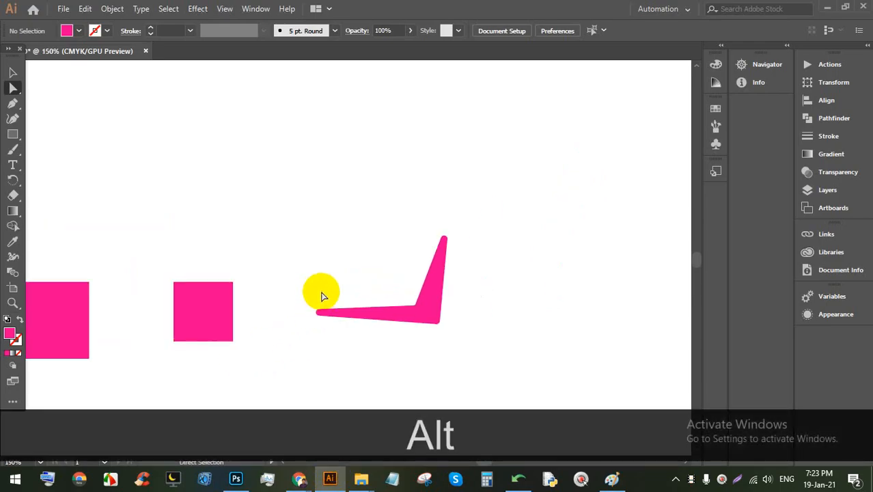
scroll(387, 273, "down", 3)
scroll(357, 269, "down", 2)
scroll(254, 270, "up", 2)
left_click(489, 275)
left_click_drag(549, 299, 290, 131)
left_click_drag(560, 286, 305, 97)
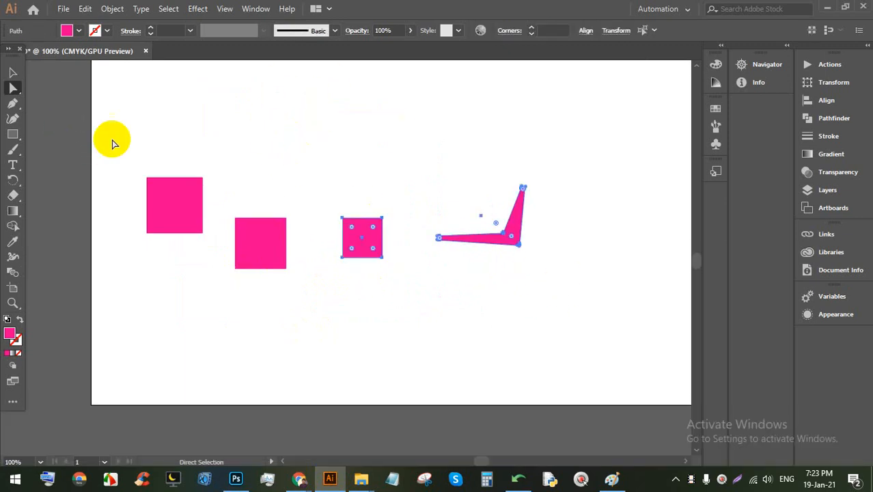
Step: Select the angled shape's anchor points, return to the Selection tool, and bring Meet forward
scroll(263, 224, "up", 1)
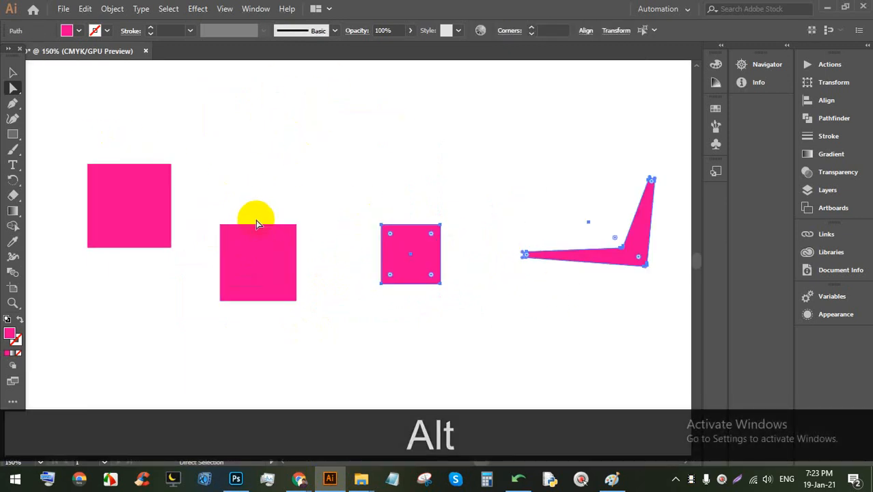
left_click(516, 326)
left_click(536, 315)
left_click(627, 258)
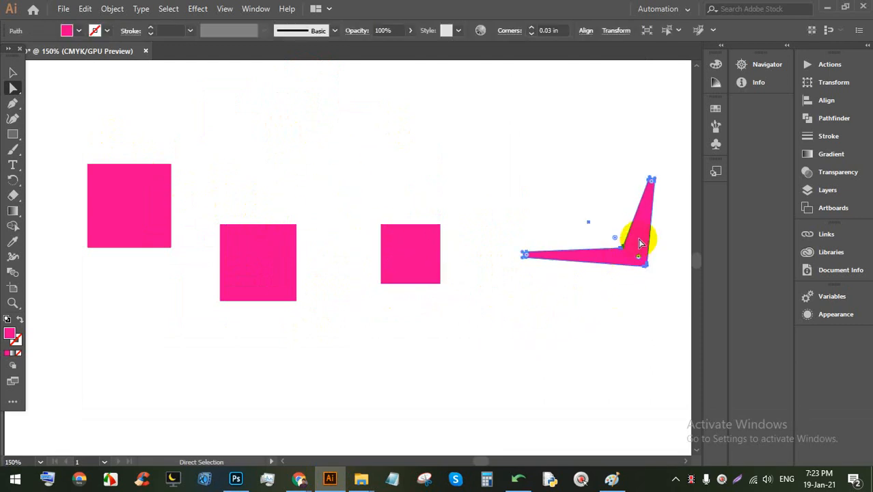
left_click(12, 71)
left_click(361, 413)
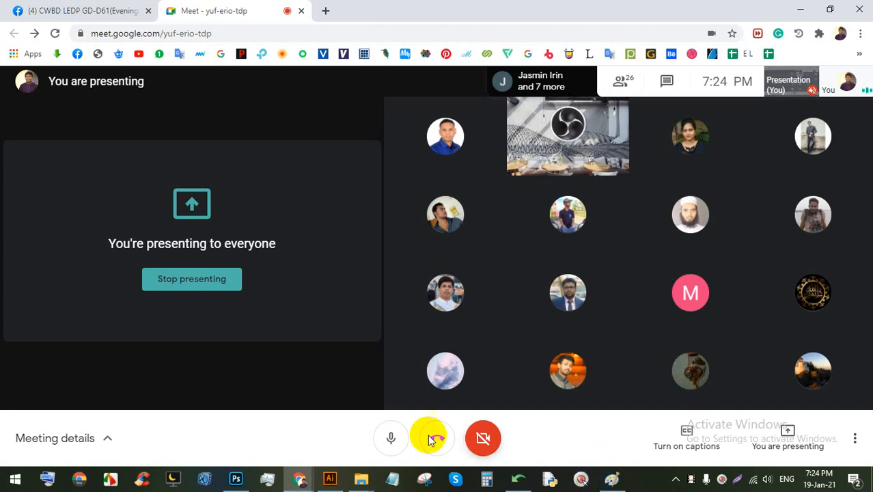
Step: Return to Illustrator and delete the angled pink shape
left_click(330, 478)
scroll(424, 333, "down", 3)
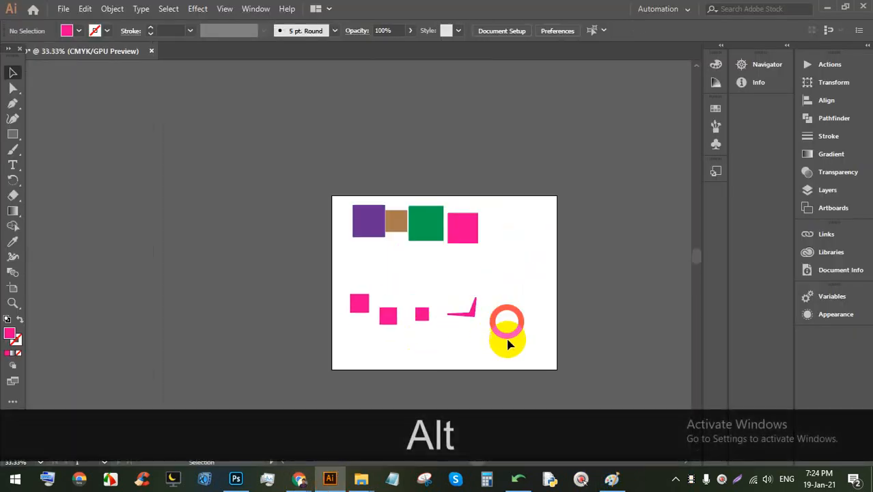
scroll(427, 351, "up", 2)
key("BackSpace")
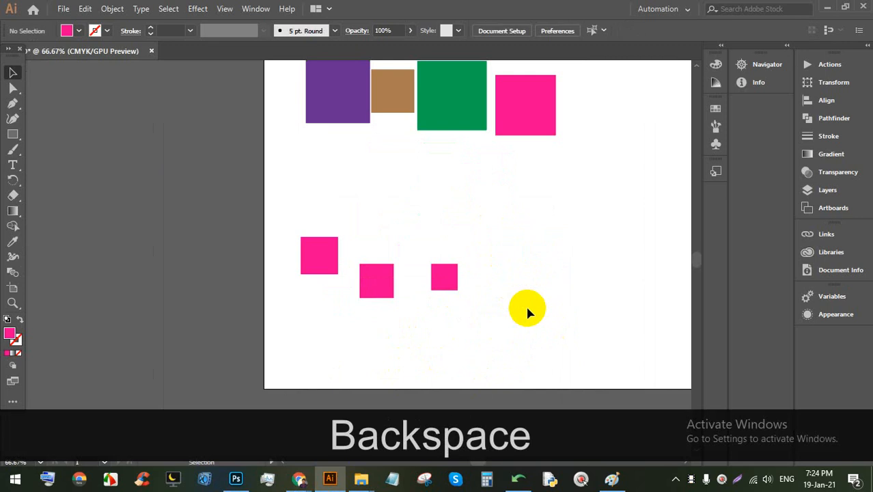
Step: Duplicate the small square, then marquee-select all shapes and delete them
scroll(450, 284, "up", 2)
left_click_drag(436, 286, 455, 174)
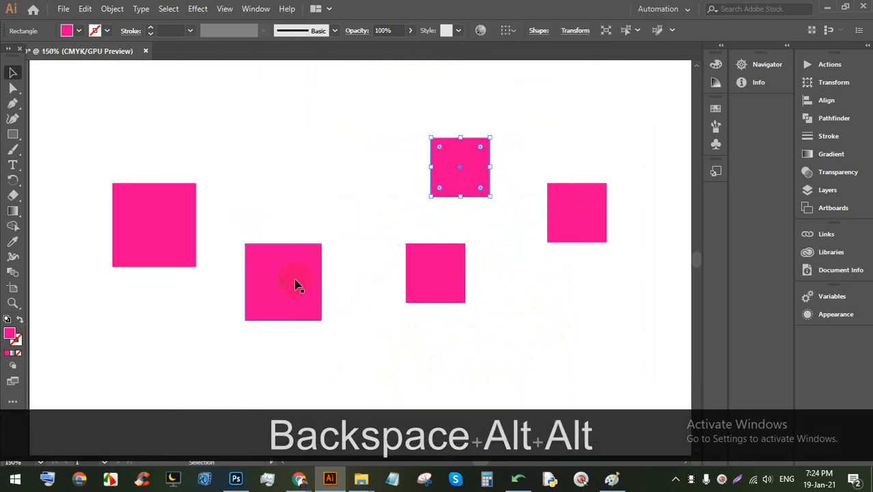
scroll(298, 285, "down", 4)
left_click_drag(388, 295, 215, 228)
key("BackSpace")
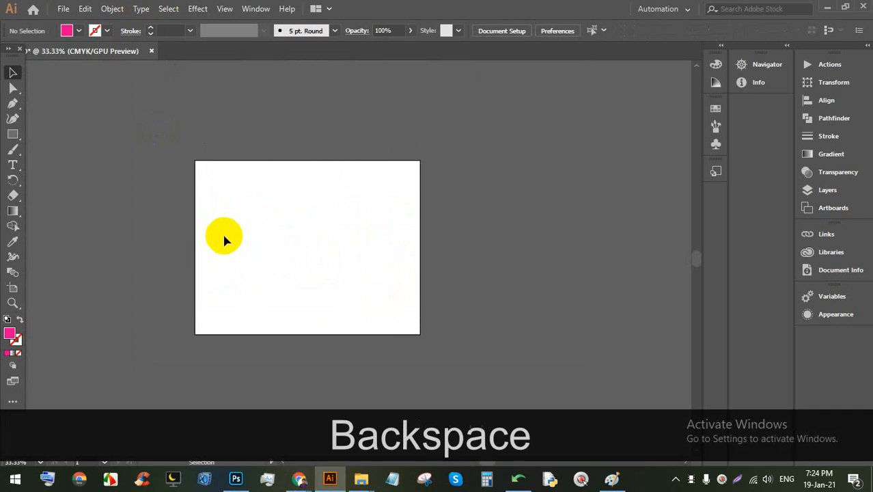
left_click(11, 103)
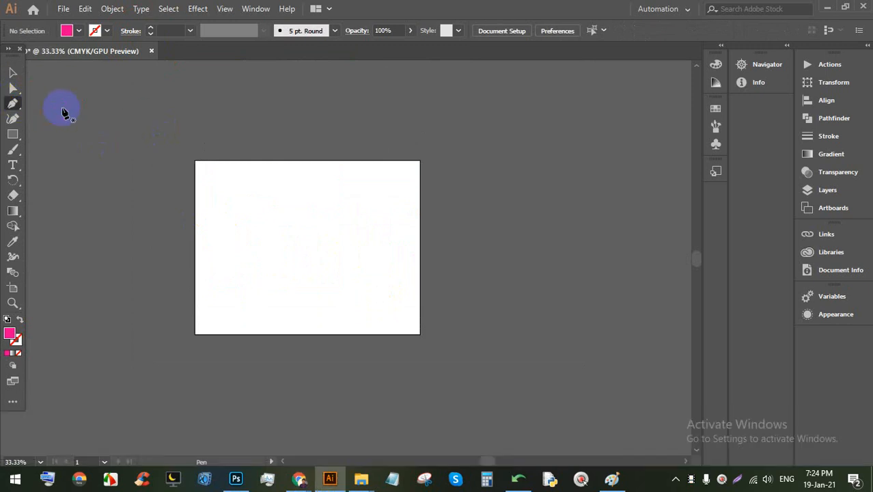
scroll(296, 250, "up", 3)
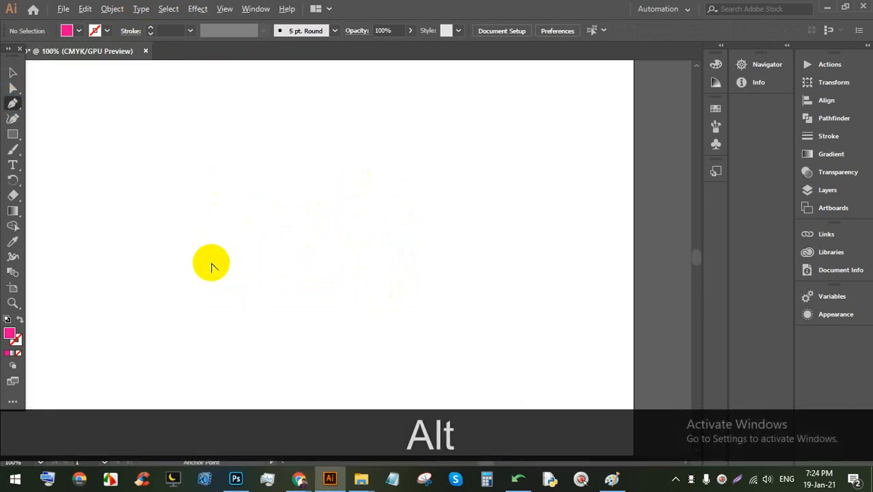
key("space")
left_click_drag(292, 211, 354, 212)
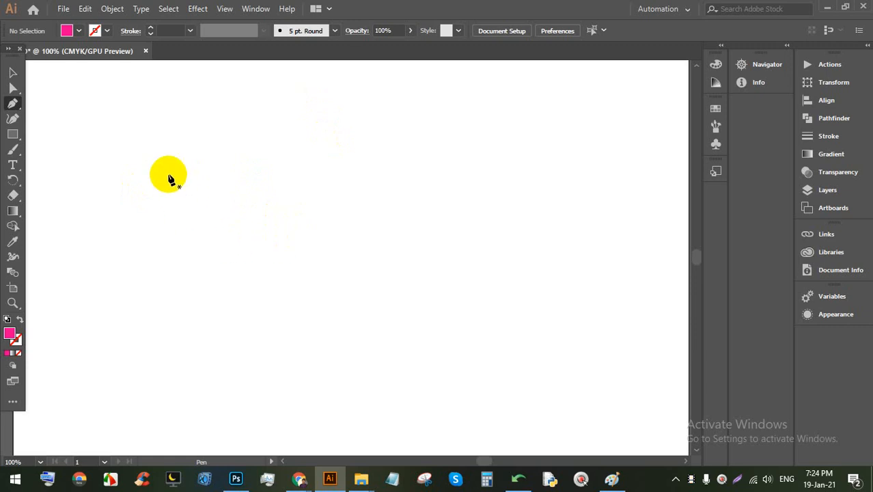
left_click(178, 142)
left_click(512, 144)
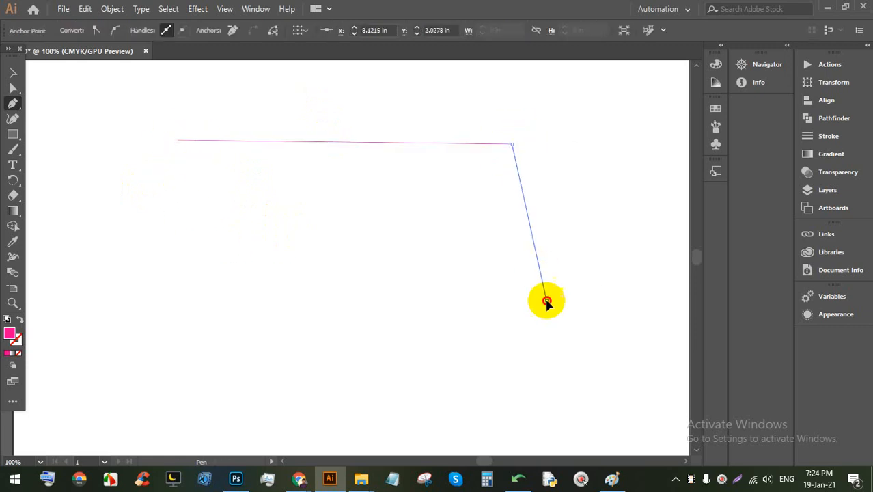
left_click(545, 300)
left_click(610, 372)
left_click_drag(491, 405, 382, 405)
left_click_drag(252, 355, 167, 338)
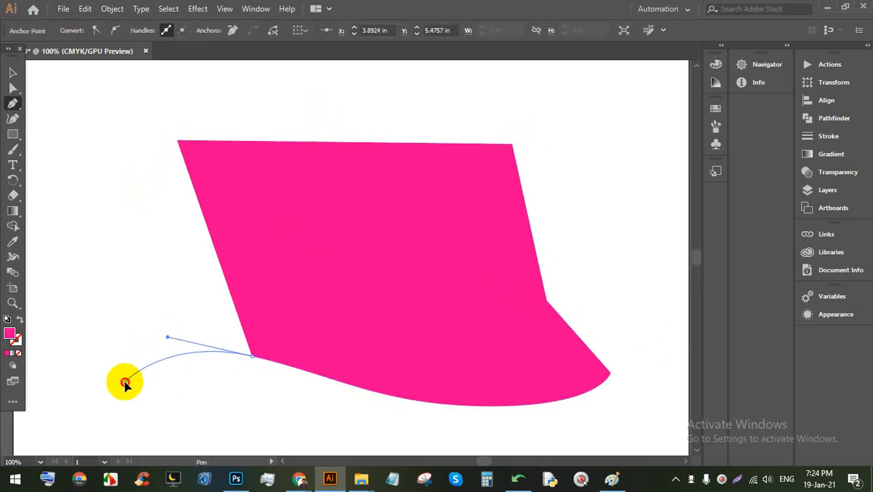
left_click_drag(124, 381, 66, 397)
left_click_drag(98, 329, 139, 239)
left_click_drag(141, 174, 150, 142)
left_click(176, 142)
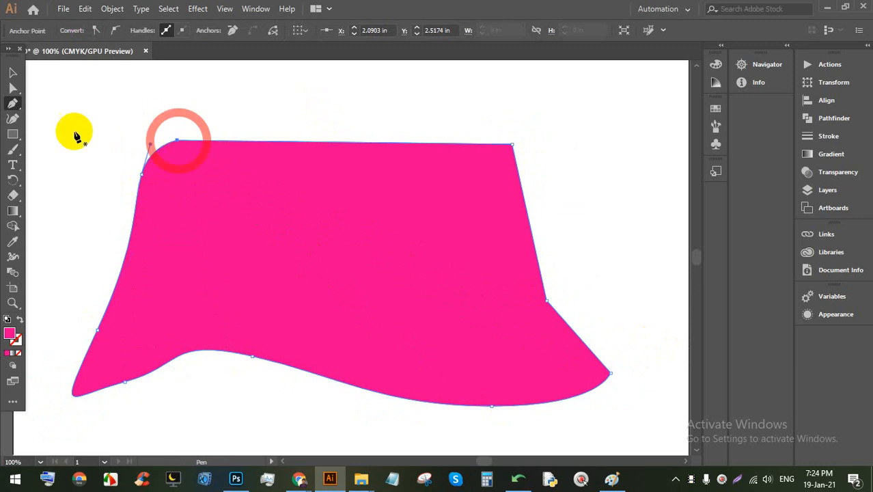
left_click(12, 72)
left_click(196, 100)
left_click_drag(307, 224, 282, 189)
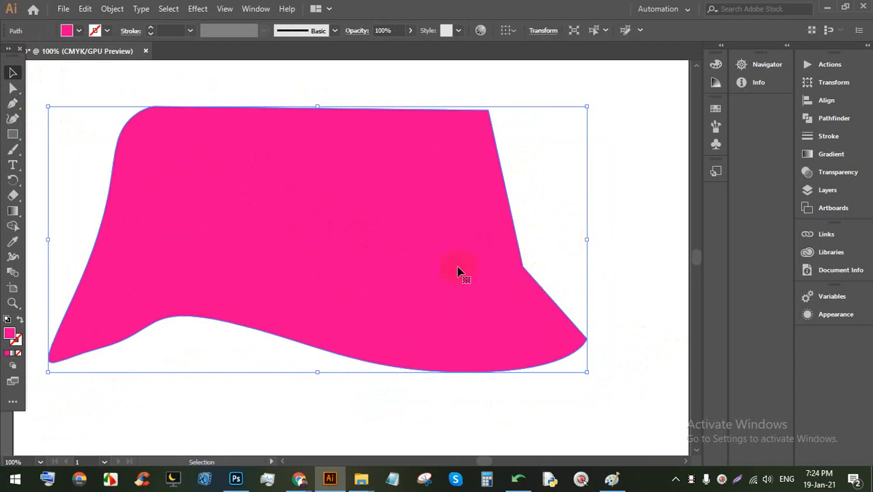
left_click_drag(459, 271, 386, 221)
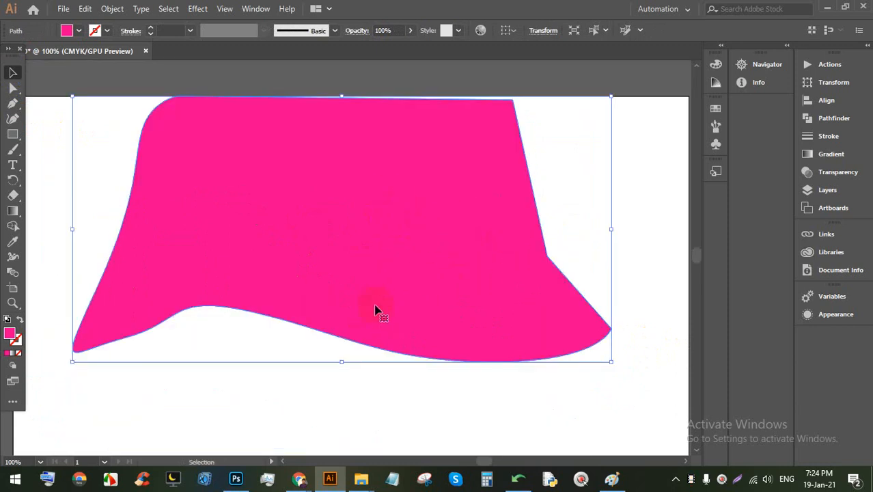
scroll(374, 292, "down", 1, "alt")
scroll(331, 272, "down", 3)
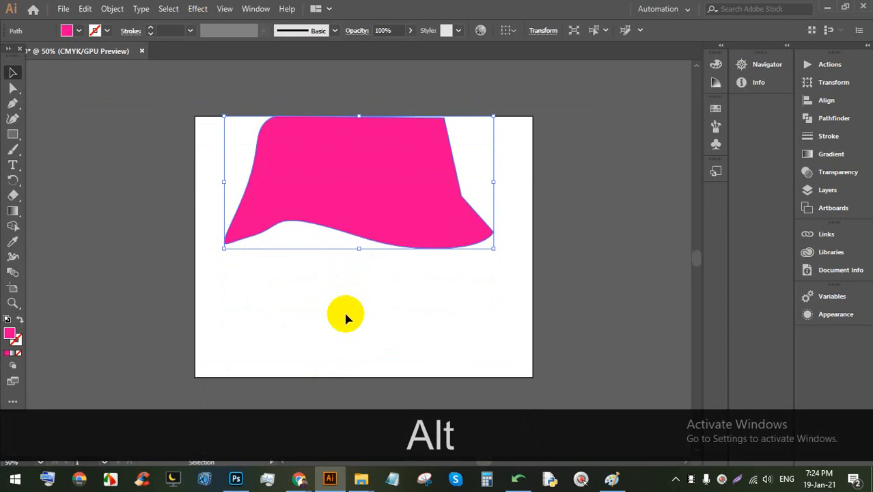
scroll(345, 315, "up", 1, "alt")
scroll(345, 315, "up", 1, "alt")
key("BackSpace")
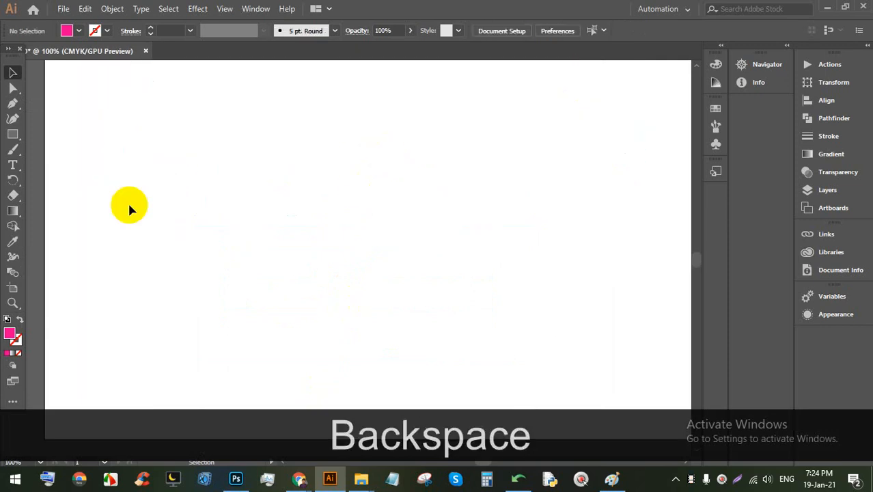
left_click(11, 104)
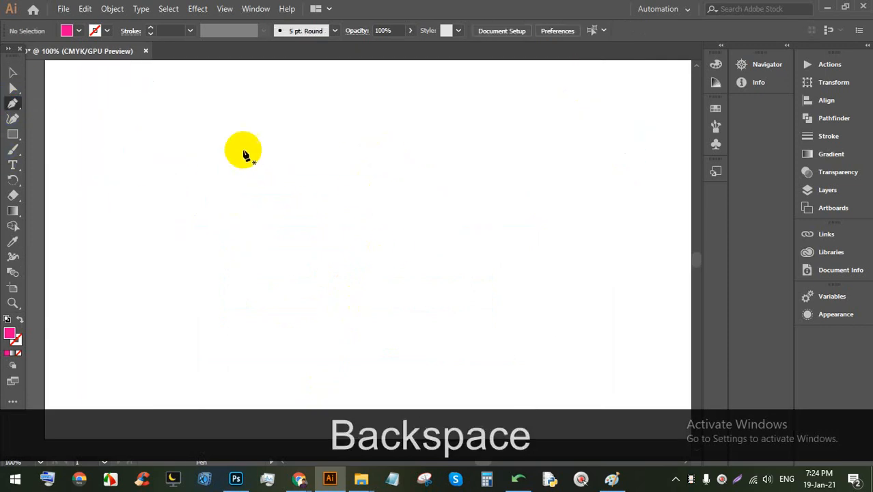
left_click(214, 122)
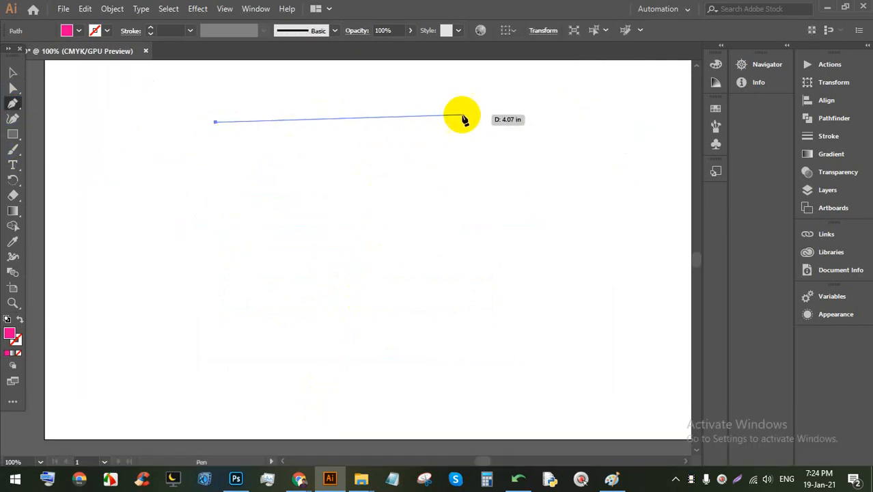
left_click(555, 122, "shift")
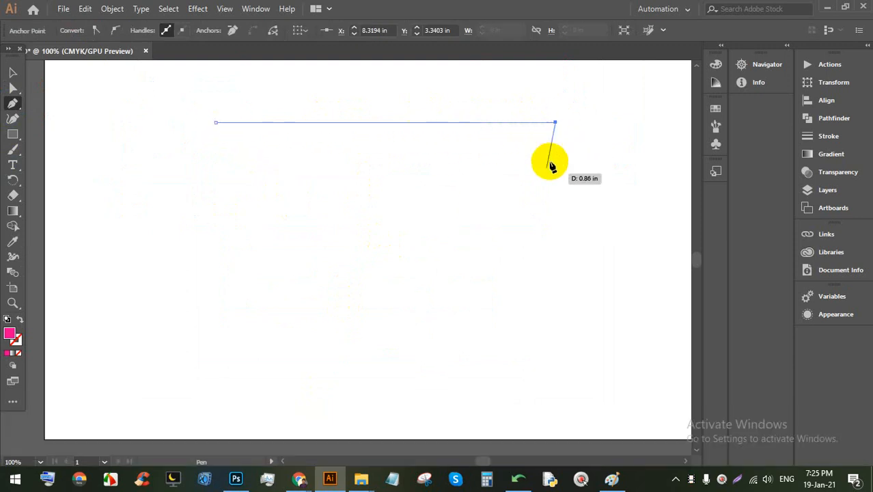
left_click(216, 337)
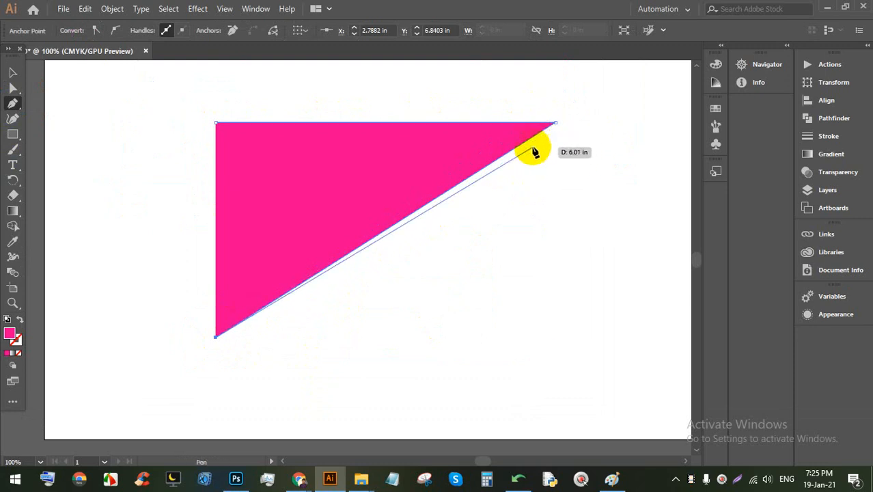
left_click_drag(584, 316, 575, 141)
scroll(236, 273, "down", 1)
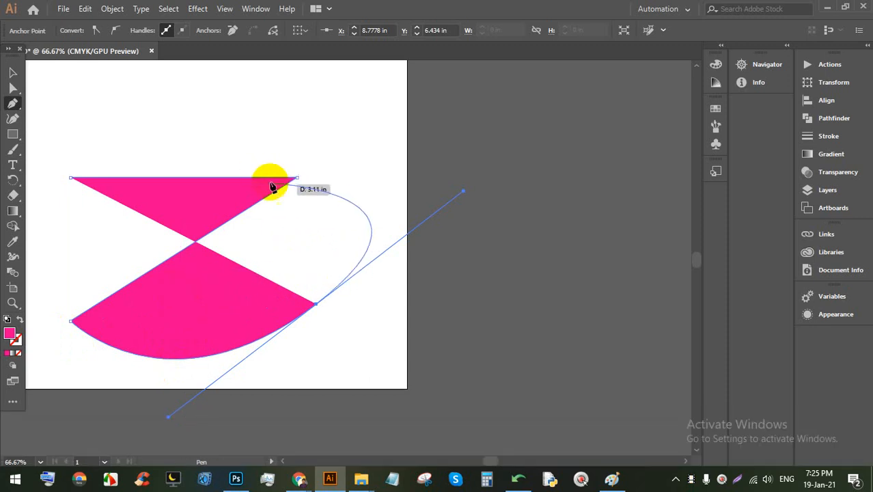
left_click(13, 72)
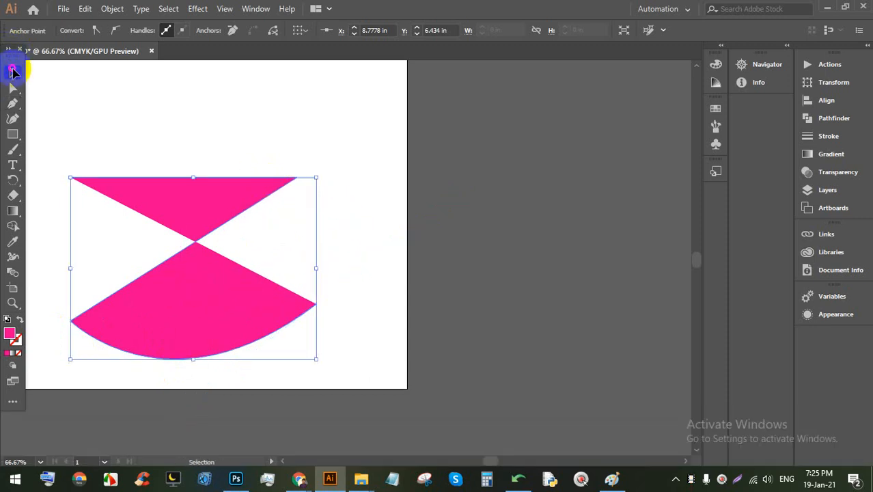
left_click_drag(175, 193, 179, 147)
scroll(191, 198, "up", 1)
left_click_drag(190, 227, 175, 201)
left_click(356, 321)
left_click(191, 196)
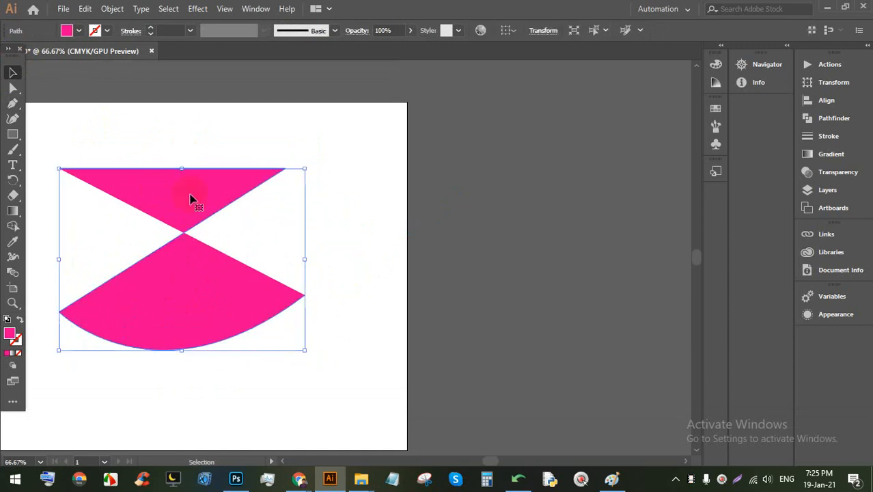
left_click(339, 217)
left_click(172, 195)
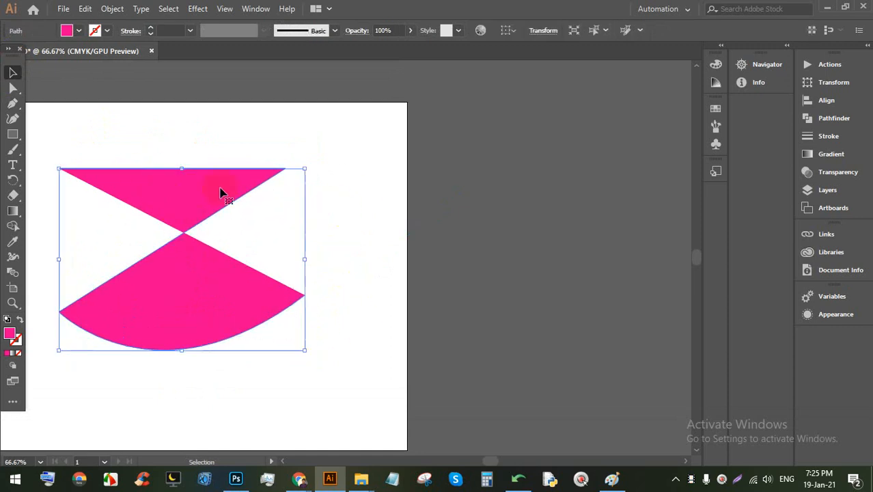
left_click(338, 201)
left_click(137, 200)
left_click(339, 215)
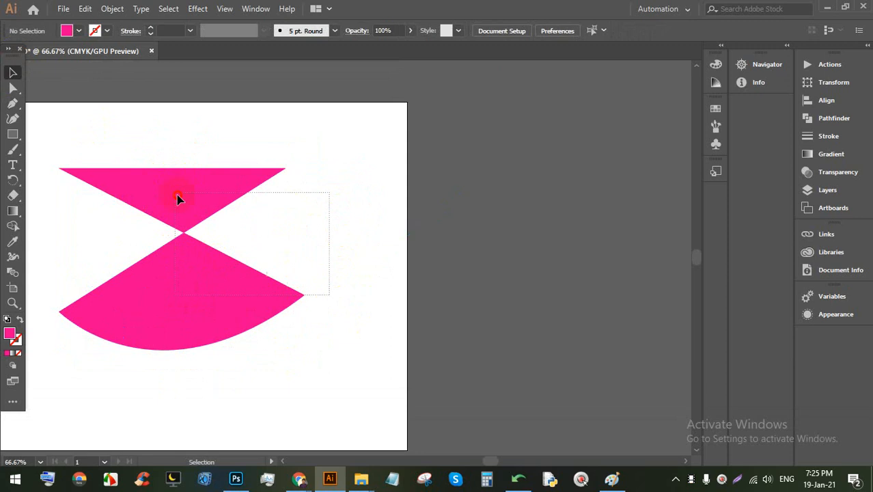
left_click(178, 193)
key("BackSpace")
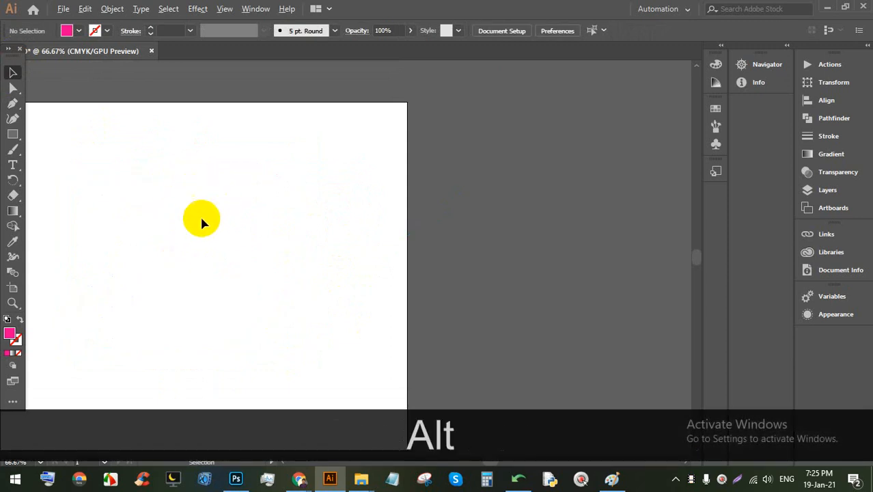
Step: Pan across the blank artboard, check the Meet call, then bring Illustrator back in front
scroll(181, 220, "up", 1)
left_click_drag(164, 189, 342, 187)
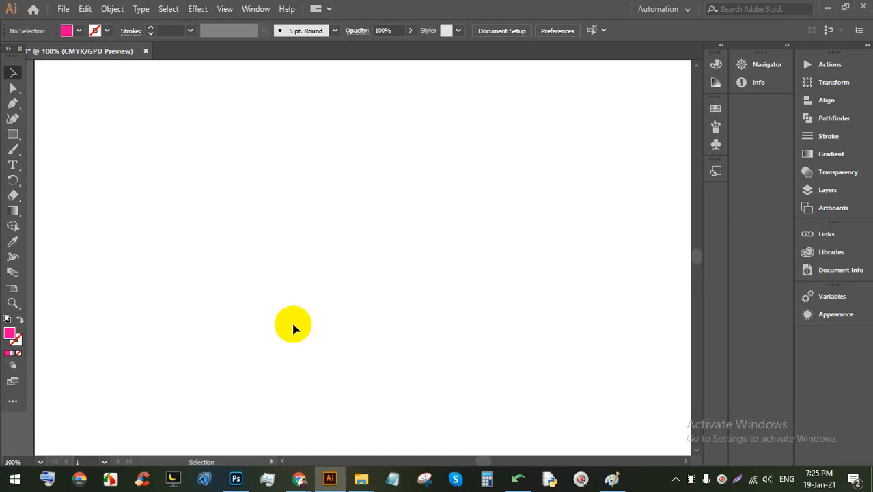
mouse_move(299, 478)
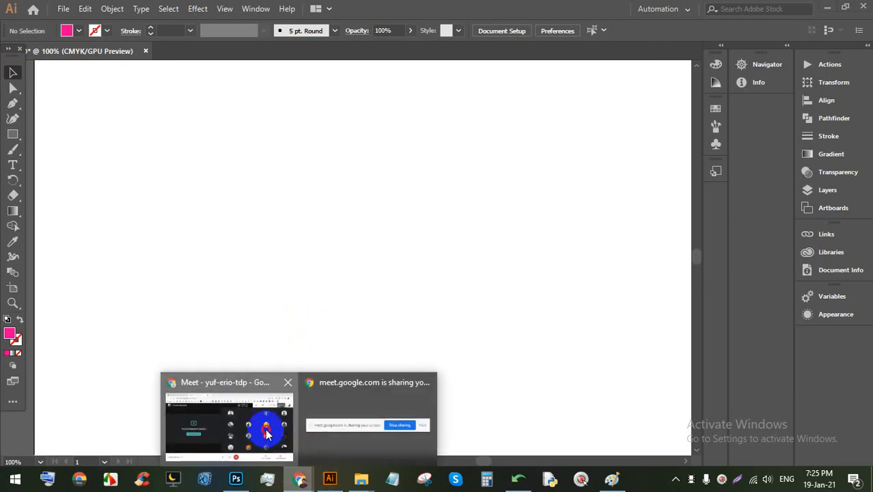
left_click(267, 433)
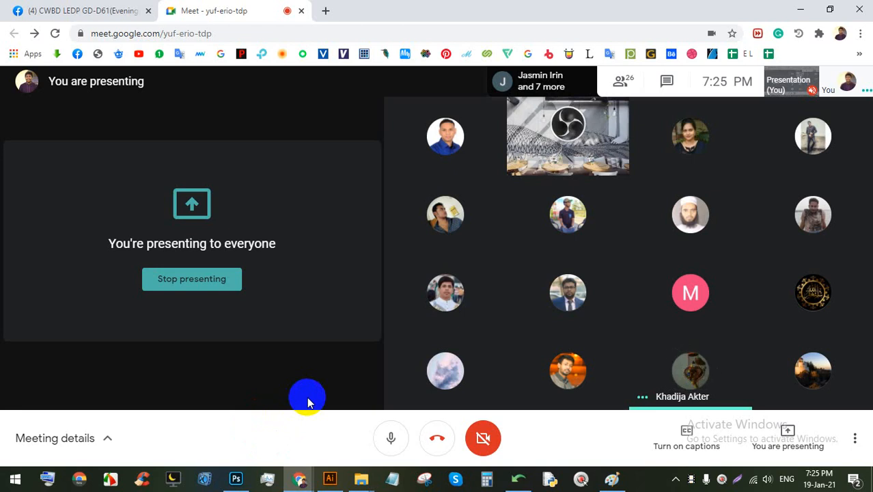
left_click(330, 478)
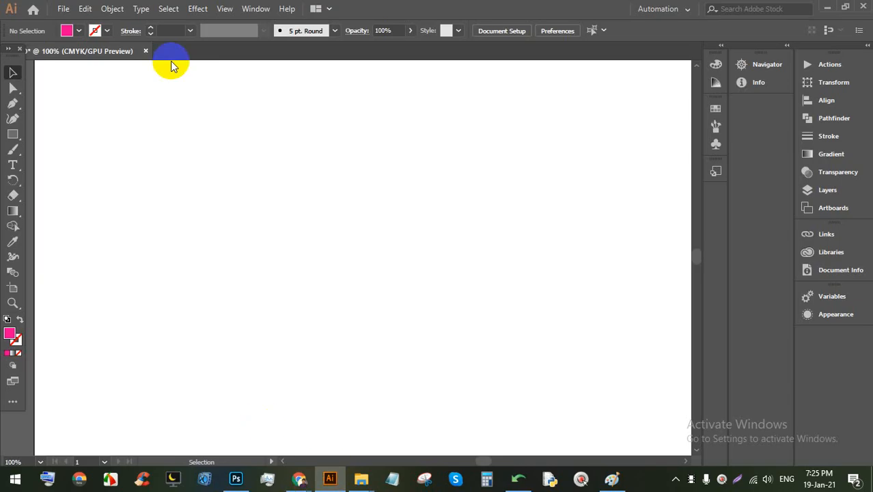
Step: Place arnold-schwarzenegger-last-action-hero.jpg from Downloads, shift it left, and zoom in
left_click(63, 8)
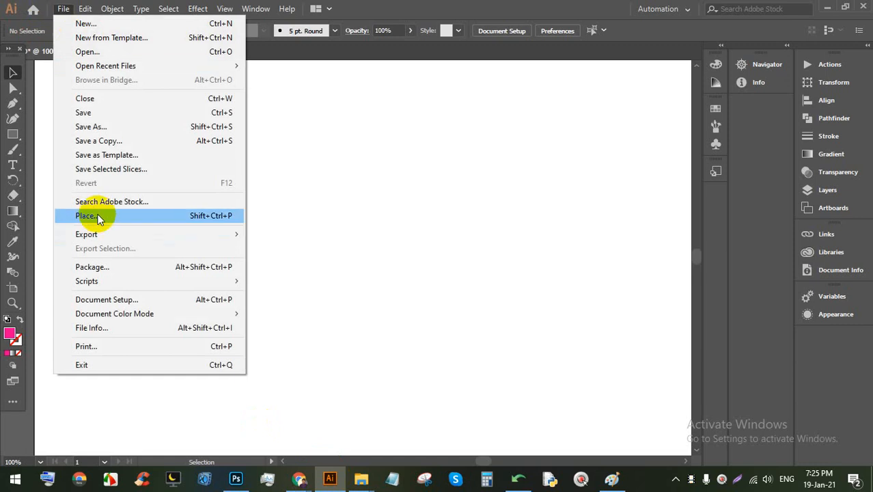
left_click(98, 217)
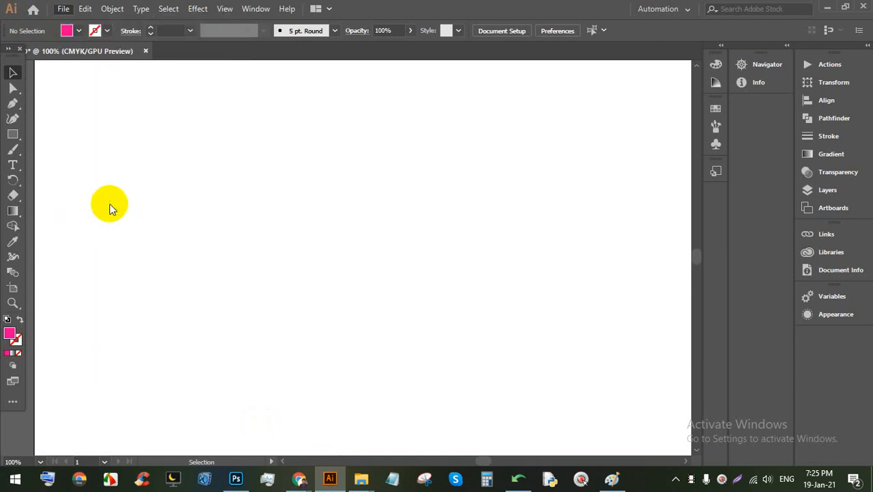
left_click(49, 145)
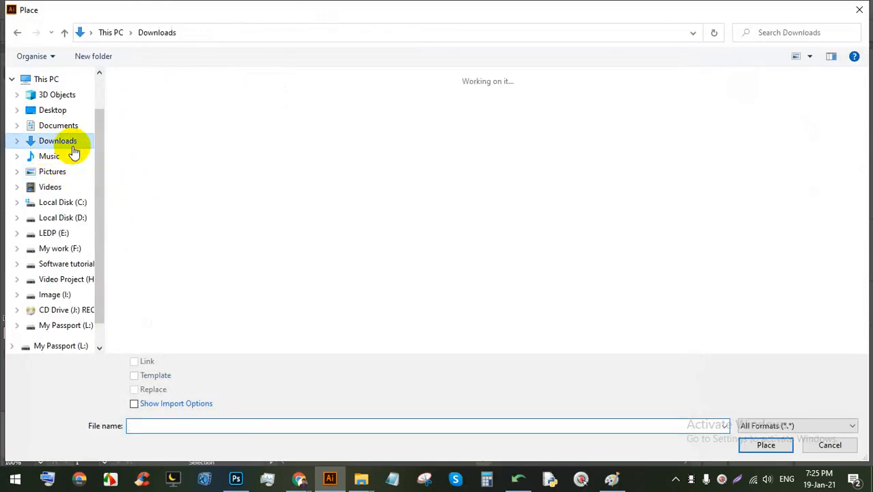
scroll(383, 259, "down", 5)
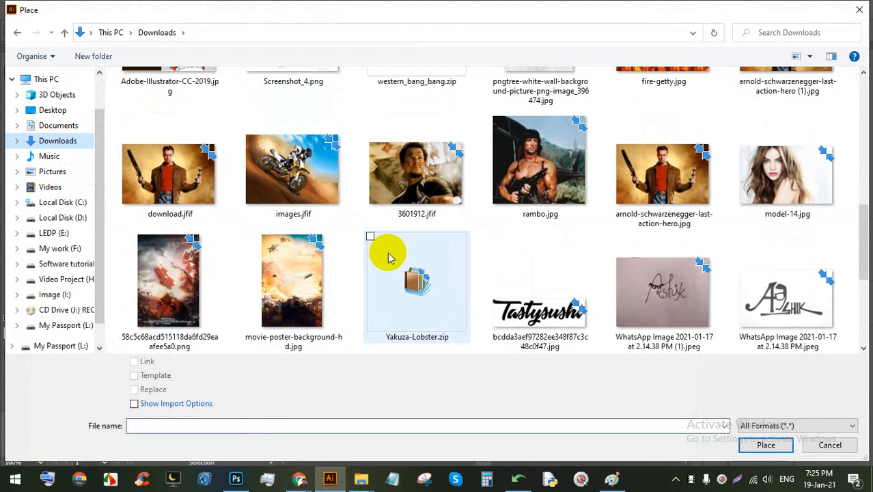
double_click(649, 182)
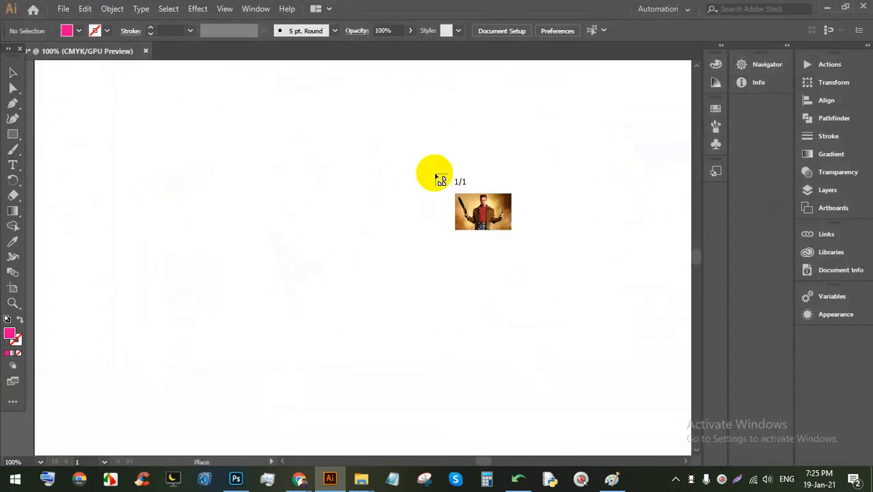
left_click(286, 103)
scroll(396, 129, "down", 2)
scroll(445, 178, "up", 1)
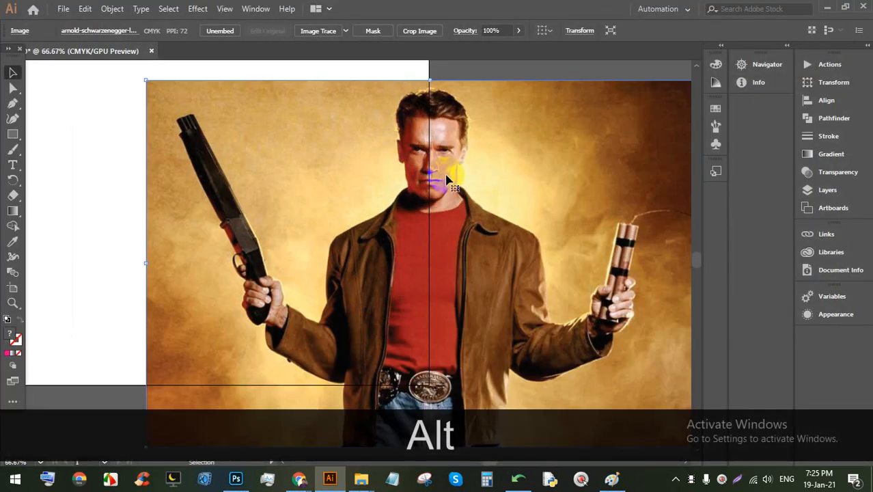
left_click_drag(445, 179, 167, 154)
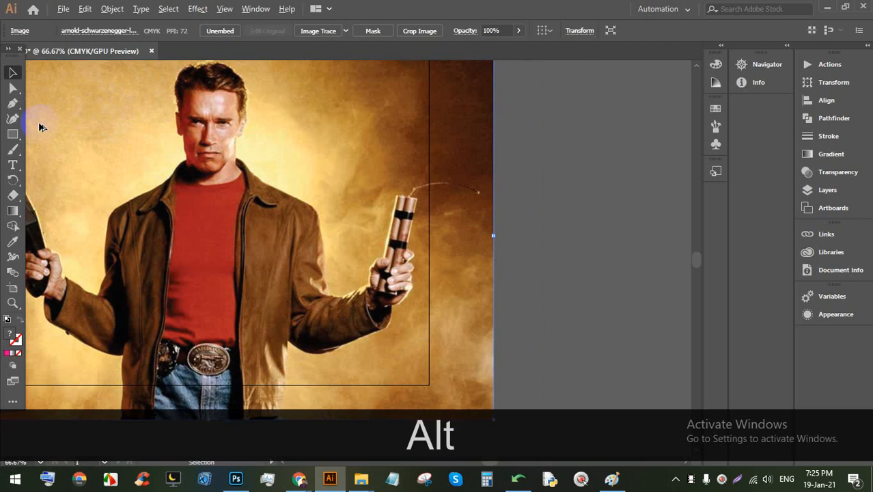
scroll(39, 127, "up", 1)
scroll(101, 354, "up", 3)
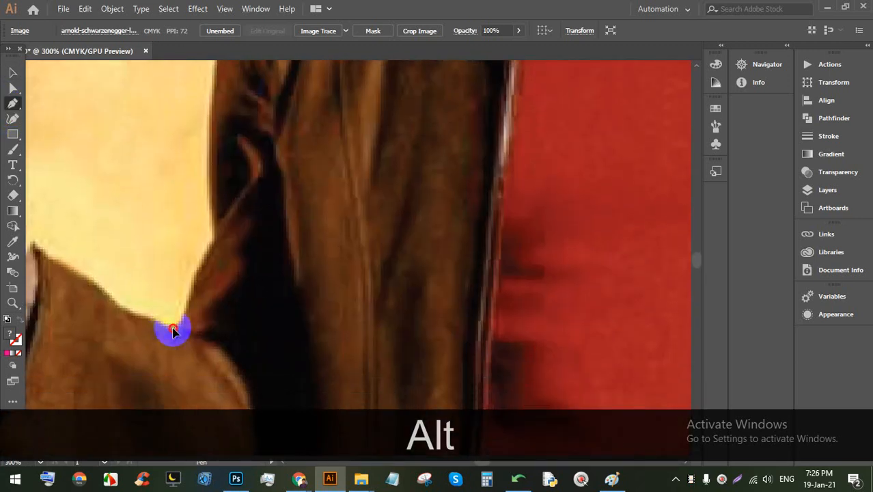
Step: Start the pen outline on the jacket edge, breaking handles into corners along the shoulder
left_click(172, 330)
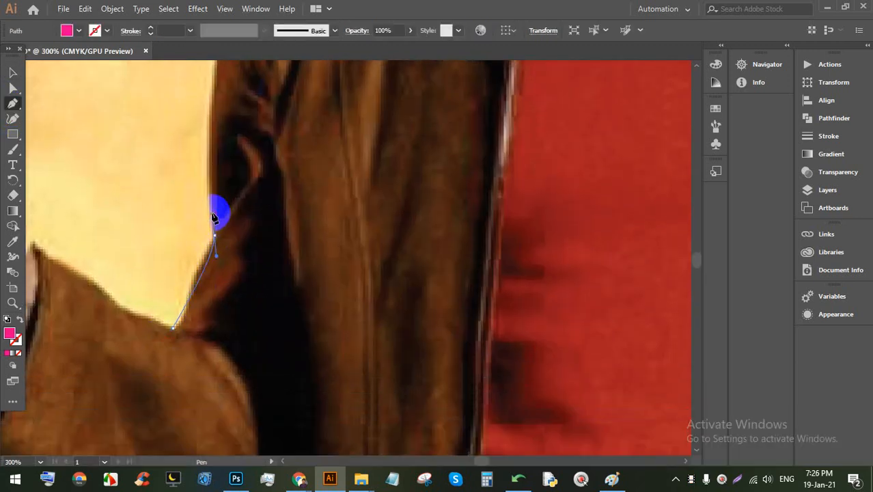
key("alt")
left_click_drag(214, 217, 212, 251)
scroll(218, 241, "up", 8)
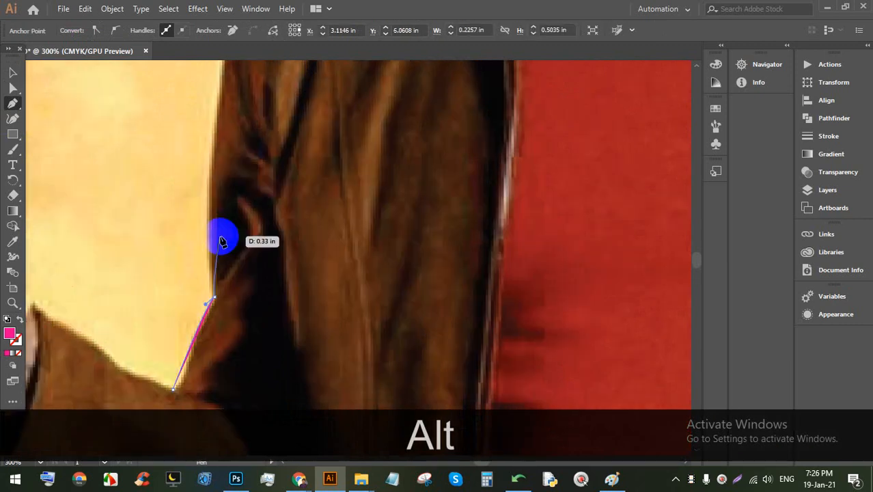
left_click_drag(233, 179, 275, 143)
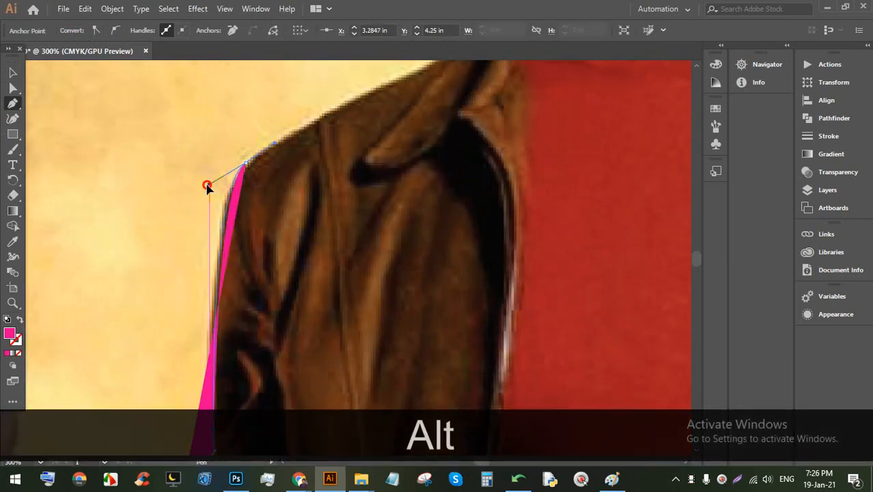
left_click_drag(207, 185, 209, 184)
Step: Continue the outline at the collar with a curved point along the shoulder line
key("space")
left_click_drag(409, 86, 273, 247)
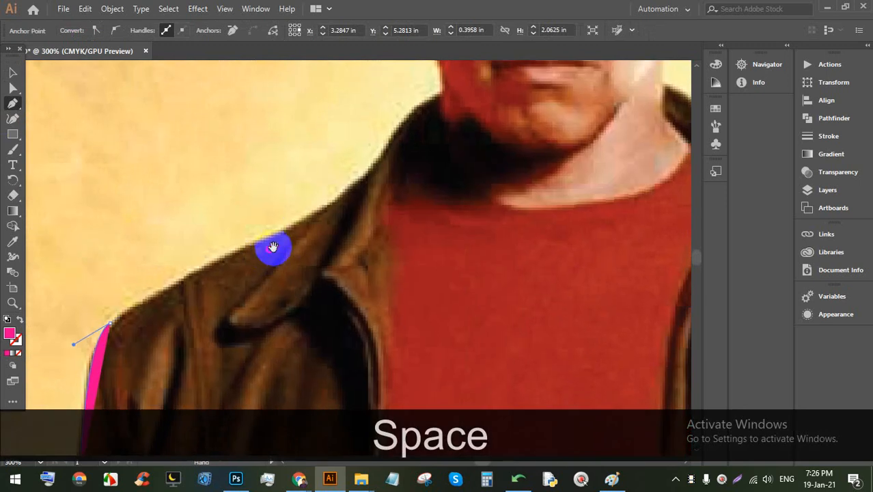
left_click(357, 178)
left_click_drag(370, 166, 387, 140)
left_click_drag(353, 191, 332, 203)
Step: Remove the pink fill from the traced path, setting Fill to None
scroll(253, 204, "down", 3)
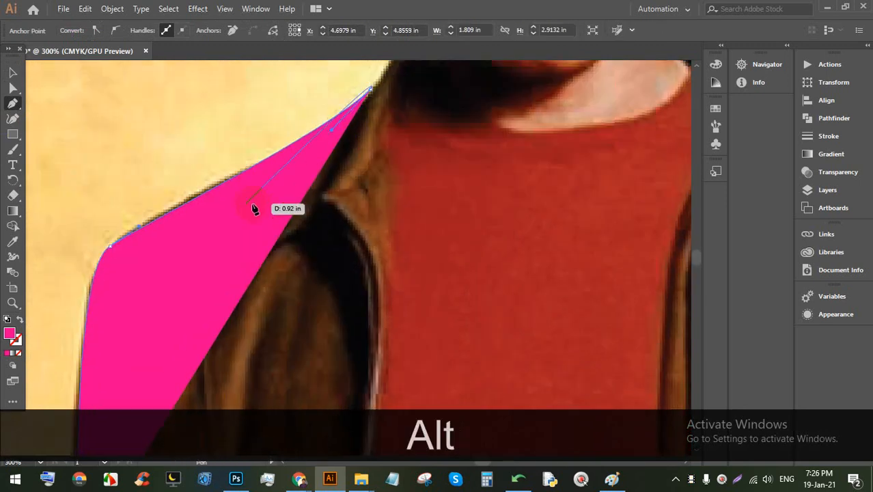
key("v")
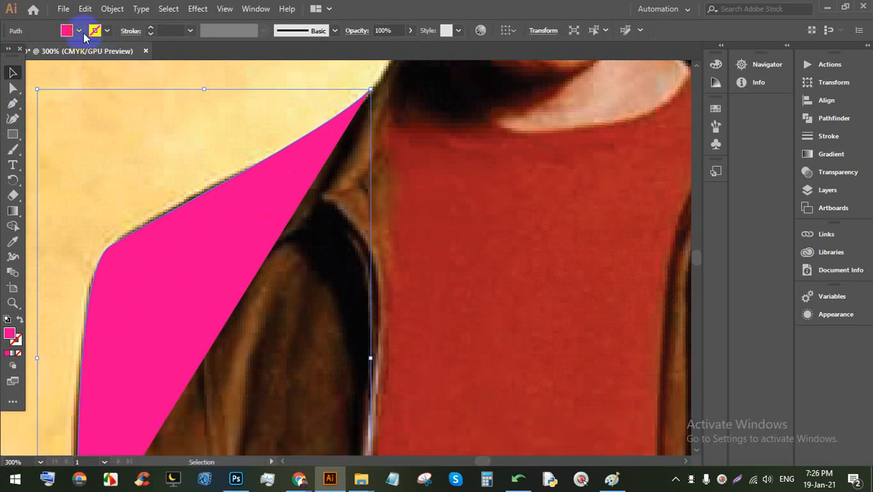
left_click(69, 30)
left_click(9, 53)
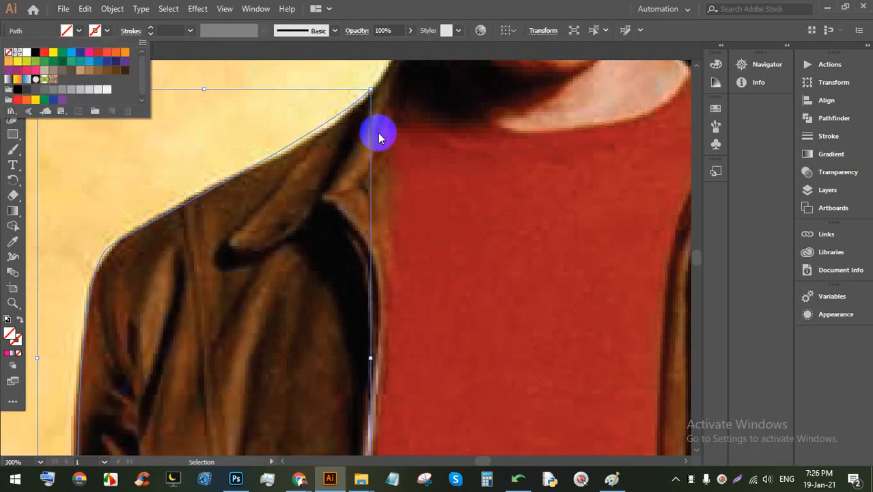
Step: Resume the outline from its end point with a curved anchor where the collar meets the neck
key("space")
left_click_drag(378, 132, 350, 250)
left_click(13, 104)
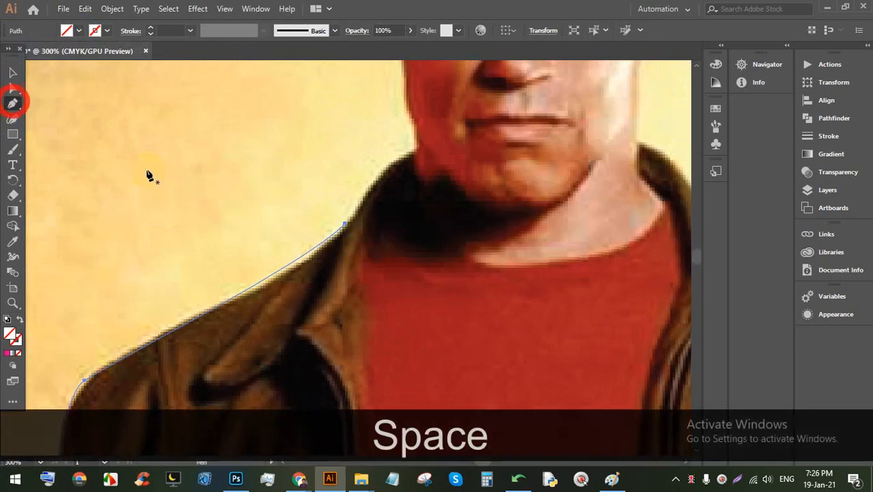
left_click(344, 224)
scroll(382, 167, "up", 3)
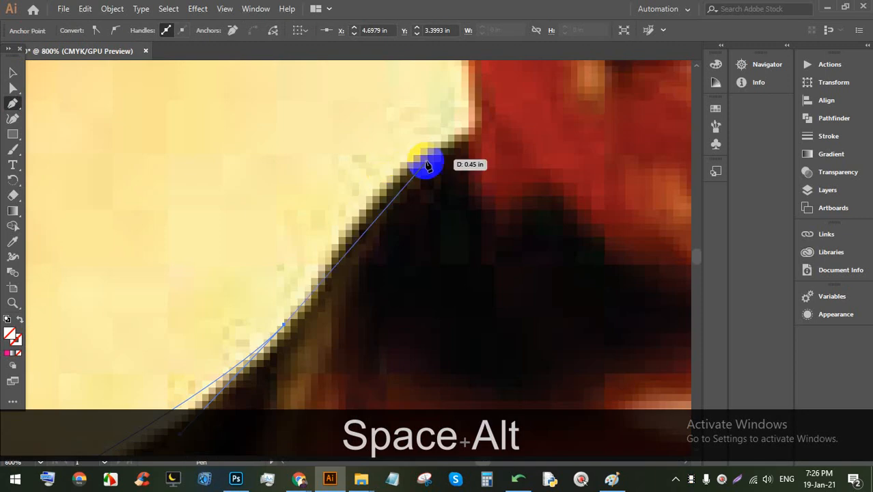
left_click_drag(466, 128, 396, 136)
scroll(410, 145, "down", 1)
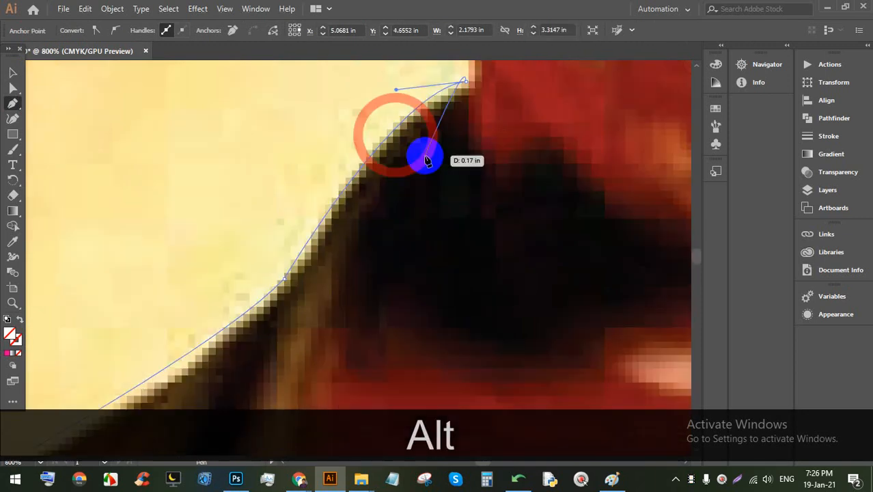
scroll(425, 160, "down", 5)
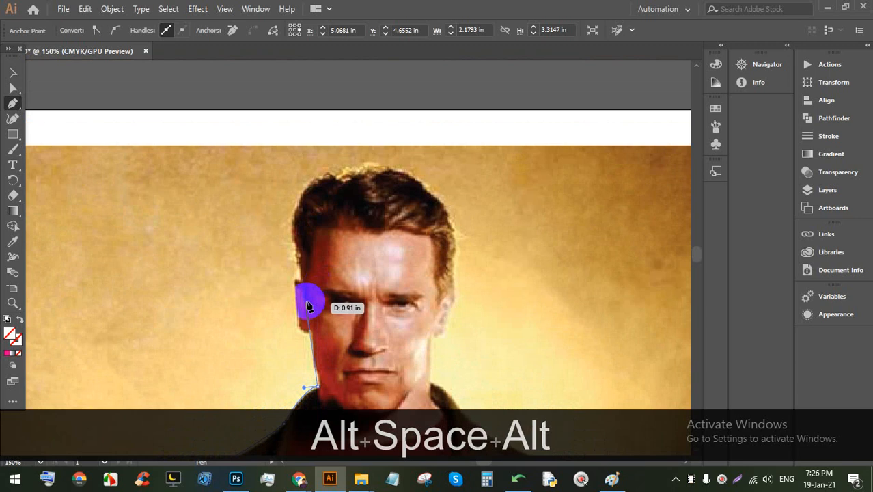
scroll(308, 307, "up", 4)
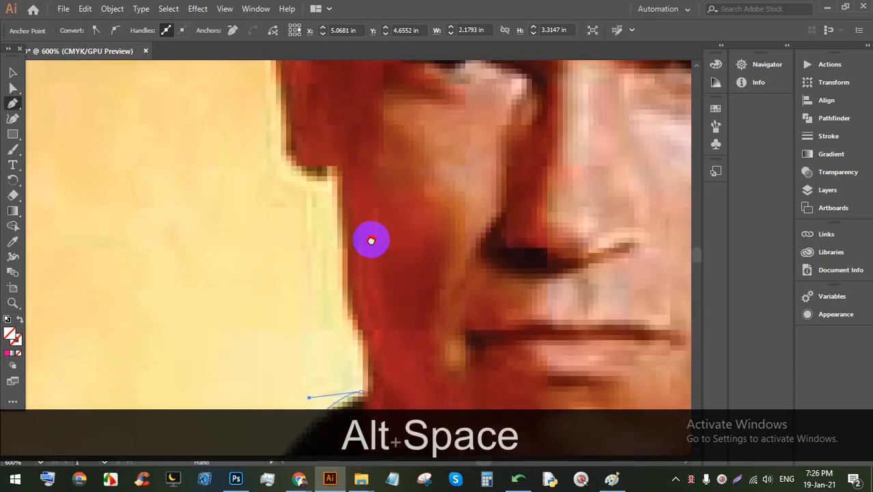
Step: Extend the outline along the jaw and up to the ear with curved points
left_click_drag(372, 208, 349, 264)
left_click_drag(383, 335, 367, 329)
left_click_drag(349, 138, 315, 131)
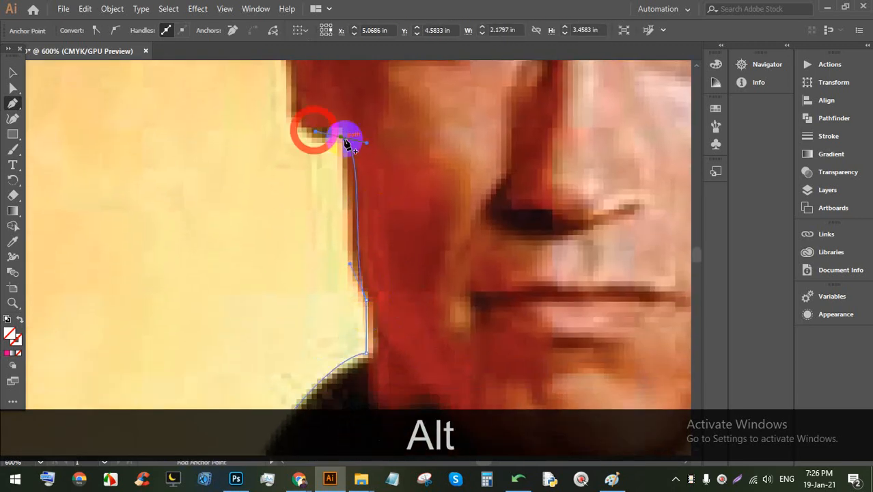
left_click_drag(339, 179, 339, 178)
Step: Trace the cheek edge, temple and hairline with curved anchor points
left_click_drag(316, 104, 364, 240)
left_click_drag(305, 230, 309, 272)
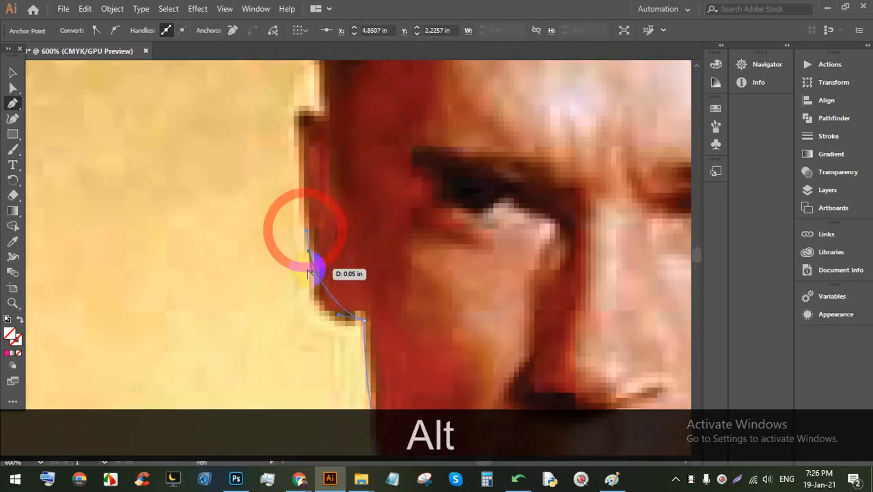
left_click_drag(309, 316, 312, 312)
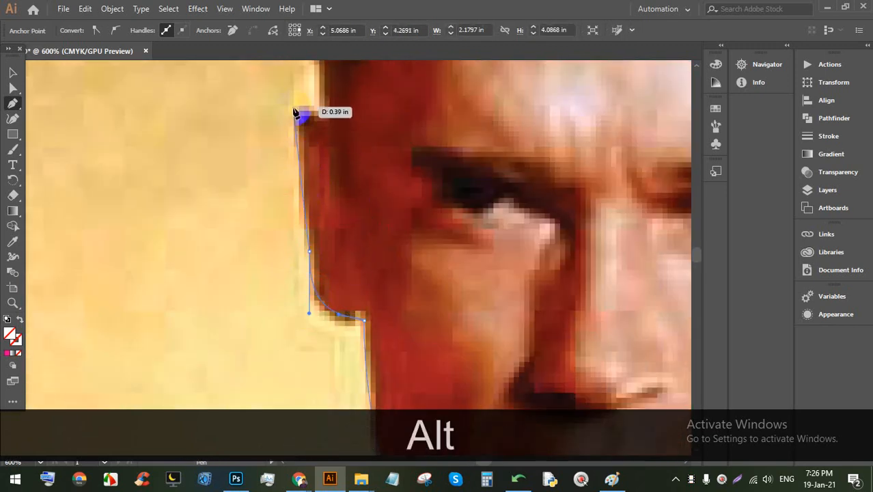
left_click_drag(298, 107, 331, 131)
scroll(359, 136, "down", 7)
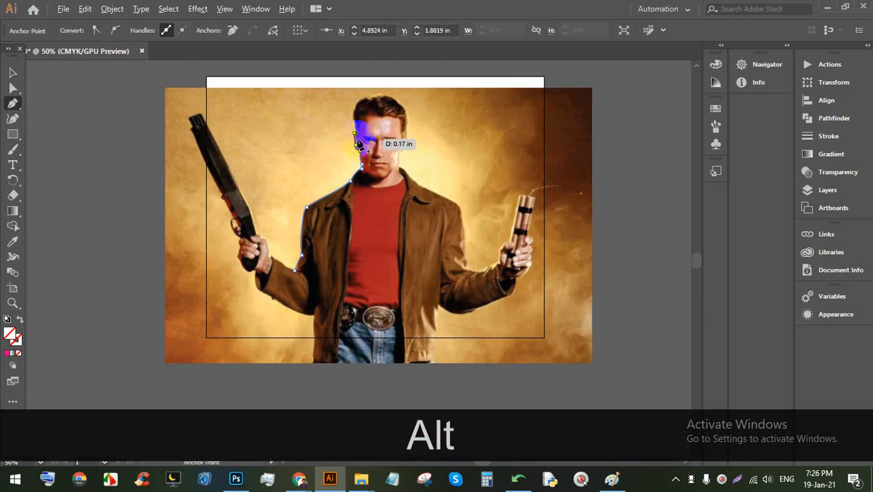
left_click(366, 121)
left_click_drag(400, 116, 414, 160)
Step: Extend the outline down the jacket's right side and curve it back along the waist
left_click(417, 167)
left_click_drag(421, 213, 427, 226)
left_click(449, 249)
left_click(466, 267)
left_click_drag(407, 293, 273, 253)
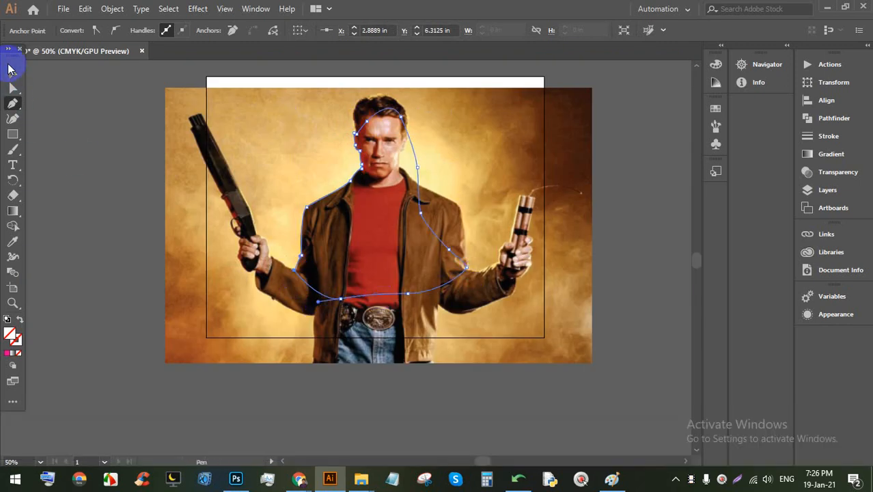
Step: Fill the traced outline with blue, then delete the outline
left_click(12, 72)
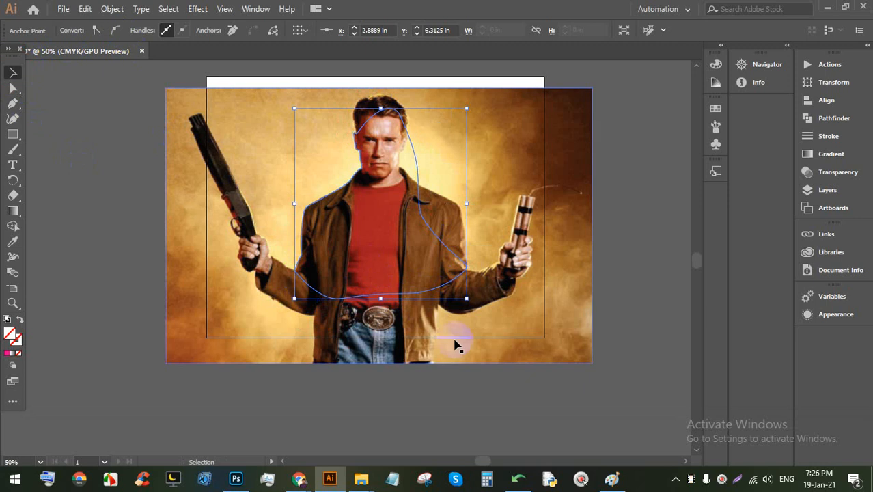
left_click(590, 349)
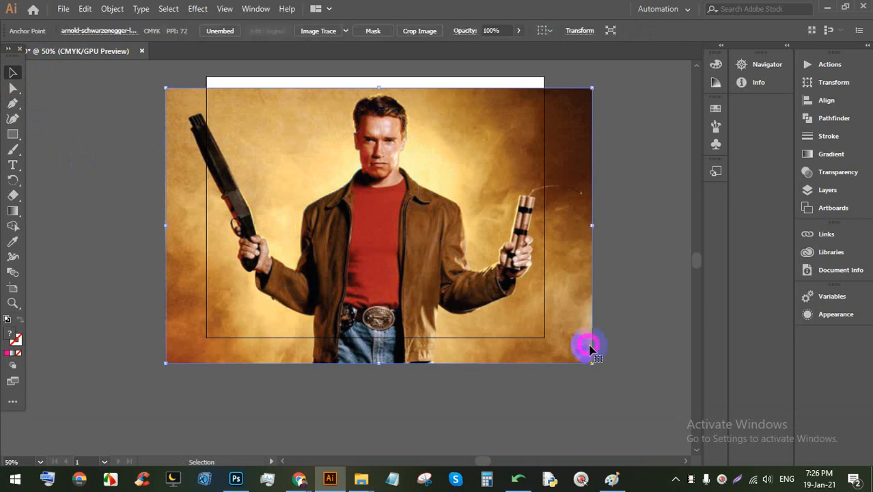
left_click(444, 290)
left_click(79, 30)
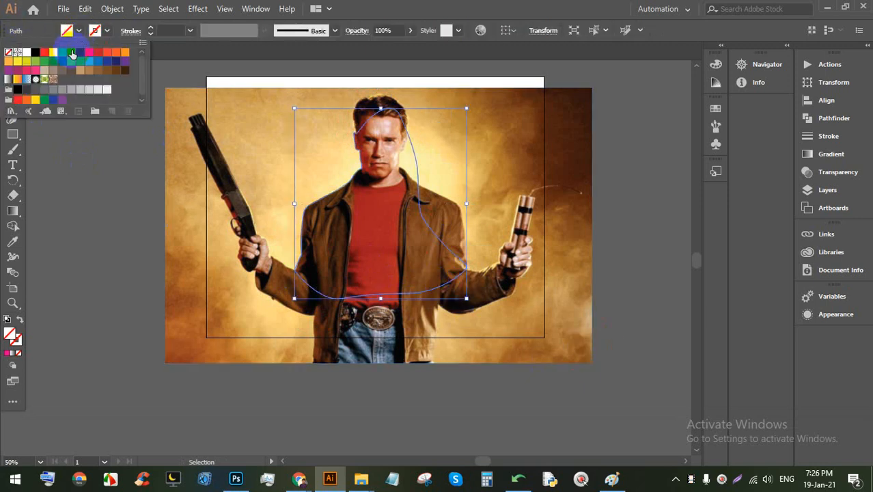
left_click(71, 52)
left_click(615, 249)
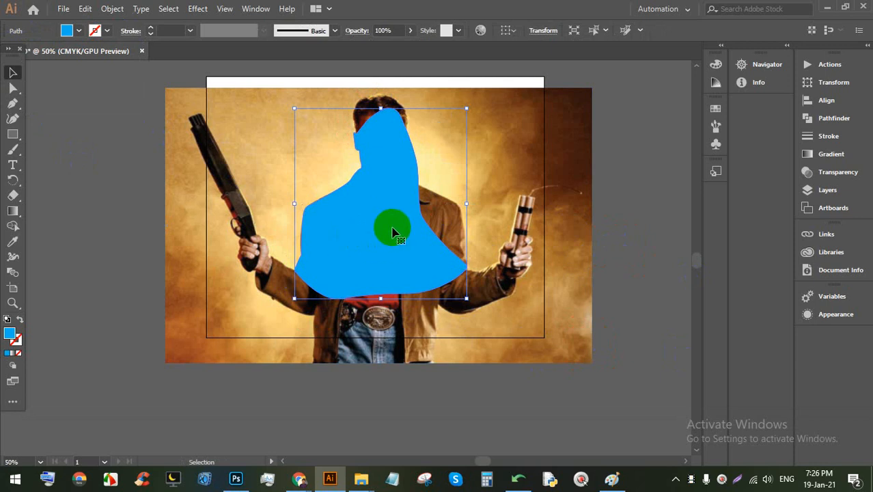
key("BackSpace")
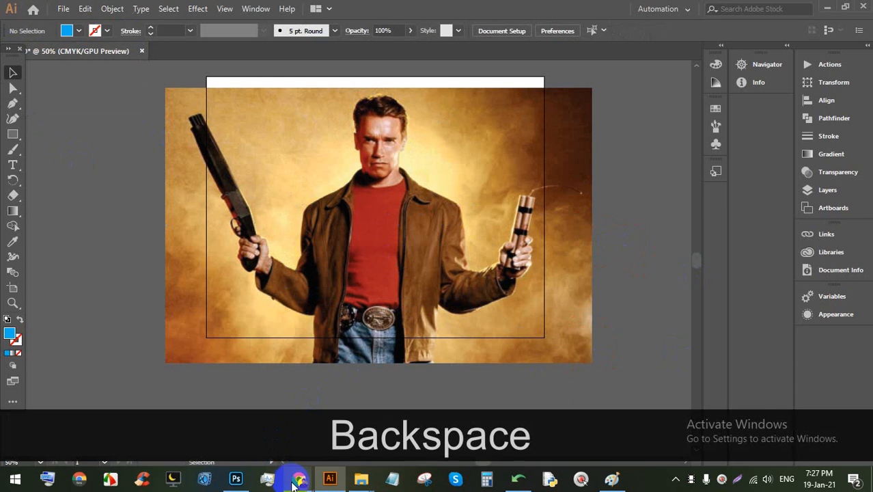
Step: Check the video call window and return to the Illustrator document
mouse_move(299, 478)
left_click(248, 429)
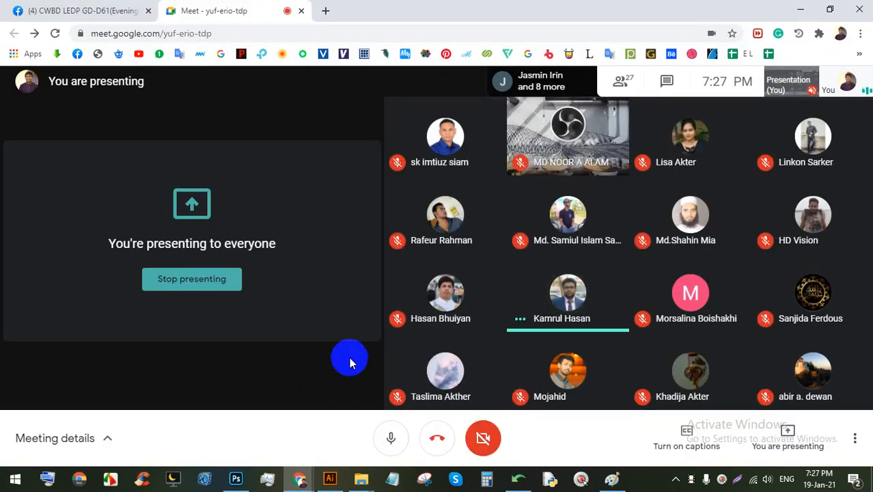
left_click(333, 477)
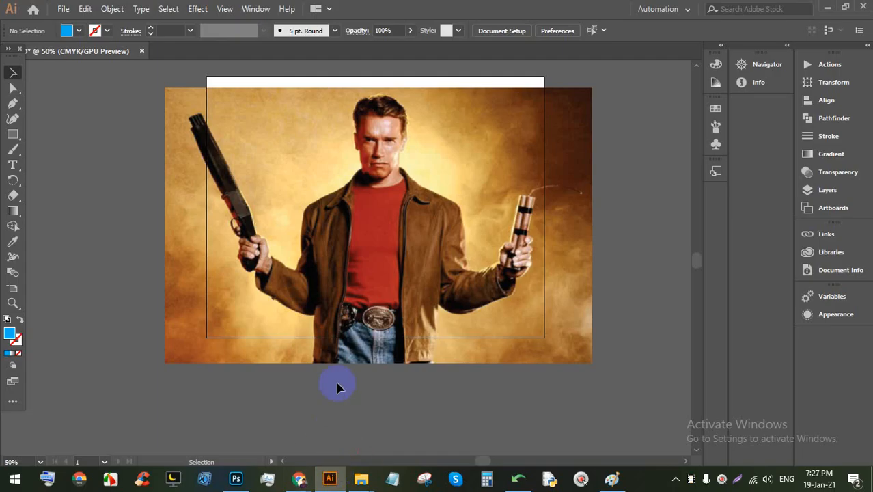
scroll(351, 123, "down", 2, "alt")
scroll(369, 150, "up", 4, "alt")
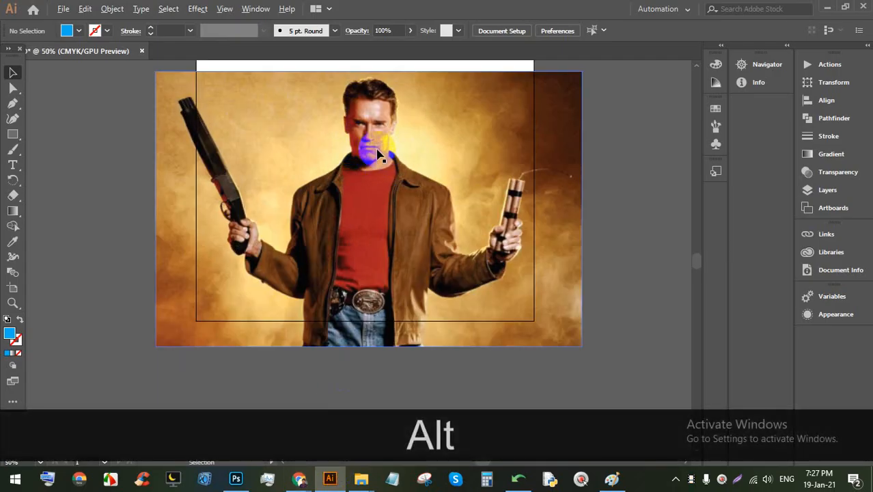
Step: Select the placed photo, drag it around the artboard, and delete it
left_click(421, 161)
scroll(316, 180, "down", 2, "alt")
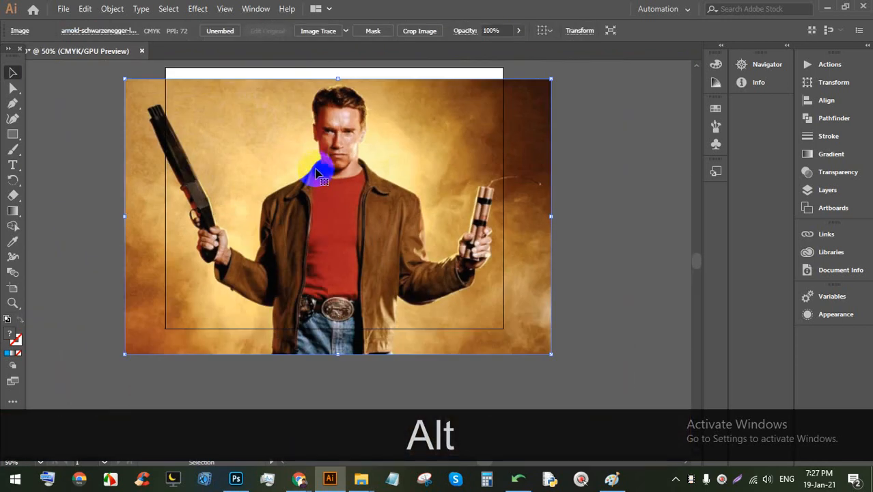
left_click_drag(310, 167, 408, 166)
left_click_drag(335, 173, 440, 171)
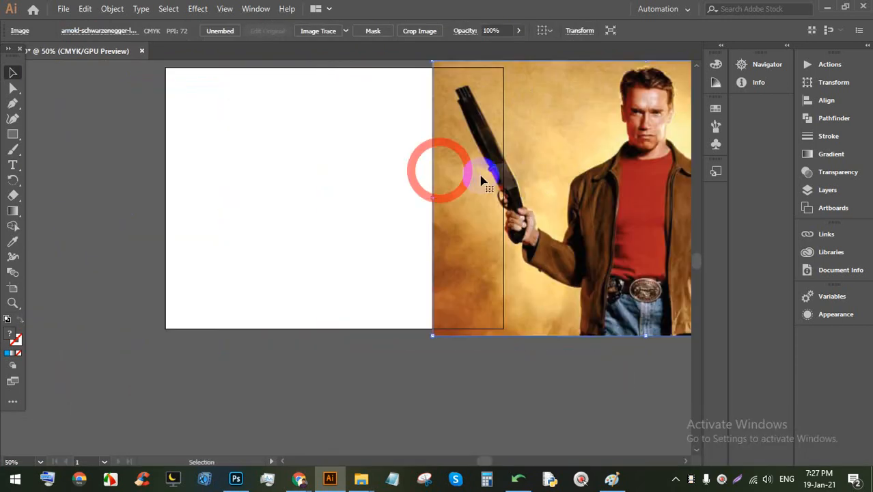
left_click_drag(563, 166, 614, 166)
left_click_drag(566, 182, 508, 188)
left_click_drag(591, 175, 202, 189)
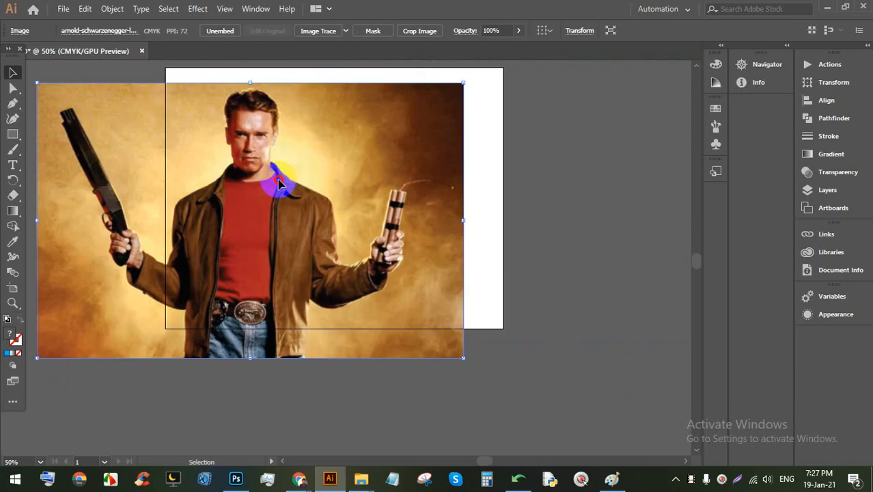
left_click_drag(277, 179, 426, 154)
left_click_drag(344, 178, 360, 200)
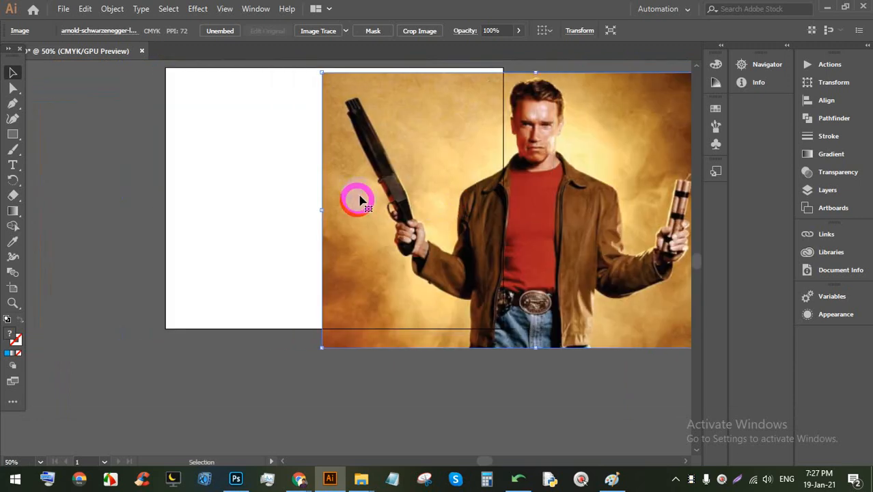
key("BackSpace")
scroll(229, 110, "up", 3)
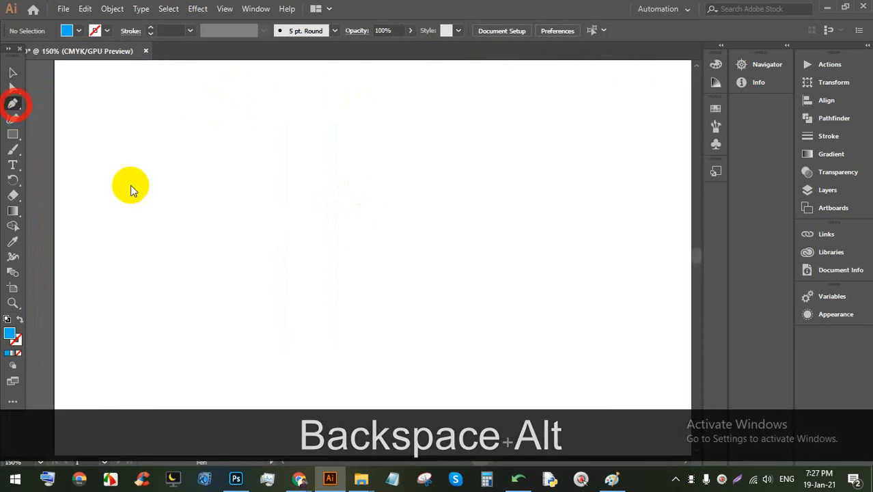
left_click(194, 247)
left_click(369, 156)
left_click_drag(389, 91, 417, 95)
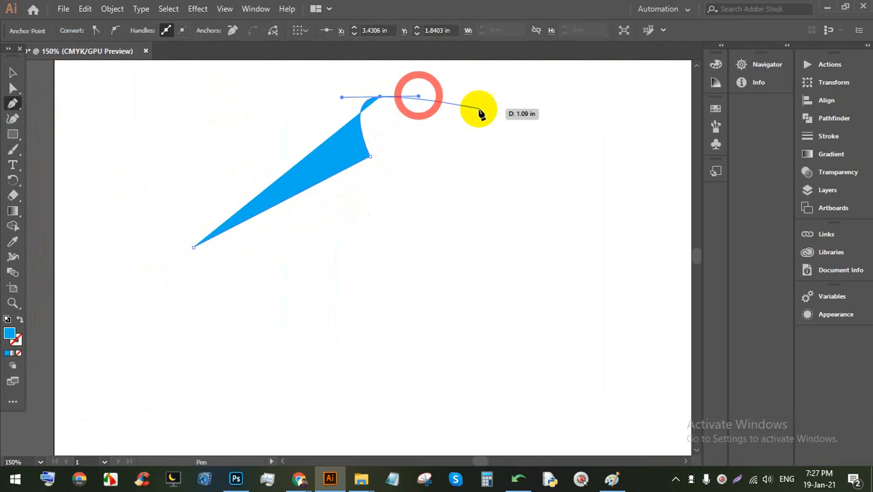
left_click_drag(489, 112, 499, 137)
left_click_drag(430, 150, 435, 217)
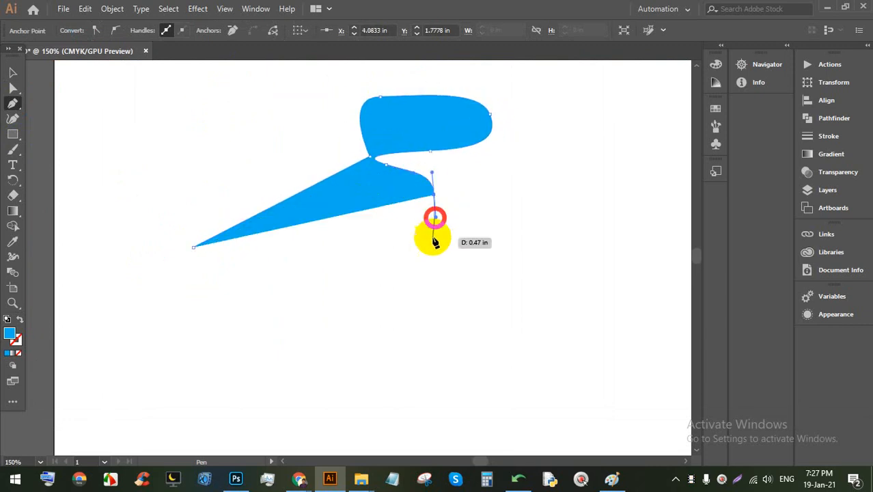
left_click_drag(430, 247, 401, 282)
left_click_drag(363, 303, 311, 304)
left_click_drag(269, 301, 248, 339)
left_click_drag(289, 357, 312, 360)
left_click_drag(300, 433, 299, 465)
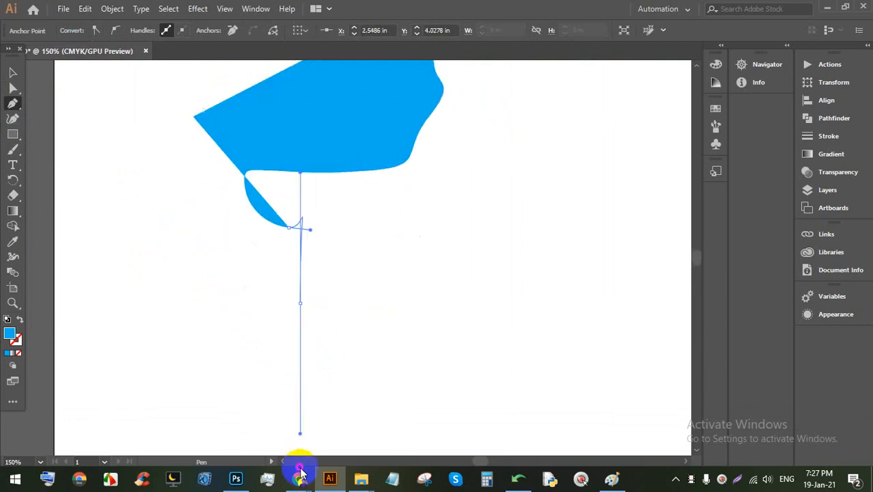
left_click_drag(272, 368, 272, 331)
left_click_drag(272, 314, 272, 297)
left_click_drag(271, 281, 272, 271)
left_click_drag(267, 259, 260, 245)
left_click_drag(250, 225, 242, 201)
left_click(228, 165)
left_click(221, 149)
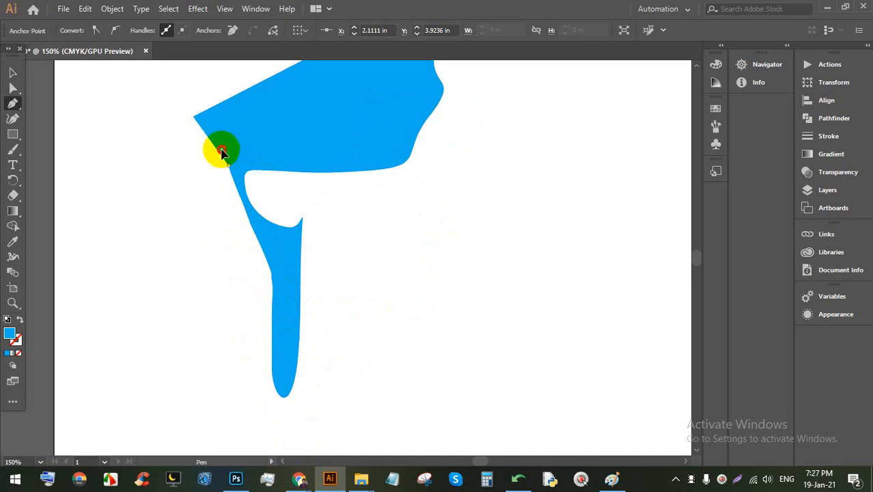
left_click_drag(215, 135, 191, 135)
left_click_drag(171, 151, 152, 161)
left_click_drag(120, 181, 87, 158)
left_click(98, 191)
left_click_drag(119, 144, 185, 128)
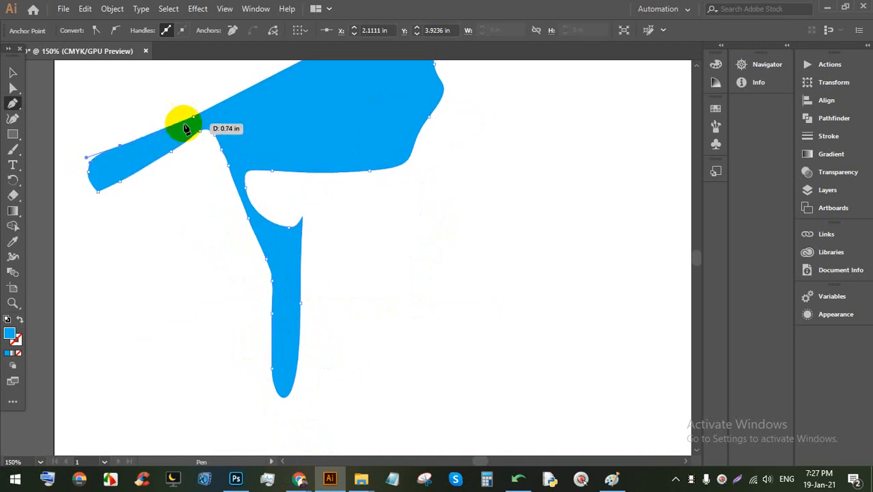
scroll(195, 120, "down", 4, "alt")
scroll(194, 154, "up", 2, "alt")
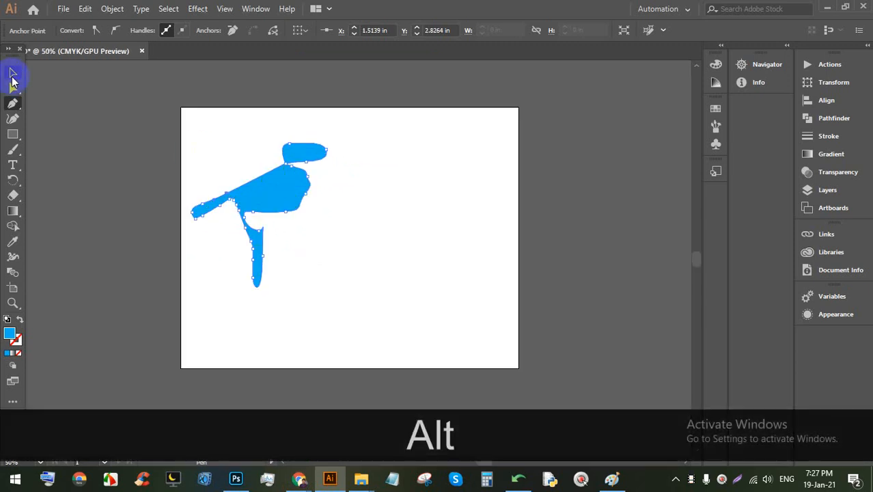
left_click(12, 73)
left_click(306, 208)
key("BackSpace")
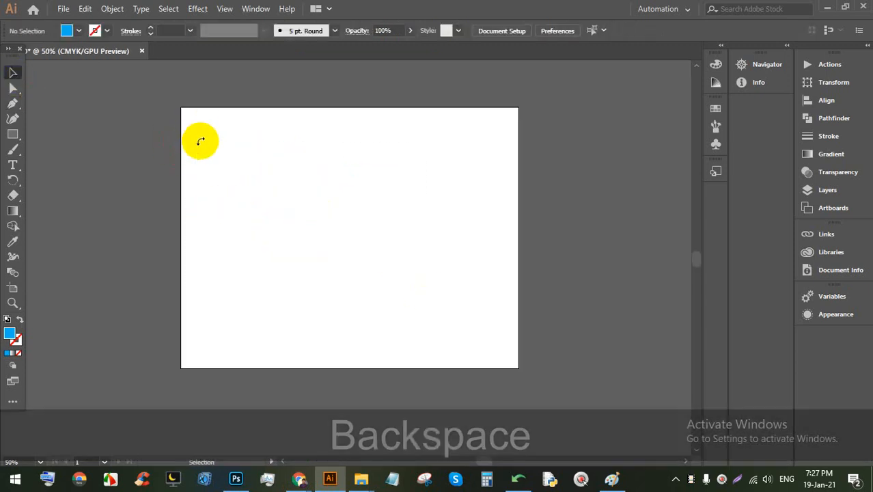
Step: Draw a straight-edged arrow from a left tail to an upper-right arrowhead, closing it at the start point
scroll(291, 214, "up", 1, "alt")
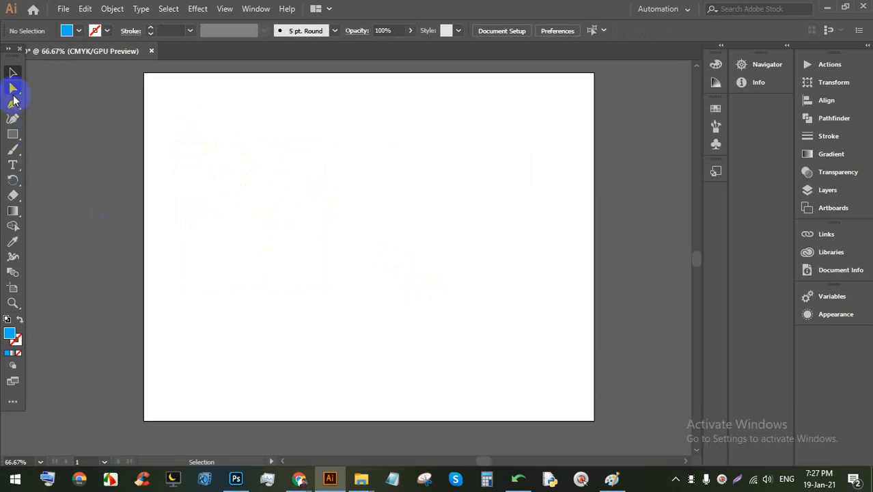
left_click(202, 239)
left_click(429, 145)
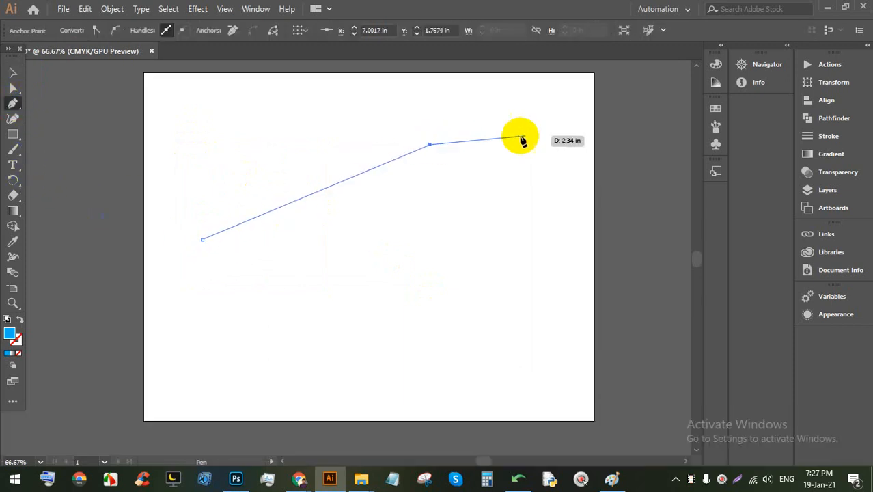
left_click(423, 95)
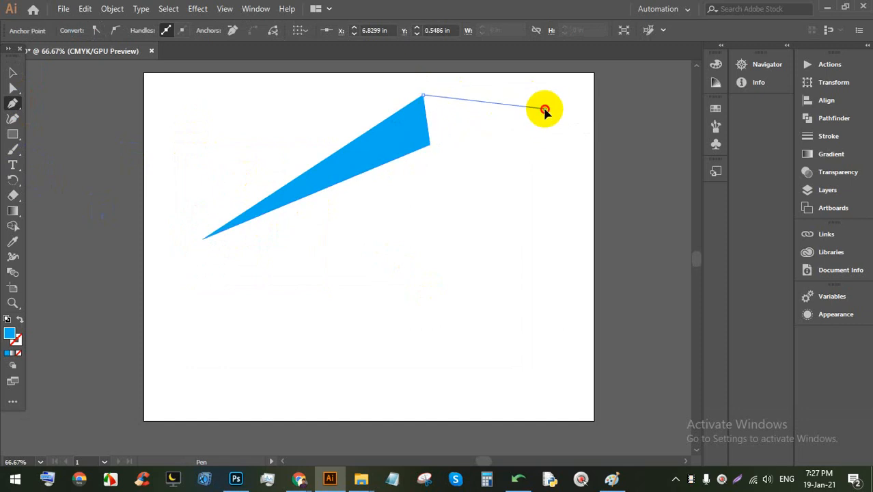
left_click(545, 108)
left_click(557, 162)
left_click(537, 220)
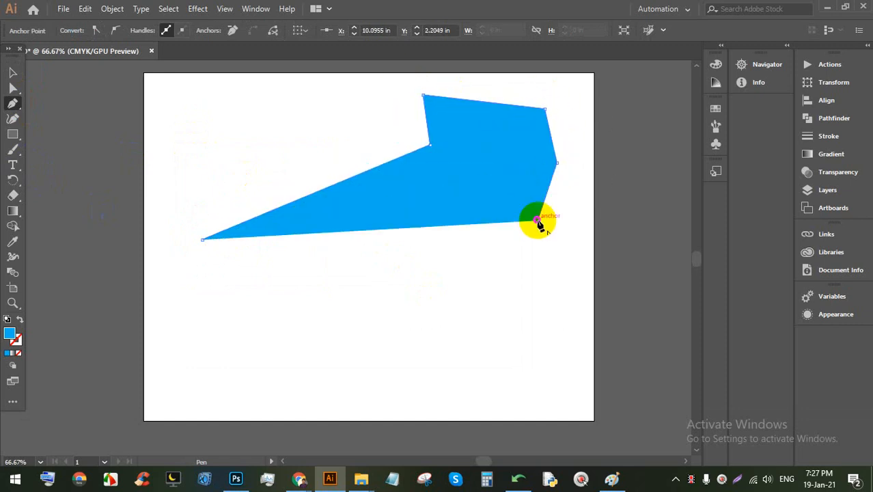
left_click(503, 184)
left_click(487, 170)
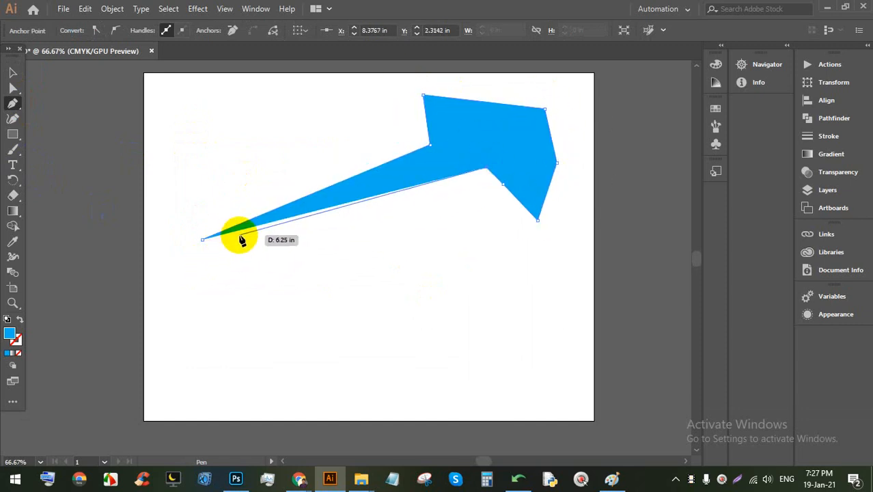
left_click(511, 129)
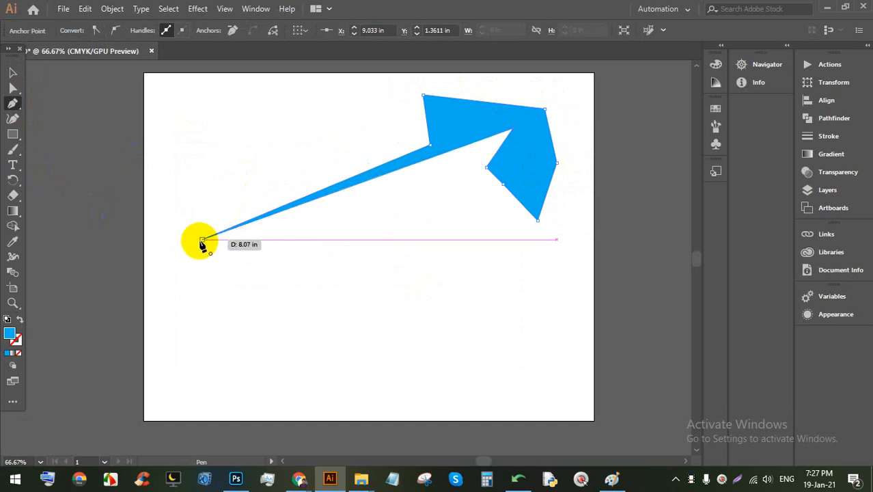
left_click(201, 240)
Step: Move the finished arrow down and to the left on the artboard
left_click(13, 76)
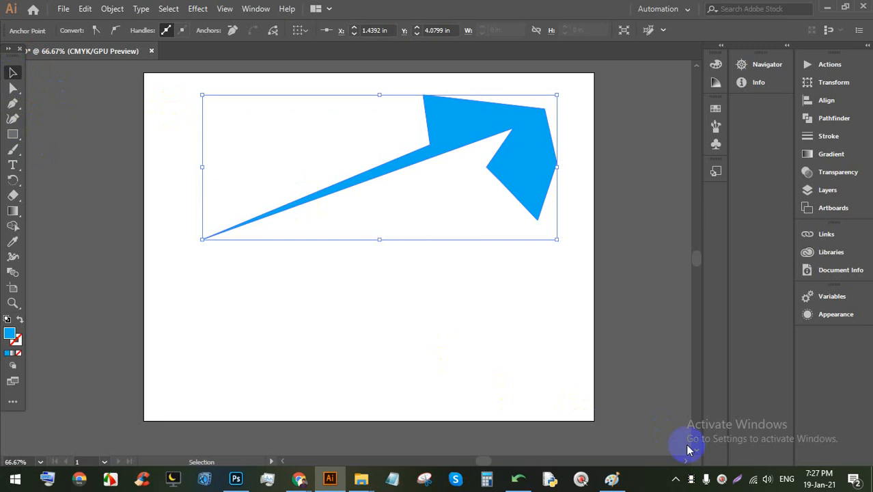
left_click(768, 478)
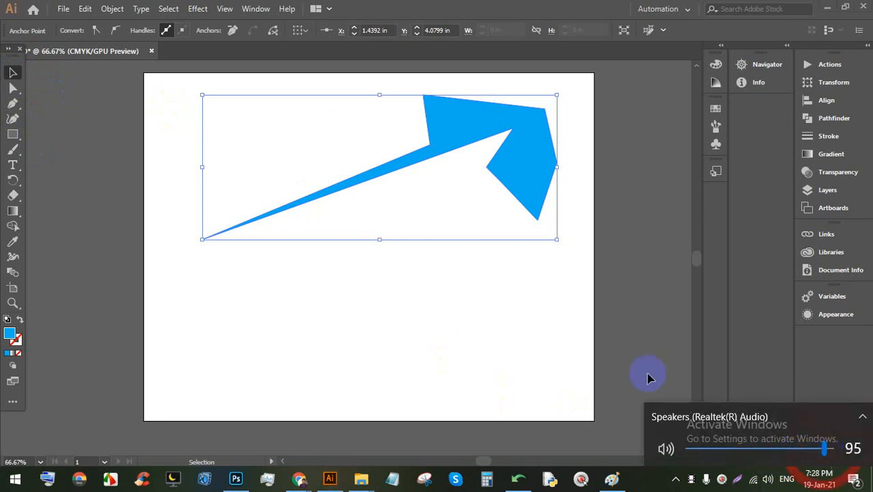
left_click(409, 280)
left_click(438, 279)
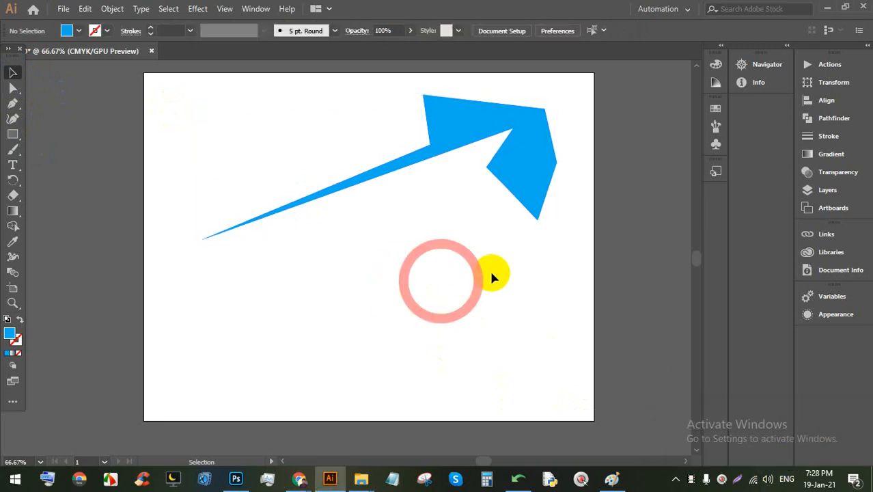
left_click_drag(540, 182, 475, 233)
left_click_drag(549, 313, 469, 217)
left_click(522, 220)
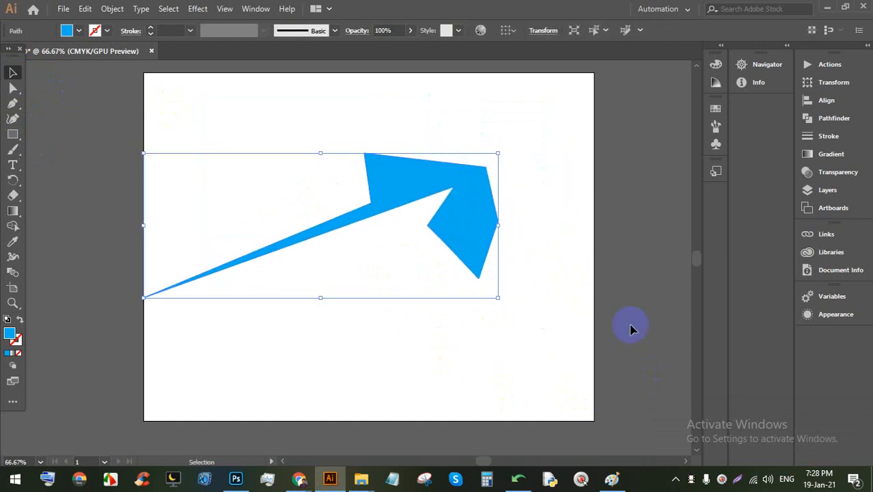
left_click_drag(574, 315, 456, 205)
left_click(573, 254)
left_click_drag(623, 352, 253, 68)
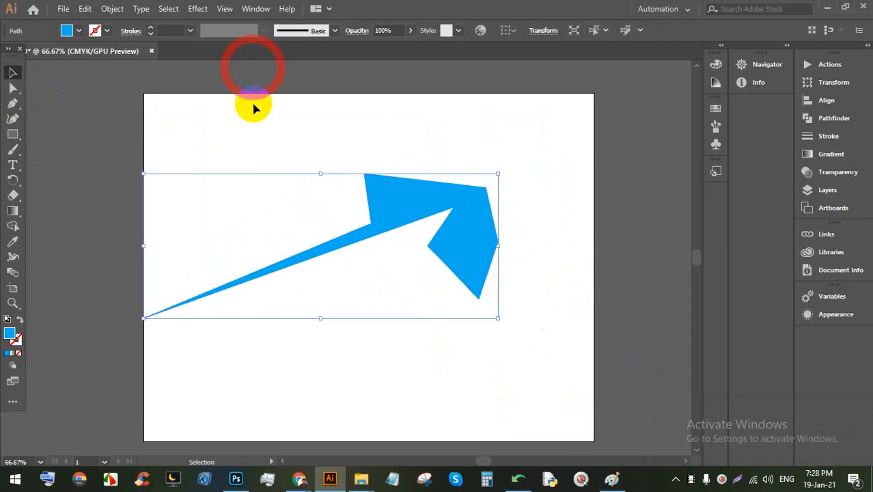
mouse_move(525, 232)
left_mouse_down()
mouse_move(529, 244)
mouse_move(527, 234)
left_mouse_up()
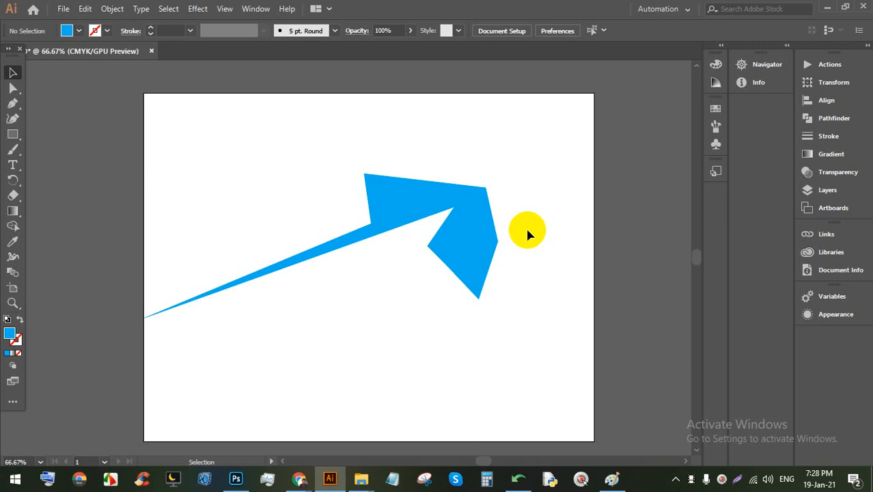
Step: Delete the blue arrow and draw the outer outline of a letter A with the Pen tool
left_click_drag(480, 238, 484, 235)
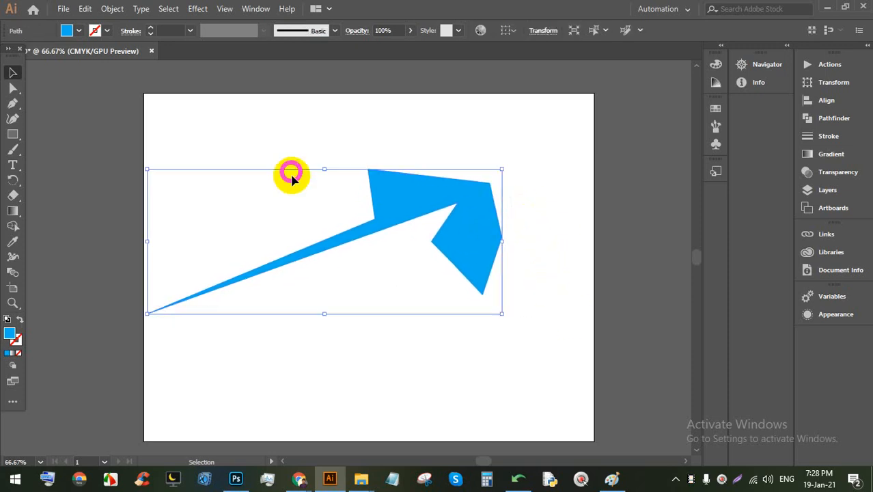
key("BackSpace")
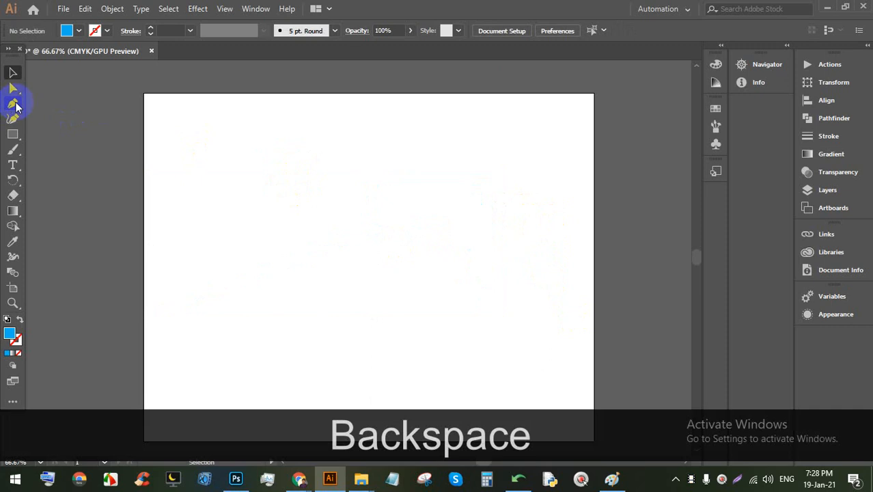
left_click(13, 103)
left_click(306, 176)
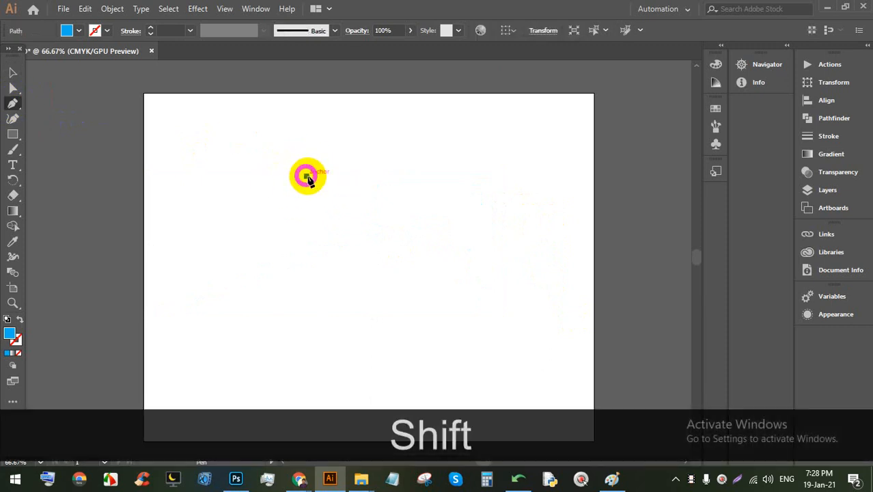
left_click(428, 177)
left_click(526, 371)
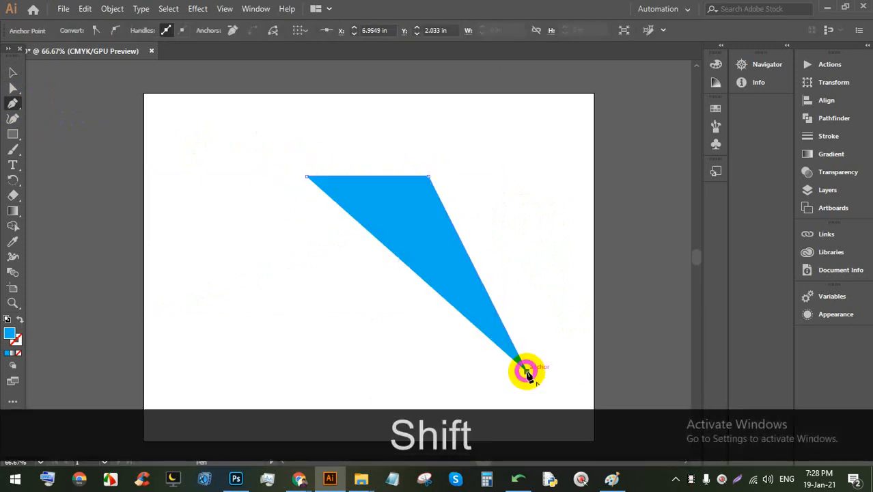
left_click(455, 368)
left_click(399, 224)
left_click(338, 226)
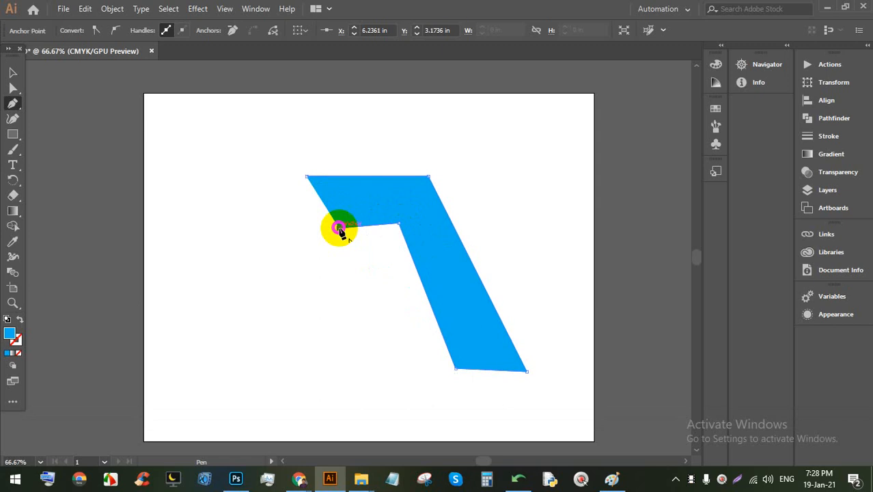
left_click(256, 390)
left_click(206, 382)
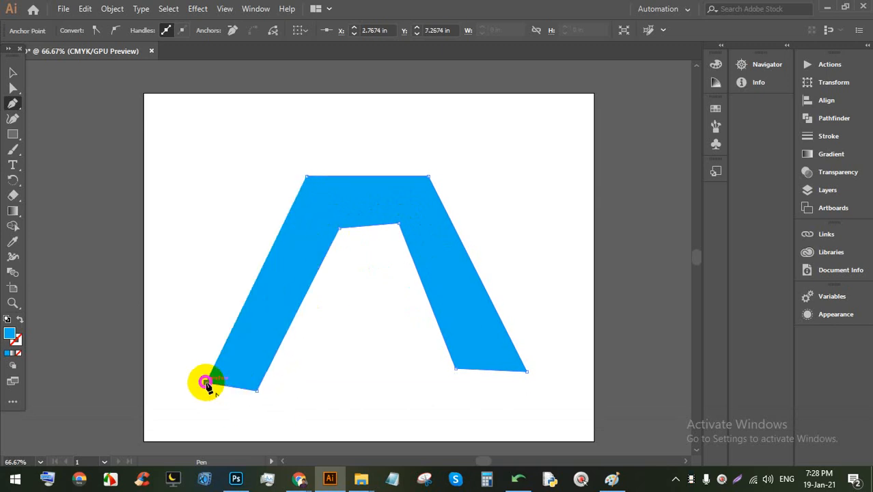
left_click(306, 178)
Step: Add the A's crossbar shape, then select the letter and delete it
left_click(290, 307)
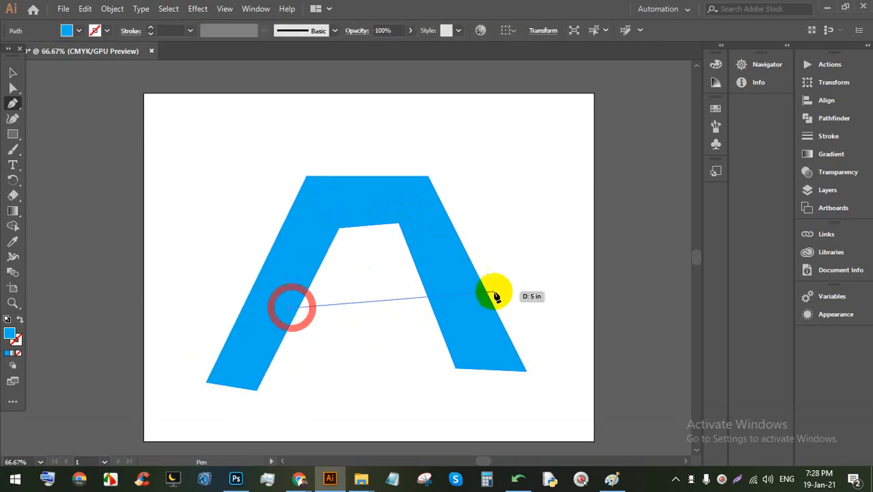
left_click(459, 293)
left_click(243, 339)
left_click(291, 309)
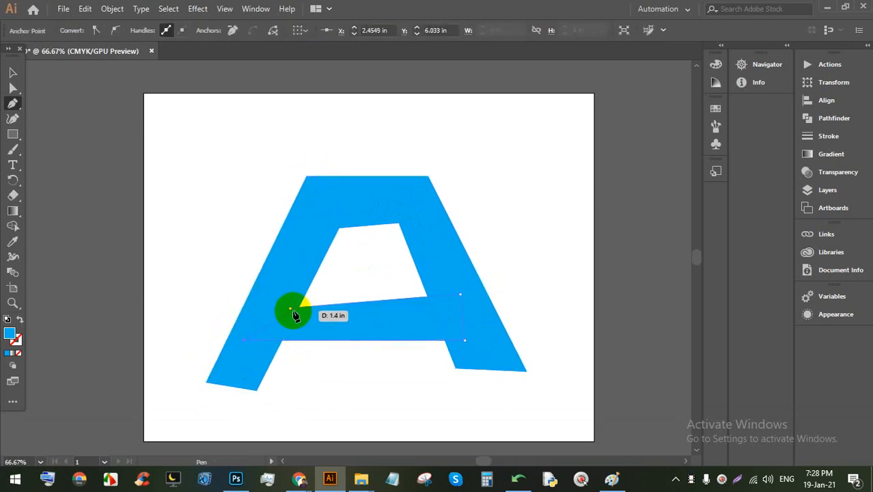
left_click(13, 72)
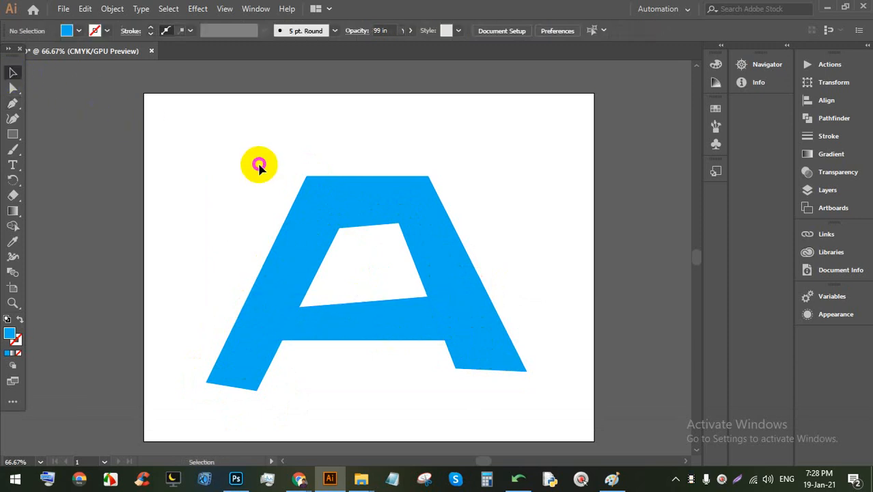
left_click(458, 343)
key("BackSpace")
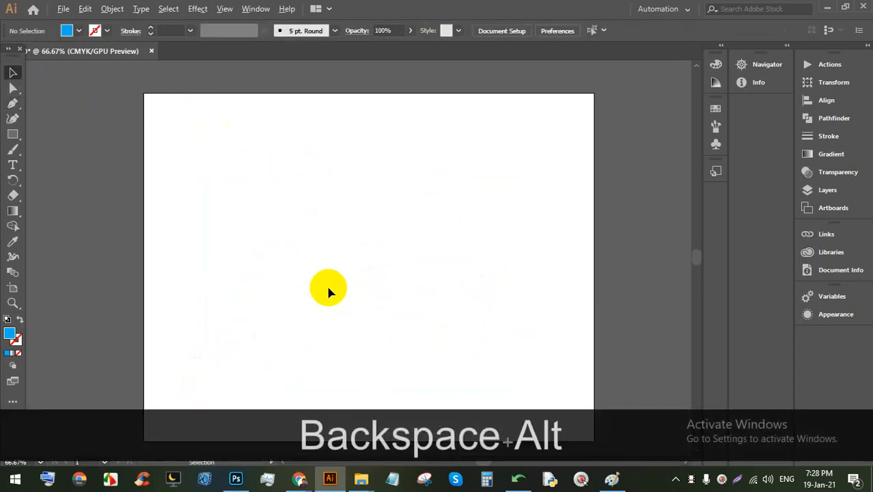
Step: Draw a closed four-cornered flag shape across the upper artboard with the Pen tool
scroll(316, 258, "up", 1, "alt")
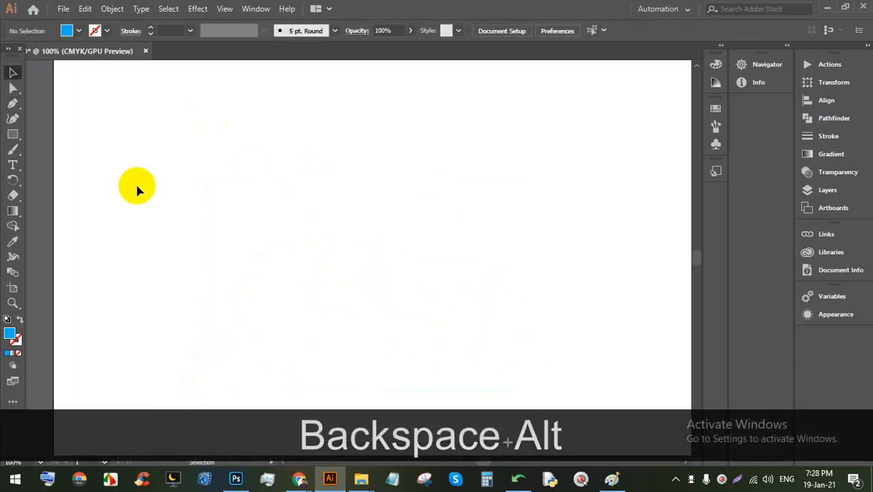
left_click(12, 103)
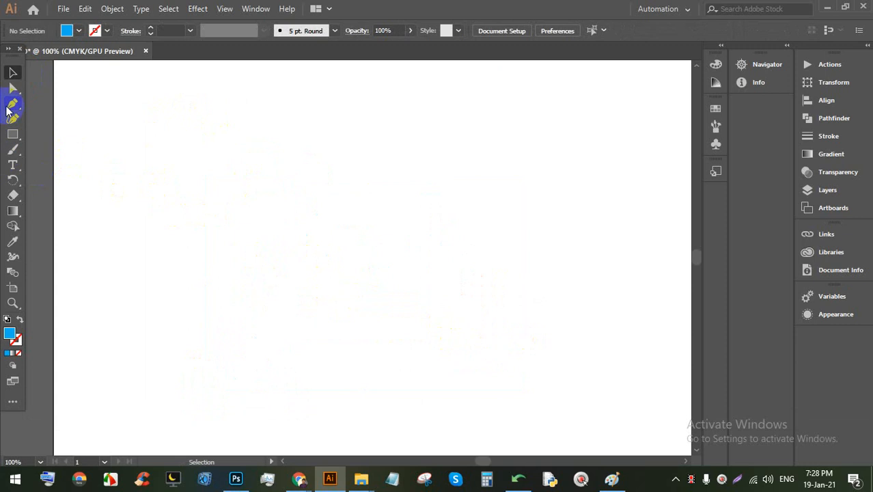
left_click(209, 143)
left_click(652, 145)
left_click(632, 327)
left_click(253, 386)
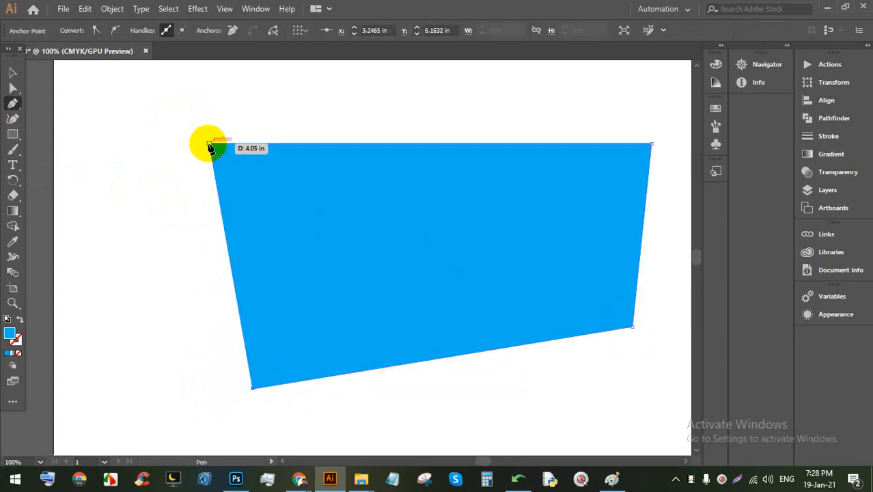
left_click(209, 144)
Step: Give the flag shape an 8 pt magenta stroke
left_click(12, 72)
left_click(161, 104)
left_click(385, 297)
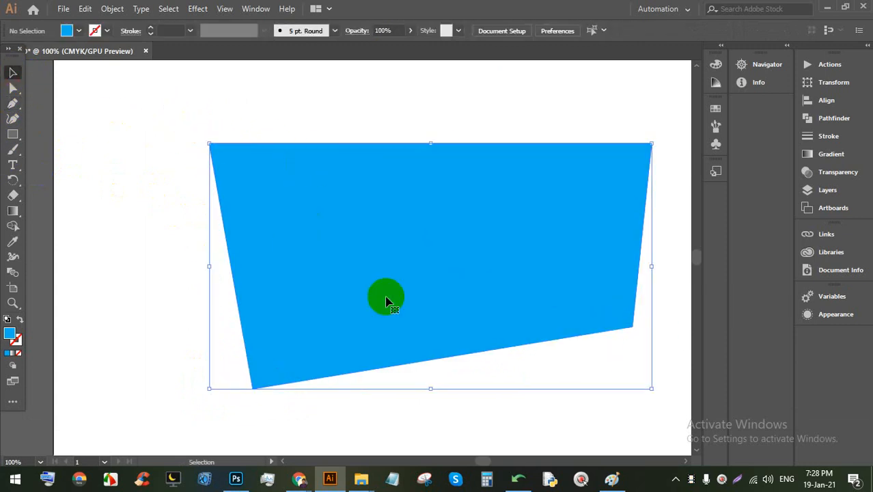
left_click(152, 30)
left_click(152, 30)
left_click(152, 30)
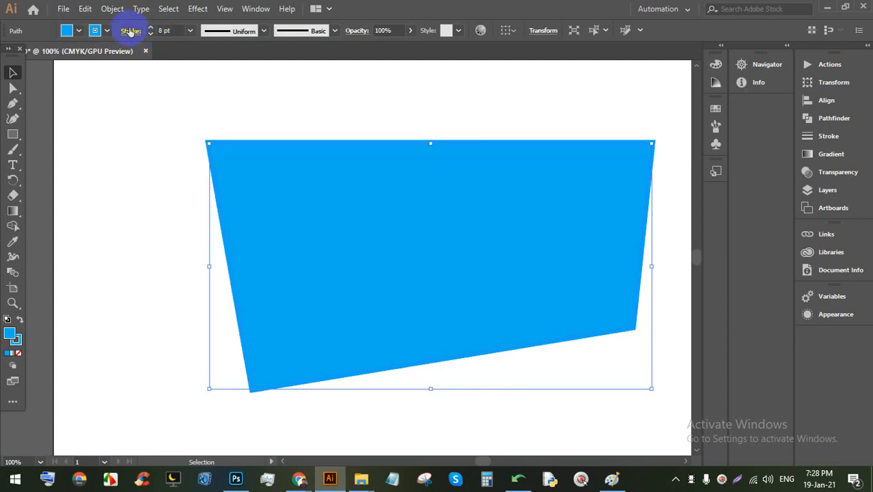
left_click(107, 31)
left_click(86, 55)
left_click(341, 98)
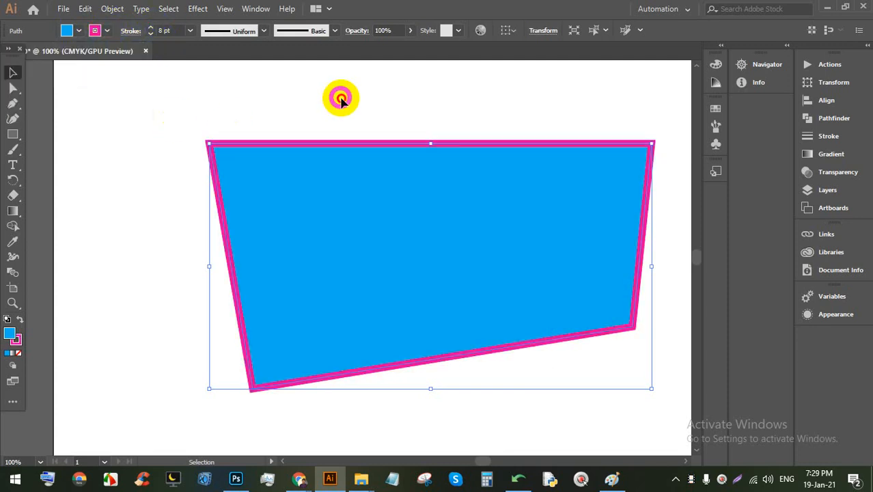
scroll(358, 219, "down", 3)
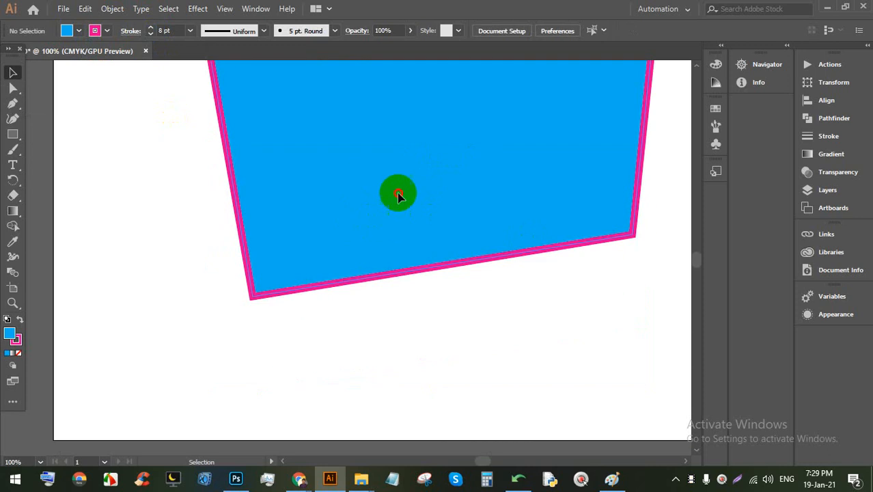
Step: Draw a straight line beneath the flag with the Pen tool
left_click_drag(396, 191, 356, 120)
left_click(13, 104)
left_click(184, 310)
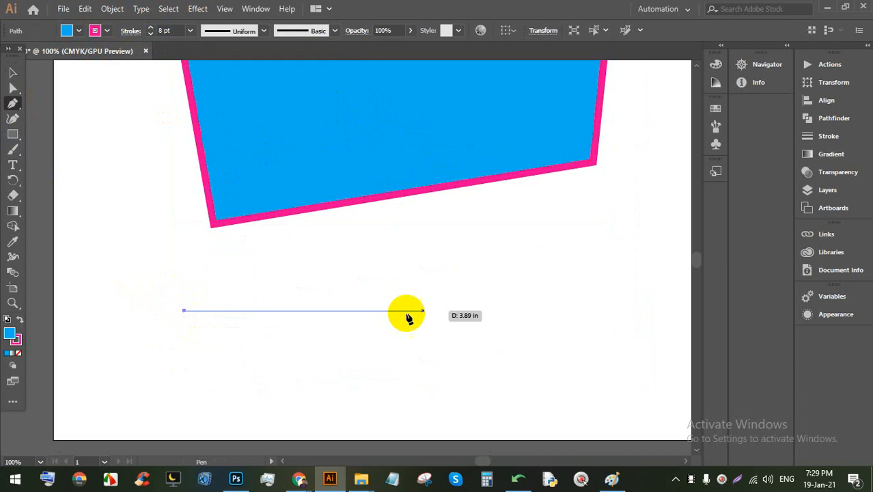
left_click(600, 301)
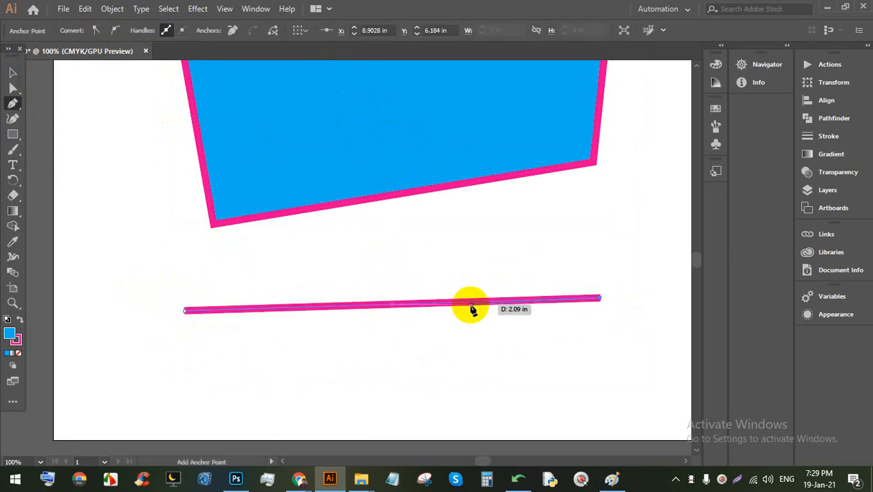
Step: Select the pink line, thin its stroke, then delete it
left_click(12, 73)
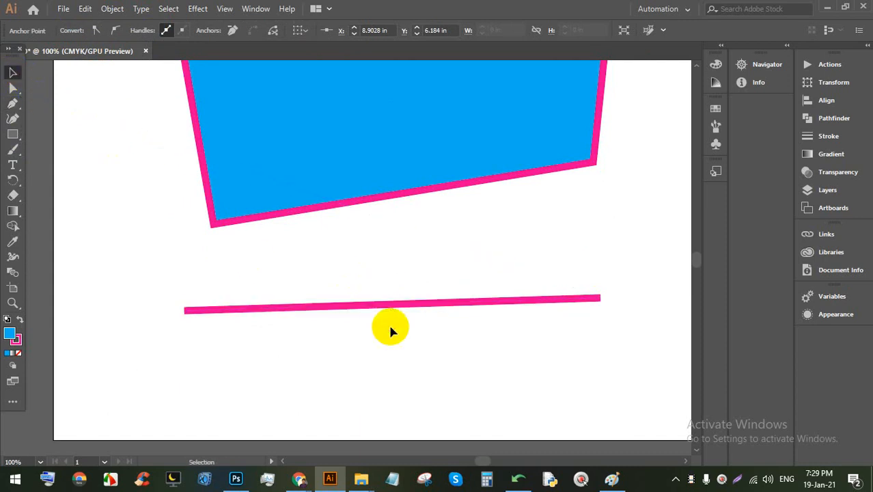
left_click_drag(456, 369, 355, 283)
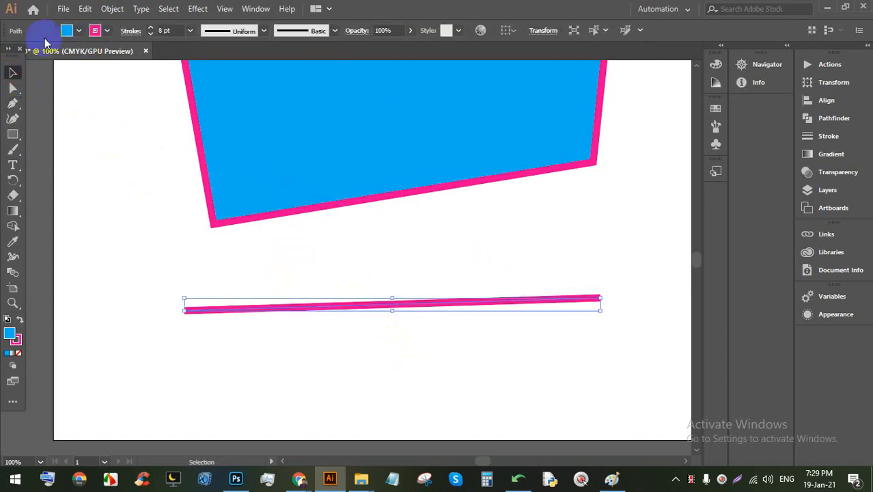
left_click(150, 33)
left_click(149, 33)
left_click(149, 33)
left_click(150, 33)
left_click(150, 33)
left_click(149, 33)
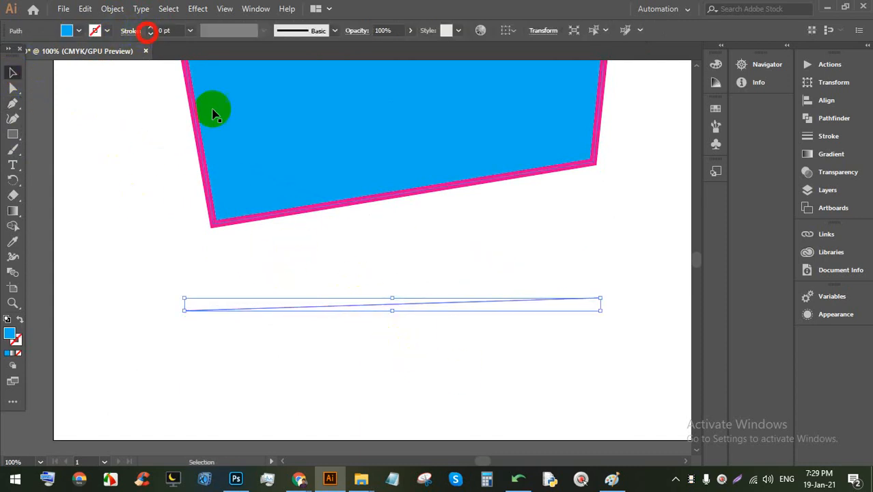
left_click(366, 288)
left_click(352, 306)
key("BackSpace")
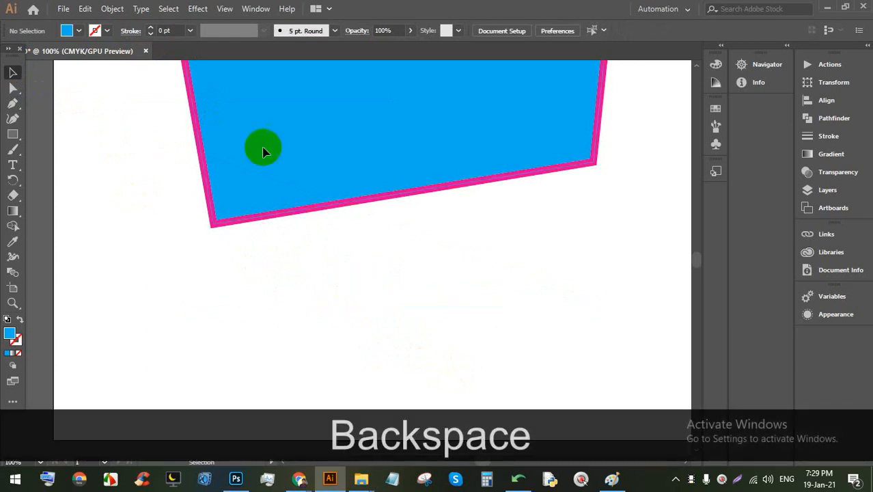
Step: Draw another straight path below the flag, then delete it
mouse_move(192, 321)
left_mouse_down()
mouse_move(205, 327)
mouse_move(179, 318)
mouse_move(188, 308)
left_mouse_up()
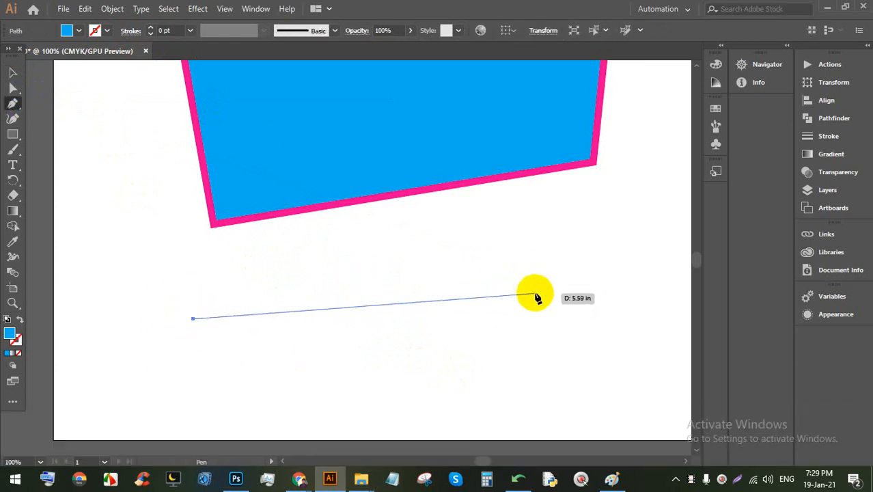
left_click_drag(535, 295, 373, 309)
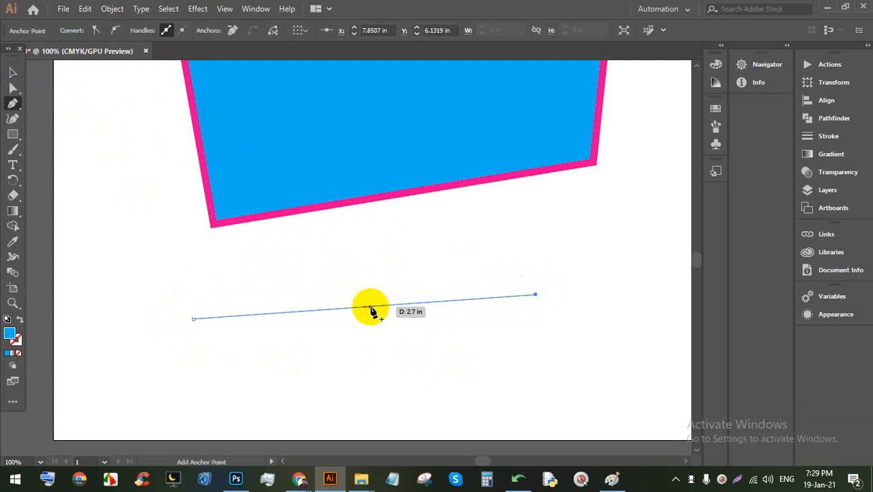
left_click_drag(372, 310, 373, 309)
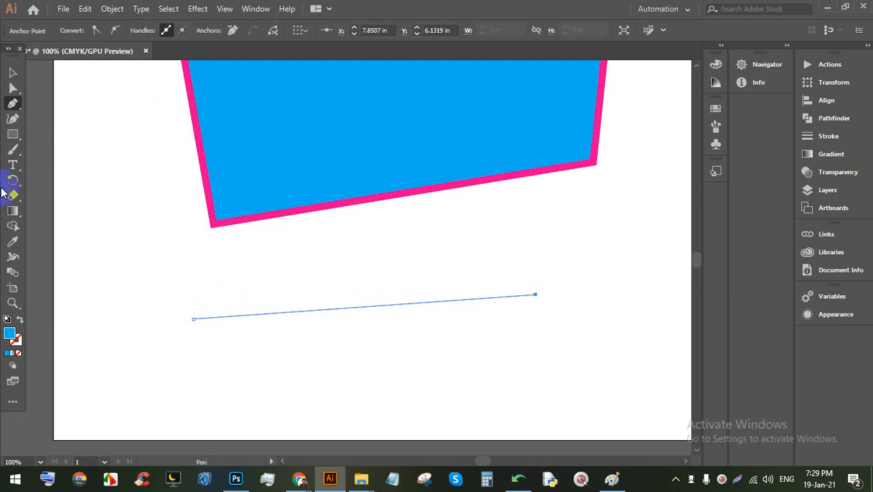
left_click(13, 72)
scroll(372, 333, "up", 3)
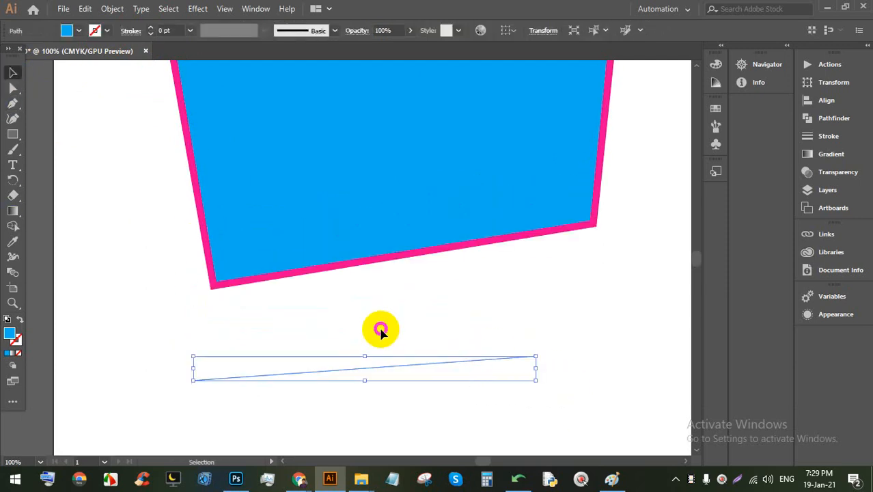
key("BackSpace")
Step: Nudge the pink-bordered blue shape slightly to the left
scroll(395, 307, "up", 3)
left_click_drag(387, 265, 381, 264)
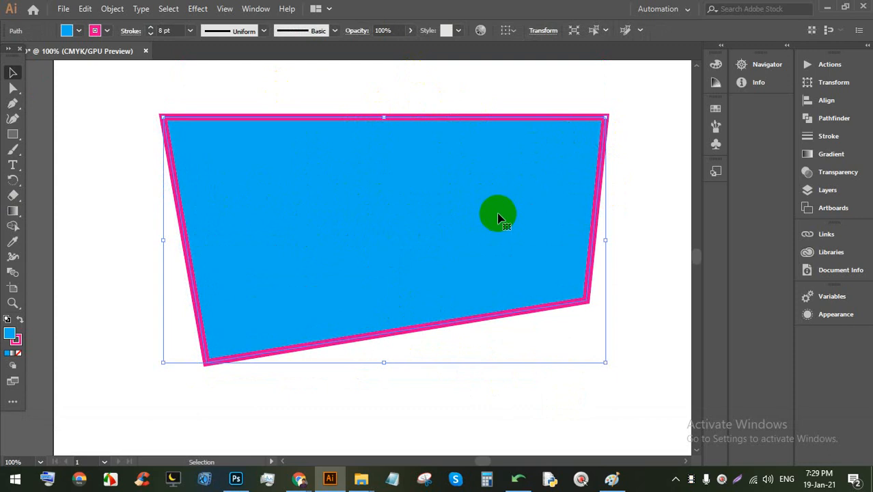
left_click(635, 167)
scroll(368, 191, "down", 1)
Step: Drag out several copies of the shape, then marquee-select them all and delete them
left_click_drag(377, 240, 335, 203)
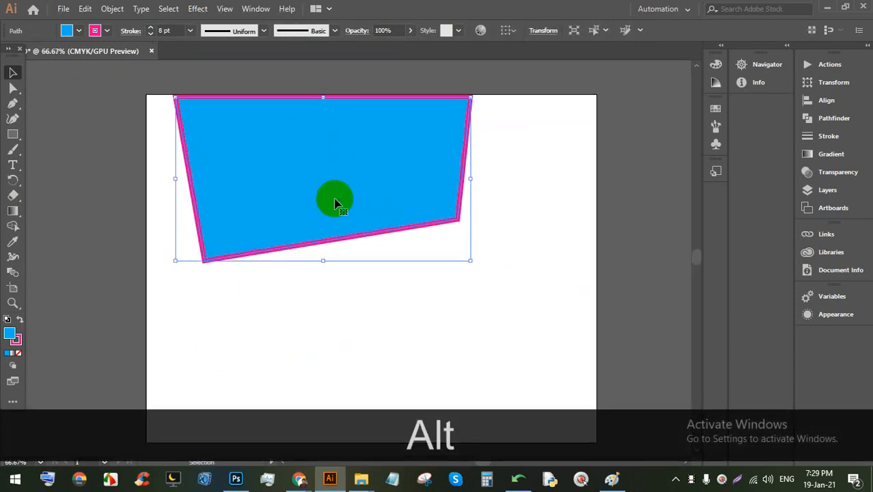
left_click_drag(288, 180, 319, 263)
left_click_drag(319, 263, 442, 182)
left_click_drag(439, 220, 318, 153)
left_click_drag(581, 374, 284, 168)
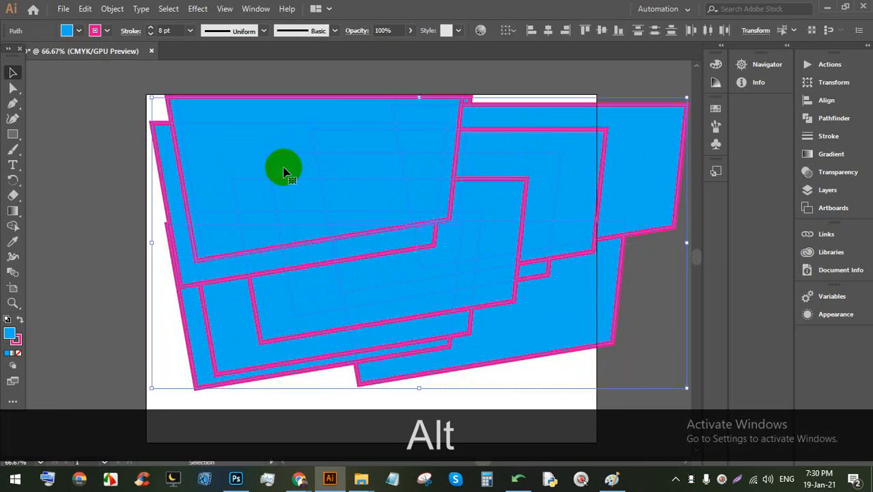
key("BackSpace")
scroll(335, 208, "up", 1, "alt")
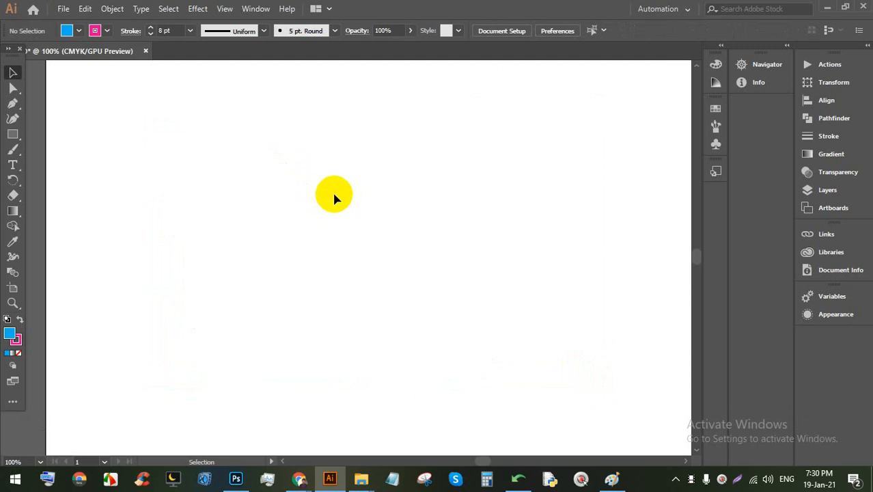
key("alt")
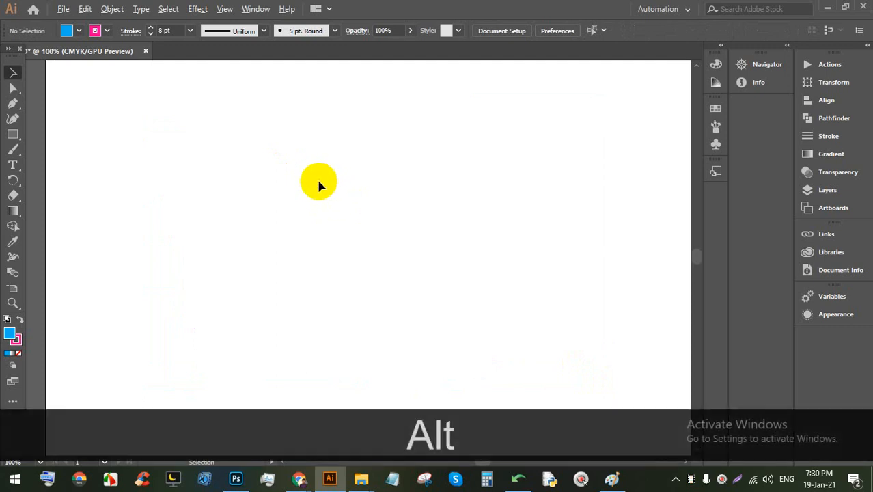
scroll(315, 179, "down", 4)
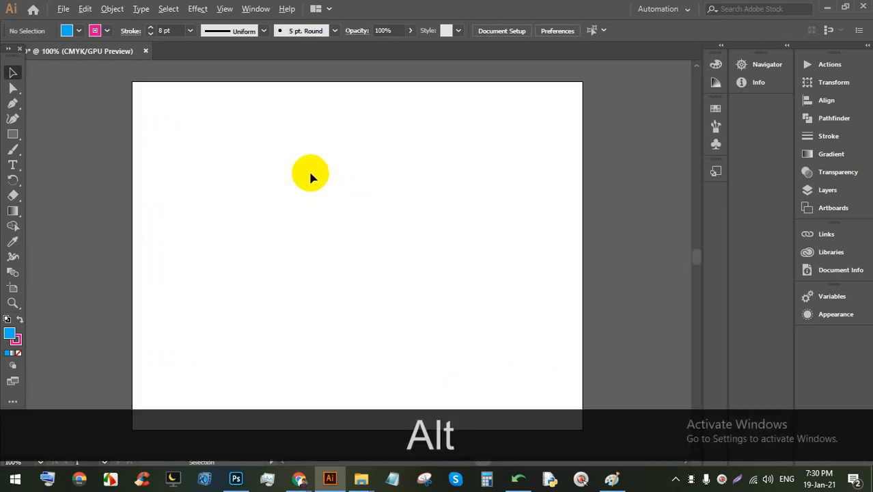
scroll(307, 180, "up", 3)
scroll(314, 203, "down", 3)
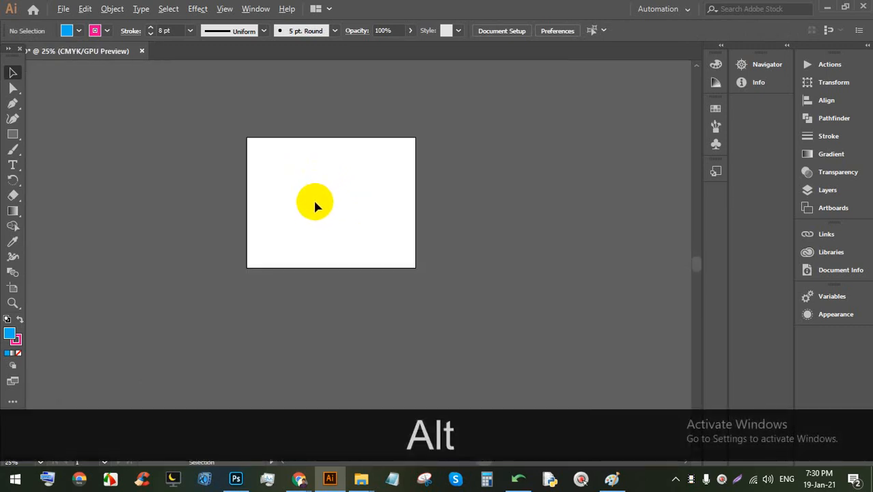
scroll(310, 199, "up", 4)
scroll(293, 196, "down", 2)
scroll(299, 196, "up", 2)
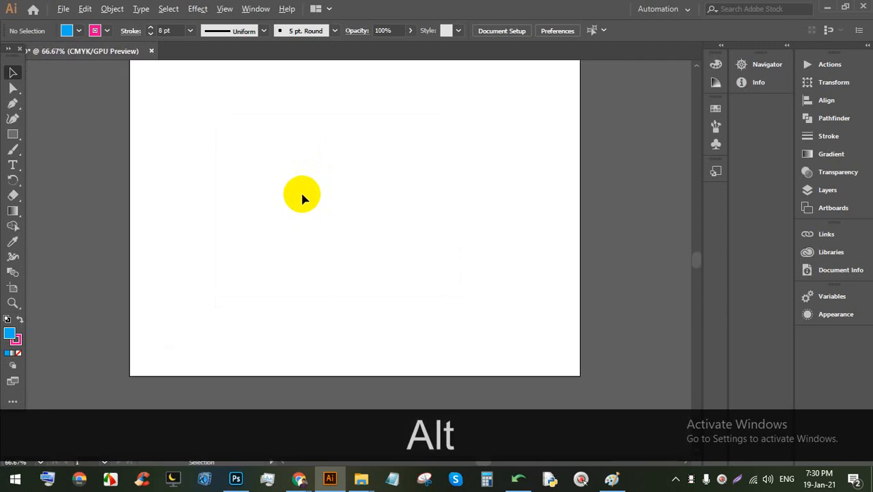
scroll(304, 193, "down", 2)
scroll(359, 116, "up", 2)
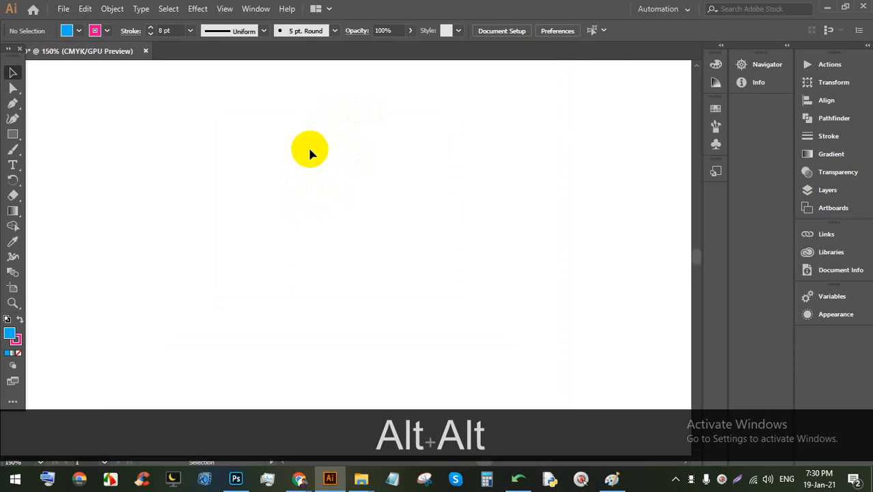
scroll(308, 148, "down", 2)
scroll(319, 156, "up", 2)
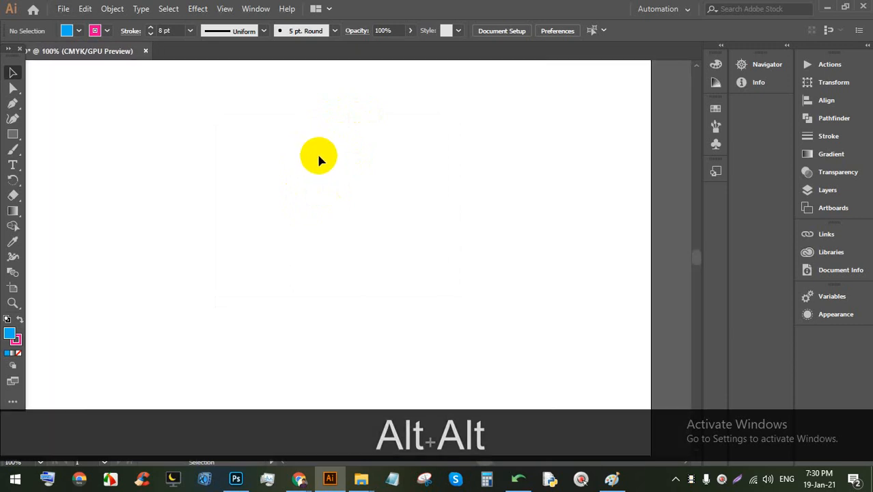
scroll(320, 156, "down", 1)
scroll(330, 154, "down", 1)
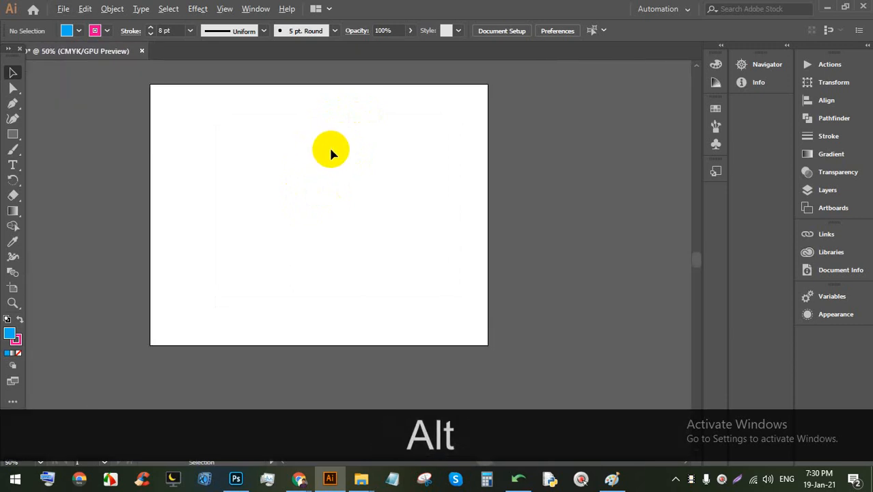
scroll(331, 152, "up", 2)
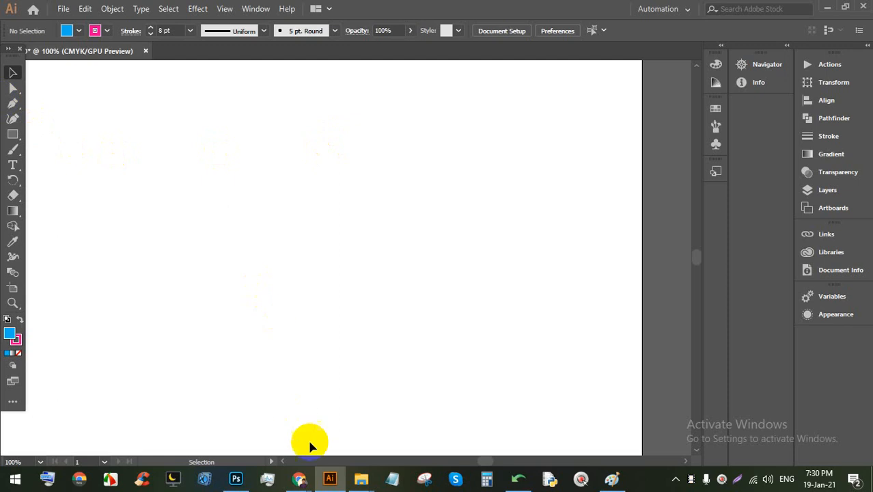
Step: Switch to the Google Meet call, stop presenting, and mute the microphone
left_click(307, 478)
left_click(243, 412)
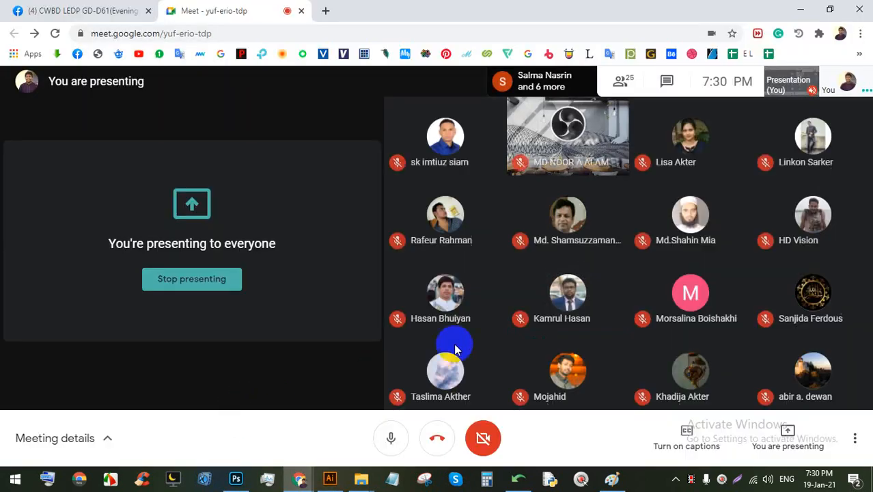
left_click(209, 281)
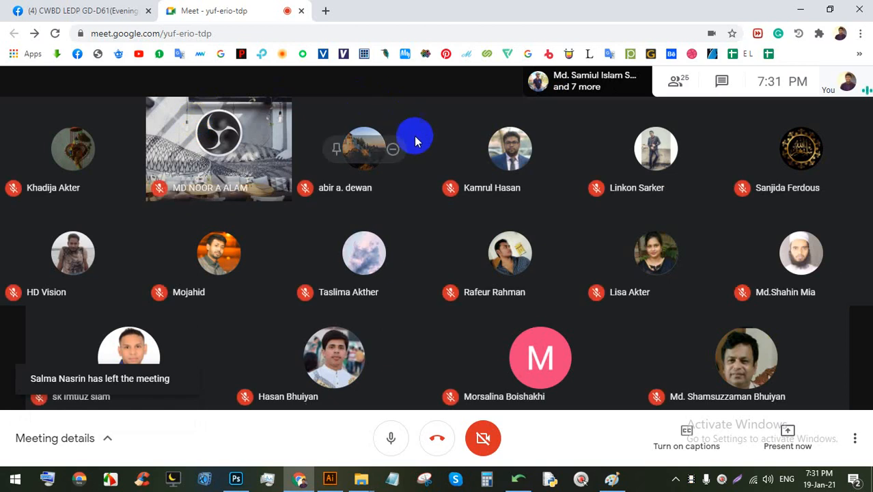
left_click(392, 435)
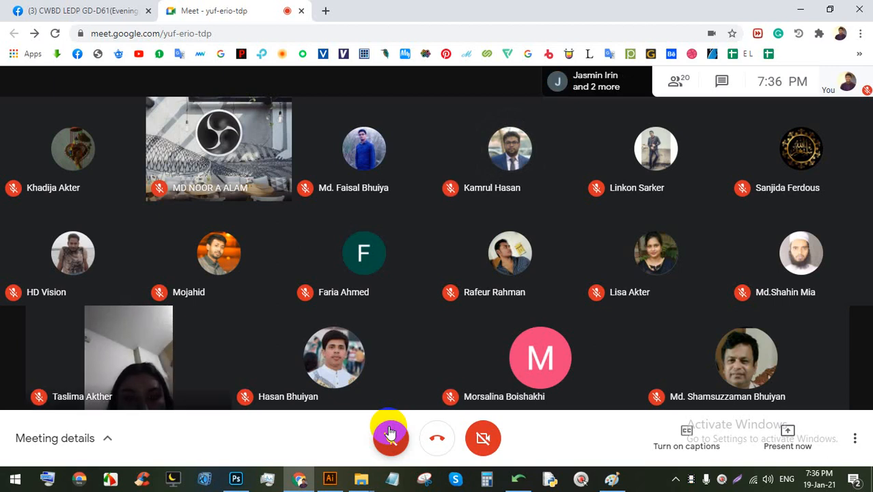
mouse_move(369, 374)
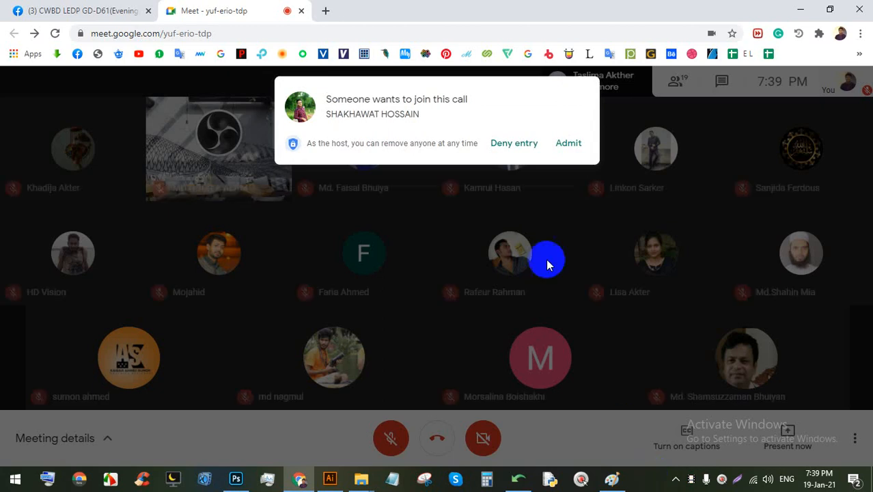
Step: Admit the waiting person into the call and unmute your microphone
left_click(568, 142)
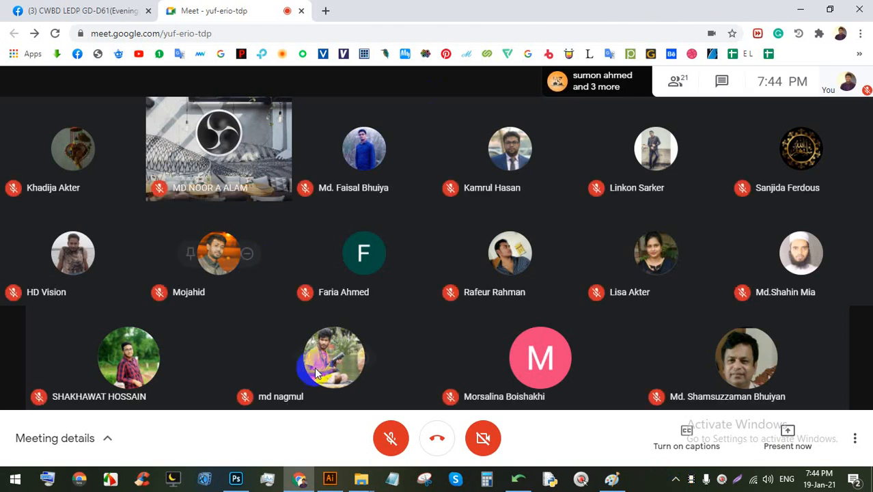
left_click(387, 440)
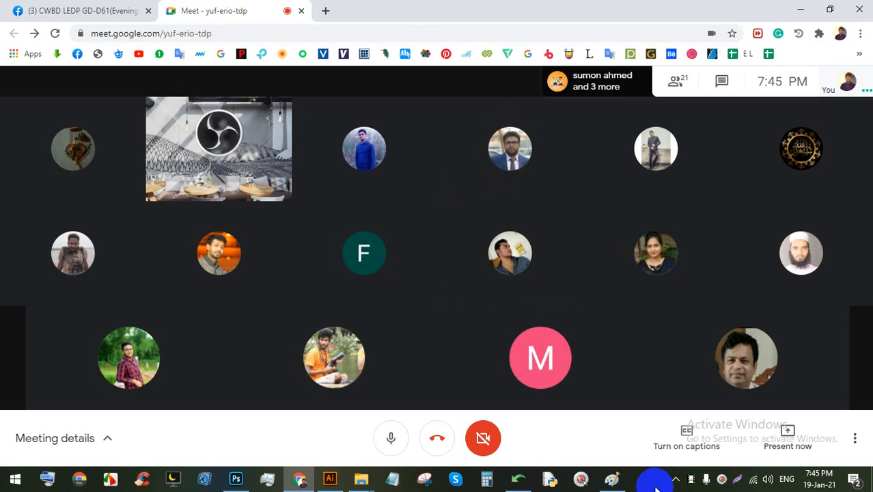
left_click(766, 436)
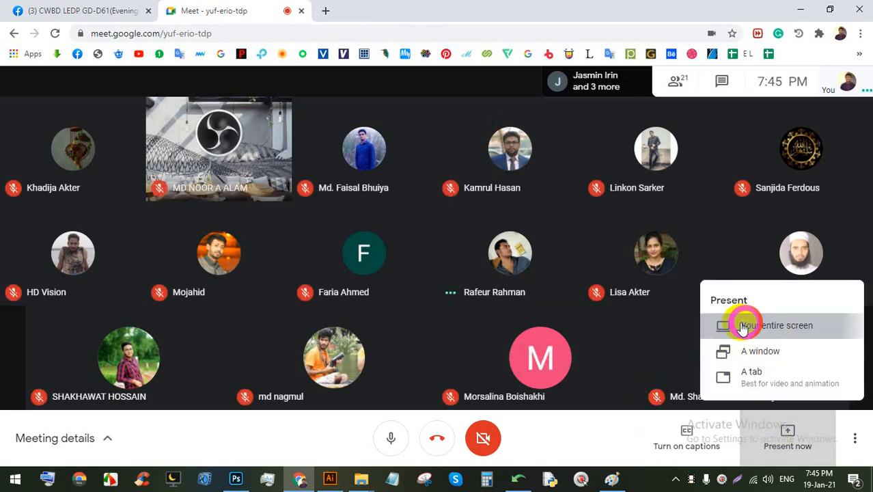
left_click(731, 326)
left_click(553, 307)
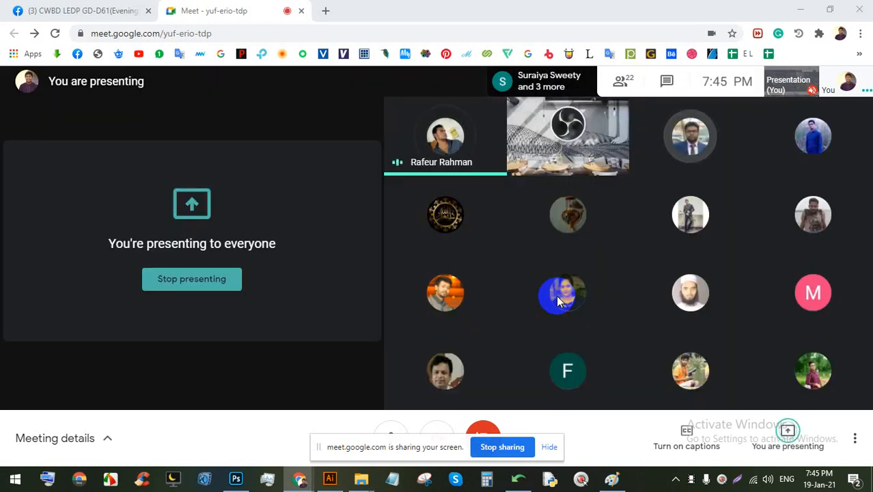
left_click(194, 279)
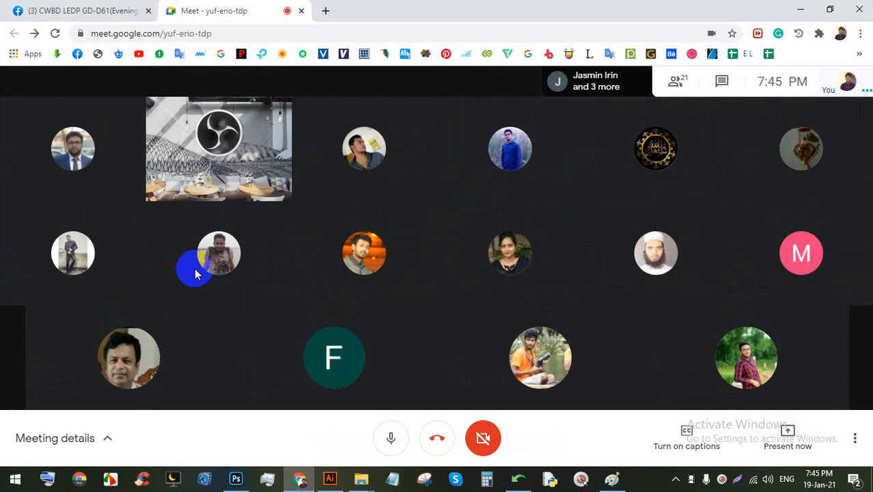
mouse_move(83, 231)
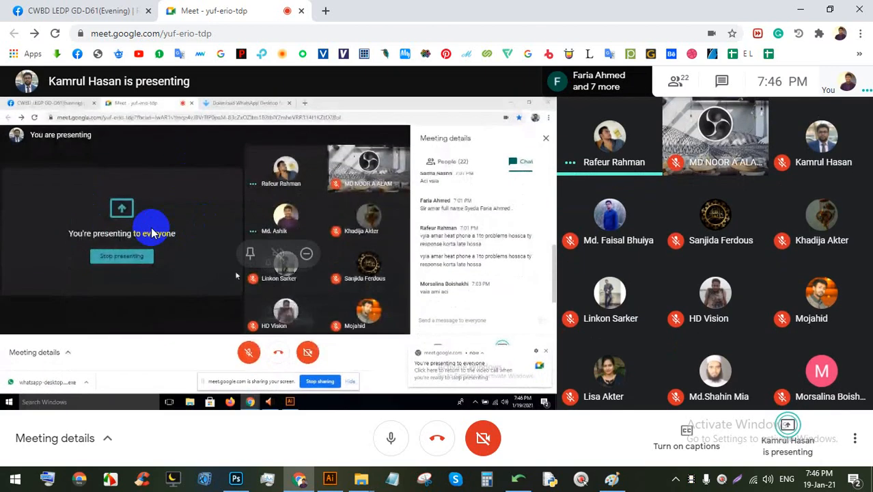
Step: View the meeting full screen and unpin the shared screen to show participant tiles
double_click(150, 227)
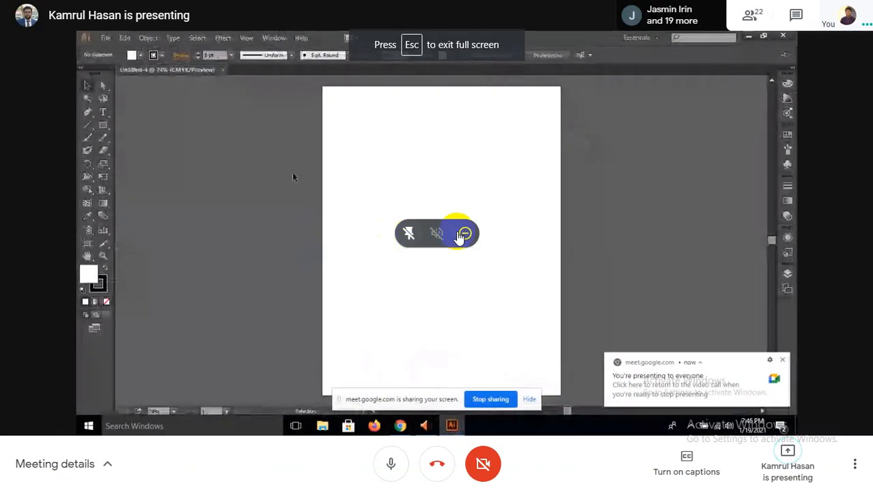
left_click(407, 233)
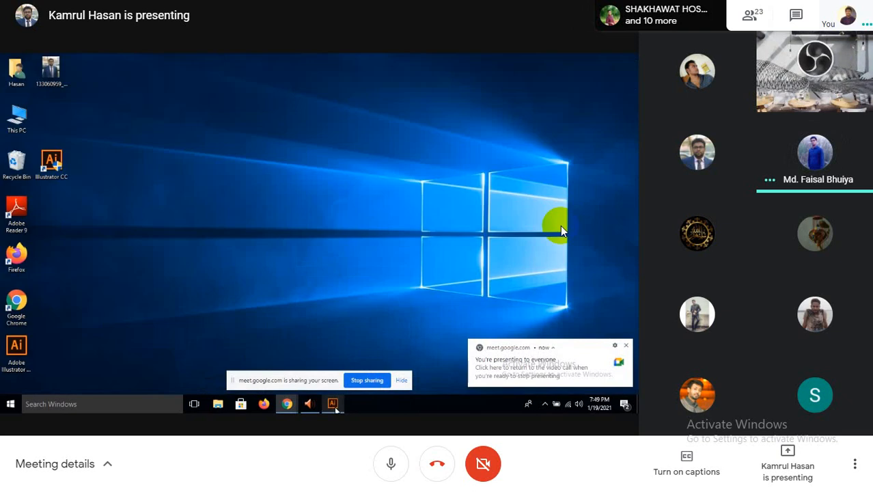
Step: Exit Google Meet's full screen view using the top-centre exit control
left_click(433, 41)
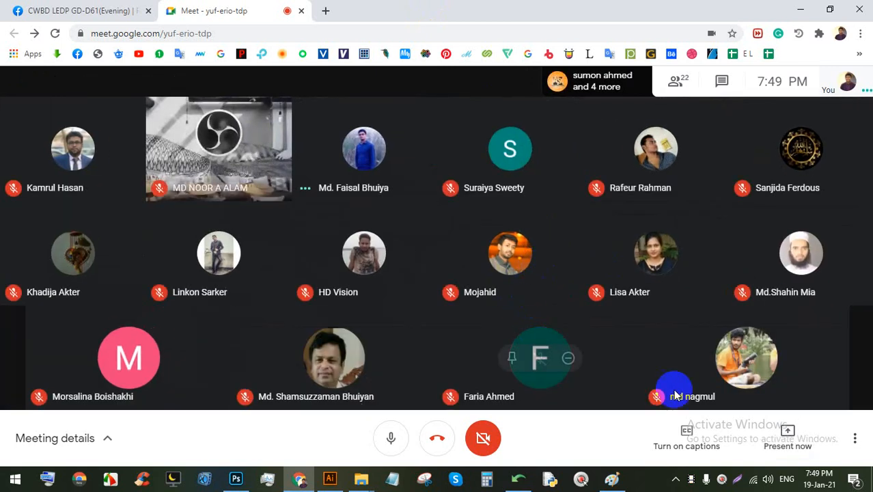
Step: Present your entire screen to the meeting and hide the sharing notice
left_click(792, 433)
left_click(734, 326)
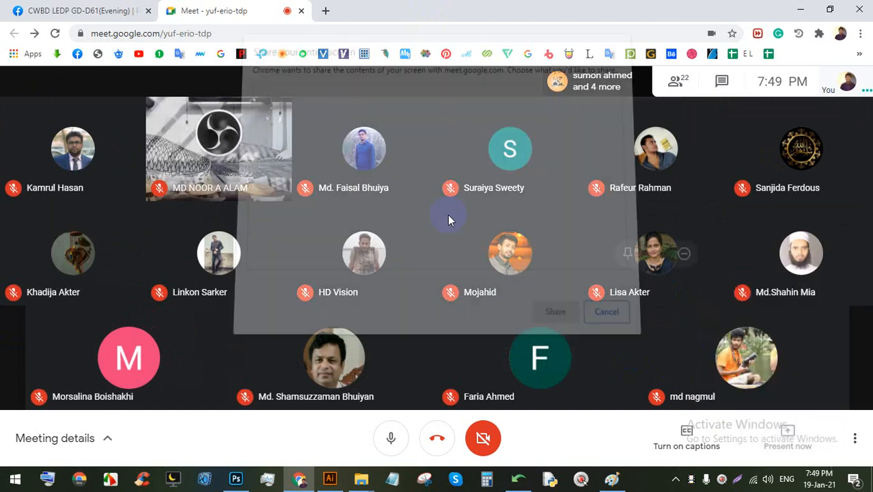
left_click(553, 310)
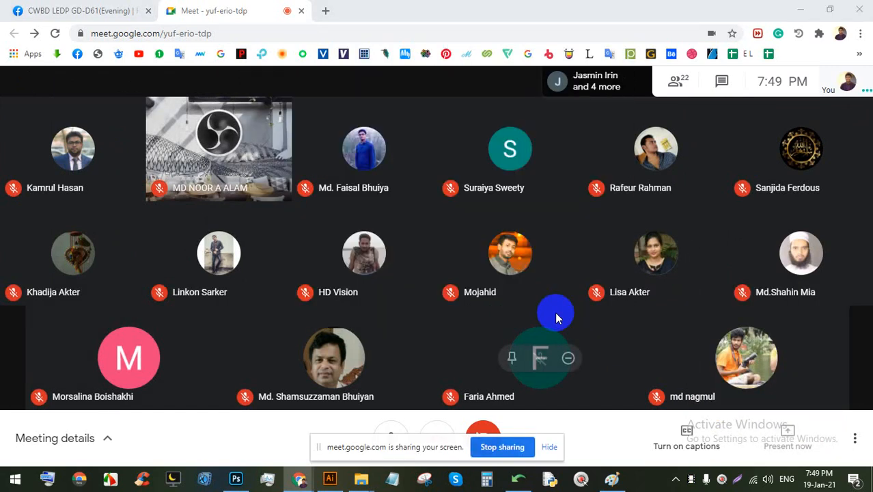
left_click(549, 446)
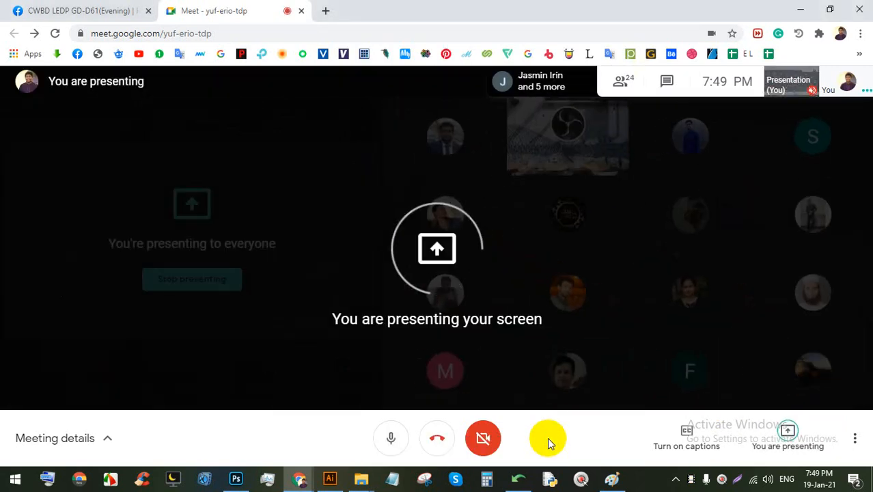
Step: Close the Paint drawing without saving it
left_click(611, 478)
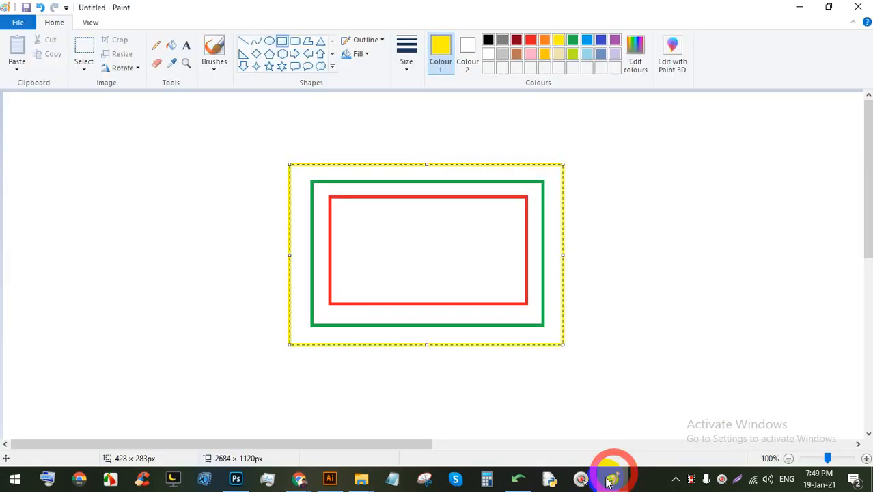
left_click(858, 6)
left_click(458, 237)
Step: Return to Illustrator and draw a trial line across the top with the Pen tool
left_click(330, 477)
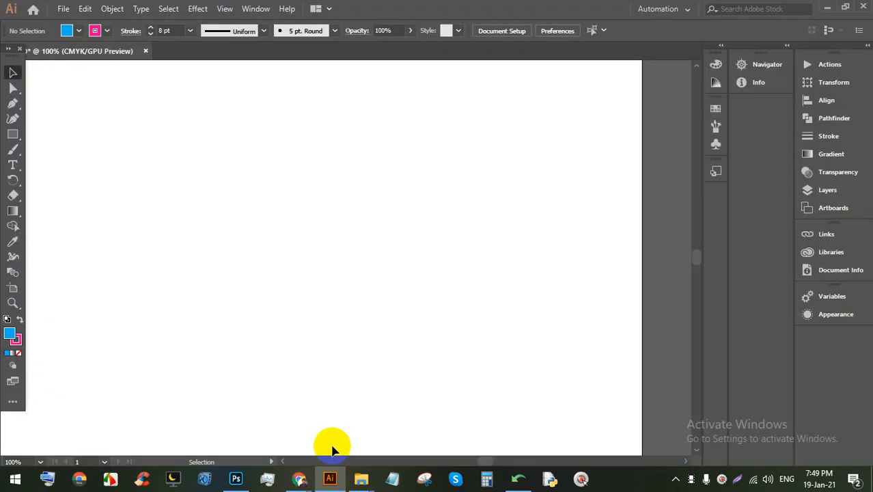
scroll(261, 281, "down", 2)
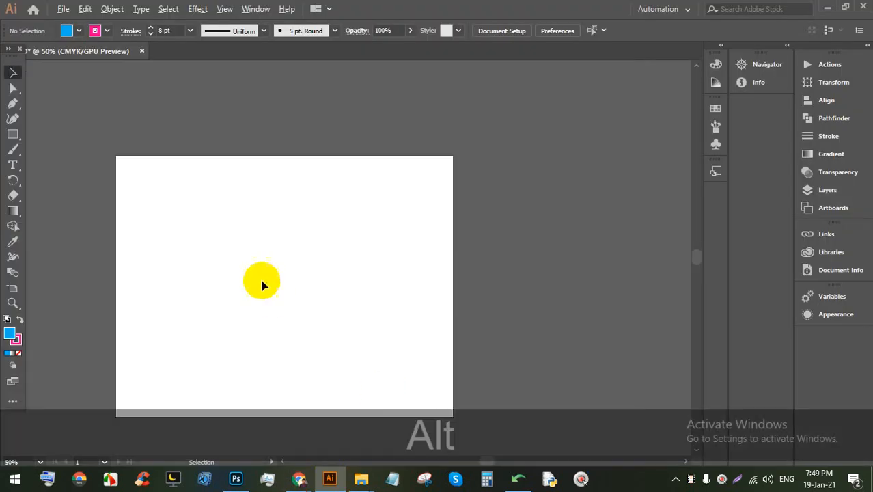
scroll(247, 300, "up", 2)
left_click_drag(239, 311, 282, 262)
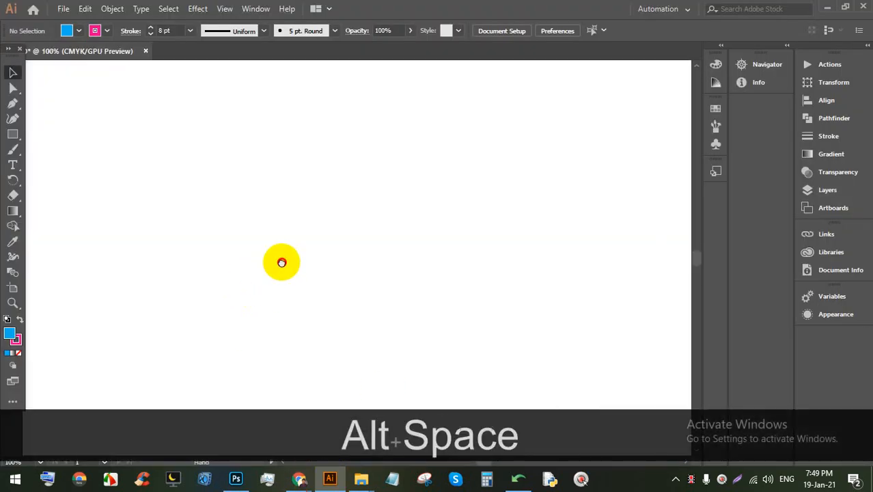
left_click(11, 134)
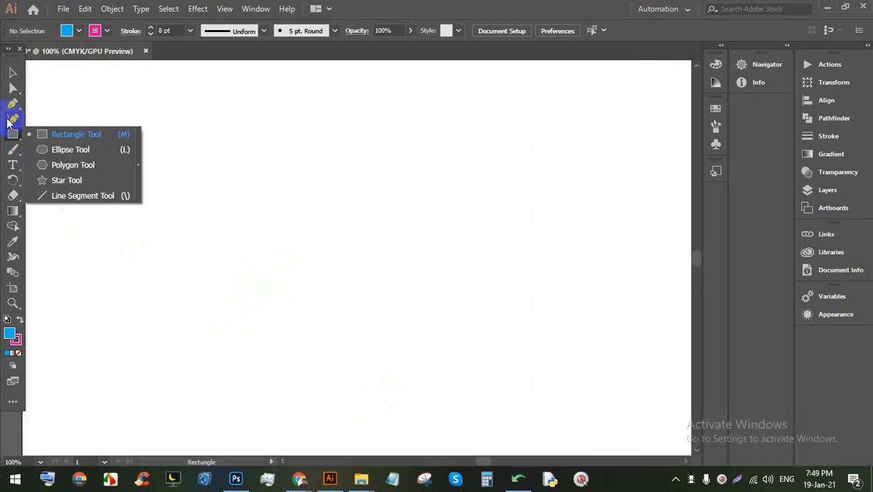
left_click(12, 103)
left_click(49, 102)
left_click(164, 106)
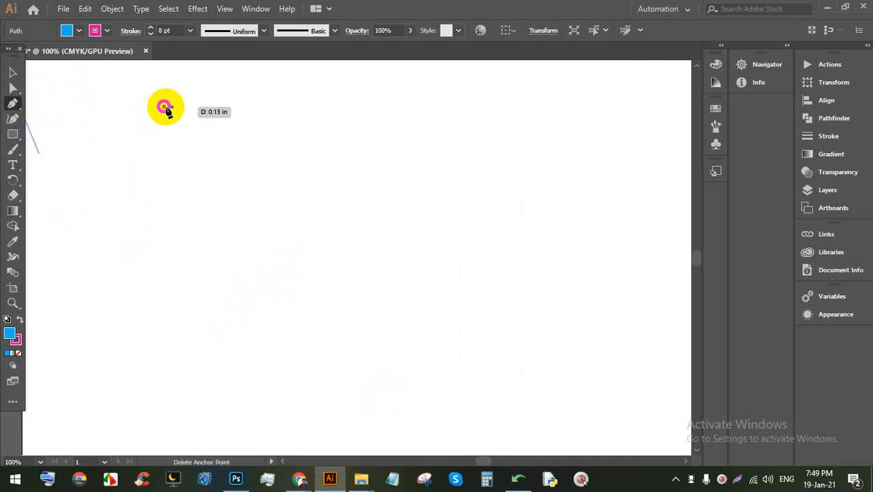
left_click(613, 106)
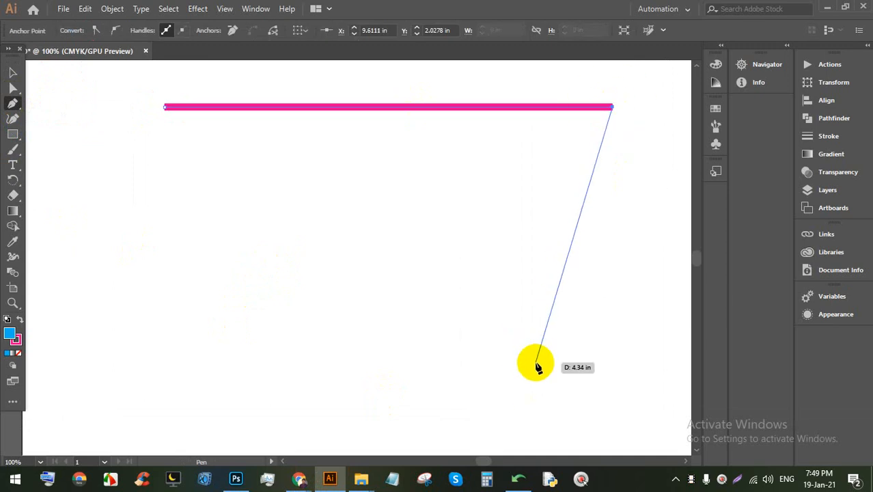
Step: Undo the trial magenta line and set the stroke colour to black
key("ctrl+z")
key("ctrl+z")
left_click(107, 30)
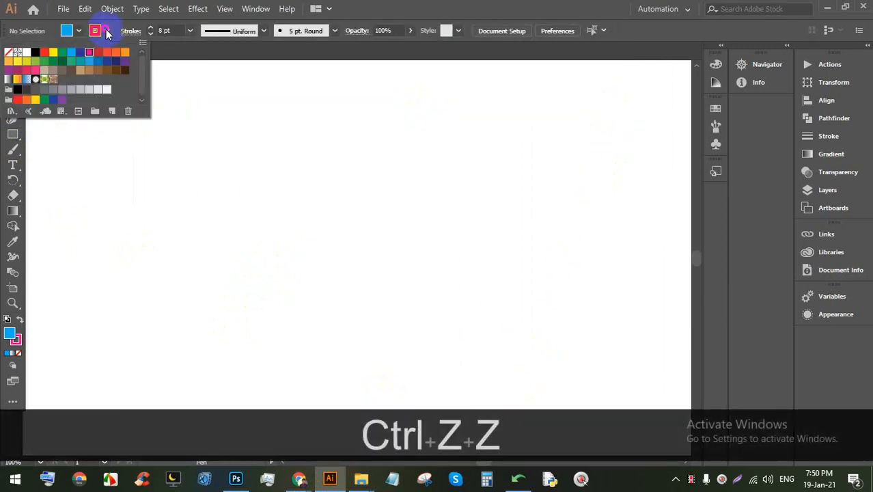
left_click(32, 53)
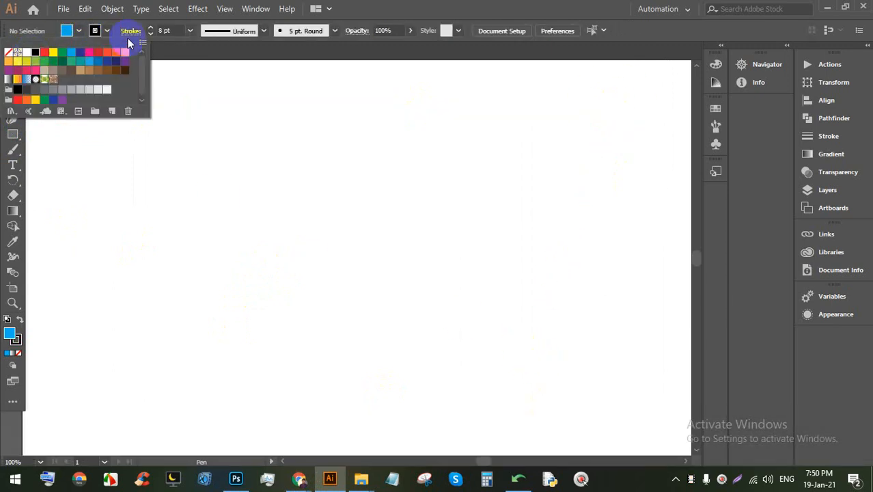
left_click(150, 34)
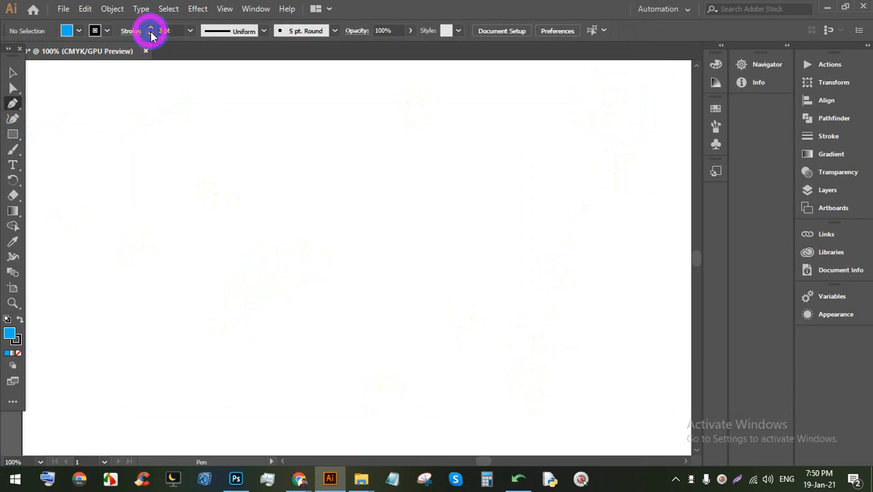
Step: Set the stroke weight to 1 pt and pen-draw a slanted blue four-sided flag shape
left_click(158, 30)
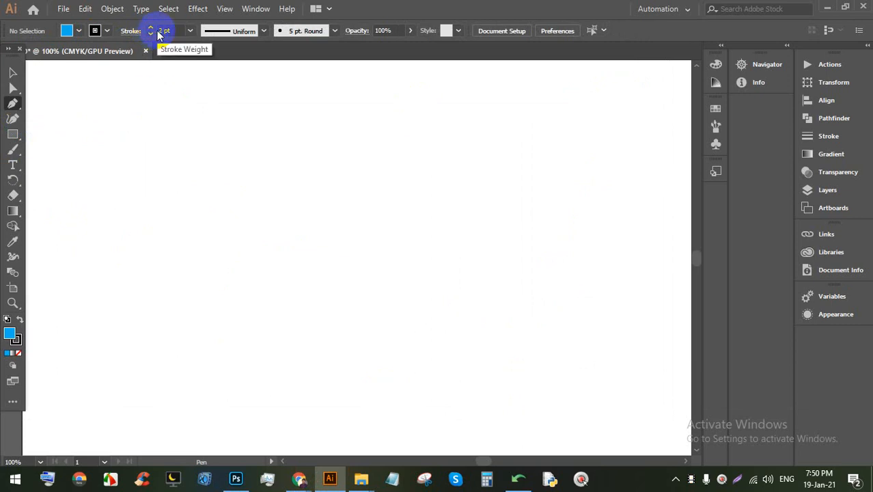
left_click(157, 30)
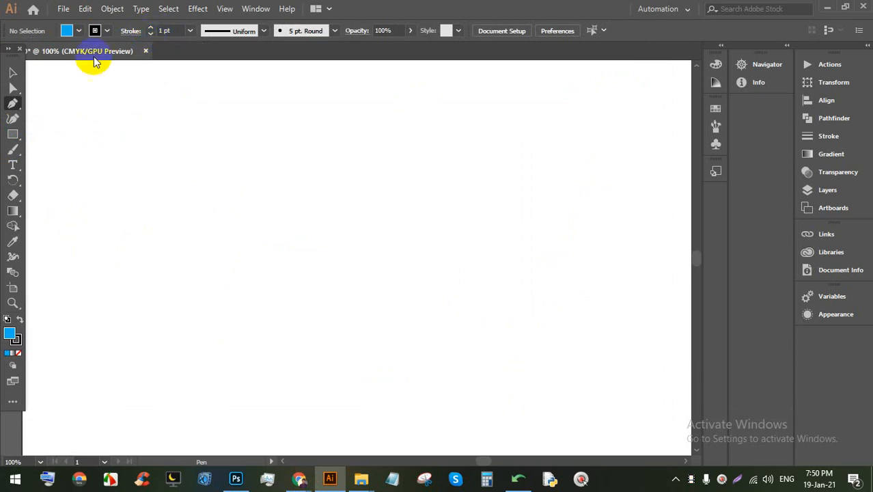
left_click(12, 102)
left_click(144, 151)
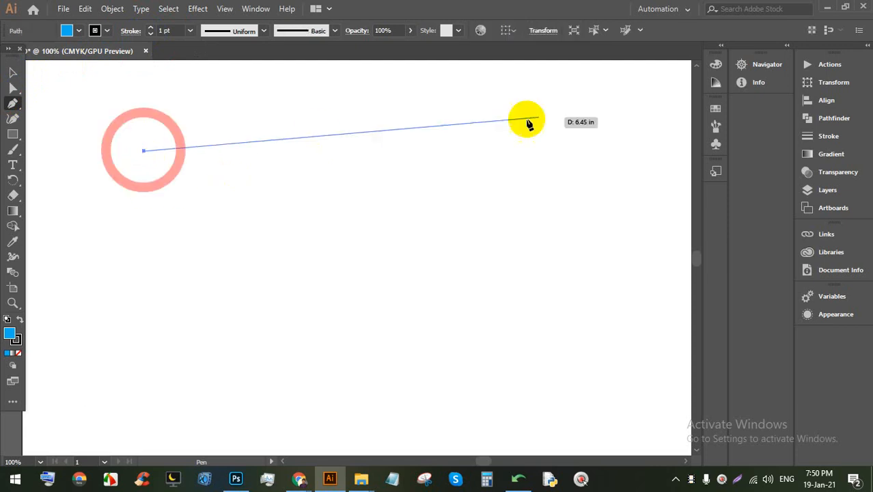
left_click(603, 107)
left_click(591, 288)
left_click(157, 431)
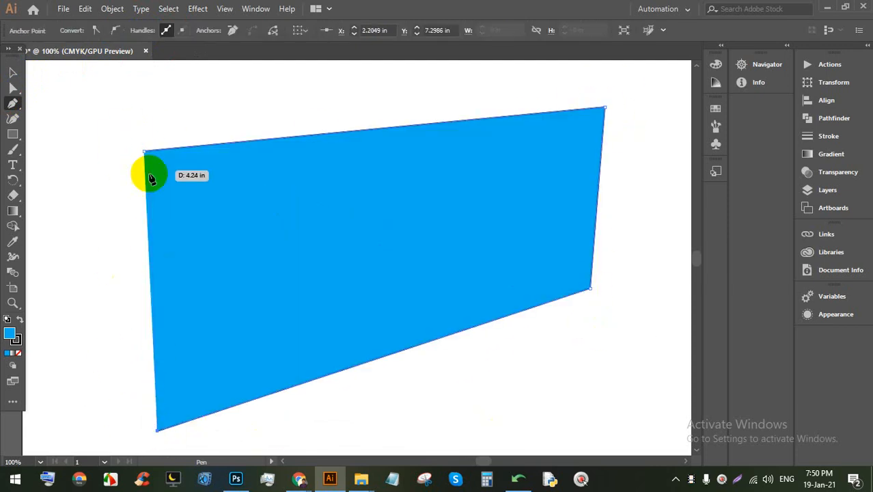
left_click(144, 151)
Step: Nudge the quadrilateral left, then add anchors on its top edge and midway along its bottom
left_click(12, 71)
left_click(156, 116)
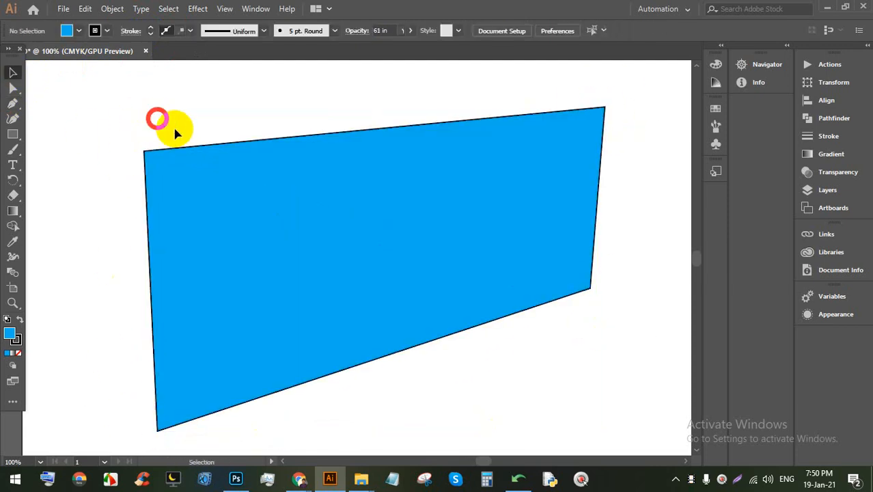
left_click_drag(338, 226, 311, 226)
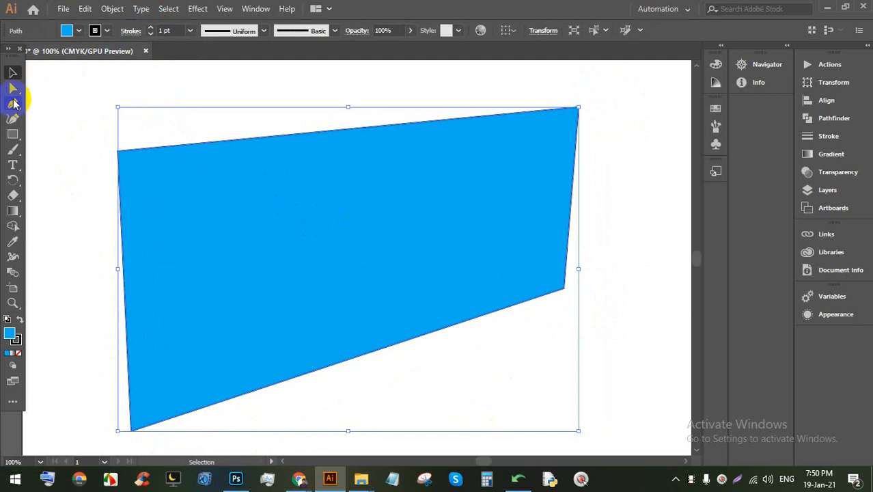
left_click(14, 103)
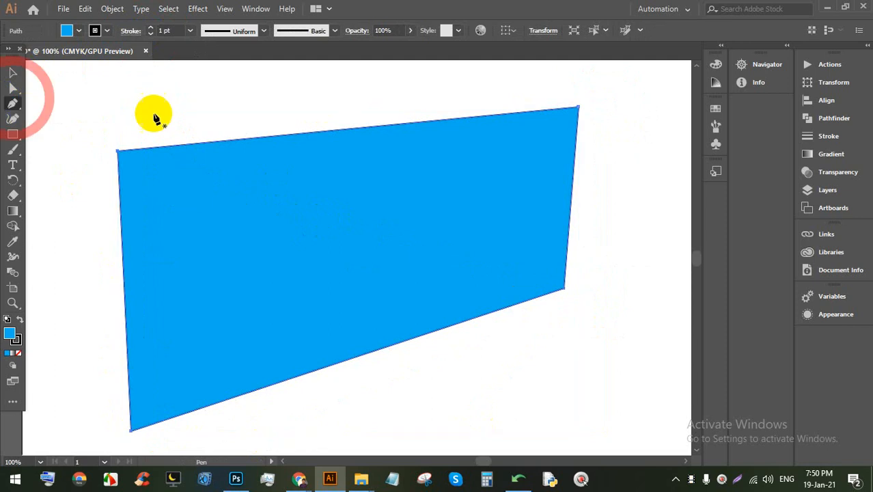
left_click(335, 130)
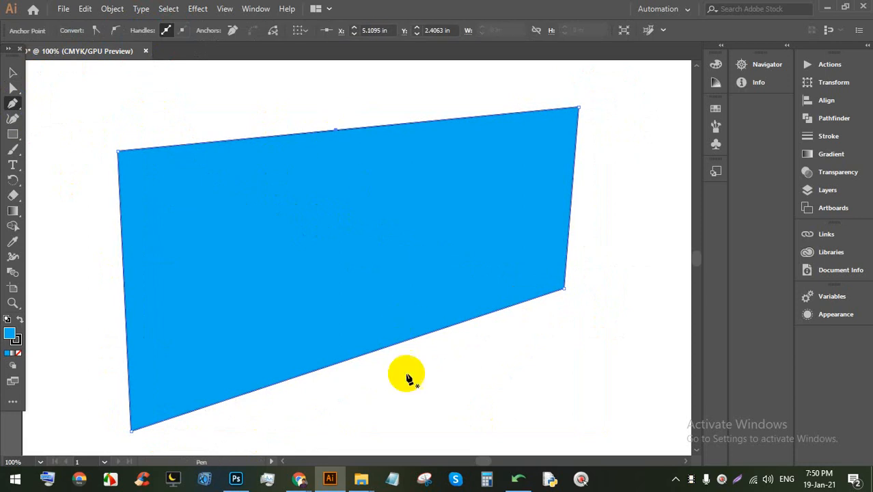
left_click(369, 357)
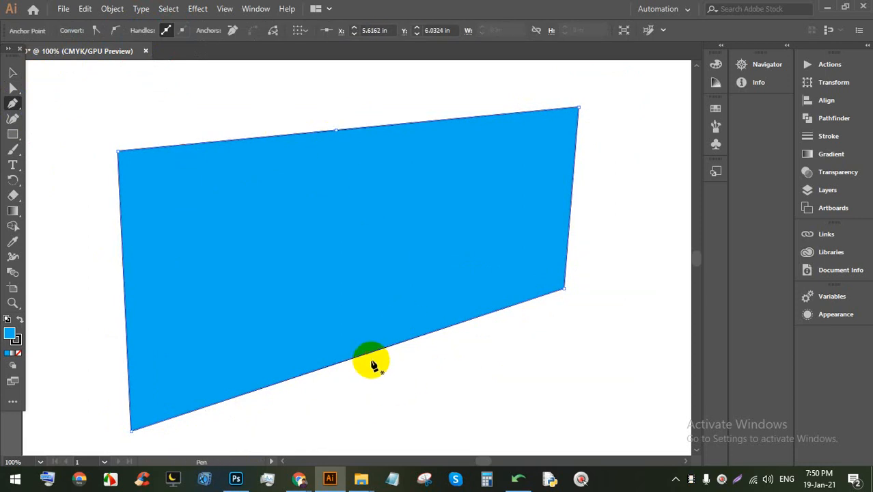
left_click(368, 353)
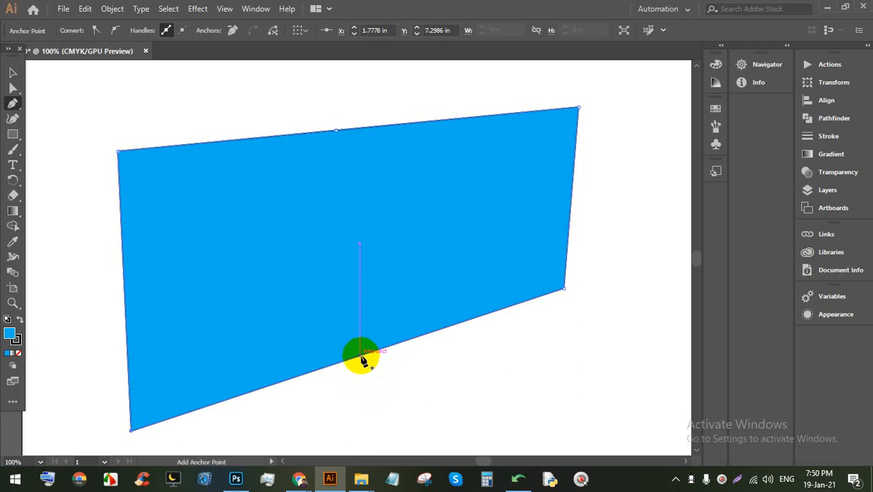
left_click(360, 356)
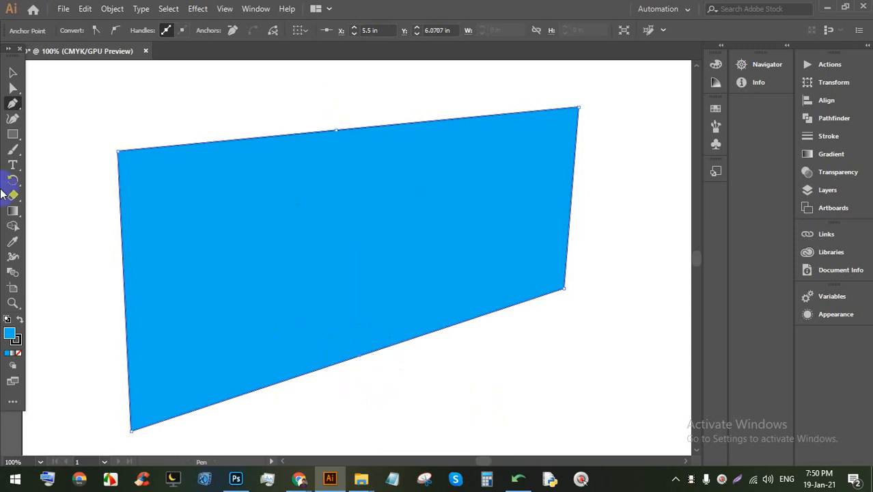
left_click(12, 103)
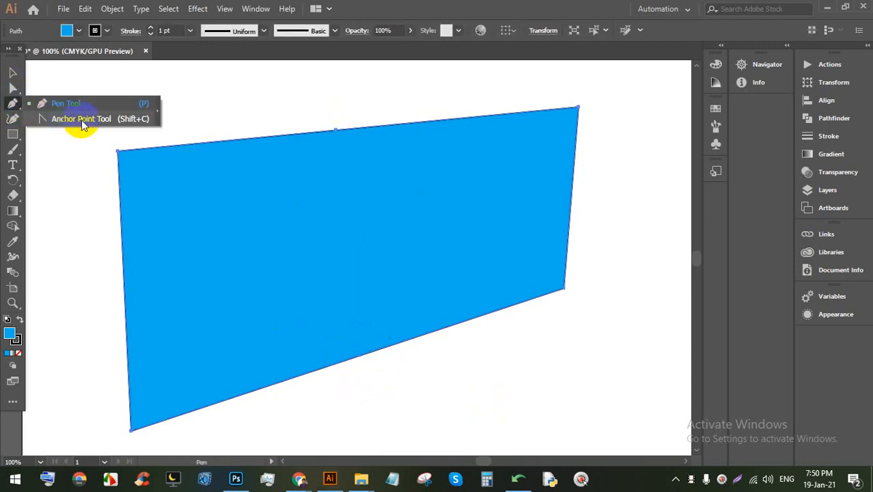
Step: With the Anchor Point Tool, drag handles from the top, bottom and top-right anchors into waves
left_click(79, 119)
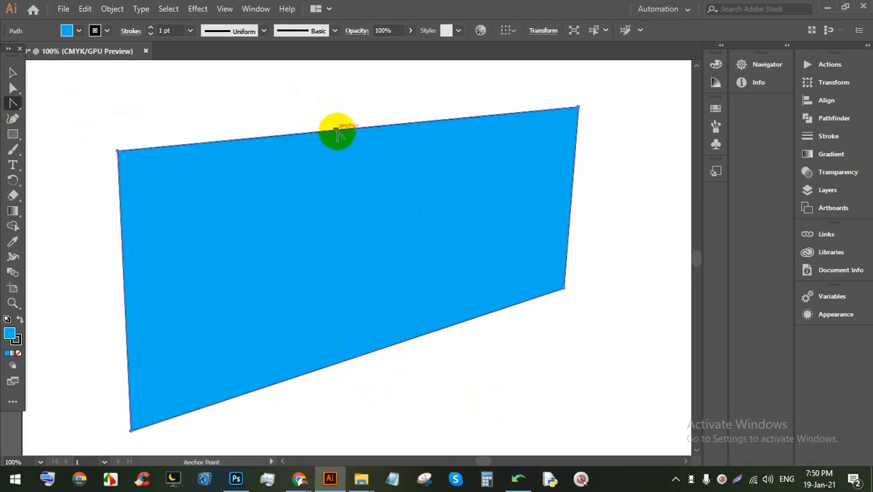
left_click_drag(335, 133, 435, 179)
left_click_drag(437, 185, 438, 182)
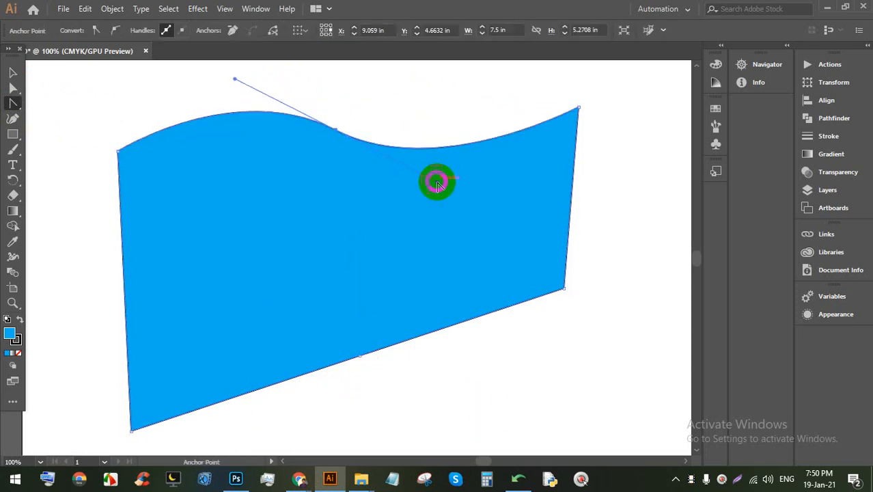
mouse_move(360, 356)
left_mouse_down()
mouse_move(366, 380)
mouse_move(345, 395)
mouse_move(287, 389)
mouse_move(274, 346)
left_mouse_up()
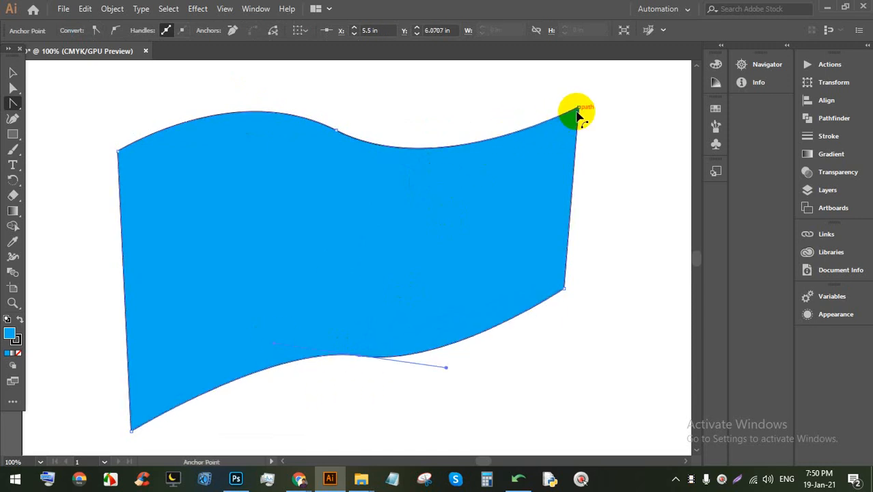
left_click_drag(577, 109, 640, 168)
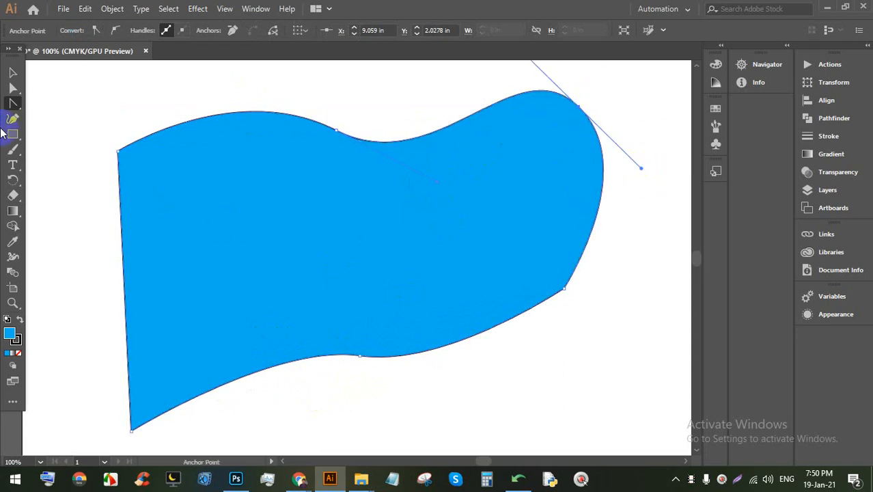
key("alt")
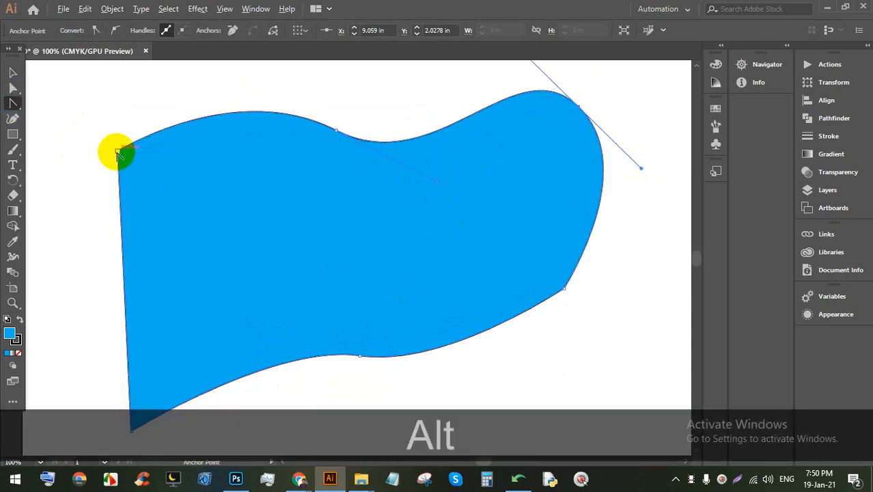
Step: Pen-draw a new closed four-sided shape below the wavy flag
left_click(9, 109)
left_click(42, 106)
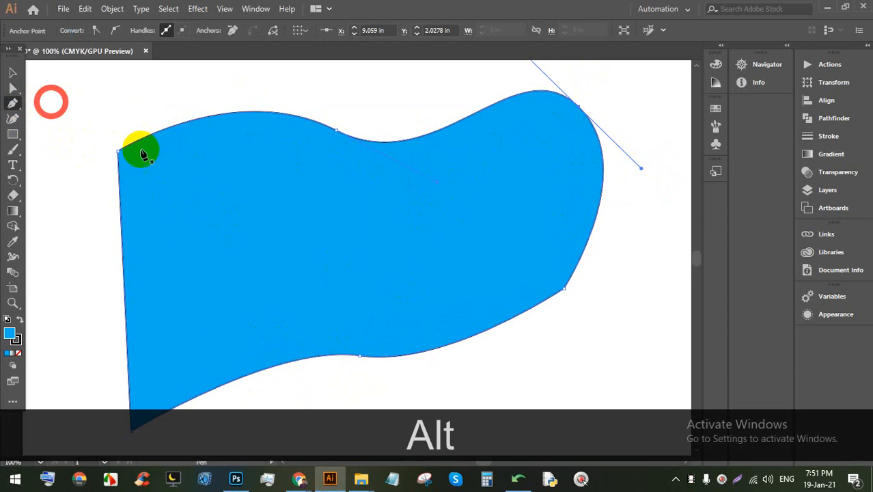
scroll(140, 150, "down", 2)
left_click(252, 268)
left_click(387, 240)
left_click(393, 306)
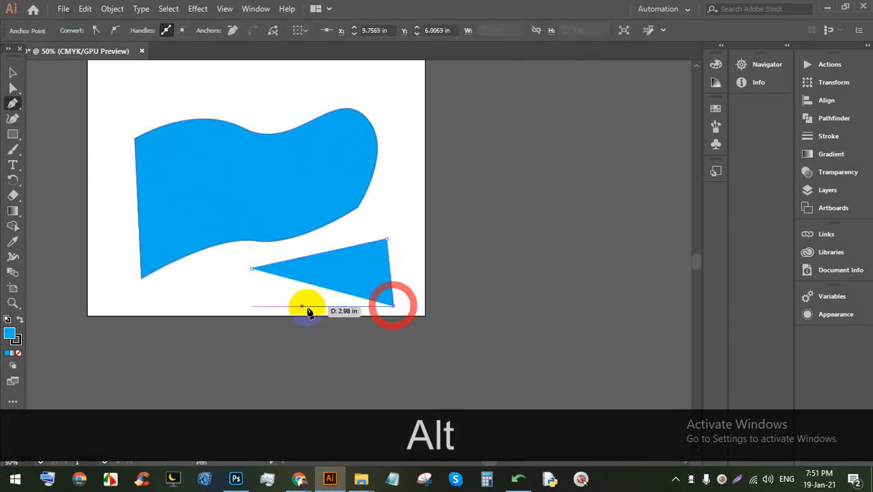
left_click(296, 310)
left_click(253, 269)
Step: Alt-drag the new shape's top-right and bottom-left anchors into curves, forming a hook
key("alt")
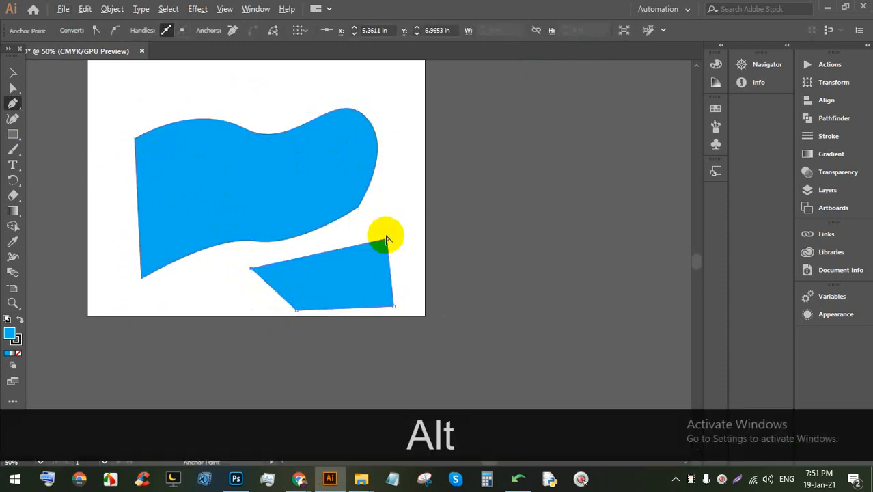
left_click_drag(402, 268, 414, 244)
key("alt")
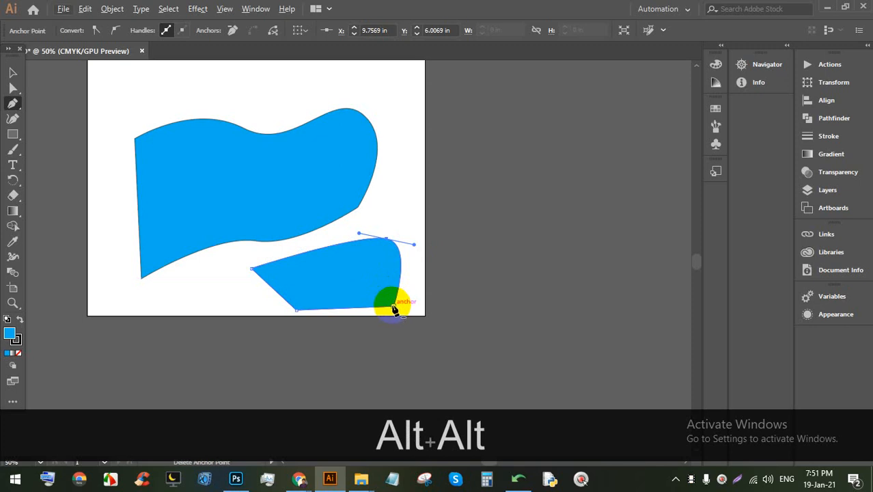
scroll(374, 287, "down", 2)
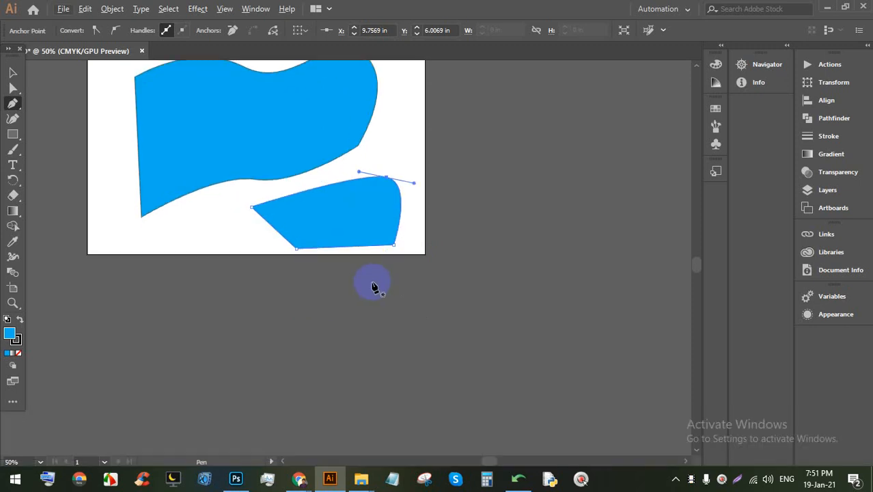
key("alt")
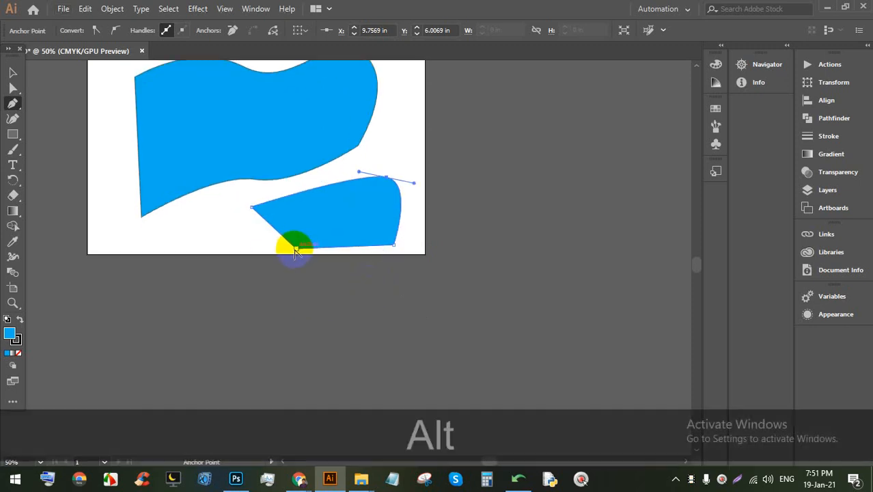
left_click_drag(296, 249, 325, 213)
Step: Select both the curved shape and the wavy flag and delete them
scroll(347, 228, "down", 2)
scroll(308, 210, "up", 2)
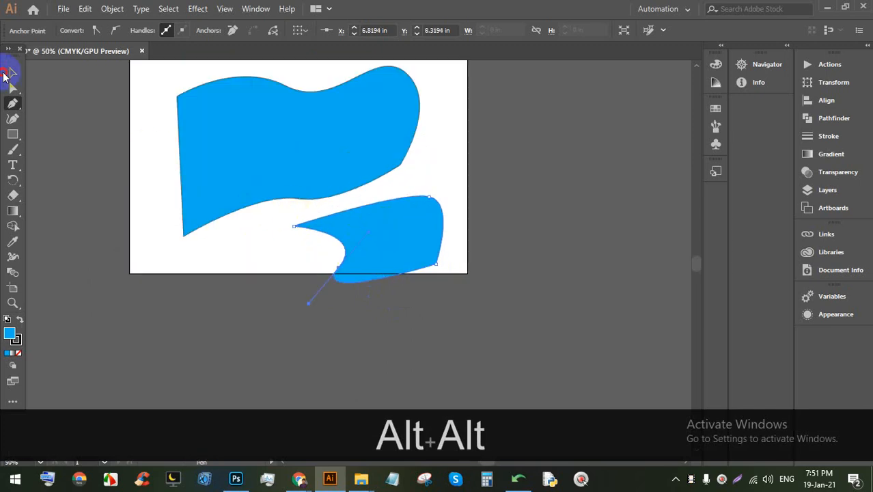
left_click(5, 74)
left_click(427, 235)
left_click(284, 148, "shift")
key("BackSpace")
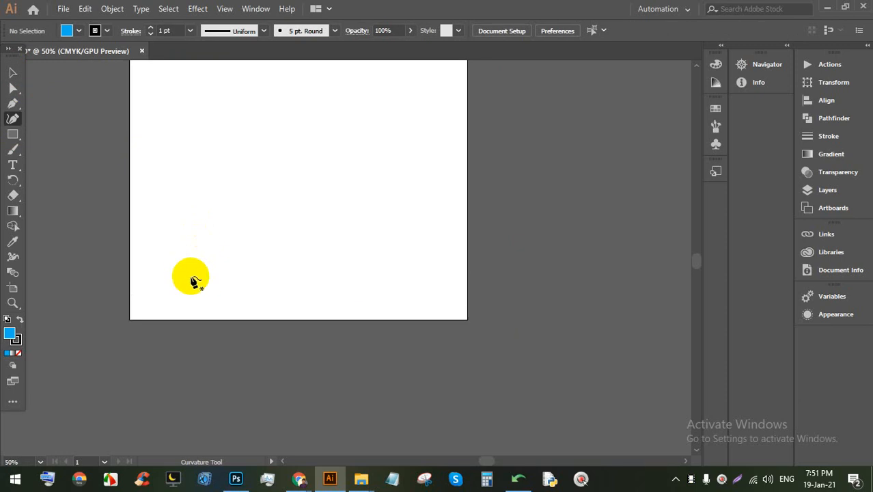
Step: Draw a closed four-point ellipse with the Curvature tool and move it up the artboard
scroll(286, 184, "up", 2)
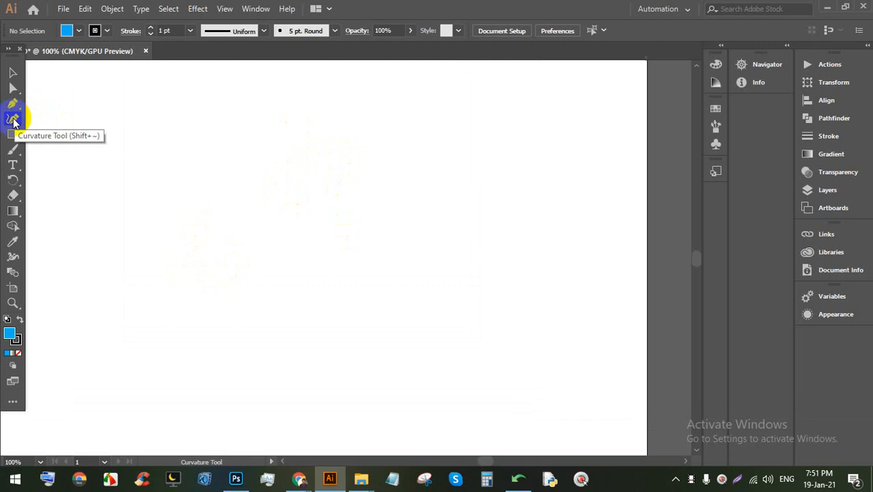
left_click(305, 94)
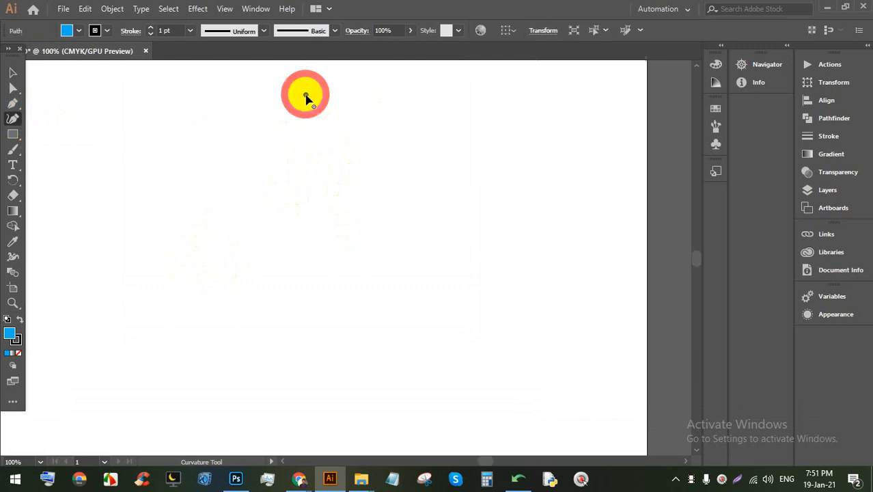
left_click(574, 244)
left_click(354, 408)
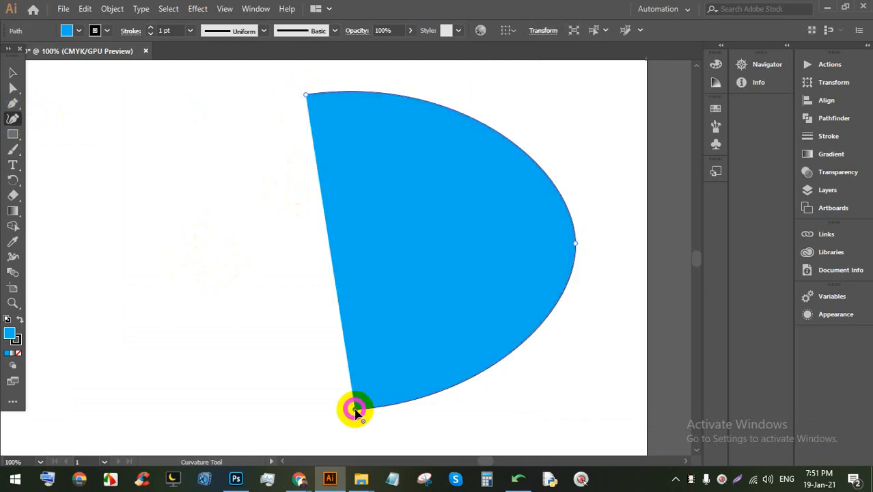
left_click(158, 254)
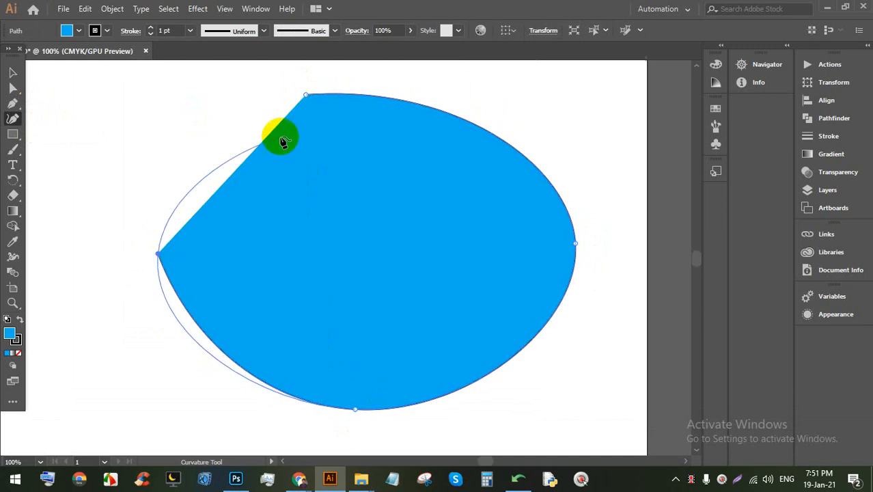
left_click(306, 96)
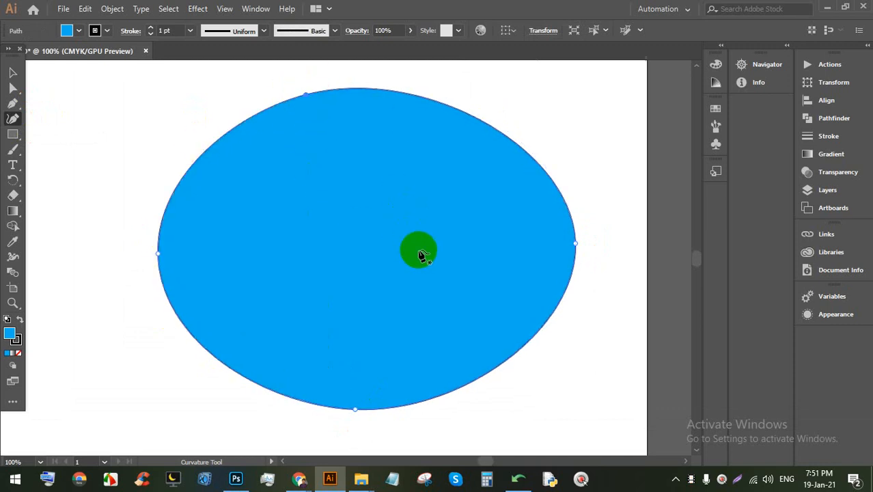
scroll(459, 193, "down", 3)
scroll(460, 210, "up", 2)
left_click(12, 71)
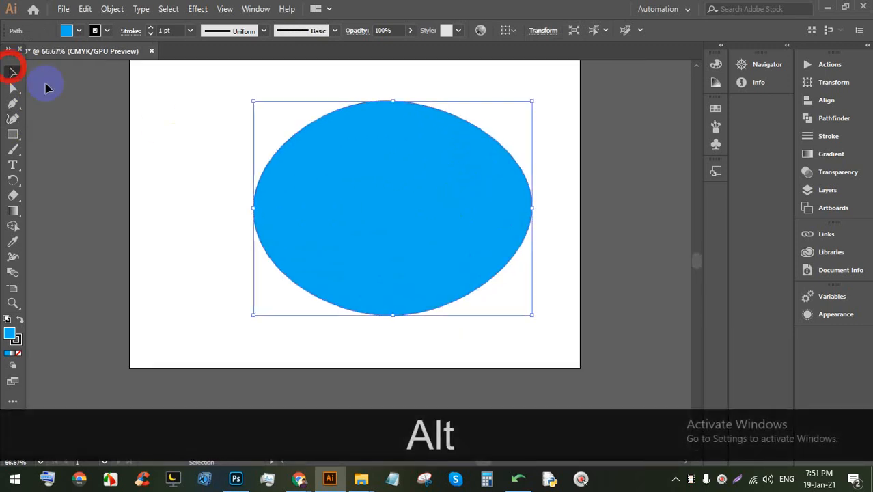
left_click_drag(392, 218, 386, 166)
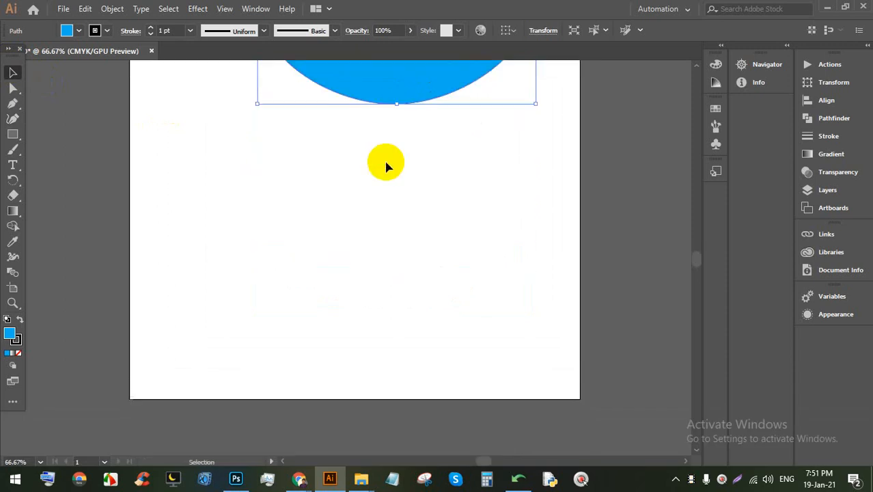
Step: Trace a closed wide hook-shaped band curving from upper left around to the right
left_click(145, 126)
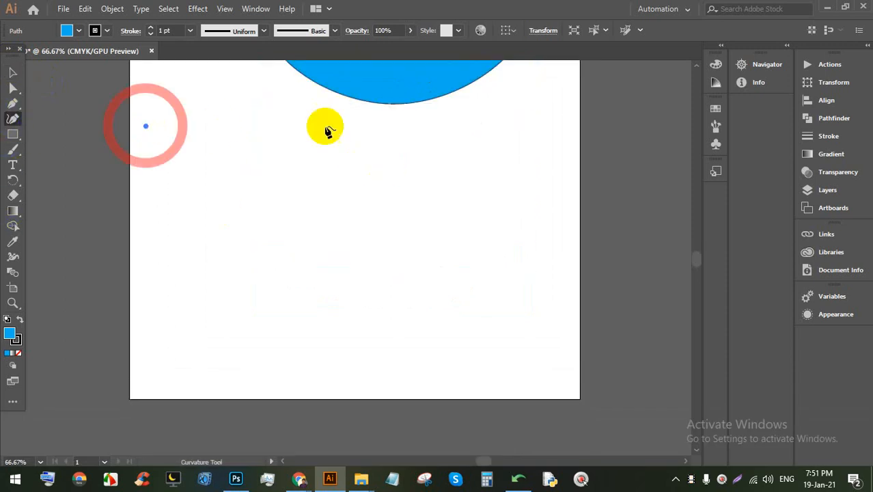
left_click(365, 125)
left_click(512, 188)
left_click(519, 357)
left_click(321, 372)
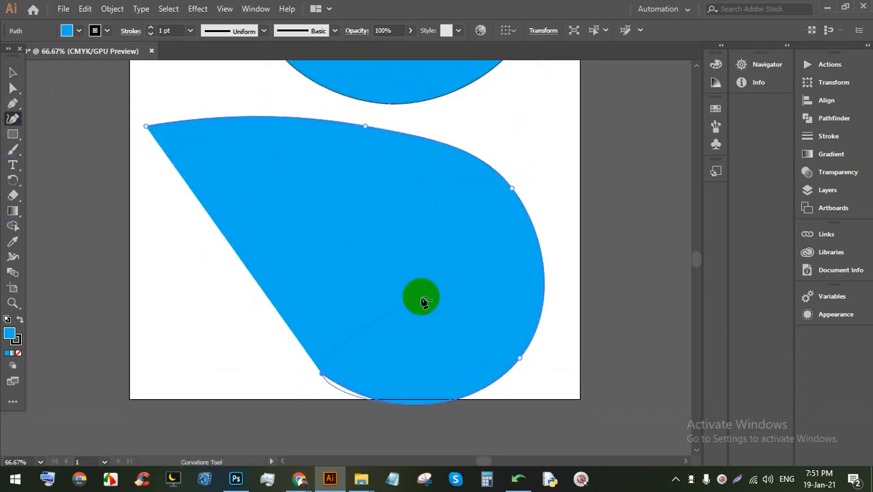
left_click(439, 280)
left_click(428, 205)
left_click(336, 209)
left_click(203, 219)
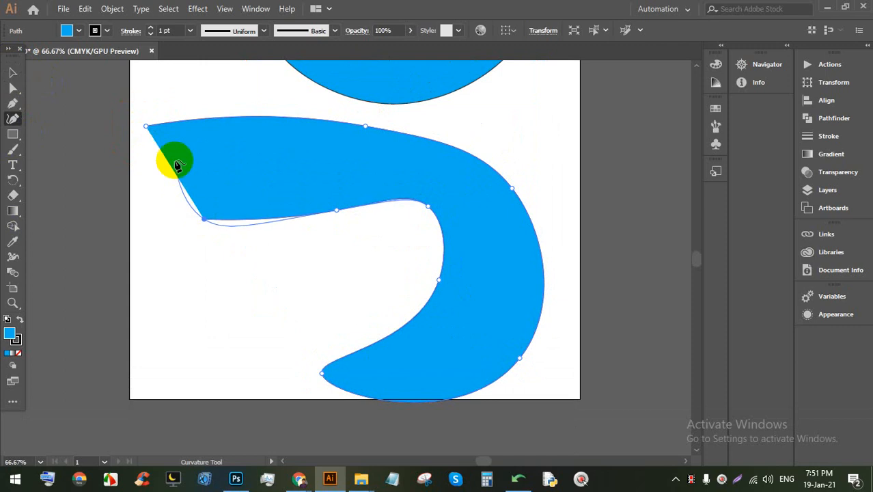
left_click(145, 128)
Step: Draw a rounded closed blob nestled inside the hook's curve, then deselect everything
scroll(424, 205, "down", 1)
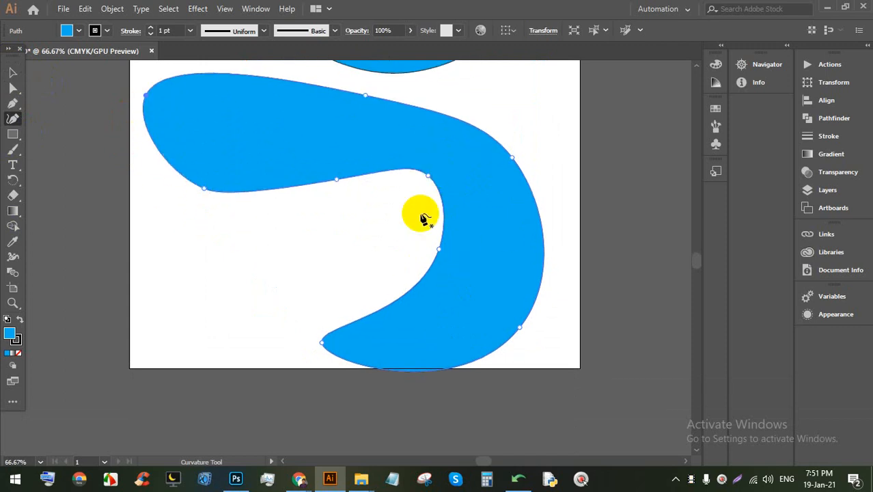
left_click(398, 187)
left_click(327, 200)
left_click(186, 215)
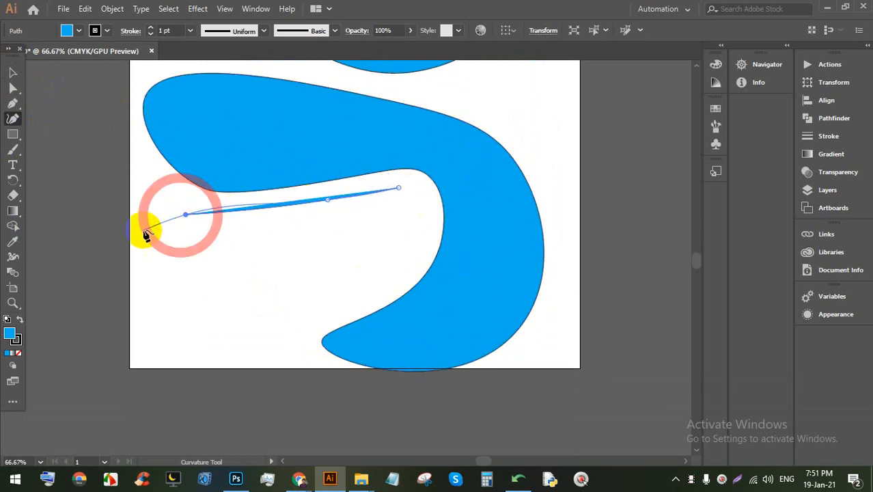
left_click(138, 258)
left_click(164, 334)
left_click(209, 357)
left_click(244, 362)
left_click(303, 329)
left_click(337, 307)
left_click(394, 275)
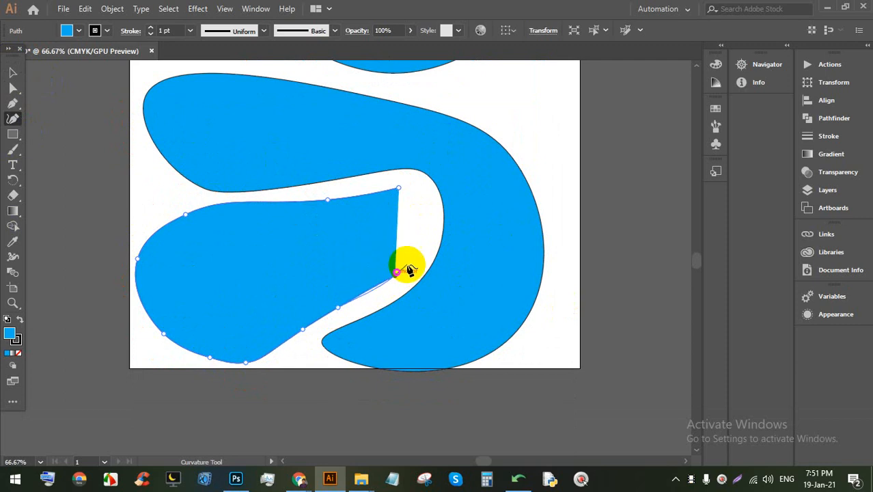
left_click(424, 243)
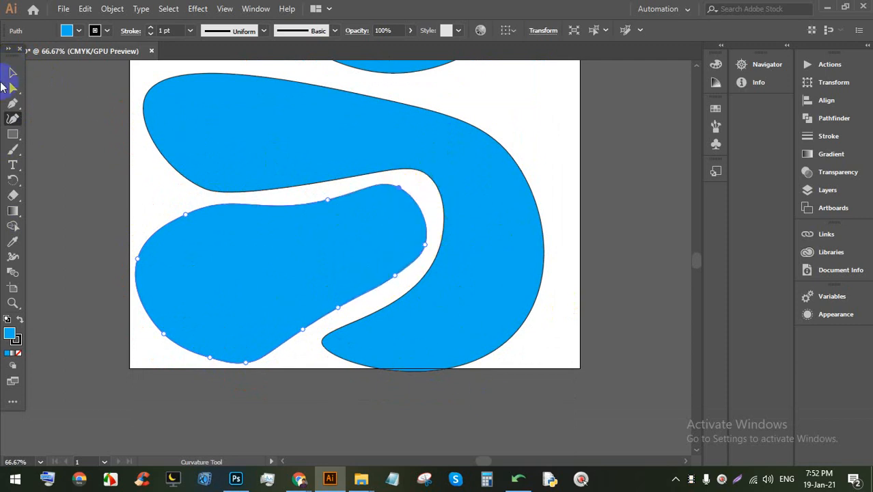
left_click(12, 72)
left_click(523, 273)
left_click(606, 331)
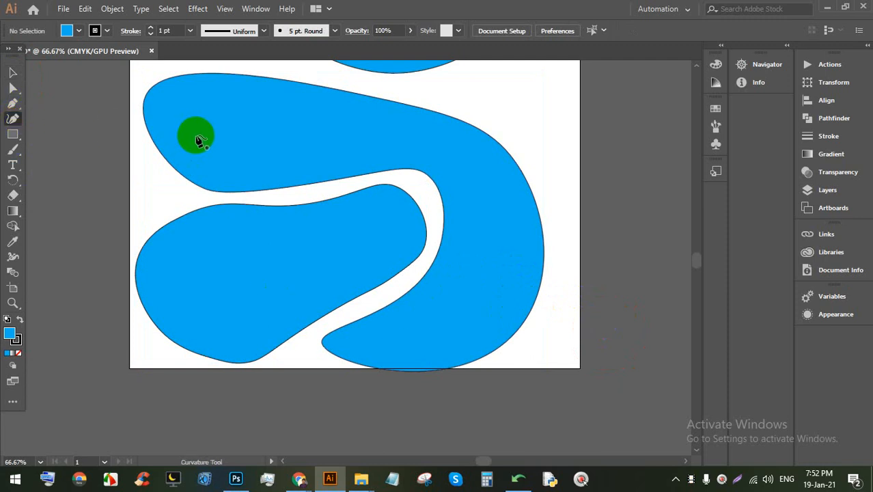
Step: Trace an inner path following the hook's curve with the Curvature tool
left_click(166, 123)
left_click(181, 99)
left_click(234, 99)
left_click(262, 102)
left_click(305, 113)
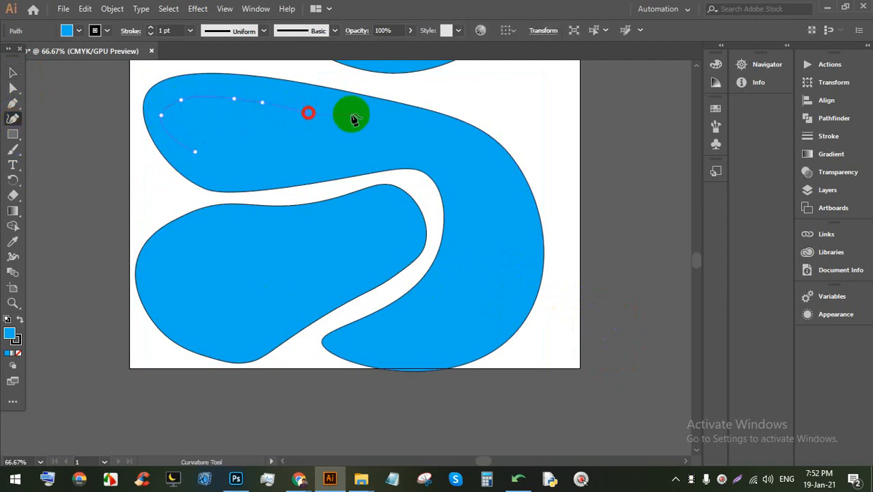
left_click(394, 118)
left_click(477, 155)
left_click(500, 201)
left_click(530, 293)
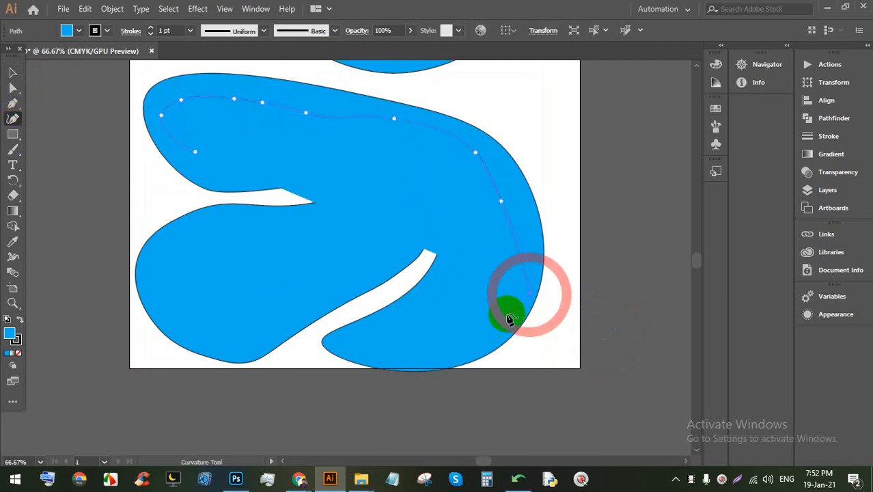
left_click(486, 336)
left_click(364, 352)
left_click(423, 321)
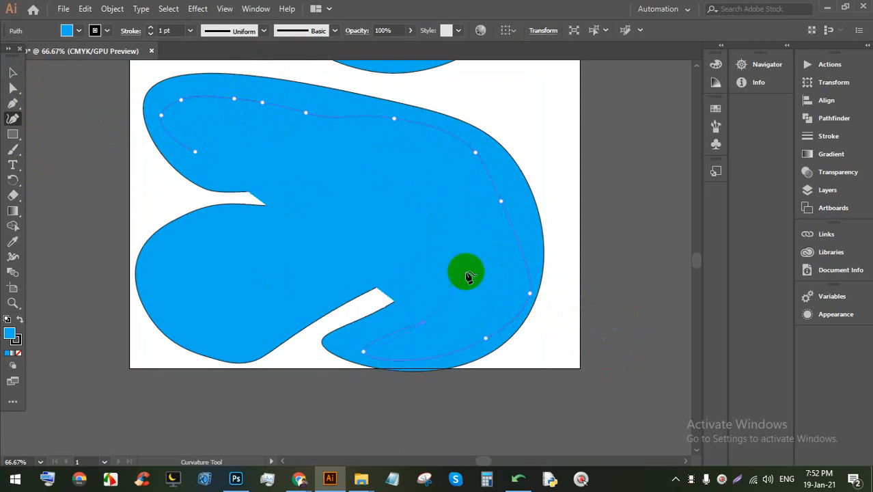
left_click(472, 255)
left_click(471, 216)
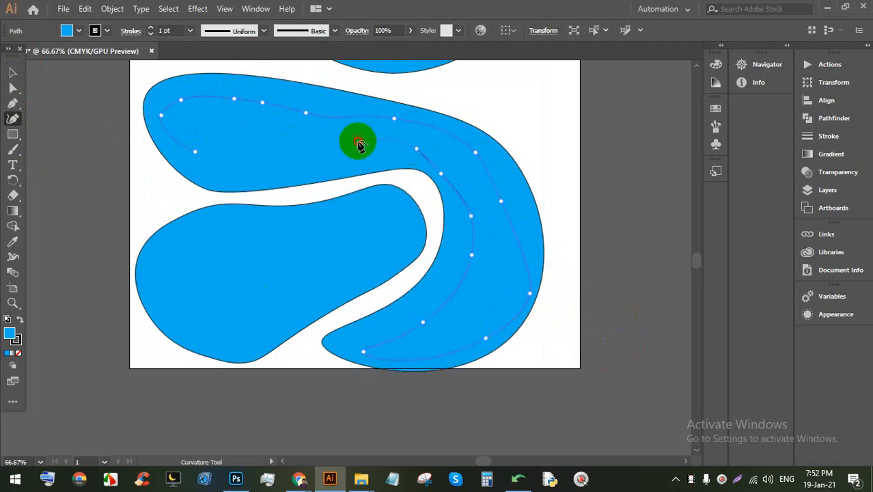
left_click(310, 149)
left_click(251, 153)
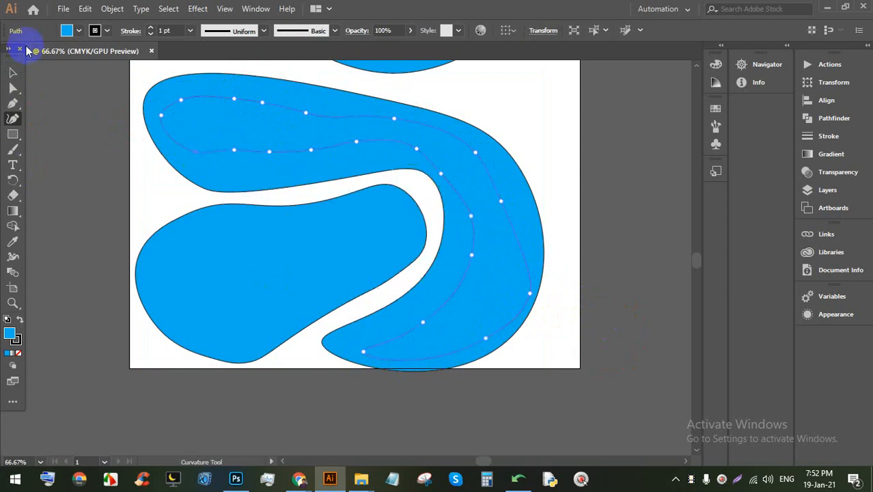
Step: Fill the inner shape with dark blue and undo the two stray anchor points
left_click(76, 33)
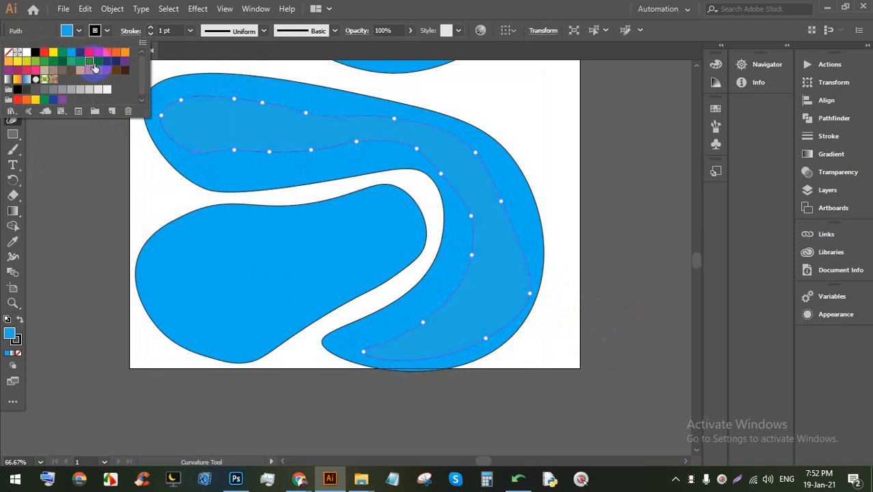
left_click(96, 65)
left_click(549, 124)
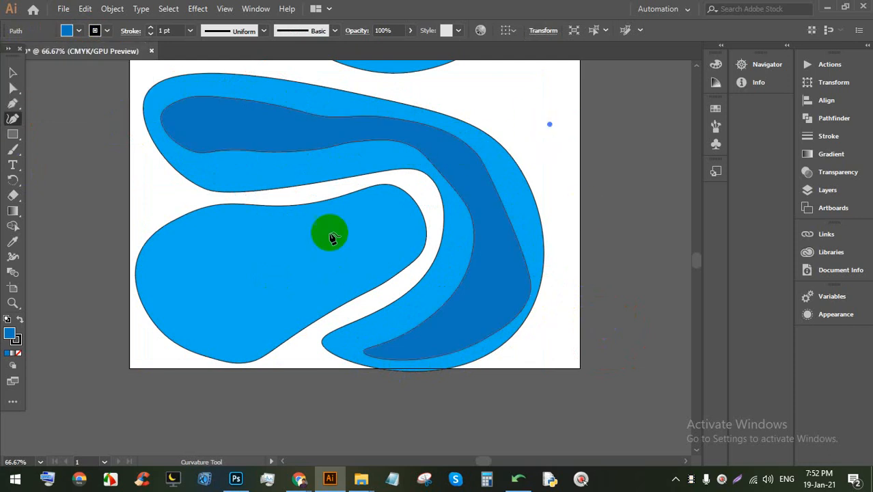
left_click(652, 285)
left_click(383, 255)
key("ctrl+z")
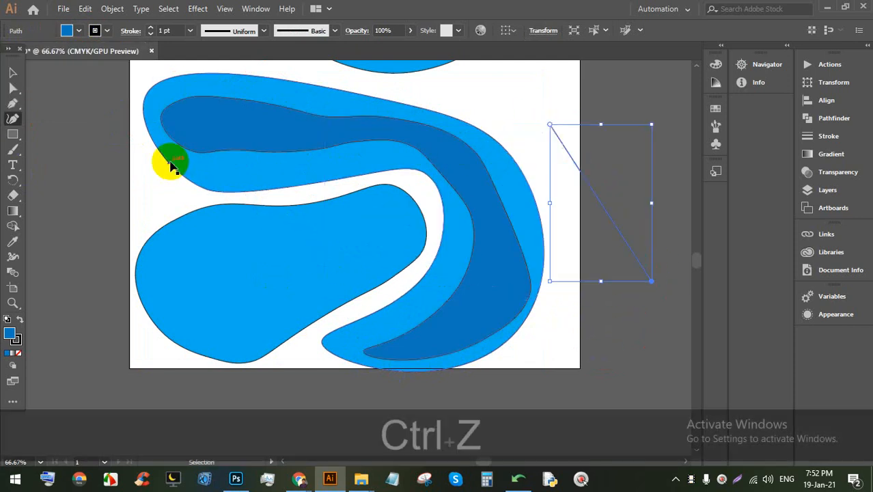
key("ctrl+z")
key("ctrl+z")
left_click(14, 70)
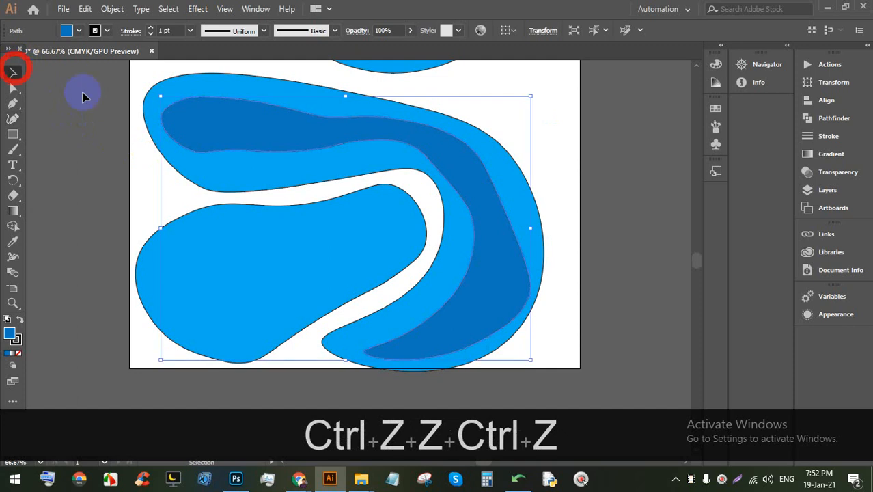
Step: Marquee-select all the blue hook artwork and delete it
left_click(581, 216)
left_click(242, 185)
scroll(396, 249, "down", 2)
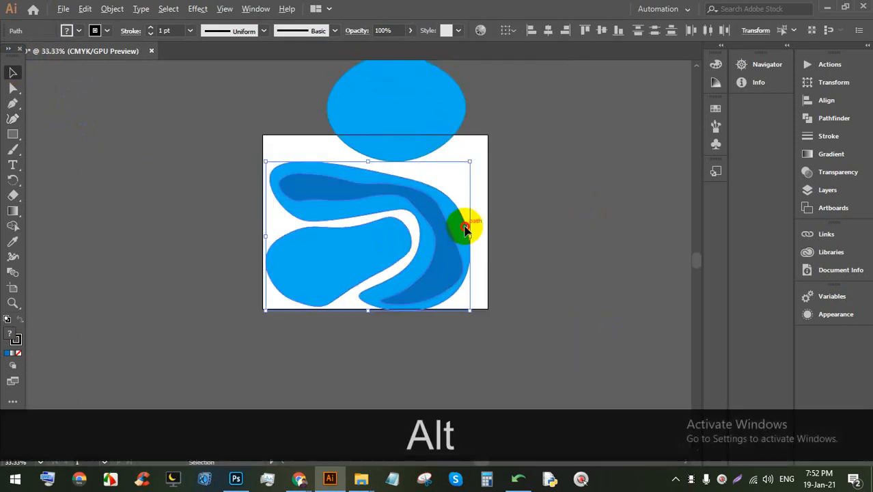
left_click_drag(477, 226, 255, 120)
key("BackSpace")
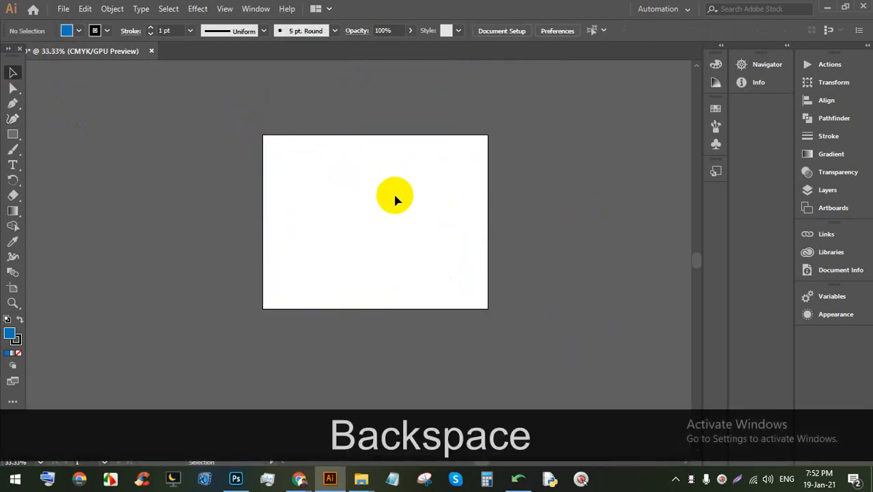
scroll(394, 199, "up", 2)
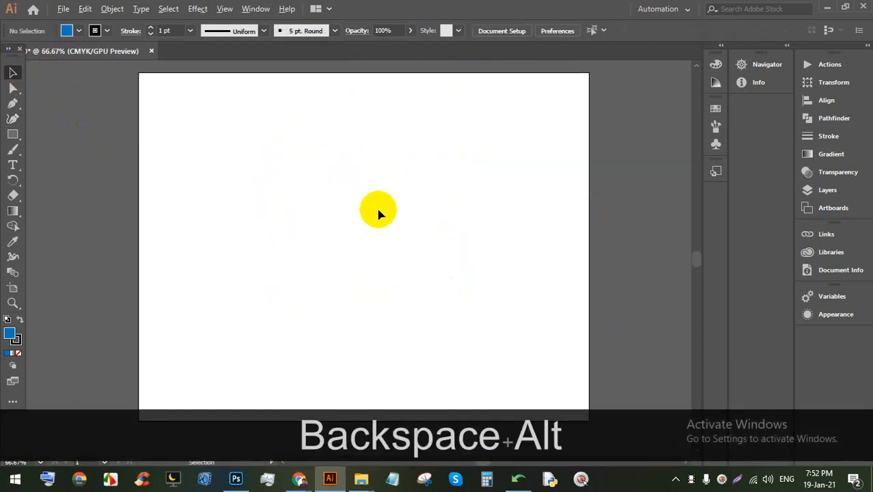
Step: Draw ten overlapping blue practice rectangles, then marquee-select and delete them all
left_click(13, 136)
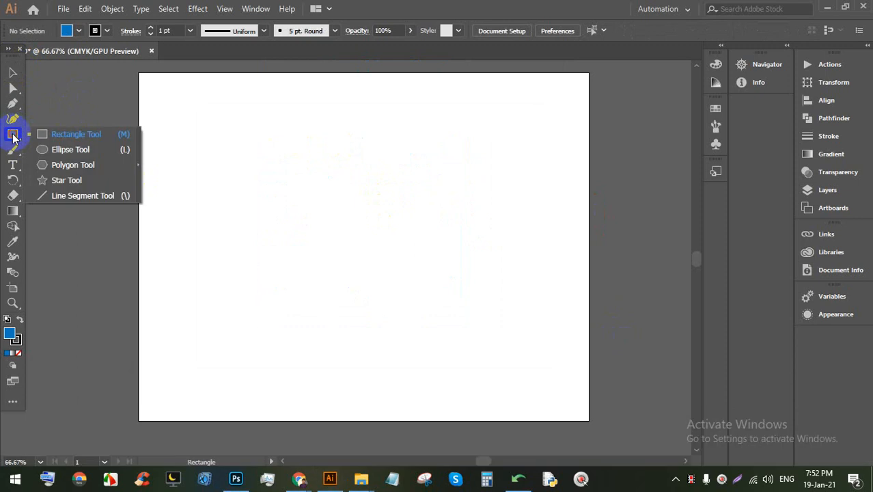
left_click(93, 140)
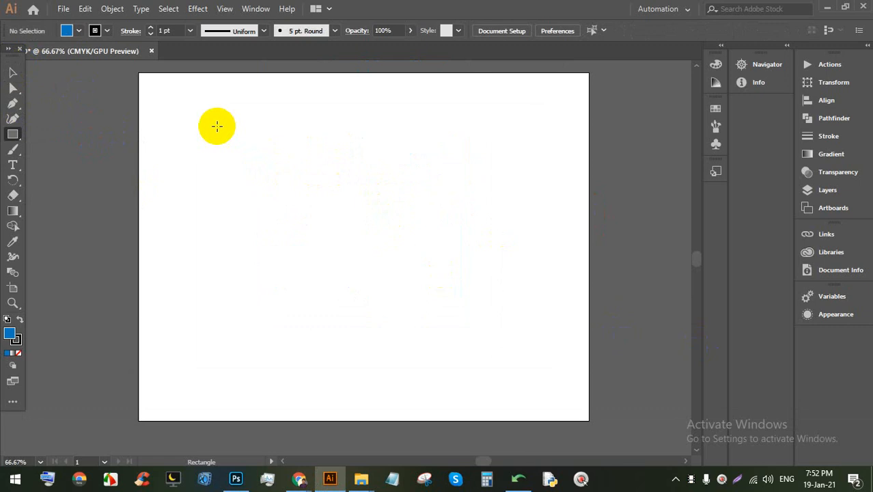
left_click_drag(206, 120, 305, 224)
left_click_drag(324, 144, 386, 239)
left_click_drag(390, 129, 499, 291)
left_click_drag(499, 115, 567, 254)
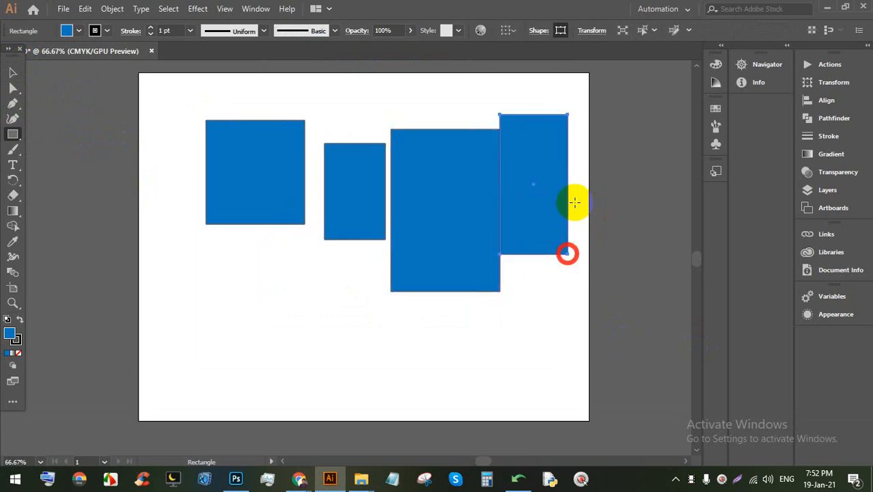
left_click_drag(583, 143, 639, 291)
left_click_drag(191, 335, 402, 410)
left_click_drag(191, 272, 360, 352)
left_click_drag(178, 238, 380, 347)
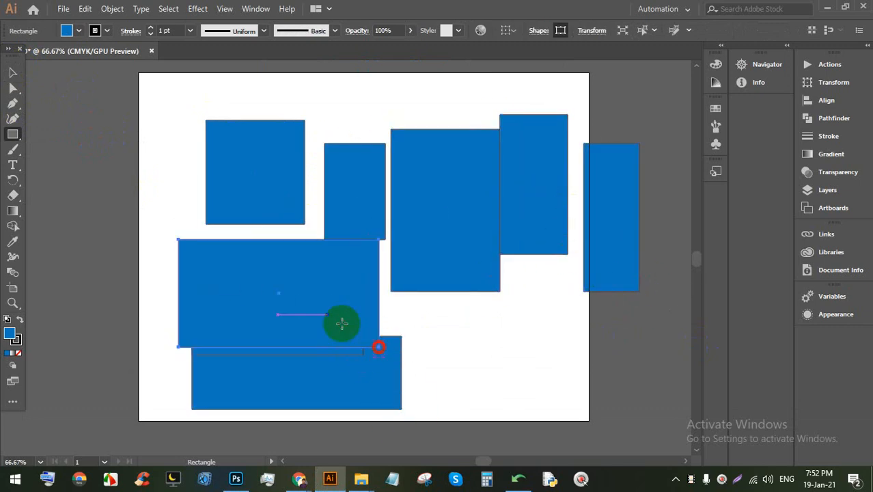
left_click_drag(161, 213, 441, 336)
left_click_drag(191, 140, 380, 254)
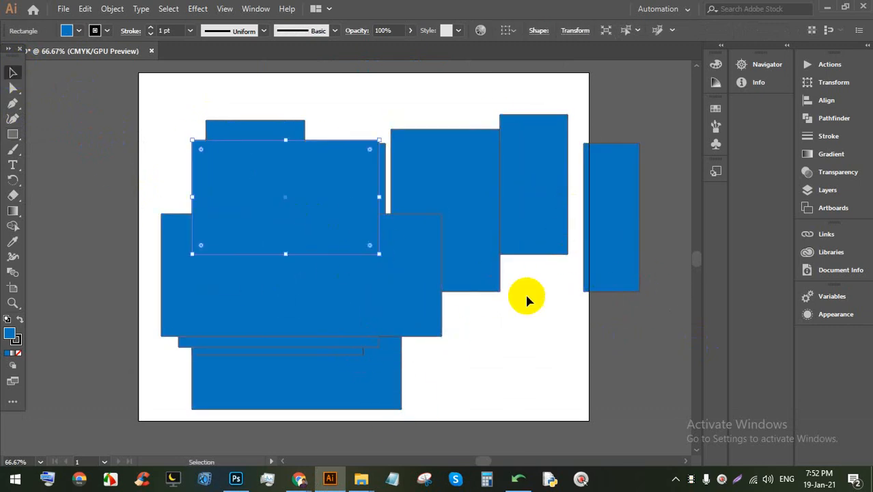
left_click_drag(625, 392, 221, 157)
key("BackSpace")
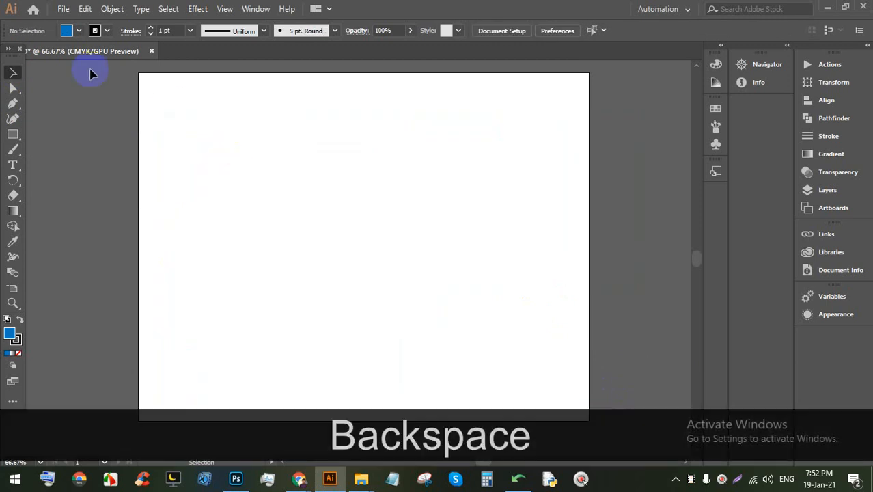
Step: Set the fill to pink and draw seven pink squares of varying sizes
left_click(76, 31)
left_click(396, 2)
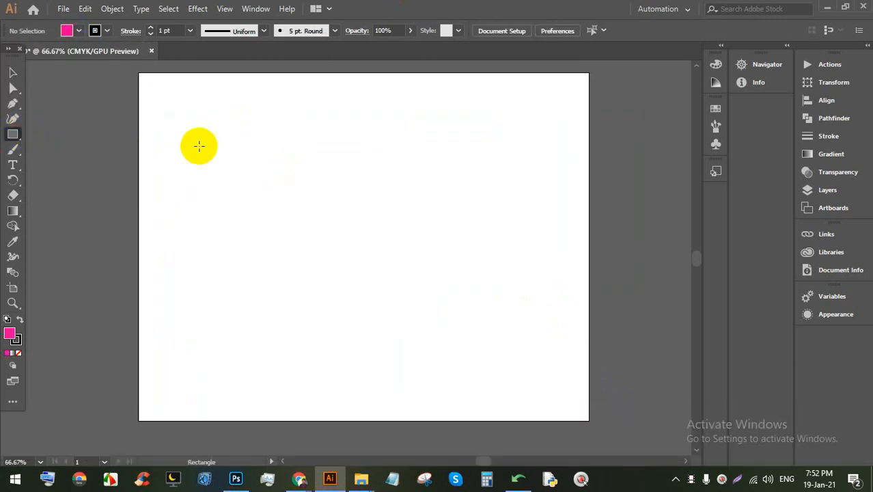
left_click_drag(198, 146, 348, 295)
left_click_drag(388, 169, 472, 321)
mouse_move(409, 92)
left_mouse_down()
mouse_move(497, 160)
mouse_move(456, 130)
mouse_move(467, 150)
left_mouse_up()
mouse_move(229, 83)
left_mouse_down()
mouse_move(306, 121)
mouse_move(301, 126)
left_mouse_up()
left_click_drag(312, 92, 350, 131)
mouse_move(348, 244)
left_mouse_down()
mouse_move(361, 269)
mouse_move(405, 301)
left_mouse_up()
left_click_drag(230, 350, 288, 408)
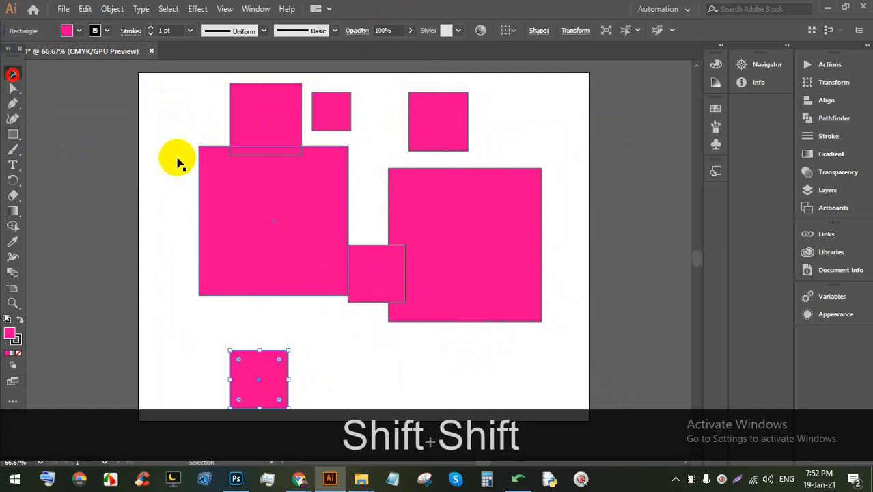
Step: Deselect, then marquee-select all seven squares and delete them
left_click(503, 352)
left_click_drag(539, 402, 198, 129)
key("BackSpace")
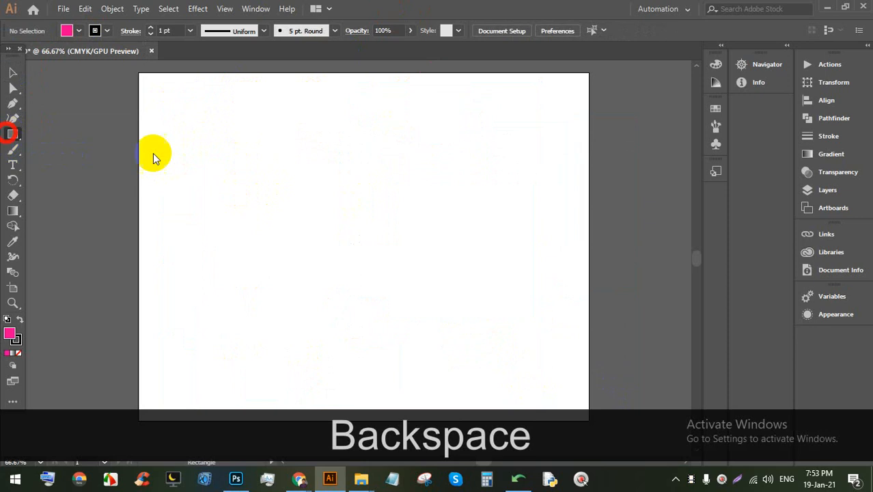
Step: Draw a large pink square outward from its centre using Alt+Shift
key("alt")
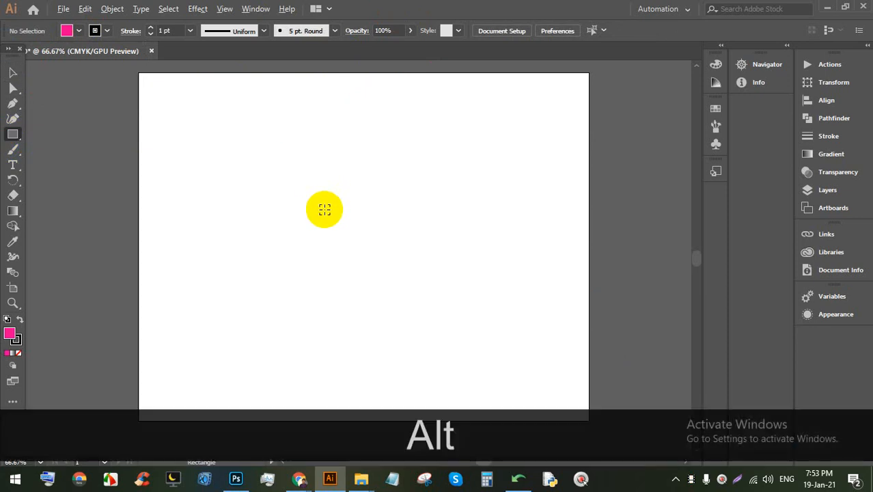
key("shift")
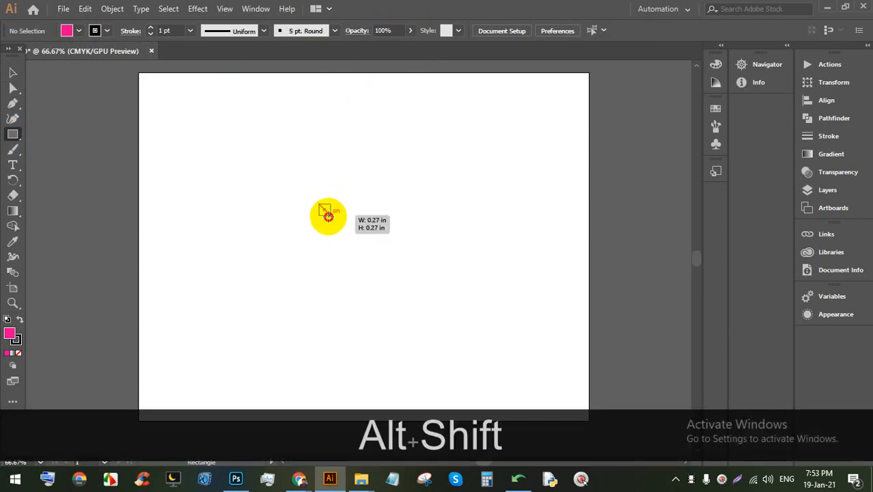
mouse_move(328, 216)
left_mouse_down()
mouse_move(429, 296)
mouse_move(345, 215)
mouse_move(417, 275)
mouse_move(435, 271)
mouse_move(407, 249)
mouse_move(383, 236)
mouse_move(386, 253)
mouse_move(463, 322)
mouse_move(376, 259)
mouse_move(485, 330)
mouse_move(430, 271)
mouse_move(388, 243)
mouse_move(410, 284)
mouse_move(358, 247)
mouse_move(468, 304)
mouse_move(566, 267)
mouse_move(561, 173)
mouse_move(296, 88)
mouse_move(463, 244)
mouse_move(352, 250)
mouse_move(402, 291)
mouse_move(406, 269)
mouse_move(409, 280)
mouse_move(394, 257)
mouse_move(407, 276)
mouse_move(402, 248)
mouse_move(486, 290)
left_mouse_up()
key("alt")
key("alt")
key("shift")
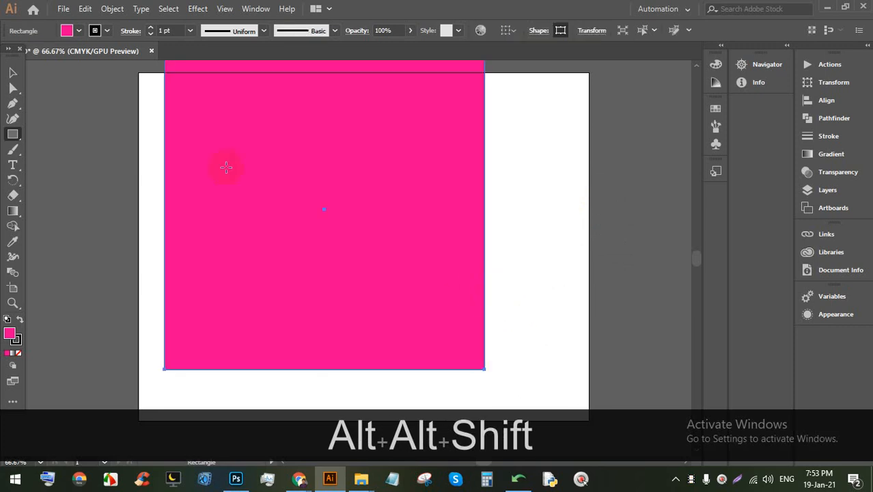
Step: Delete the pink square to leave the artboard blank
left_click(577, 162)
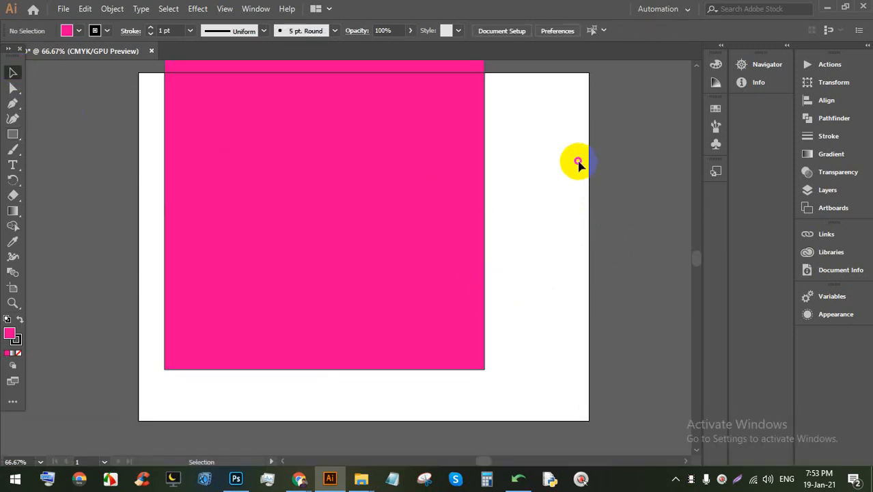
key("BackSpace")
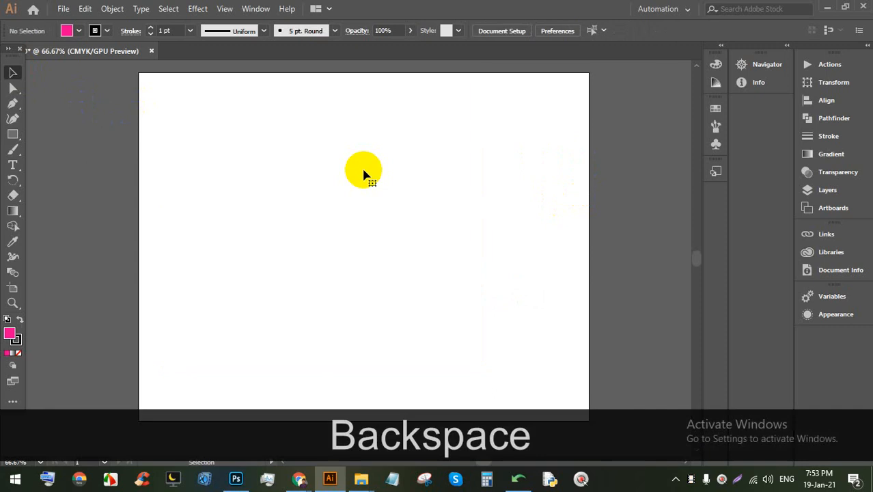
left_click(10, 140)
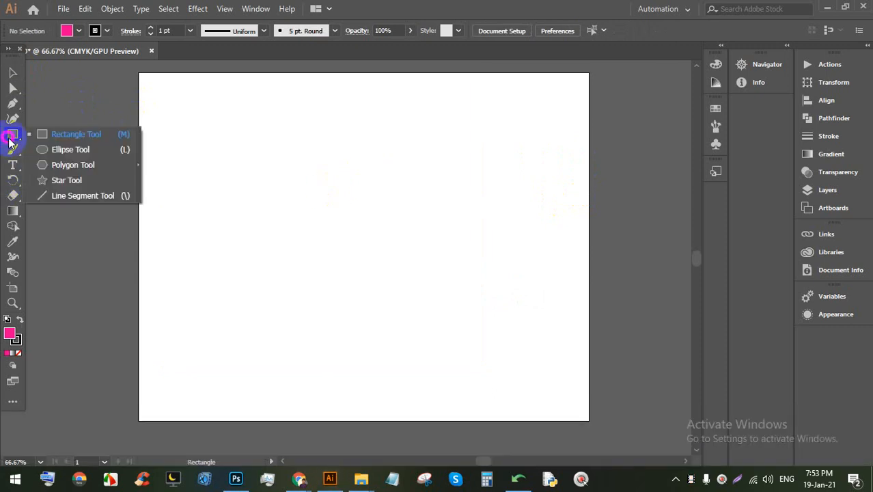
Step: Draw seven pink circles and ellipses across the artboard with the Ellipse tool
left_click(79, 156)
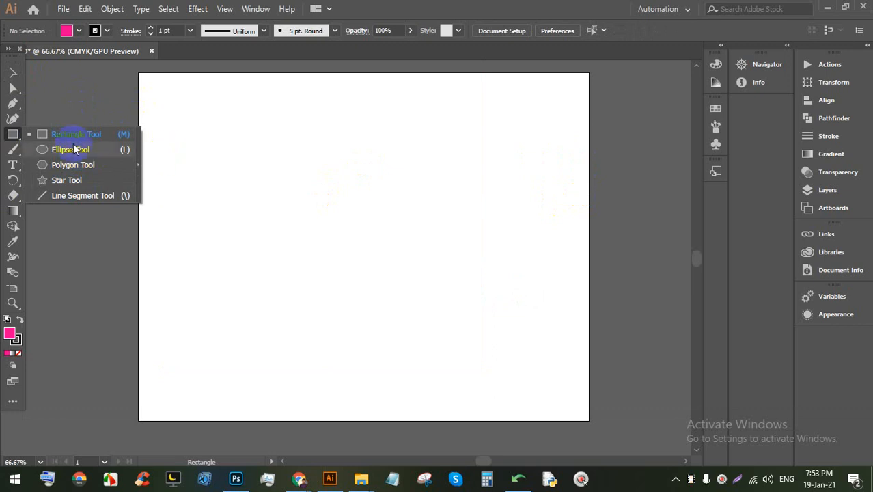
left_click_drag(226, 126, 339, 245)
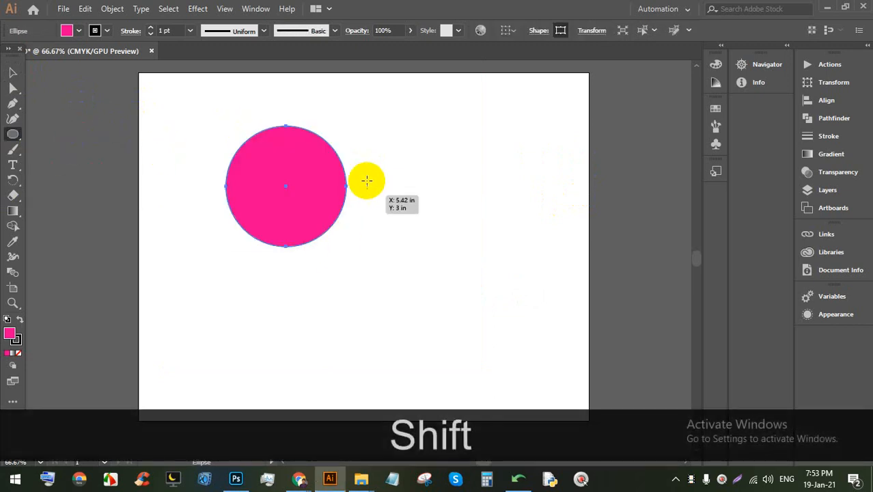
left_click_drag(369, 140, 444, 283)
left_click_drag(207, 269, 346, 378)
left_click_drag(381, 310, 535, 359)
left_click_drag(540, 283, 610, 353)
left_click_drag(540, 152, 341, 110)
left_click_drag(235, 198, 352, 270)
Step: Delete all the ellipses and draw a small pink hexagon with the Polygon tool
left_click(11, 73)
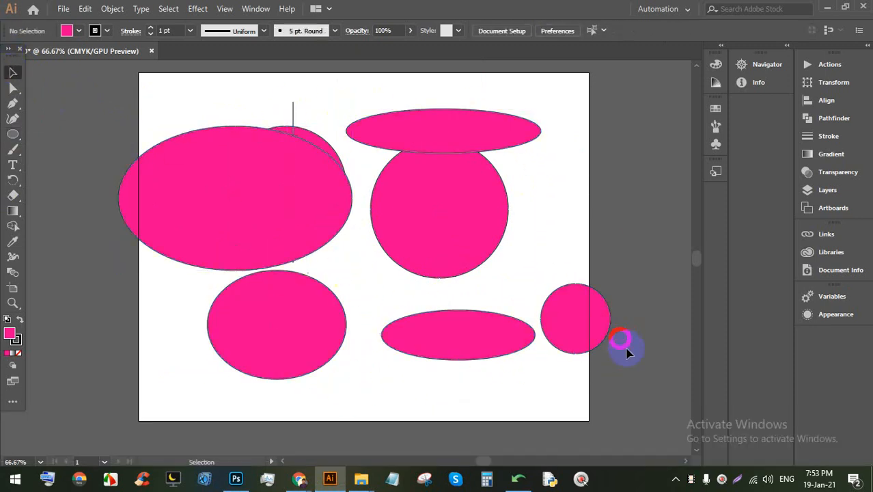
left_click_drag(618, 345, 213, 158)
key("BackSpace")
left_click_drag(322, 169, 372, 75)
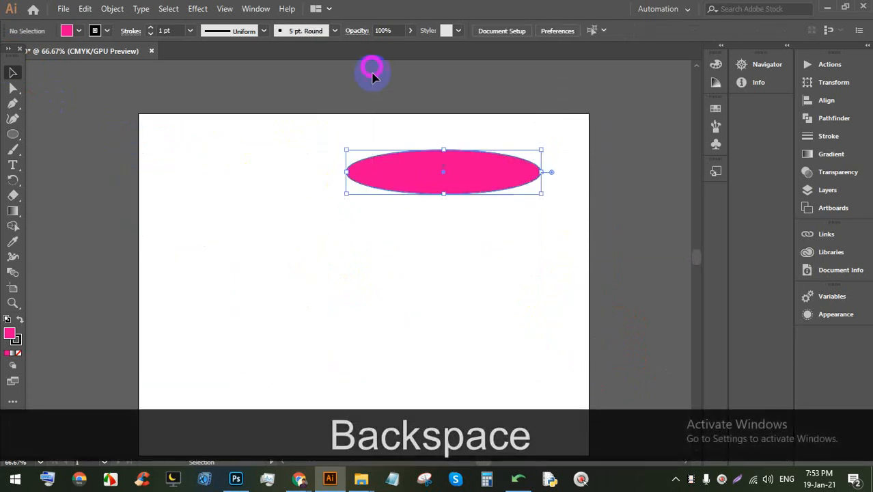
key("BackSpace")
left_click_drag(13, 134, 75, 165)
left_click_drag(262, 198, 303, 251)
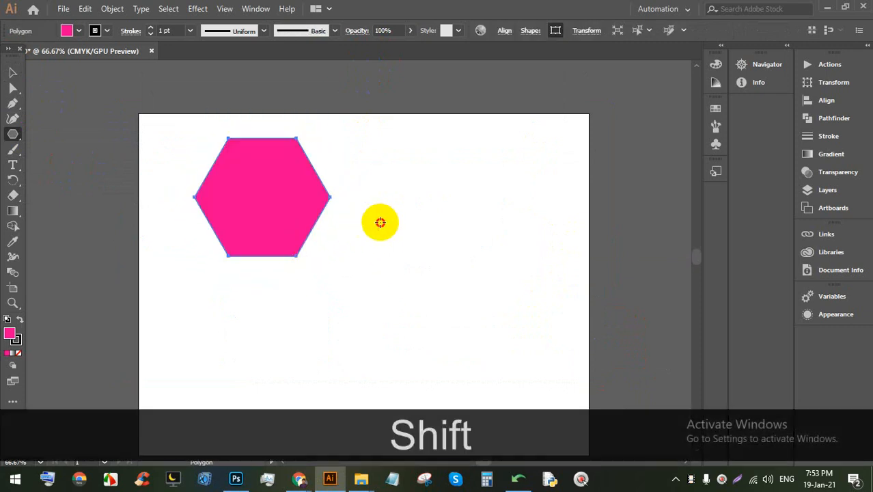
Step: Create a 15-sided polygon and an 8-sided polygon through the Polygon dialog
left_click(380, 222)
key("Up")
key("Up")
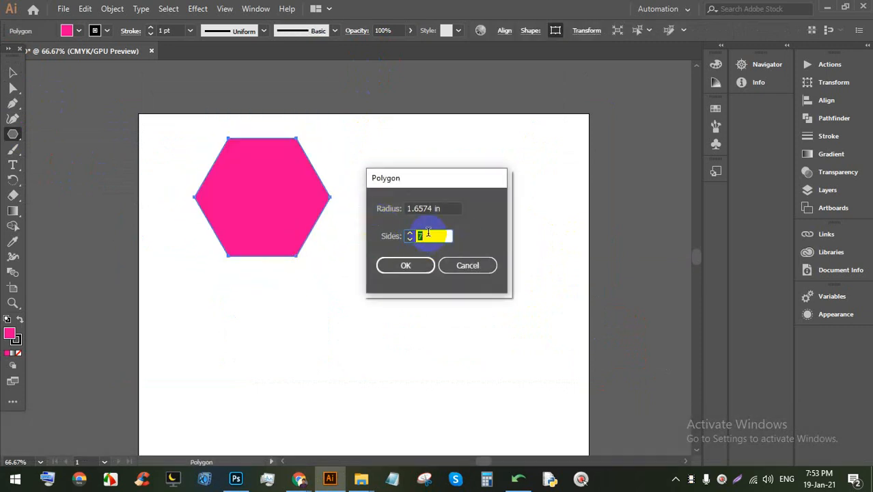
key("Return")
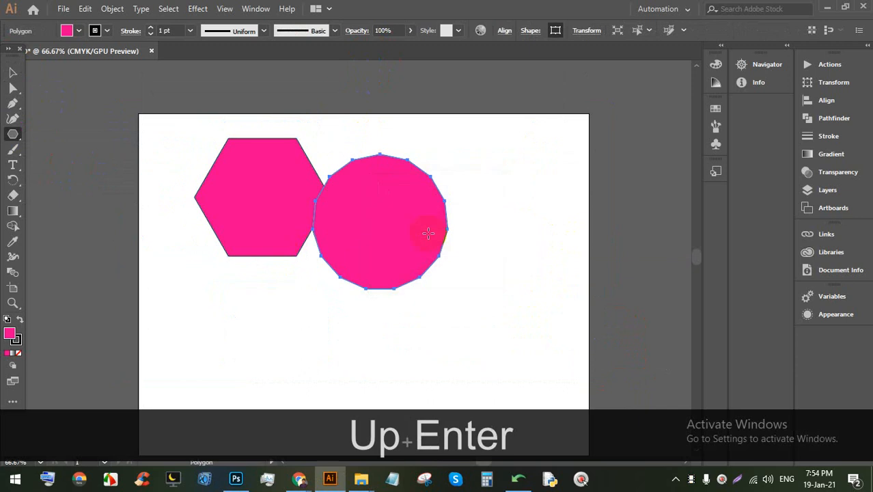
left_click(434, 275)
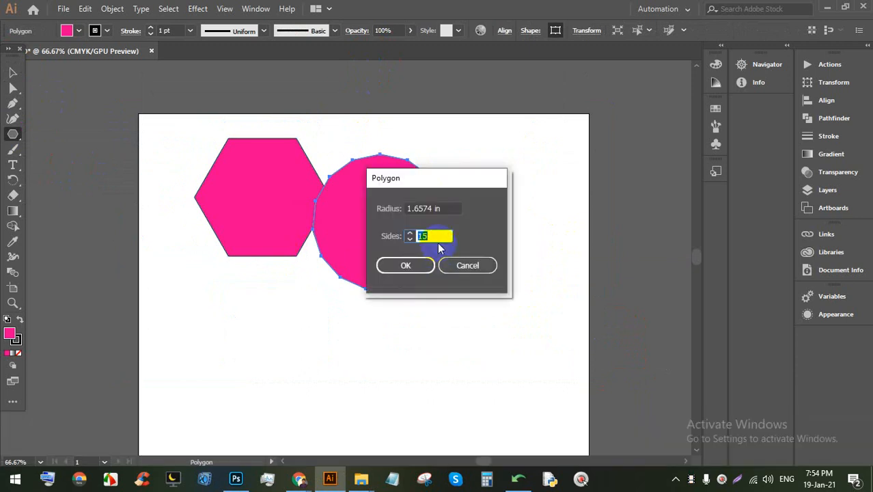
type("6")
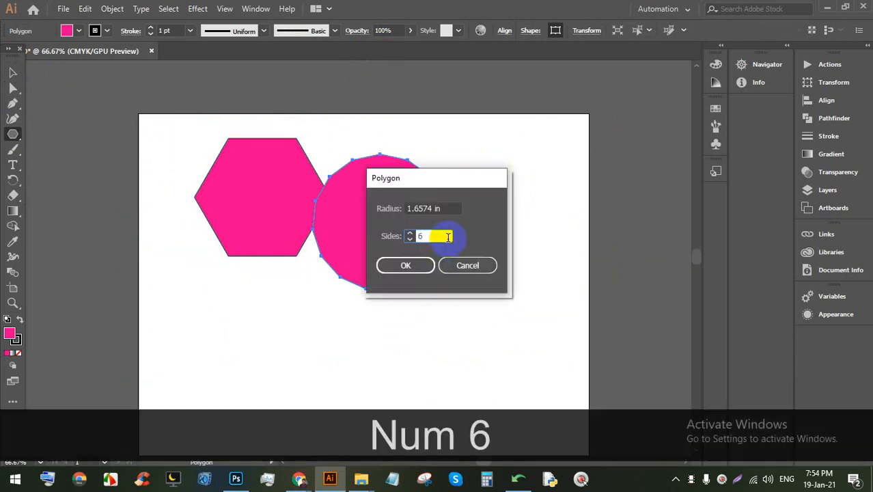
key("BackSpace")
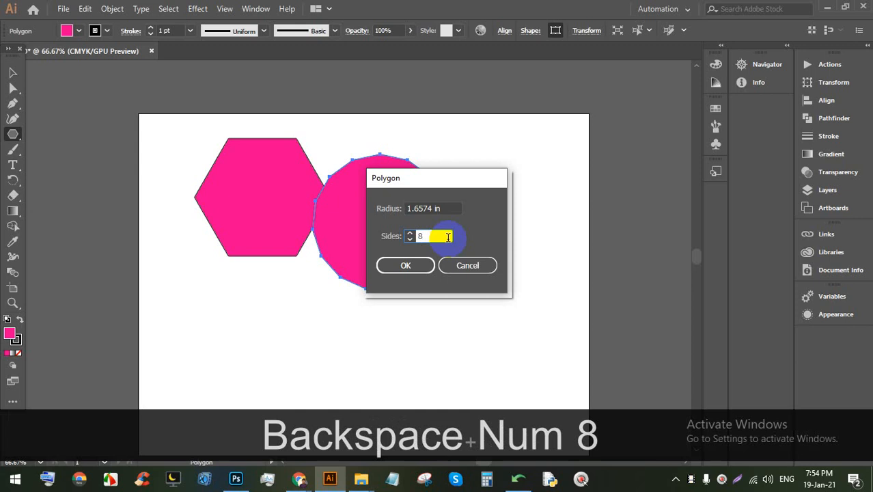
key("Return")
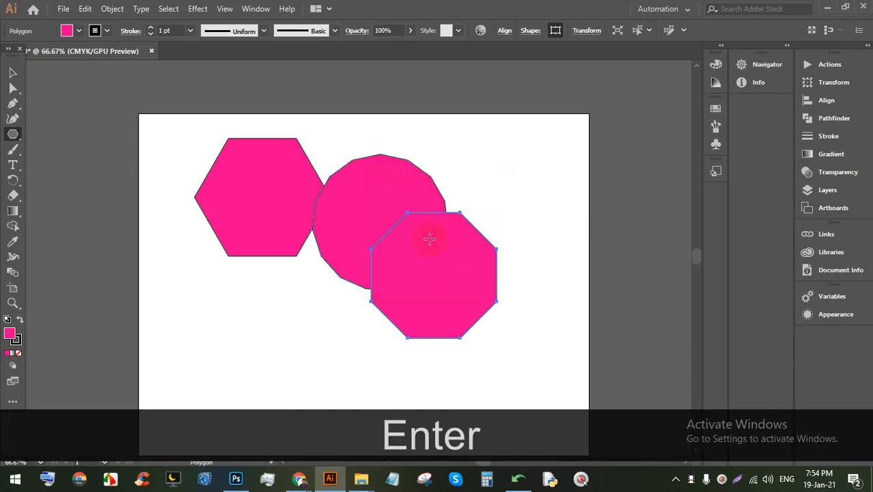
Step: Select all three polygons and delete them
left_click(12, 72)
left_click_drag(207, 125, 469, 302)
key("BackSpace")
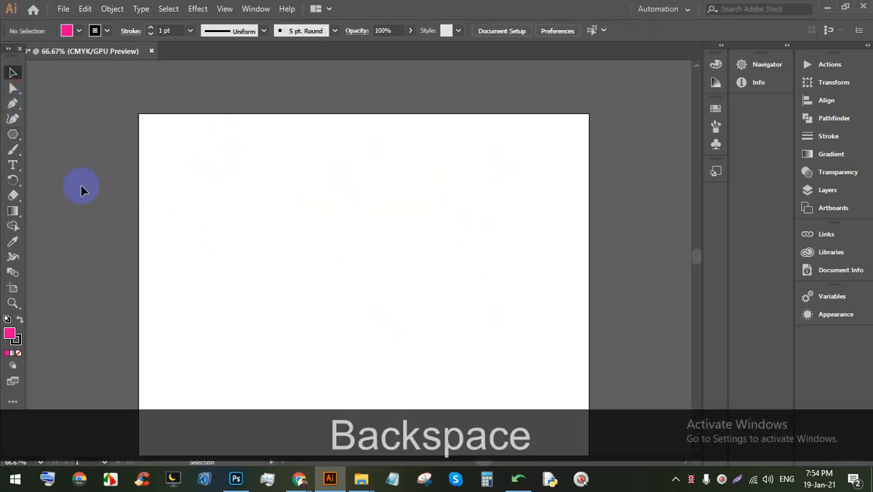
Step: Draw a tilted pink octagon, changing its side count with the arrow keys while dragging
left_click(12, 134)
left_click_drag(310, 230, 333, 273)
key("Up")
key("Up")
key("Up")
key("Up")
key("Up")
key("Up")
key("Up")
key("Down")
key("Down")
key("Down")
key("Down")
key("Down")
key("Down")
key("Down")
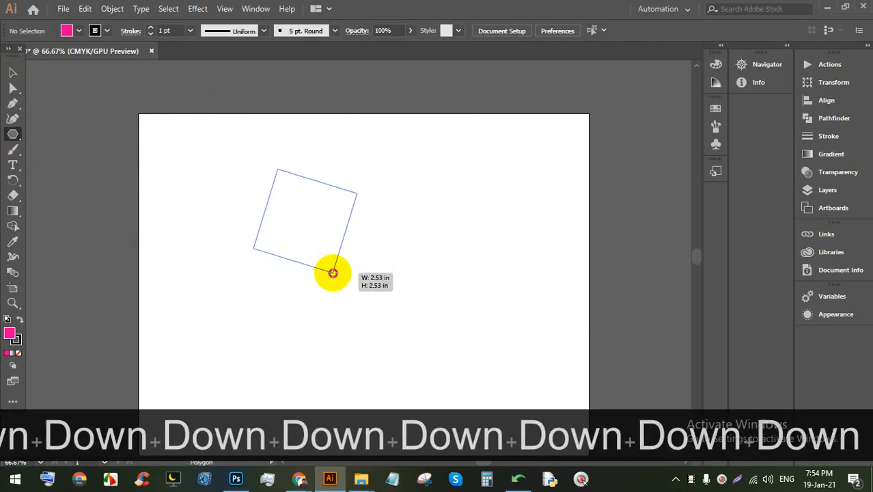
key("Up")
left_click_drag(333, 273, 333, 273)
key("Up")
key("Up")
key("Up")
key("Up")
key("Up")
key("Down")
key("Down")
key("Down")
key("Down")
key("Down")
key("Up")
key("Up")
key("Down")
key("Down")
key("Down")
key("Up")
key("Up")
key("Up")
key("Up")
scroll(377, 282, "up", 1)
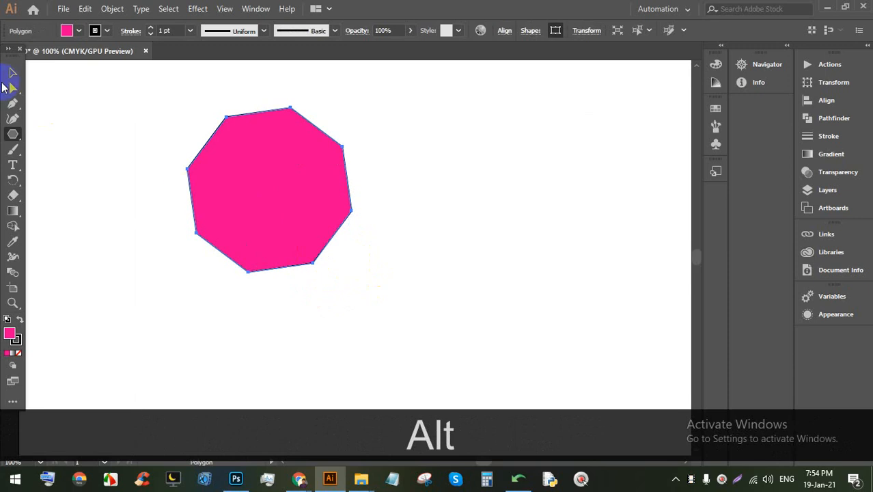
Step: Move the octagon to the artboard's upper left
left_click(13, 72)
left_click_drag(289, 193, 169, 172)
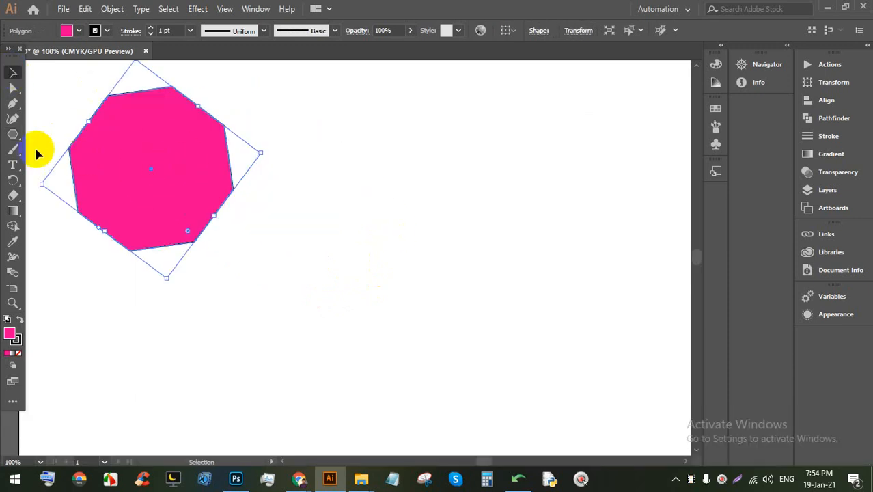
left_click_drag(15, 135, 77, 178)
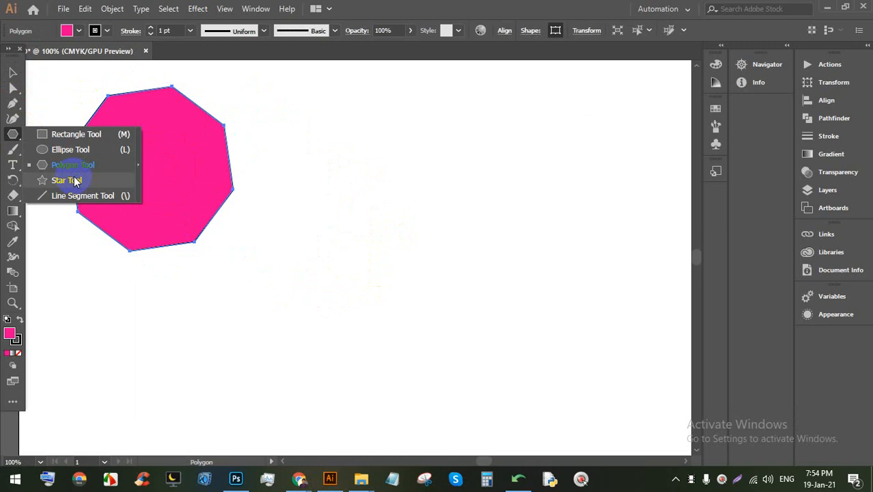
Step: Draw a pink star, adjusting its number of points with the arrow keys
left_click_drag(75, 181, 73, 180)
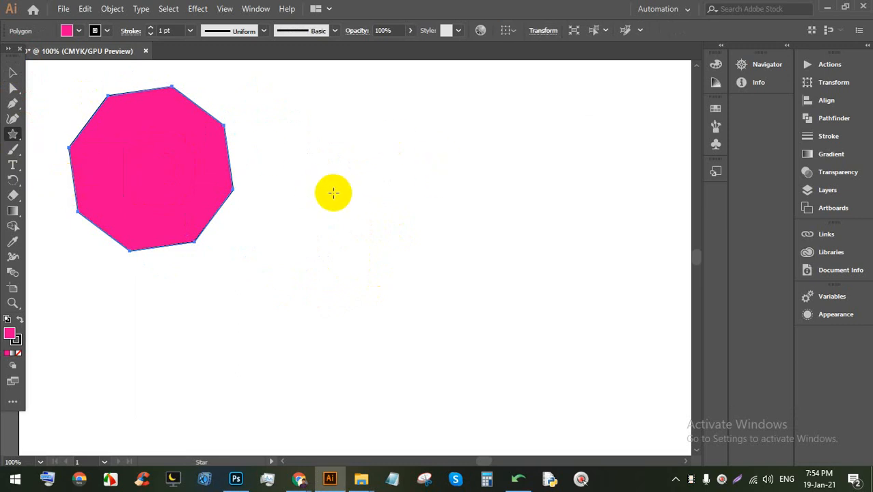
left_click_drag(332, 193, 360, 300)
key("Up")
key("Up")
key("Up")
key("Up")
key("Up")
key("Up")
key("Up")
key("Down")
key("Down")
key("Down")
key("Down")
key("Up")
key("Up")
key("Up")
key("Up")
key("Up")
key("Up")
key("Up")
key("Up")
key("Up")
key("Up")
key("Up")
key("Up")
key("Up")
key("Up")
key("Up")
key("Up")
key("Up")
key("Up")
key("Up")
key("Up")
key("Up")
key("Down")
key("Down")
key("Down")
key("Down")
key("Down")
key("Down")
key("Down")
key("Down")
key("Down")
key("Down")
key("Down")
key("Down")
key("Down")
key("Down")
key("Down")
key("Down")
key("Down")
key("Down")
key("Down")
key("Down")
key("Down")
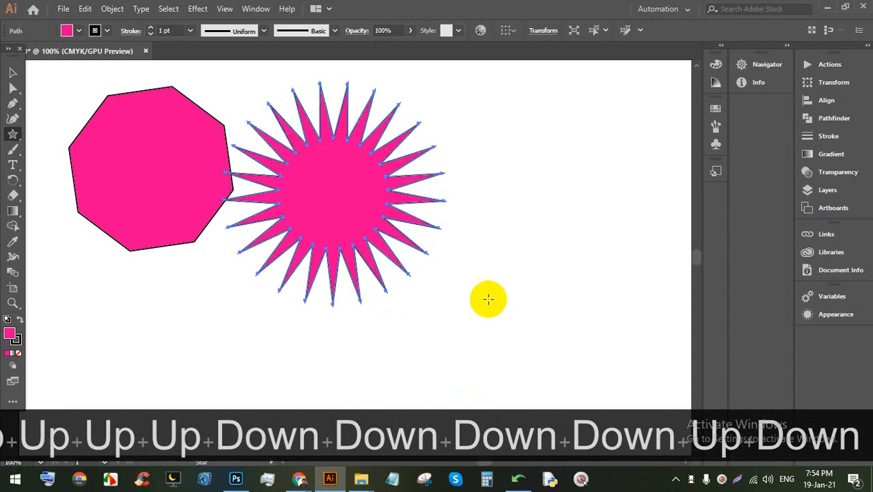
Step: Move the star down and to the right
left_click(14, 75)
left_click_drag(374, 218, 409, 246)
left_click(546, 239)
left_click_drag(551, 324, 220, 147)
left_click(584, 203)
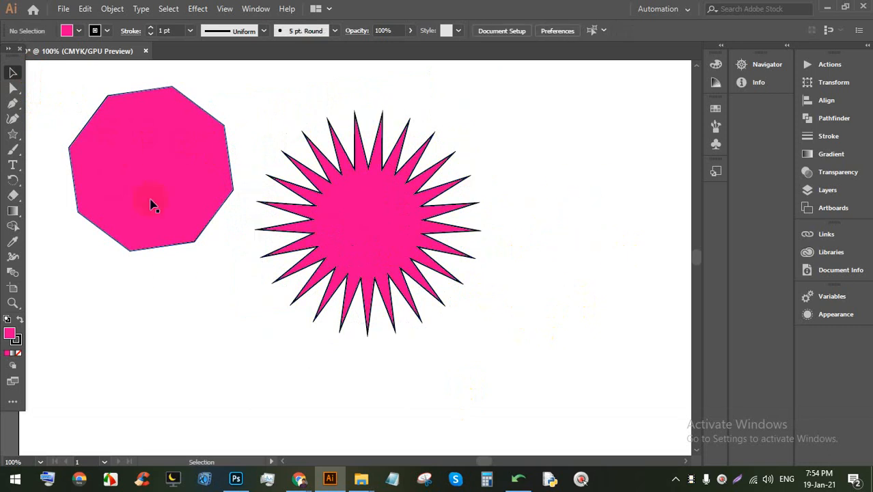
Step: Delete the pink octagon and shift the star to the left
left_click(160, 173)
key("BackSpace")
key("Return")
left_click_drag(371, 198, 289, 199)
left_click(77, 31)
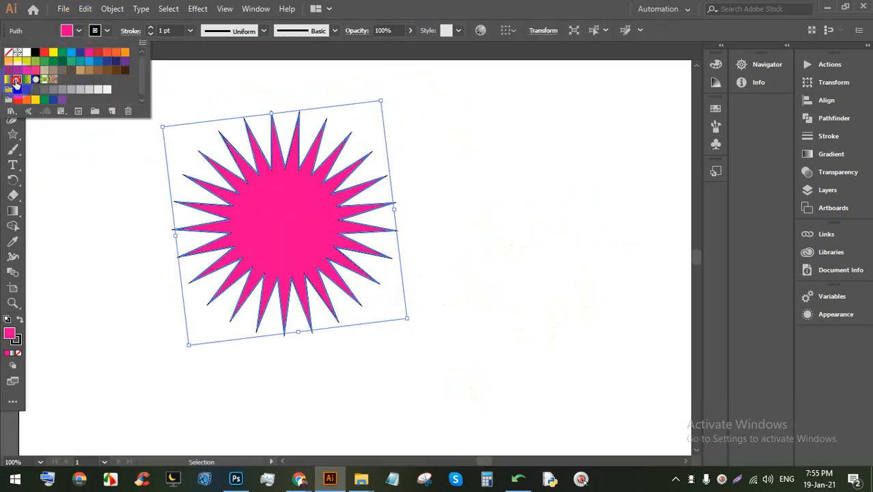
Step: Give the star an orange gradient fill with no stroke
left_click(18, 80)
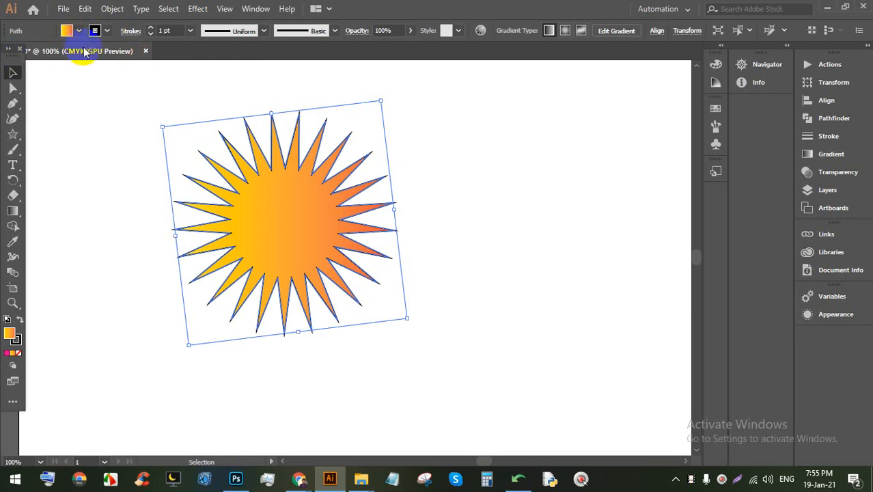
left_click(108, 31)
left_click(10, 53)
left_click(503, 178)
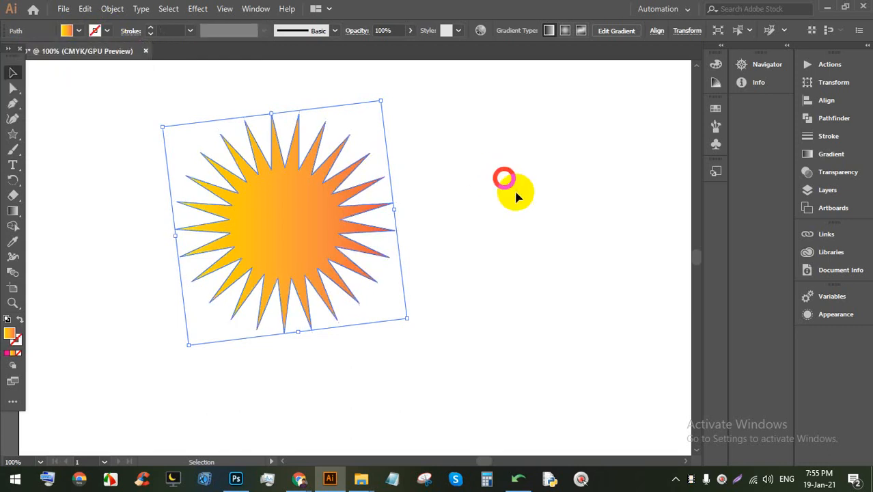
left_click(533, 245)
left_click_drag(328, 228, 321, 246)
Step: Delete the gradient star
scroll(468, 263, "down", 2, "alt")
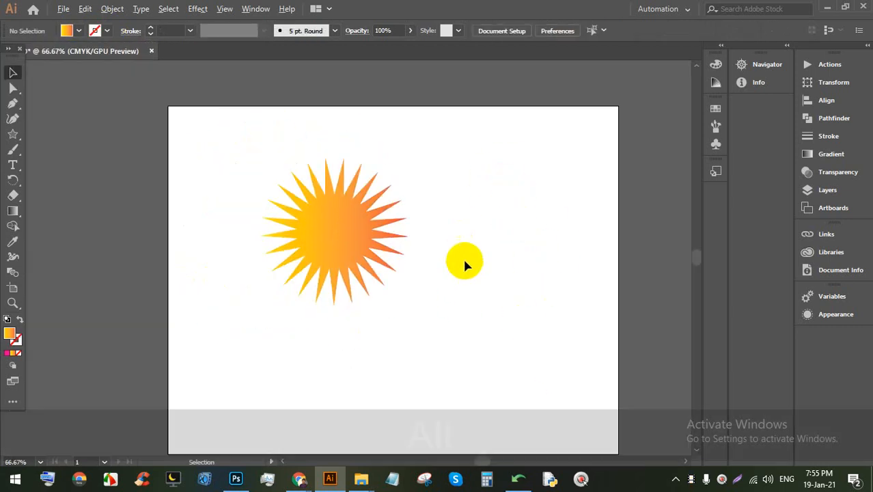
scroll(469, 309, "up", 2, "alt")
left_click(234, 179)
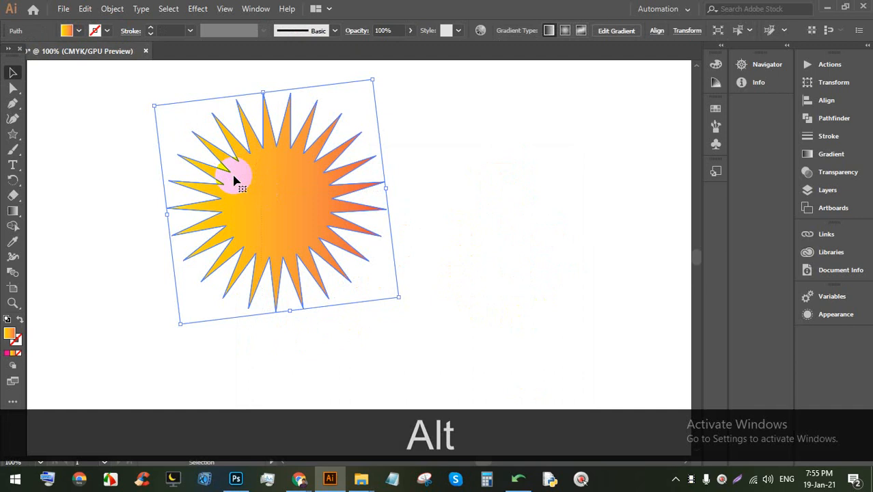
key("BackSpace")
Step: Draw three diagonal straight lines with the Line Segment tool
left_click_drag(13, 133, 69, 209)
left_click(73, 198)
left_click_drag(113, 263, 375, 118)
left_click_drag(279, 304, 549, 130)
left_click_drag(313, 139, 528, 311)
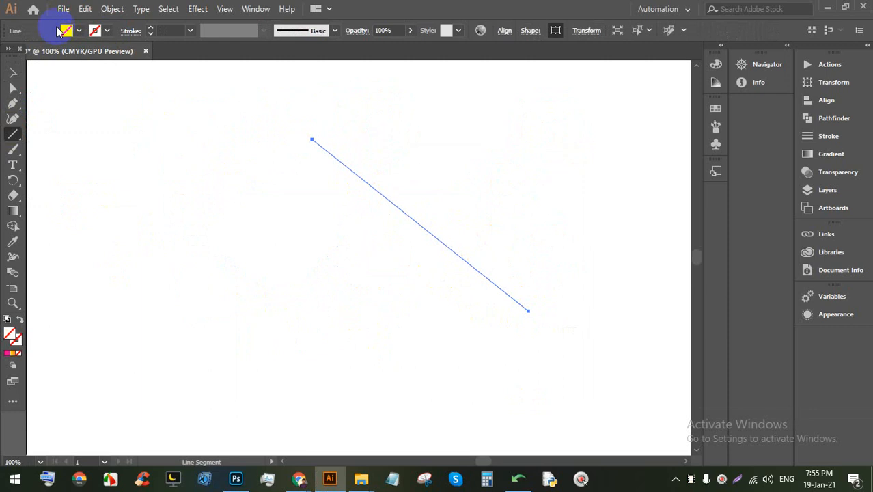
Step: Sketch nine more crisscrossing slanted and near-vertical lines
left_click(477, 256)
left_click(467, 277)
left_click_drag(539, 192, 150, 289)
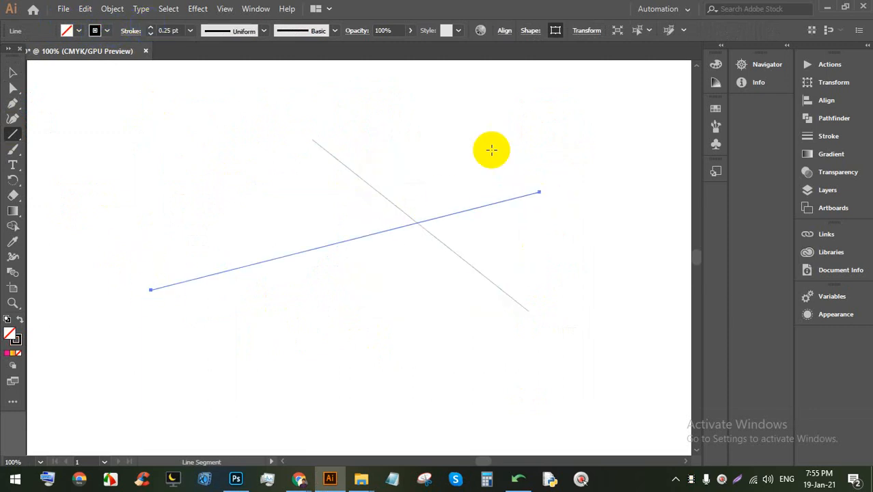
left_click_drag(488, 149, 102, 277)
left_click_drag(436, 118, 19, 258)
left_click_drag(507, 279, 39, 388)
left_click_drag(525, 209, 33, 377)
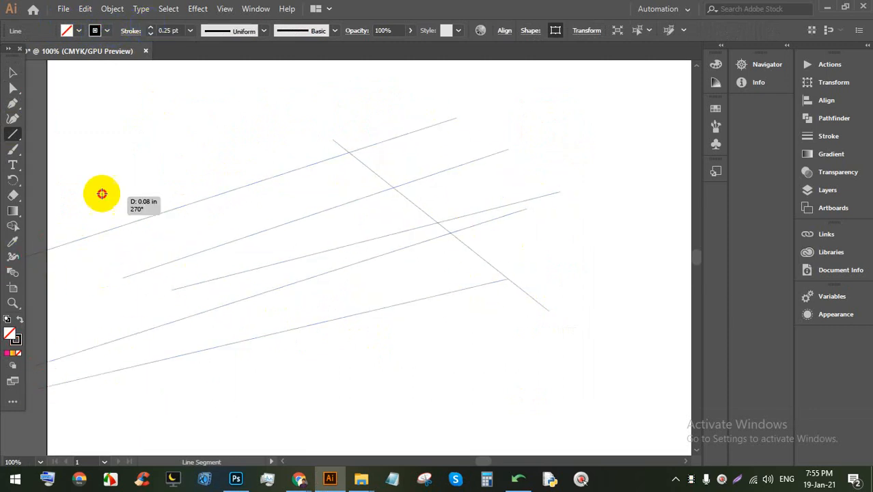
left_click_drag(102, 193, 243, 444)
left_click_drag(223, 164, 321, 409)
mouse_move(187, 134)
left_mouse_down()
mouse_move(302, 400)
mouse_move(336, 441)
left_mouse_up()
left_click_drag(175, 179, 320, 447)
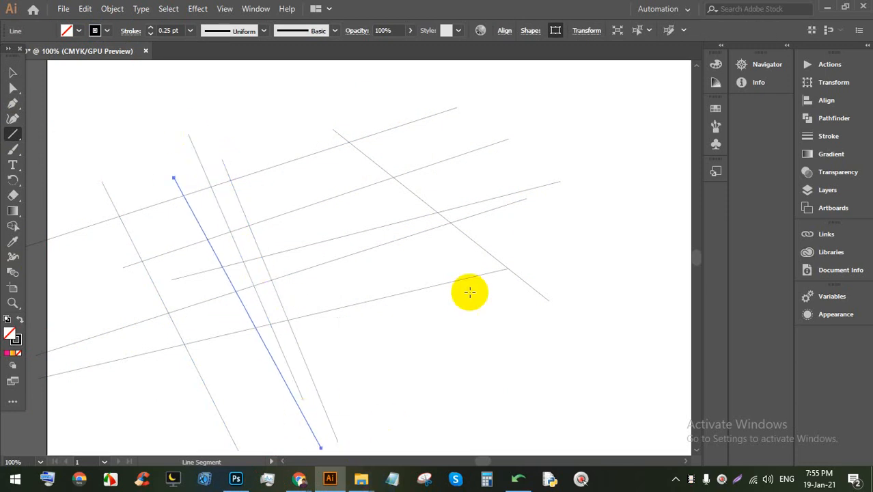
Step: Marquee-select and delete all the lines, then pick the Rectangle tool
scroll(454, 297, "down", 3)
scroll(462, 316, "up", 3)
left_click(12, 72)
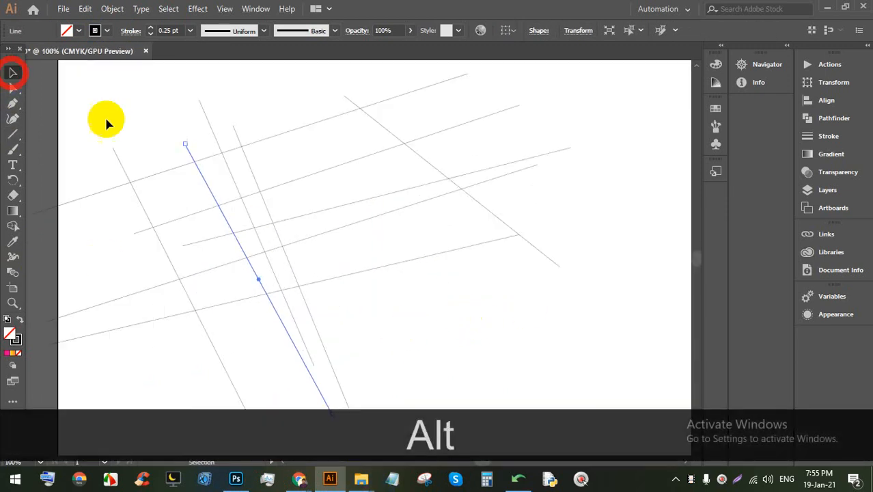
scroll(331, 282, "down", 3)
left_click_drag(573, 360, 171, 146)
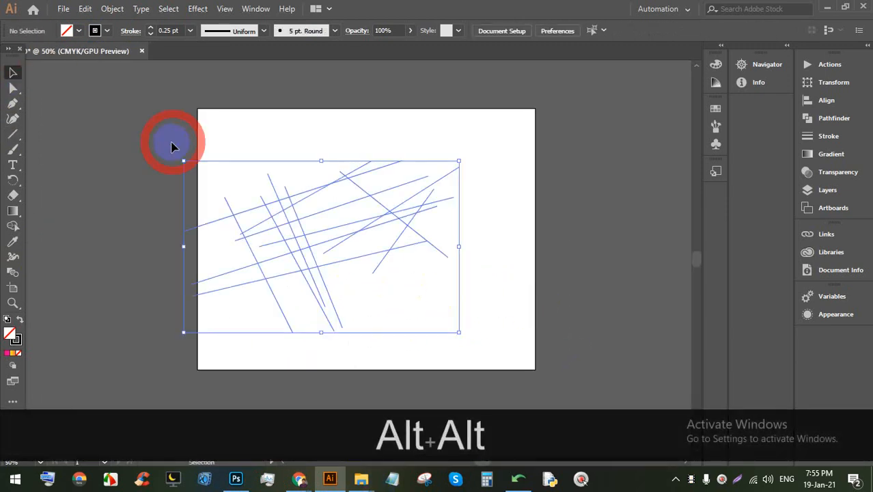
key("BackSpace")
scroll(300, 134, "up", 1)
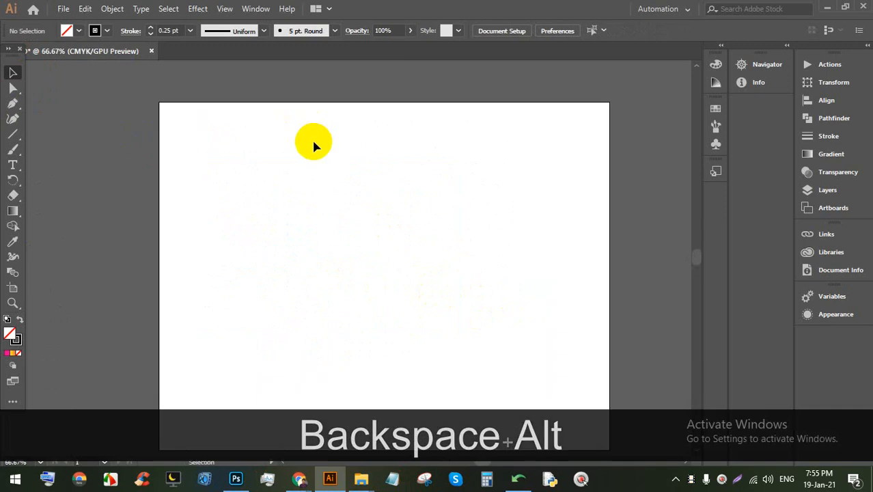
left_click(10, 135)
left_click(68, 134)
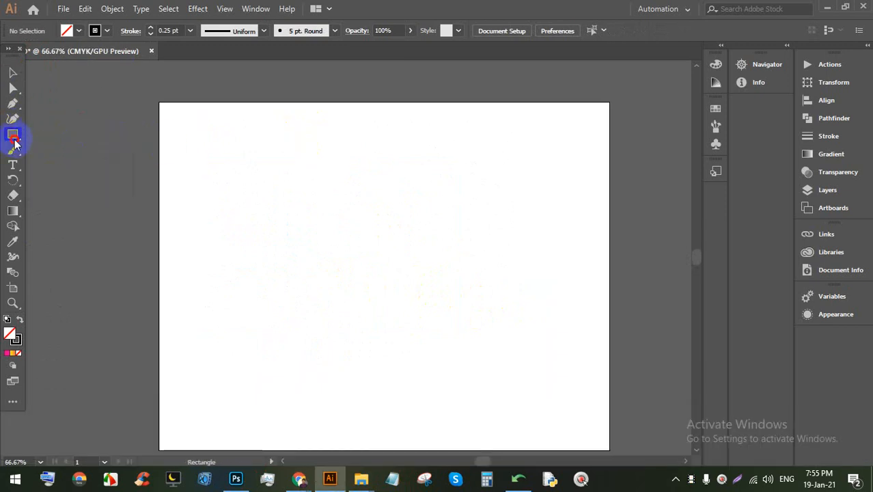
left_click(15, 140)
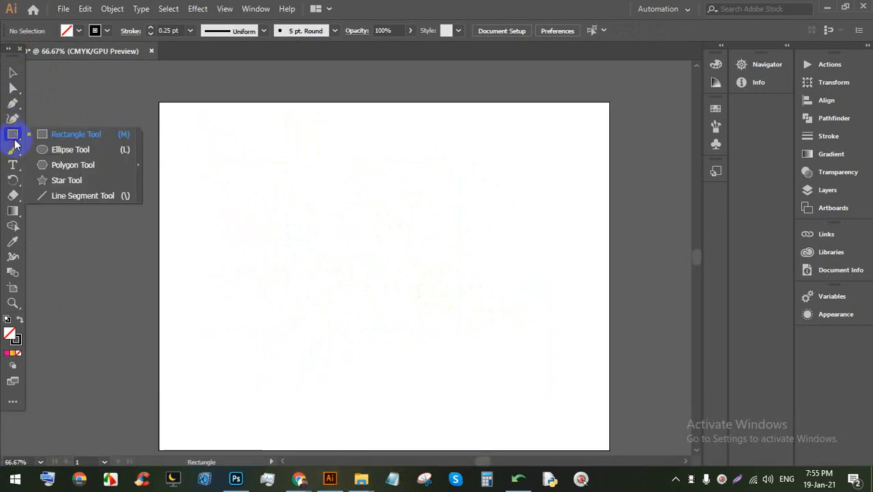
Step: Draw a wide rectangle near the upper left of the artboard
left_click(68, 135)
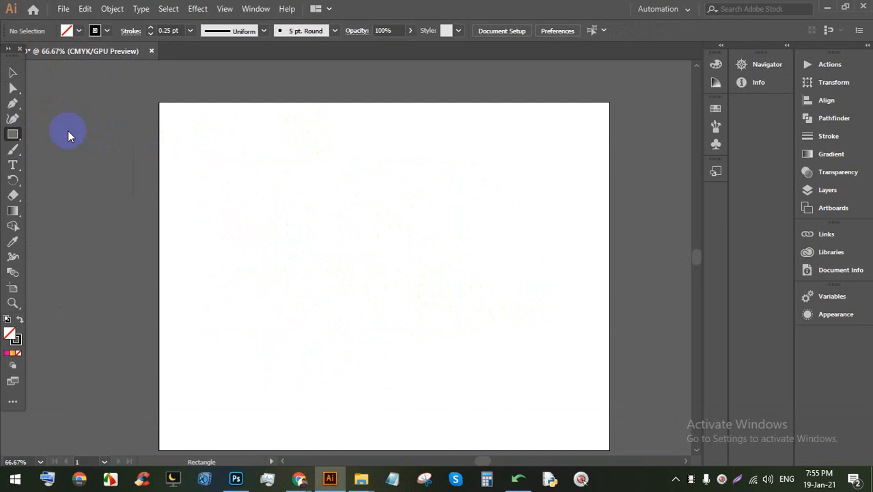
scroll(212, 144, "down", 1)
scroll(271, 228, "up", 1)
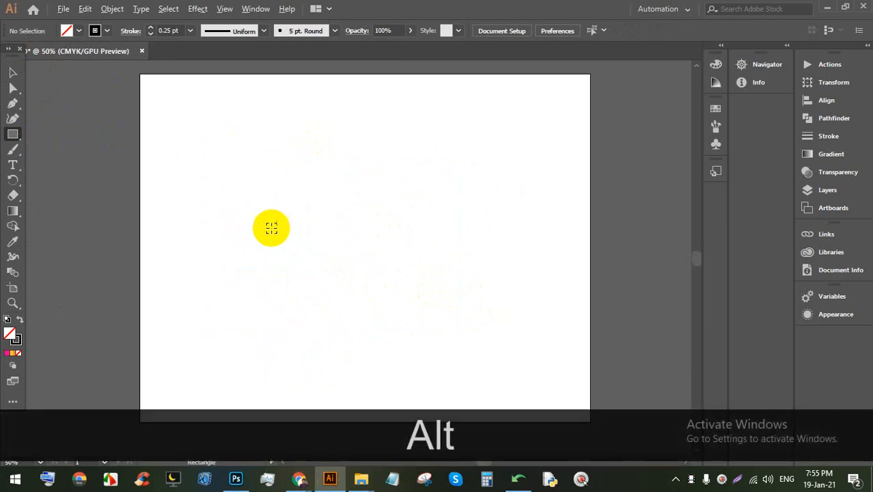
left_click_drag(280, 217, 271, 193)
left_click_drag(189, 145, 316, 211)
Step: Fill the rectangle solid green with no outline, then deselect it
scroll(254, 201, "up", 1, "alt")
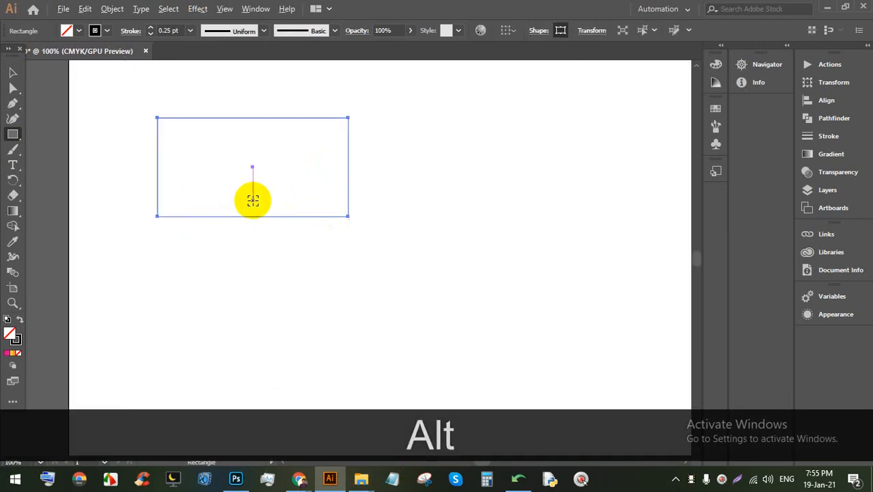
left_click(79, 31)
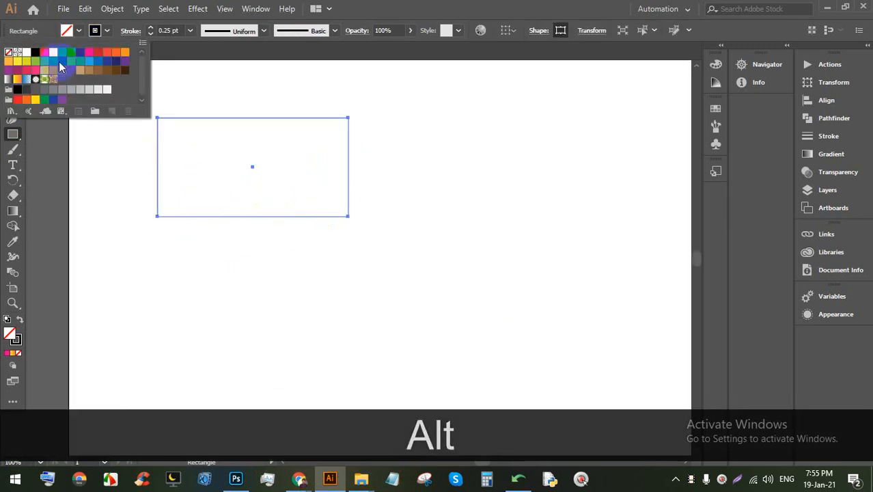
left_click(52, 62)
left_click(107, 31)
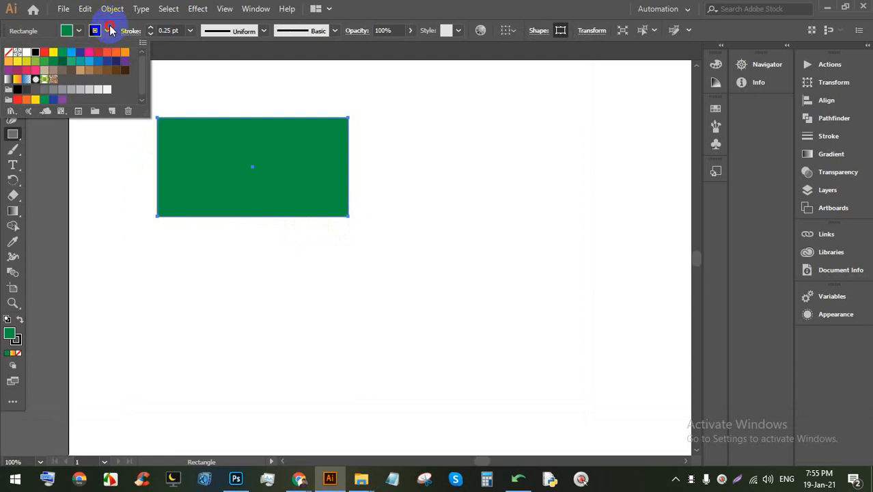
left_click(9, 52)
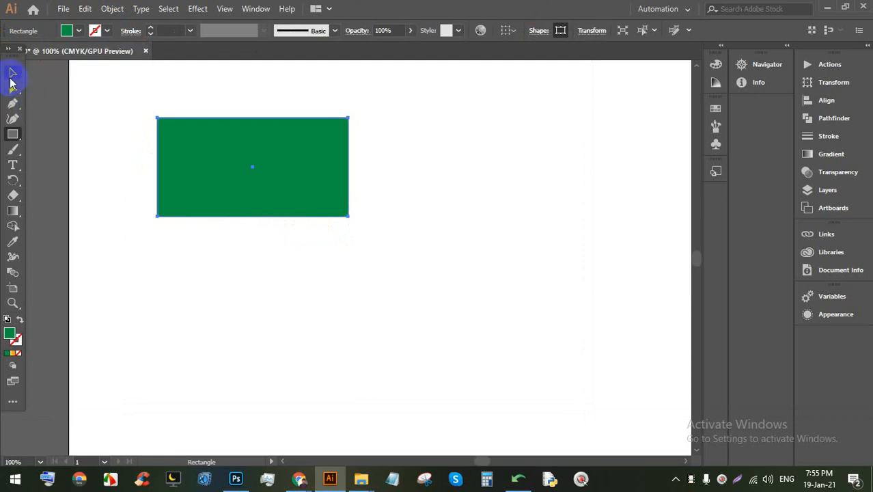
left_click(10, 77)
left_click(234, 259)
scroll(214, 161, "down", 1)
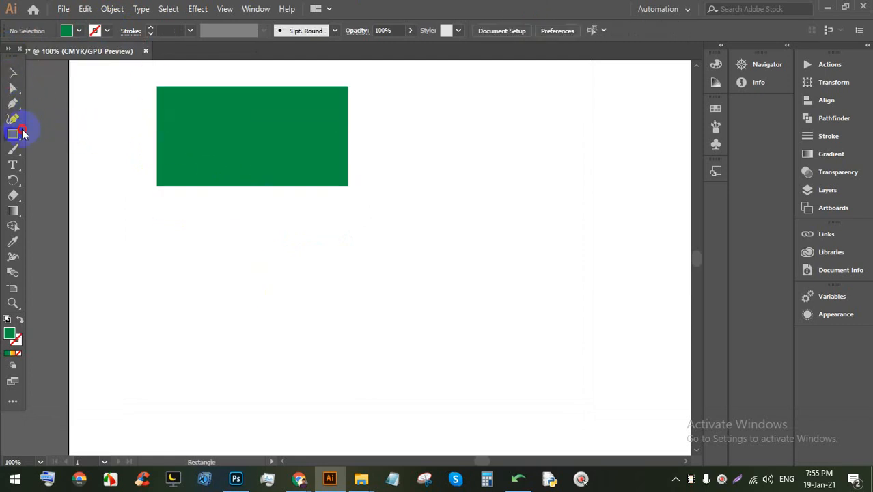
Step: Draw a tall thin brown bar as the pole, flush against the flag's left edge
left_click(13, 134)
left_click(88, 132)
left_click_drag(147, 79, 154, 436)
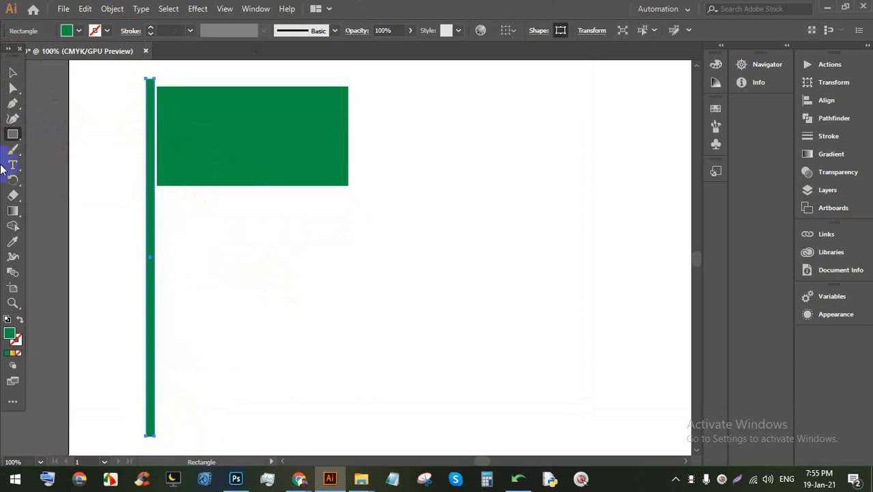
left_click(15, 74)
left_click_drag(146, 175, 155, 172)
left_click(80, 31)
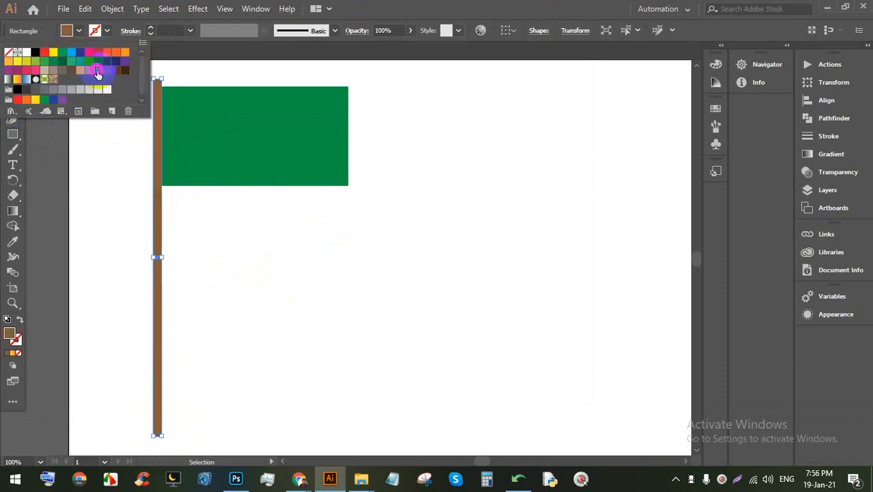
left_click(484, 4)
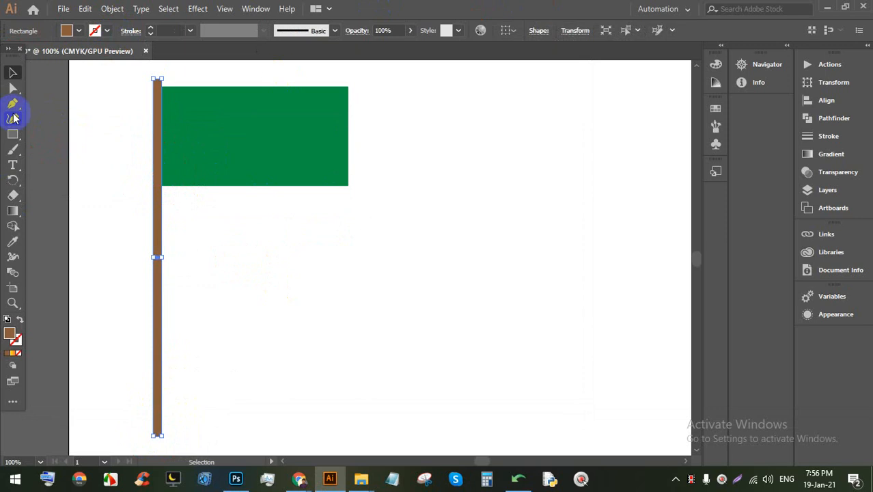
left_click(209, 196)
Step: Zoom in and drag the live corner widget to round the pole's top corners
scroll(146, 120, "up", 3)
left_click_drag(192, 105, 172, 256)
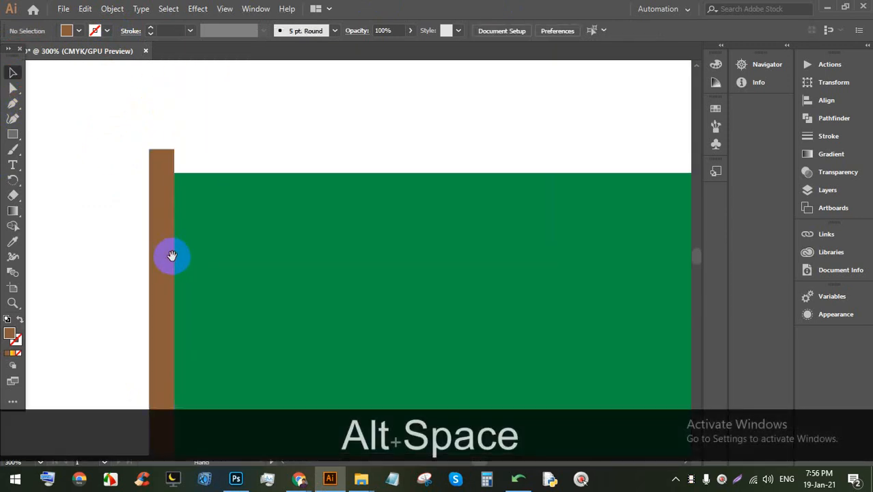
left_click(156, 155)
scroll(155, 161, "up", 3)
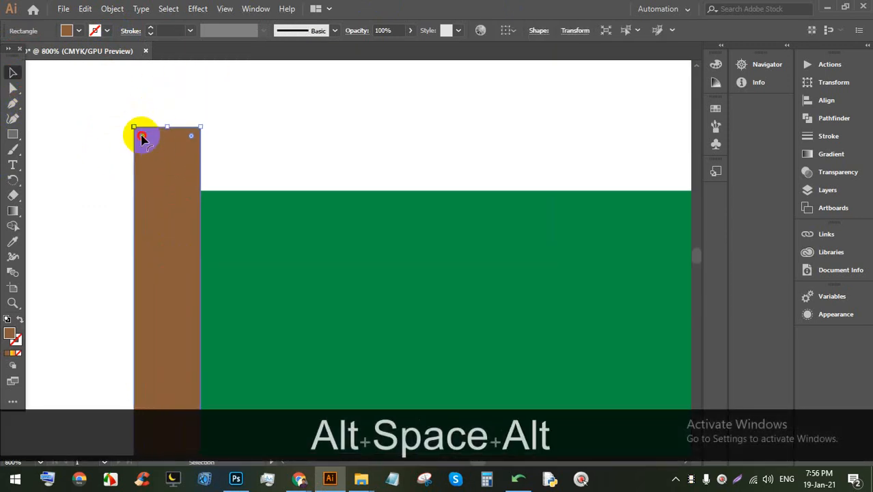
left_click_drag(141, 138, 142, 156)
left_click(281, 142)
scroll(194, 205, "down", 5)
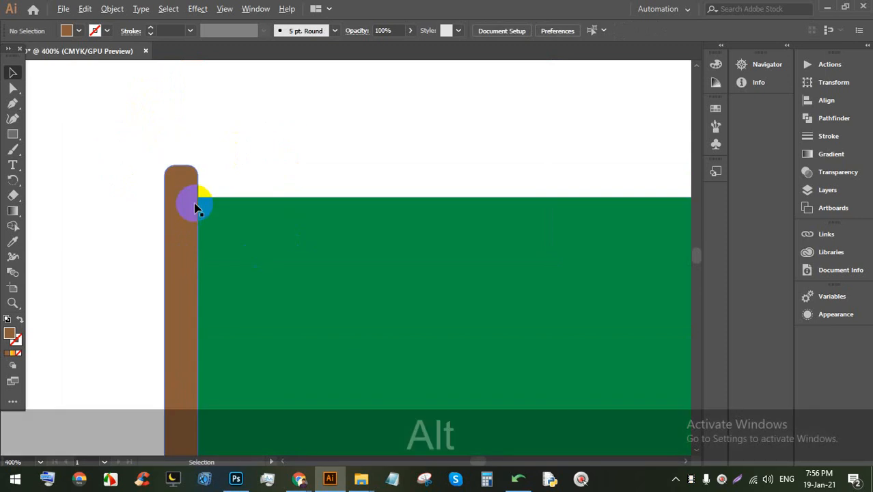
scroll(260, 211, "down", 1)
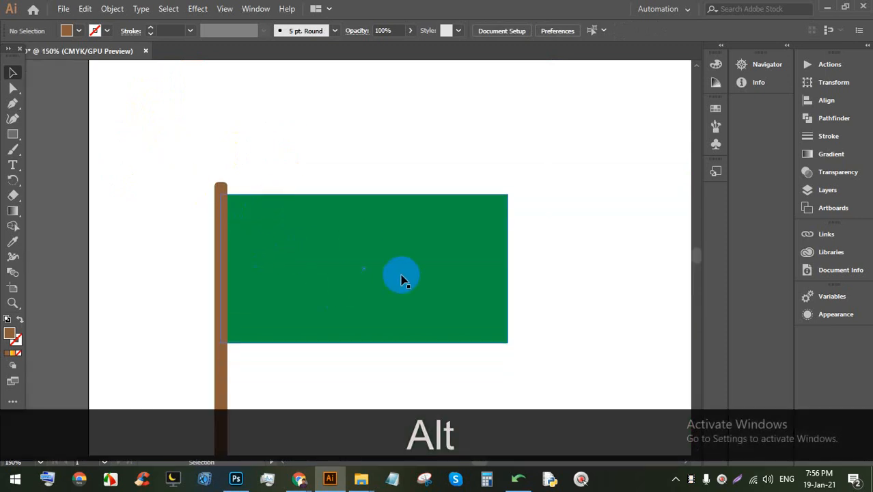
scroll(279, 206, "down", 1)
left_click_drag(429, 274, 392, 251)
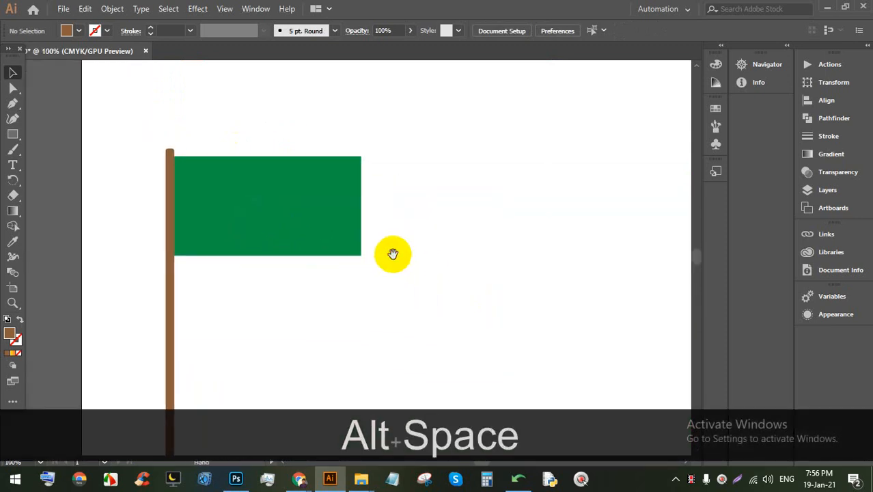
left_click(22, 139)
Step: Draw a circle with the Ellipse tool on the green flag and fill it red
left_click(53, 148)
left_click_drag(259, 214, 280, 244)
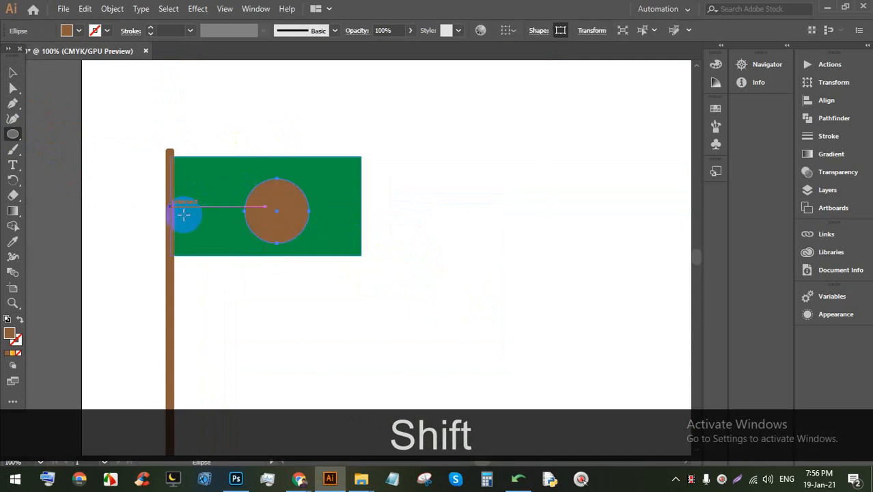
left_click(80, 30)
left_click(45, 52)
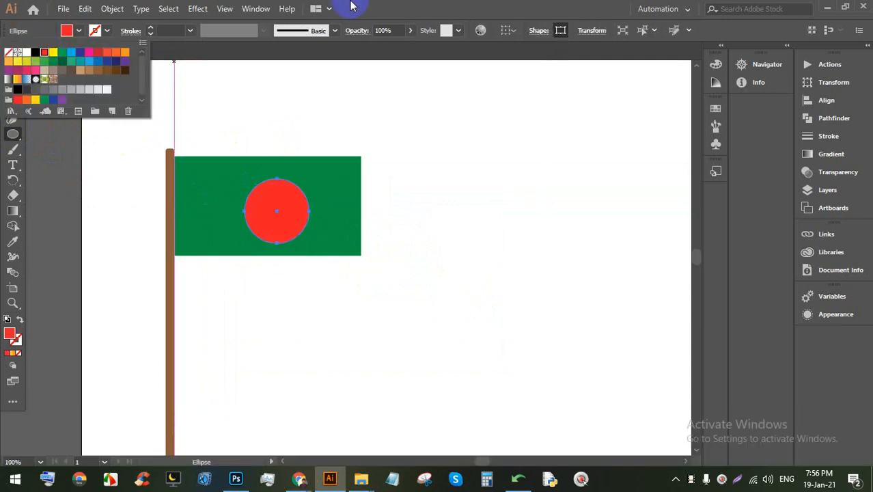
Step: Select the green flag and move it off the pole to the right
left_click(13, 73)
left_click(409, 206)
left_click(235, 164)
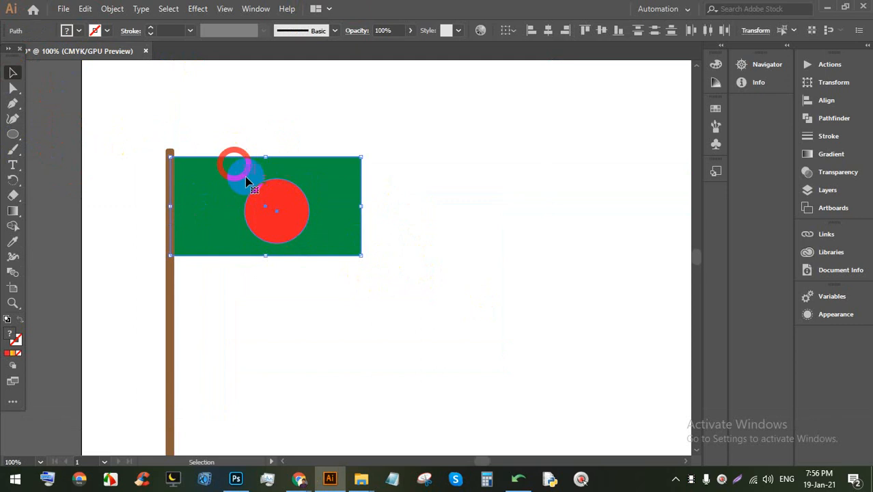
left_click_drag(246, 181, 430, 160)
scroll(477, 155, "up", 2)
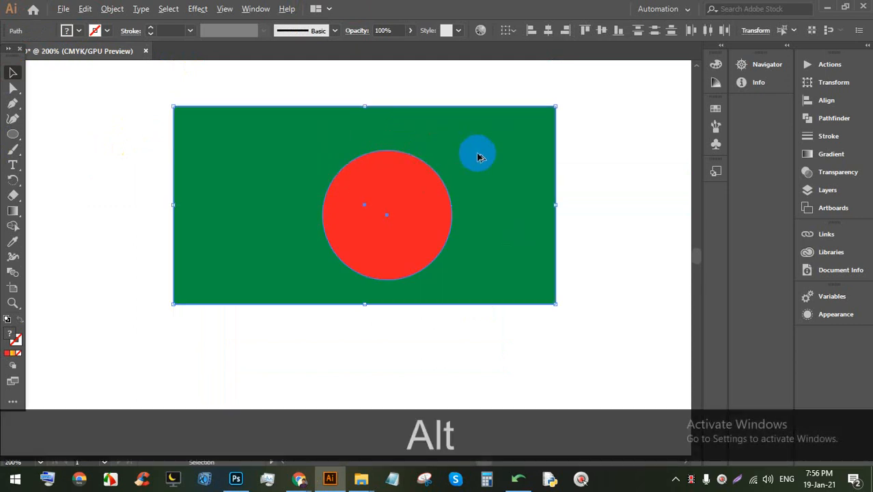
left_click(586, 137)
Step: Select the flag and red circle and try the left, horizontal, top and vertical-centre align buttons
left_click(277, 179)
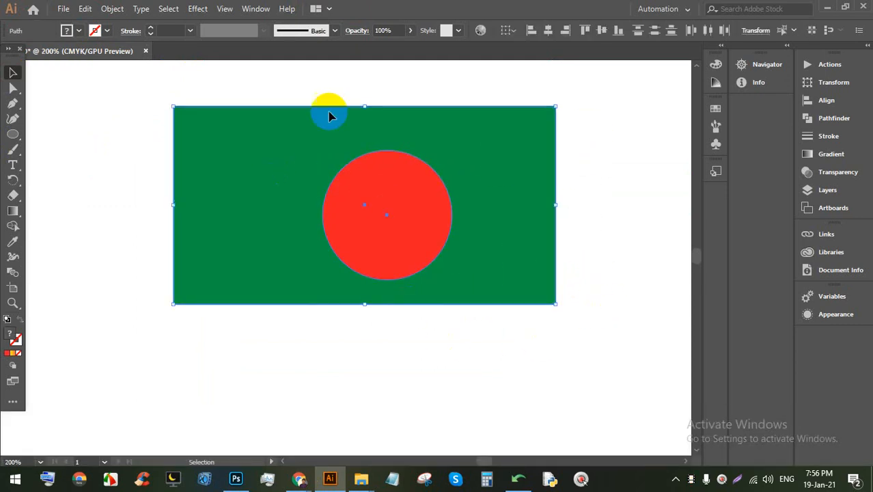
left_click(531, 31)
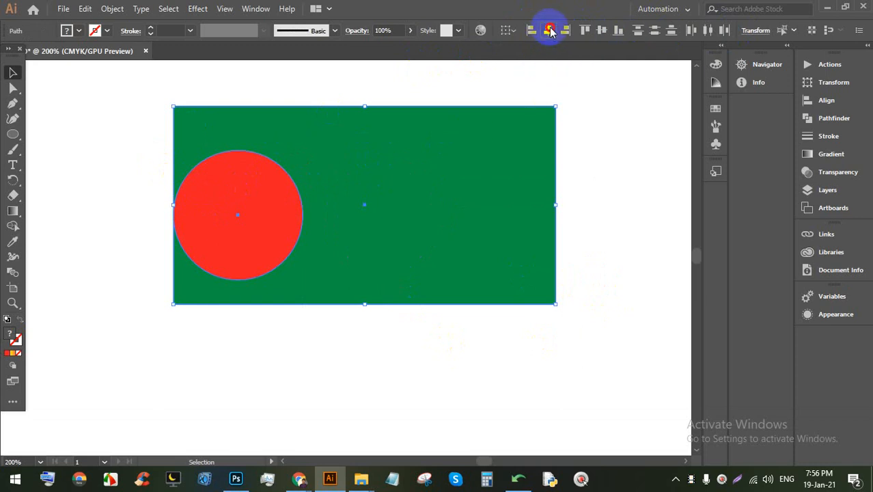
left_click(550, 31)
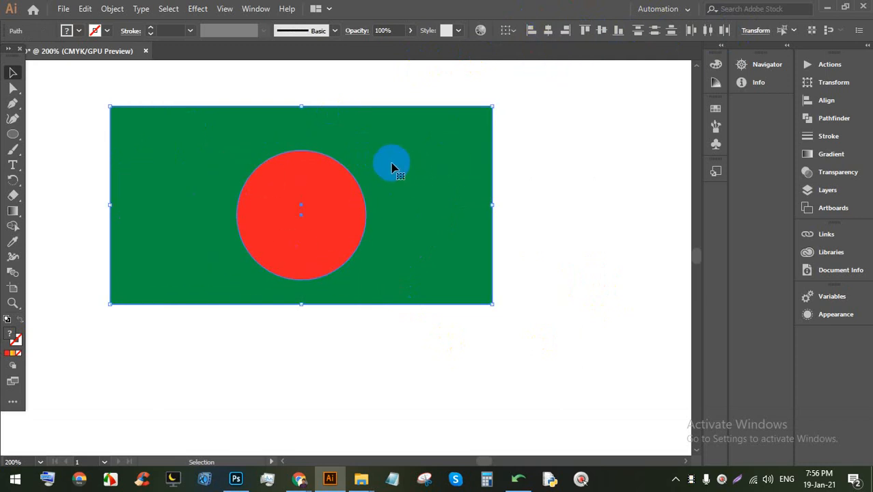
left_click(583, 32)
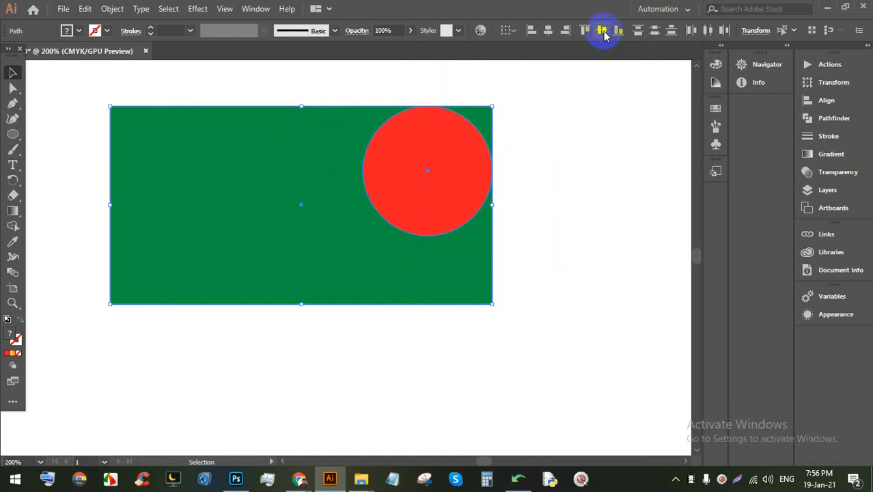
left_click(601, 31)
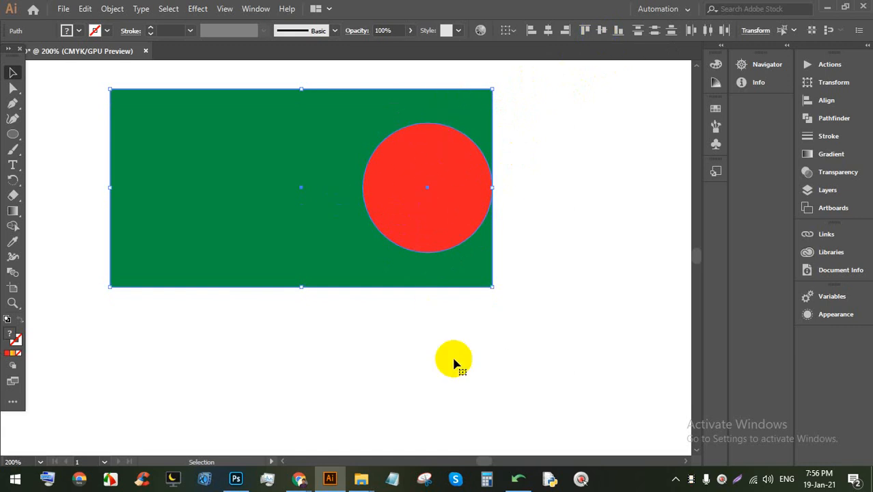
Step: Marquee-select flag and circle again and align the circle to the flag's bottom edge
left_click(546, 201)
left_click_drag(547, 202, 390, 140)
left_click(603, 32)
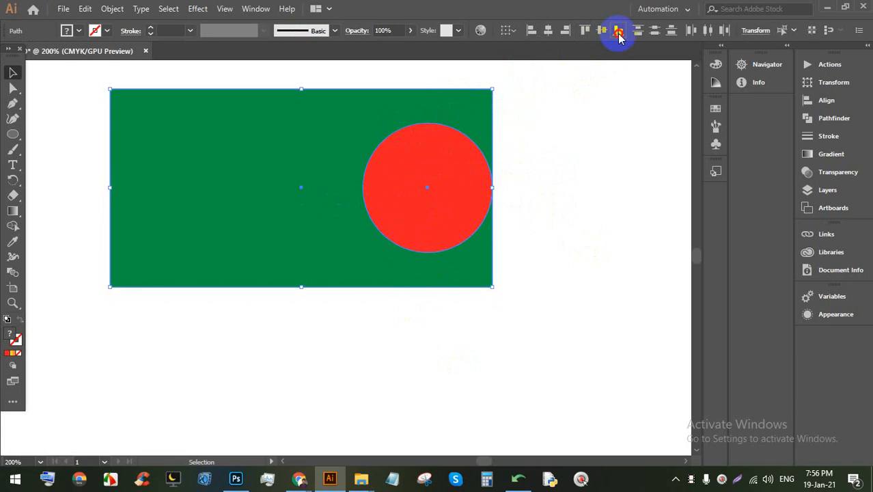
left_click(618, 31)
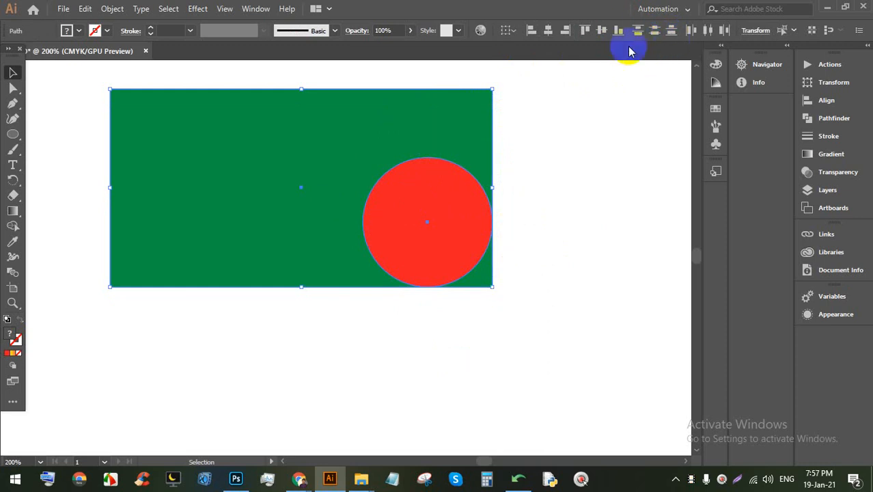
left_click(520, 178)
Step: Move the flag left and draw a long red rectangle bar to its right
left_click_drag(553, 241, 385, 146)
left_click_drag(437, 203, 314, 230)
scroll(440, 203, "down", 1)
left_click_drag(539, 188, 351, 216)
left_click_drag(22, 141, 59, 133)
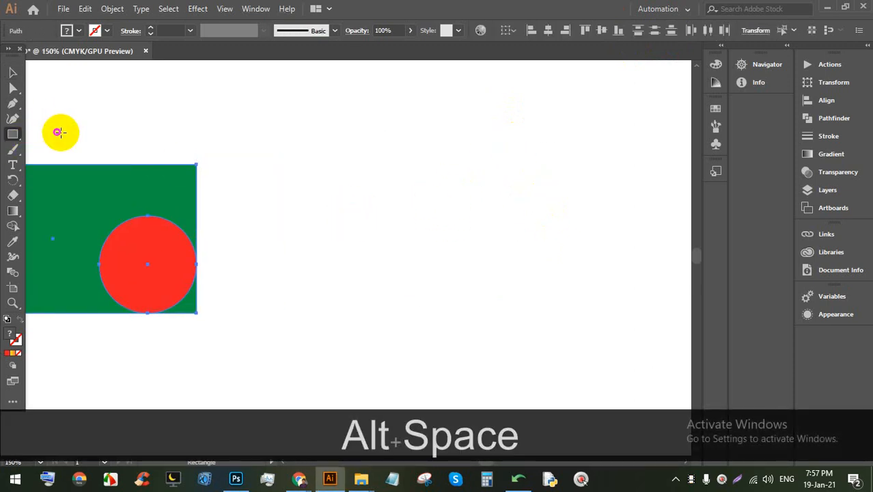
left_click_drag(310, 121, 624, 150)
Step: Alt-drag copies of the red bar downward into seven staggered bars
left_click(13, 73)
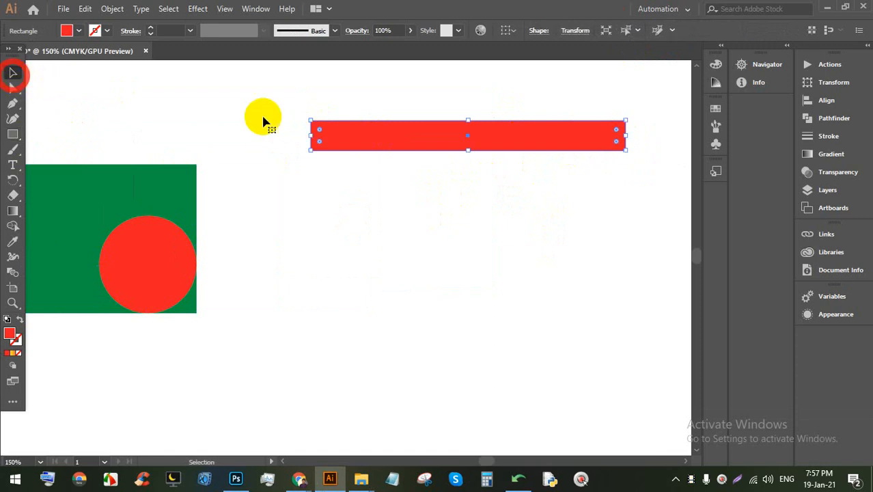
left_click_drag(461, 131, 467, 230)
left_click_drag(473, 232, 508, 274)
left_click_drag(498, 272, 495, 302)
left_click_drag(494, 302, 444, 326)
left_click_drag(419, 338, 386, 368)
left_click(607, 355)
scroll(546, 328, "down", 2)
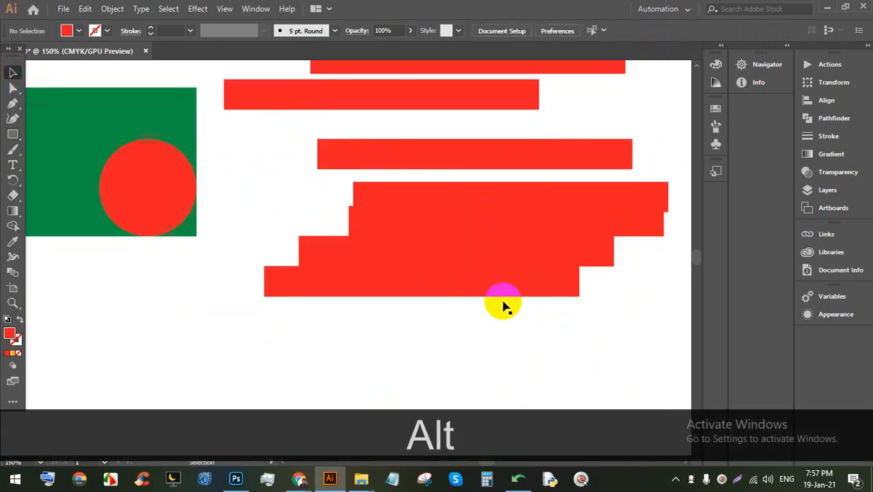
left_click_drag(501, 293, 478, 335)
Step: Marquee-select all seven red bars and bring up the Align options
left_click(634, 346)
left_click_drag(634, 345, 342, 87)
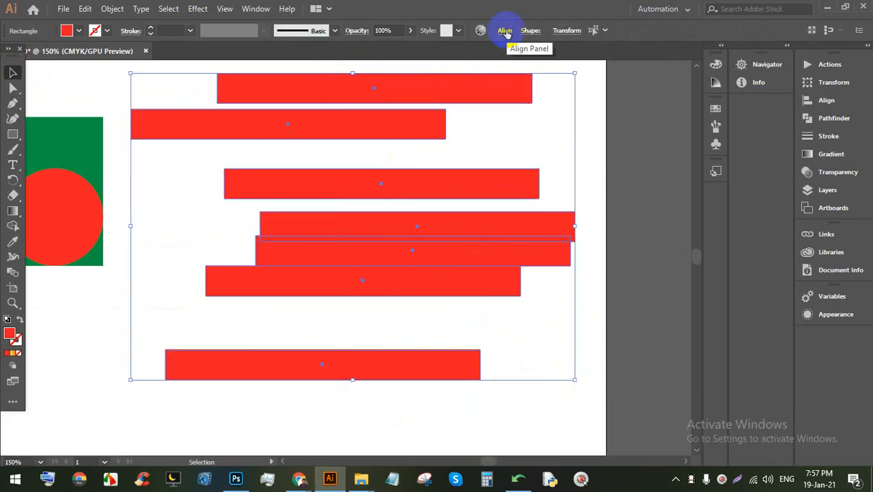
left_click(505, 31)
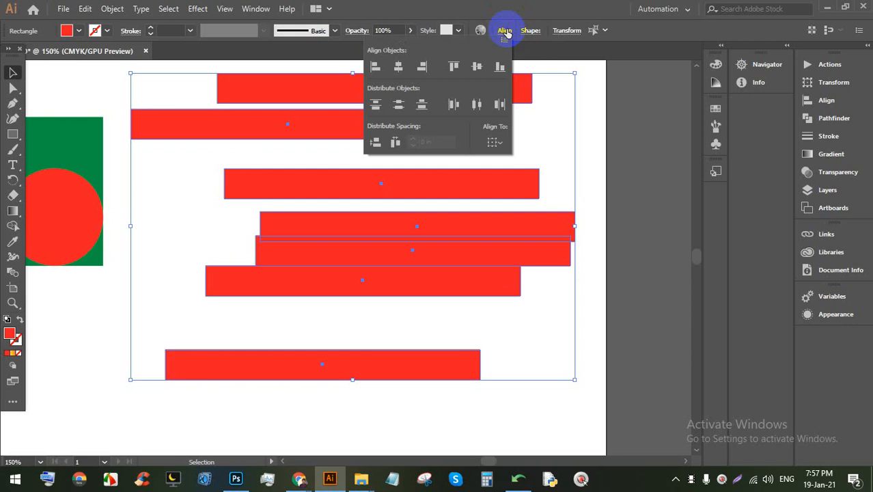
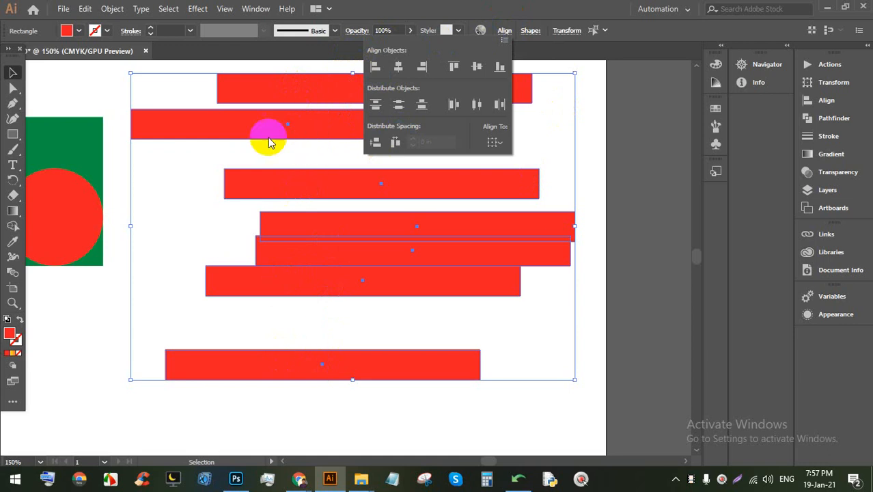
Step: Distribute the seven red bars evenly top to bottom and centre them horizontally, then select the second bar
left_click(399, 105)
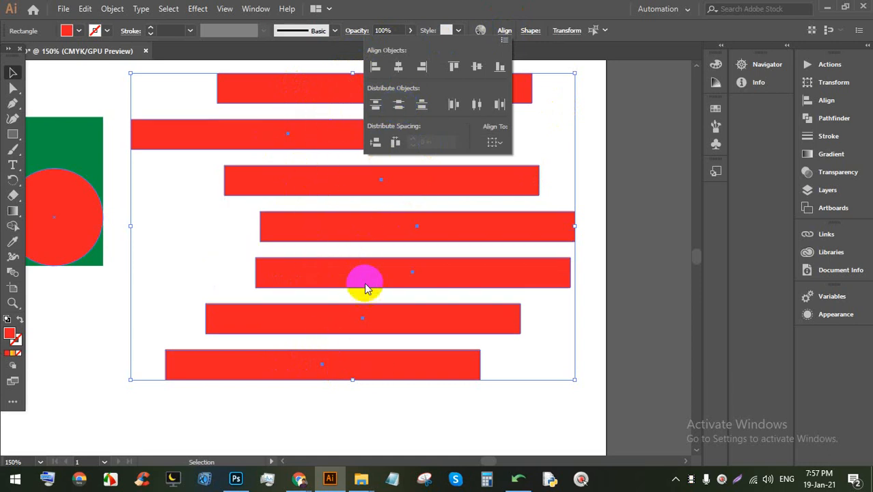
left_click(398, 68)
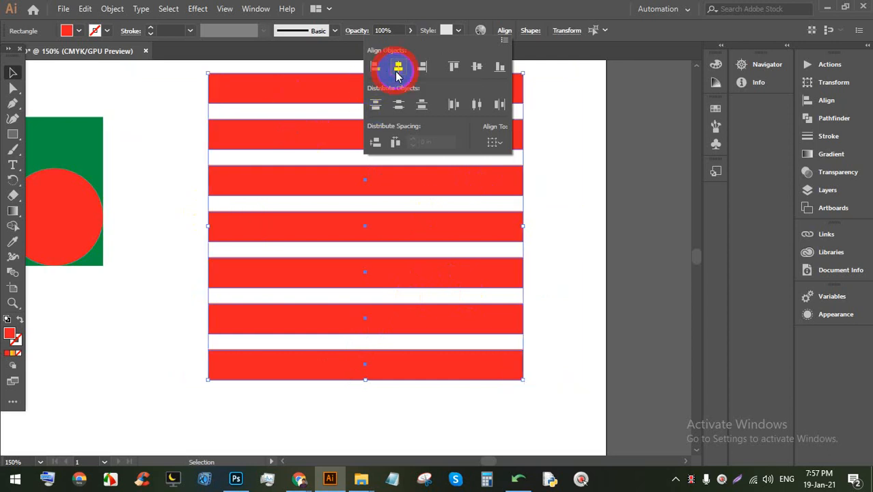
left_click(603, 158)
left_click(508, 136)
Step: Stretch the second and fifth bars rightward, shorten the third, fourth and sixth, then select all seven
left_click_drag(524, 134, 662, 134)
left_click(514, 183)
left_click_drag(522, 180, 407, 179)
left_click(461, 219)
left_click_drag(523, 226, 473, 225)
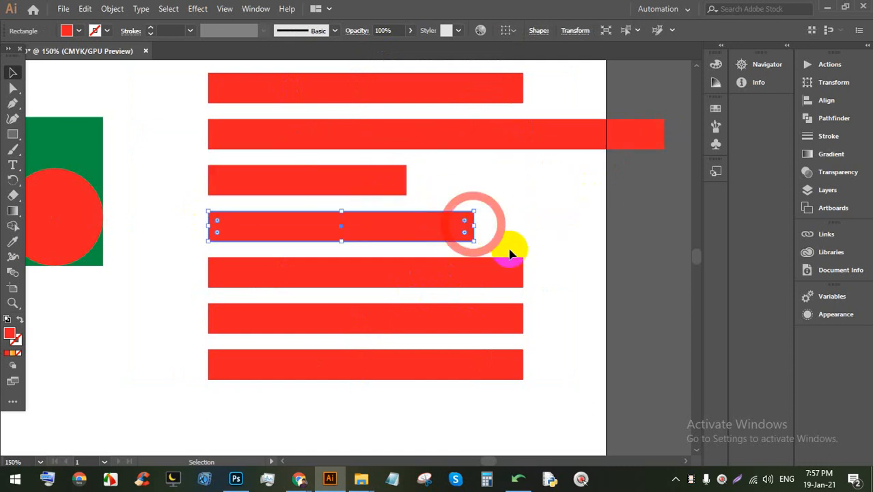
left_click(482, 267)
left_click_drag(521, 272, 599, 272)
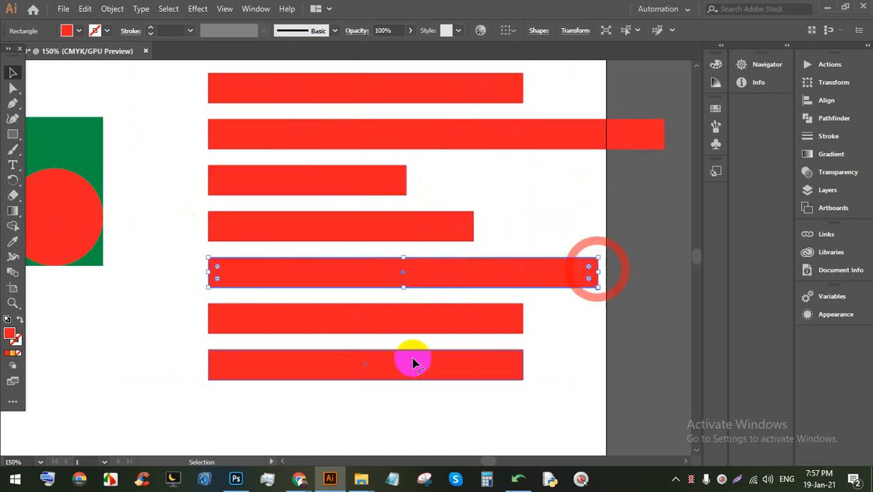
left_click(459, 316)
left_click_drag(522, 318, 329, 331)
left_click(518, 333)
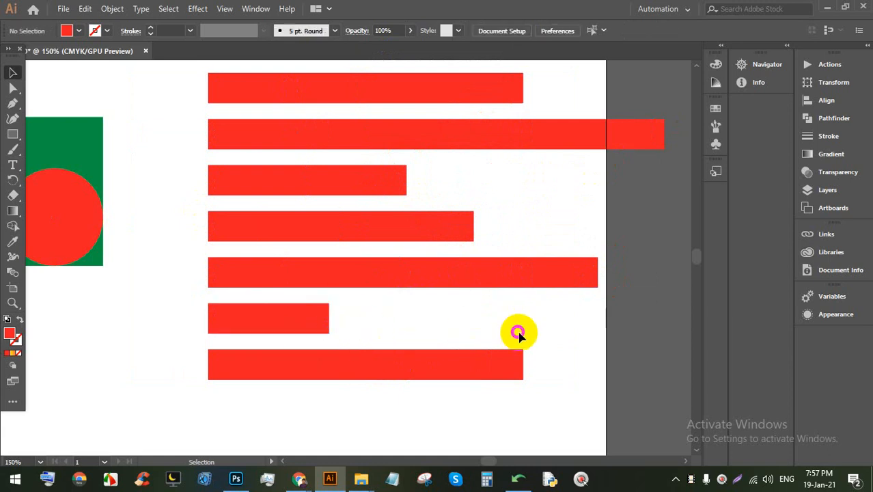
left_click_drag(547, 406, 327, 78)
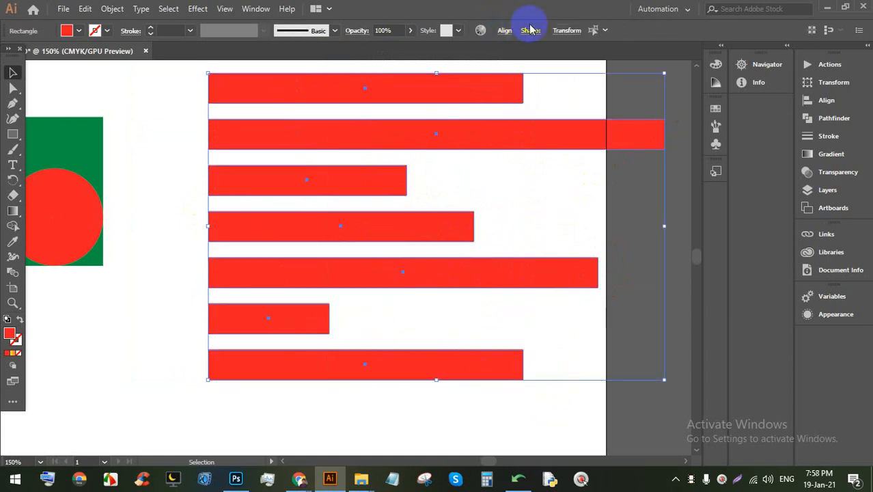
Step: Centre all seven red bars horizontally on one another
left_click(504, 30)
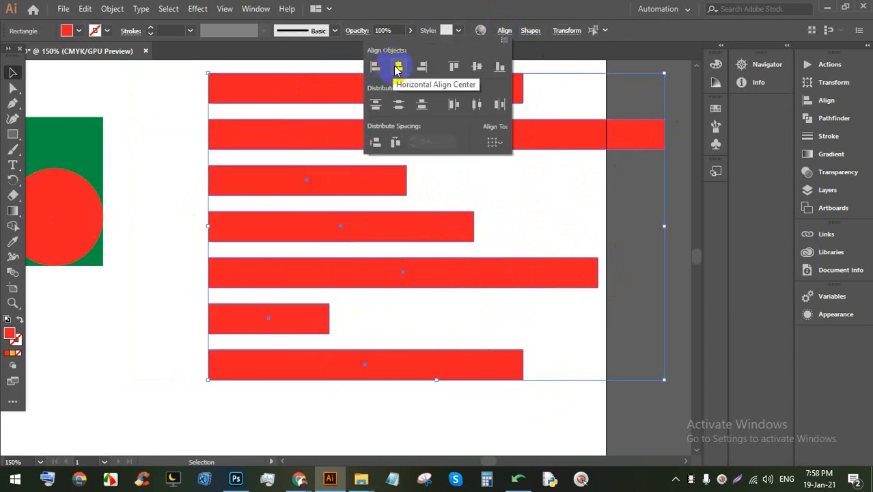
left_click(398, 67)
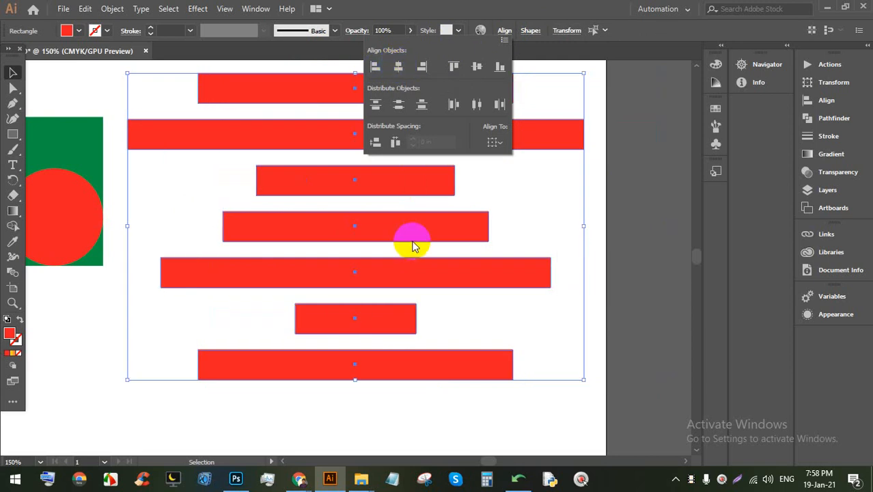
left_click(651, 214)
scroll(468, 148, "down", 2)
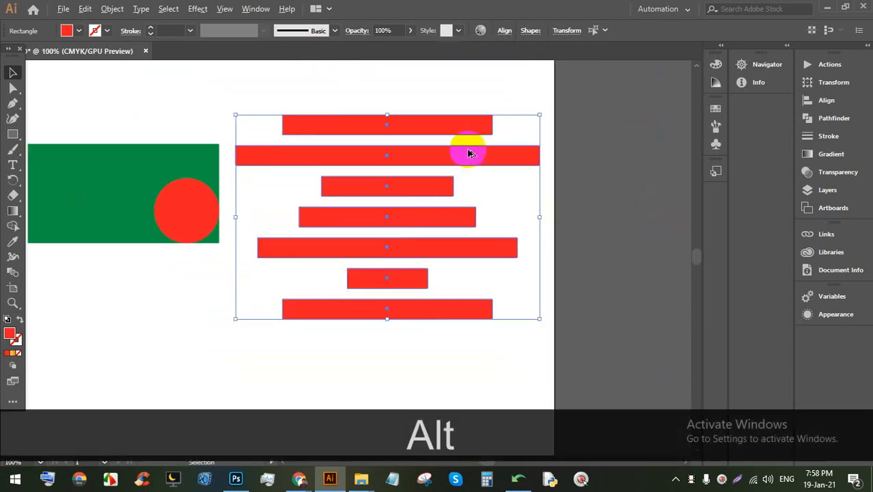
scroll(462, 182, "up", 2)
scroll(354, 159, "down", 1)
Step: Reselect all seven bars and align them to a shared left edge
left_click(580, 289)
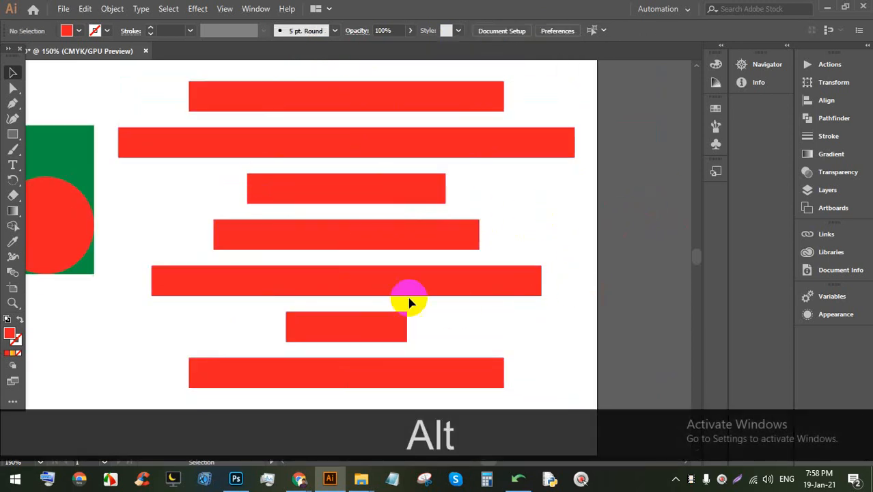
left_click_drag(524, 388, 284, 86)
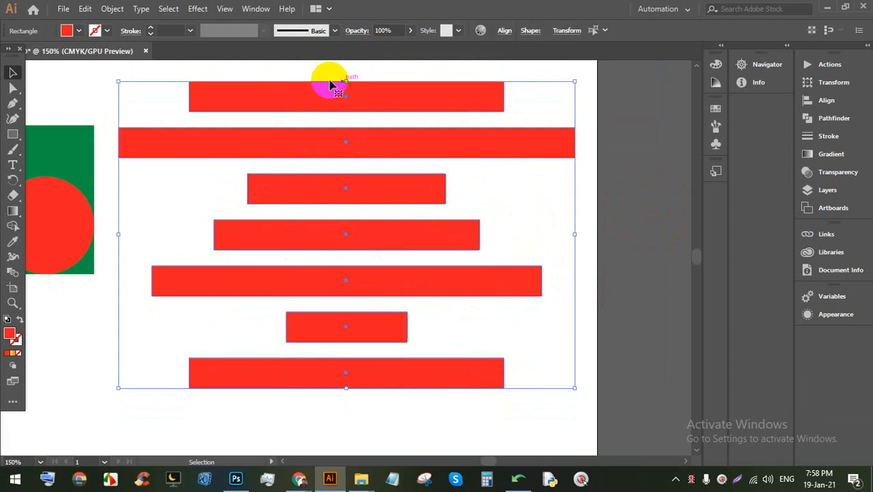
left_click(504, 31)
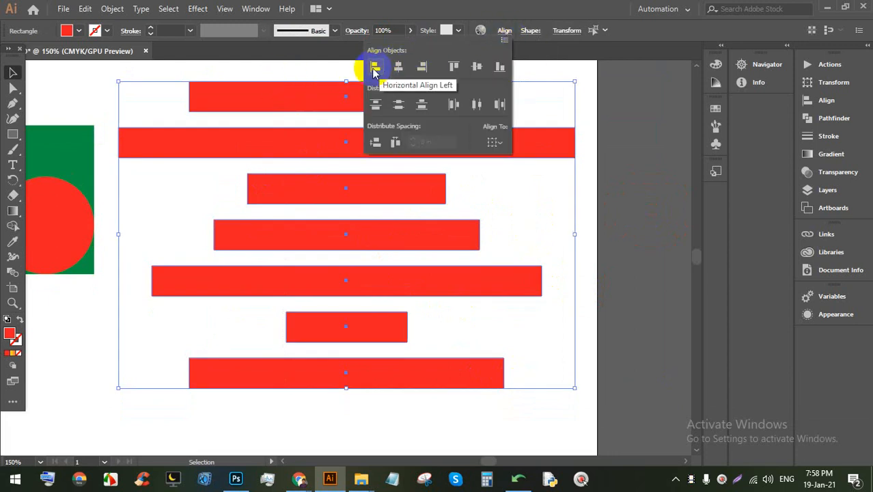
left_click(375, 68)
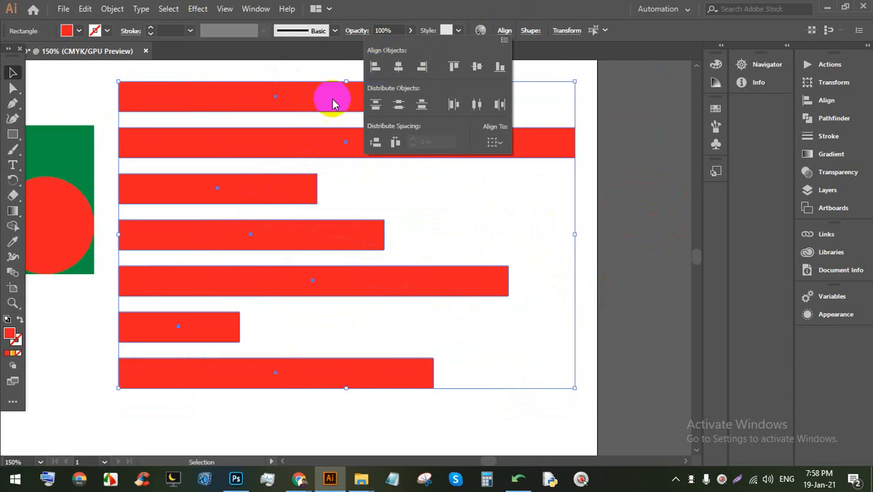
left_click(515, 253)
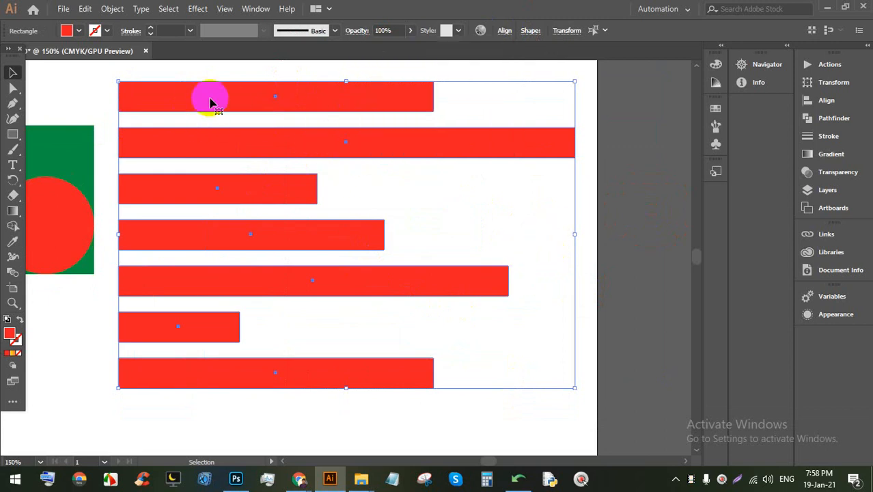
Step: Right-align every bar except the short sixth one along a common right edge
left_click(507, 413)
left_click_drag(473, 392, 286, 100)
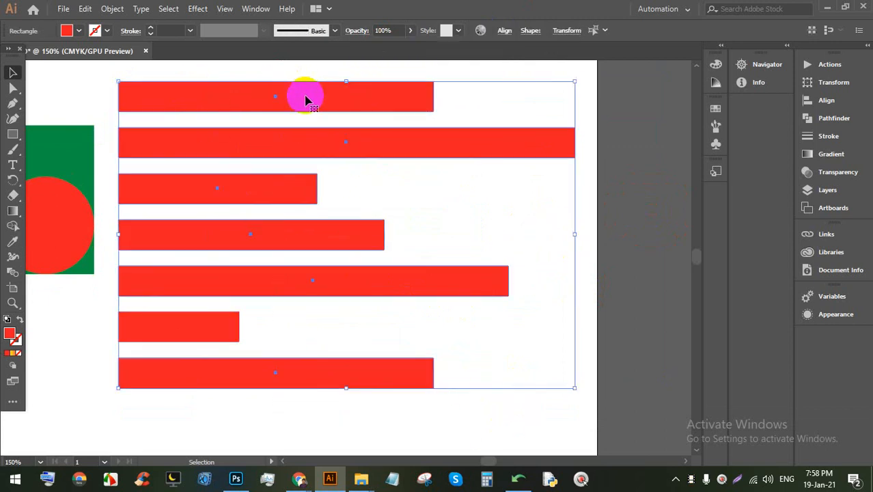
left_click(503, 32)
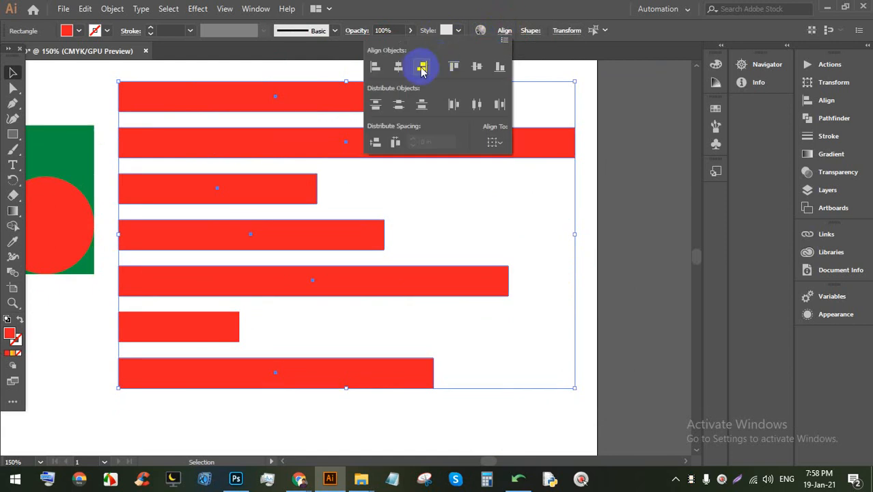
left_click(422, 67)
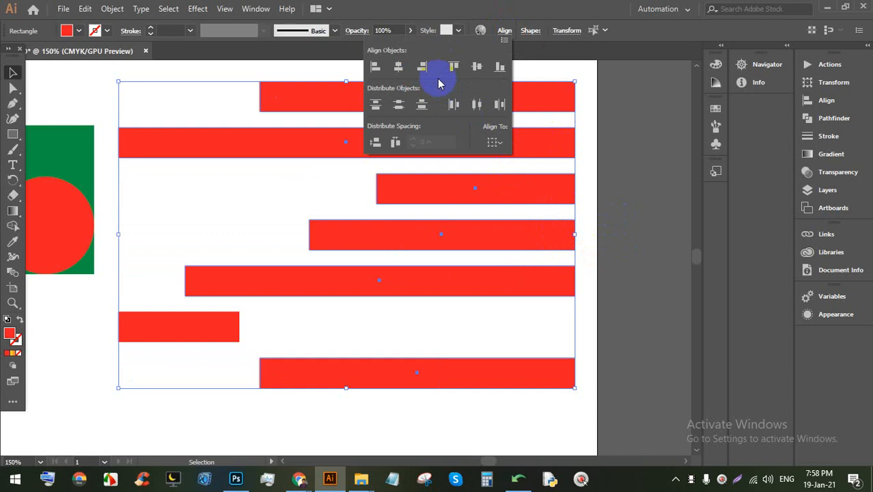
left_click(594, 303)
scroll(228, 69, "up", 6)
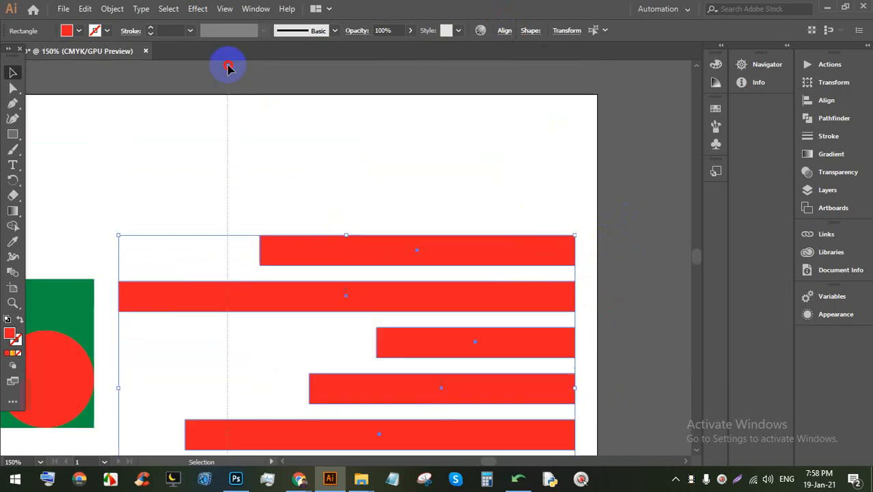
Step: Select all seven bars and right-align them, bringing the short bar to the shared edge
left_click(459, 279)
scroll(389, 202, "down", 4)
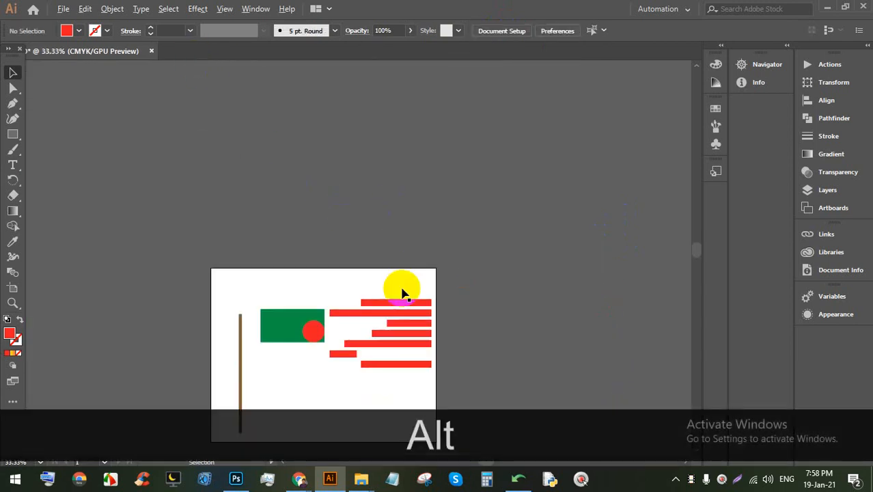
scroll(402, 342, "up", 2)
left_click_drag(385, 311, 376, 210)
left_click_drag(446, 335, 256, 133)
left_click(504, 30)
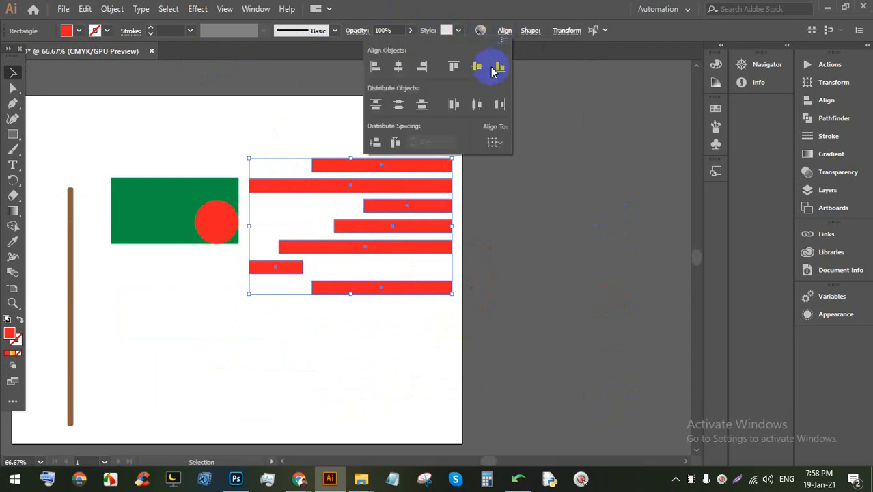
left_click(422, 66)
Step: Shift-rotate the seven bars 90° so they stand upright
left_click(503, 273)
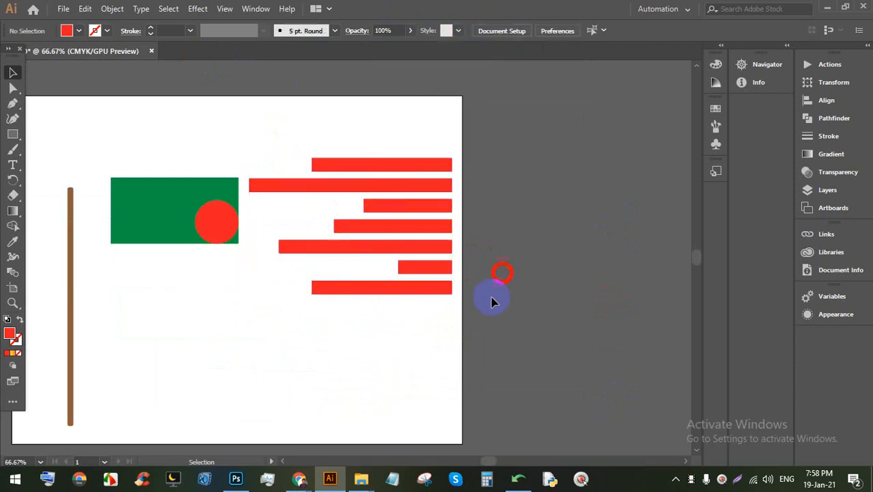
left_click_drag(430, 342, 365, 153)
key("shift")
left_click_drag(449, 156, 288, 127)
Step: Vertically centre the upright bars on one another and move them slightly lower
left_click(477, 172)
scroll(357, 184, "up", 1)
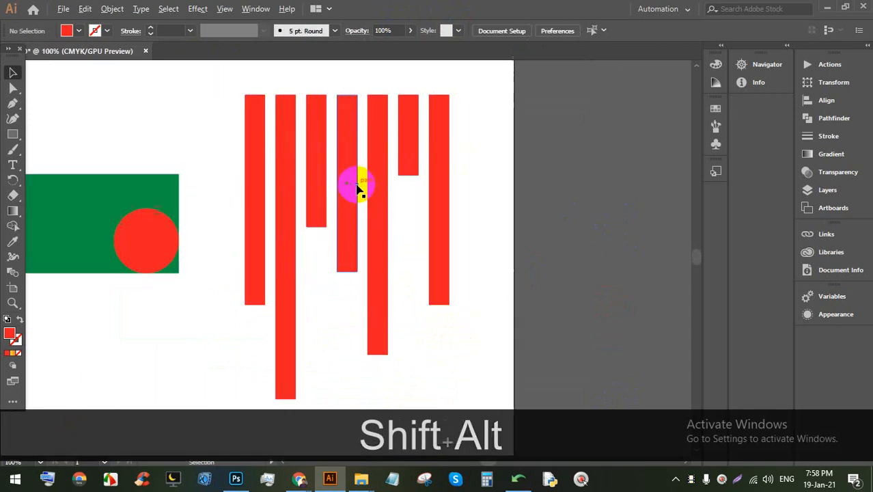
left_click_drag(476, 351, 232, 110)
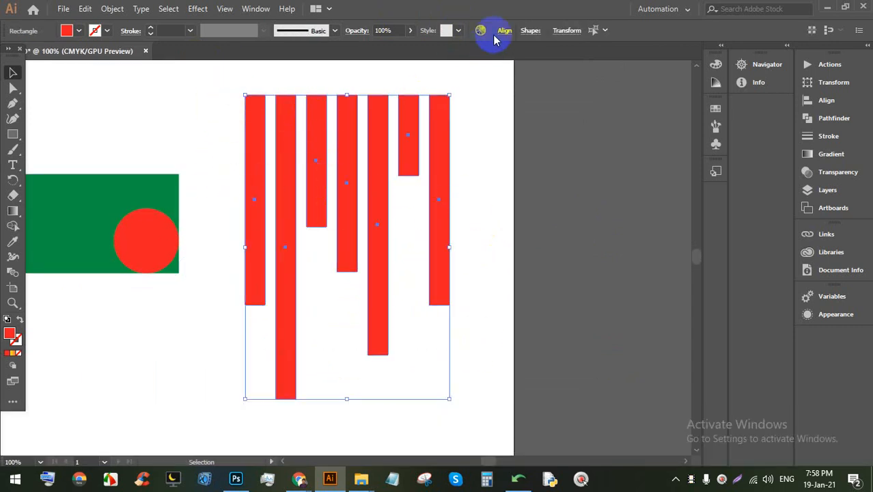
left_click(504, 31)
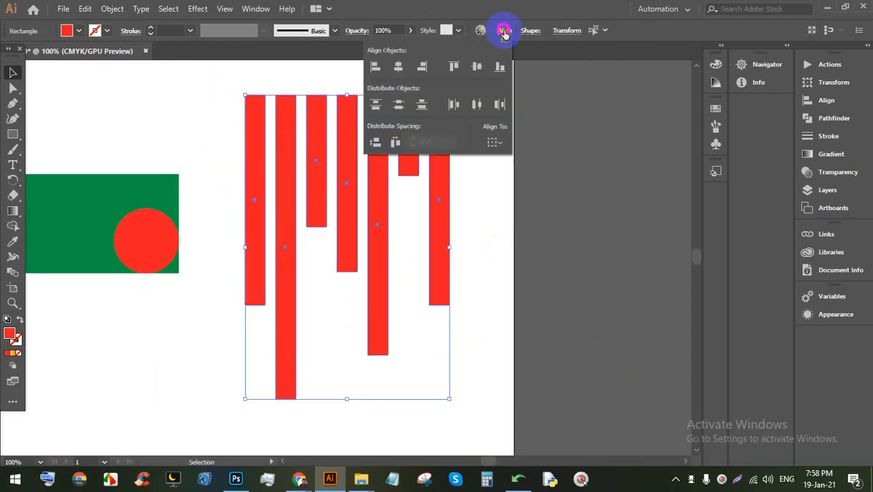
left_click(476, 67)
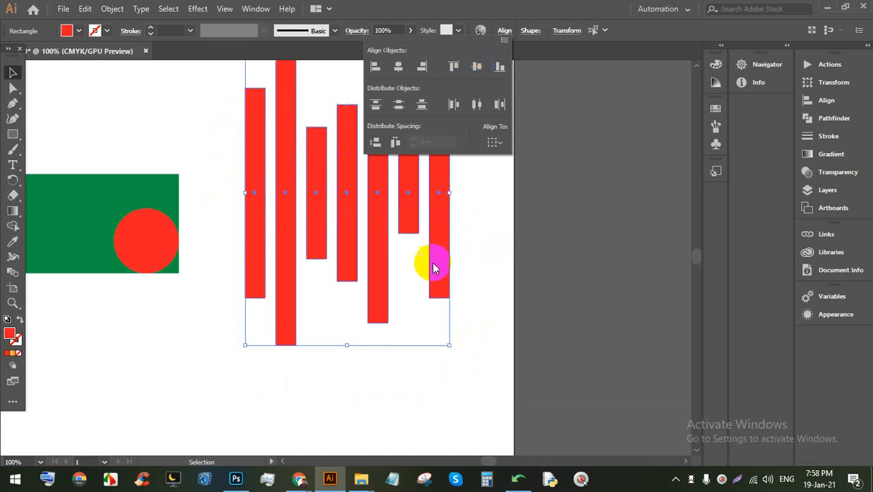
left_click(502, 236)
scroll(418, 229, "down", 2)
scroll(418, 229, "up", 1)
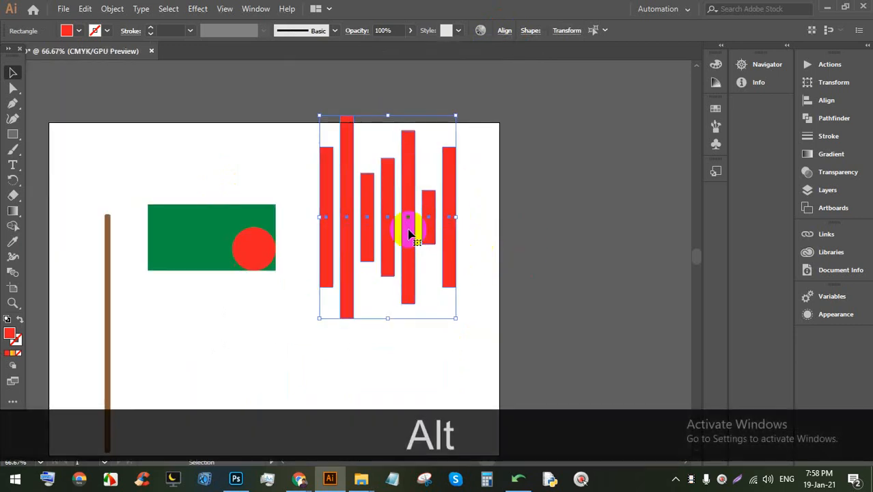
left_click_drag(410, 228, 413, 273)
Step: Align the upright bars' top then bottom edges, and rotate the group 90° back to horizontal
left_click(469, 255)
left_click_drag(494, 317, 299, 254)
left_click(504, 30)
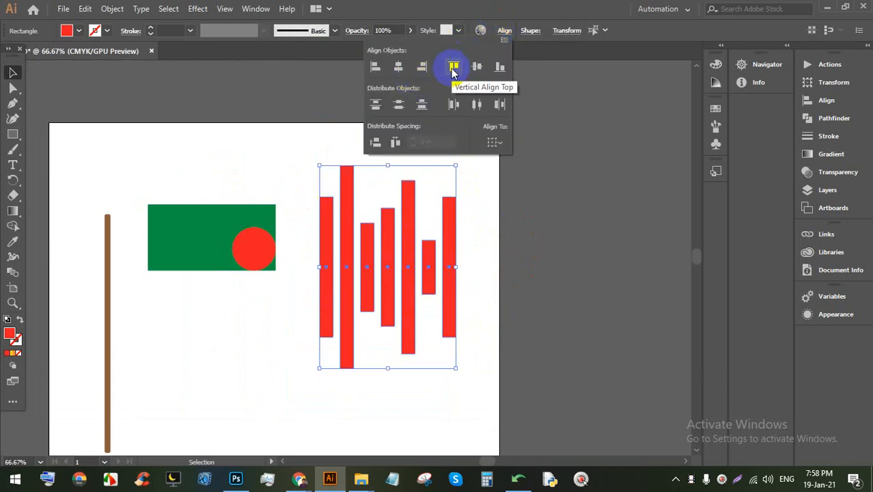
left_click(453, 68)
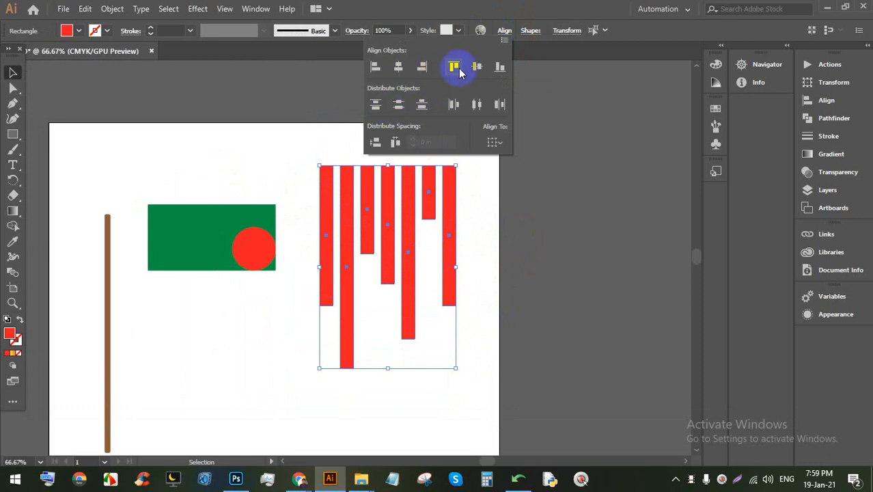
left_click(499, 68)
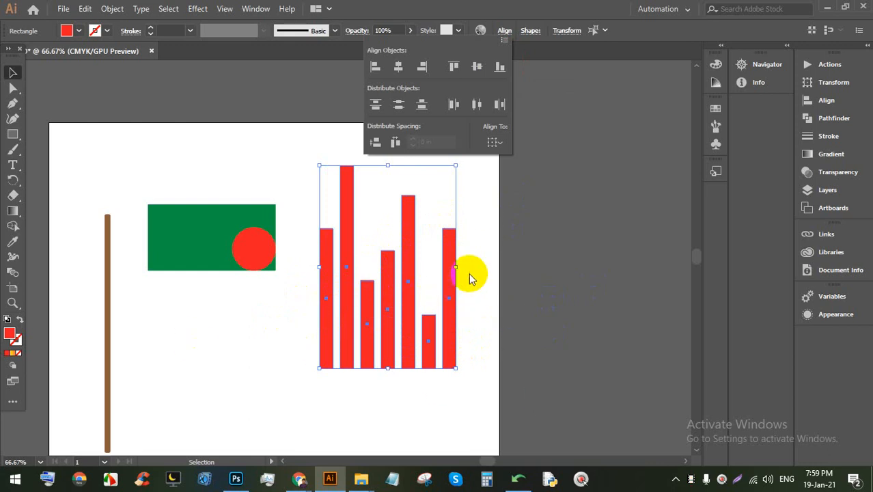
left_click(488, 326)
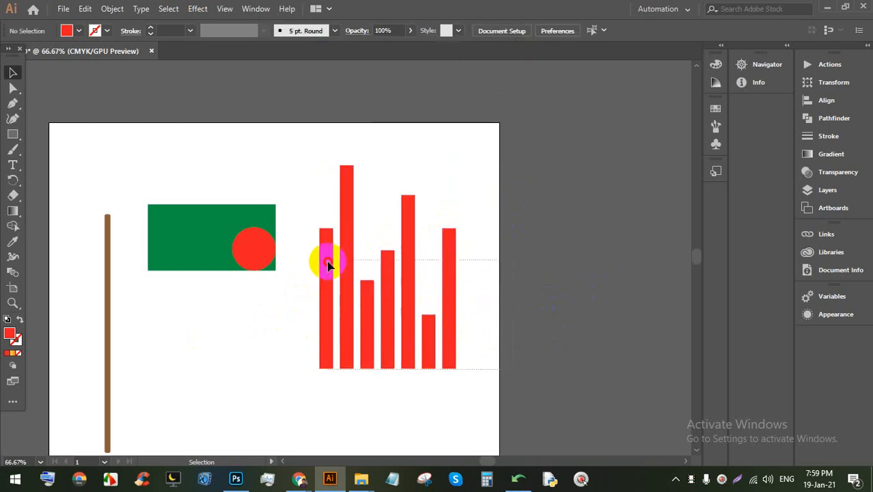
left_click(346, 242)
left_click_drag(460, 161, 493, 335)
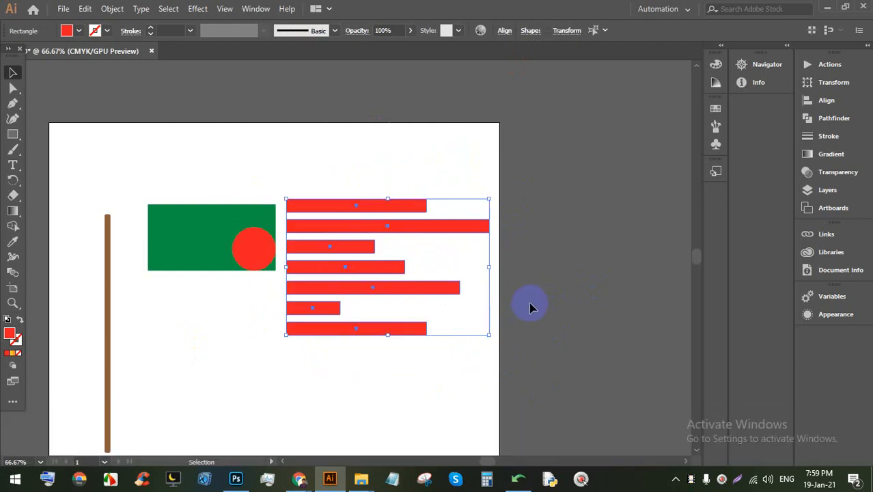
Step: Select and delete all seven red bars, then choose the Ellipse Tool from the Rectangle flyout
left_click(531, 307)
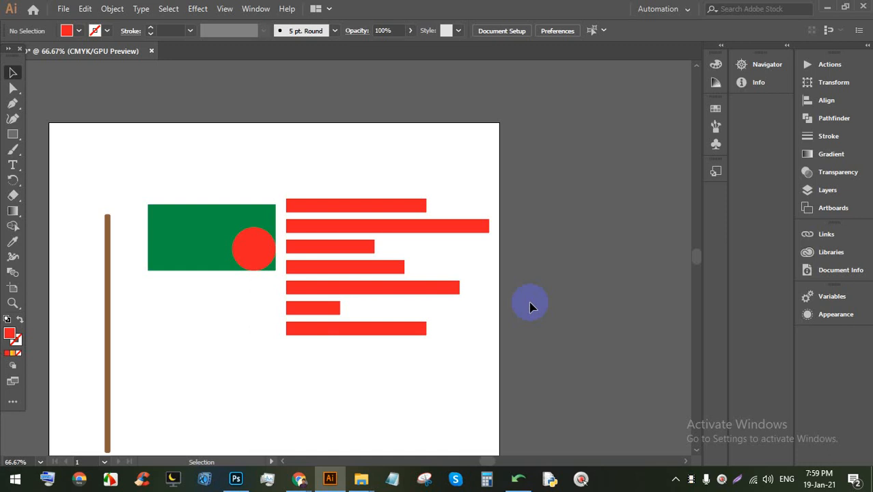
left_click_drag(390, 363, 513, 149)
scroll(424, 194, "up", 2)
scroll(430, 192, "down", 1)
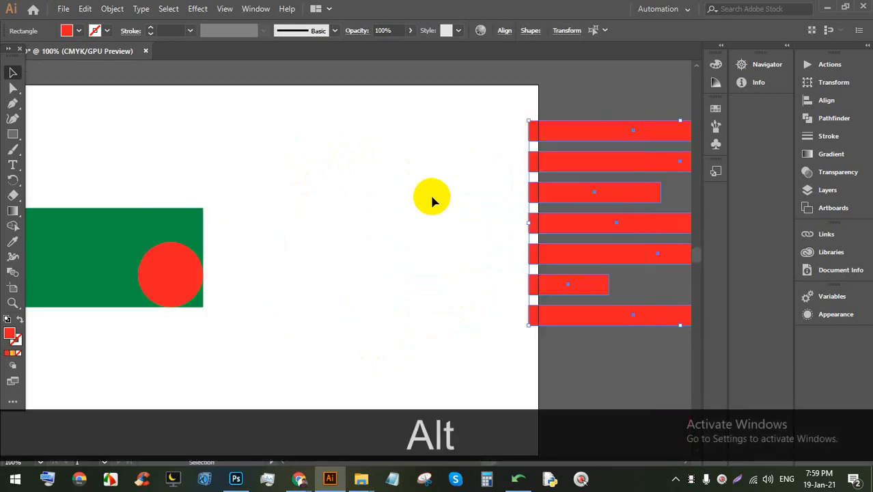
key("BackSpace")
scroll(429, 193, "up", 1)
left_click_drag(12, 135, 41, 148)
Step: Draw a red circle and Alt-drag overlapping copies of it up-right and to the right
left_click_drag(170, 137, 310, 267)
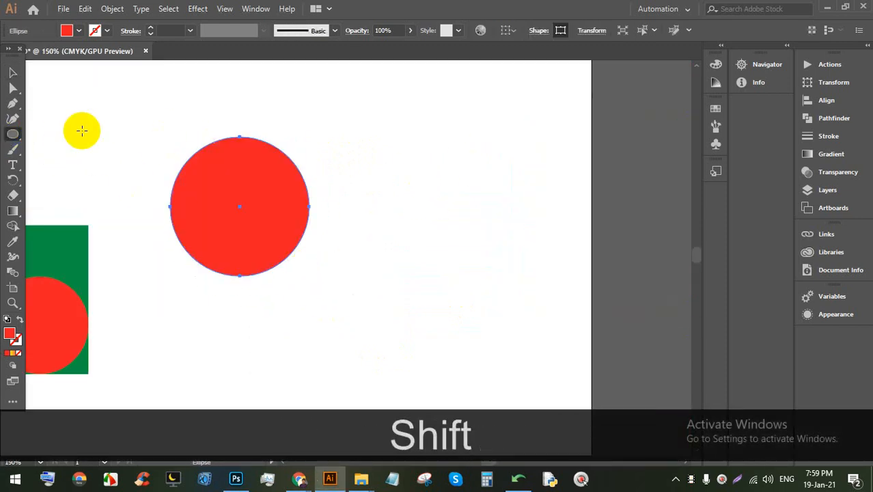
left_click_drag(233, 109, 368, 235)
key("BackSpace")
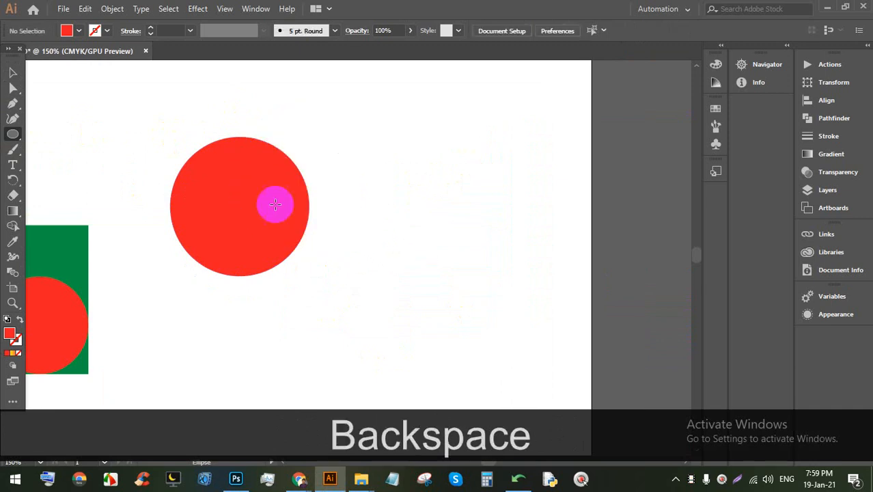
left_click(13, 72)
left_click_drag(213, 181, 301, 148)
left_click(196, 213)
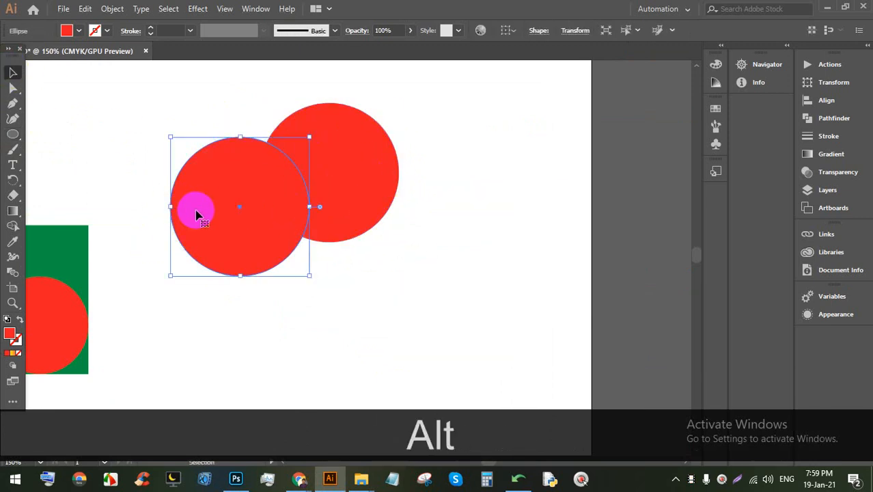
key("BackSpace")
left_click(339, 176)
left_click_drag(339, 175, 420, 216)
Step: Fill the upper-right circle yellow and the lower circle green from the Fill swatches
left_click(425, 136)
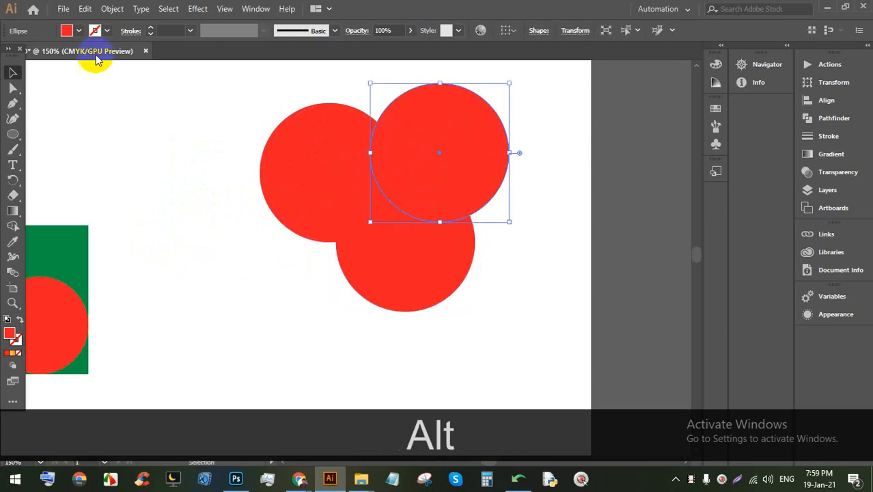
left_click(78, 30)
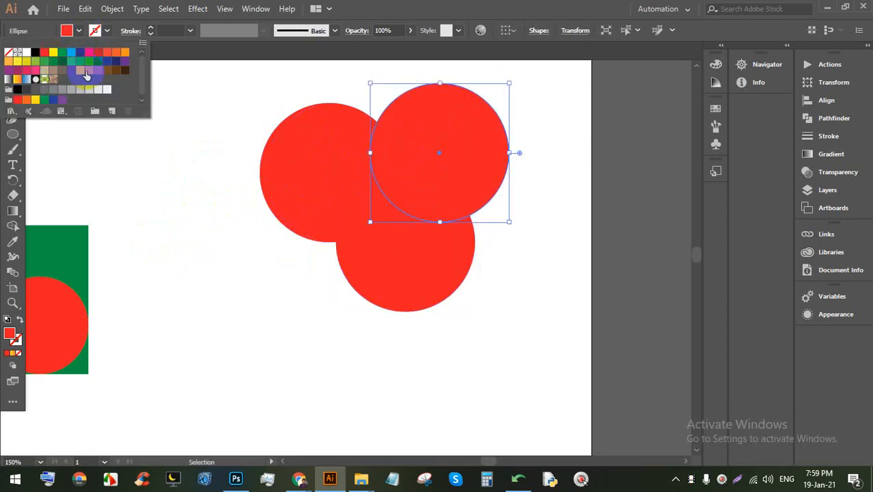
left_click(17, 61)
left_click(240, 259)
left_click(409, 236)
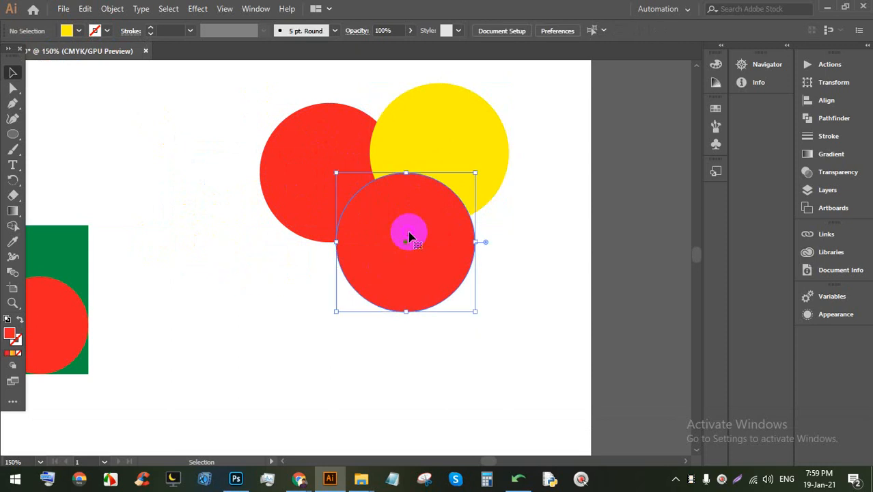
left_click(79, 31)
left_click(61, 52)
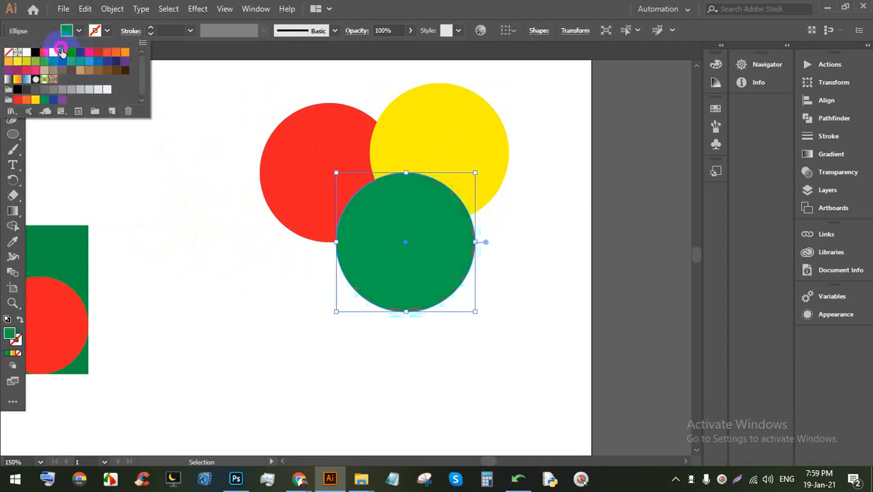
left_click(515, 262)
scroll(457, 127, "up", 1)
scroll(413, 158, "up", 1)
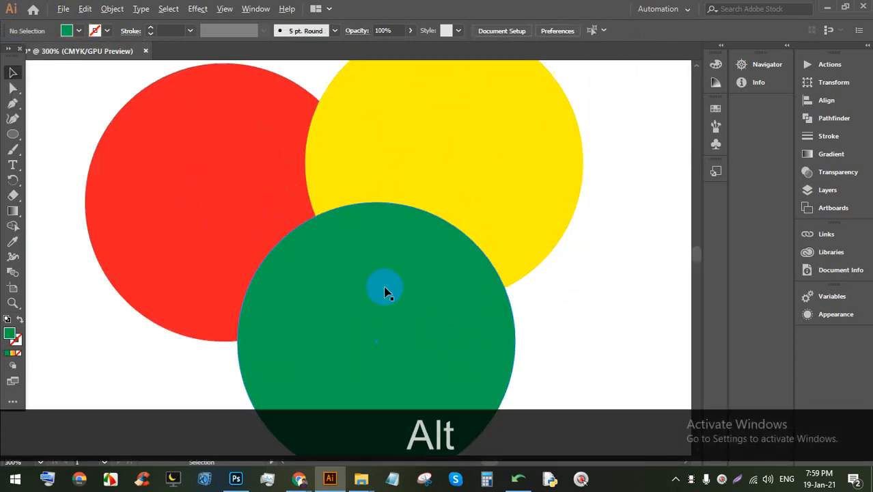
Step: Drag the green circle up and left until its bottom meets the red/yellow intersection, zooming in to check
left_click_drag(345, 334, 284, 173)
left_click_drag(330, 220, 290, 135)
left_click_drag(286, 173, 285, 128)
scroll(348, 230, "up", 3)
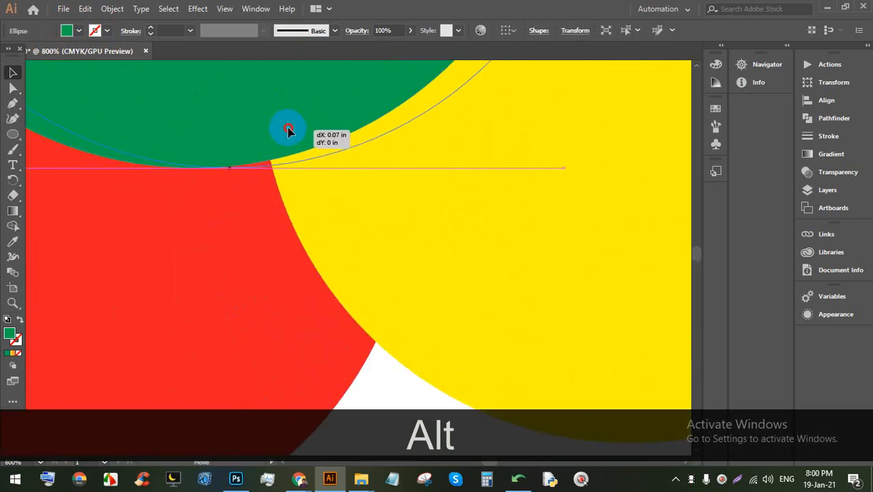
scroll(258, 185, "up", 1)
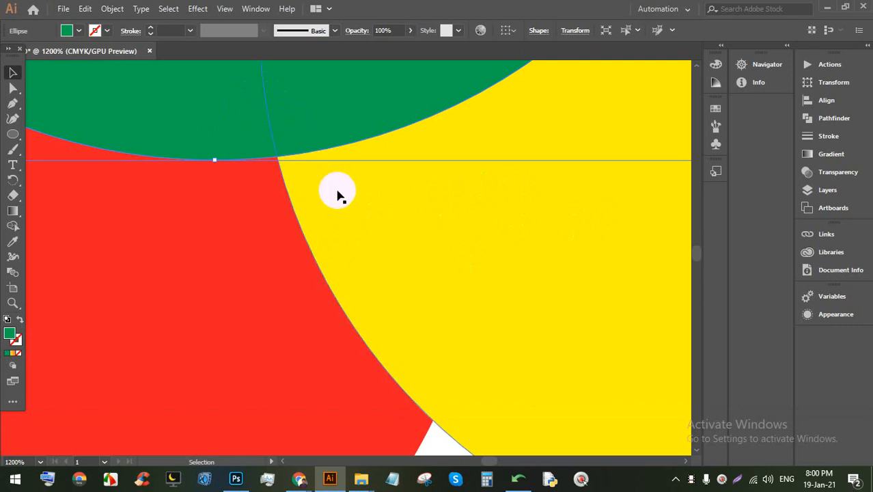
scroll(318, 177, "down", 1)
scroll(318, 177, "up", 2)
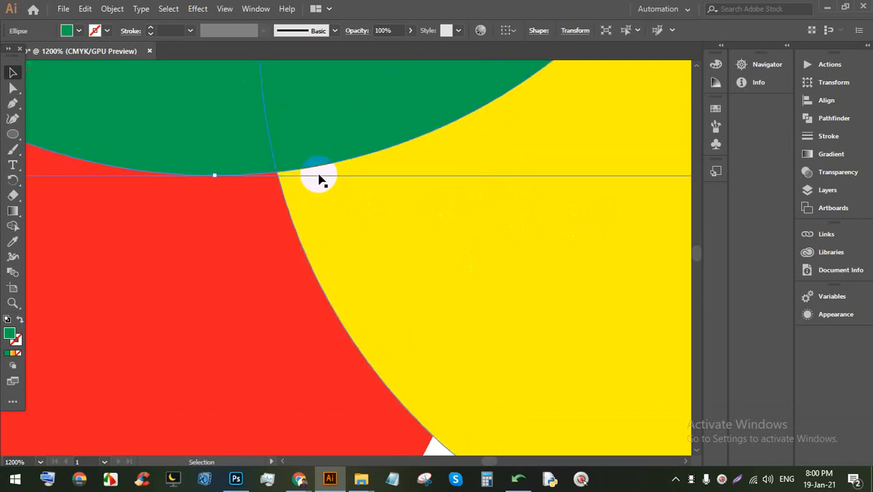
scroll(318, 177, "down", 4)
scroll(320, 176, "up", 1)
scroll(320, 179, "up", 2)
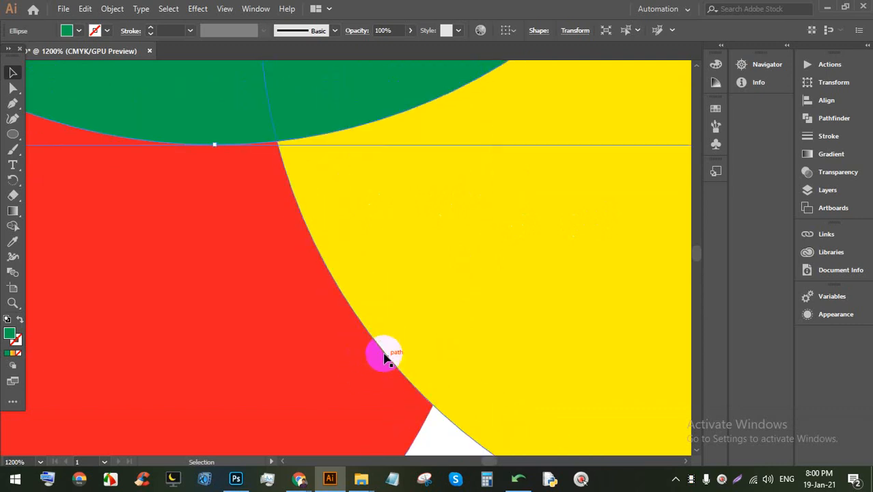
left_click_drag(437, 439, 347, 398)
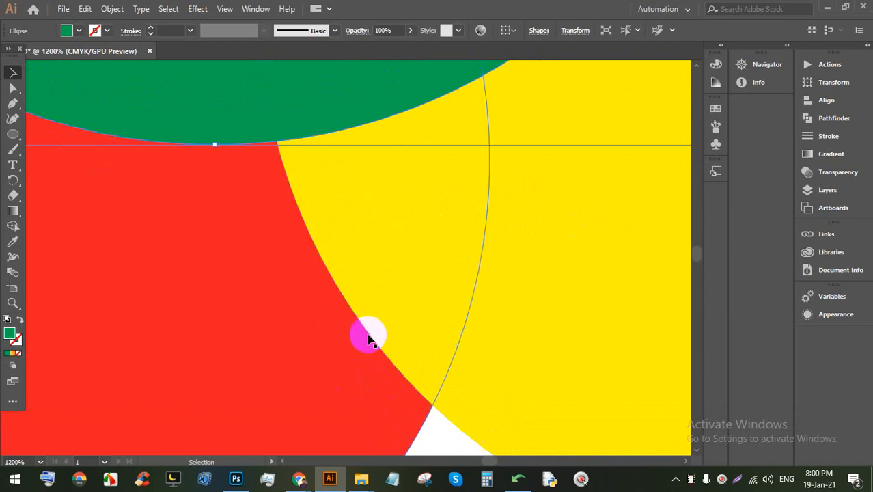
Step: Bring the red circle one level forward with Arrange > Bring Forward
left_click(295, 360)
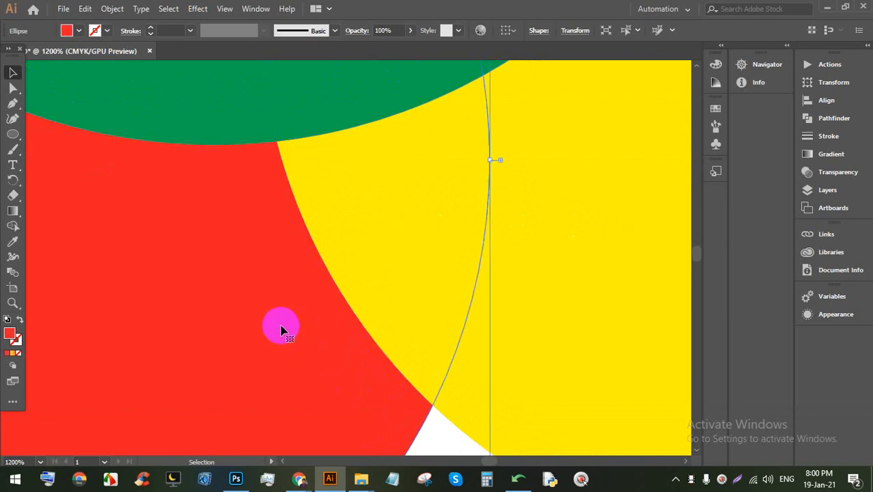
right_click(281, 330)
mouse_move(387, 262)
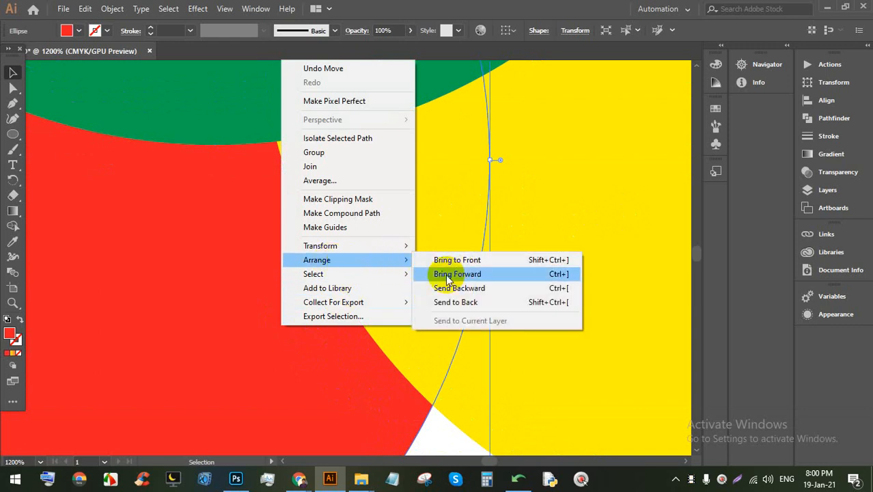
left_click(495, 280)
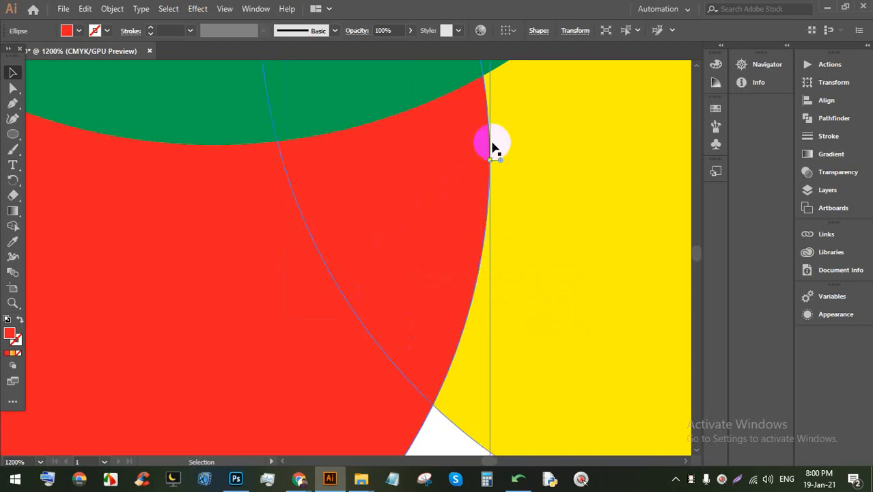
Step: Bring the yellow circle to the front with Arrange > Bring to Front
left_click(533, 318)
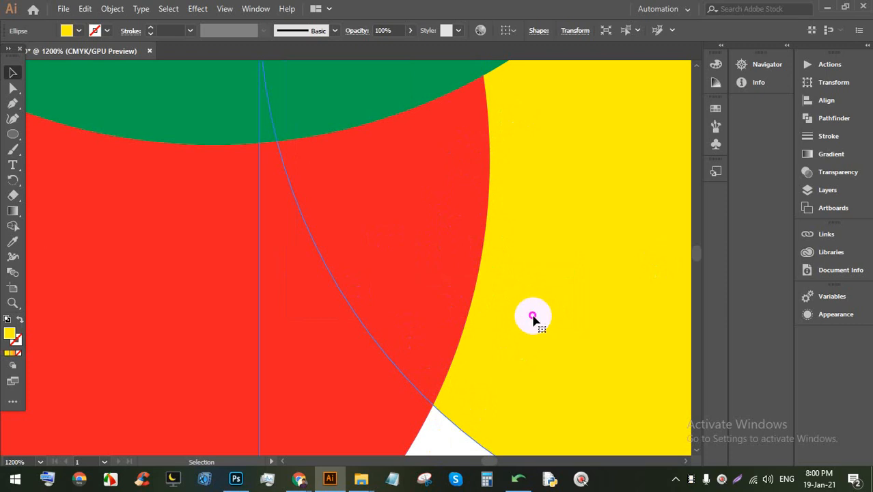
right_click(542, 245)
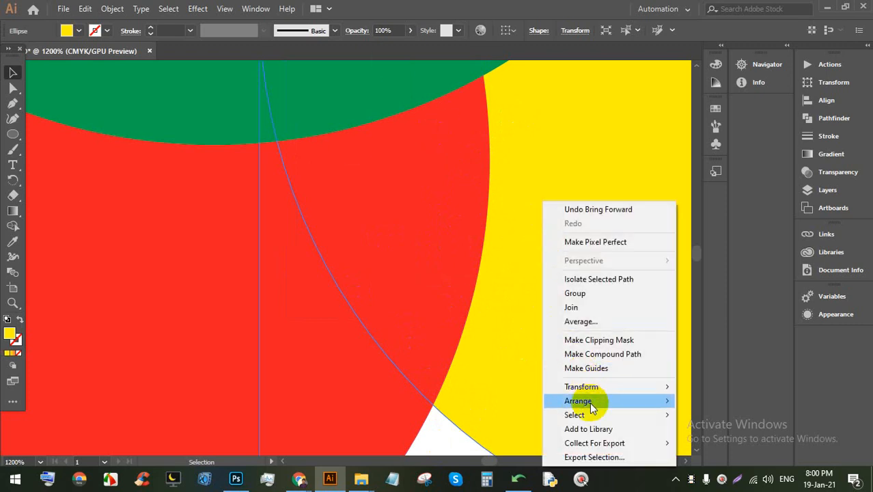
mouse_move(589, 402)
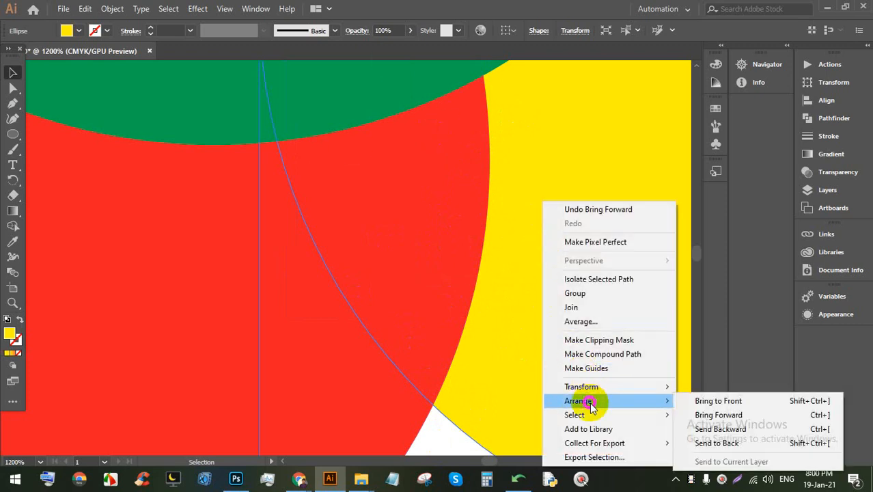
left_click(718, 401)
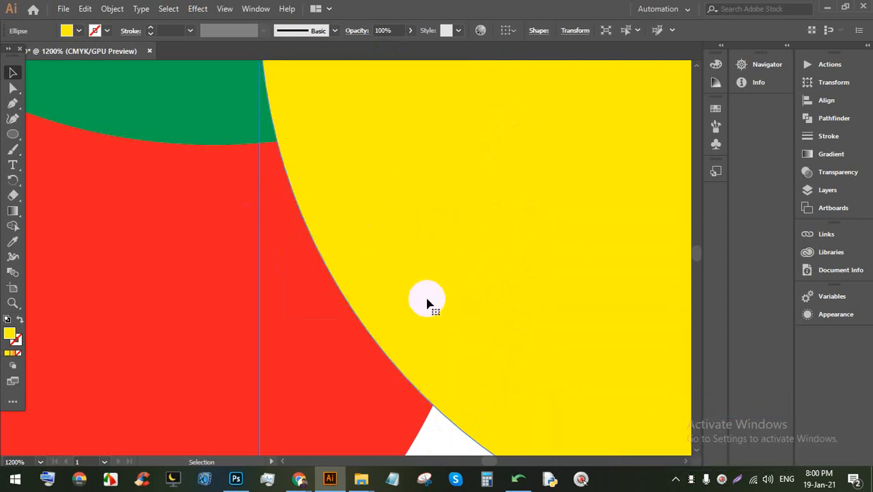
Step: Reposition the yellow circle up and left over the others, fine-tuning its placement
left_click_drag(426, 303, 456, 218)
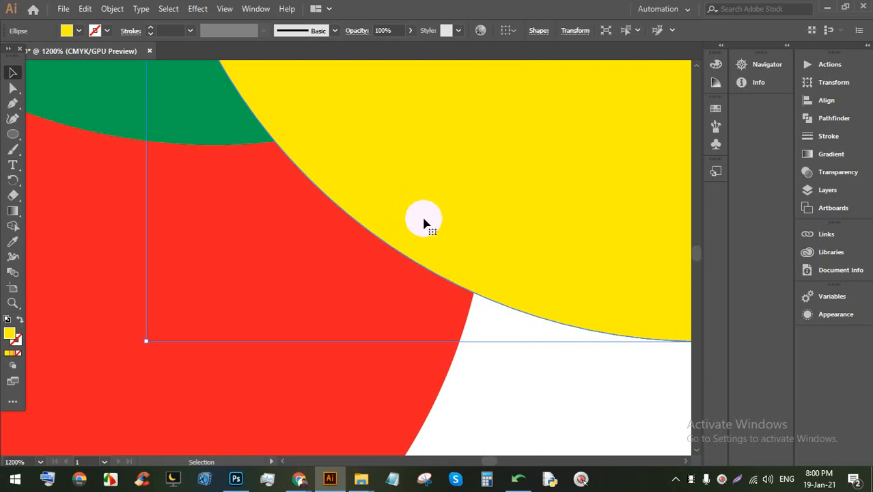
left_click(547, 403)
left_click_drag(540, 301, 323, 91)
left_click_drag(468, 105, 451, 98)
left_click_drag(426, 99, 437, 96)
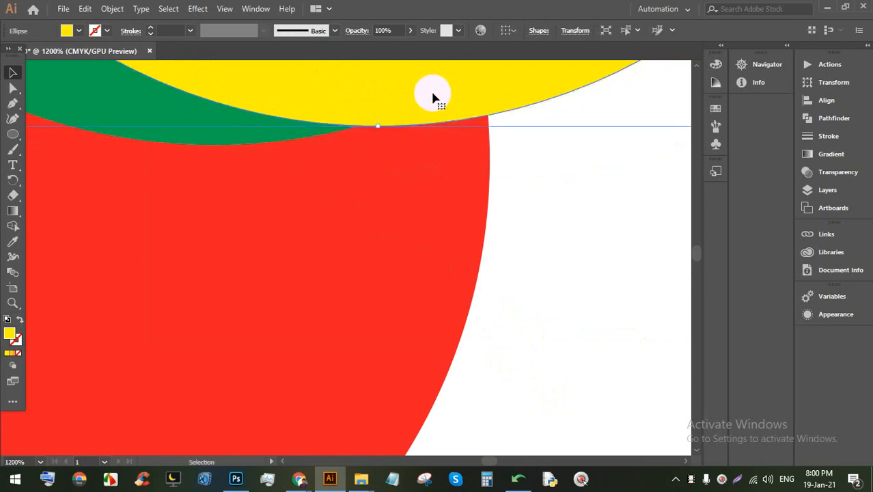
scroll(481, 224, "up", 3)
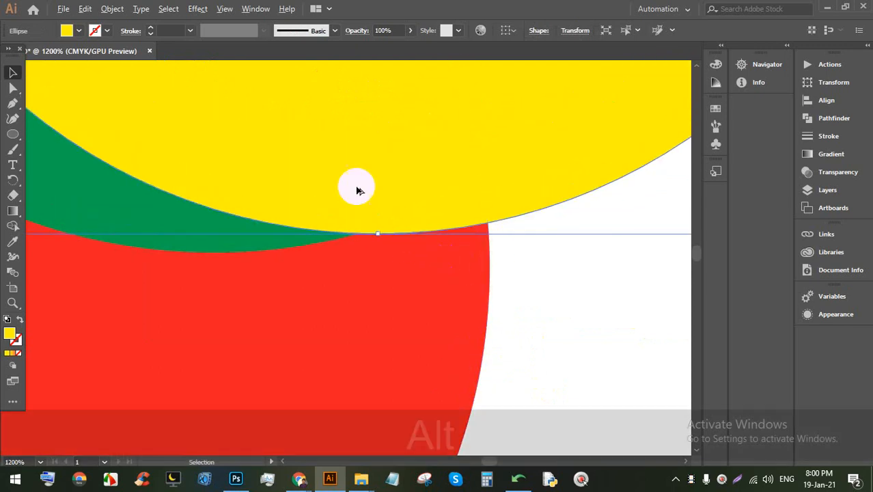
scroll(317, 204, "down", 3, "alt")
scroll(366, 224, "up", 5, "alt")
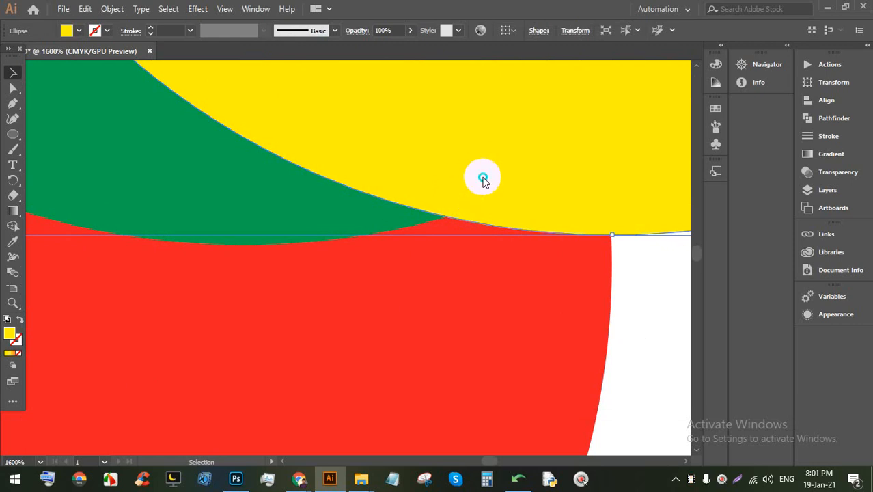
Step: Send the yellow circle one level backward with Arrange > Send Backward
right_click(483, 177)
mouse_move(528, 380)
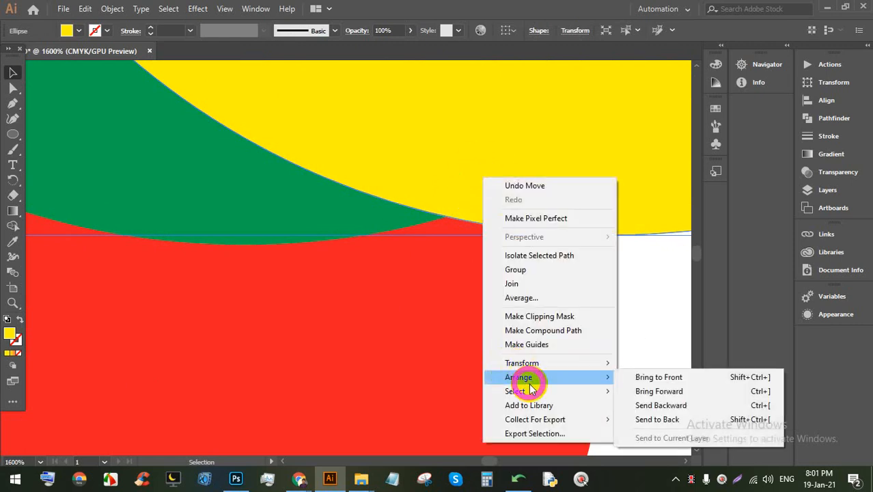
left_click(678, 406)
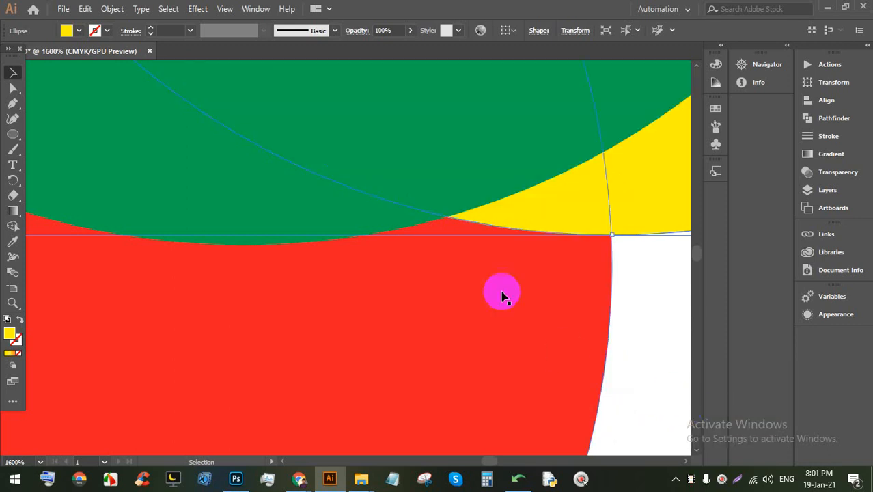
left_click(638, 333)
Step: Send the green circle to the back with Arrange > Send to Back, then zoom out
left_click(397, 186)
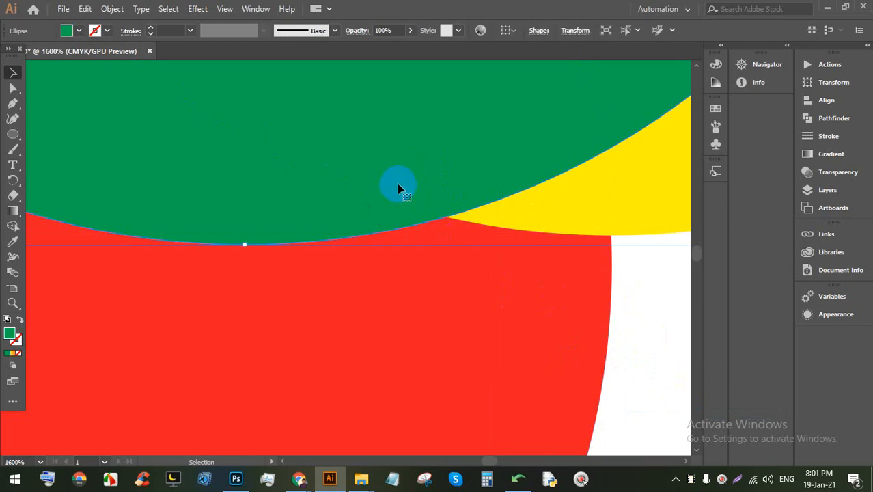
right_click(398, 179)
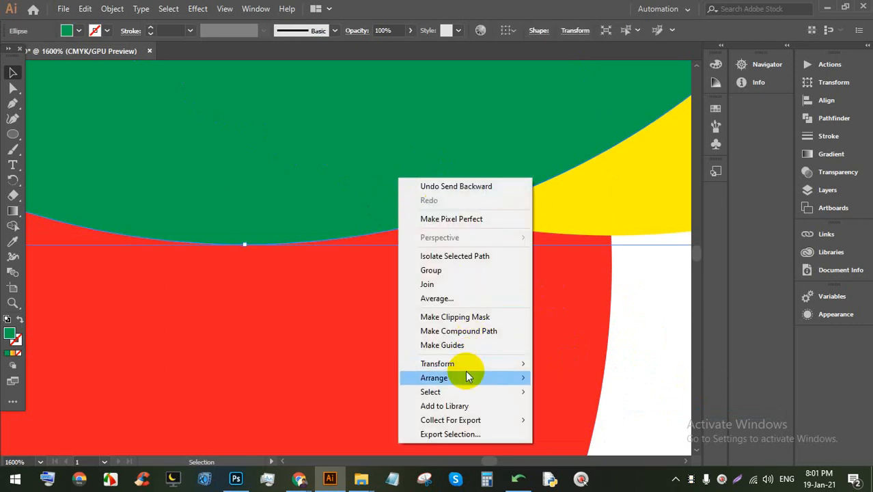
mouse_move(468, 377)
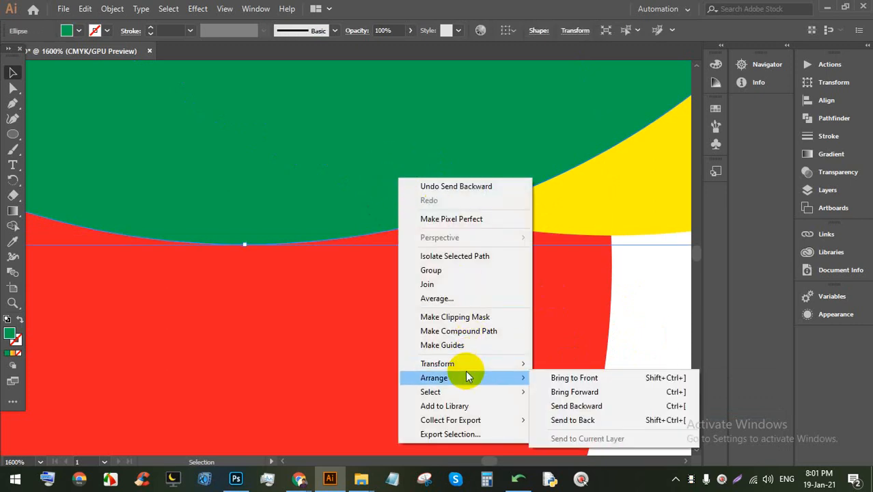
left_click(595, 421)
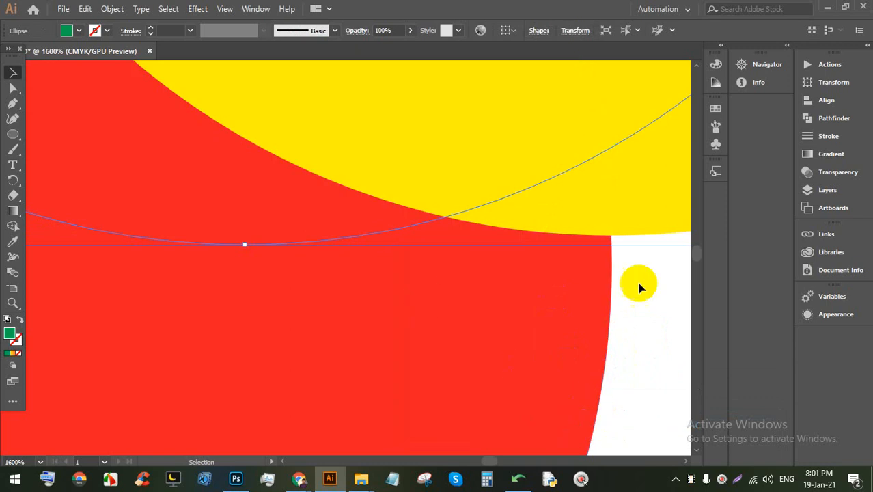
scroll(536, 248, "down", 1)
scroll(536, 249, "down", 5, "alt")
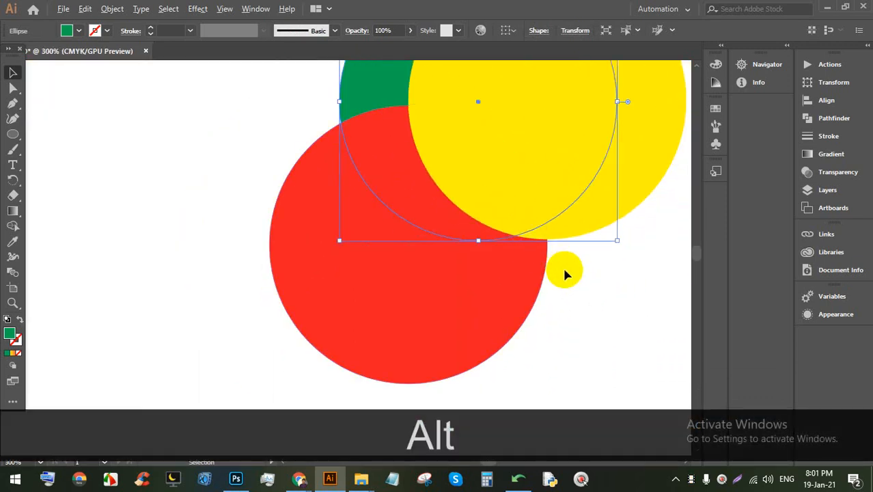
Step: Bring the yellow circle to the front, then drag the yellow and red circles upward apart
scroll(562, 266, "up", 2)
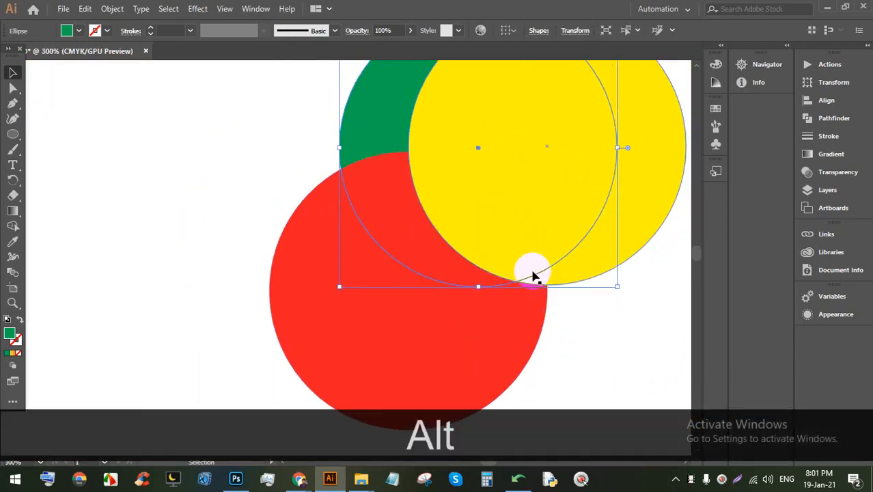
right_click(355, 130)
mouse_move(434, 342)
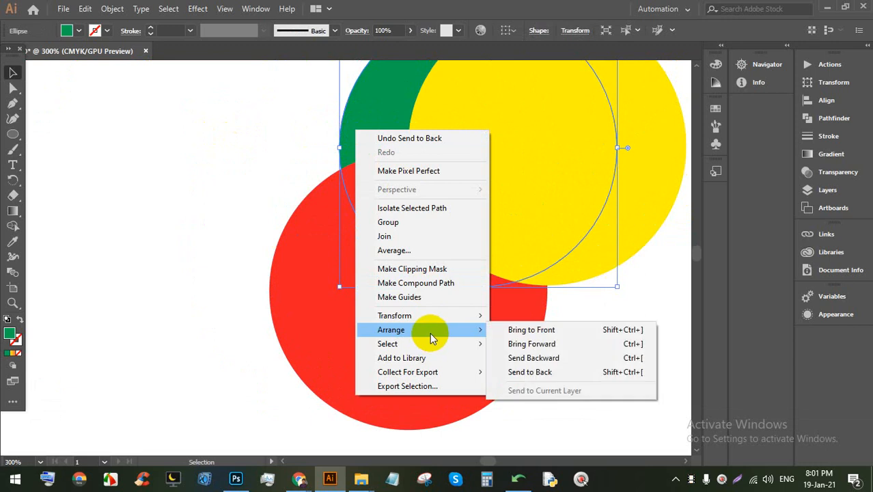
left_click(623, 331)
left_click(633, 293)
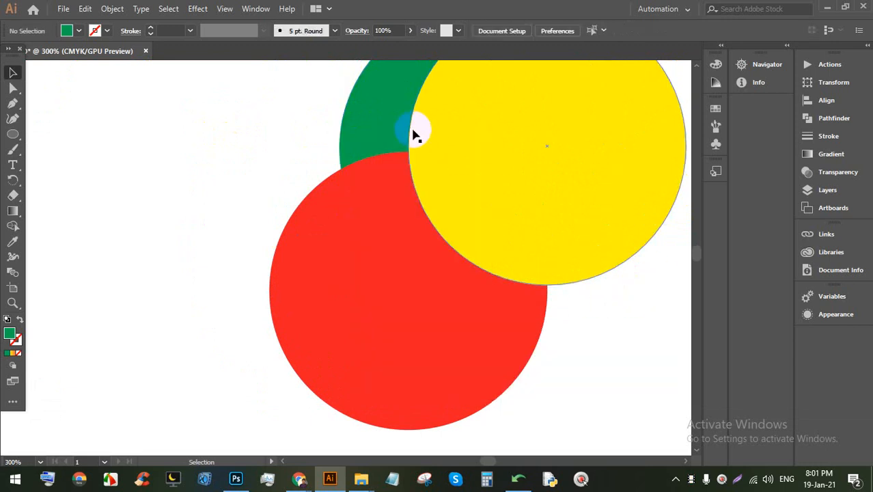
left_click_drag(563, 229, 403, 130)
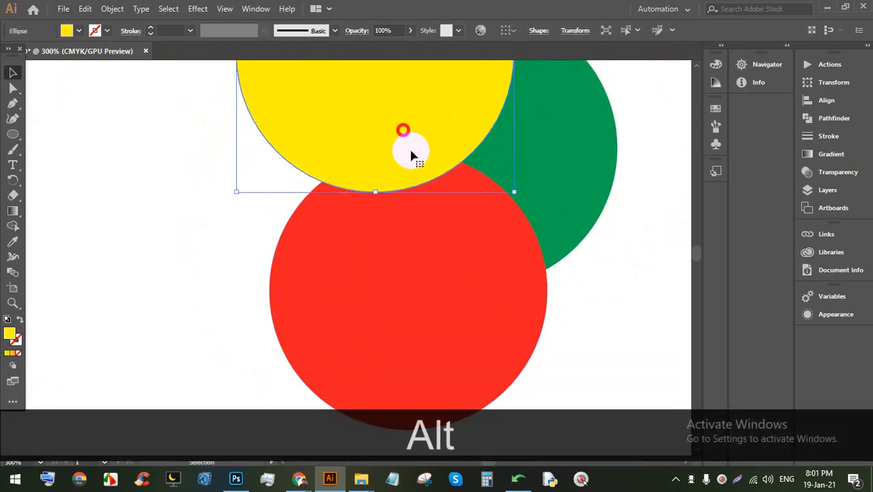
left_click_drag(492, 233, 497, 202)
left_click_drag(503, 195, 503, 190)
Step: Send the green circle to the back of the stack with Arrange > Send to Back
scroll(484, 111, "up", 3)
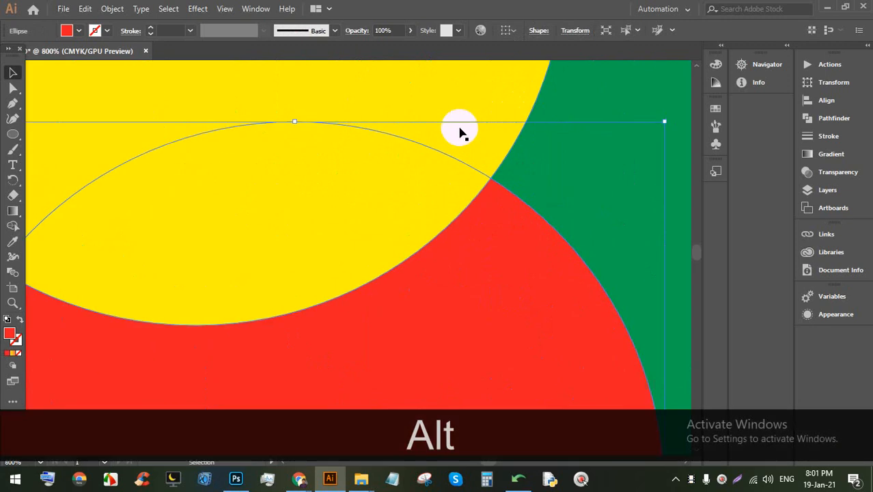
right_click(461, 95)
left_click(521, 295)
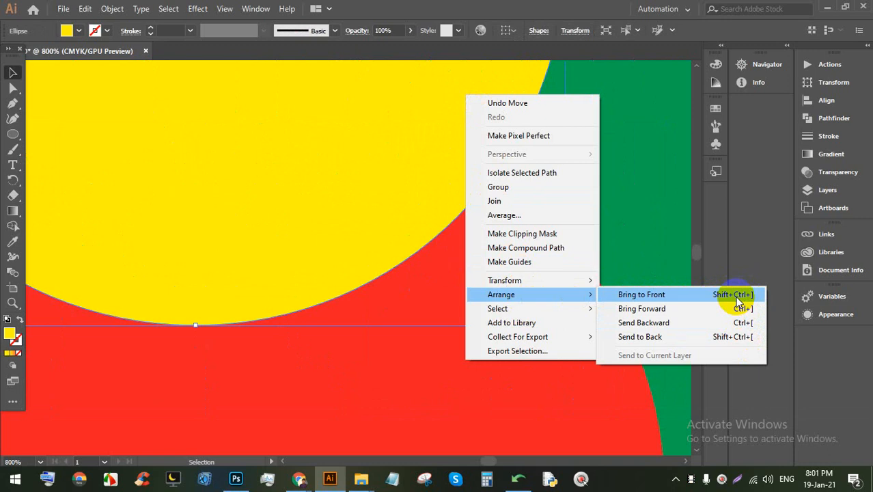
left_click(297, 241)
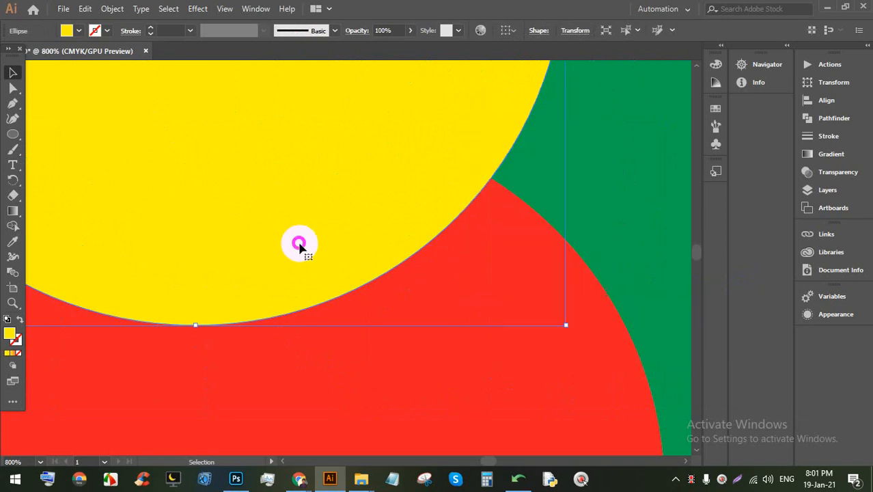
left_click(601, 230)
right_click(606, 218)
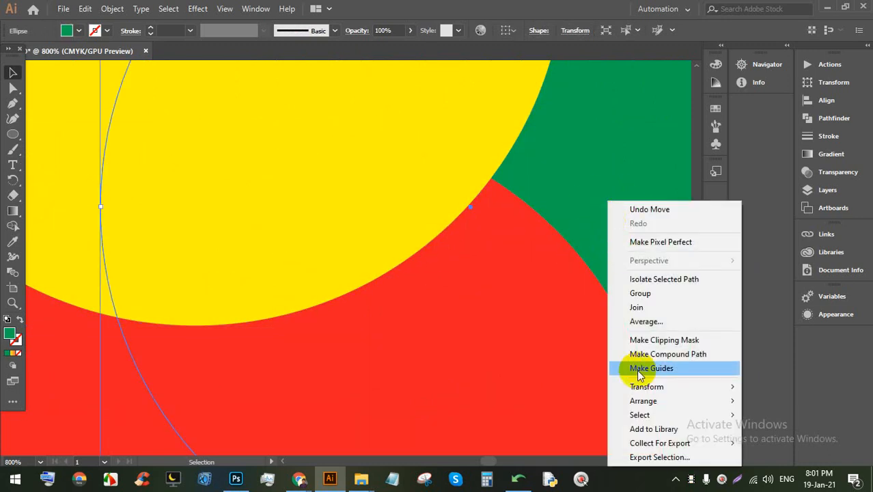
mouse_move(705, 394)
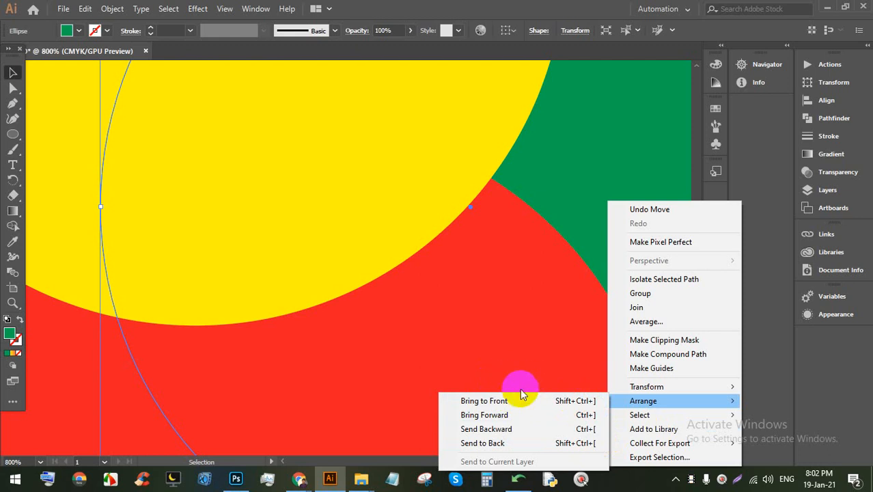
left_click(591, 183)
right_click(595, 169)
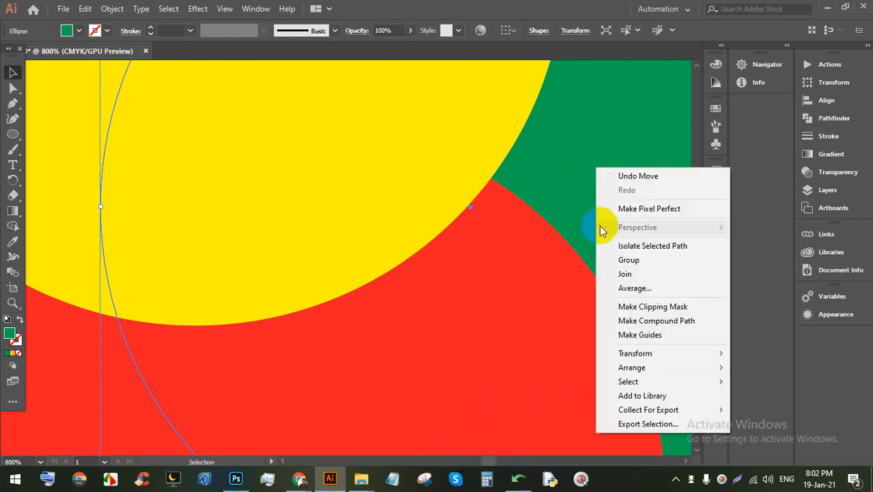
mouse_move(634, 370)
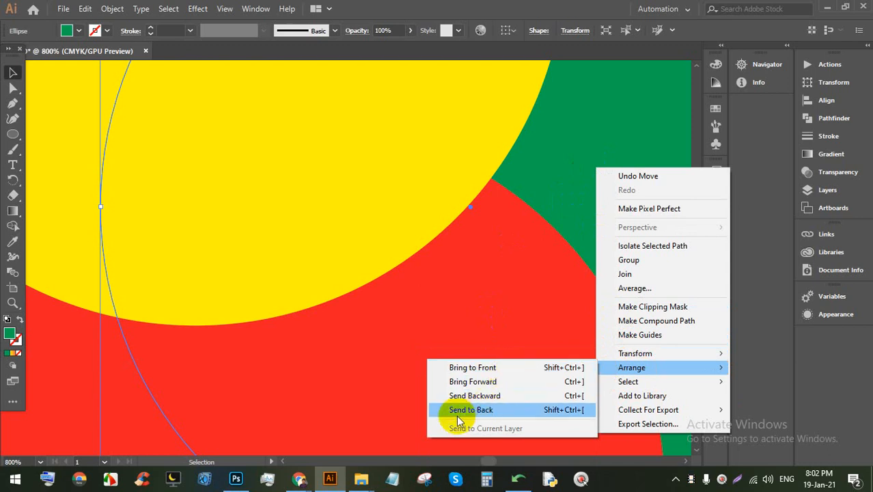
left_click(518, 411)
Step: Move the yellow circle two levels back with Ctrl+[
scroll(432, 281, "up", 2)
left_click(424, 117)
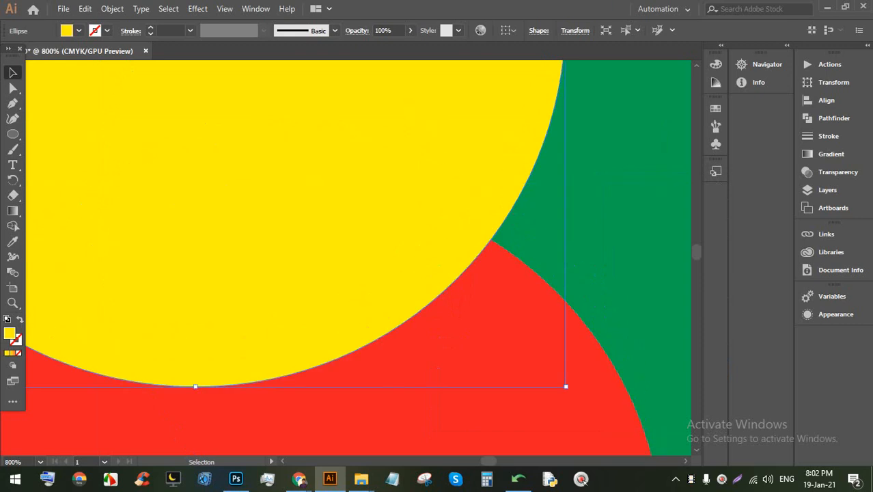
key("ctrl+bracketleft")
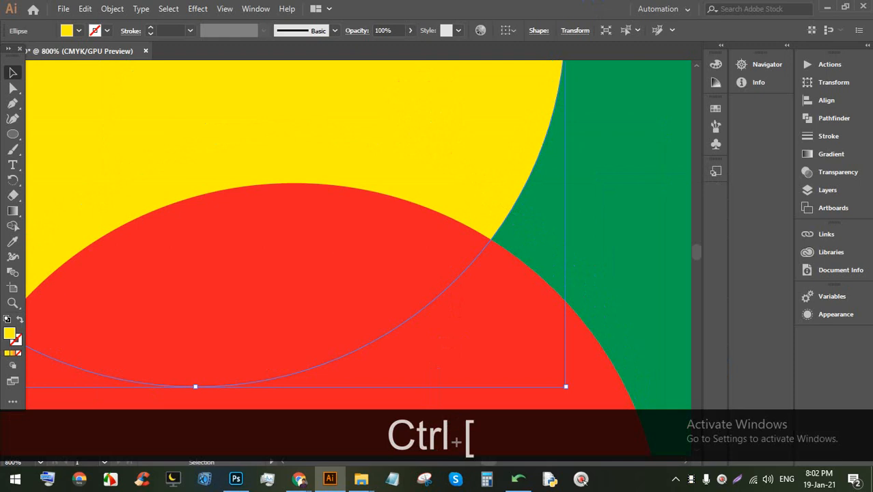
key("ctrl+bracketleft")
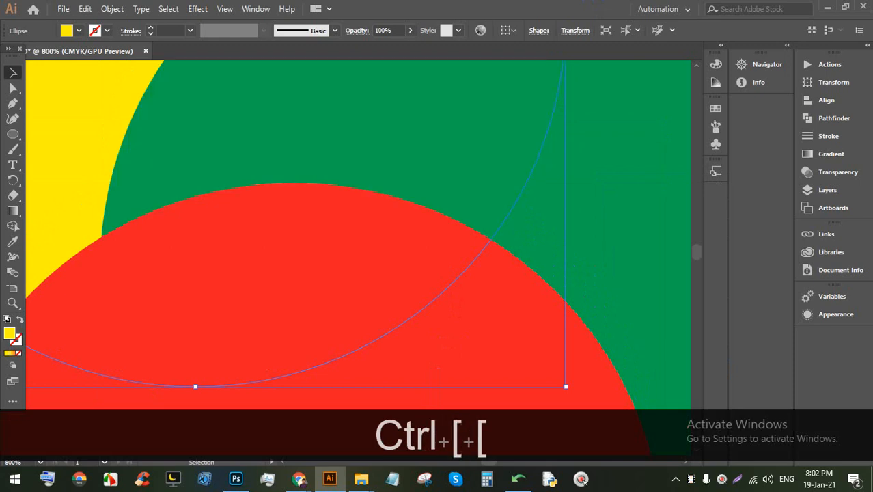
Step: Bring the green circle in front of the red one, then yellow back on top
scroll(852, 59, "down", 2)
left_click_drag(581, 187, 364, 214)
left_click(590, 205)
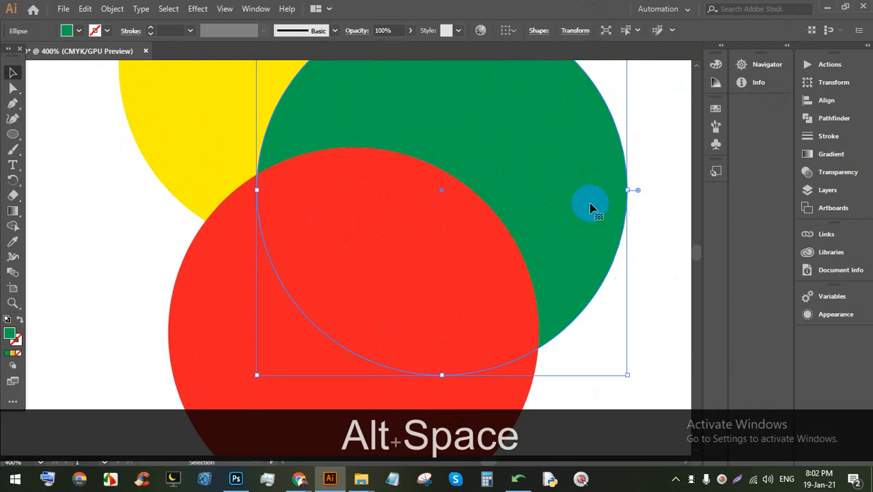
key("ctrl")
key("ctrl+bracketright")
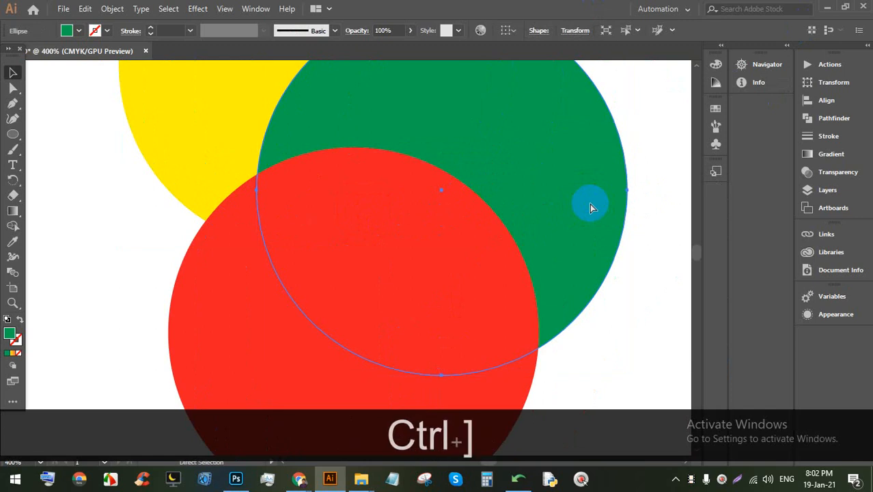
key("ctrl+bracketright")
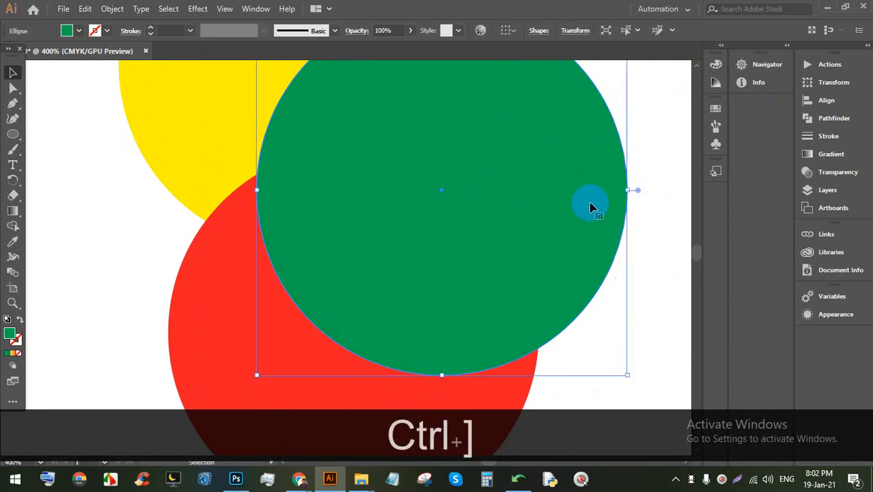
scroll(405, 120, "up", 1)
left_click(208, 145)
key("ctrl+bracketright")
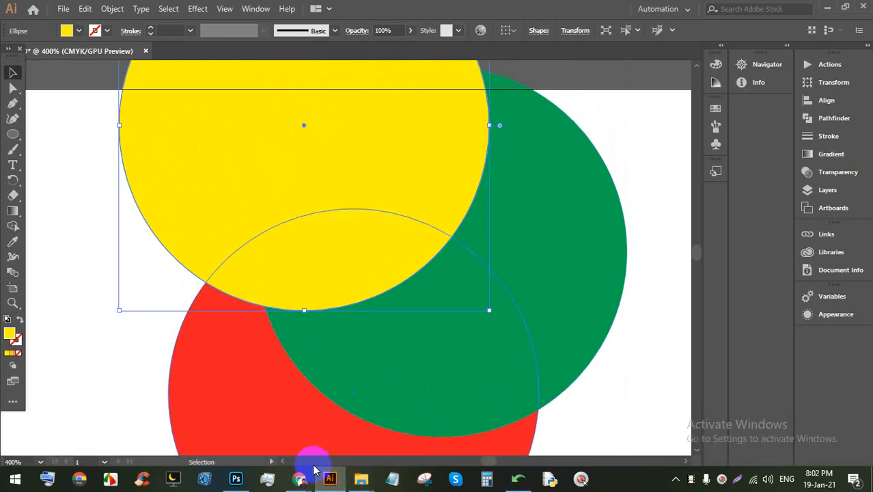
mouse_move(306, 476)
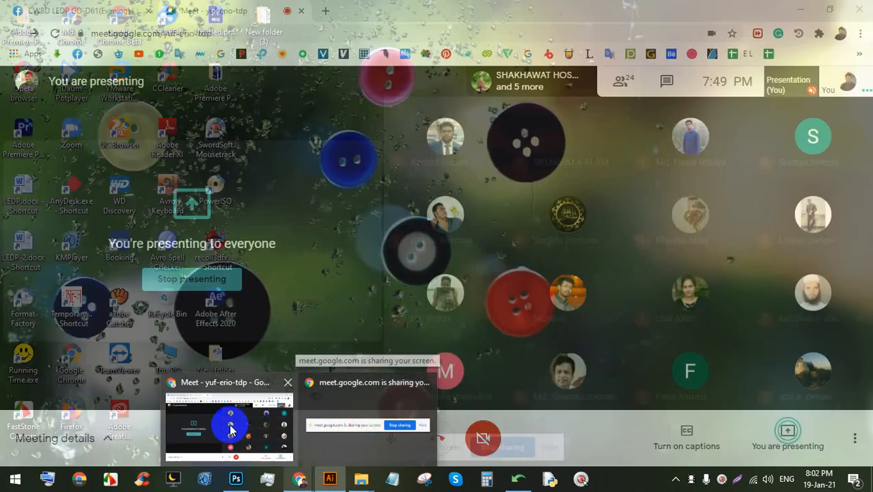
left_click(224, 419)
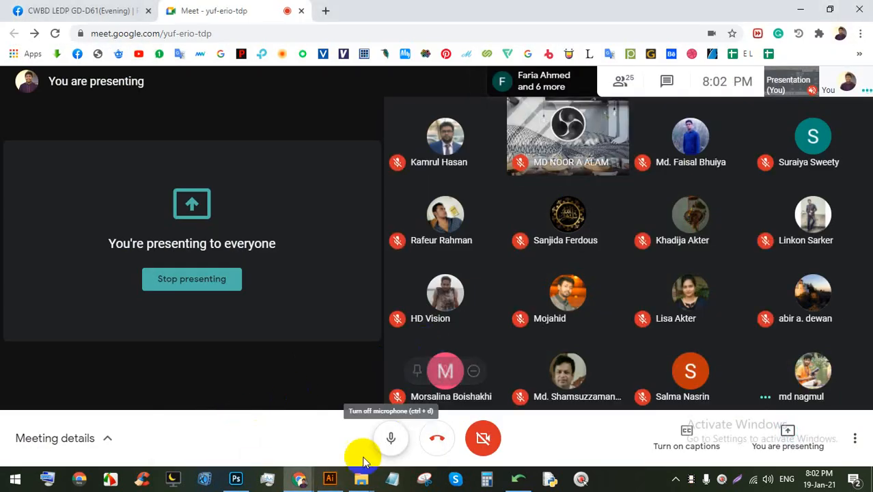
left_click(329, 478)
scroll(481, 280, "down", 5)
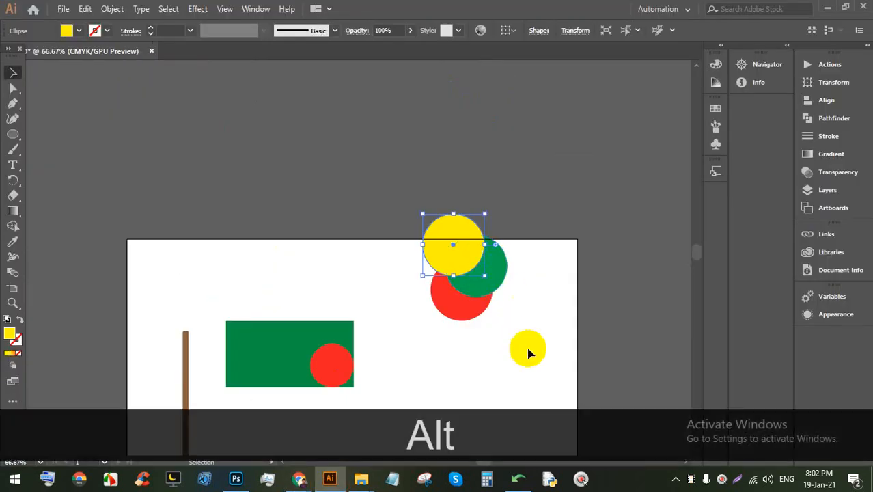
Step: Delete the three test circles and bring the flag into view
left_click_drag(520, 353, 417, 218)
key("BackSpace")
scroll(343, 203, "down", 2)
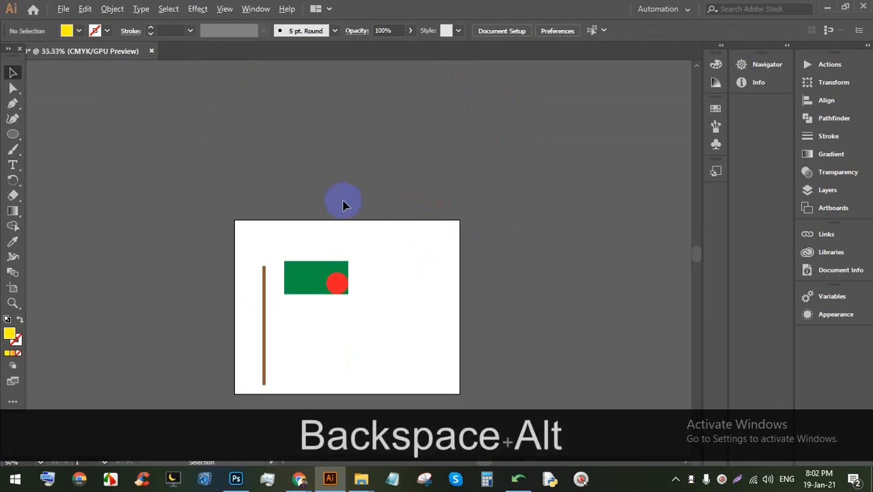
scroll(278, 325, "up", 5)
key("space")
left_click_drag(455, 251, 436, 312)
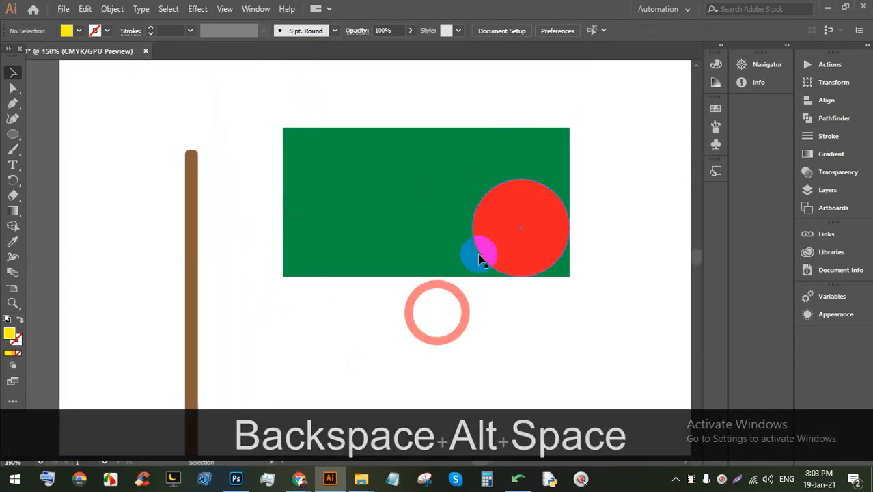
scroll(484, 206, "up", 1)
Step: Centre the red disc horizontally and vertically on the green flag, then move the flag against the pole
left_click_drag(574, 353, 482, 222)
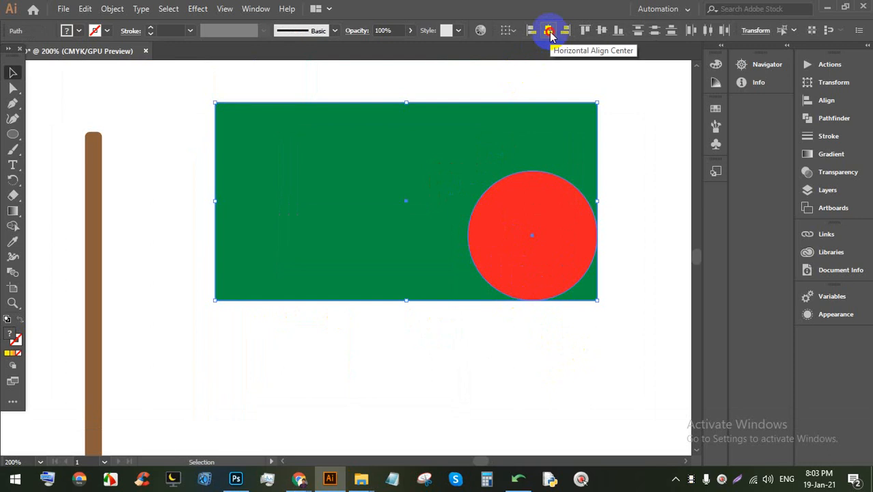
left_click(549, 31)
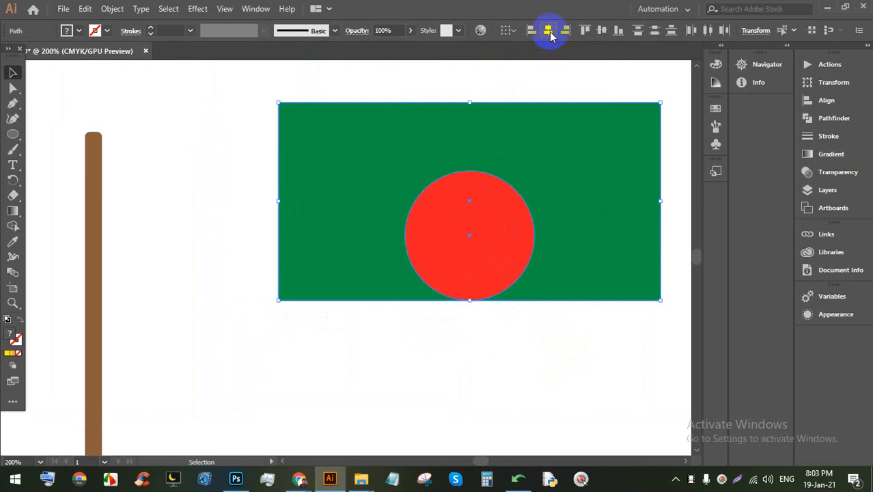
left_click(603, 31)
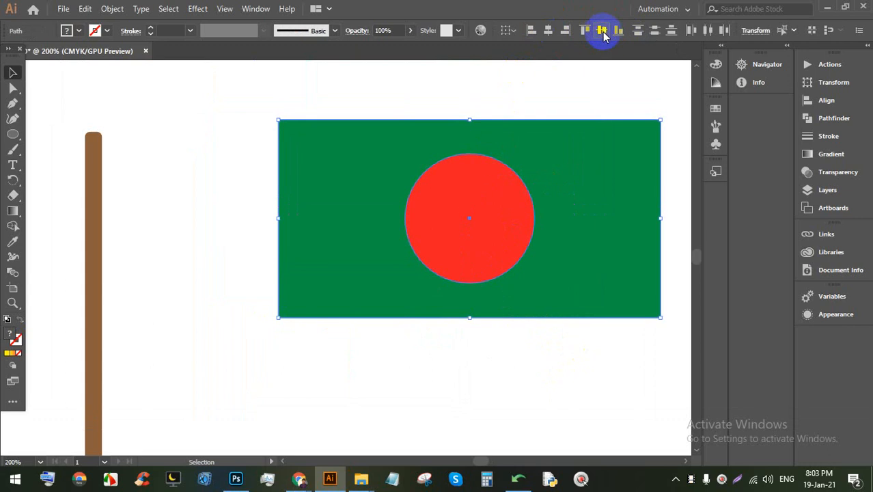
left_click_drag(563, 191, 381, 217)
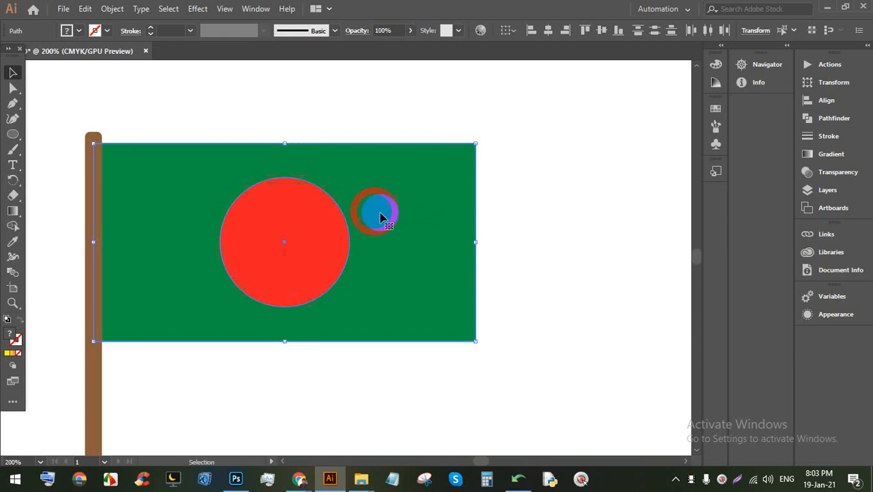
left_click(598, 207)
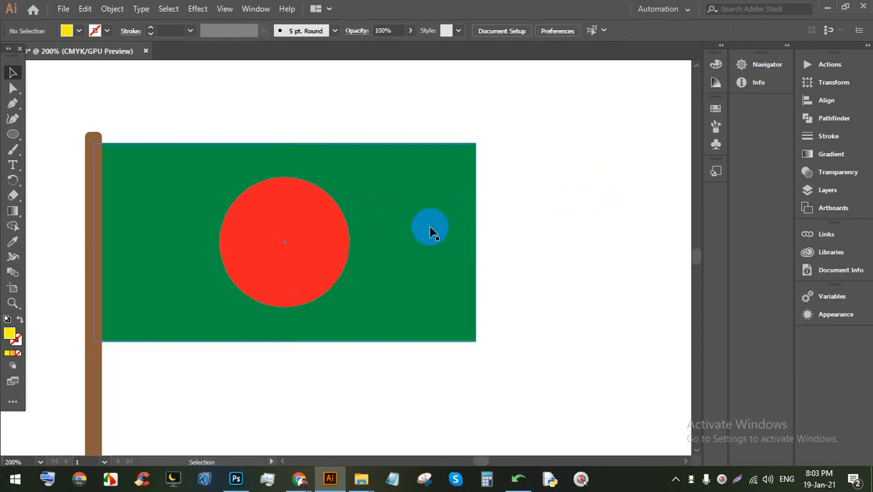
scroll(429, 205, "down", 2, "alt")
left_click_drag(542, 224, 446, 164)
scroll(276, 124, "down", 1, "alt")
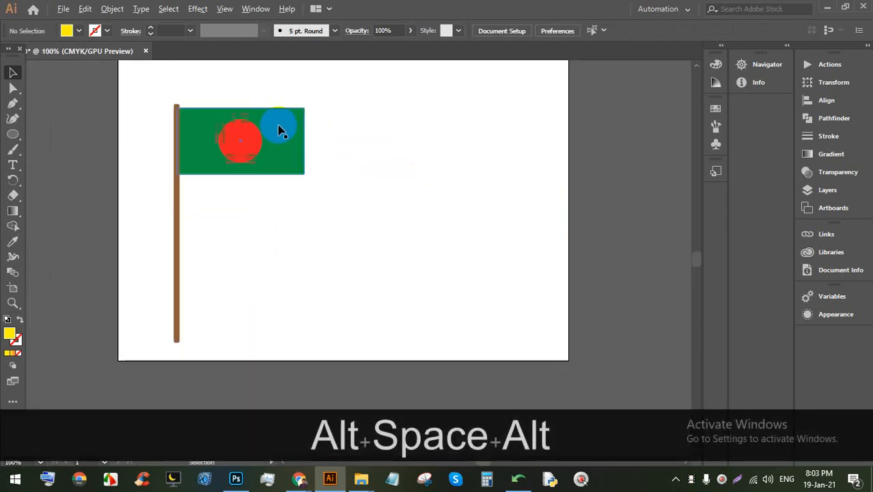
scroll(249, 119, "up", 1, "alt")
scroll(240, 137, "up", 1, "alt")
left_click_drag(373, 162, 368, 189)
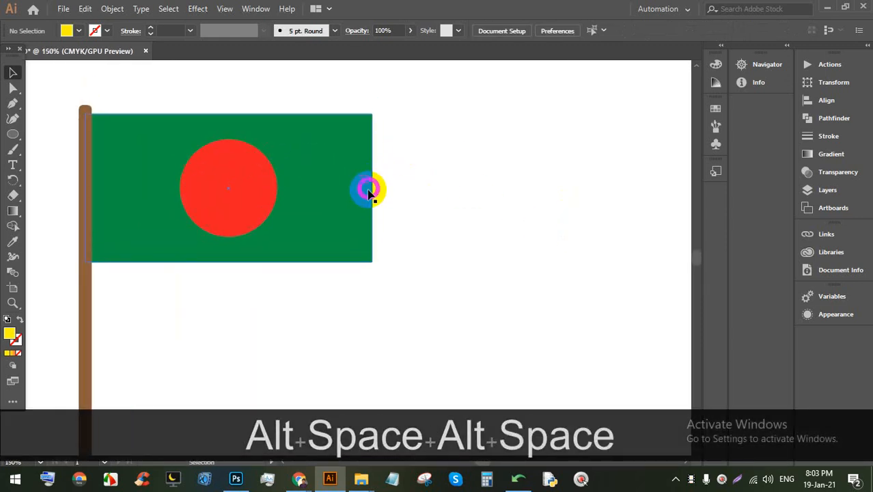
left_click(345, 125)
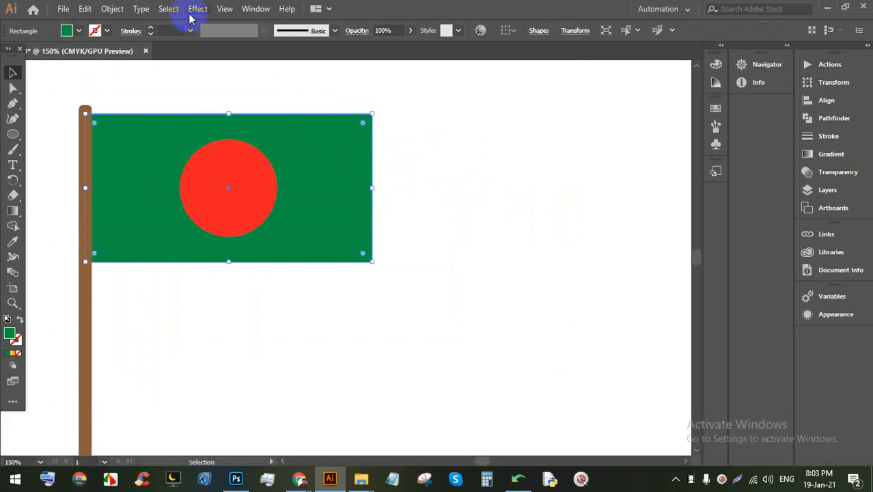
left_click(195, 9)
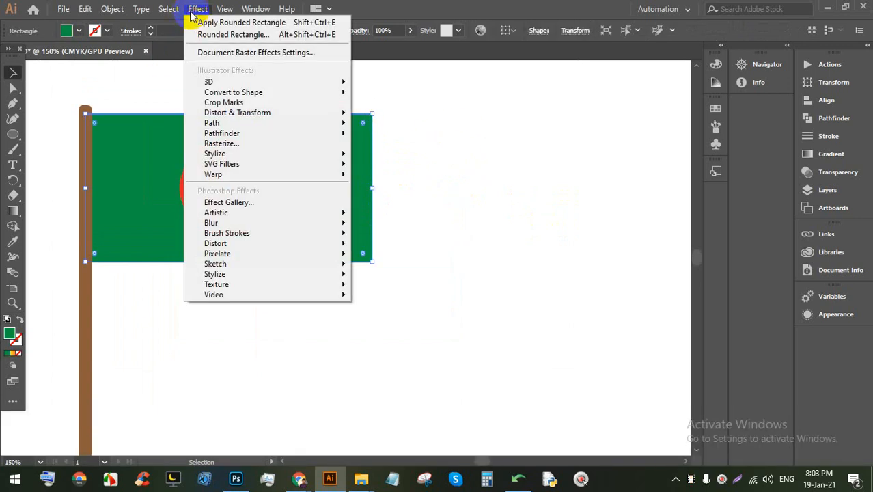
mouse_move(253, 175)
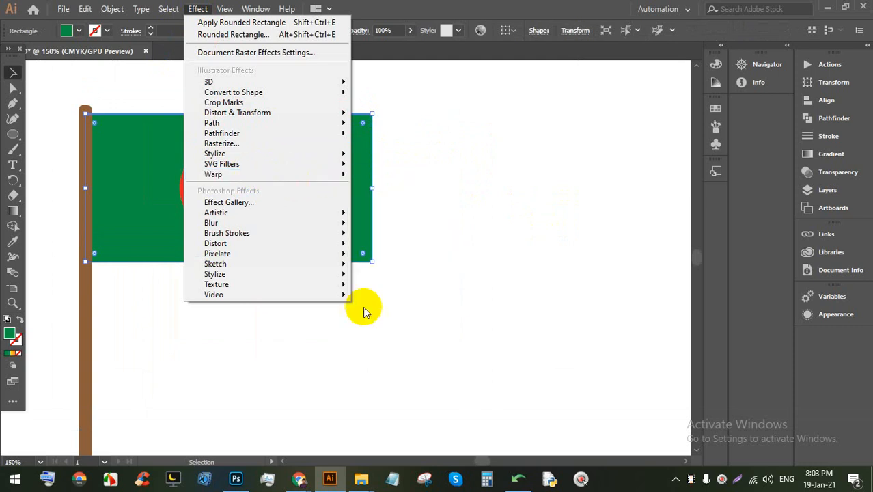
left_click(299, 478)
left_click(232, 410)
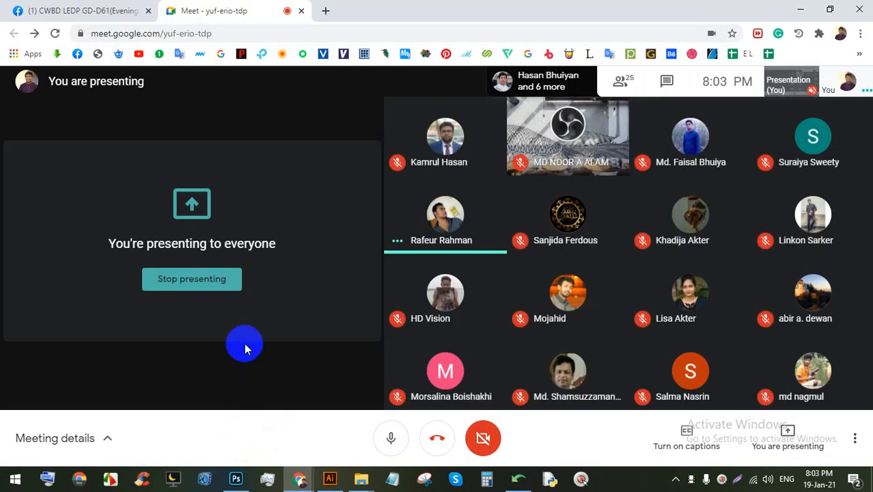
left_click(446, 213)
left_click(508, 290)
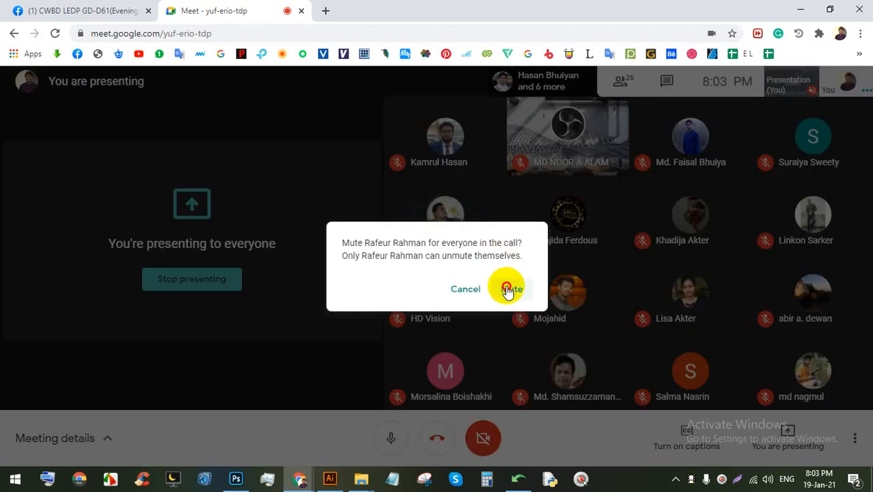
left_click(329, 478)
left_click(451, 265)
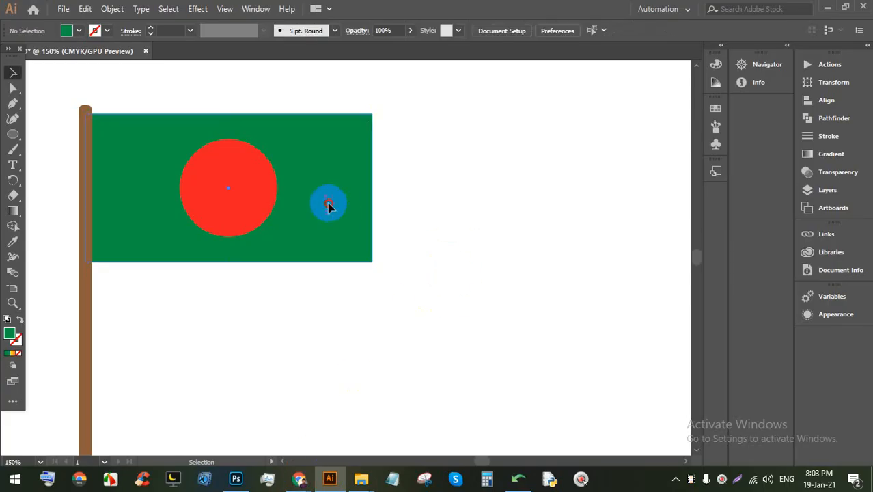
Step: Warp the green flag rectangle with the Flag style at about 21% bend
left_click(327, 203)
left_click(198, 10)
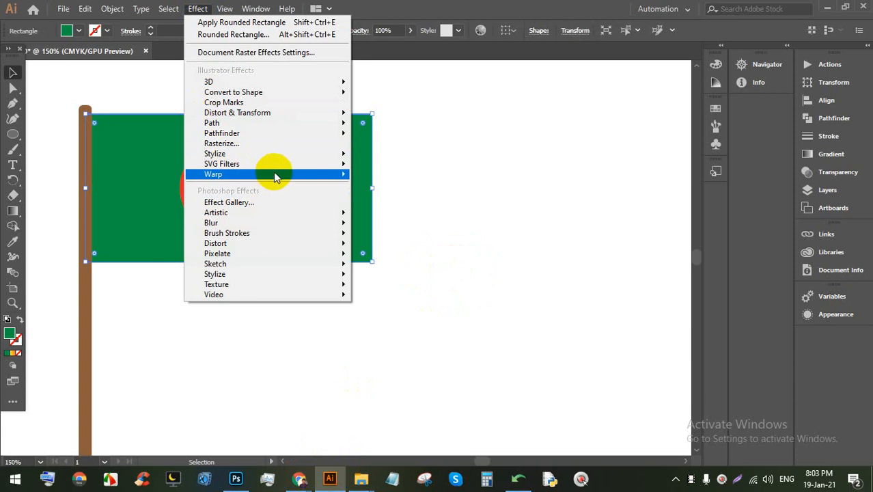
mouse_move(284, 180)
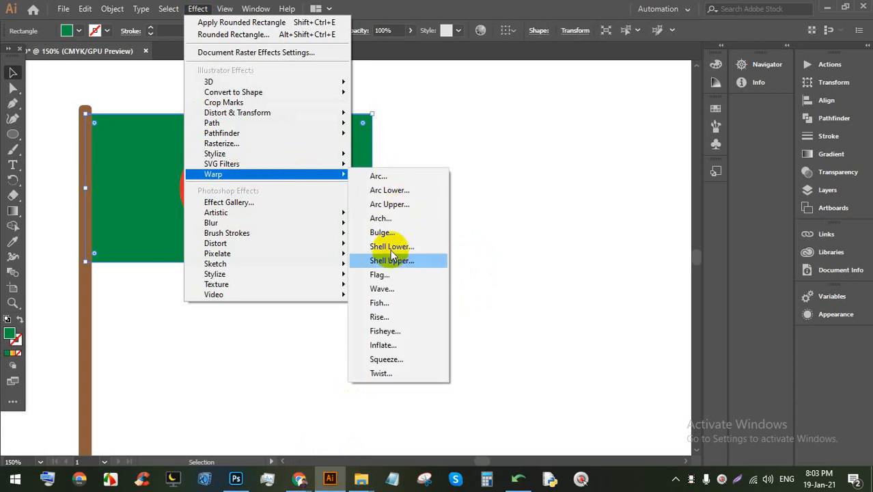
left_click(404, 179)
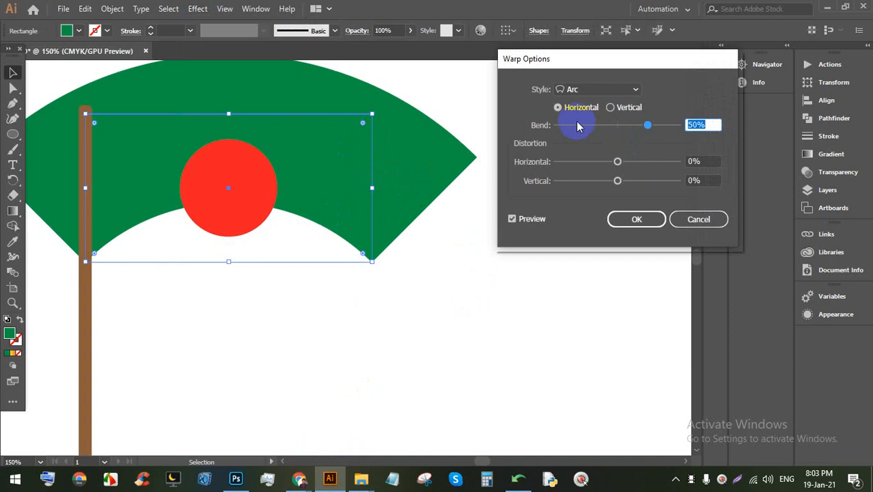
mouse_move(648, 125)
left_mouse_down()
mouse_move(568, 125)
mouse_move(652, 125)
left_mouse_up()
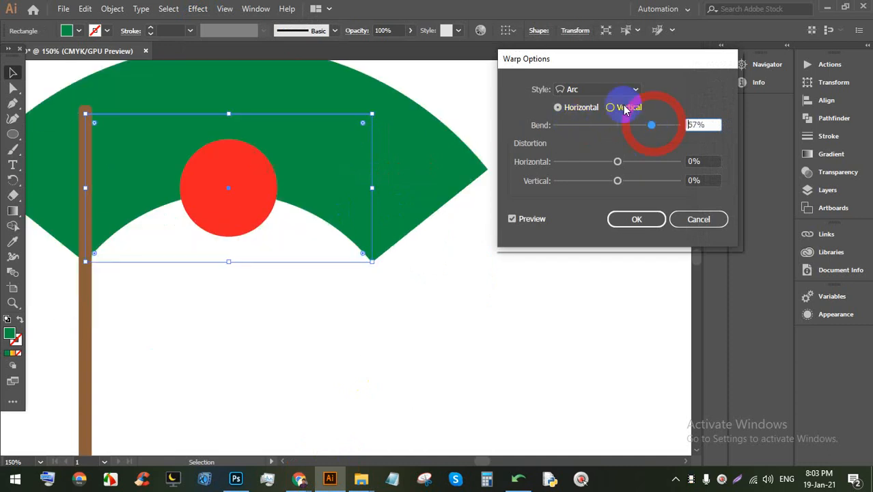
left_click(597, 88)
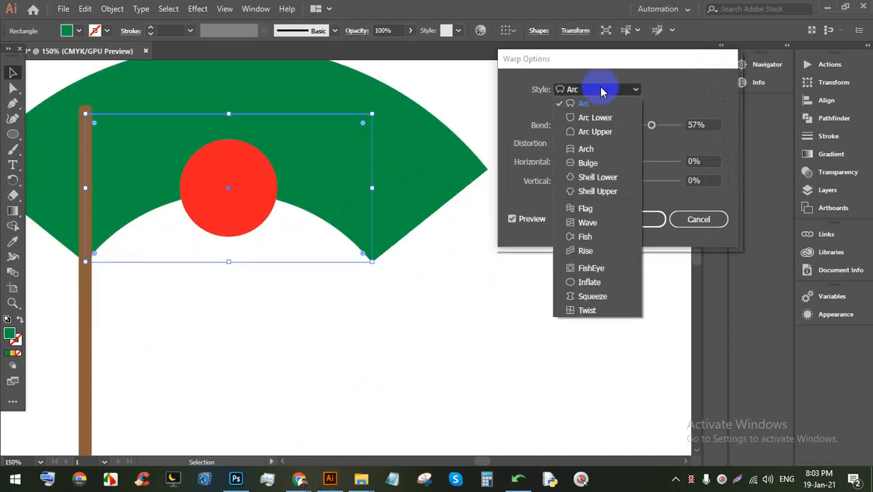
left_click(598, 211)
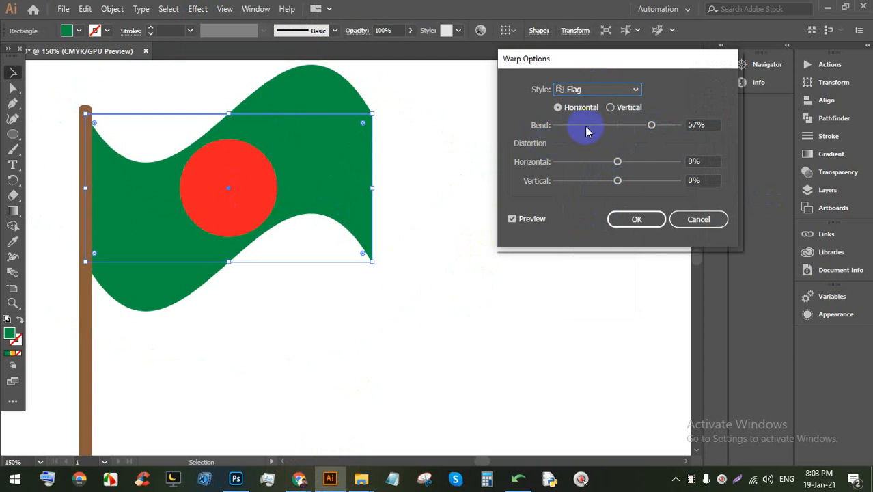
left_click(653, 127)
mouse_move(637, 127)
left_mouse_down()
mouse_move(623, 127)
mouse_move(632, 124)
left_mouse_up()
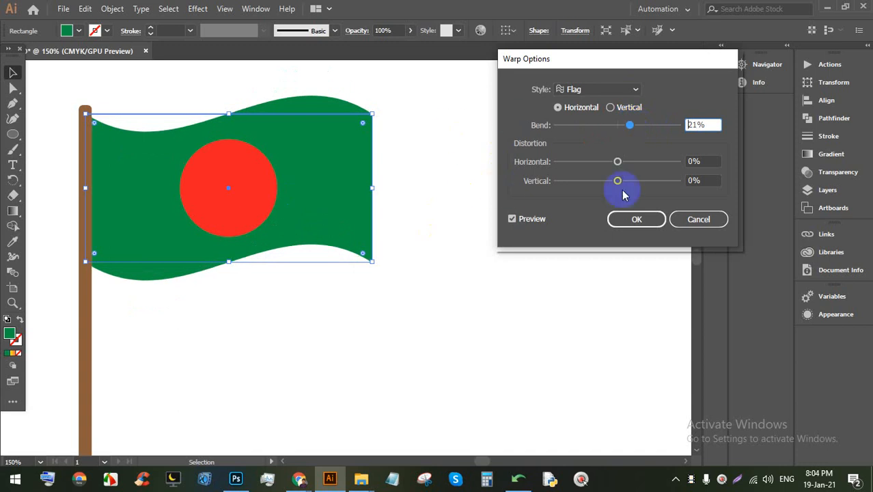
left_click(635, 226)
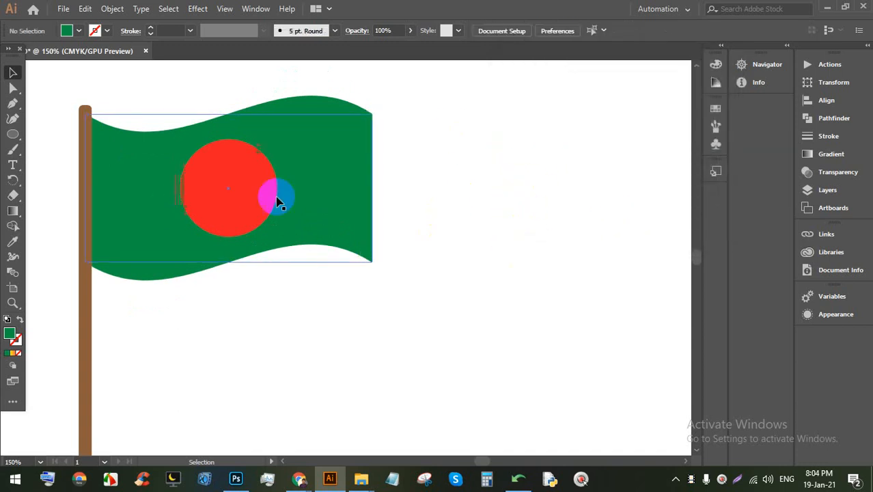
Step: Draw a light grey rectangle at the foot of the flagpole
scroll(287, 115, "down", 2, "alt")
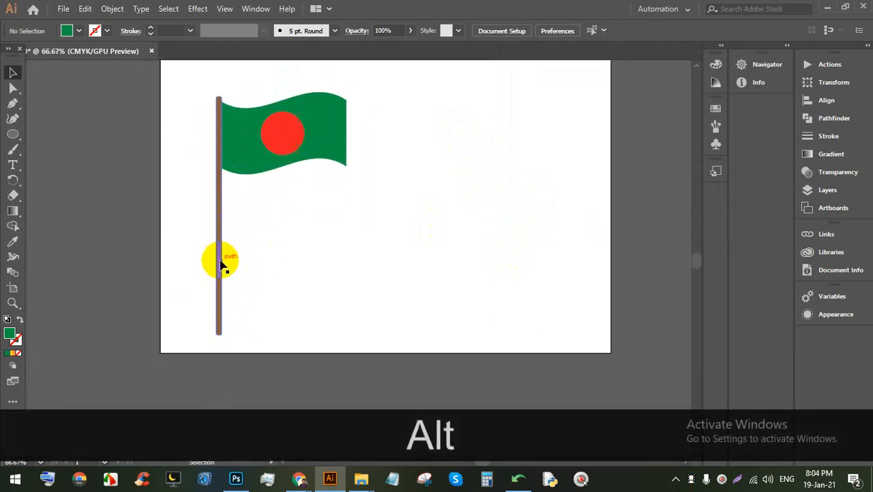
scroll(208, 336, "up", 3, "alt")
scroll(179, 284, "down", 2)
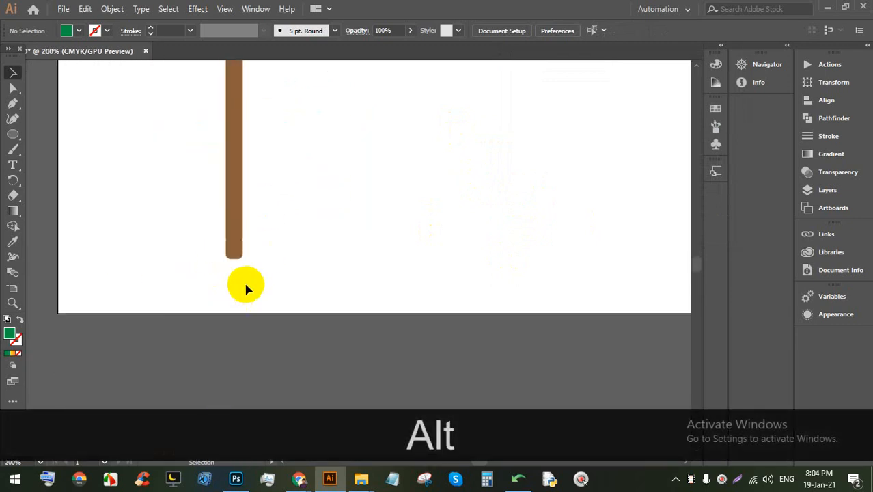
left_click_drag(13, 134, 39, 133)
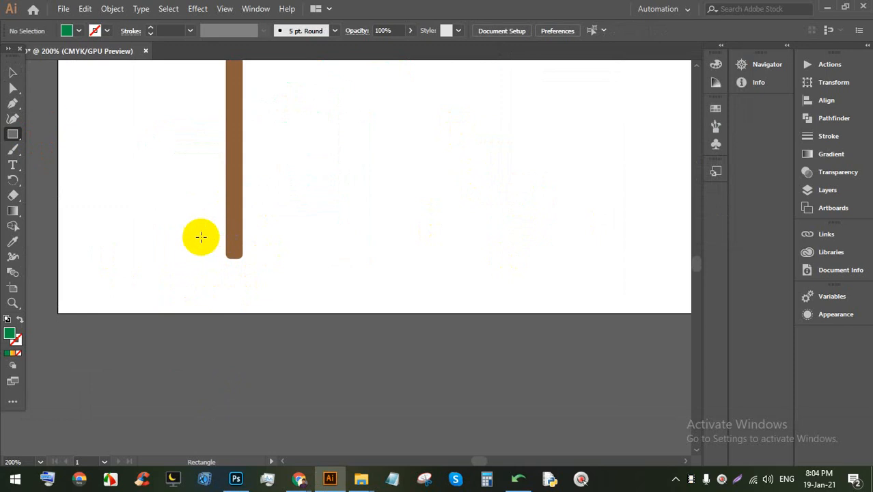
left_click_drag(174, 226, 292, 259)
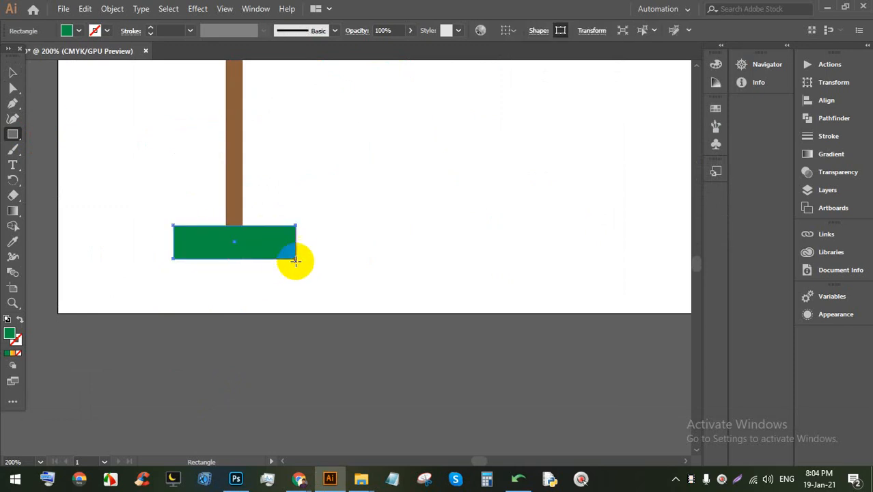
scroll(260, 249, "up", 1)
left_click(74, 32)
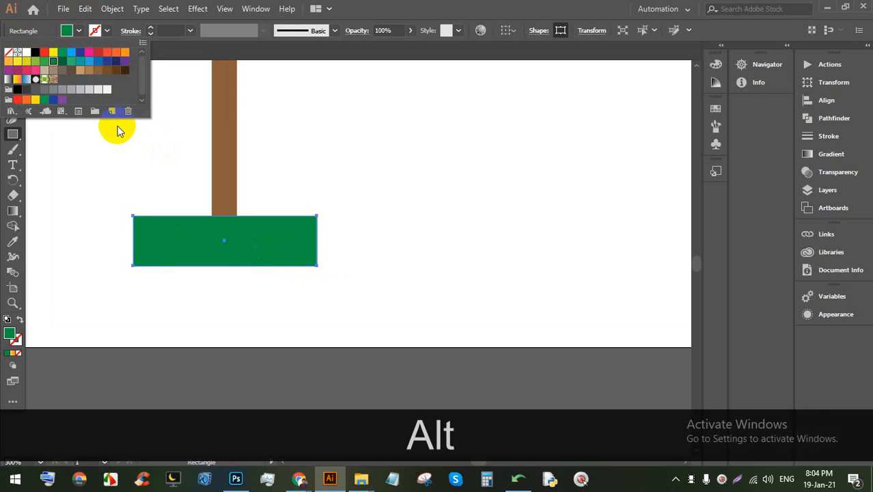
left_click(80, 90)
Step: Alt-drag a copy below, enlarge it into a wider step, and fill it 50% grey
left_click(13, 72)
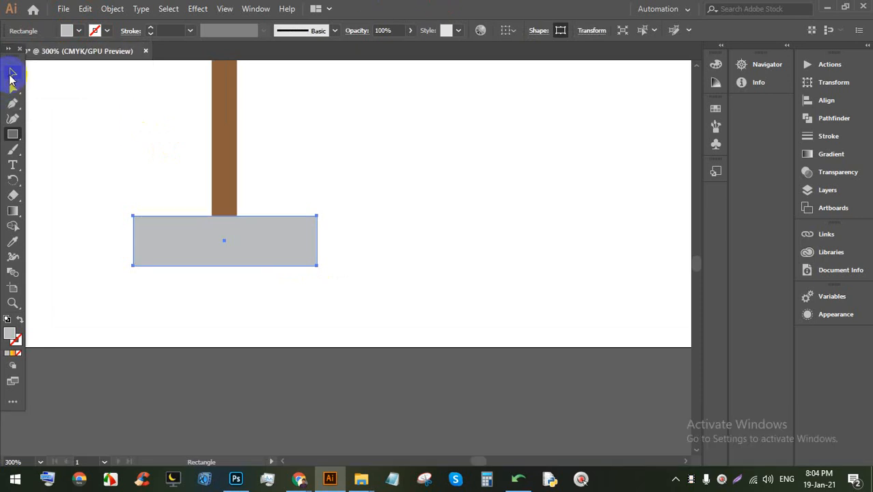
left_click(397, 207)
left_click(271, 244)
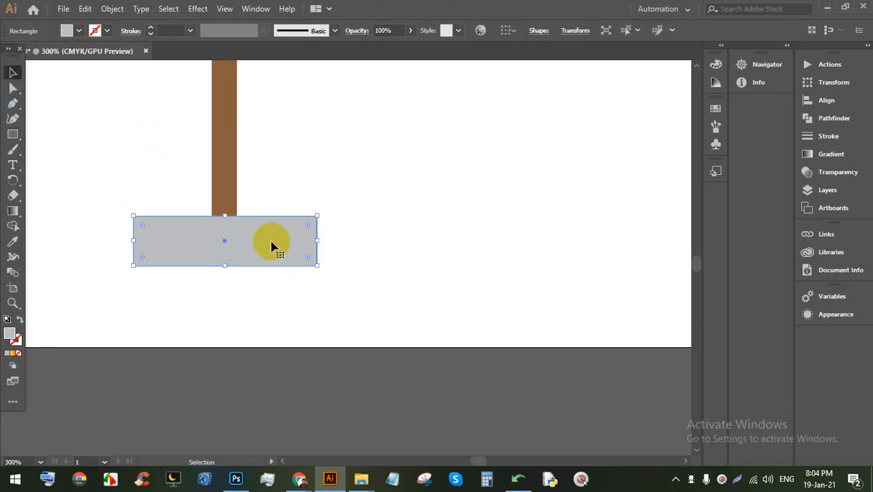
key("alt")
left_click_drag(266, 235, 266, 267)
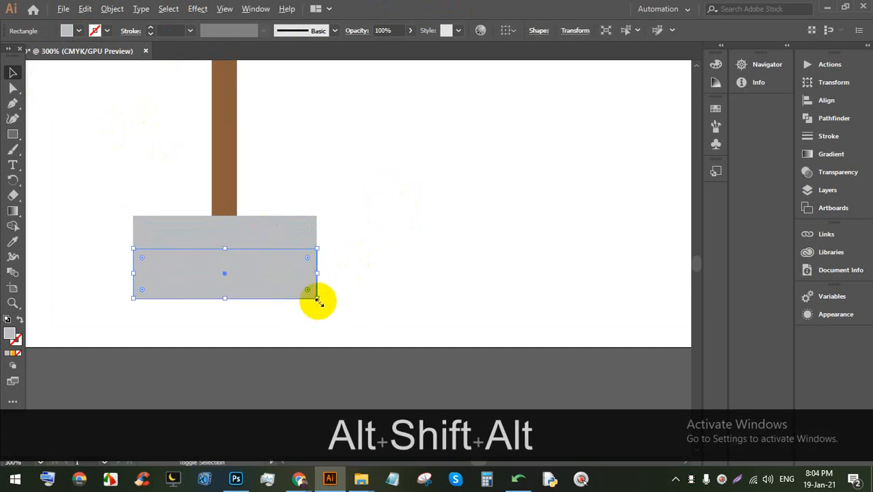
left_click_drag(316, 299, 301, 307)
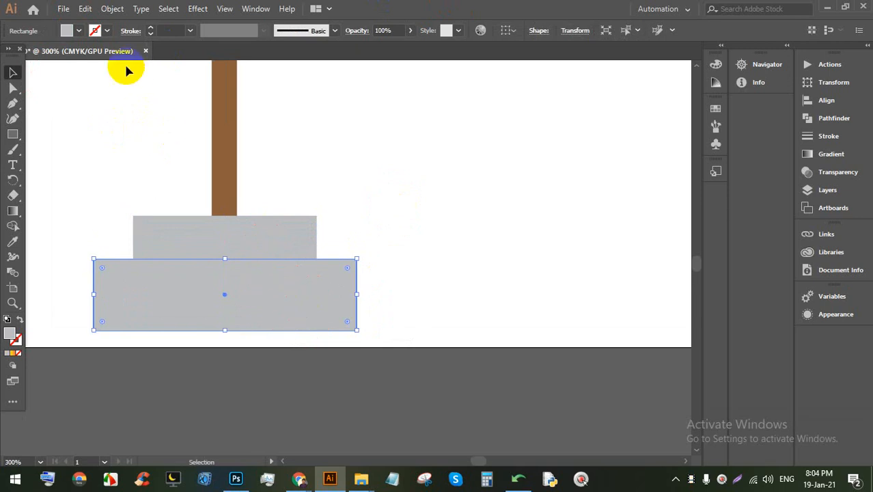
left_click(77, 32)
left_click(70, 91)
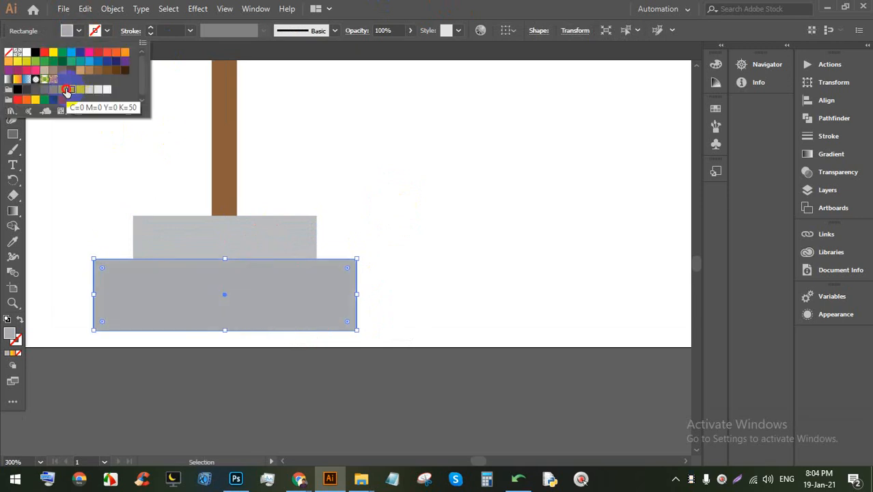
Step: Shrink the whole flag, pole and base, and move it toward the artboard's left
left_click(421, 215)
scroll(331, 247, "down", 3)
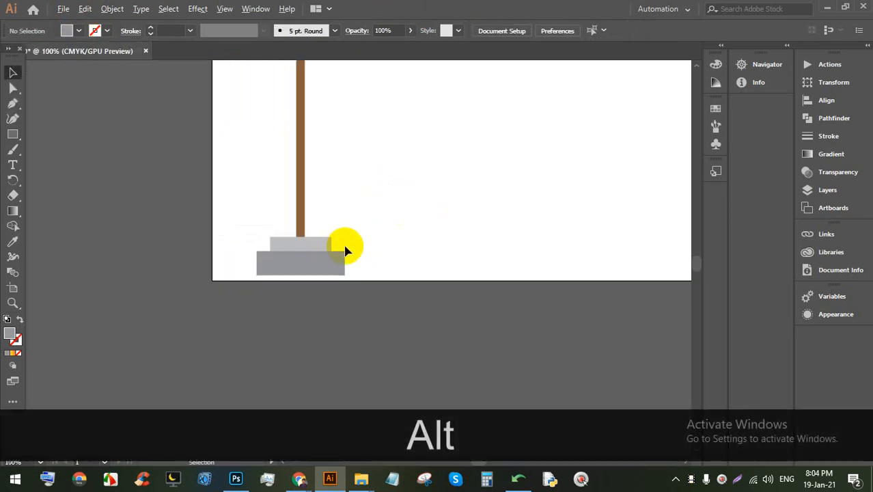
scroll(345, 251, "down", 1)
left_click_drag(416, 253, 297, 92)
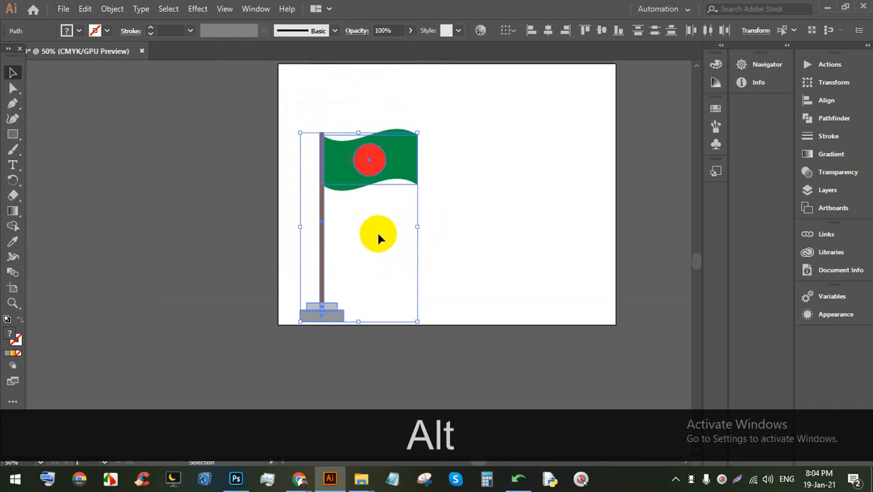
left_click_drag(358, 133, 326, 183)
key("space")
left_click_drag(461, 174, 294, 210)
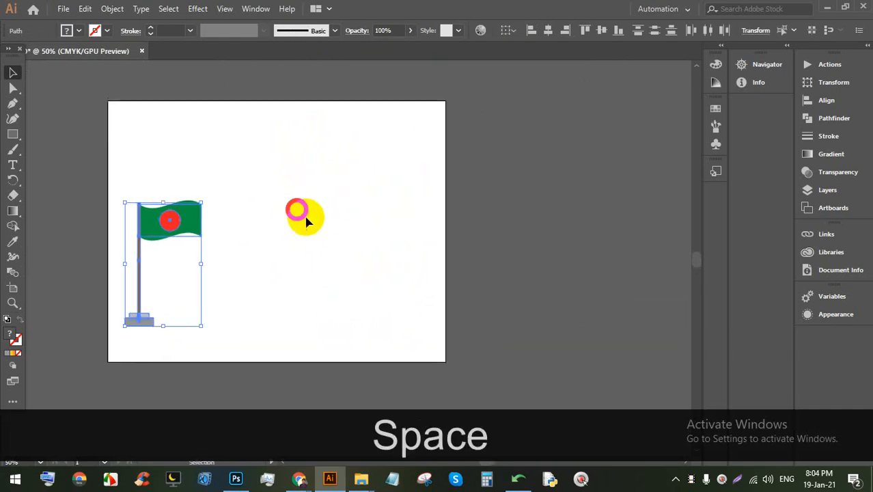
scroll(315, 255, "up", 1)
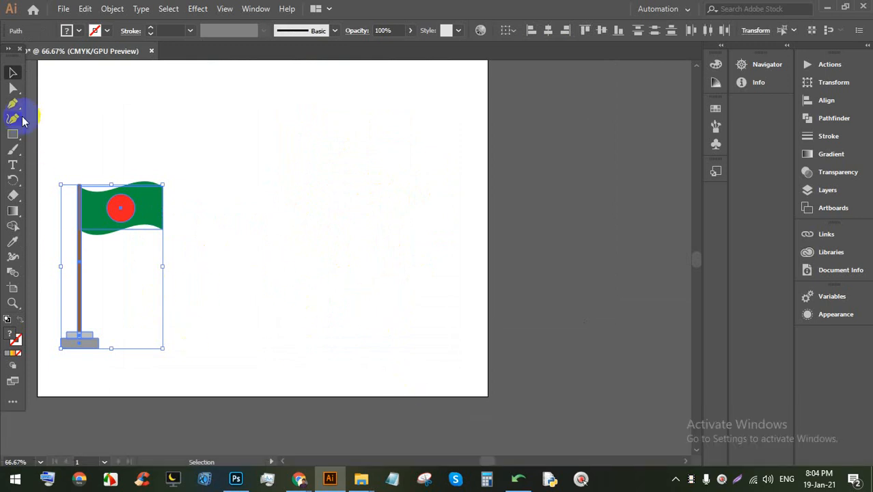
left_click_drag(13, 145, 85, 134)
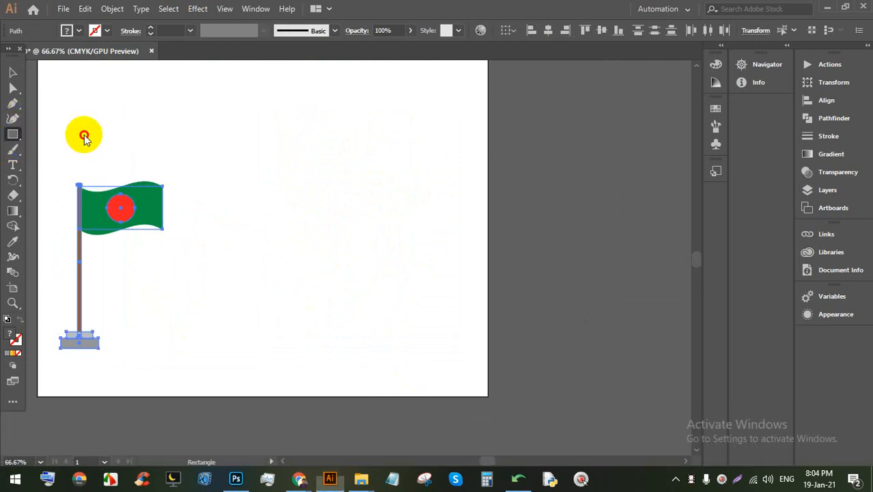
Step: Draw a large building rectangle and lower its top edge to make it shorter
left_click_drag(183, 124, 468, 348)
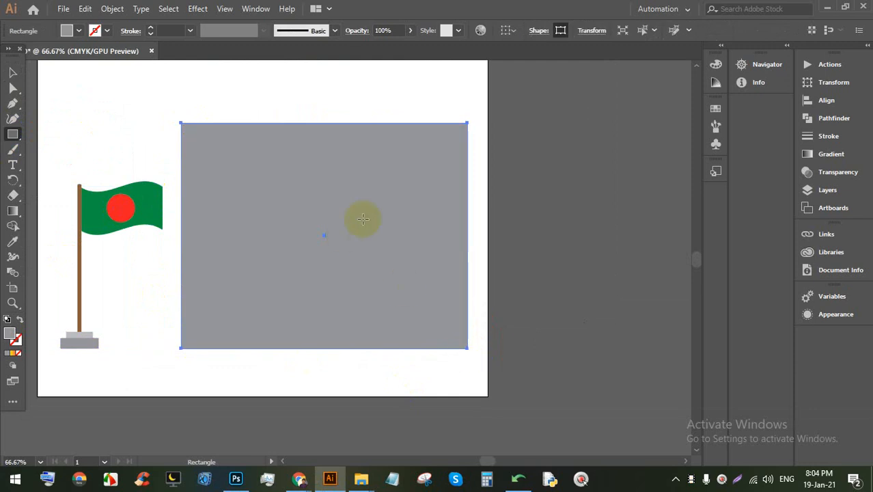
scroll(344, 219, "down", 1, "alt")
scroll(443, 224, "up", 1, "alt")
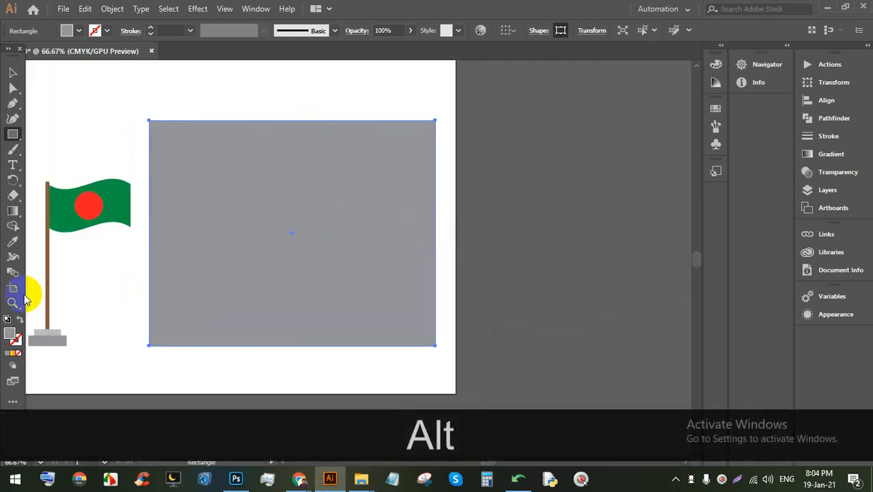
scroll(316, 237, "down", 1, "alt")
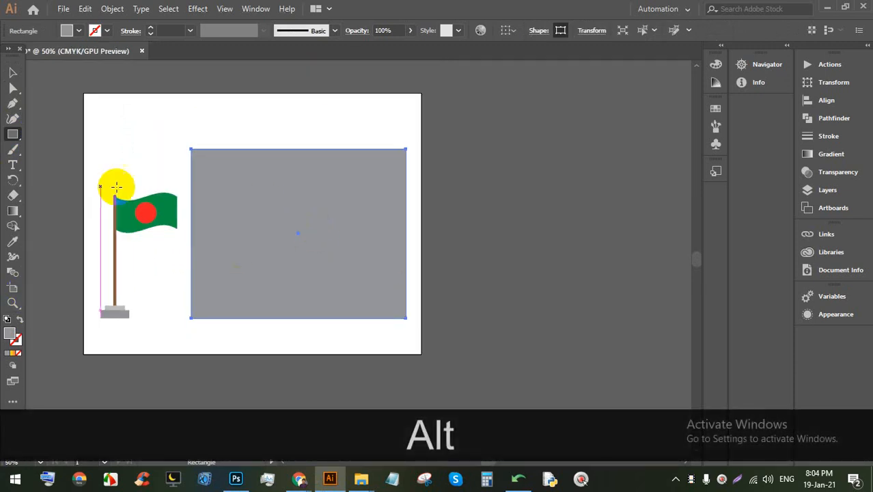
left_click(12, 72)
left_click_drag(297, 150, 299, 202)
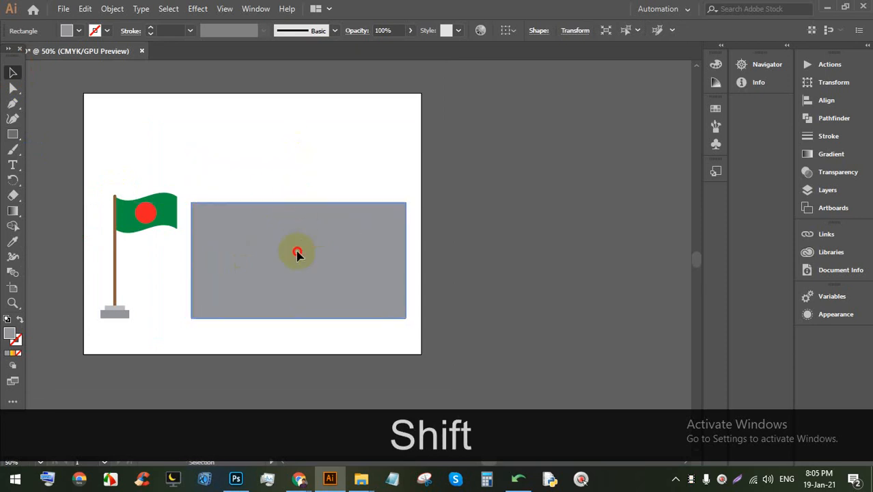
left_click_drag(297, 254, 298, 244)
Step: Draw a small white window rectangle near the building's upper left
scroll(304, 301, "up", 2, "alt")
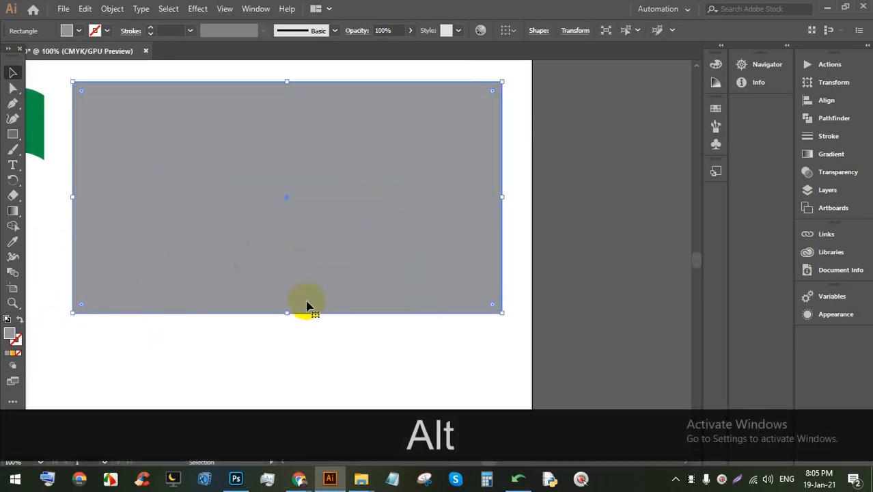
left_click(12, 134)
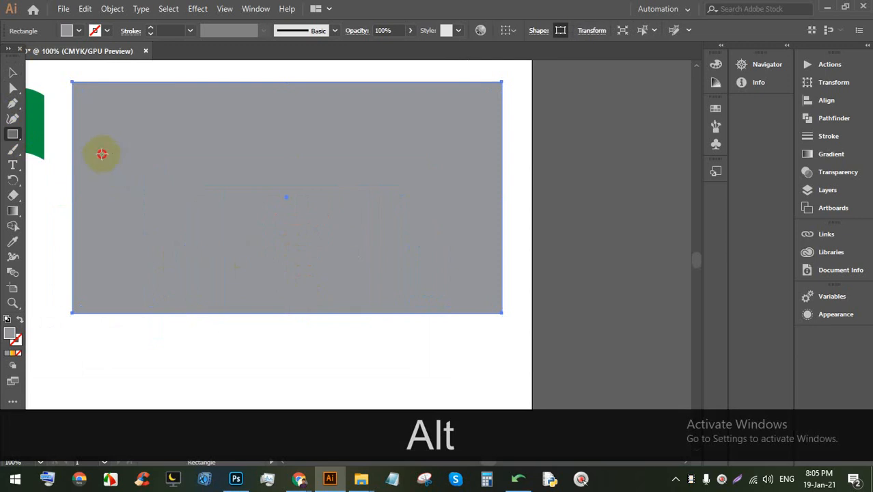
left_click_drag(101, 154, 146, 230)
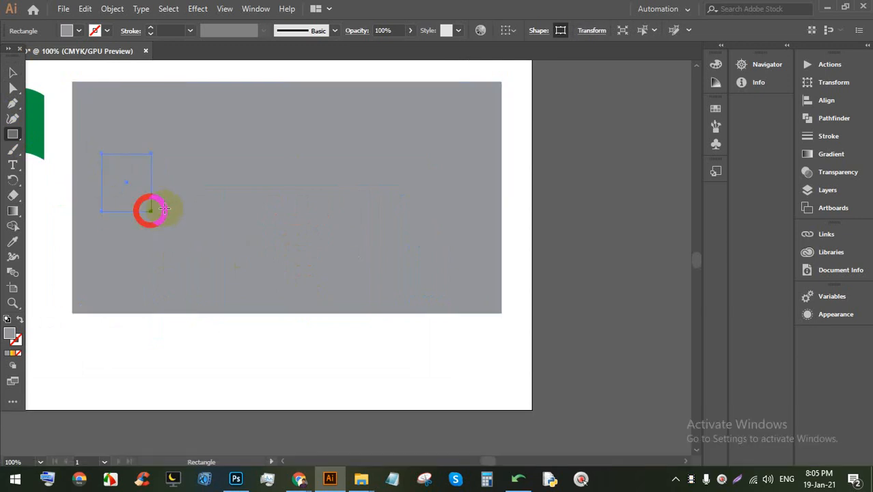
left_click(68, 31)
left_click(26, 52)
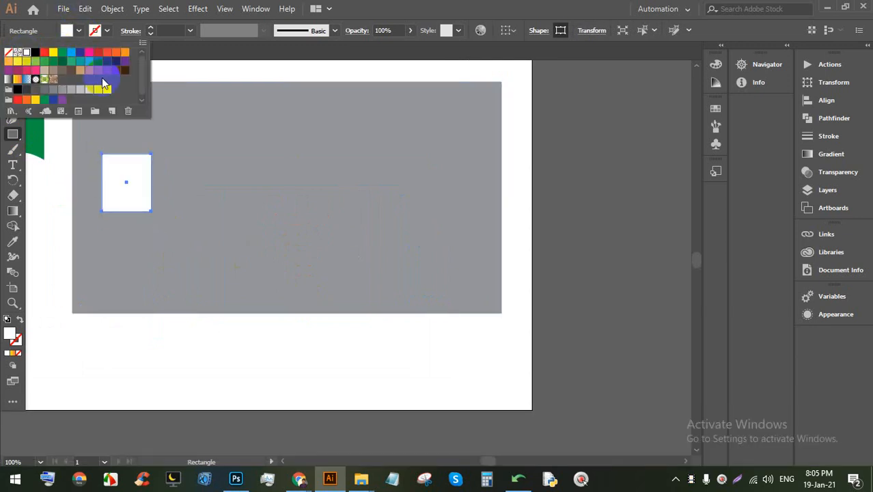
left_click(420, 6)
Step: Fill the large building rectangle with a teal swatch
left_click(11, 68)
left_click(437, 164)
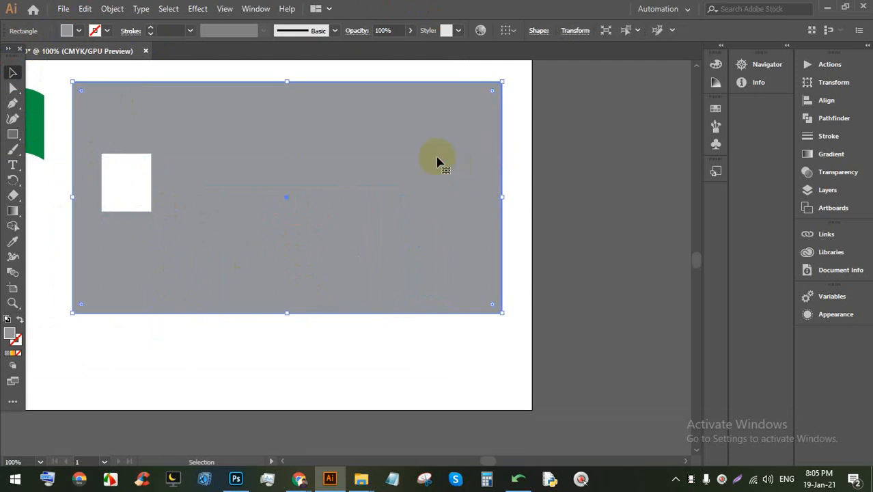
left_click(78, 31)
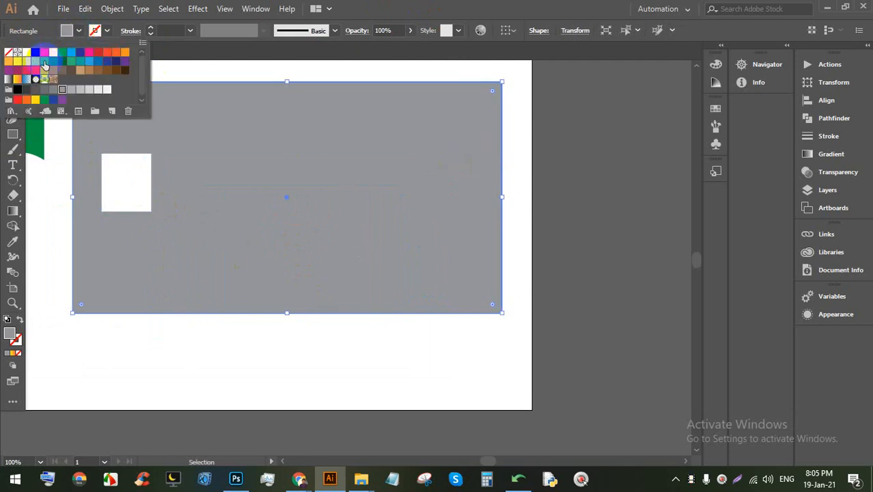
left_click(43, 62)
left_click(79, 61)
left_click(89, 62)
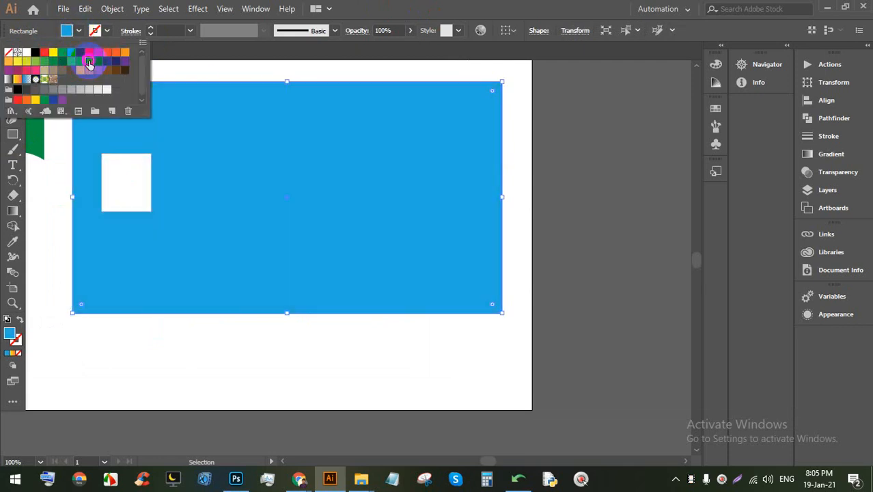
left_click(80, 62)
left_click(386, 8)
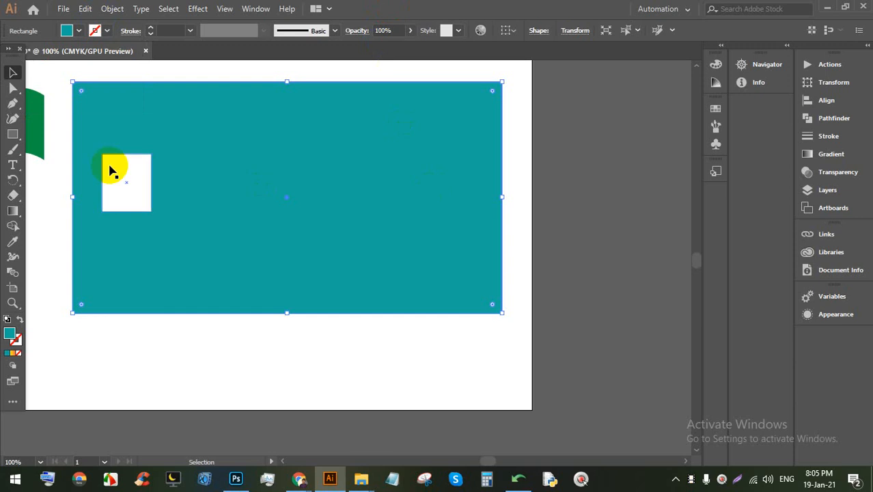
scroll(113, 171, "up", 1)
left_click(140, 208)
scroll(103, 220, "up", 2)
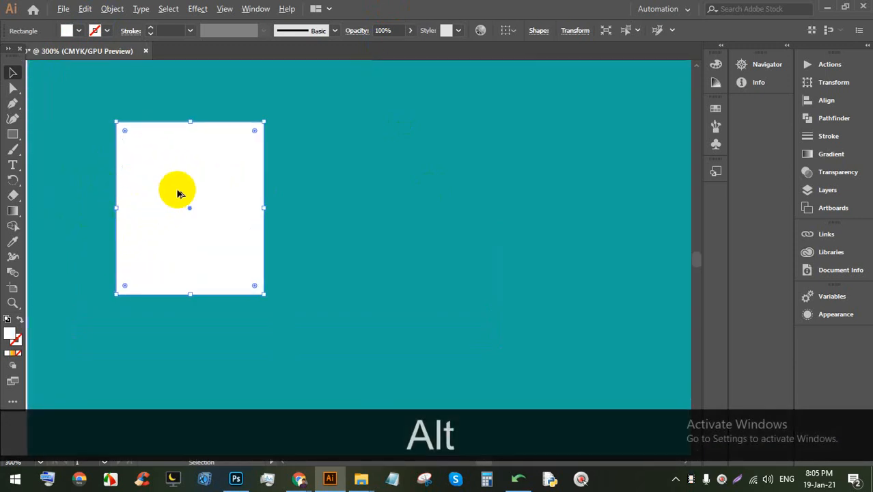
scroll(177, 193, "down", 4)
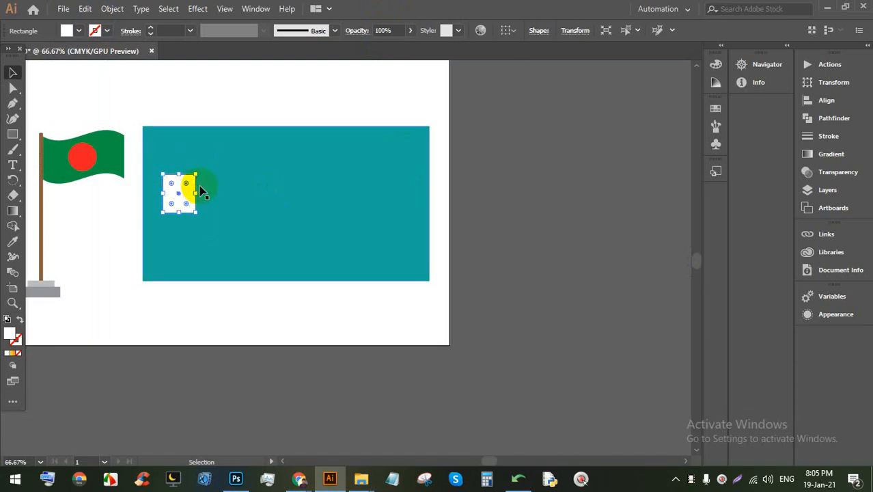
scroll(215, 117, "up", 3)
Step: Draw a perfect circle above the building and fill it pink
left_click_drag(250, 175, 234, 328)
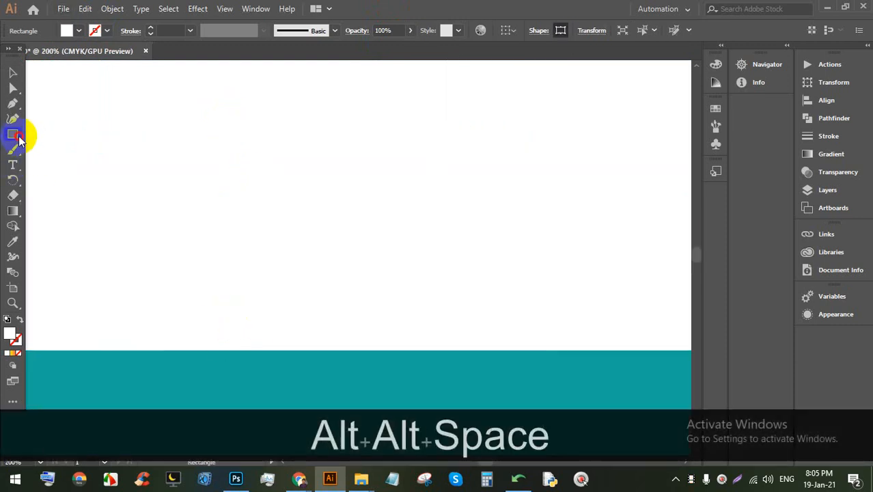
left_click_drag(13, 134, 49, 148)
left_click_drag(286, 106, 360, 202)
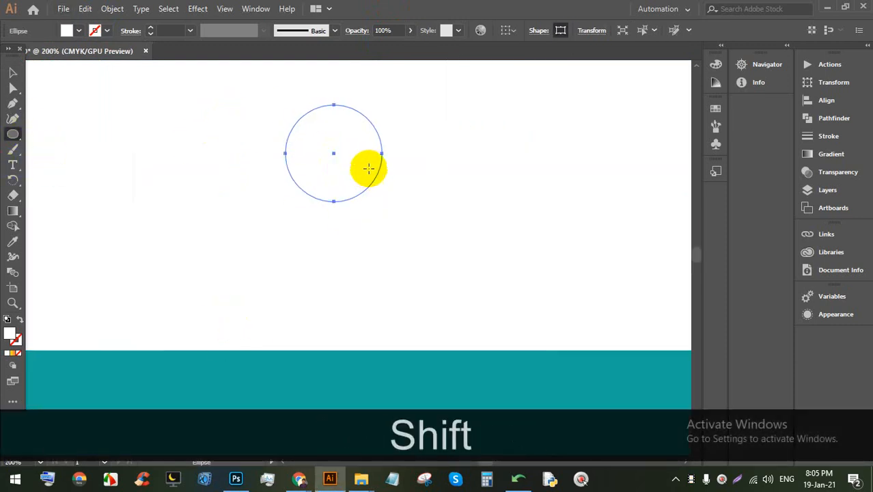
scroll(355, 129, "up", 1)
left_click(65, 31)
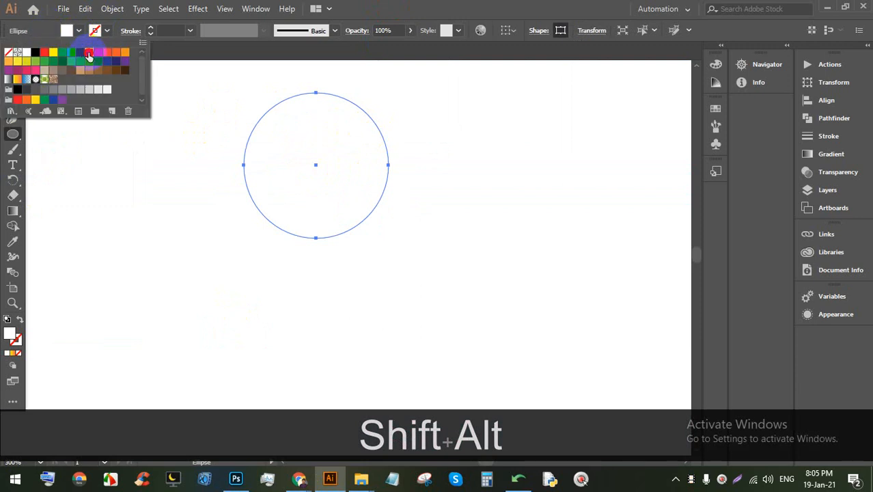
left_click(88, 53)
Step: Copy and paste the pink circle, moving the copy up and to the right
left_click(13, 73)
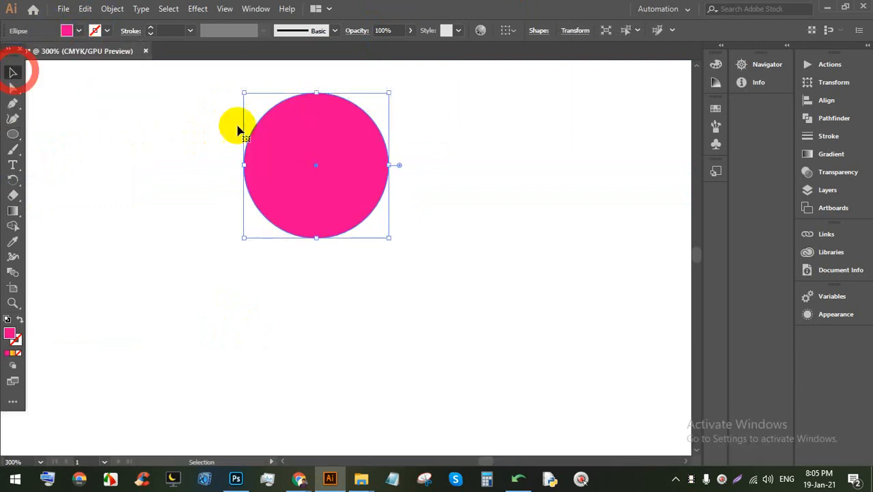
left_click(443, 156)
left_click(358, 178)
key("ctrl")
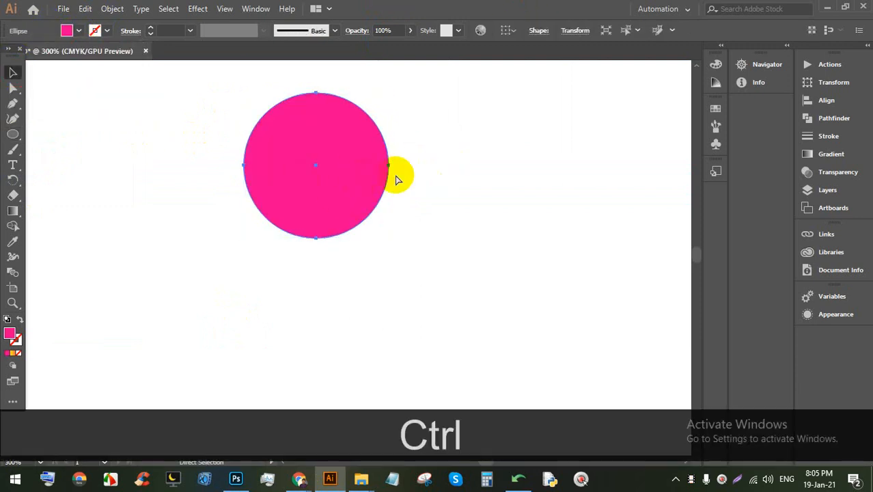
key("ctrl+c")
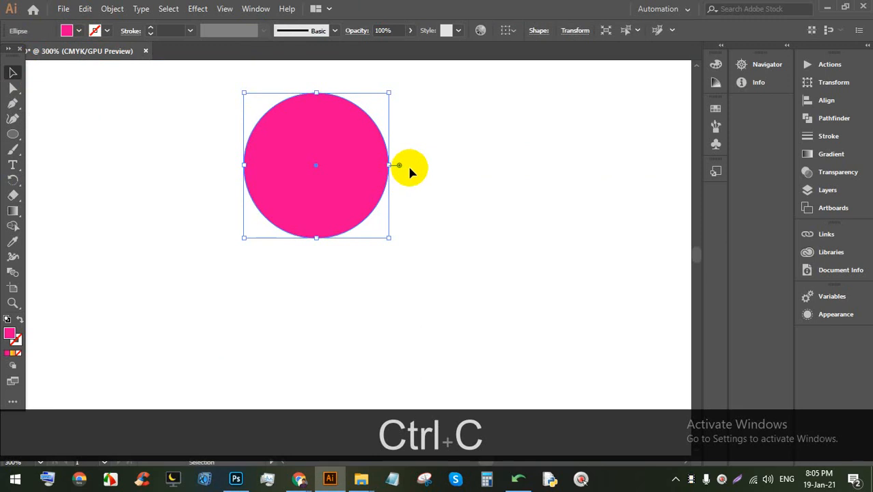
key("ctrl+v")
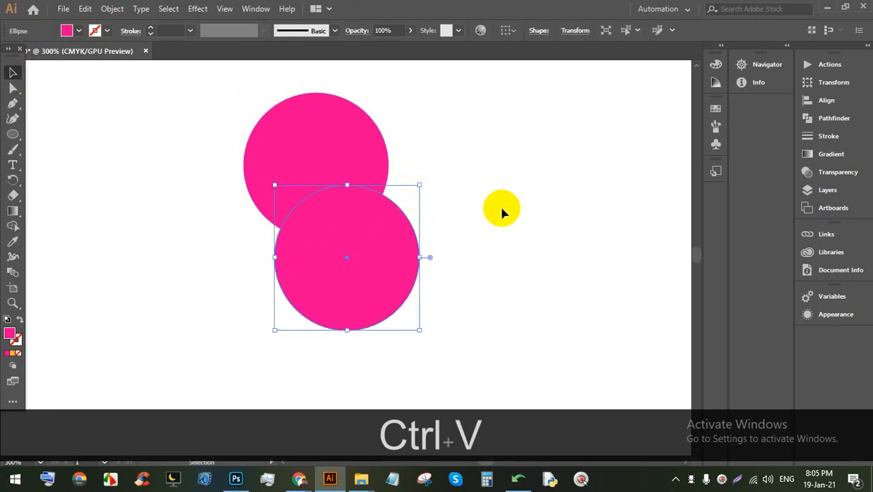
left_click_drag(336, 279, 514, 217)
Step: Add two more pink copies with Ctrl+F and Ctrl+B, each shifted up and right
left_click_drag(601, 175, 485, 197)
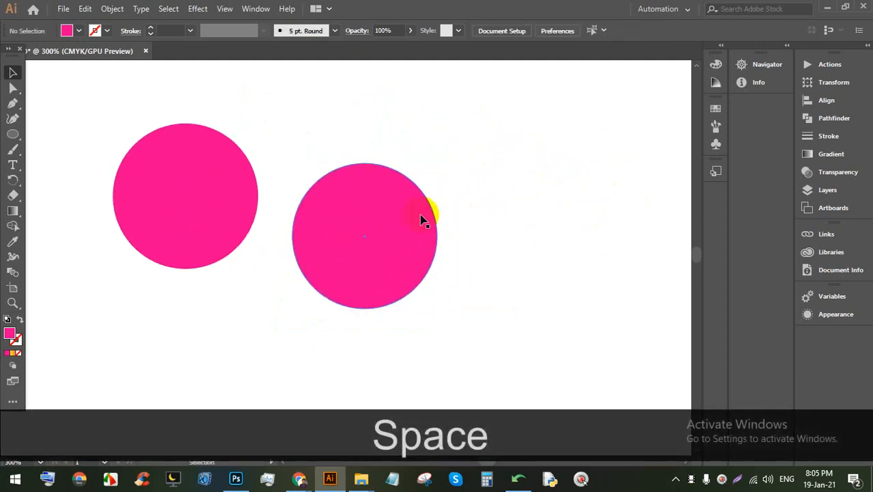
left_click(422, 218)
key("ctrl+c")
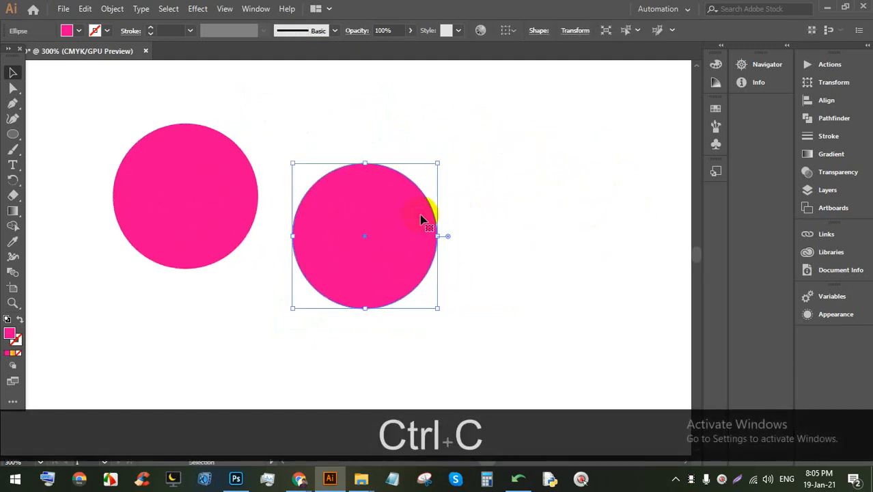
key("ctrl")
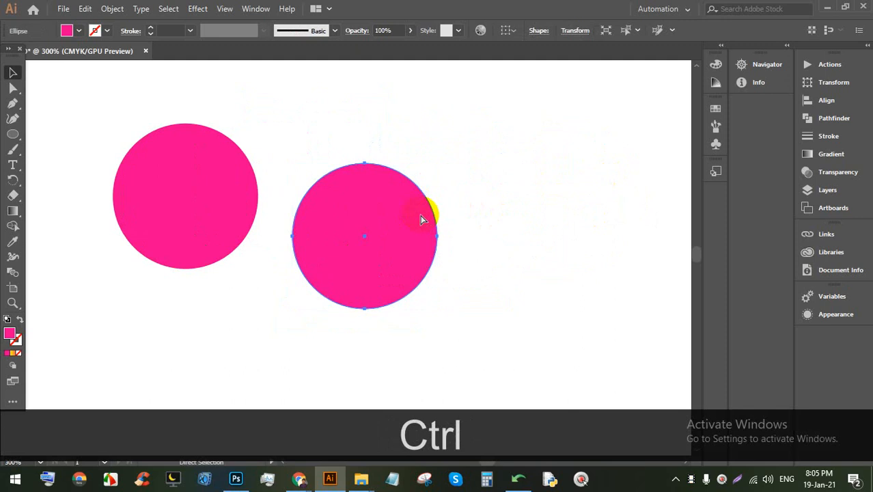
key("ctrl+f")
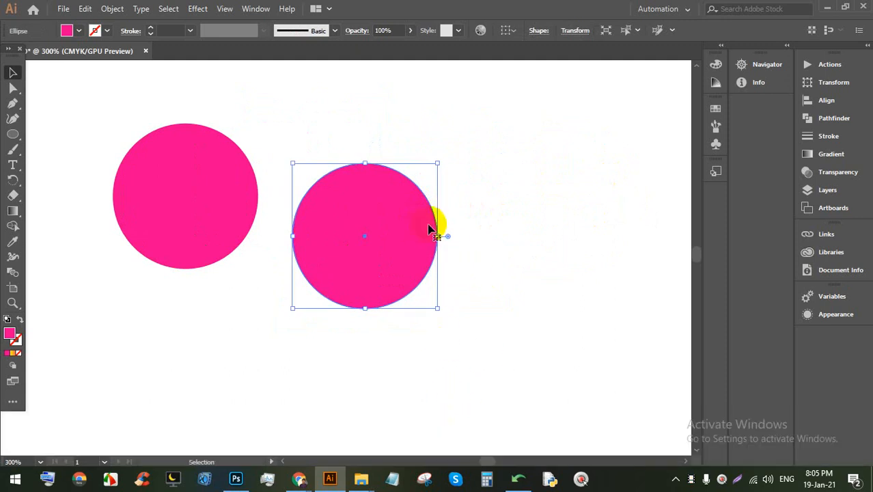
left_click_drag(431, 228, 555, 187)
key("space")
left_click_drag(619, 228, 404, 291)
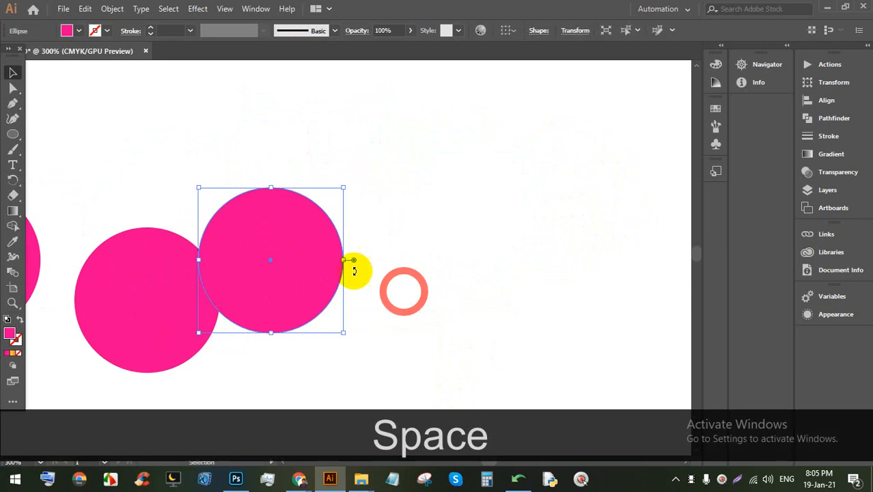
left_click_drag(318, 243, 417, 201)
key("ctrl+c")
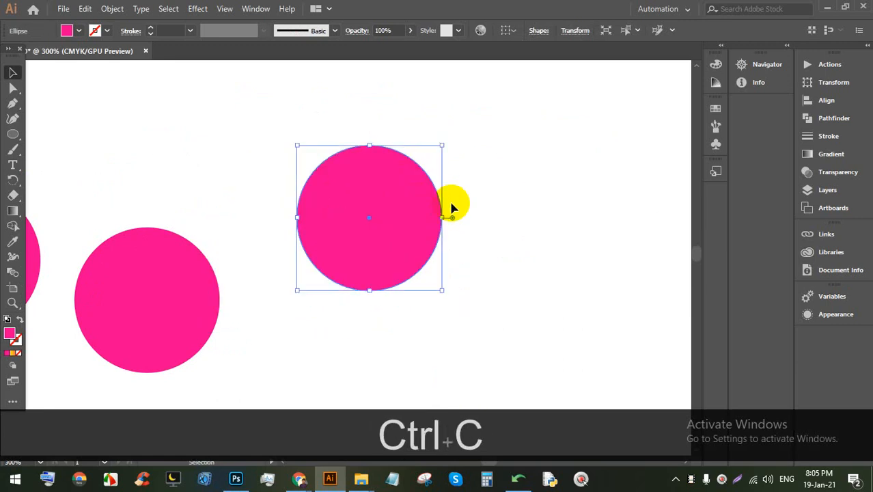
key("ctrl+b")
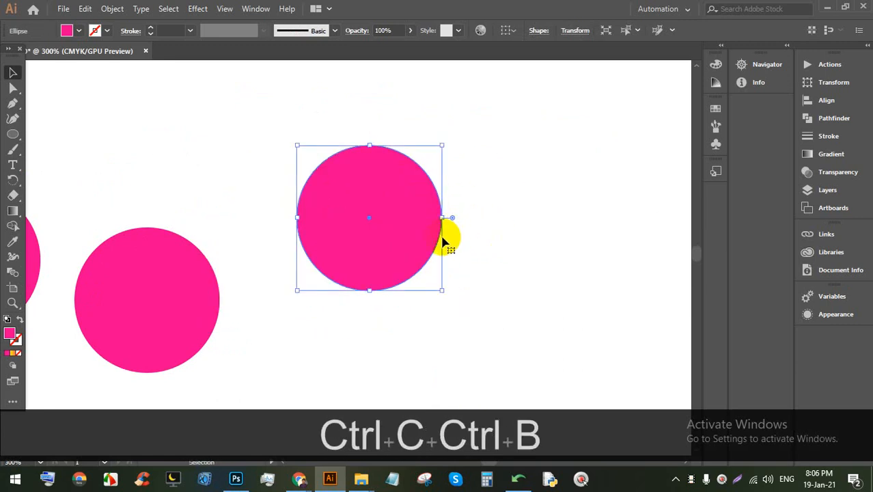
left_click_drag(436, 206, 499, 159)
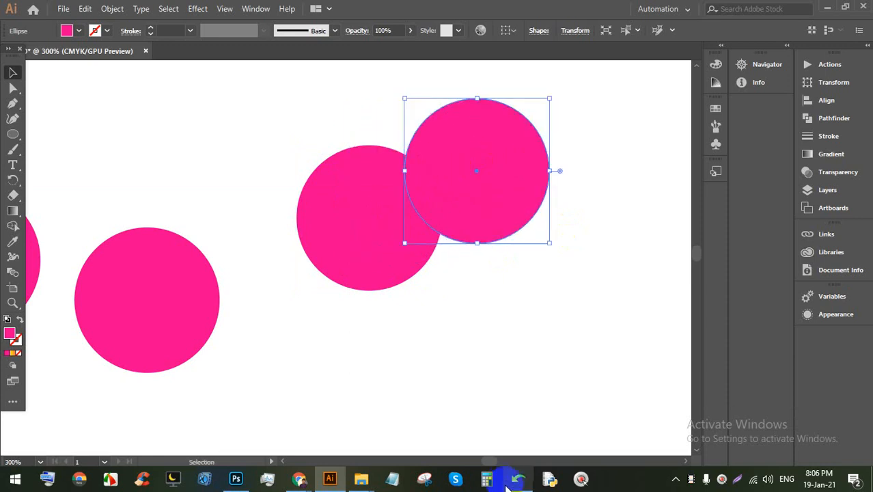
Step: In the Avro converter, highlight the Ctrl+C=Copy, Ctrl+V=, Ctrl+F=Up and Ctrl+B= shortcut lines
left_click(519, 480)
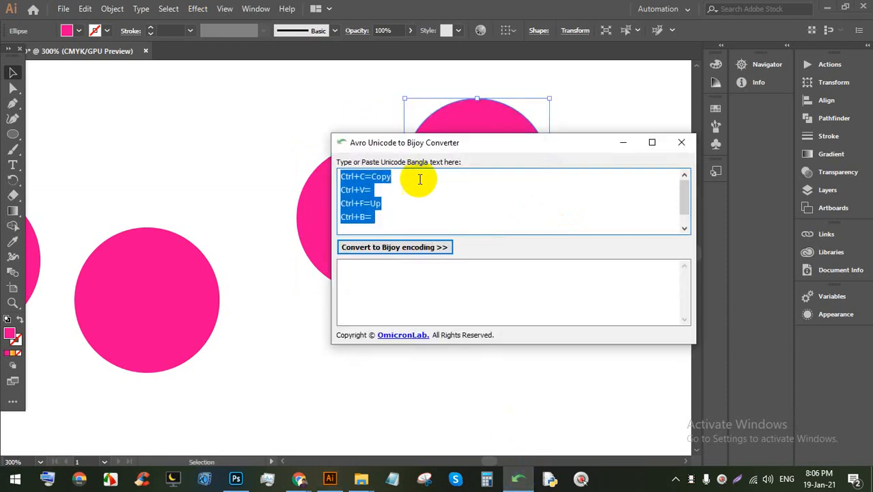
left_click(402, 193)
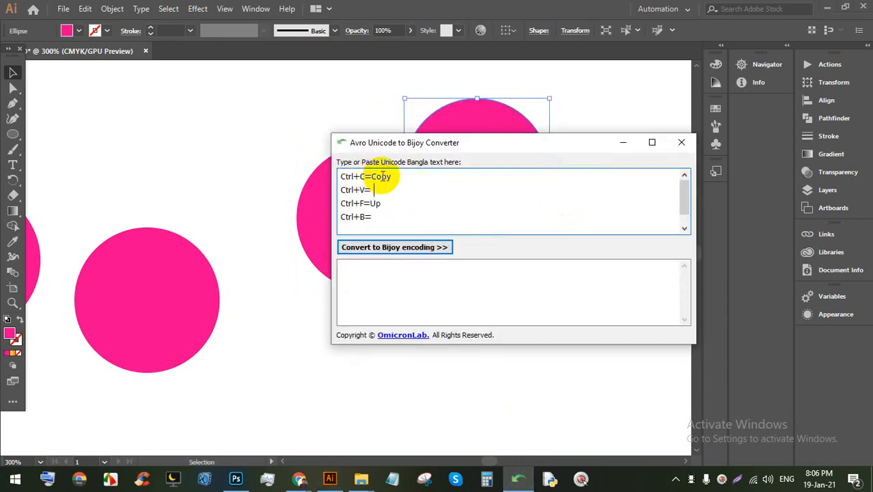
left_click_drag(404, 175, 349, 173)
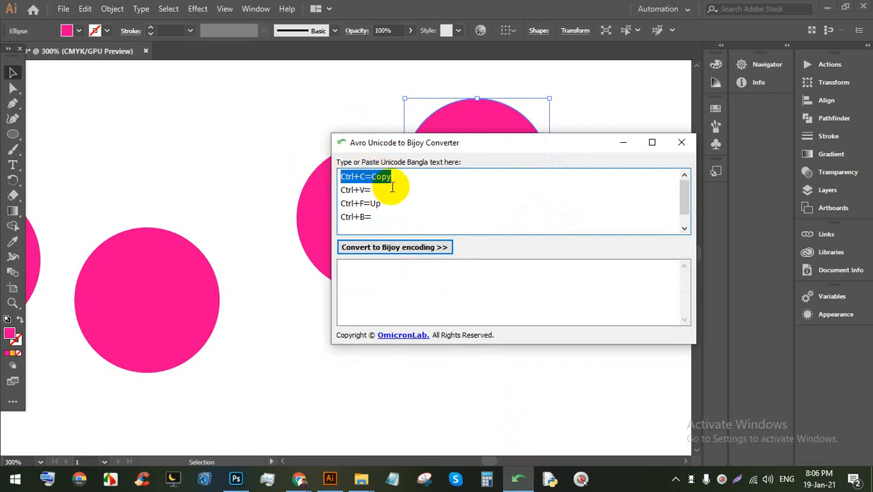
left_click_drag(374, 190, 341, 190)
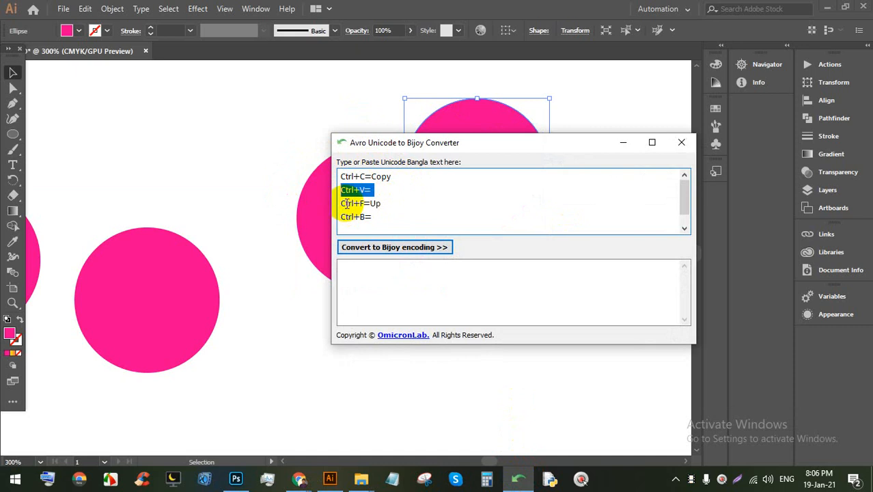
left_click_drag(402, 206, 326, 205)
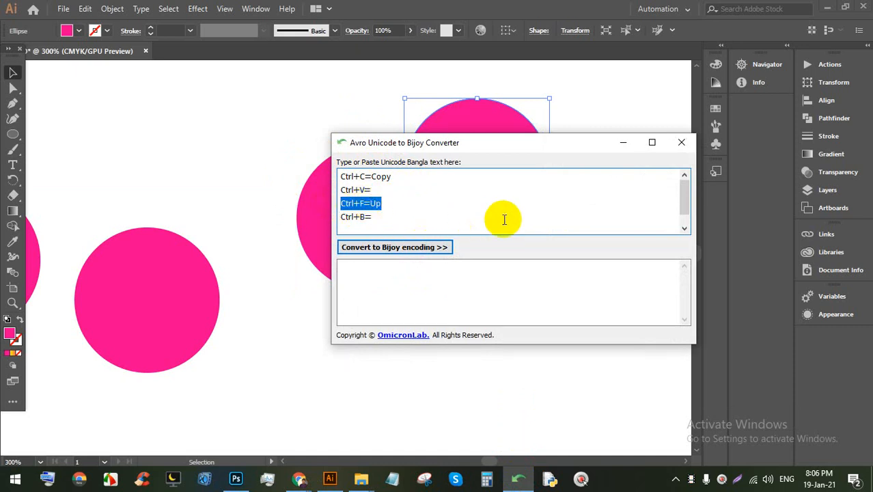
left_click_drag(503, 219, 41, 192)
Step: Review the Ctrl+F=Up and Ctrl+B= lines, minimize the converter, and move the pink circle left
left_click(393, 222)
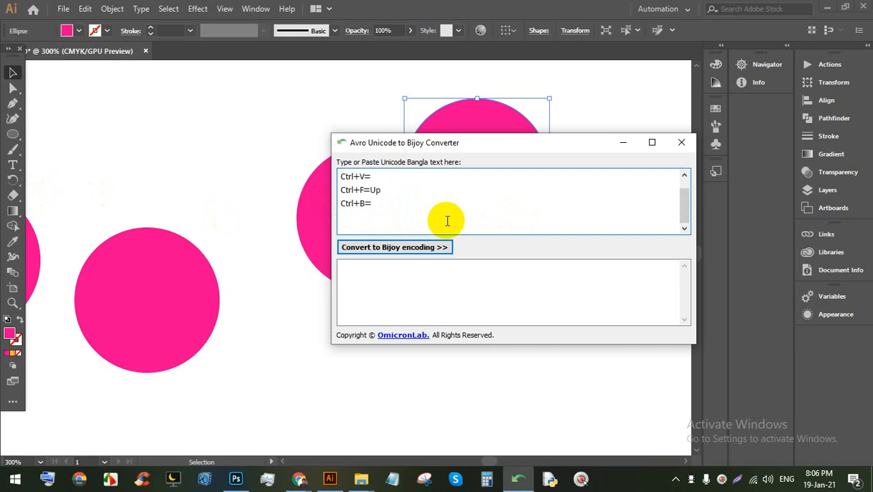
scroll(448, 226, "up", 1)
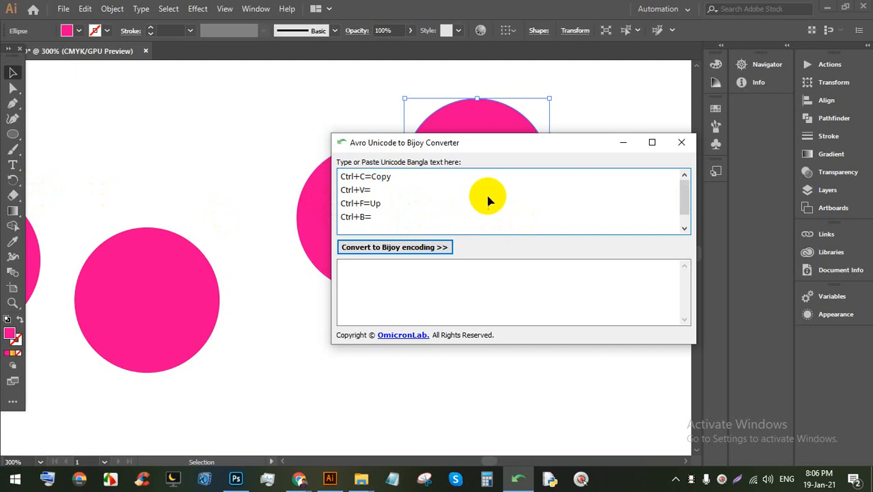
left_click_drag(380, 217, 324, 206)
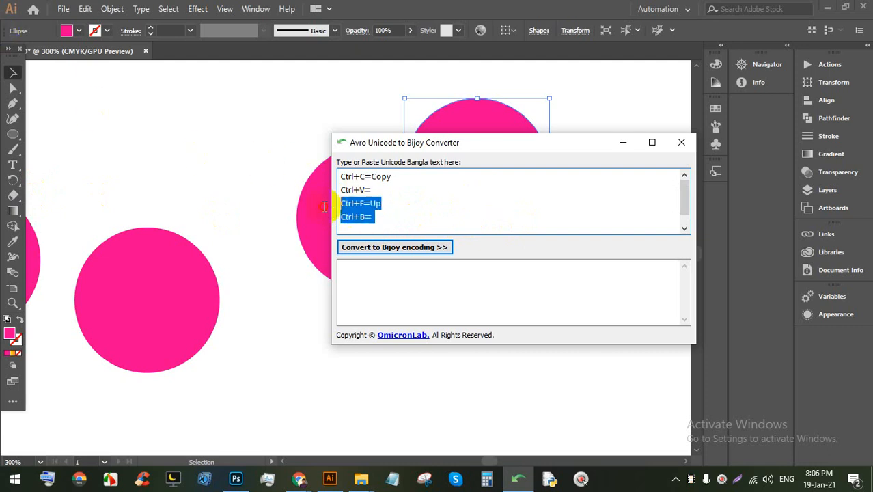
left_click(405, 208)
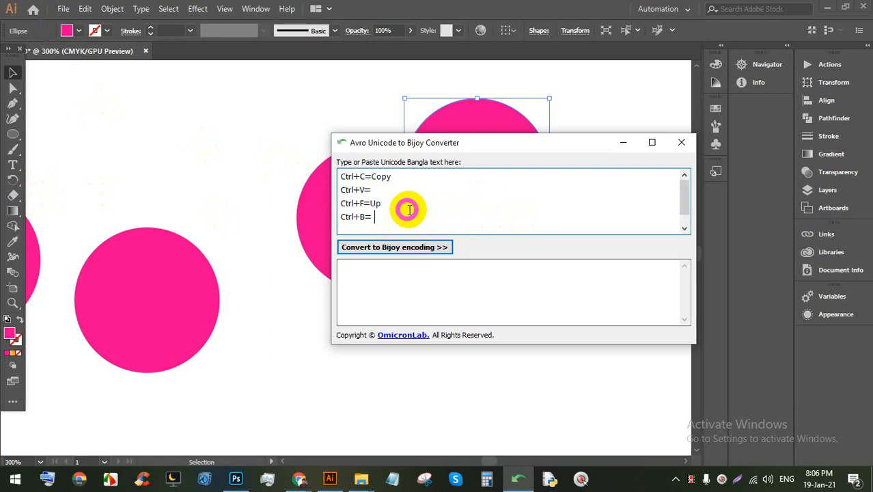
left_click(624, 145)
left_click_drag(493, 161, 333, 189)
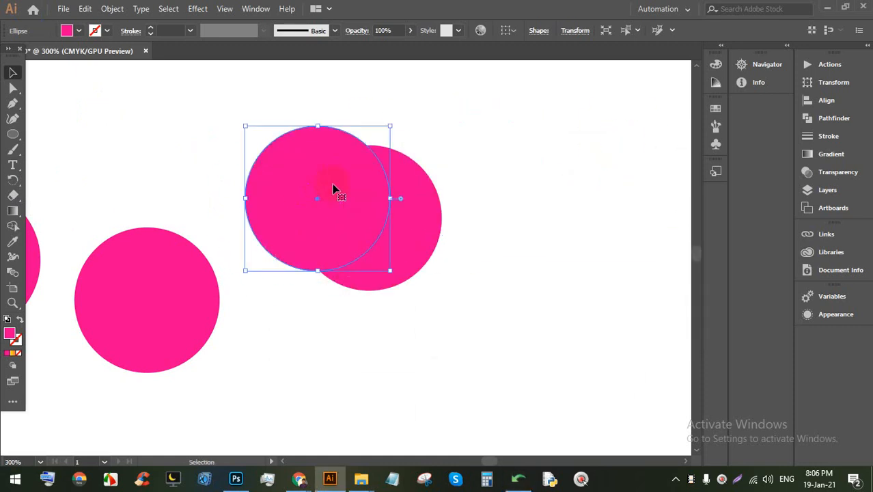
Step: Select the three pink circles and delete them, then delete the remaining pink circle
left_click_drag(530, 228, 133, 172)
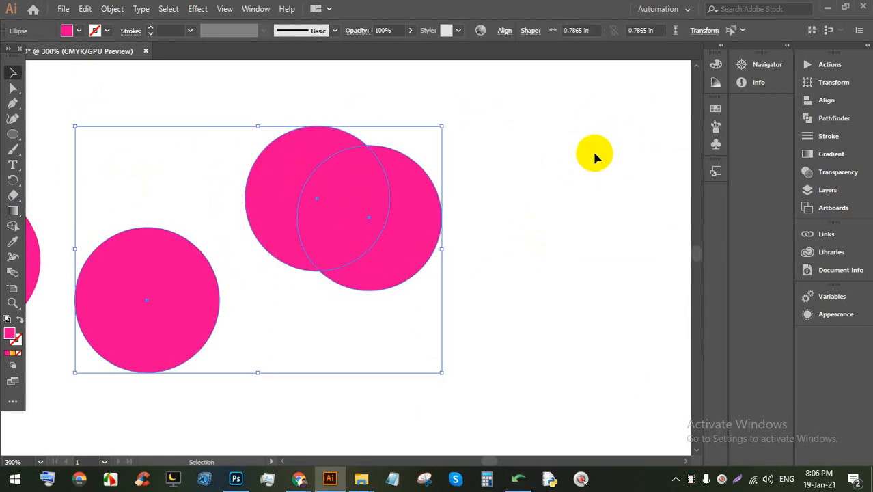
key("BackSpace")
scroll(593, 156, "down", 2)
left_click(264, 187)
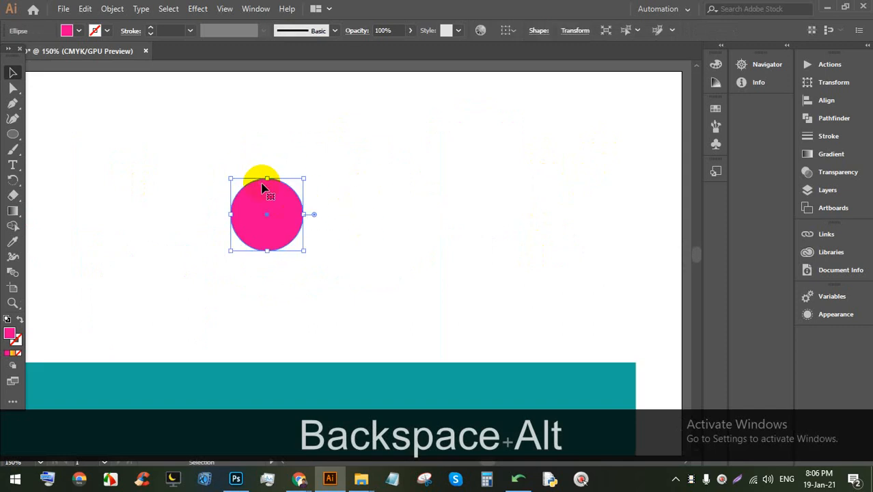
key("BackSpace")
scroll(220, 145, "down", 6)
scroll(217, 191, "up", 5)
Step: Bring the teal building into view and select its white window rectangle
left_click_drag(207, 284, 209, 230)
scroll(162, 202, "up", 2)
left_click(182, 113)
scroll(179, 116, "up", 1)
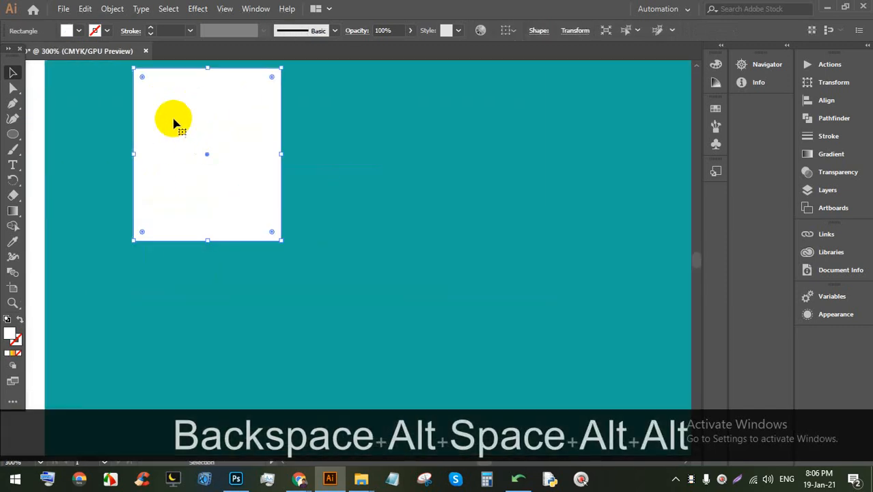
scroll(183, 145, "up", 1)
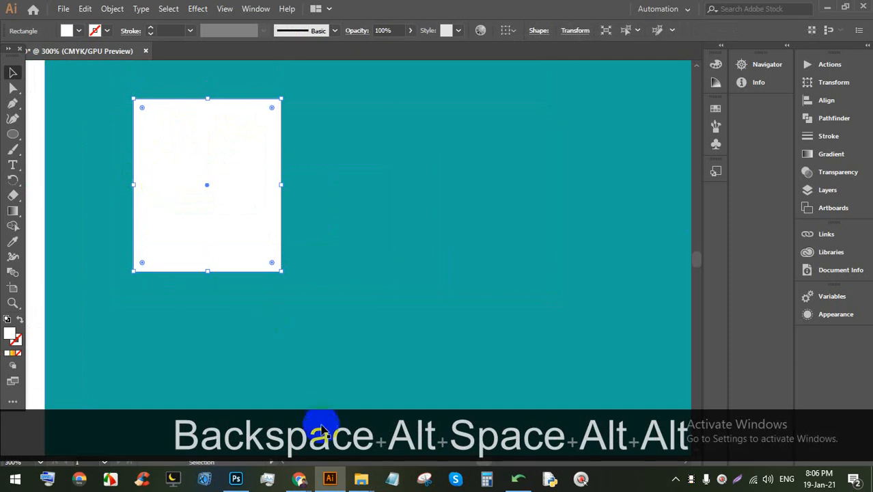
Step: Admit the waiting participant to the video meeting, then return to the Illustrator artwork
mouse_move(301, 476)
left_click(253, 395)
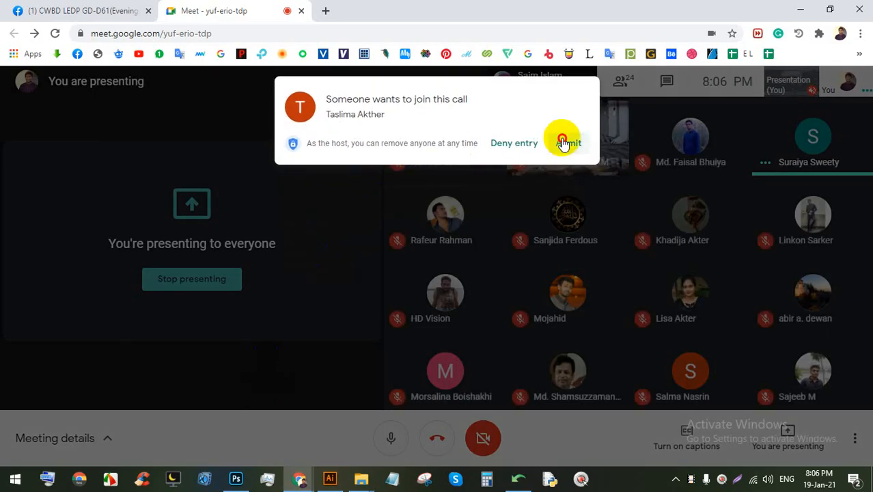
left_click(564, 143)
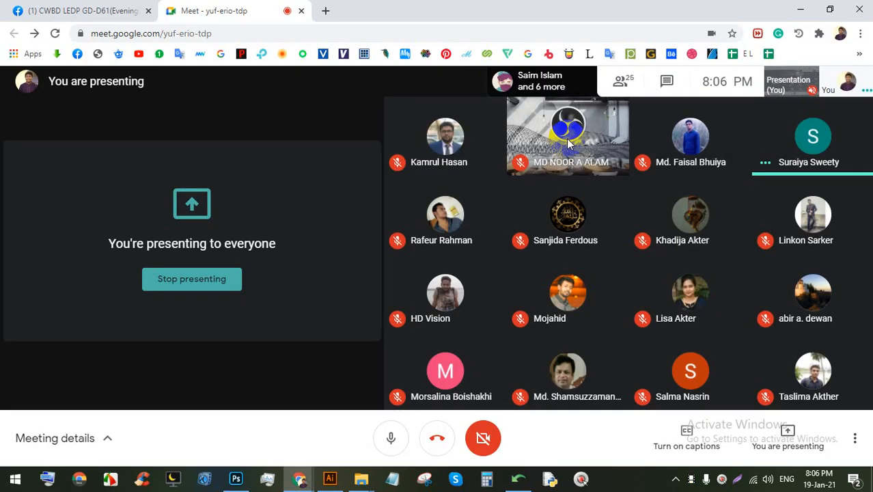
left_click(329, 478)
scroll(180, 146, "up", 1)
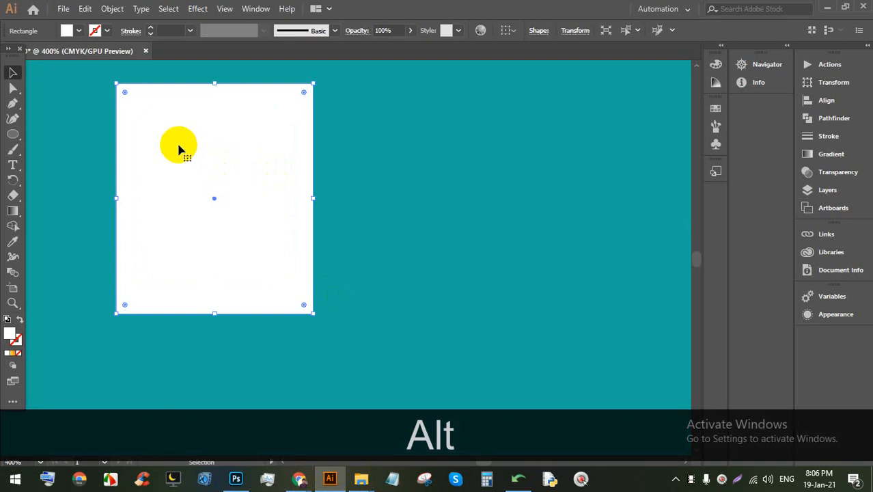
Step: Draw a green rectangle from the window's top to bottom and slim it to a thin stripe
left_click(13, 134)
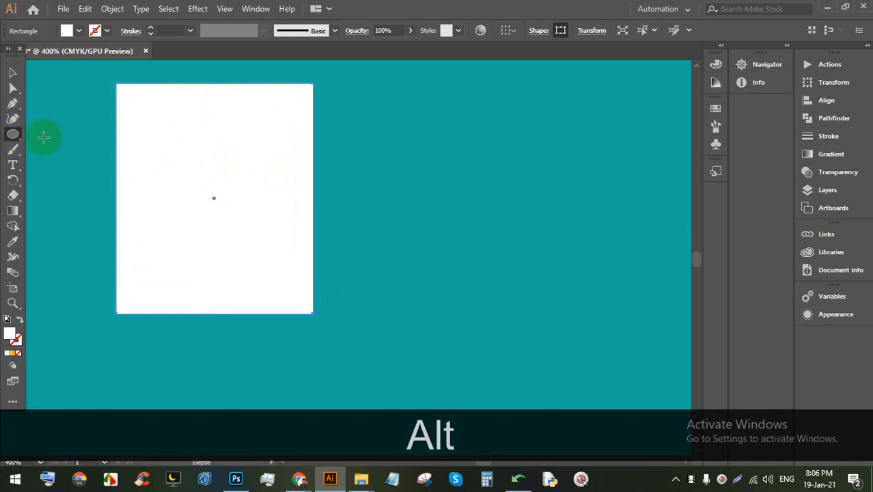
left_click_drag(13, 134, 62, 133)
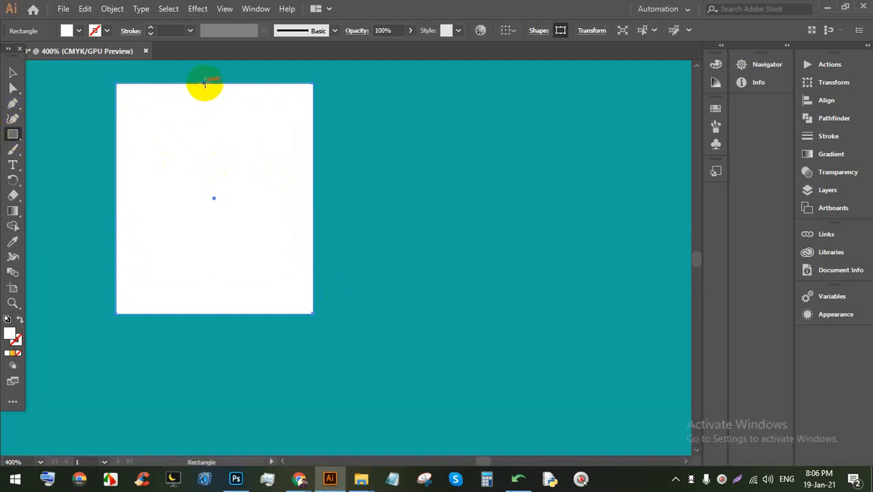
left_click_drag(203, 83, 227, 314)
left_click(66, 31)
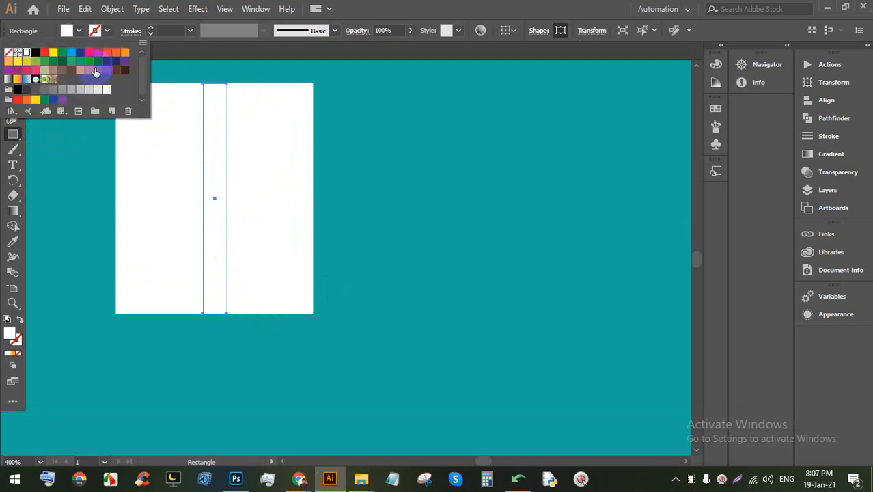
left_click(73, 63)
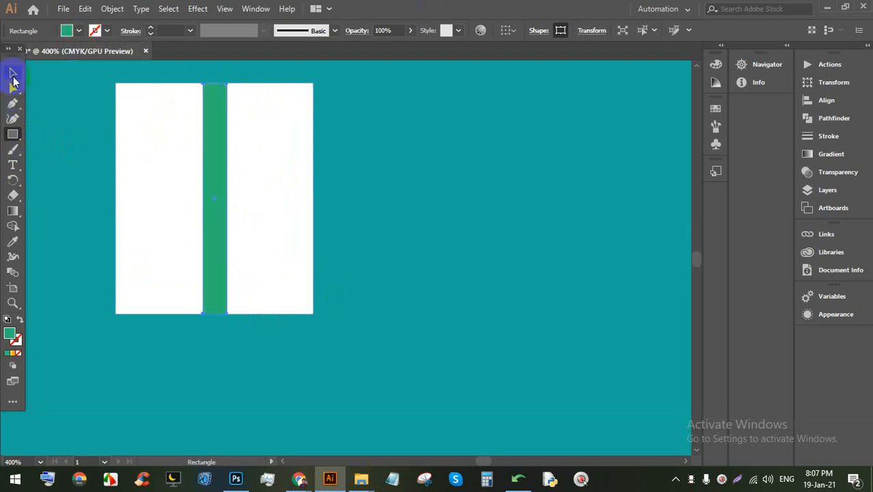
left_click(13, 74)
left_click_drag(206, 196, 218, 196)
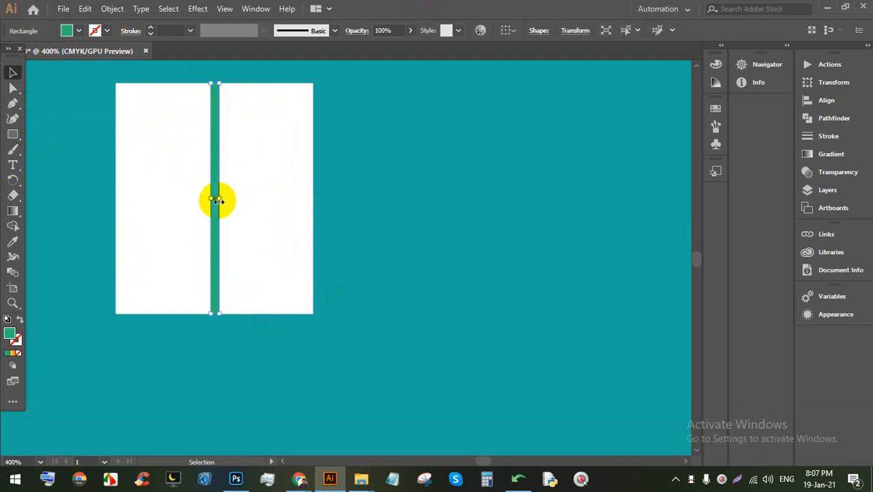
scroll(218, 196, "down", 4)
left_click(282, 380)
scroll(246, 249, "up", 1)
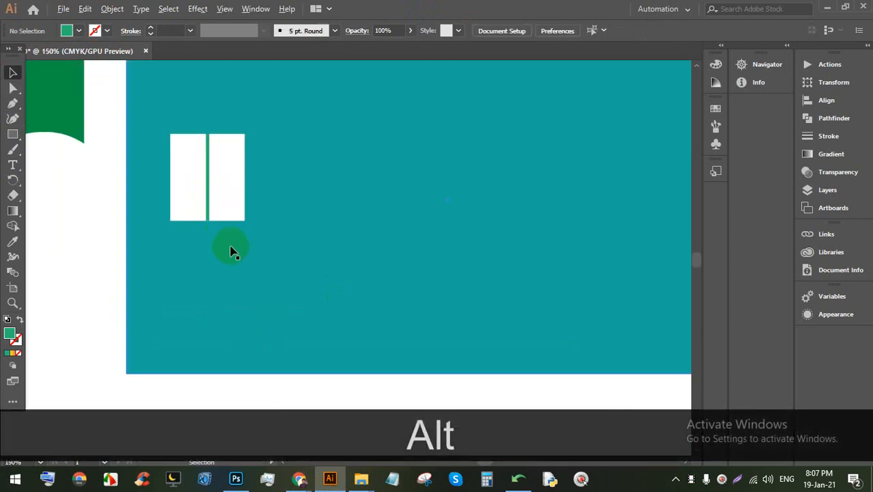
Step: Recolour the stripe dark green and select it together with the white window
left_click(215, 167)
left_click(209, 162)
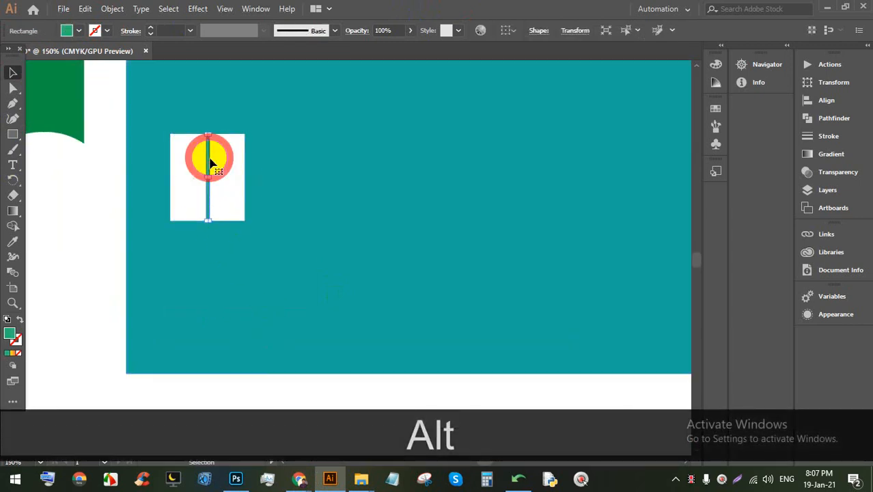
left_click(78, 32)
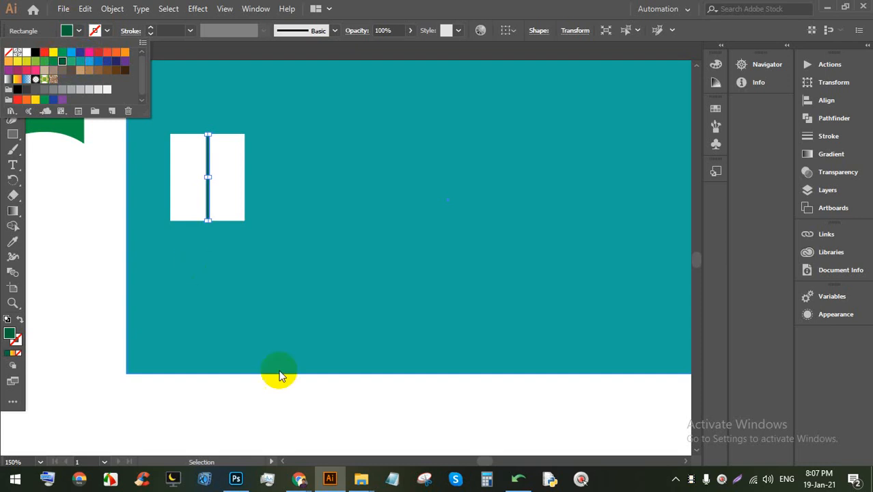
left_click(324, 410)
left_click(228, 202)
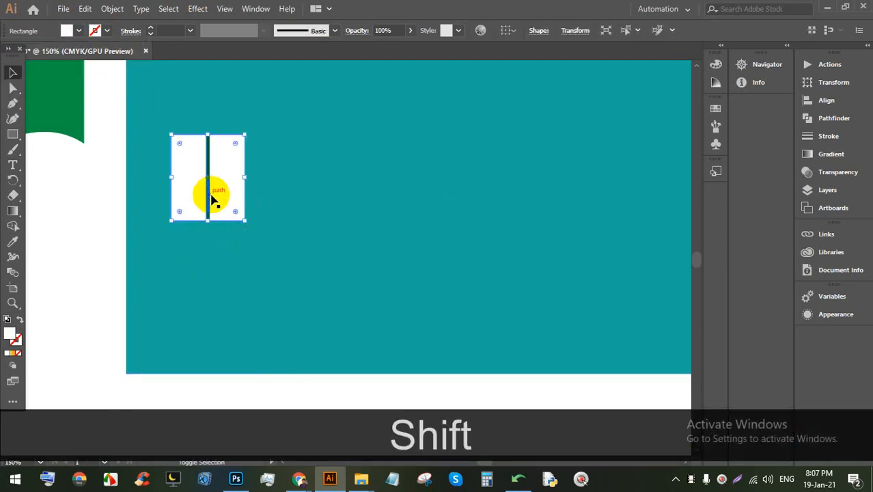
left_click(207, 196, "shift")
scroll(211, 190, "down", 1)
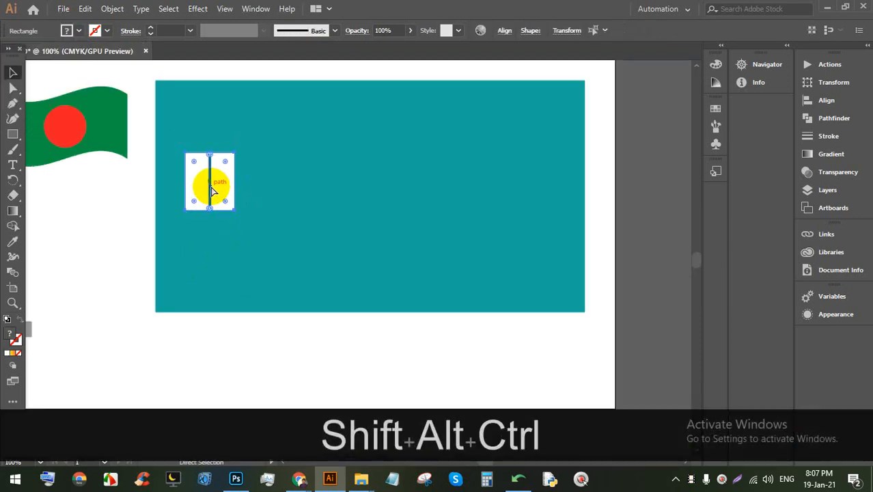
Step: Group the window with its stripe and place a copy further right on the building
key("ctrl+alt+shift+g")
left_click_drag(219, 185, 526, 176)
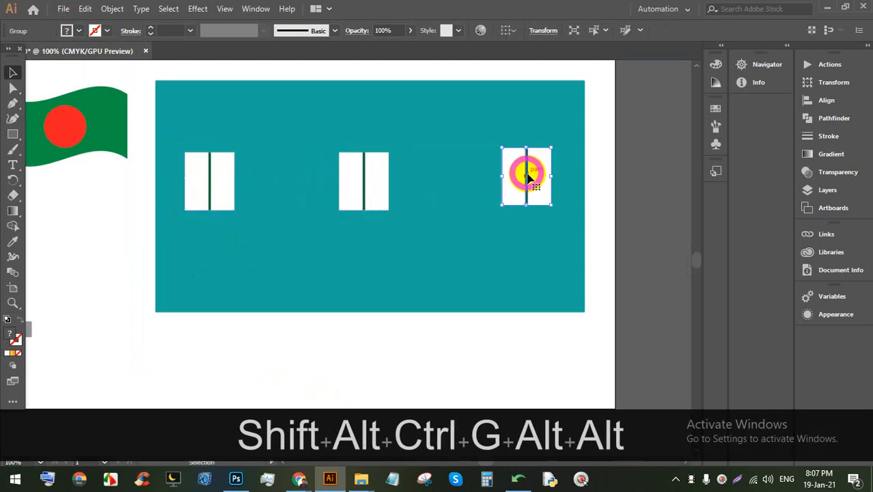
left_click(469, 356)
Step: Put the teal building rectangle back in place and lock it with Ctrl+2
mouse_move(522, 226)
left_mouse_down()
mouse_move(461, 218)
mouse_move(513, 239)
left_mouse_up()
left_click_drag(479, 269, 503, 292)
left_click(489, 335)
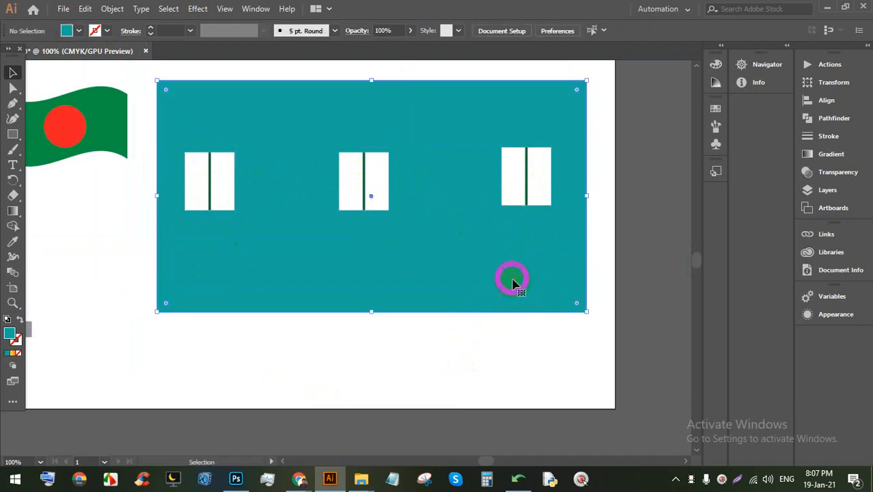
left_click(513, 283)
left_click(522, 340)
left_click(488, 290)
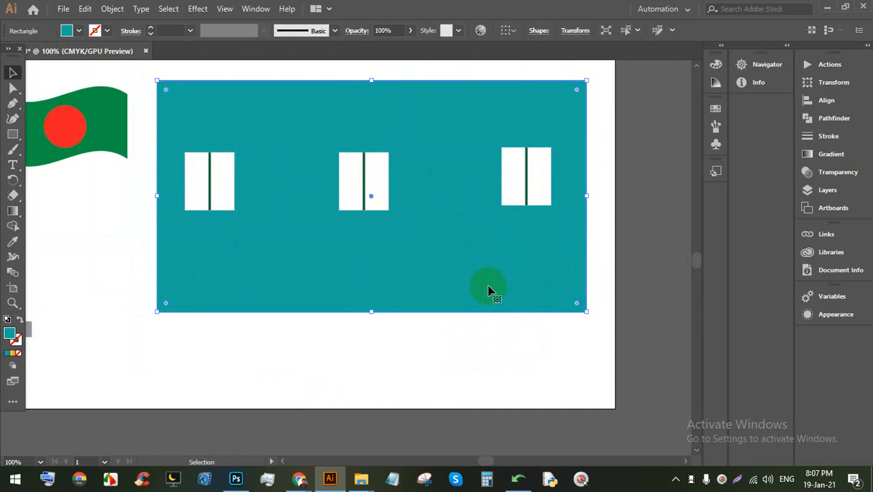
key("ctrl+2")
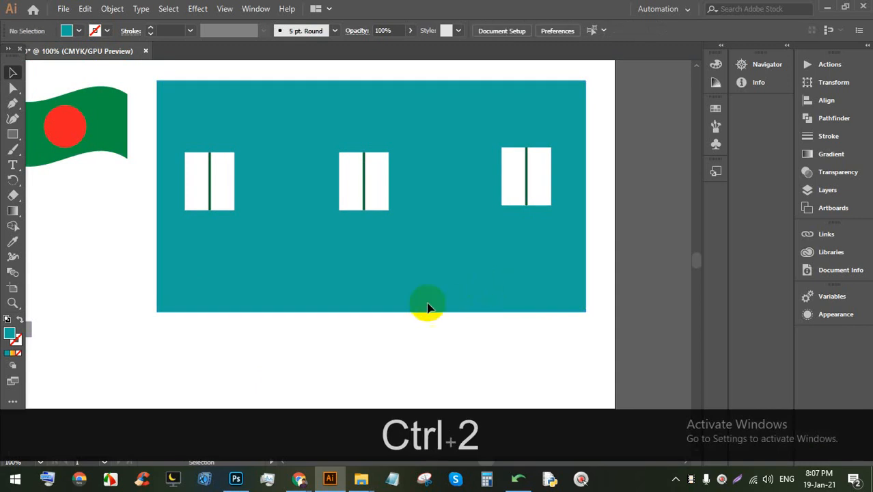
Step: Lock the flag and its red circle with Ctrl+2, then unlock everything with Ctrl+Alt+2
left_click_drag(457, 336, 410, 335)
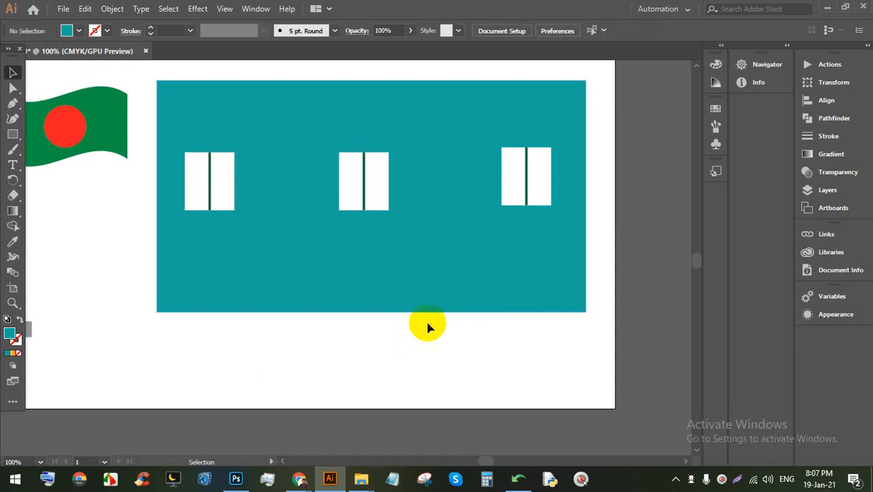
left_click(117, 146)
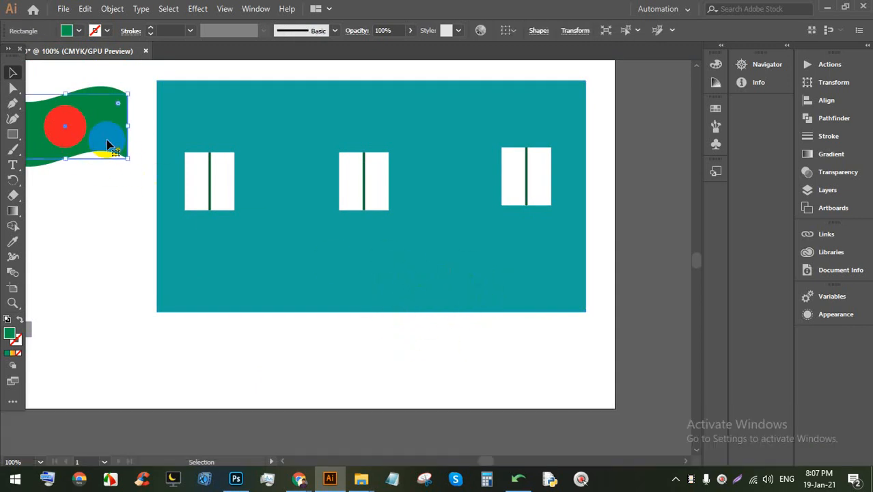
key("ctrl+2")
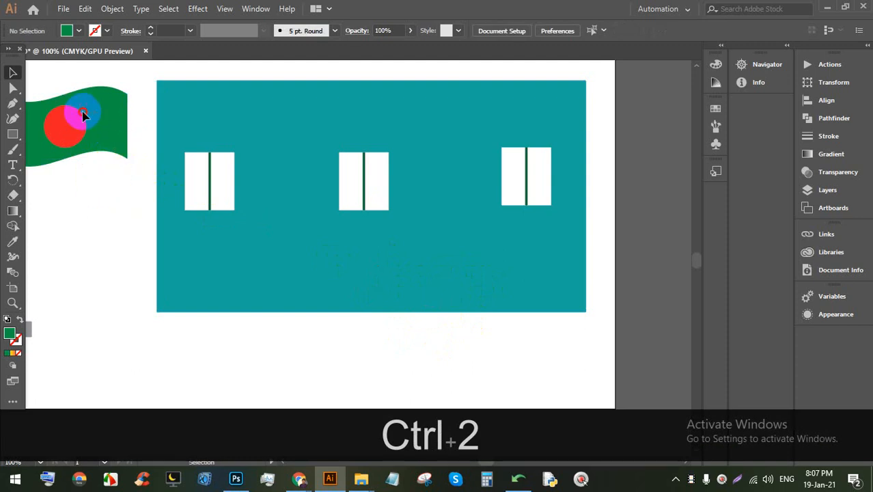
left_click(79, 116)
key("ctrl+2")
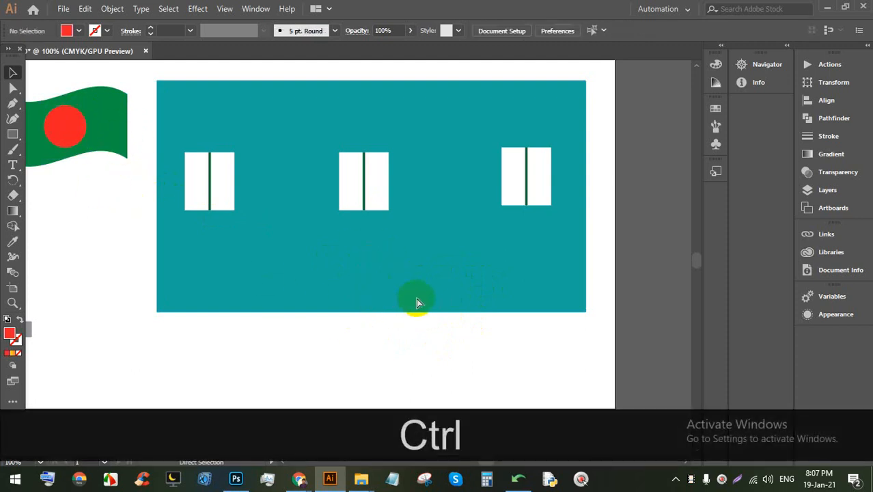
key("ctrl+alt+2")
Step: Select the teal building rectangle and lock it with Ctrl+2
left_click(468, 341)
left_click(413, 290)
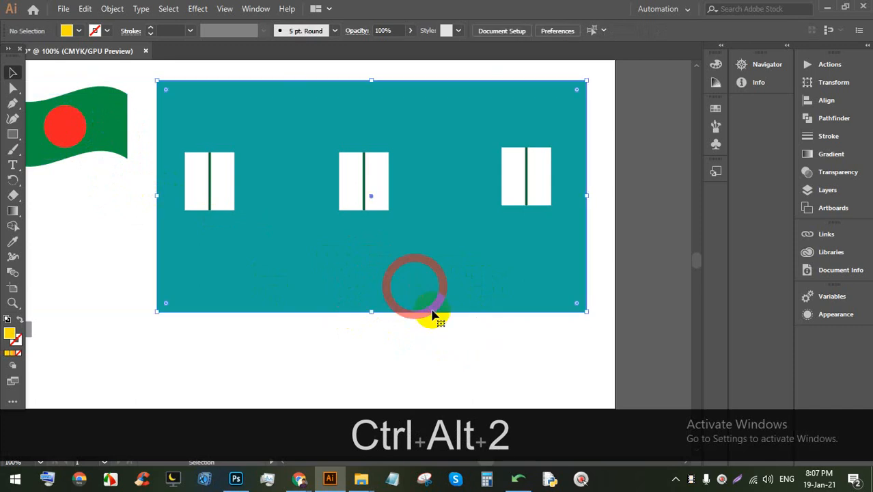
left_click(471, 361)
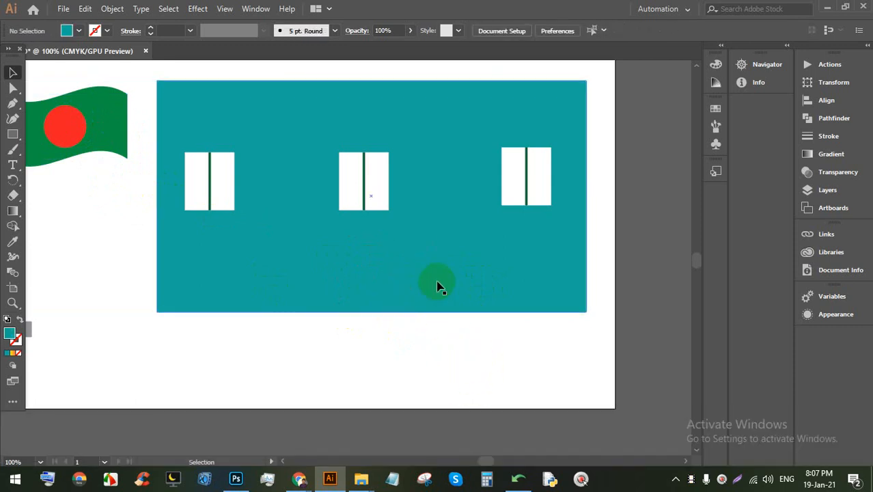
left_click(502, 286)
left_click(522, 375)
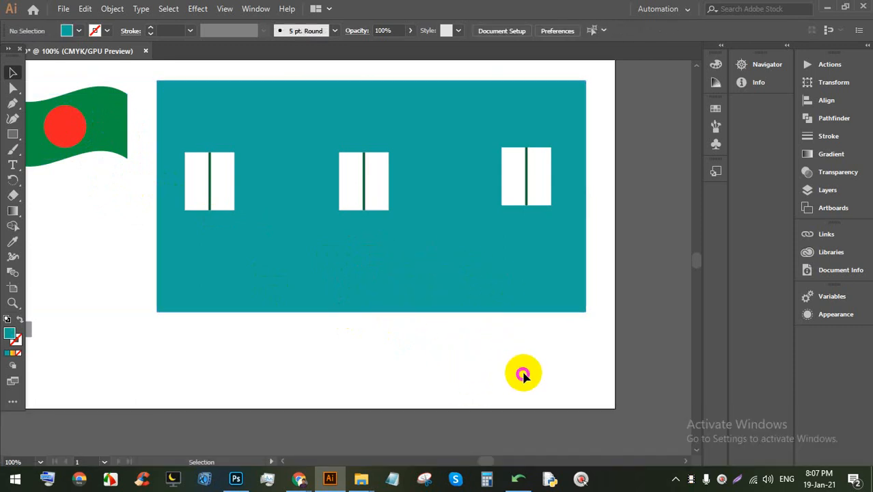
left_click(432, 290)
key("ctrl+2")
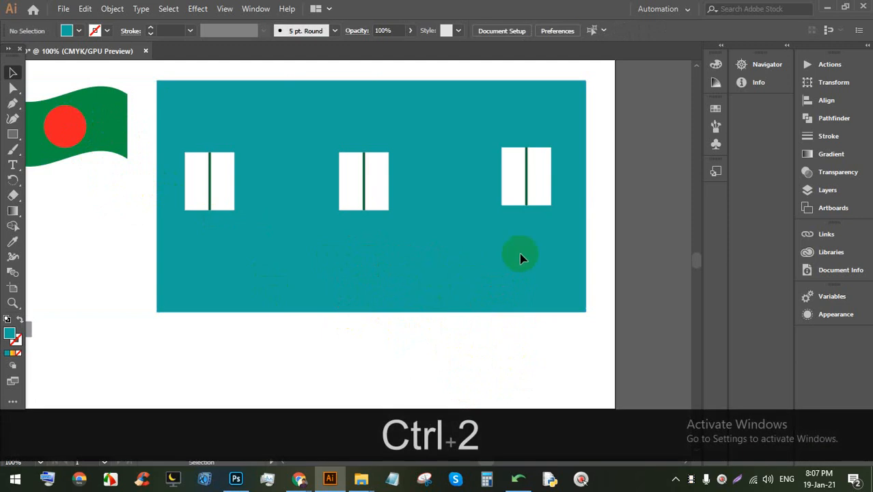
Step: Align the three windows by vertical centre and distribute them evenly by horizontal centre
left_click_drag(193, 140, 300, 163)
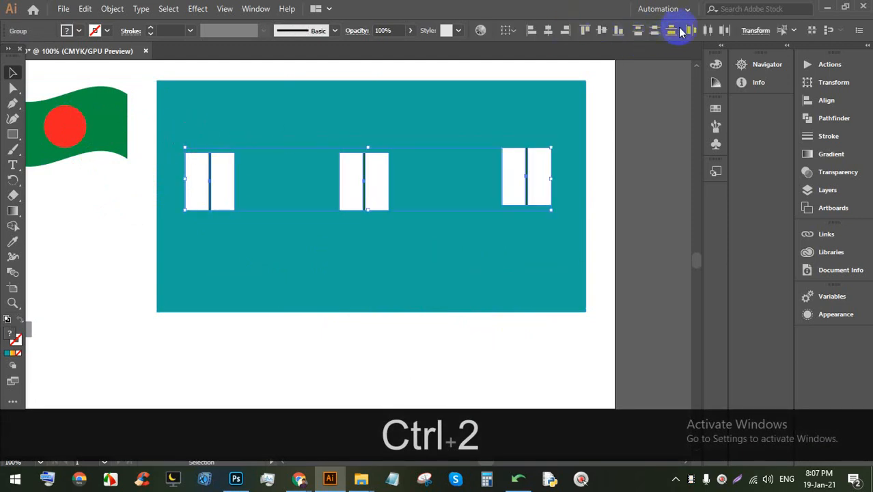
left_click(601, 31)
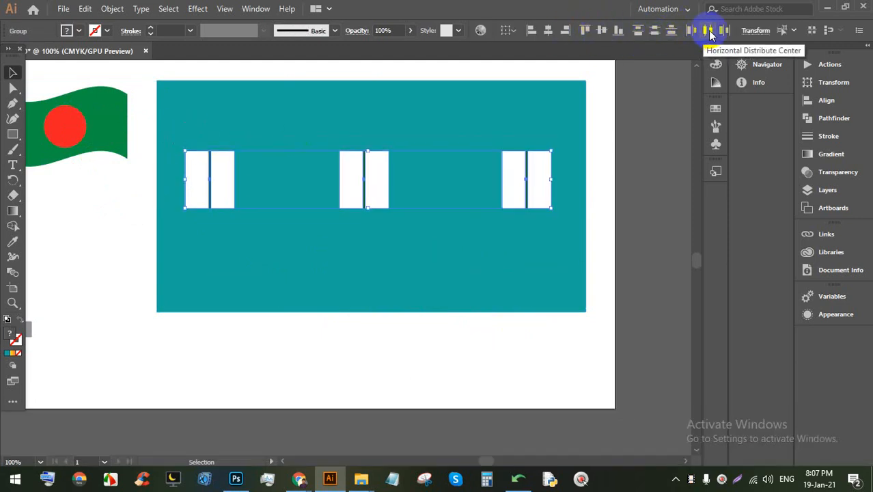
left_click(707, 30)
left_click(469, 304)
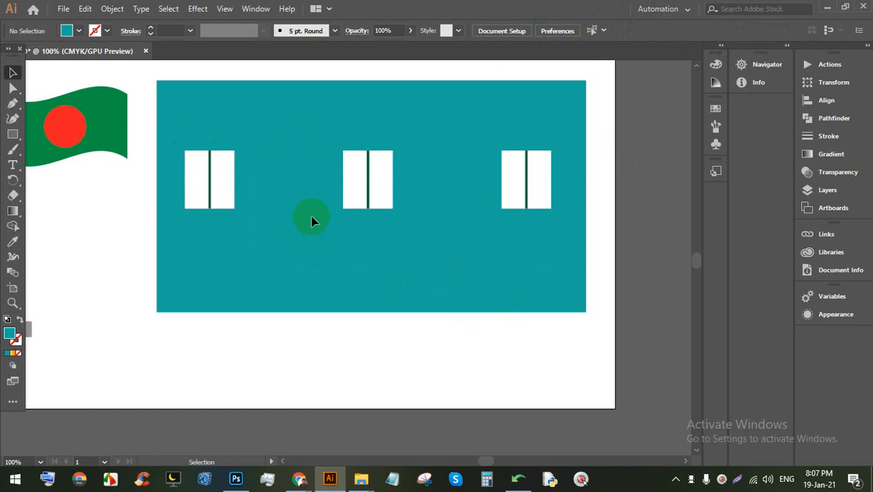
scroll(244, 167, "up", 2, "alt")
Step: Draw a tall light grey door rectangle between the first two windows
left_click(12, 134)
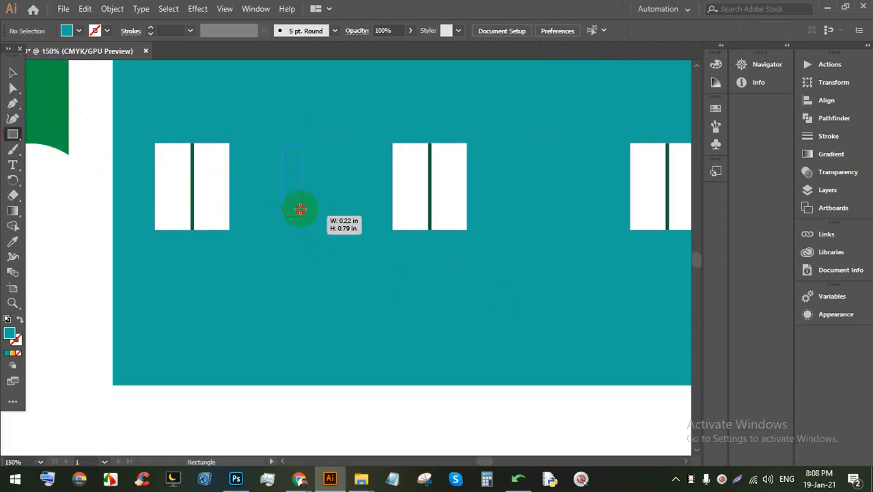
left_click_drag(300, 209, 346, 385)
left_click(80, 31)
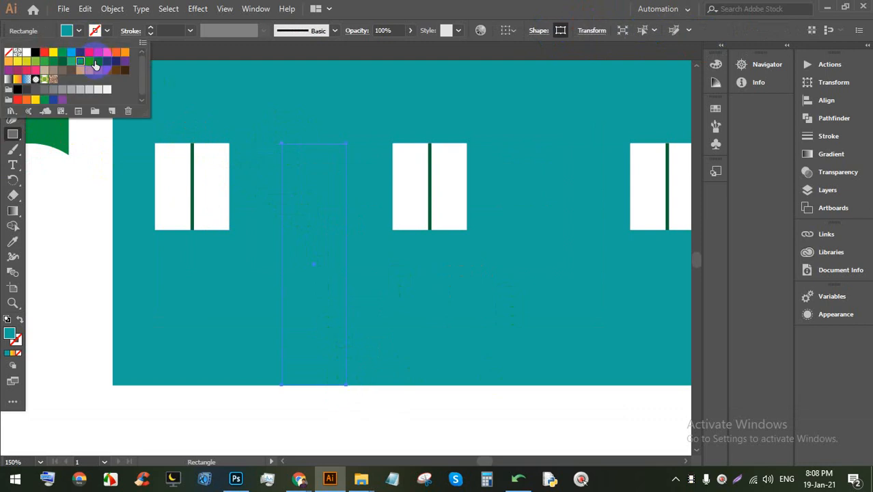
left_click(95, 63)
left_click(89, 63)
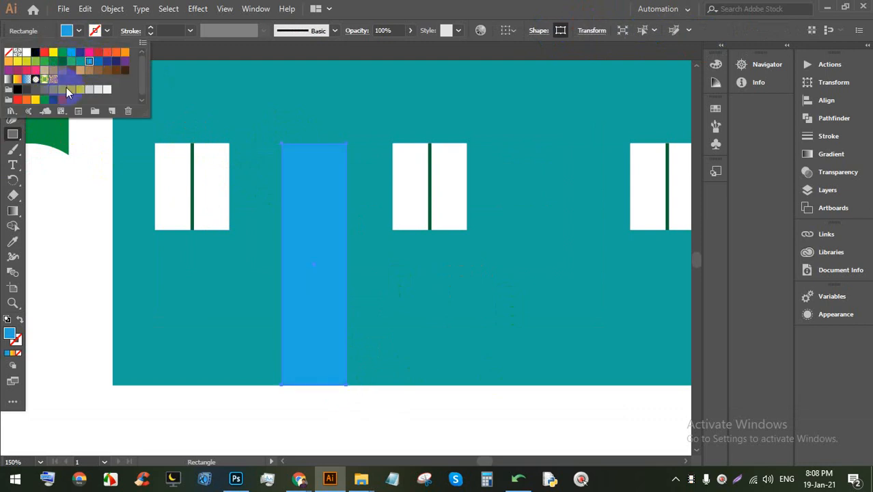
left_click(98, 90)
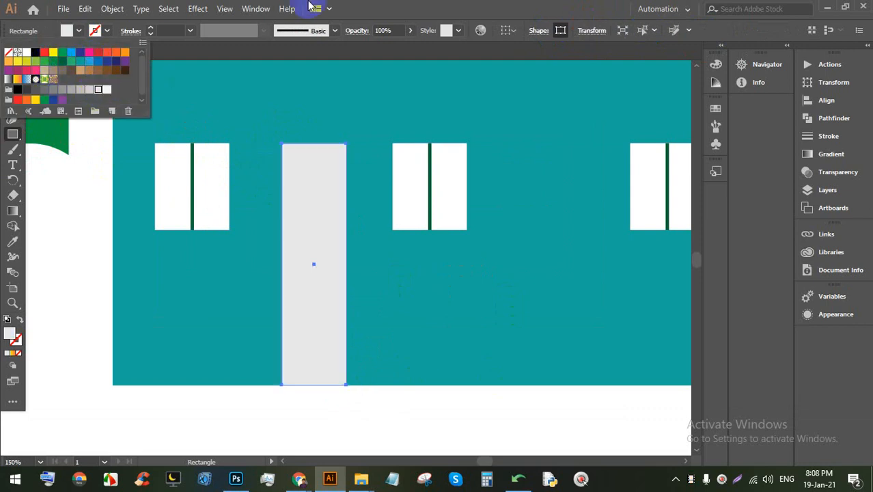
left_click(416, 10)
left_click(12, 74)
left_click(387, 405)
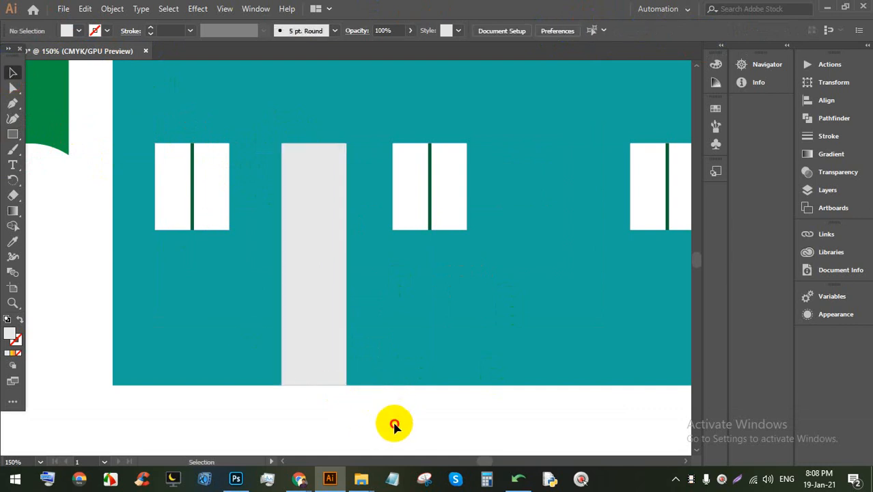
left_click(311, 328)
left_click(445, 423)
scroll(298, 302, "up", 2)
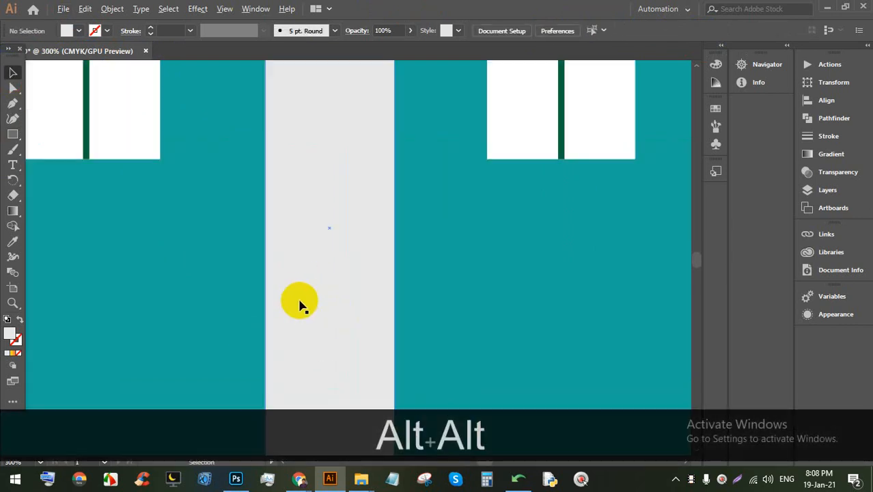
Step: Add a round doorknob with a thin dark outline on the door's left side
left_click(12, 133)
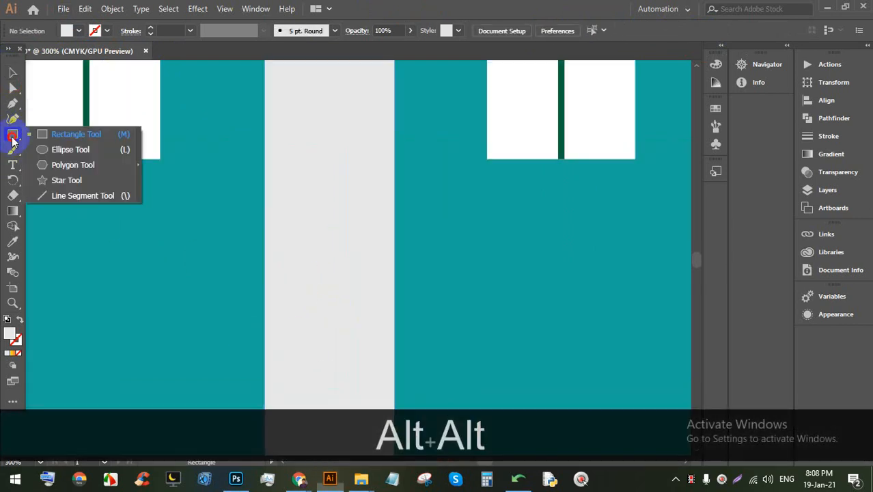
left_click(55, 149)
left_click_drag(265, 226, 298, 272)
scroll(300, 274, "up", 3)
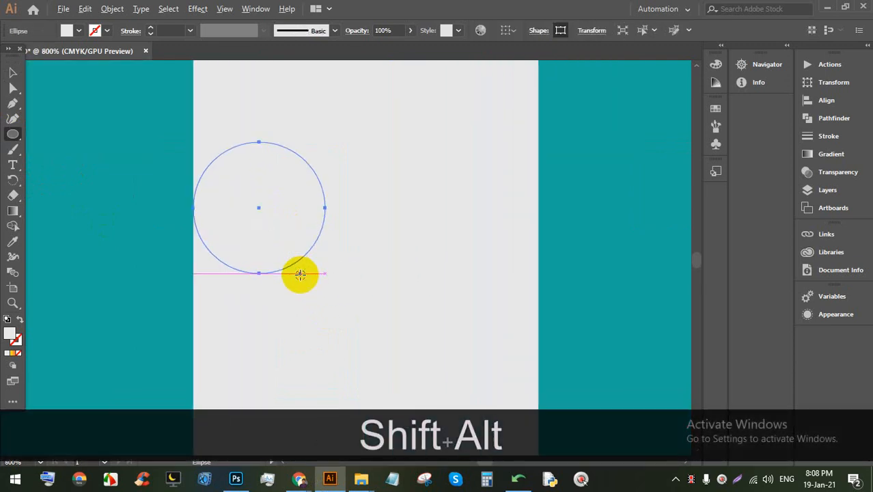
left_click(78, 32)
left_click(150, 29)
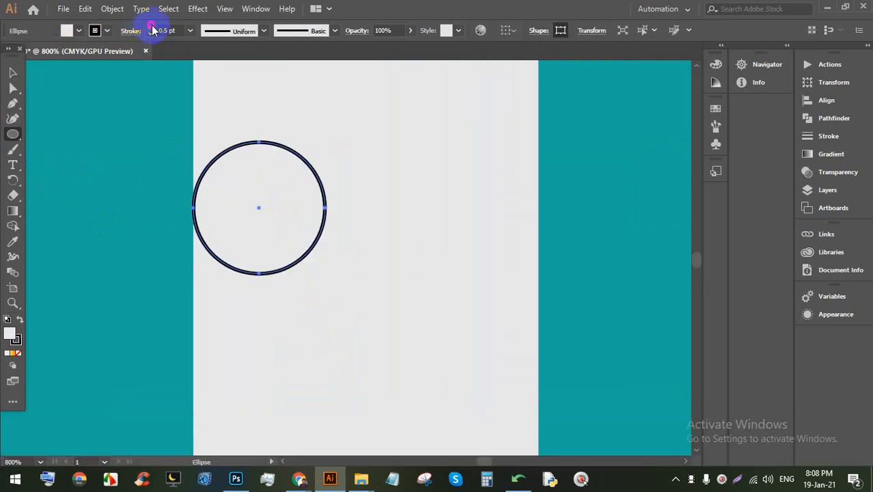
left_click(12, 73)
left_click(354, 189)
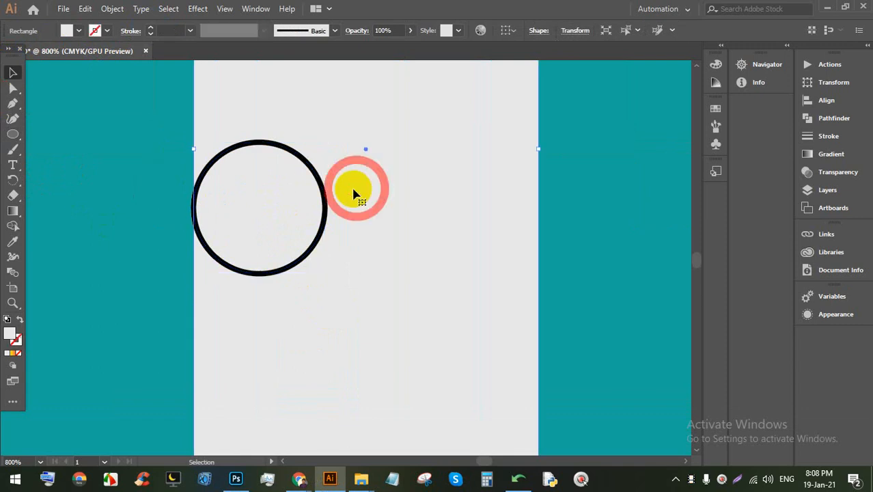
left_click_drag(327, 195, 301, 201)
Step: Copy the door and place the copy between the middle and right windows
scroll(301, 201, "down", 3)
left_click(348, 352)
scroll(334, 345, "down", 1)
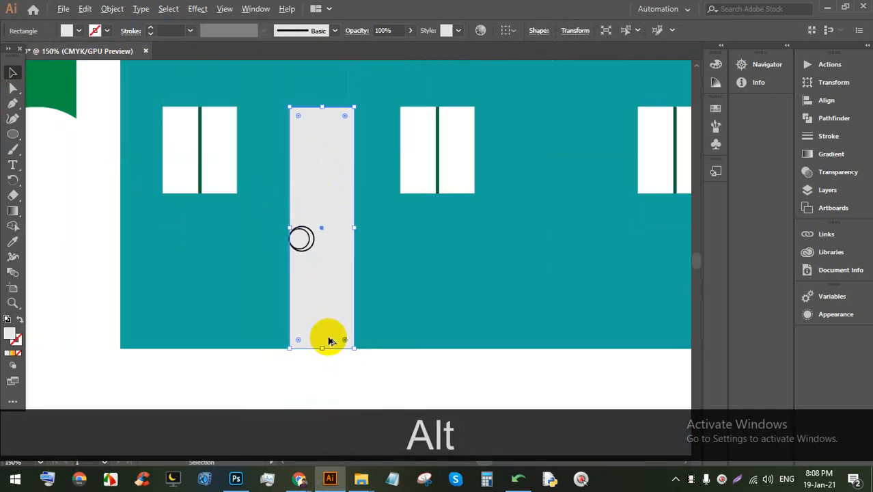
left_click(341, 364)
left_click(315, 248)
left_click_drag(316, 249, 565, 254)
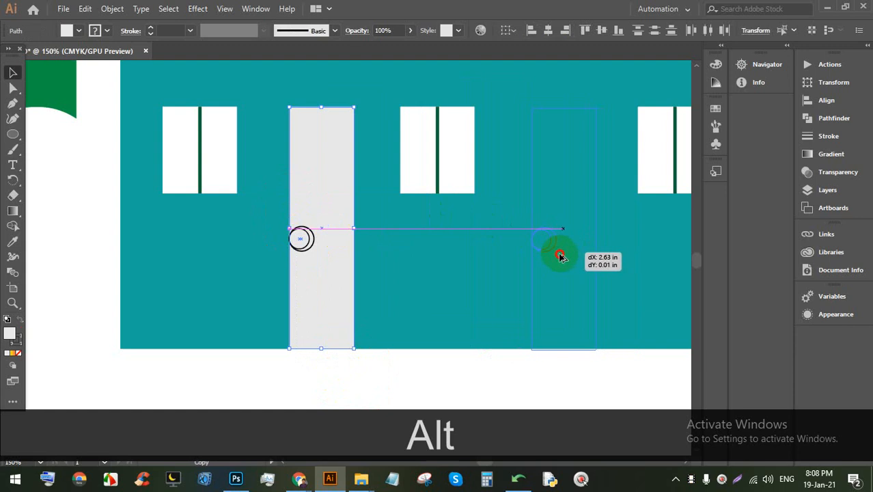
left_click_drag(560, 256, 510, 243)
left_click(477, 355)
scroll(386, 304, "down", 4)
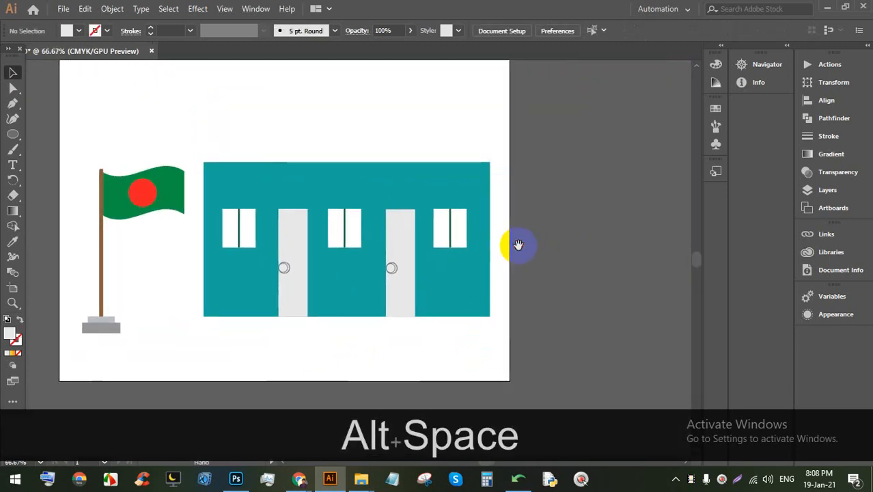
scroll(451, 237, "up", 1)
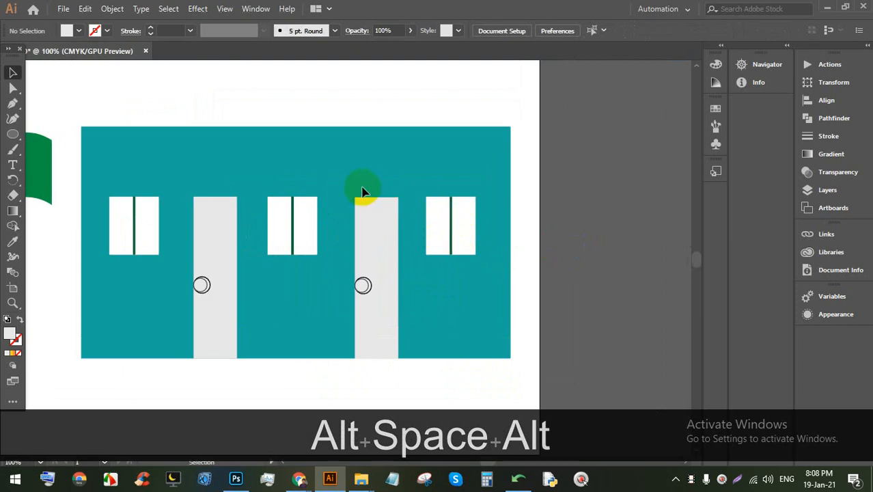
scroll(352, 174, "up", 2)
scroll(392, 133, "down", 1)
scroll(402, 135, "up", 2)
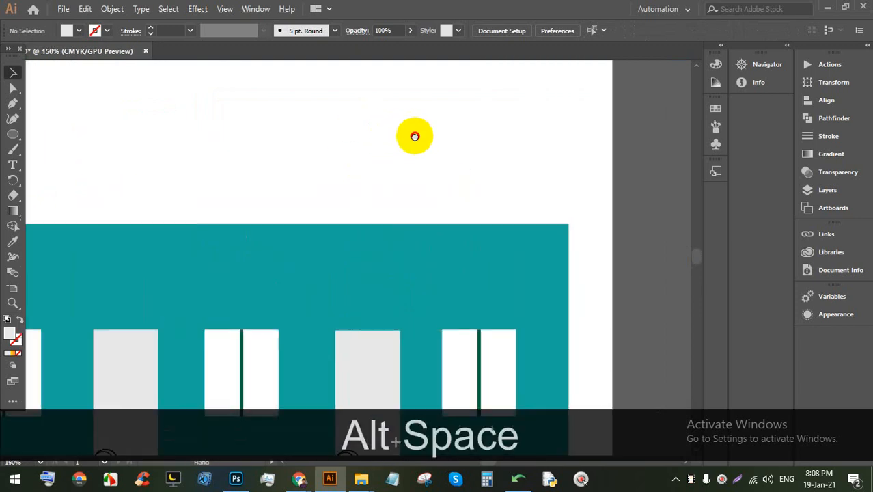
Step: Draw a wide rectangle above the building and stretch it further to the left
left_click_drag(414, 137, 402, 205)
left_click(19, 134)
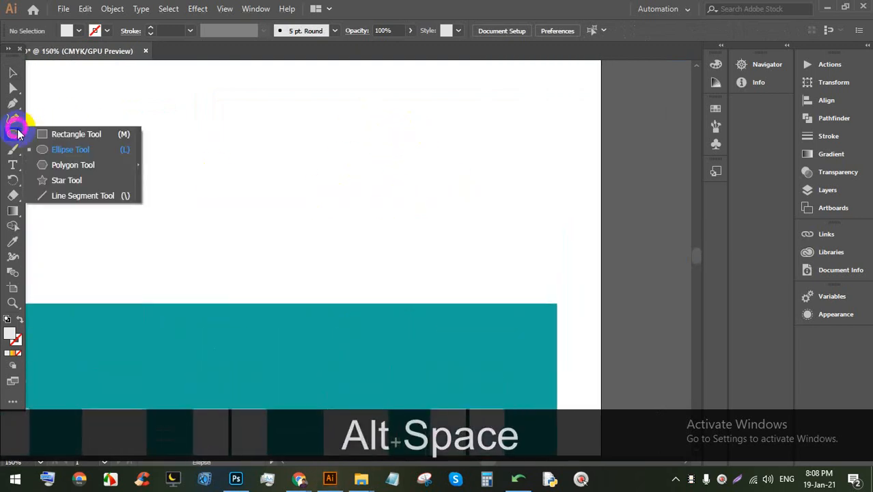
left_click(69, 132)
left_click_drag(235, 113, 516, 210)
left_click(13, 72)
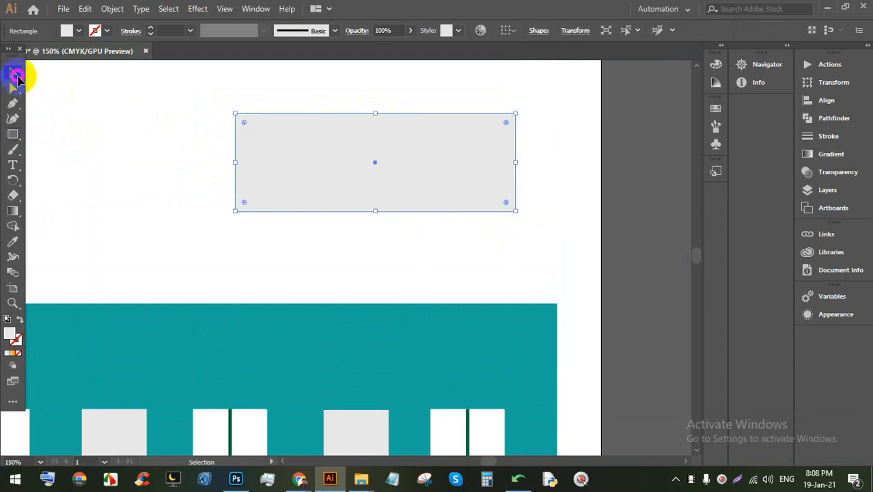
left_click(280, 145)
left_click_drag(234, 162, 213, 162)
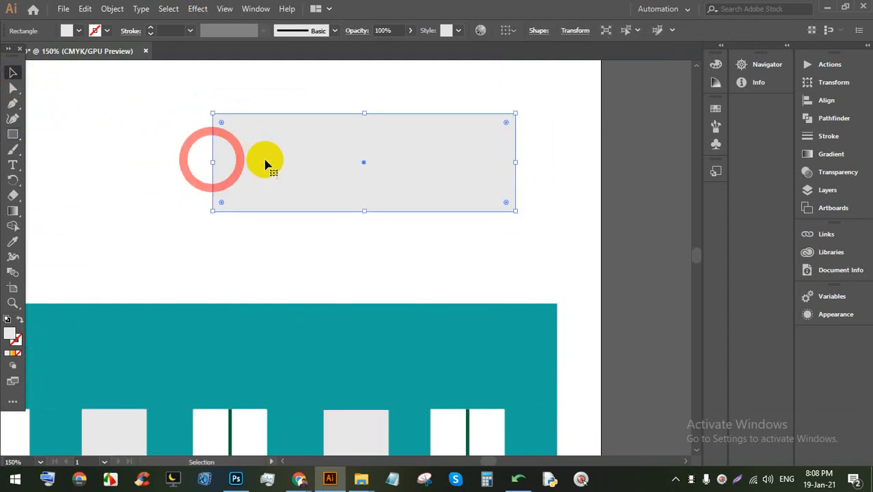
Step: Fill the sign board navy blue and round its corners
left_click(66, 30)
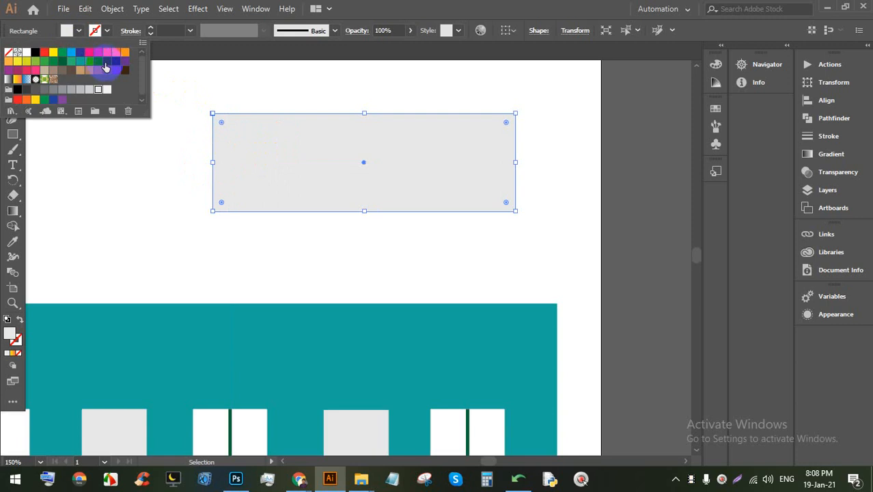
left_click(116, 65)
left_click(366, 60)
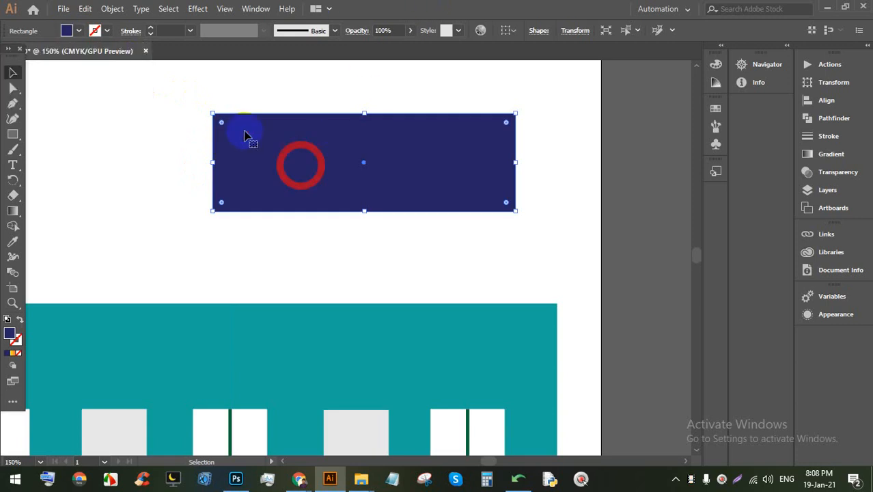
left_click_drag(220, 122, 233, 134)
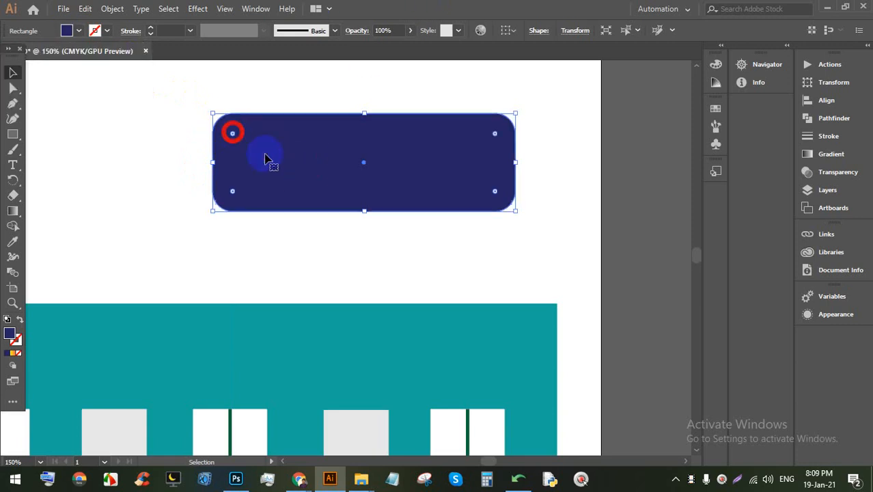
left_click(387, 246)
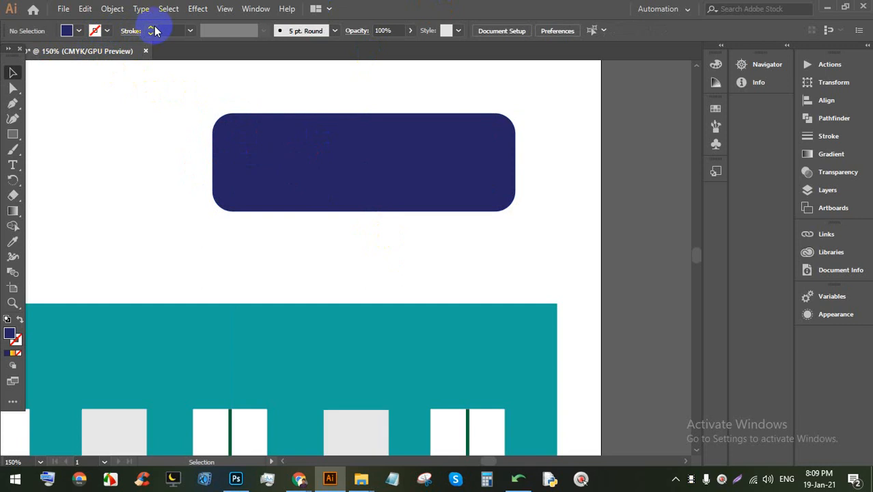
Step: Give the rounded rectangle a 7 pt teal outline
left_click(114, 32)
left_click(321, 151)
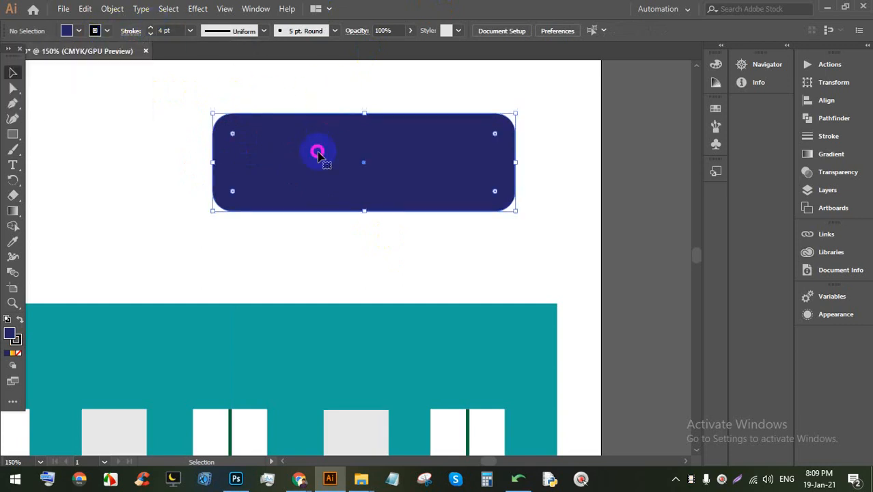
left_click(152, 28)
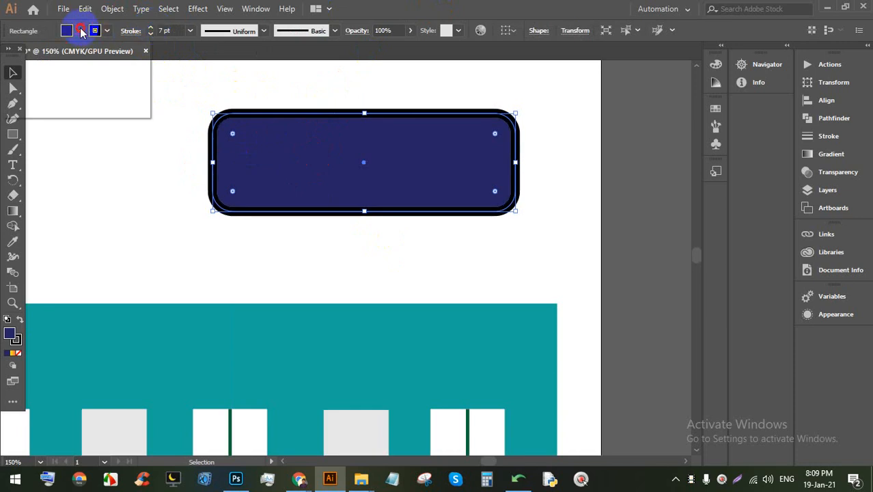
left_click(80, 32)
left_click(97, 63)
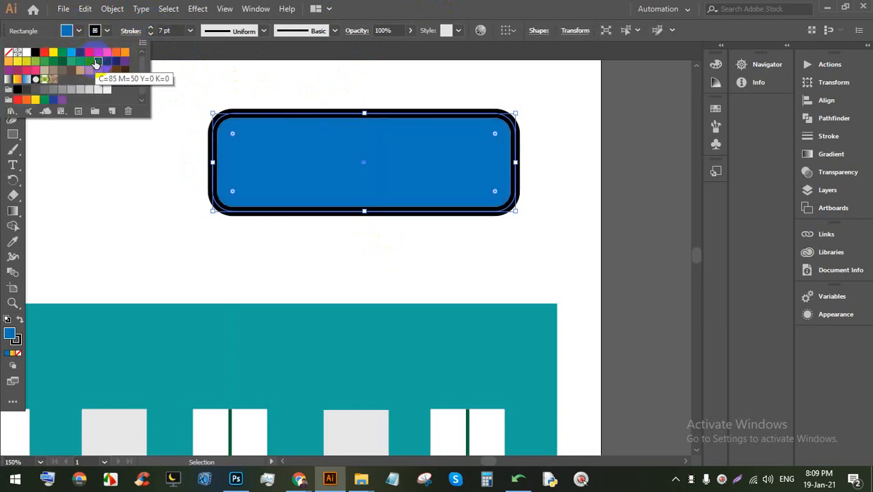
key("ctrl+z")
left_click(107, 31)
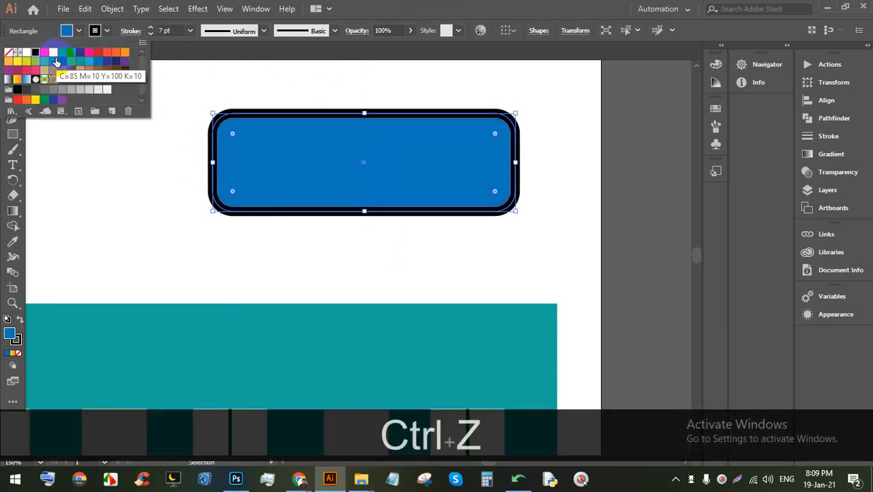
left_click(81, 62)
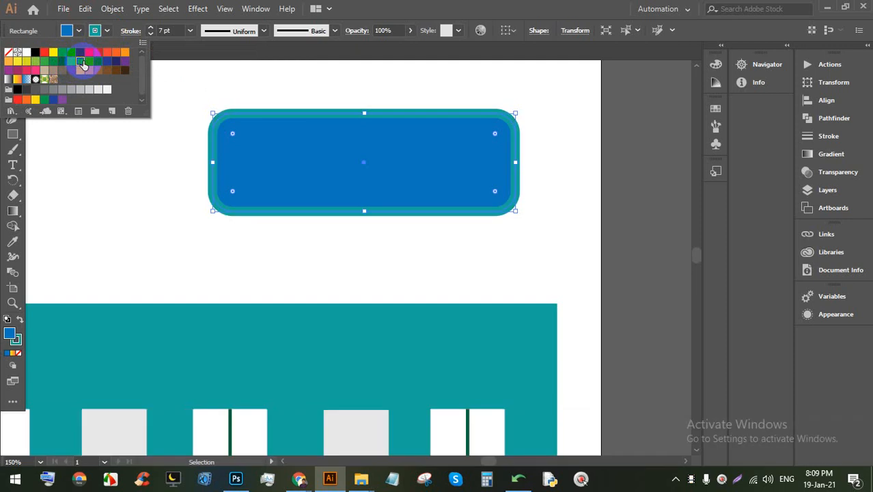
Step: After trying purple and dark navy fills, fill the rounded sign with white
left_click(79, 31)
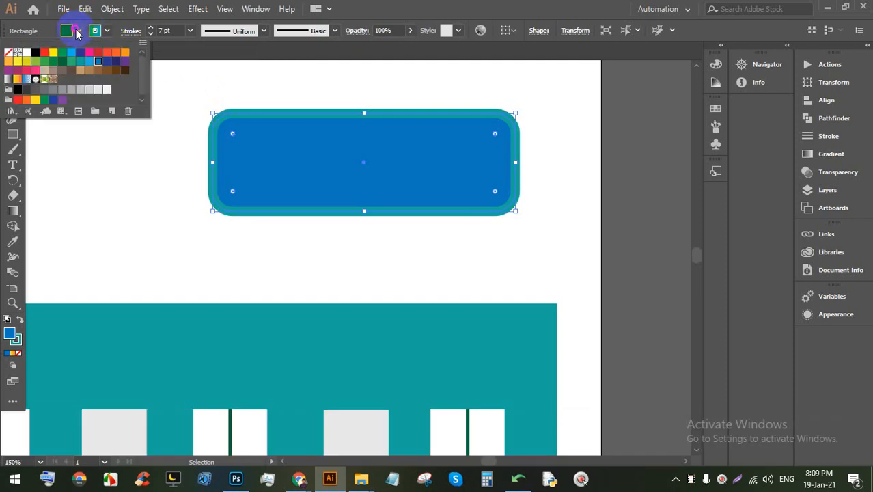
left_click(124, 62)
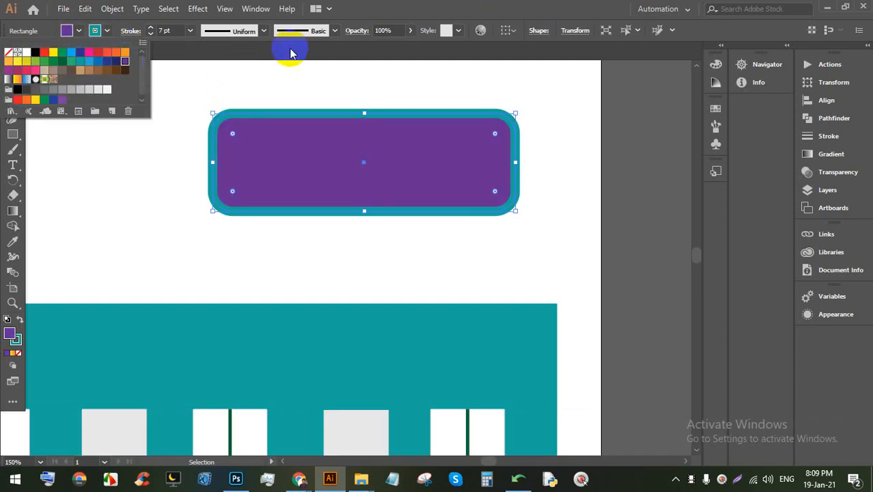
left_click(114, 63)
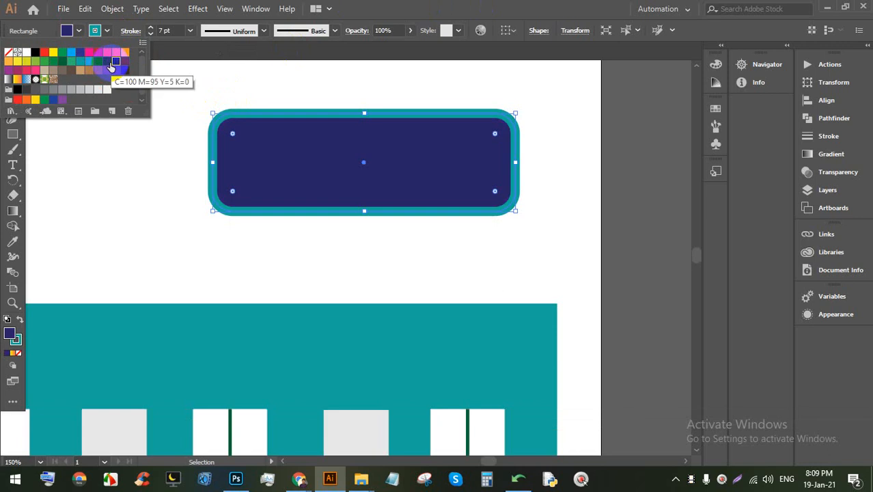
left_click(390, 267)
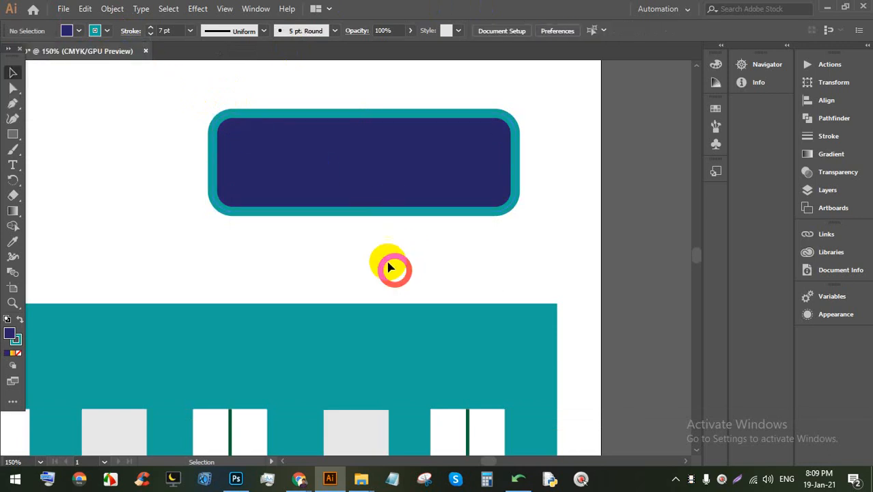
scroll(341, 215, "down", 3)
scroll(337, 217, "up", 5)
left_click(400, 198)
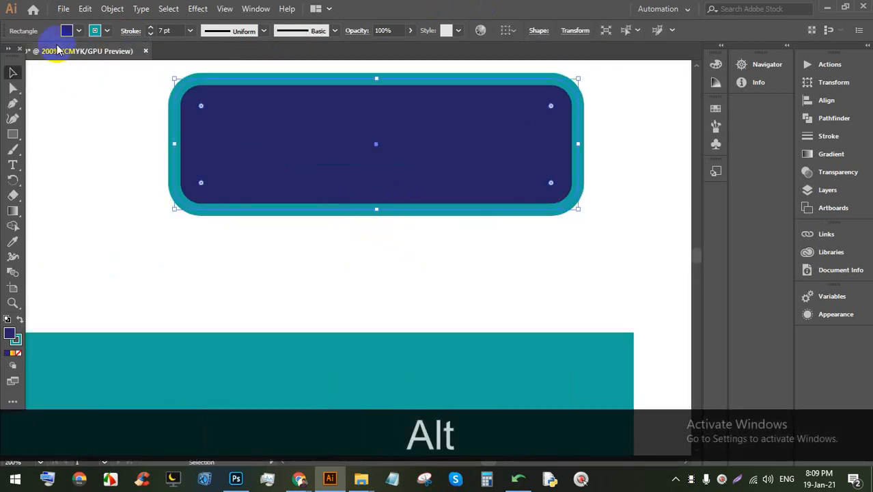
left_click(76, 32)
left_click(20, 60)
left_click(388, 245)
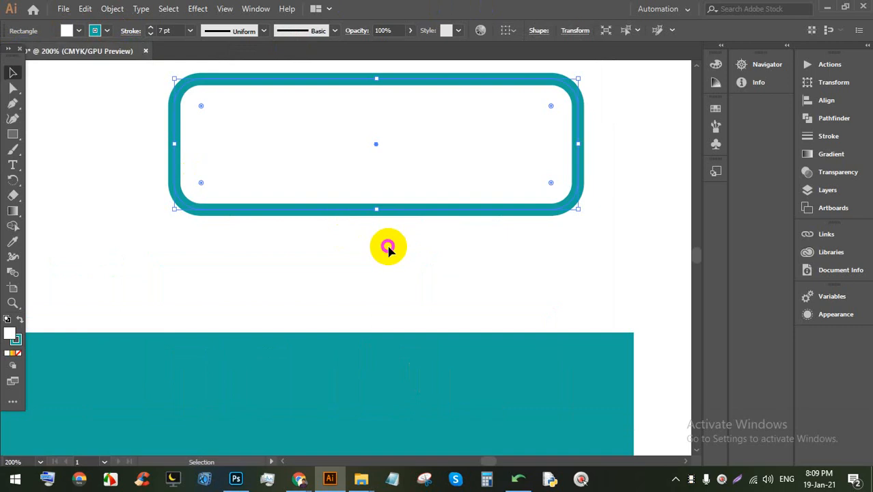
scroll(393, 242, "down", 2)
scroll(397, 196, "down", 3)
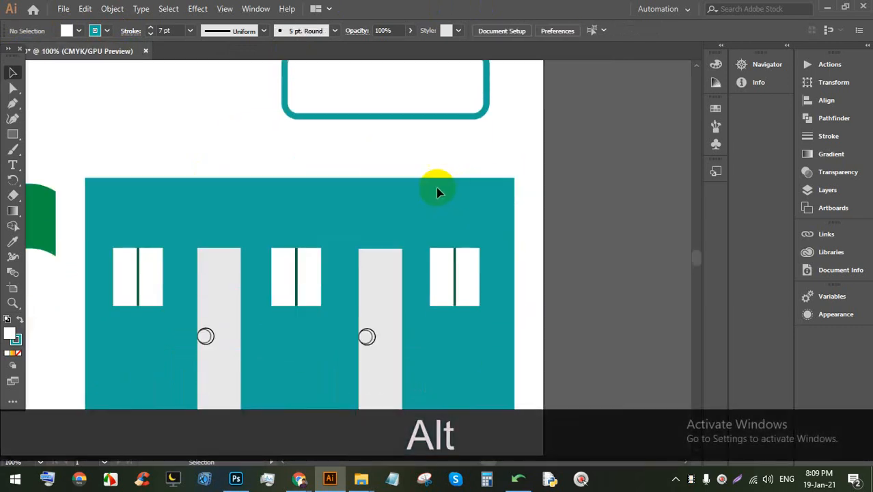
scroll(409, 206, "up", 2)
scroll(401, 179, "down", 1)
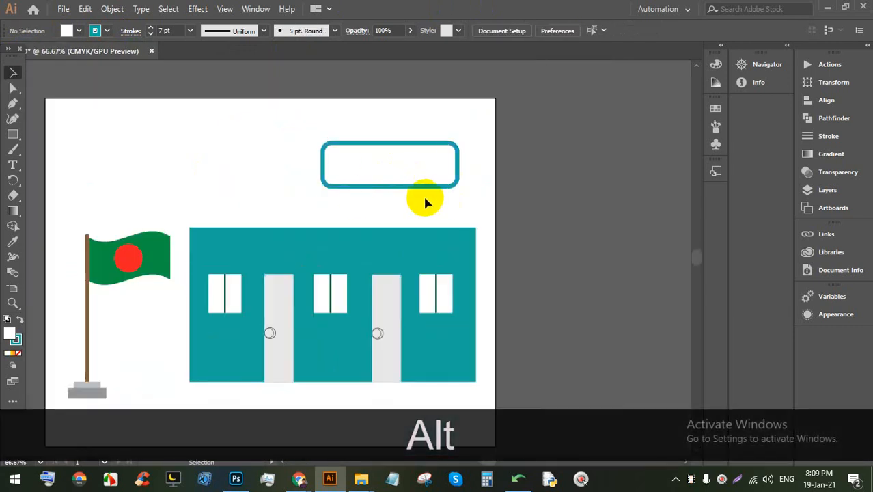
Step: Place placeholder text and scale it up proportionally to about 42 pt
scroll(402, 196, "up", 2, "alt")
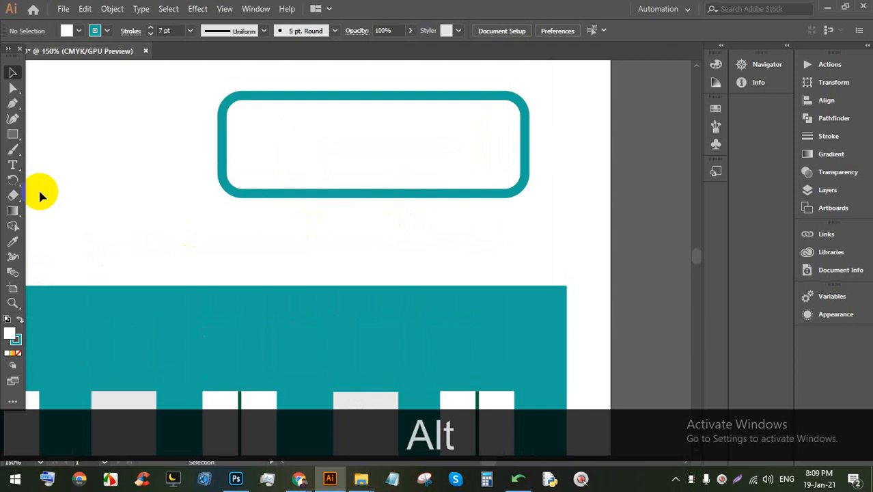
left_click(12, 165)
left_click(122, 222)
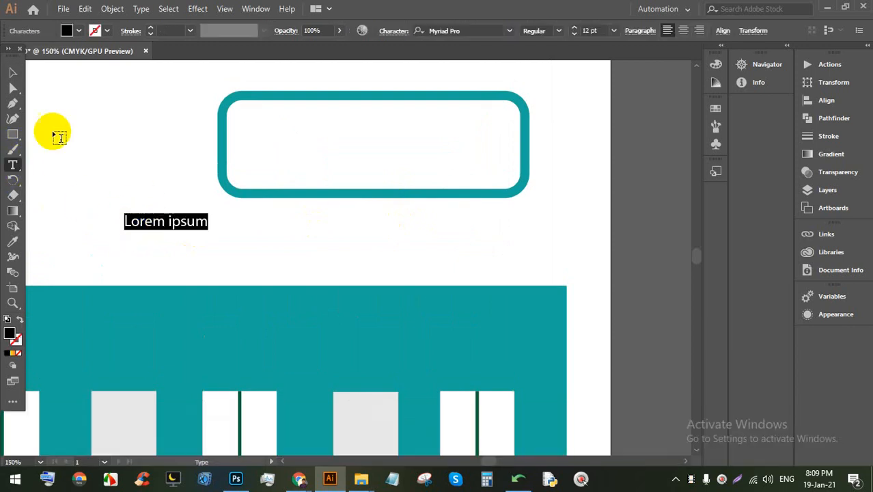
left_click(14, 72)
left_click_drag(207, 215, 420, 160, "shift")
Step: Replace the placeholder with the capitalised text 'LEDP SCHOOL'
triple_click(298, 192)
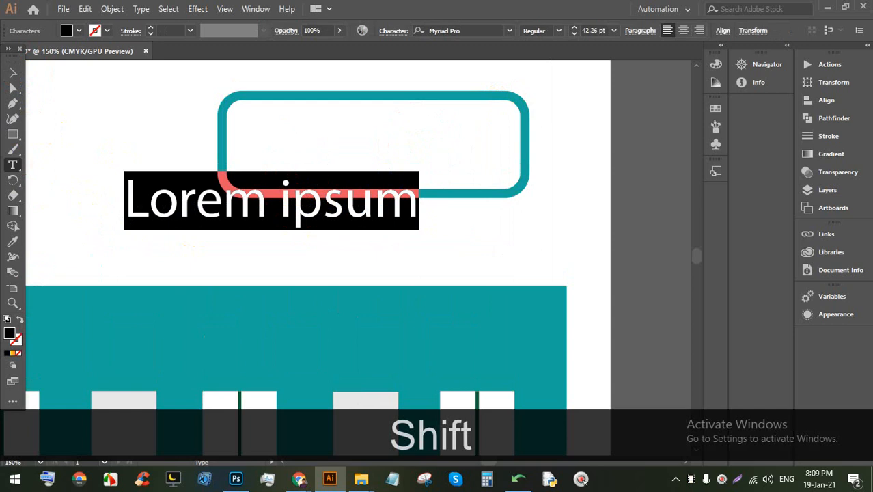
type("le")
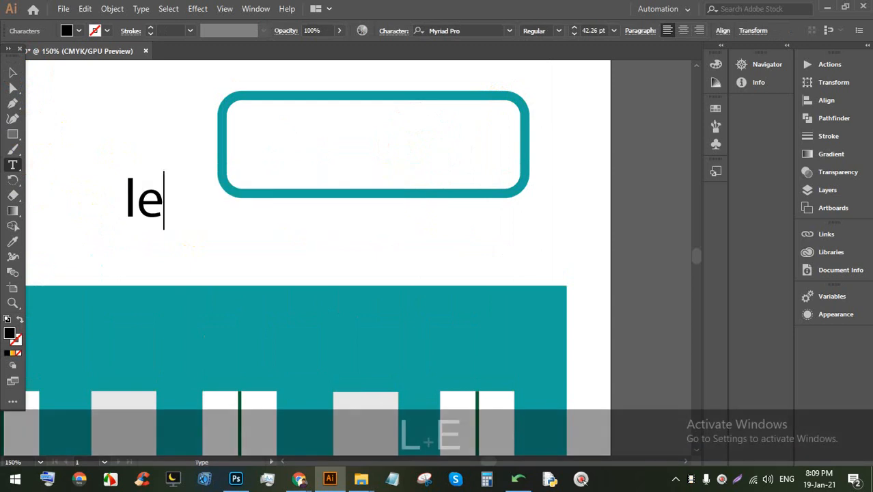
key("BackSpace")
key("BackSpace")
key("Caps_Lock")
type("LEDO")
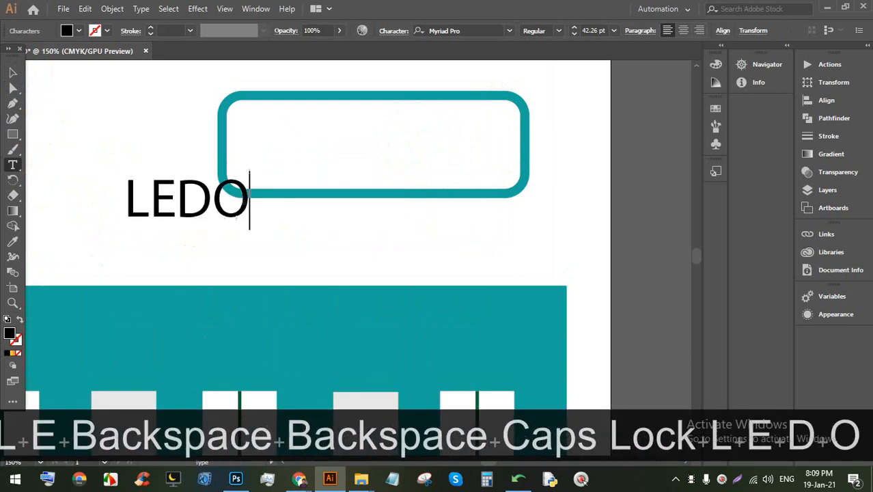
key("BackSpace")
type("P")
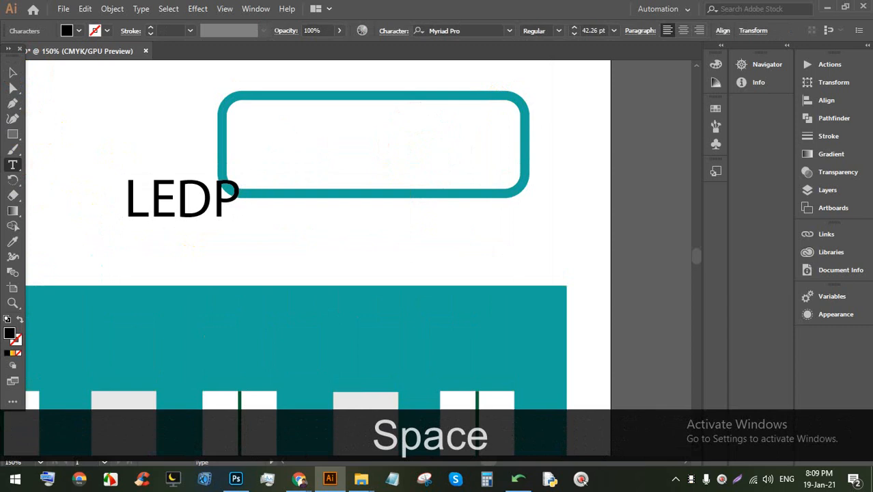
type(" SCHOOL")
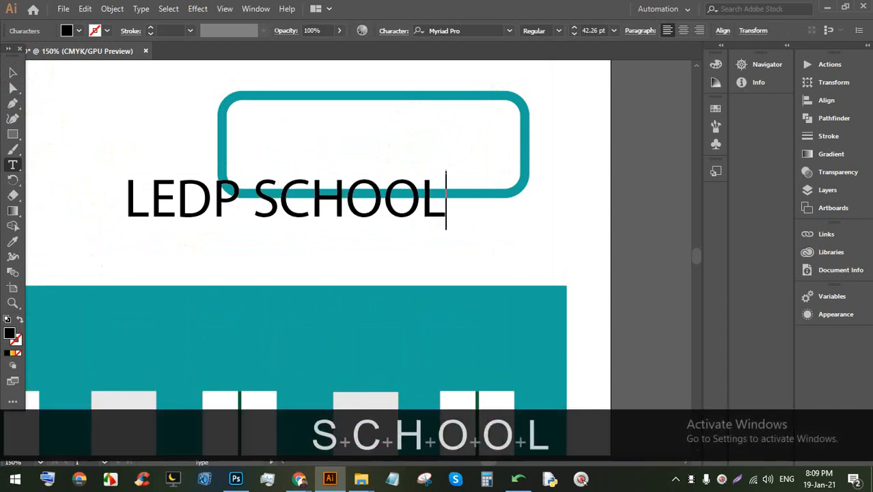
Step: Try moving the text toward the sign panel, then undo the misplaced move
left_click(13, 72)
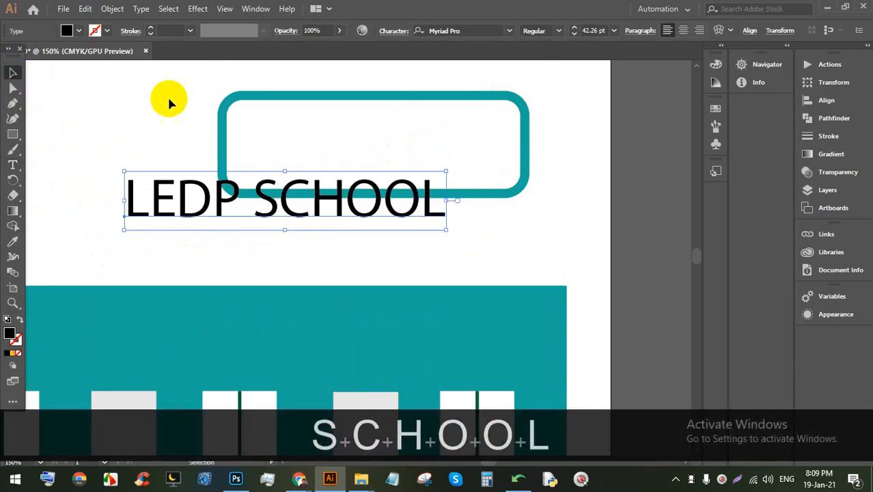
left_click_drag(288, 177, 363, 137)
key("ctrl+z")
scroll(379, 139, "up", 1)
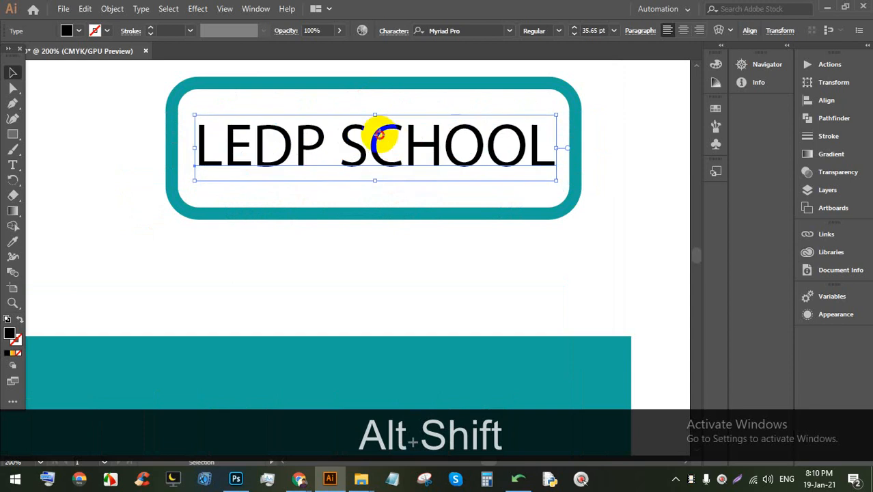
Step: Set the LEDP SCHOOL text in the Nexa Black font
triple_click(380, 135)
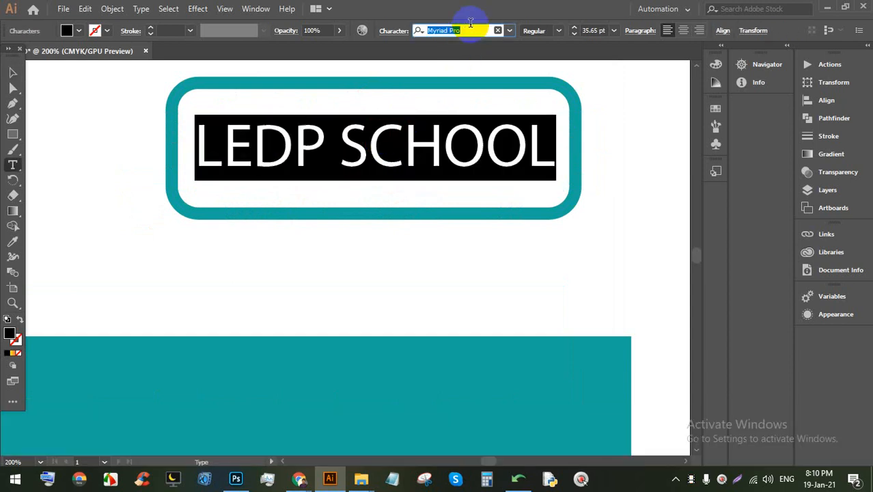
type("NEX")
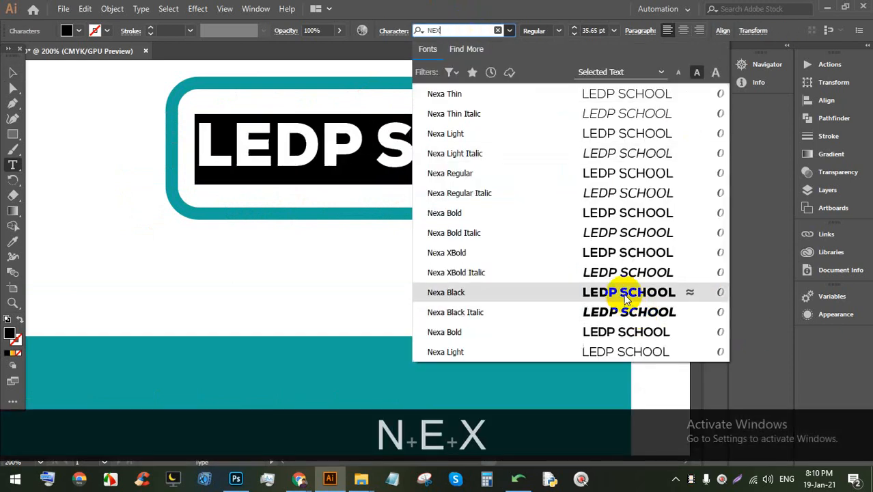
left_click(625, 300)
left_click(12, 73)
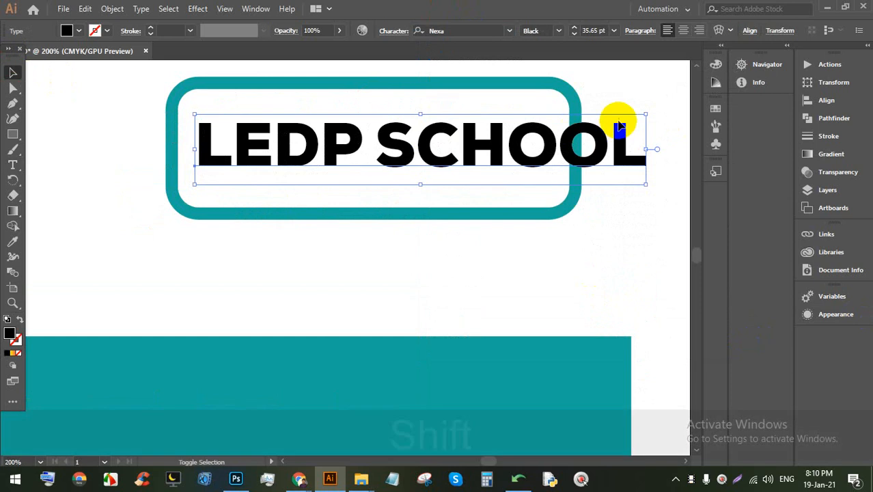
Step: Widen the teal frame on its left side and centre the text inside it
scroll(465, 168, "down", 2, "alt")
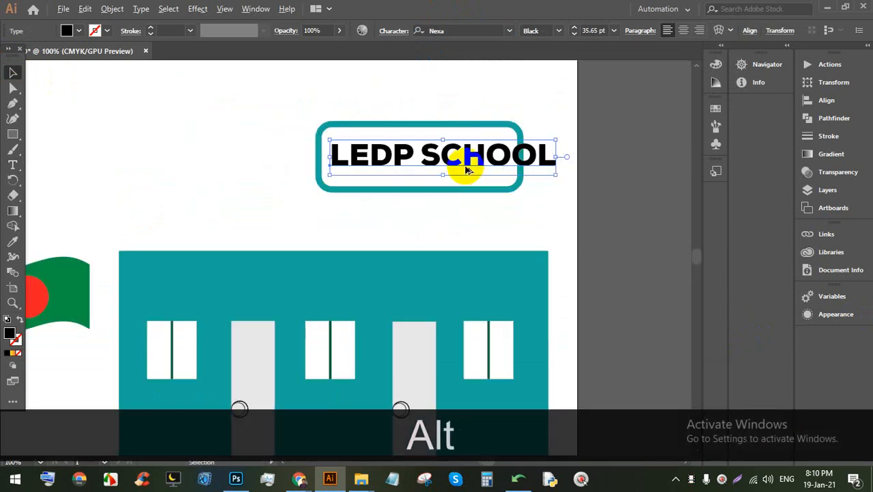
mouse_move(465, 168)
left_mouse_down()
mouse_move(438, 160)
mouse_move(454, 165)
left_mouse_up()
left_click(330, 180)
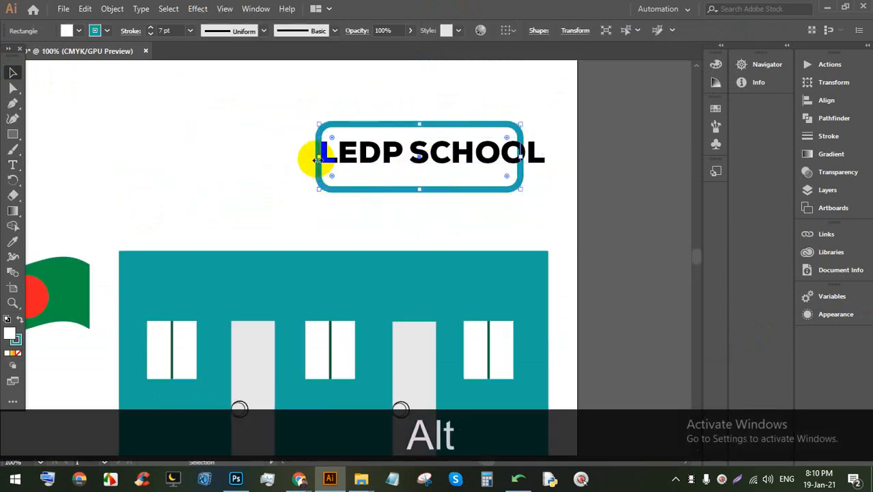
left_click_drag(317, 157, 281, 154)
left_click(494, 207)
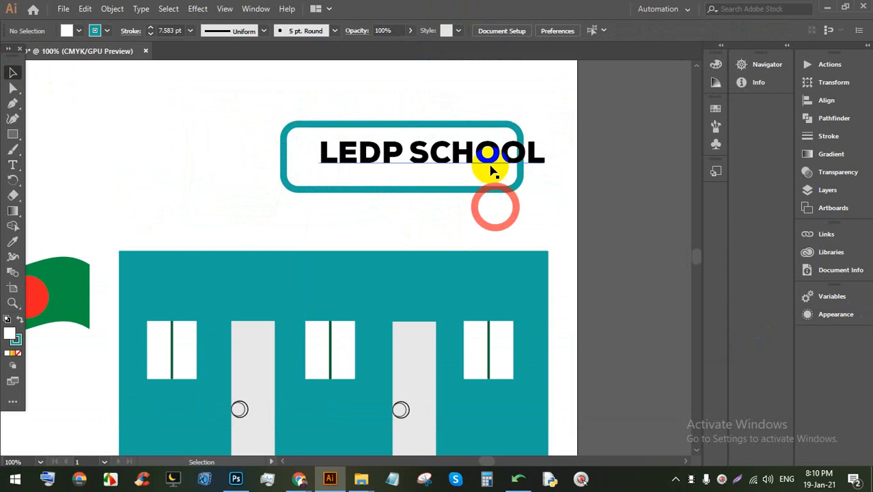
mouse_move(452, 156)
left_mouse_down()
mouse_move(415, 156)
mouse_move(390, 129)
mouse_move(410, 159)
left_mouse_up()
scroll(410, 140, "up", 1, "alt")
scroll(395, 156, "up", 1, "alt")
scroll(410, 160, "down", 1, "alt")
left_click(527, 203)
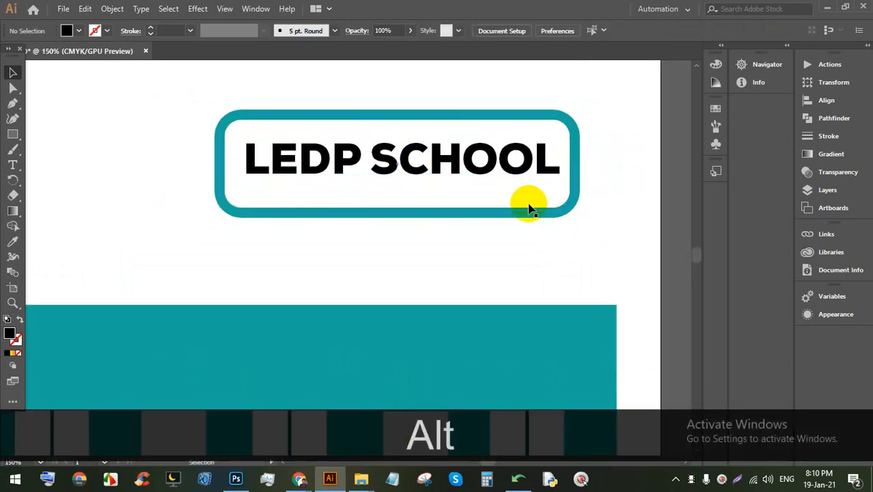
scroll(472, 201, "down", 2, "alt")
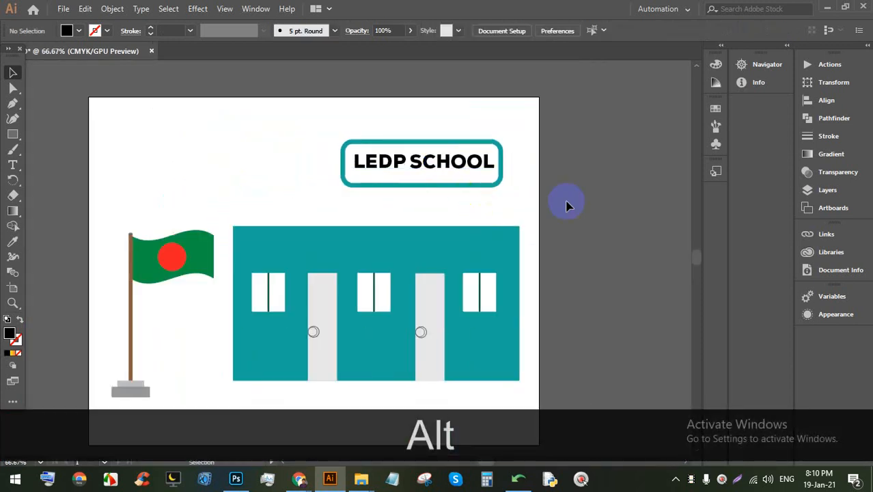
scroll(388, 218, "up", 1)
scroll(560, 177, "up", 2)
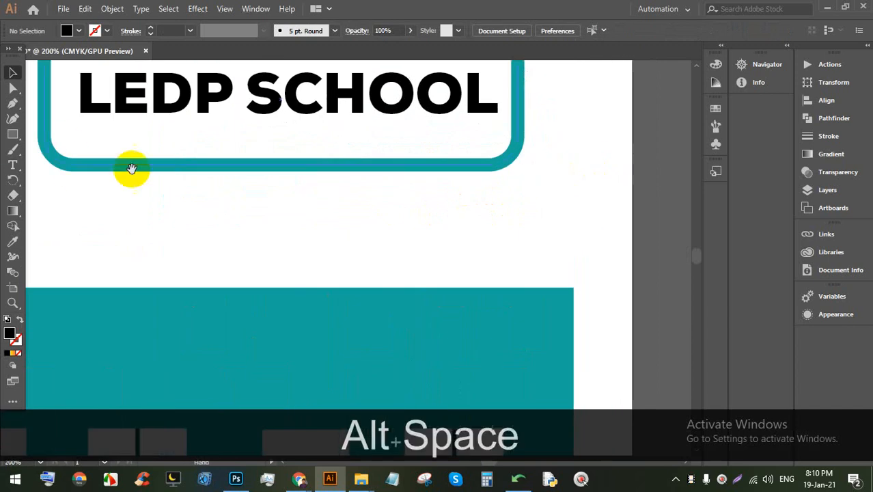
Step: Duplicate the black post to the right side under the sign
left_click_drag(131, 169, 235, 282)
left_click(12, 134)
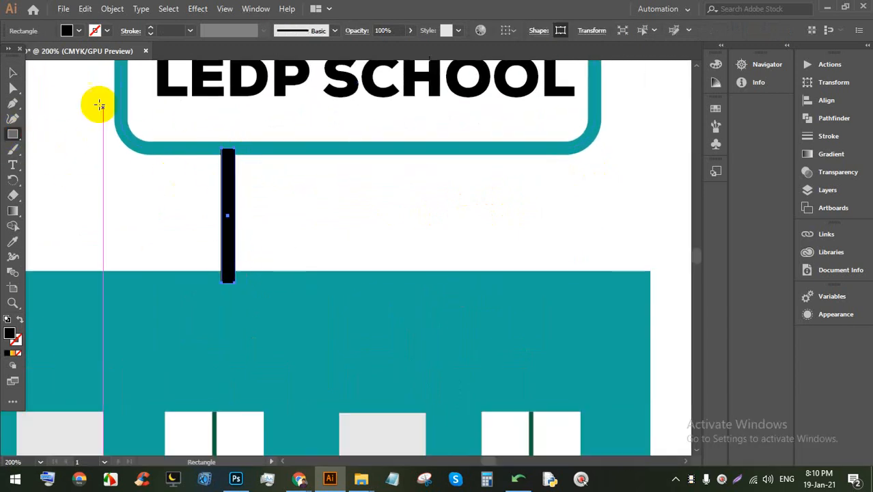
left_click(14, 72)
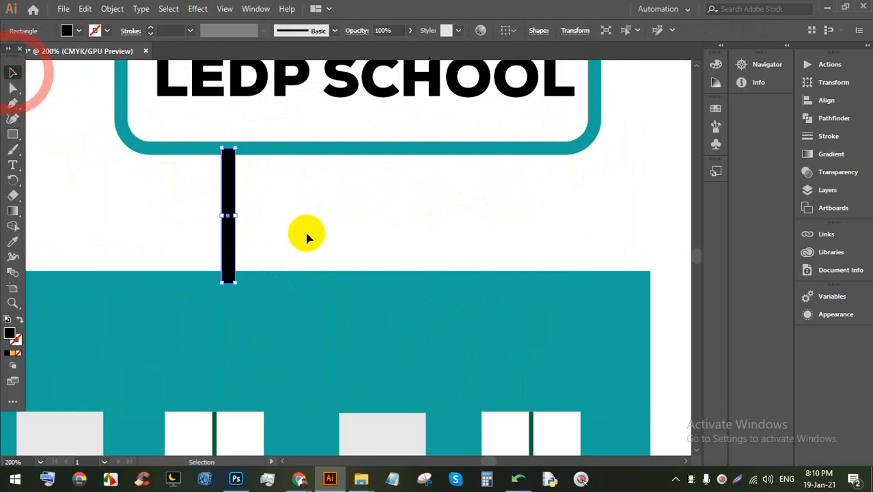
left_click(302, 234)
left_click(229, 187)
left_click_drag(228, 188, 489, 185)
Step: Group both posts with Ctrl+G and send them to the back
left_click(553, 206)
left_click_drag(553, 206, 208, 181)
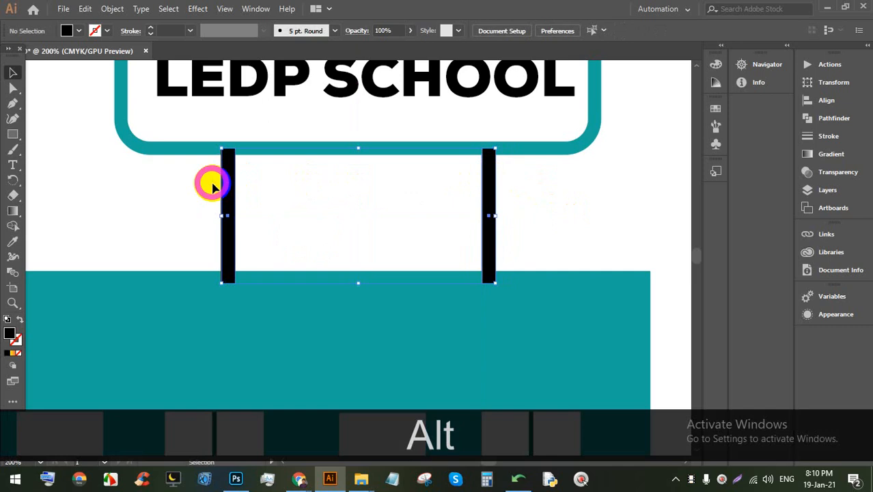
key("ctrl+g")
left_click(519, 182)
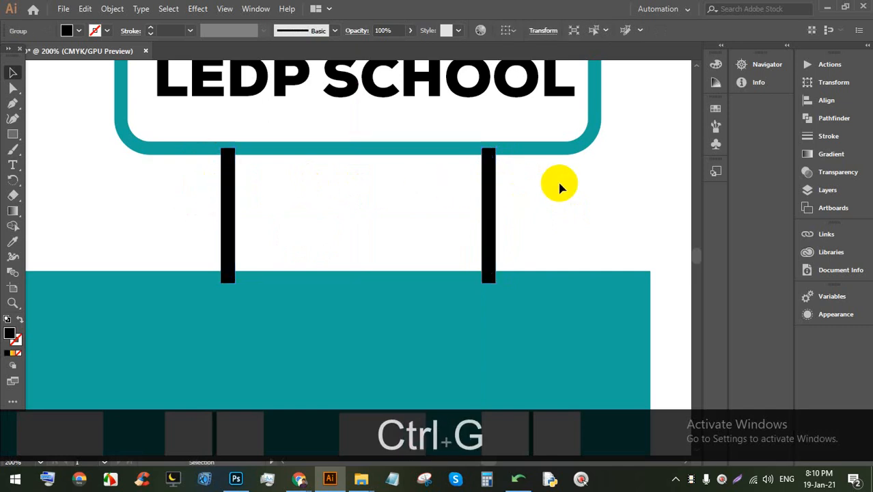
left_click(496, 185)
right_click(494, 182)
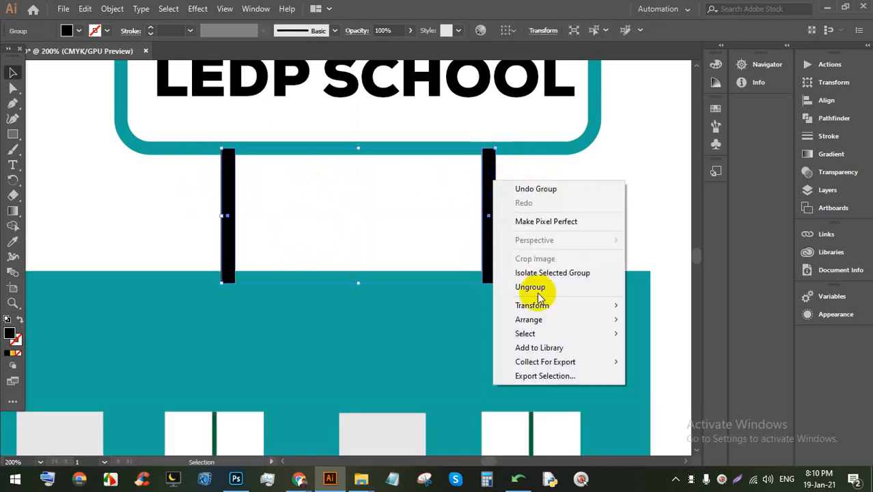
mouse_move(540, 320)
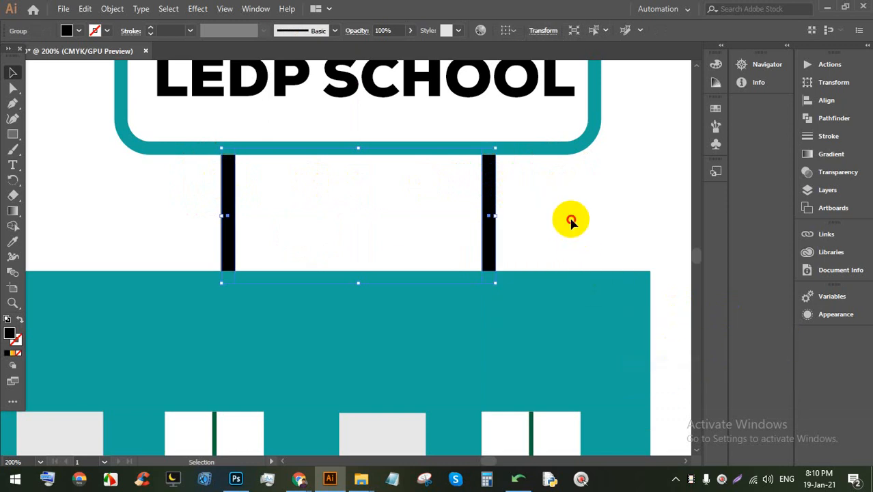
left_click(571, 221)
scroll(574, 219, "down", 2, "alt")
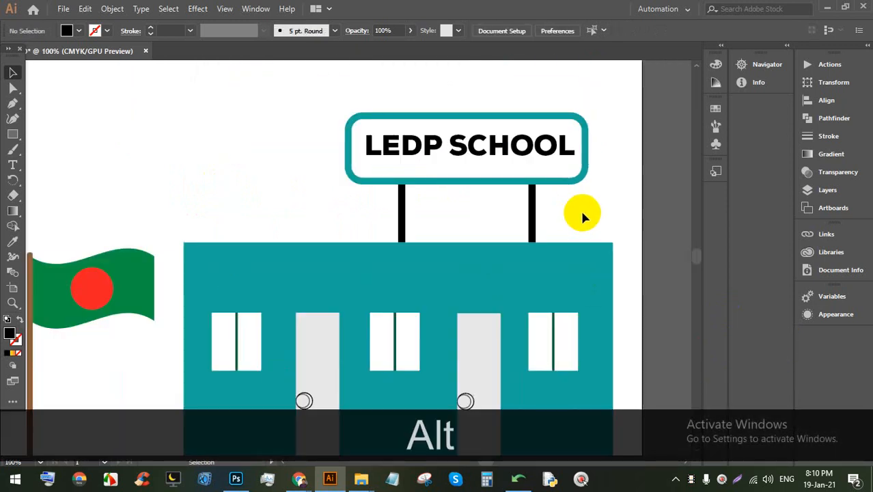
scroll(579, 212, "down", 2, "alt")
left_click_drag(561, 244, 459, 208)
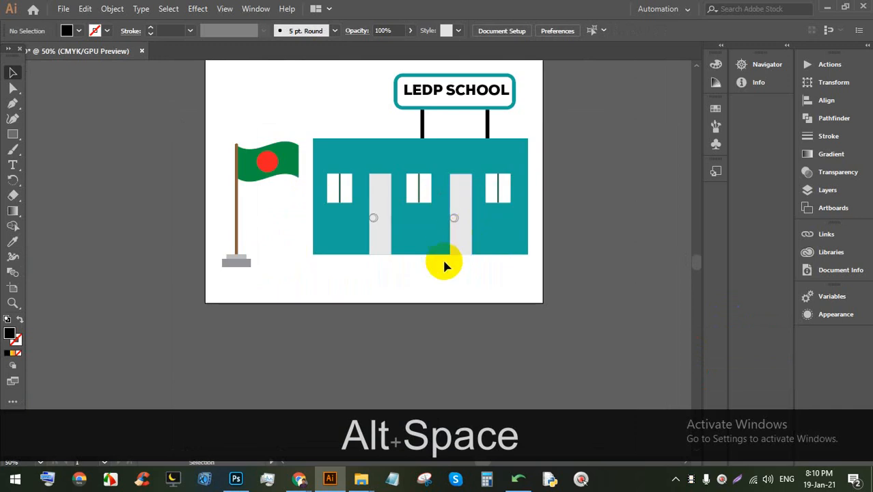
scroll(471, 300, "up", 2, "alt")
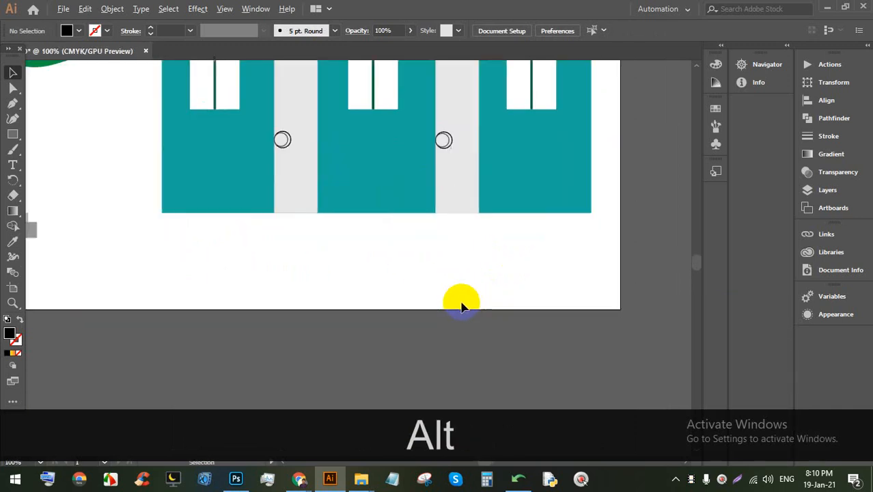
left_click_drag(362, 294, 396, 239)
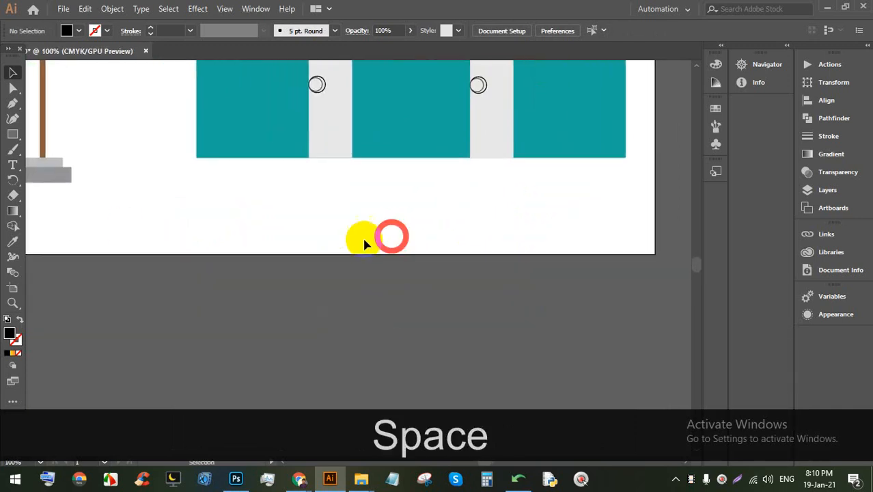
Step: Draw a long closed rounded bush outline across the ground with the Curvature Tool
left_click(12, 119)
left_click(146, 181)
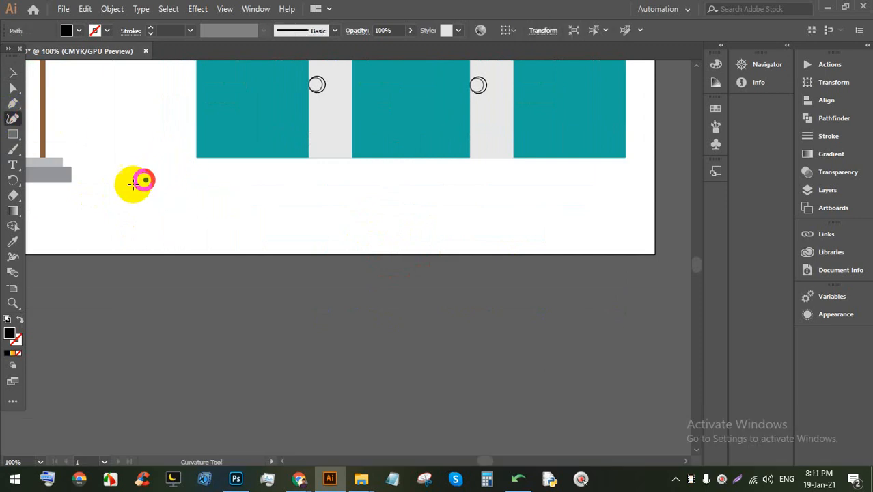
left_click(80, 222)
left_click(136, 246)
left_click(263, 245)
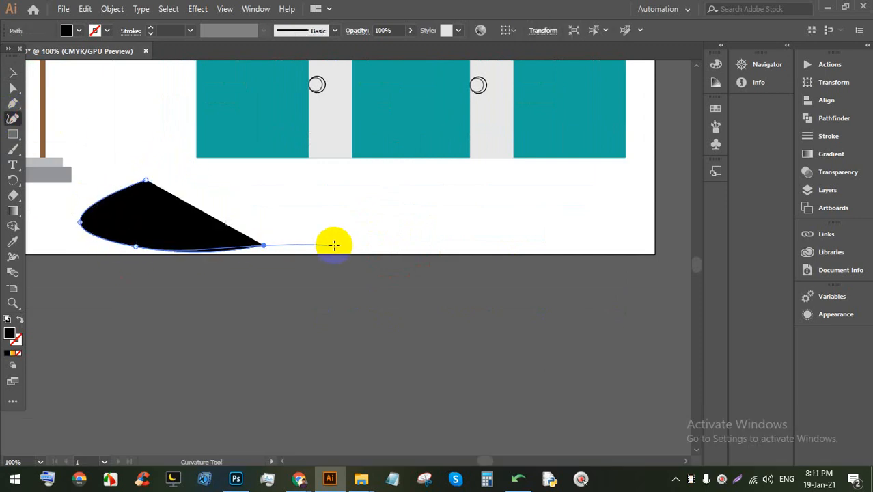
left_click(381, 245)
left_click(481, 247)
left_click(613, 245)
left_click(646, 210)
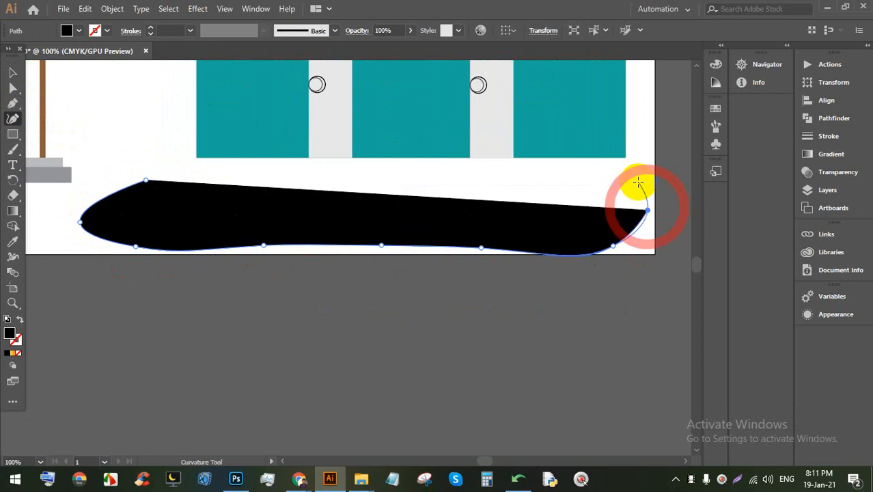
left_click(629, 172)
left_click(583, 171)
left_click(455, 171)
left_click(357, 175)
left_click(241, 182)
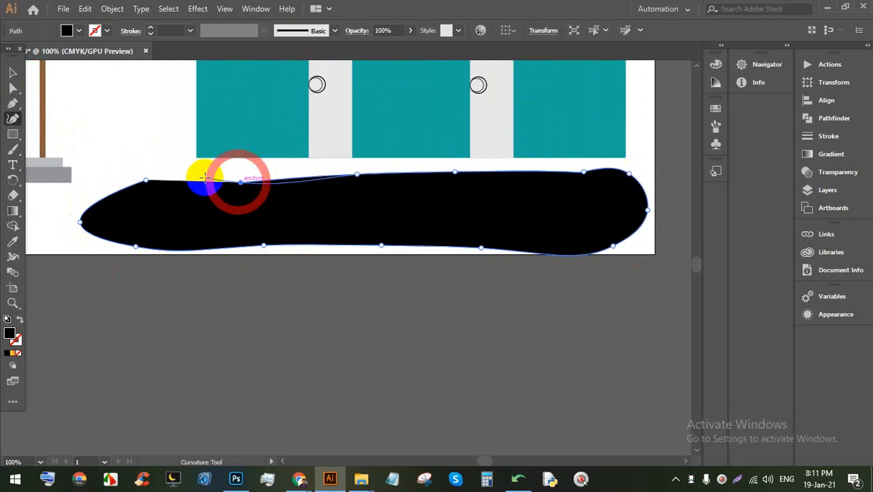
left_click(182, 171)
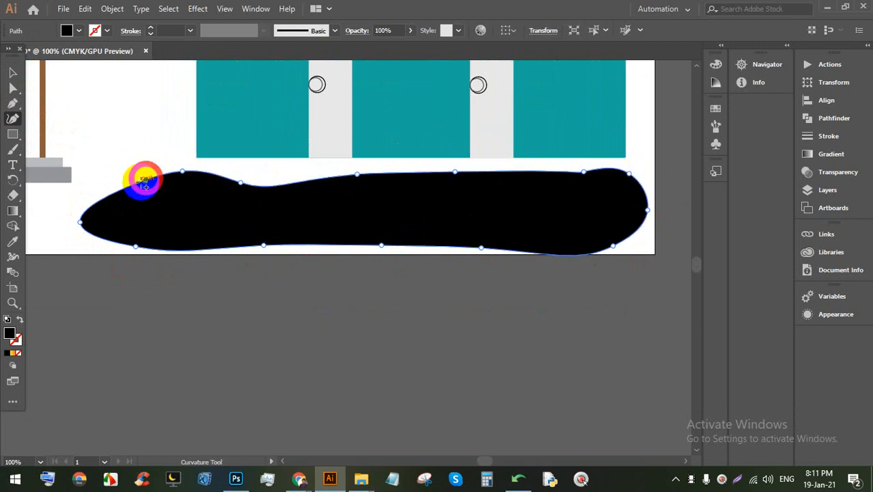
left_click(210, 186)
Step: Fill the bush bright green
left_click(79, 31)
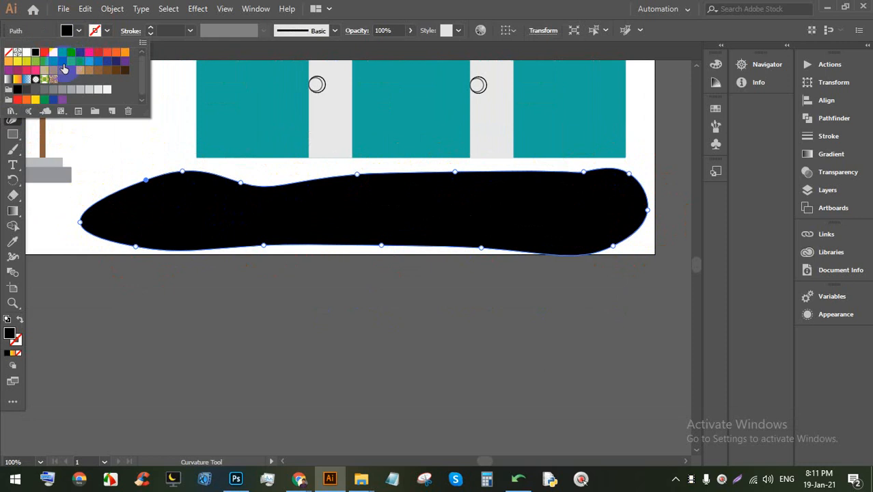
left_click(60, 59)
left_click(46, 62)
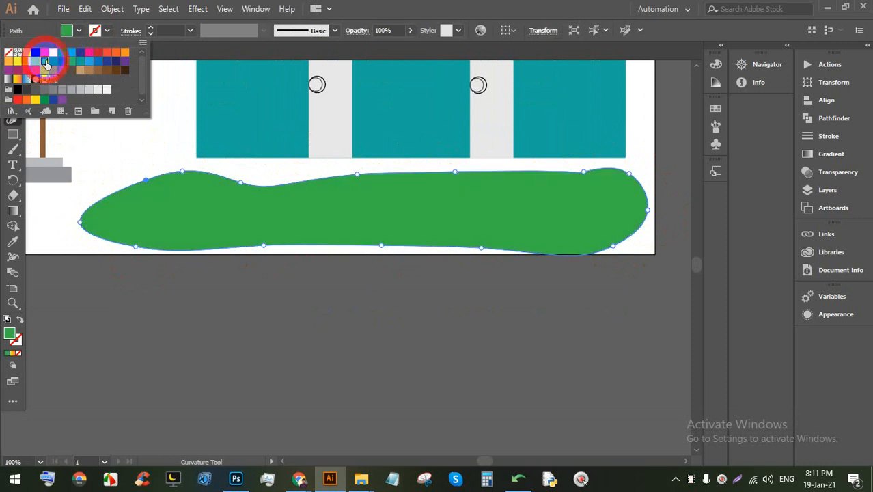
left_click(441, 2)
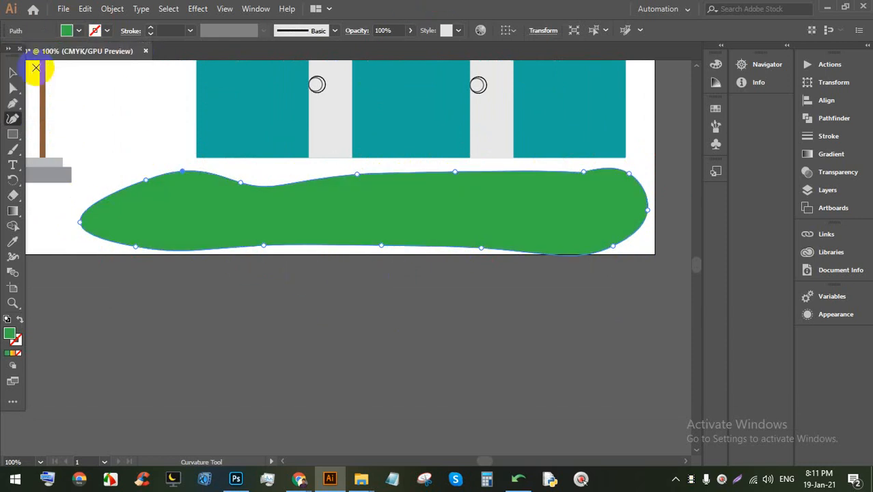
left_click(13, 72)
left_click(267, 254)
scroll(267, 254, "down", 1)
scroll(359, 264, "up", 1)
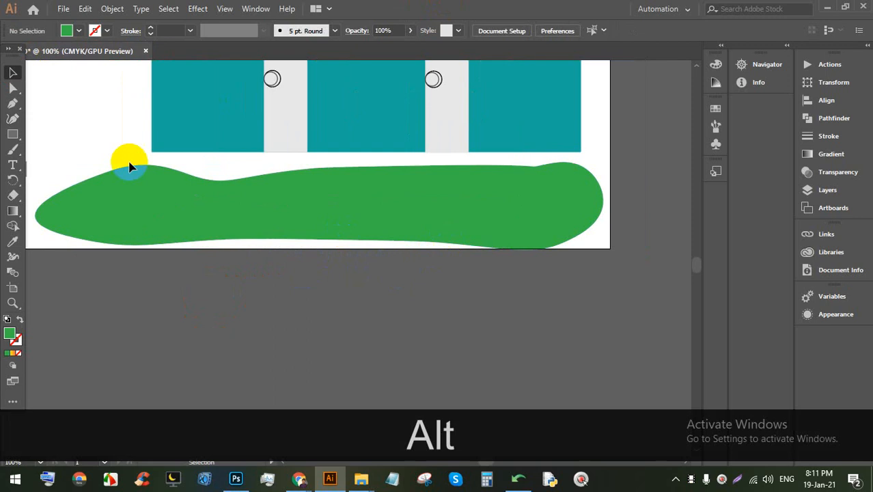
Step: Draw a closed wavy inner shape inside the bush with the Curvature Tool
left_click(12, 121)
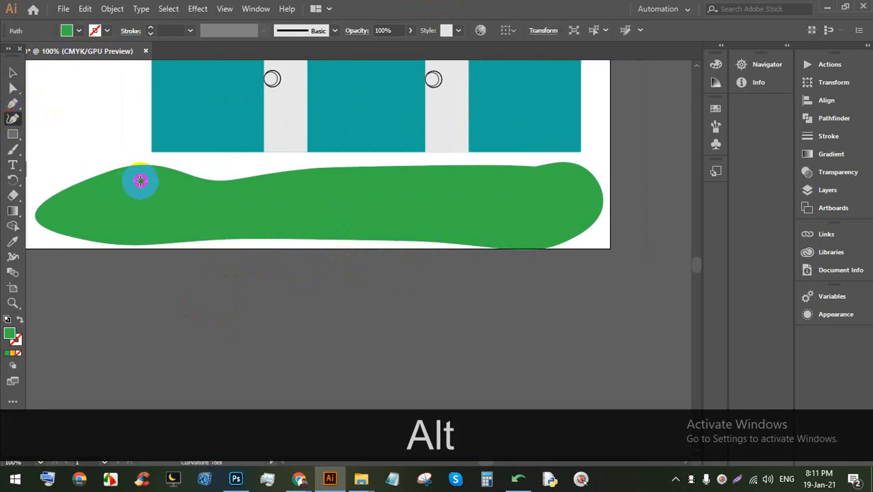
left_click(140, 180)
left_click(86, 198)
left_click(65, 215)
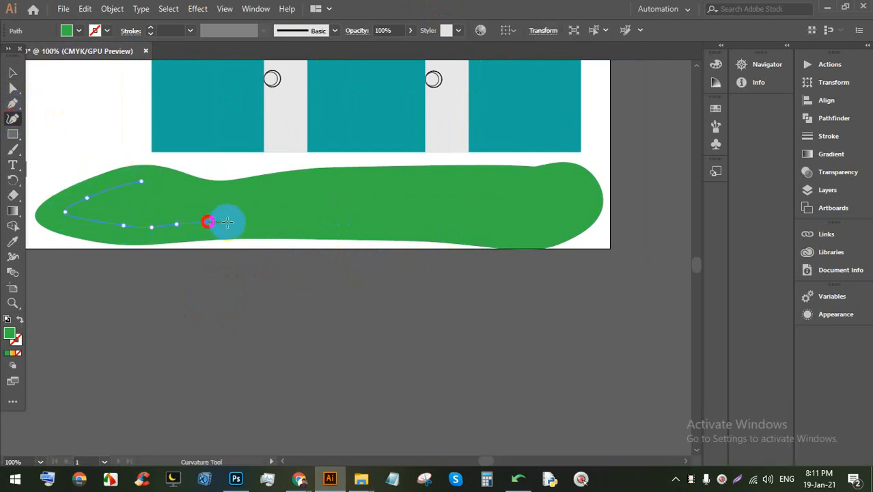
left_click(257, 222)
left_click(314, 224)
left_click(382, 227)
left_click(470, 227)
left_click(542, 220)
left_click(577, 191)
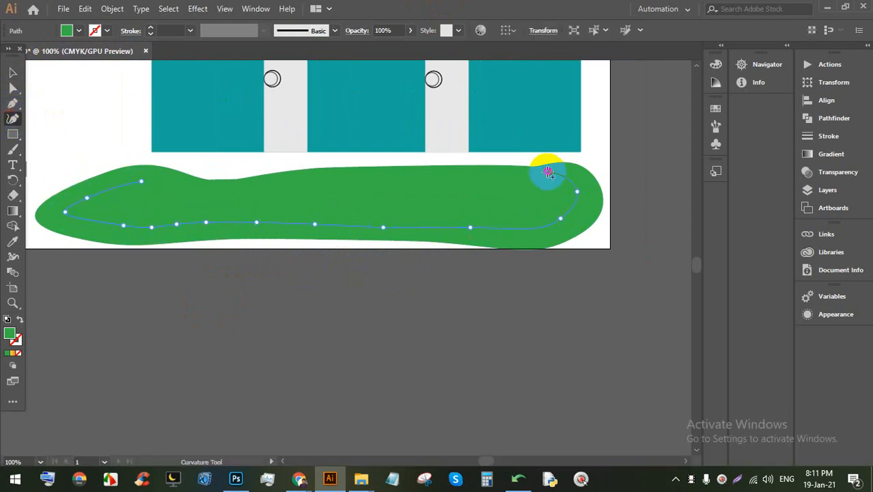
left_click(550, 171)
left_click(442, 188)
left_click(397, 203)
left_click(353, 200)
left_click(296, 187)
left_click(243, 200)
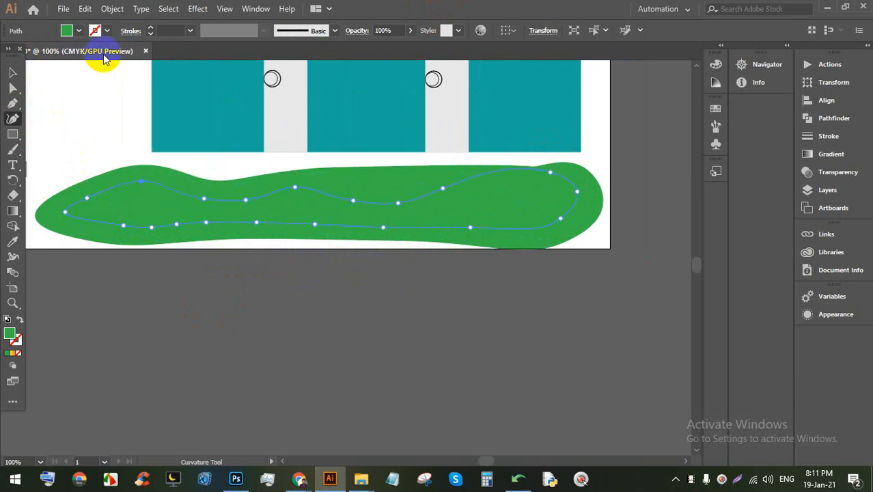
Step: Fill the inner shape dark green and zoom out to view the scene
left_click(68, 30)
left_click(61, 59)
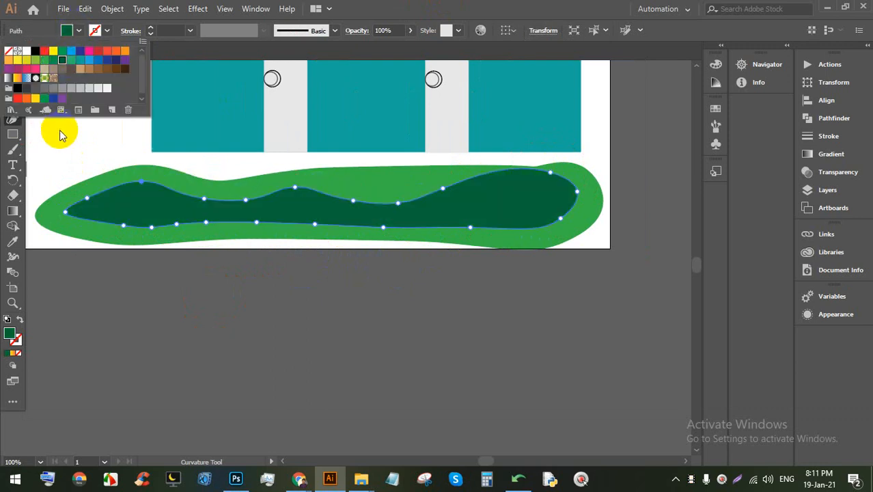
left_click(12, 72)
left_click(334, 332)
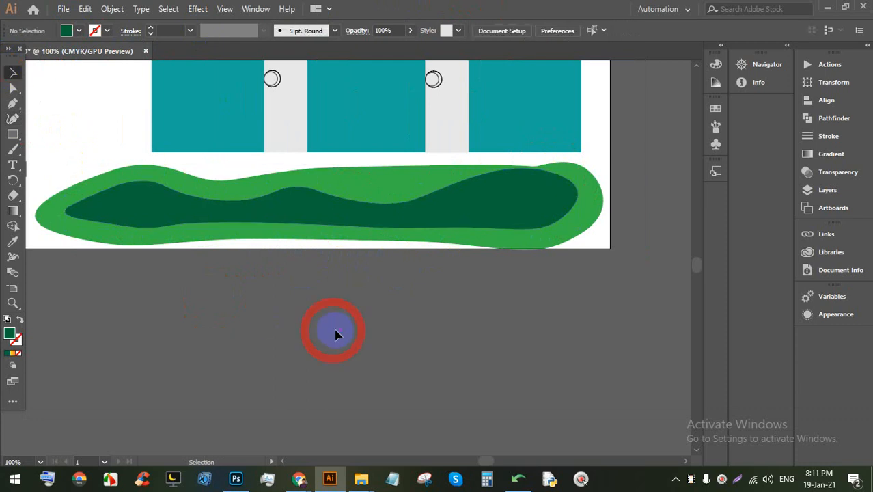
scroll(366, 281, "down", 1)
scroll(444, 246, "down", 1)
scroll(431, 235, "down", 1)
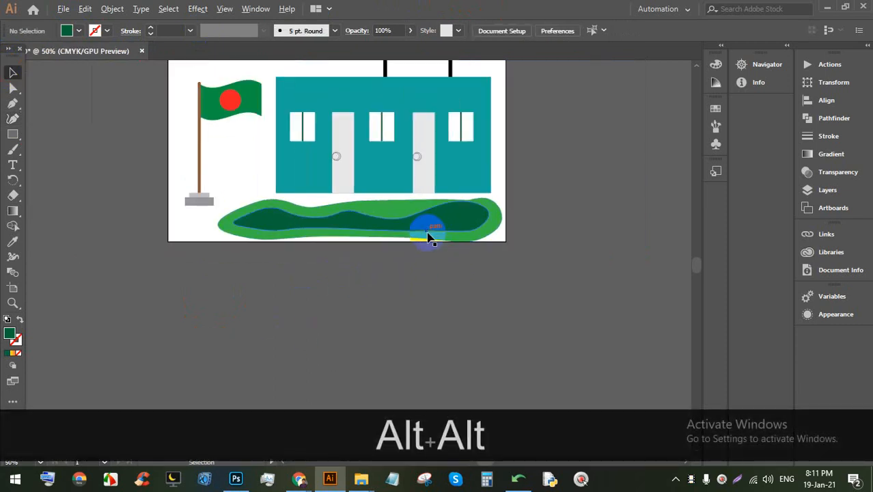
scroll(424, 239, "up", 1)
scroll(424, 246, "down", 1)
scroll(427, 251, "down", 1)
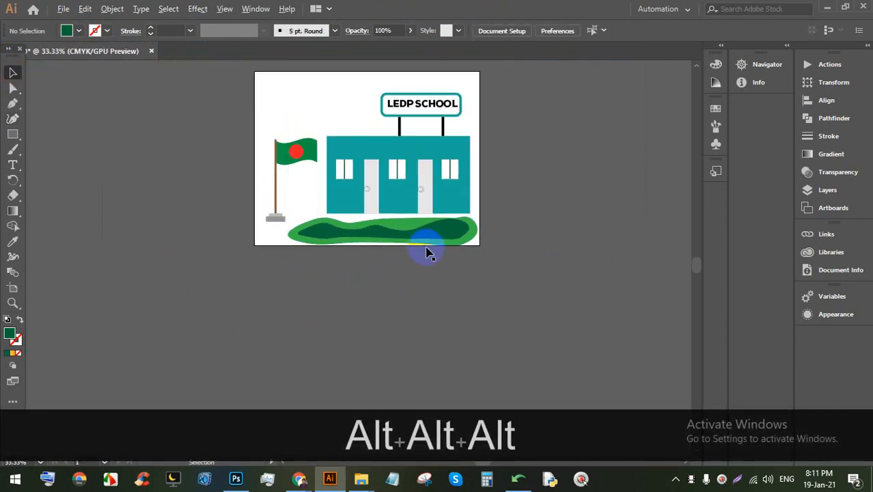
scroll(400, 120, "up", 1)
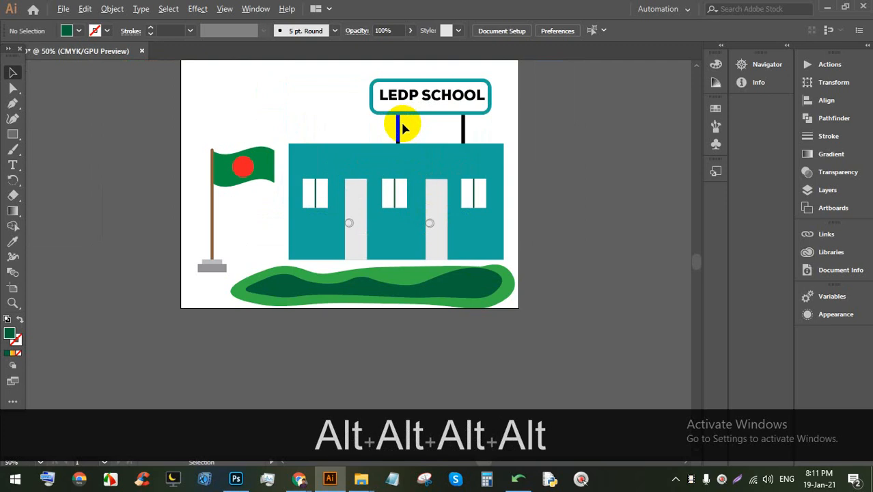
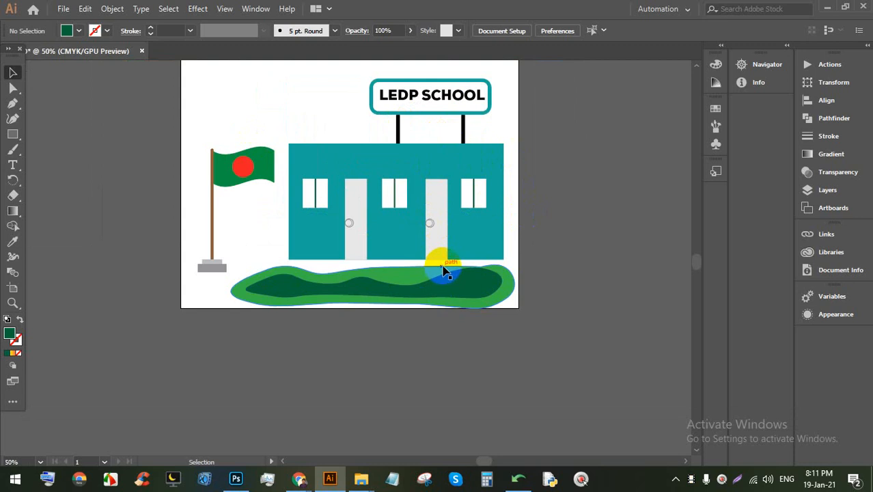
Step: Switch briefly to the online meeting window, then return to the drawing
scroll(437, 189, "down", 1)
scroll(404, 175, "up", 1)
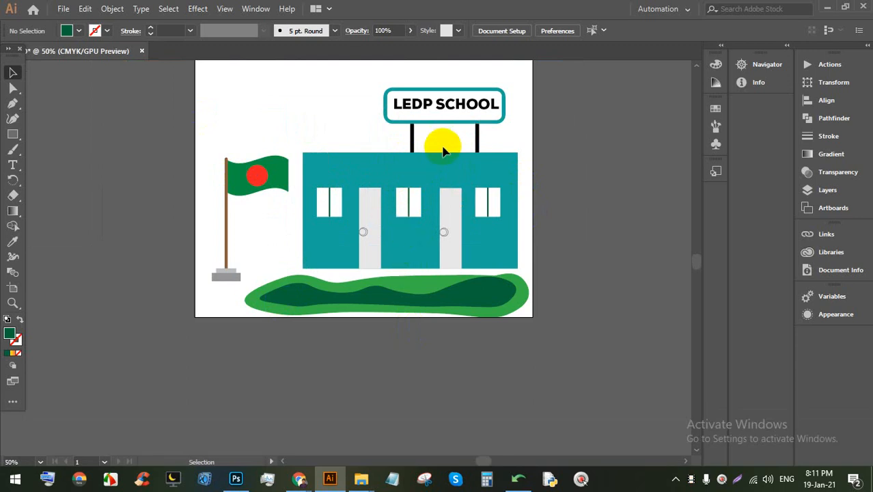
mouse_move(299, 478)
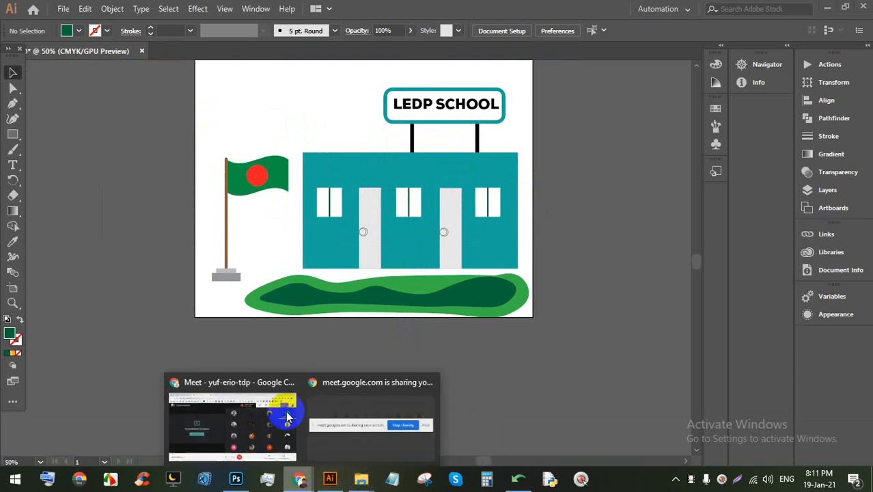
left_click(285, 417)
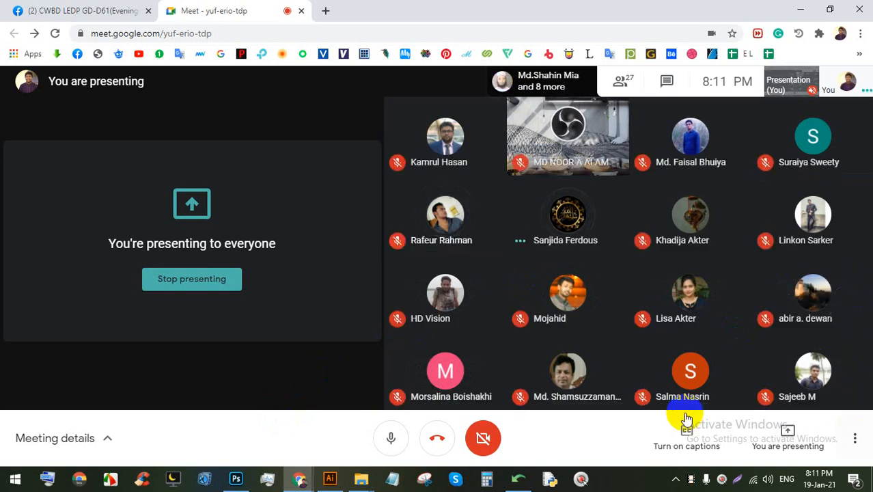
left_click(330, 478)
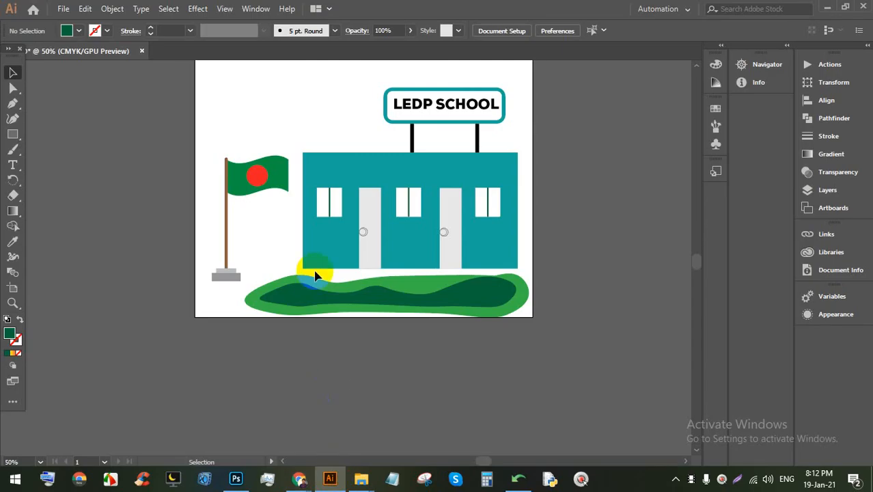
Step: Zoom and pan the canvas to frame the school artwork
key("alt")
scroll(277, 135, "up", 2)
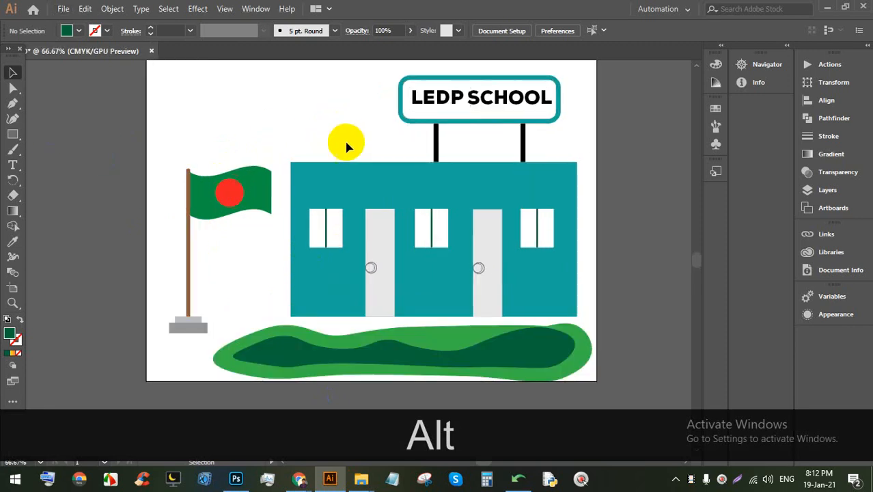
scroll(373, 232, "down", 2)
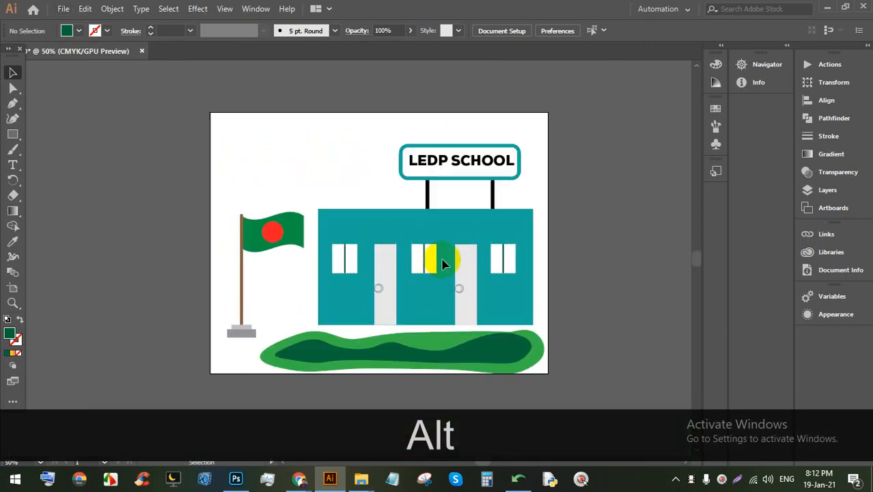
scroll(444, 235, "up", 1)
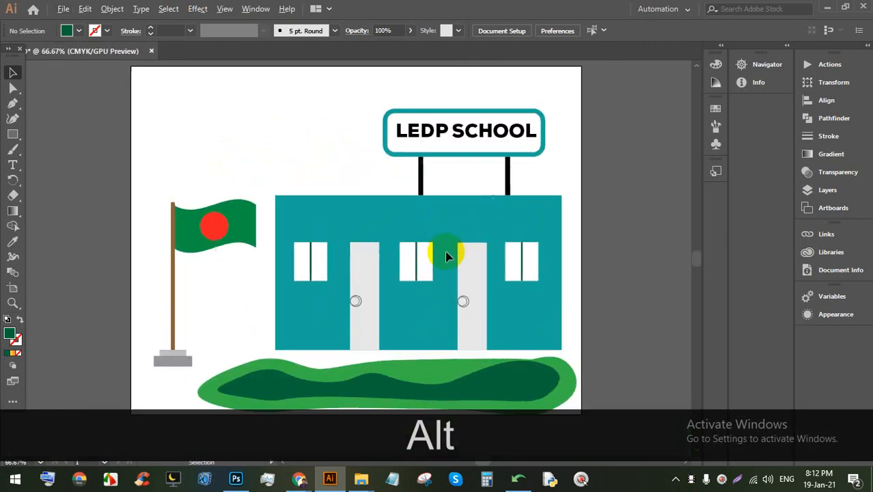
scroll(307, 157, "down", 2)
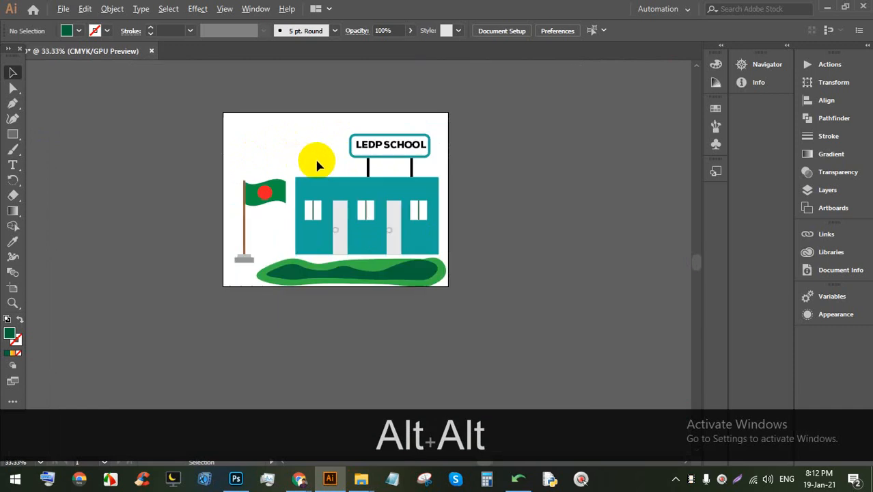
scroll(322, 177, "up", 4)
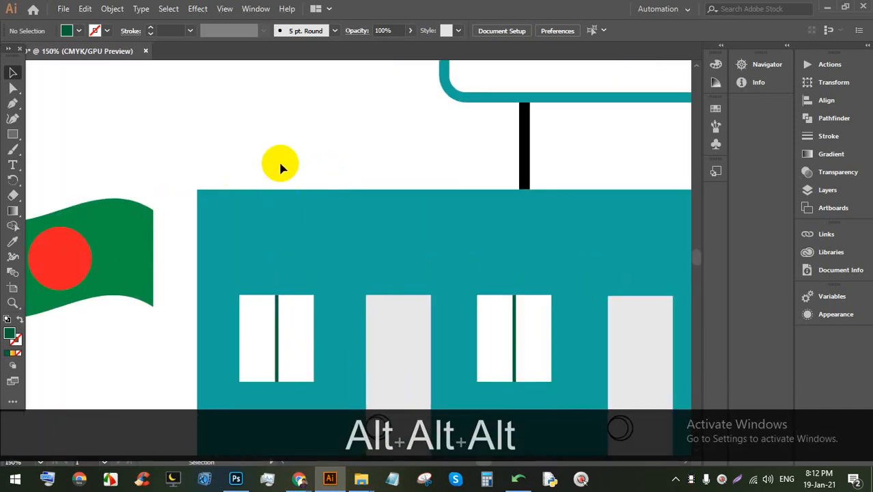
scroll(282, 166, "down", 3)
scroll(272, 166, "up", 3)
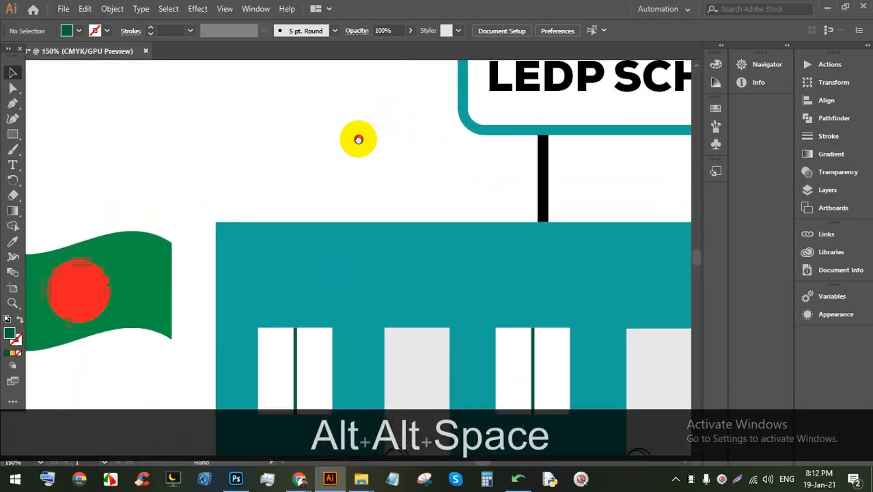
scroll(327, 155, "up", 1)
left_click_drag(352, 142, 351, 149)
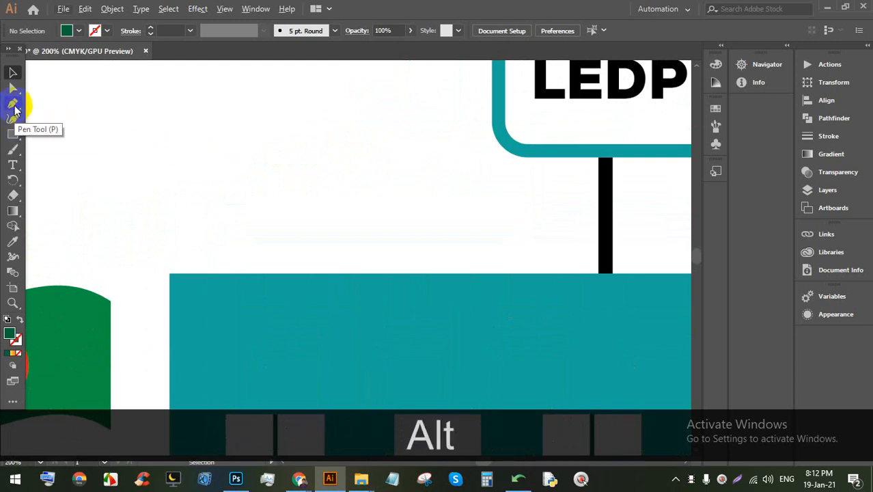
Step: Widen the artboard rightward to 17.32 in, leaving blank space right of the school
left_click_drag(16, 133, 43, 134)
scroll(189, 148, "down", 4)
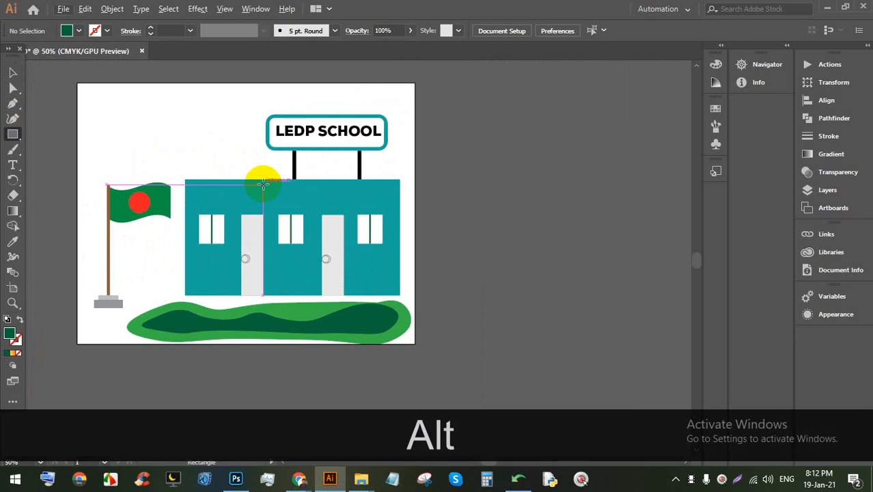
scroll(266, 176, "down", 1)
scroll(232, 202, "up", 2)
left_click_drag(378, 192, 359, 220)
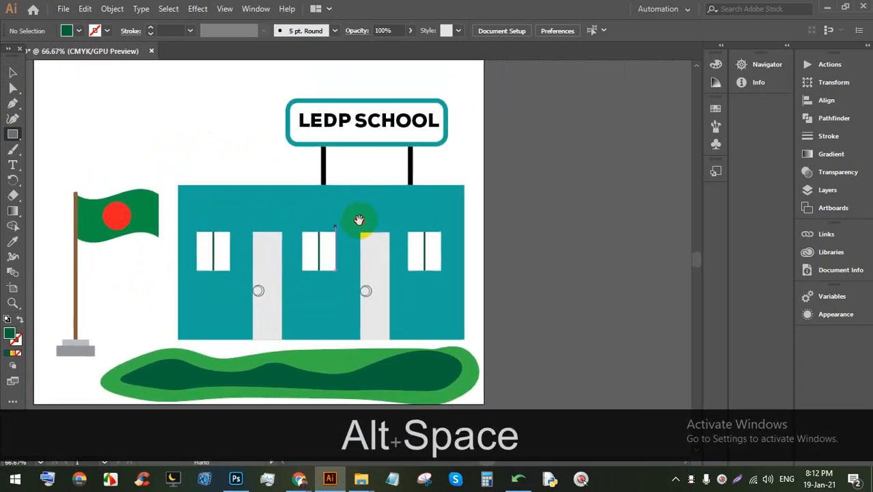
scroll(344, 203, "down", 1)
left_click(11, 289)
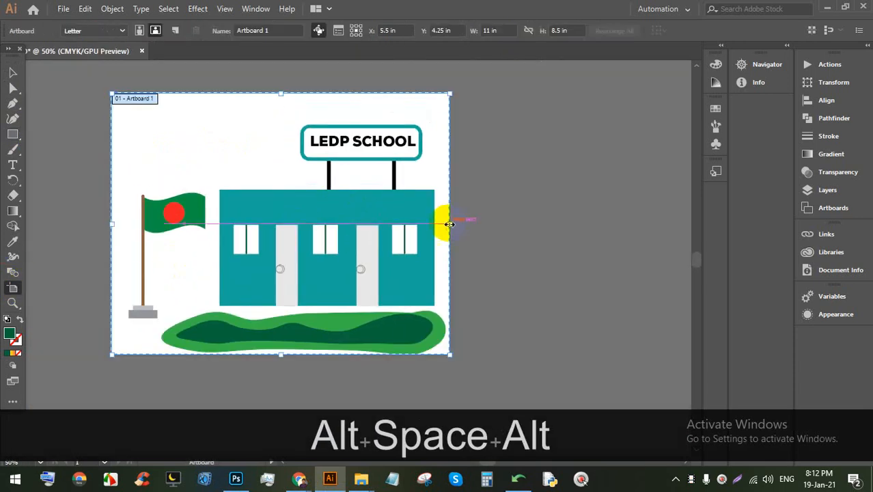
left_click_drag(448, 224, 529, 232)
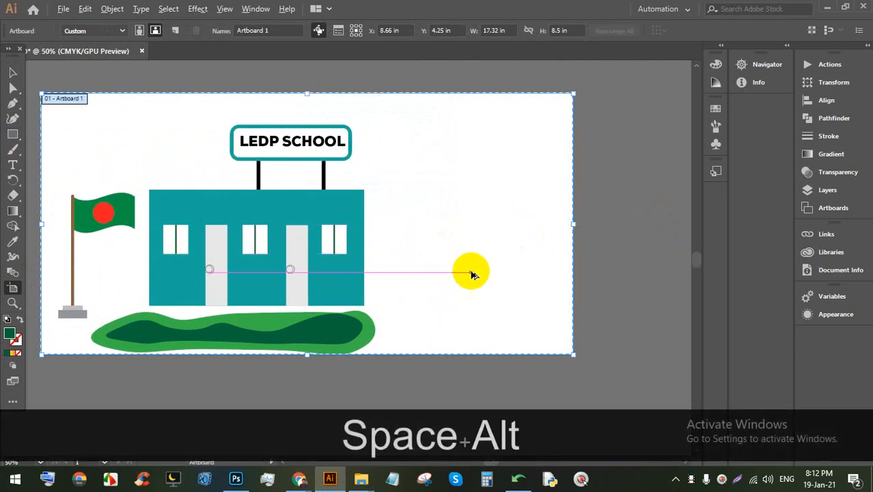
scroll(472, 272, "up", 1)
left_click_drag(485, 203, 432, 211)
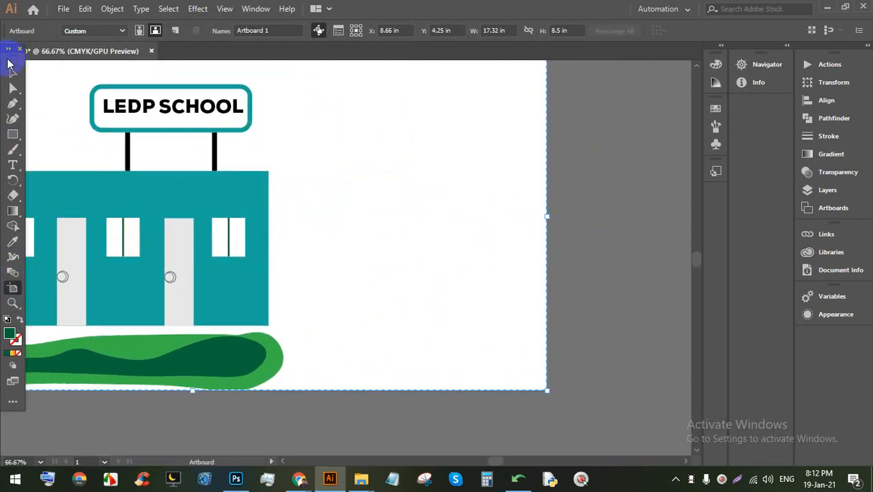
left_click_drag(13, 139, 55, 150)
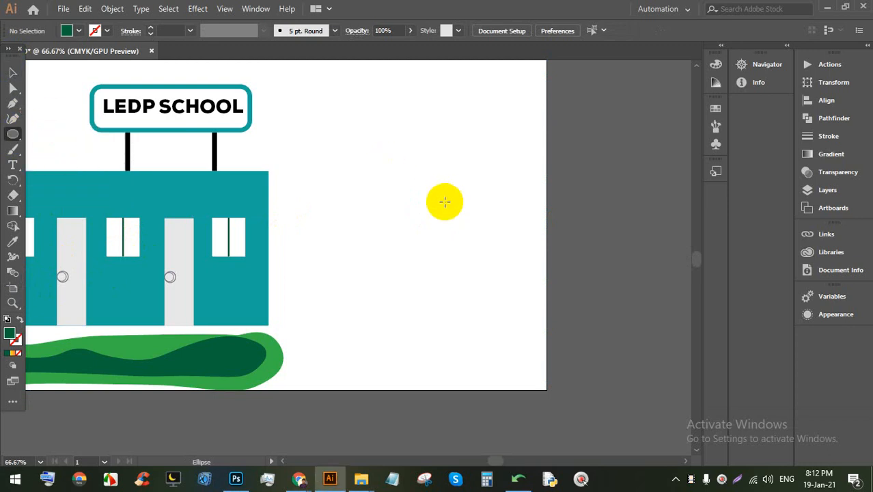
Step: Draw a dark green circle right of the school and move it into the canopy cluster
scroll(417, 193, "up", 2)
left_click_drag(324, 171, 407, 242)
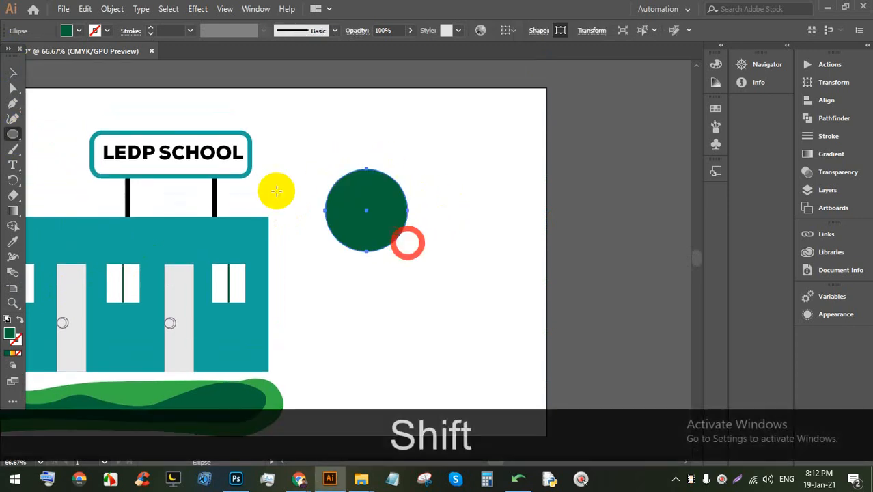
left_click(13, 73)
left_click_drag(348, 211, 409, 211)
left_click(508, 231)
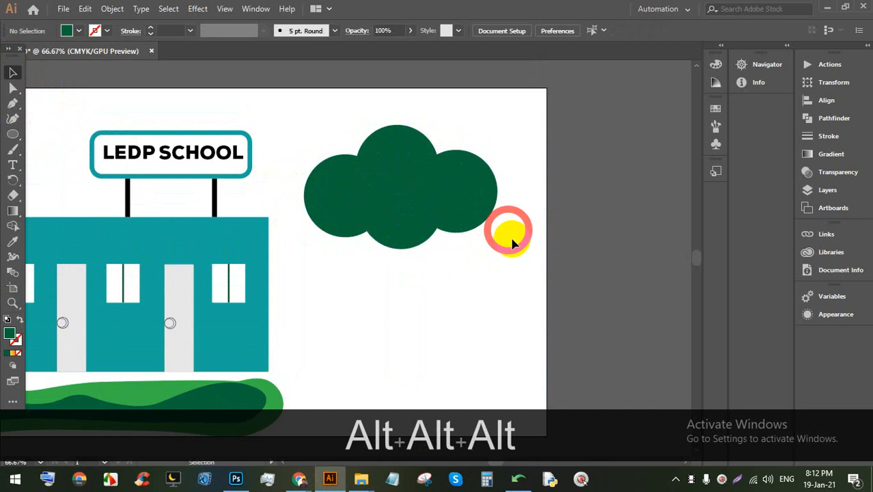
scroll(423, 188, "down", 1)
scroll(429, 245, "up", 1)
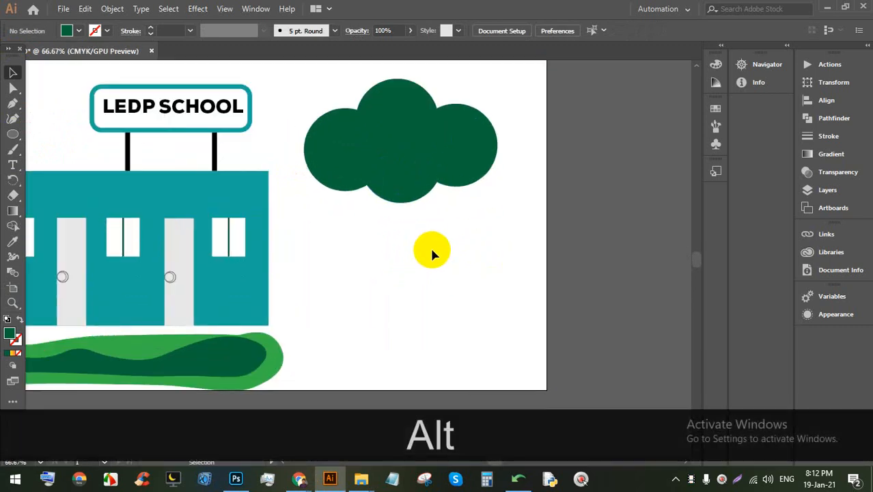
scroll(154, 251, "down", 1)
Step: Start a Pen-tool trunk path under the canopy with its first two points
left_click(13, 103)
left_click(403, 171)
left_click(453, 140)
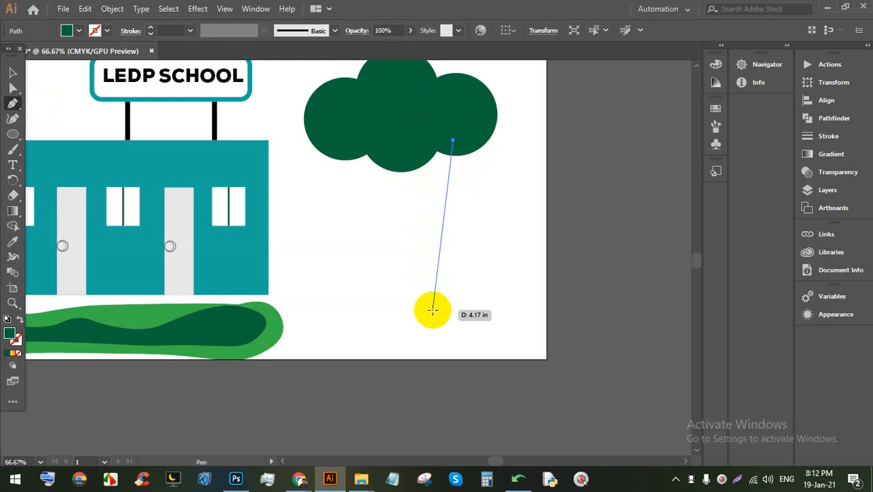
Step: Finish the curved trunk outline, redrawing a misplaced left edge, and close it at the canopy
left_click_drag(432, 312, 374, 331)
left_click(462, 325)
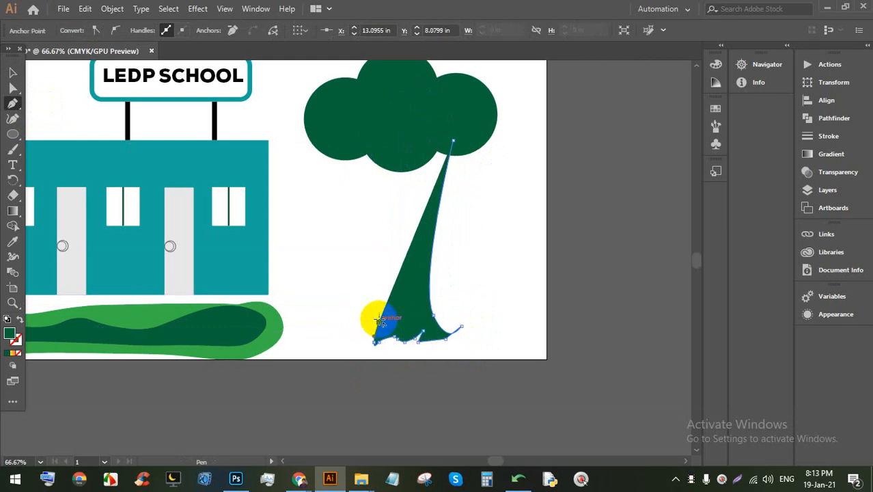
left_click_drag(401, 157, 376, 113)
key("ctrl+z")
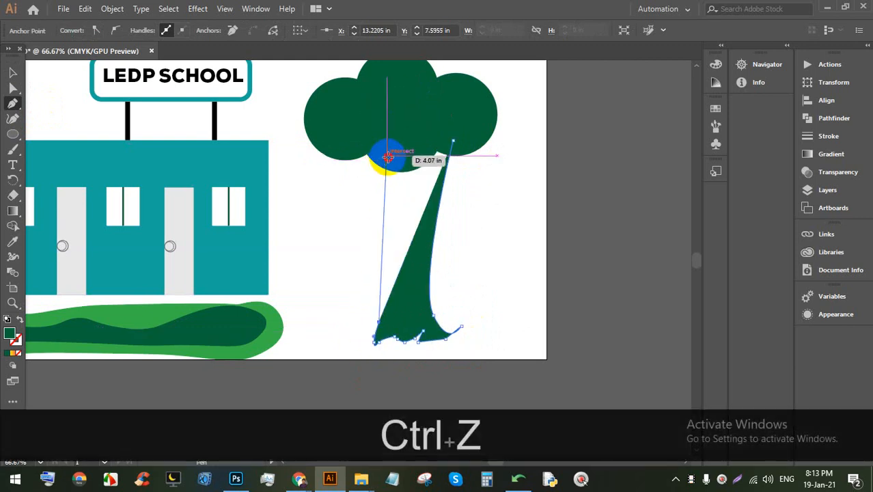
left_click_drag(387, 157, 365, 109)
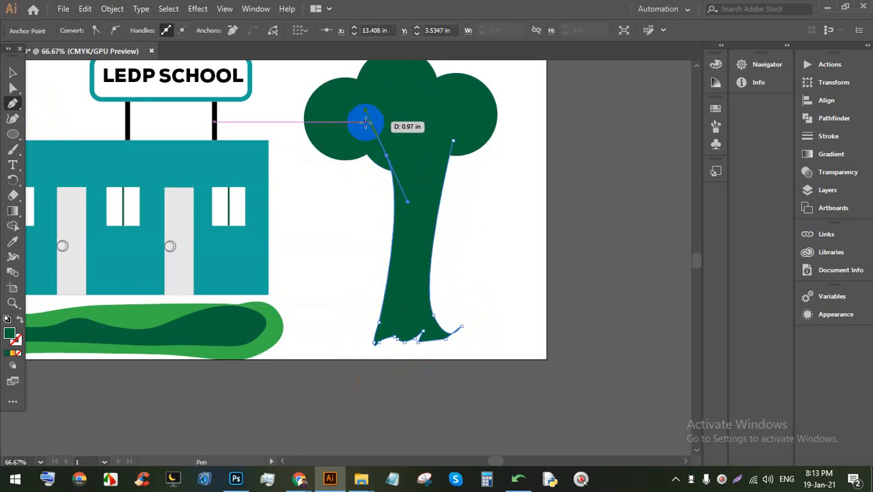
left_click_drag(454, 140, 448, 140)
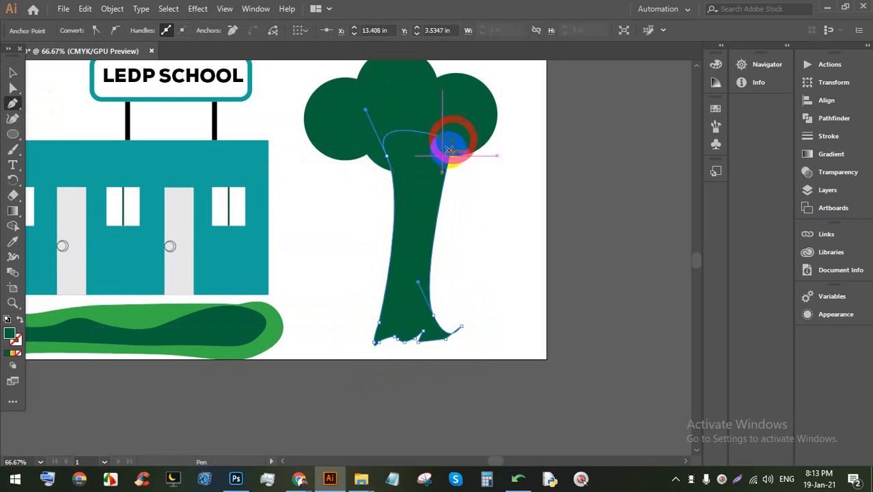
Step: Fill the trunk brown and send it to back behind the canopy
left_click(13, 73)
left_click(446, 196)
left_click(496, 215)
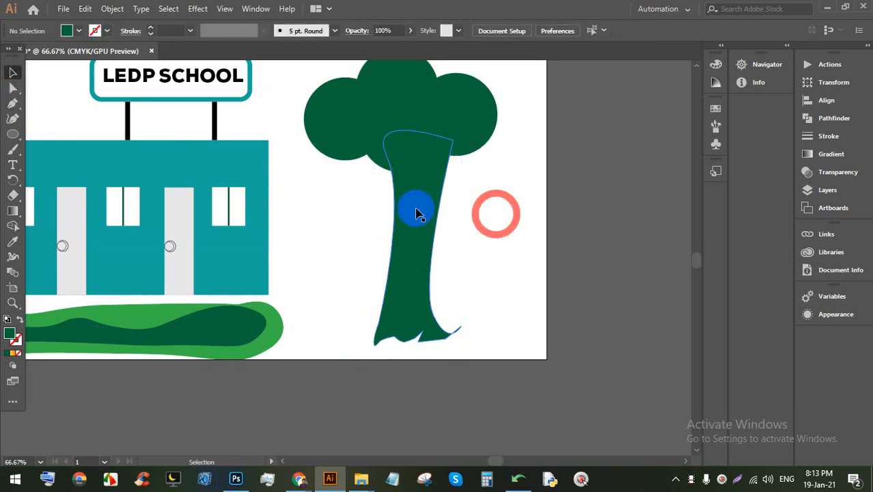
left_click(417, 210)
left_click(80, 32)
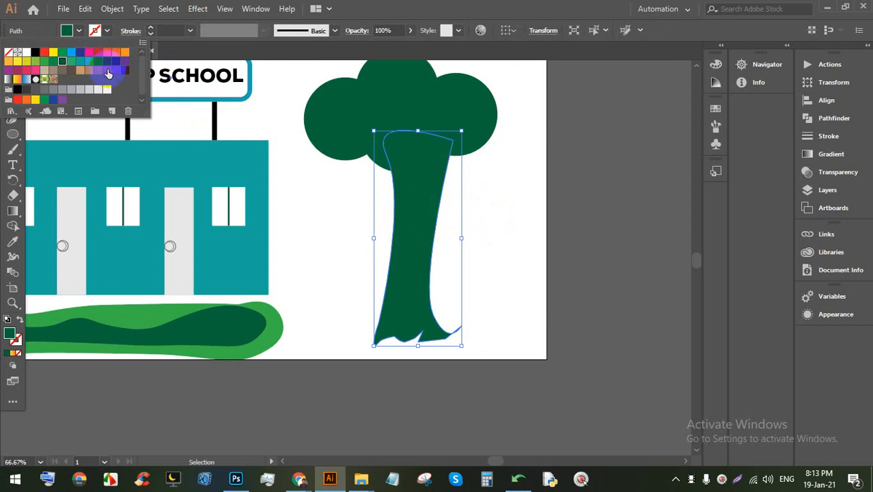
left_click(535, 238)
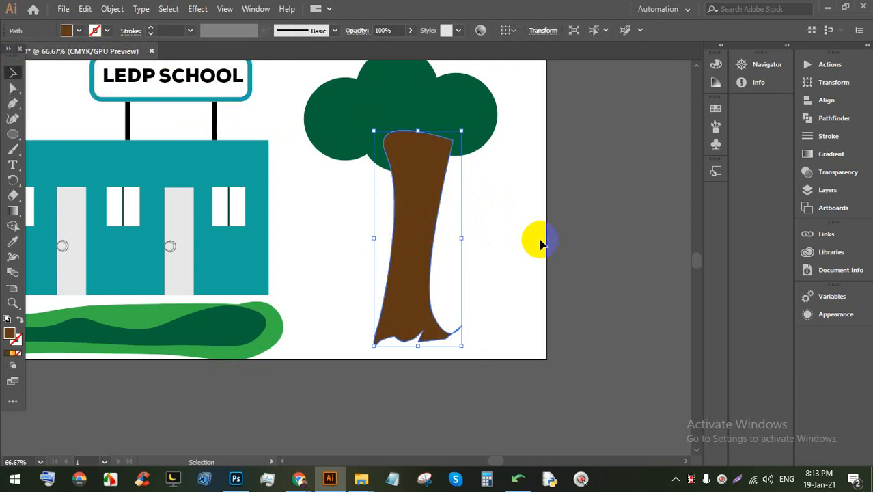
right_click(420, 236)
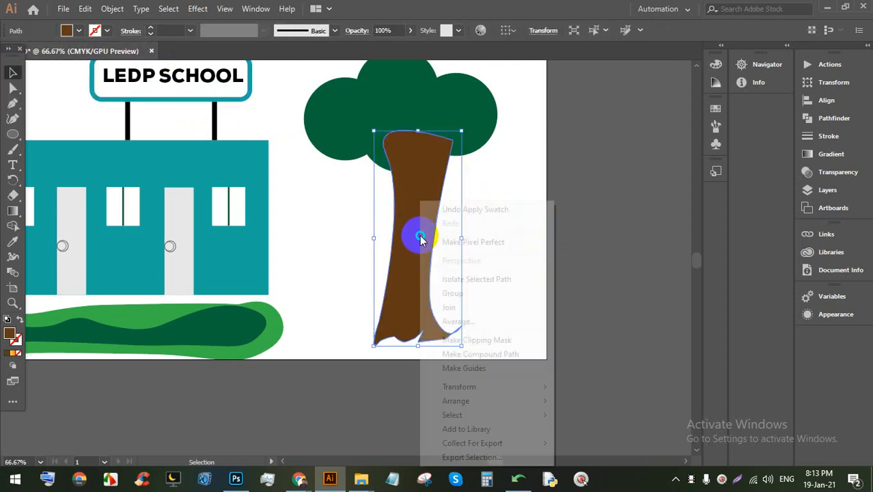
left_click(495, 401)
left_click(599, 446)
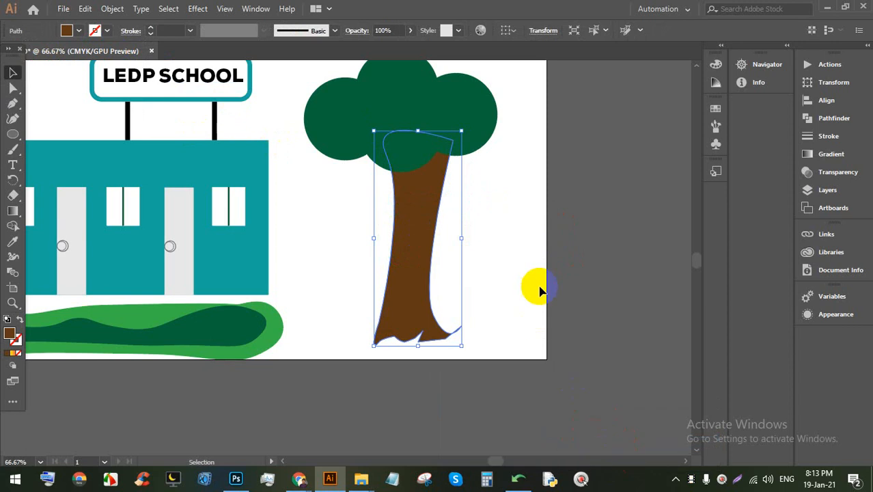
Step: Reshape the trunk's top under the canopy by moving its top anchors
scroll(408, 202, "up", 1, "alt")
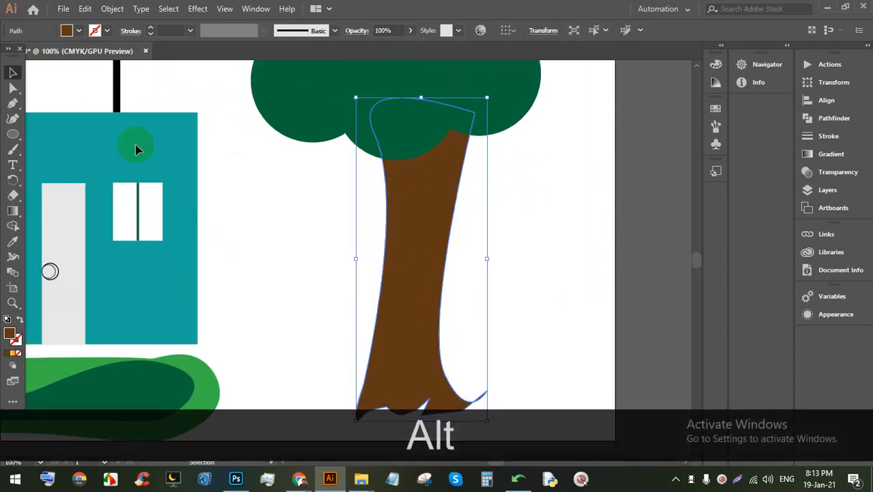
left_click(13, 87)
left_click_drag(443, 96, 441, 113)
mouse_move(378, 136)
left_mouse_down()
mouse_move(360, 133)
mouse_move(370, 138)
left_mouse_up()
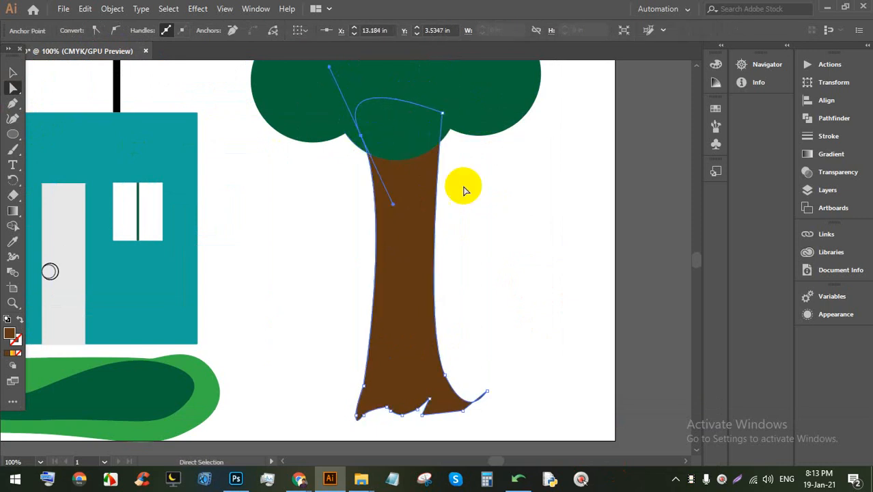
scroll(432, 290, "down", 2)
scroll(432, 290, "up", 6)
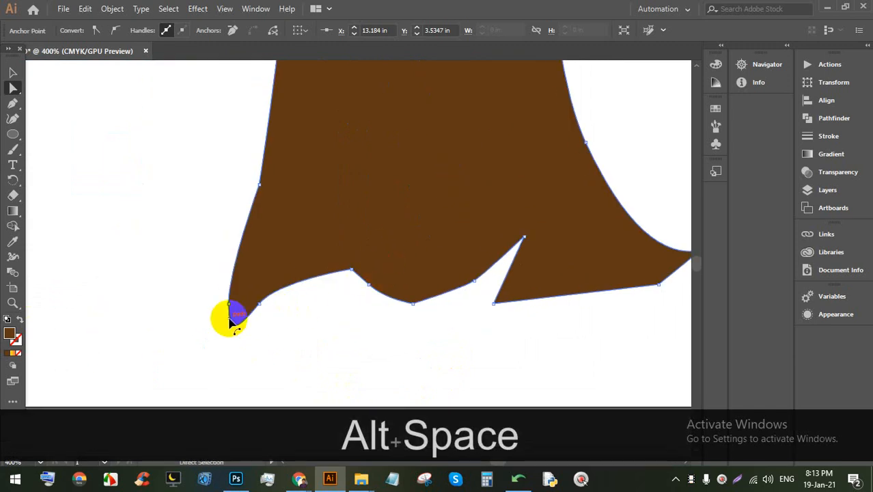
Step: Flare the trunk's lower-left root outward and round its curve
left_click_drag(230, 309, 202, 305)
left_click_drag(240, 329, 242, 306)
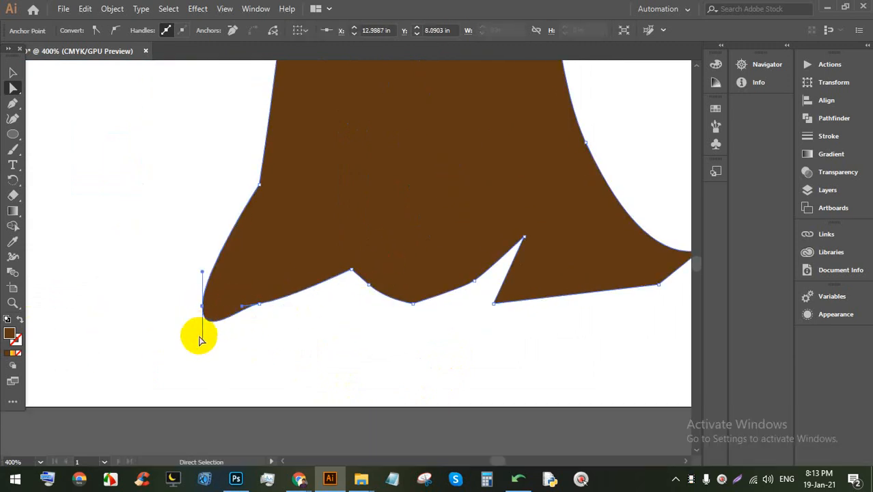
left_click_drag(205, 343, 208, 312)
scroll(275, 256, "down", 4)
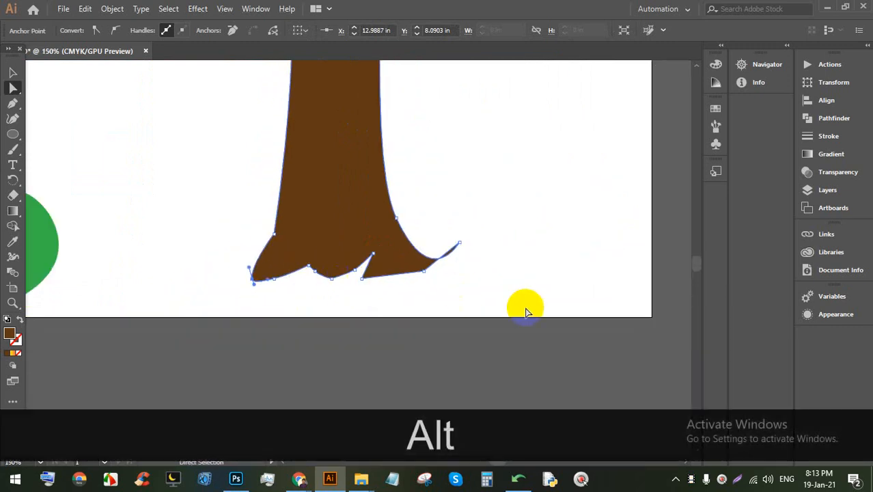
left_click(529, 304)
scroll(532, 305, "down", 4)
scroll(485, 295, "up", 2)
scroll(485, 295, "up", 2)
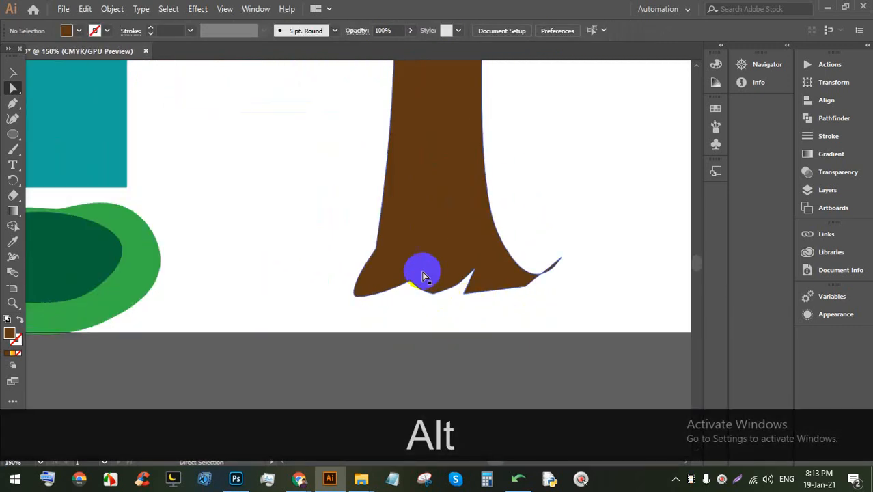
scroll(422, 269, "down", 3)
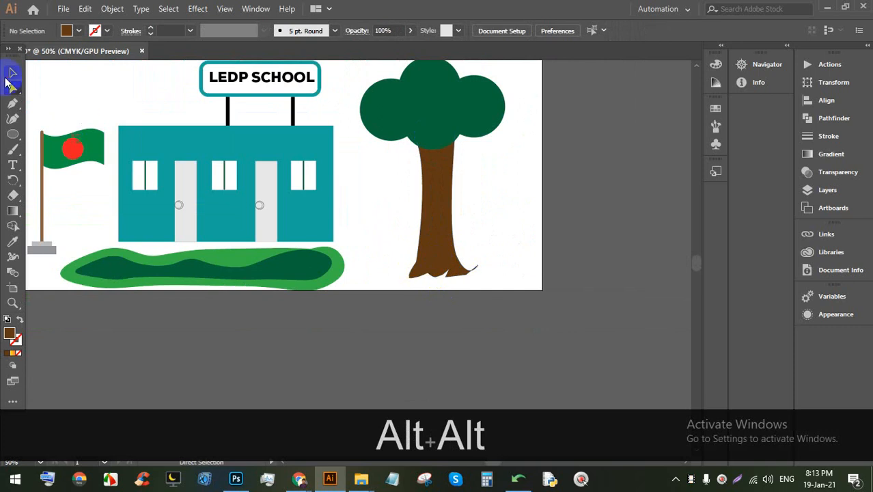
Step: Nudge the whole tree slightly up and to the right
left_click_drag(433, 129, 406, 108)
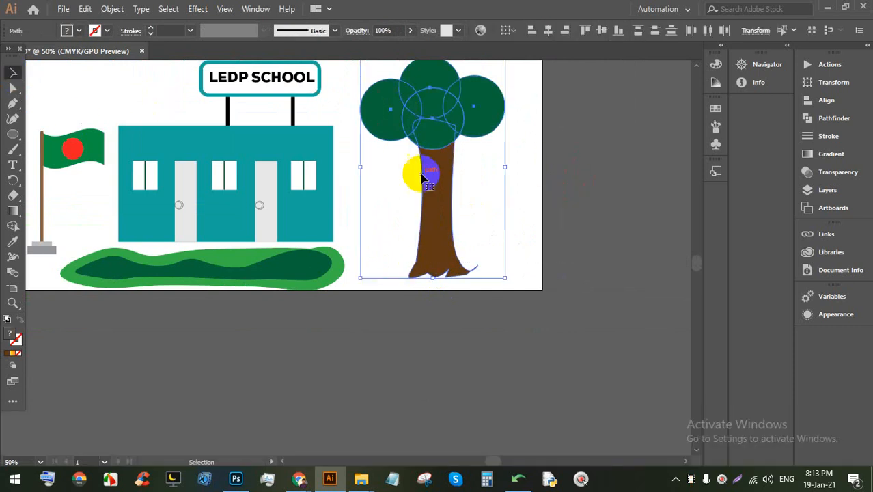
left_click_drag(428, 188, 437, 160)
scroll(439, 179, "up", 2)
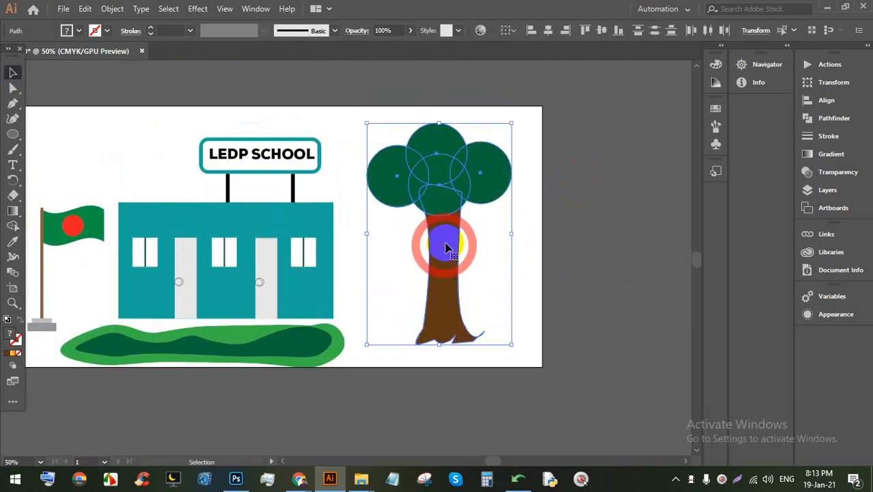
scroll(468, 230, "down", 2)
left_click(523, 253)
scroll(403, 296, "up", 4)
left_click_drag(366, 271, 400, 248)
scroll(411, 248, "down", 1)
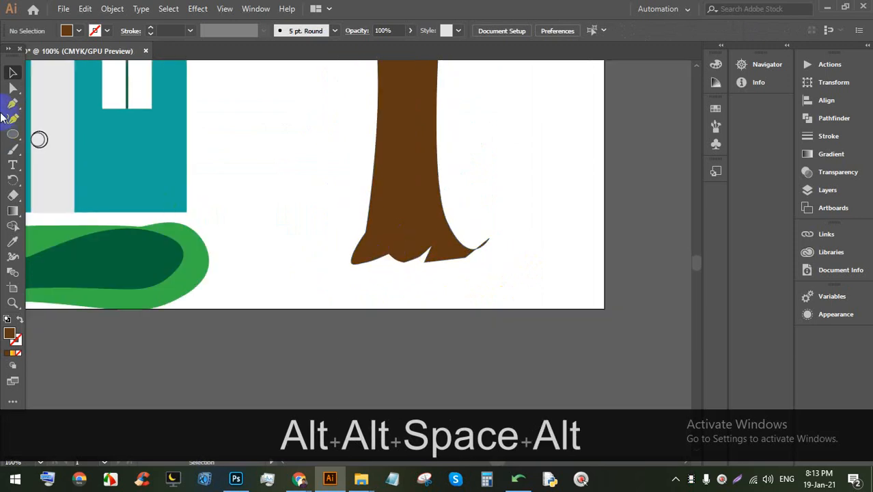
Step: Pen-draw the mound's jagged top edge from the bush across the trunk base to the right edge
left_click(161, 281)
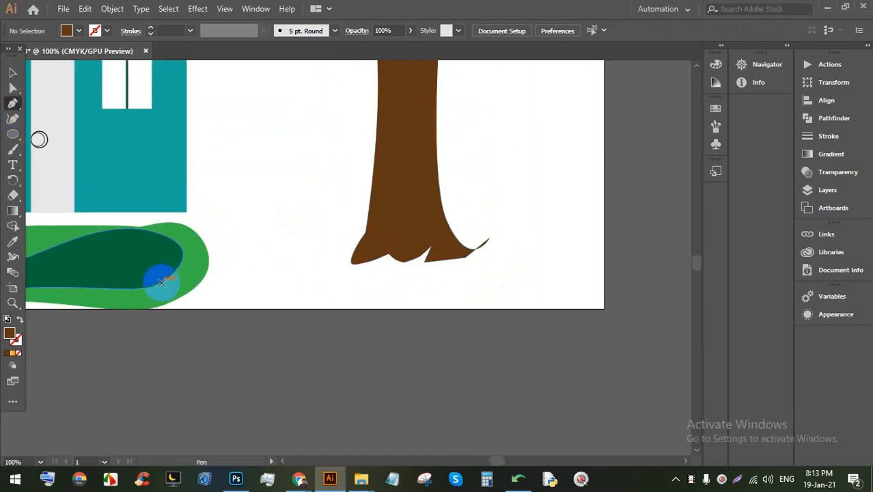
left_click(165, 262)
left_click(240, 201)
left_click_drag(254, 233, 258, 243)
left_click(298, 205)
left_click_drag(317, 235, 327, 259)
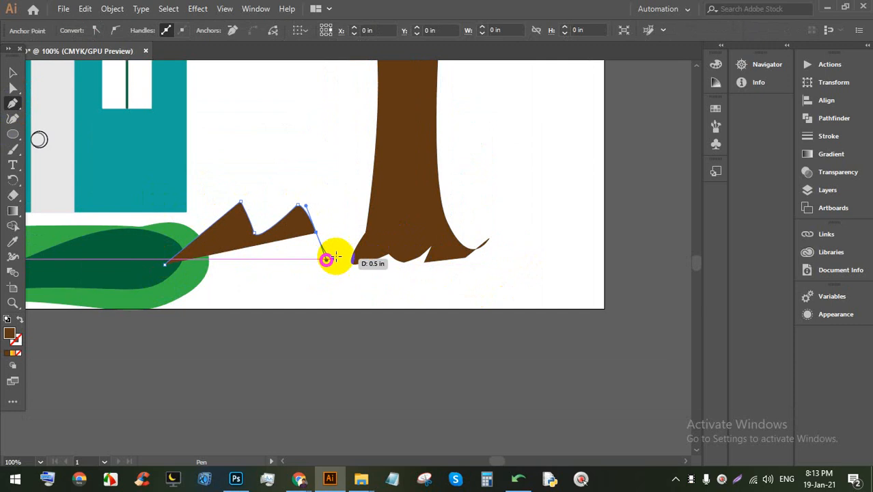
left_click_drag(352, 232, 354, 229)
left_click_drag(362, 229, 374, 254)
left_click(380, 258)
left_click(427, 237)
left_click_drag(456, 232, 484, 274)
left_click_drag(517, 256, 562, 234)
left_click_drag(594, 265, 653, 263)
Step: Close the mound outline down the right side and back along the bottom
left_click(655, 315)
left_click_drag(557, 314, 548, 316)
left_click_drag(415, 315, 341, 317)
left_click_drag(229, 315, 196, 319)
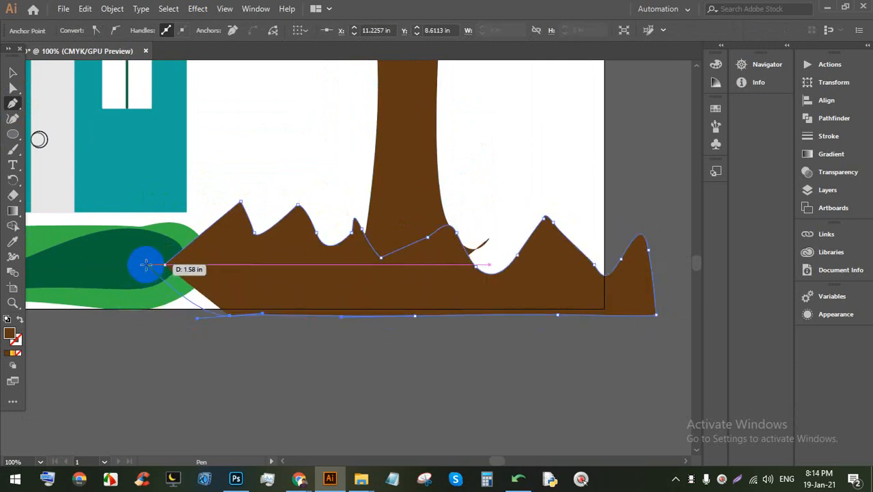
left_click(121, 311)
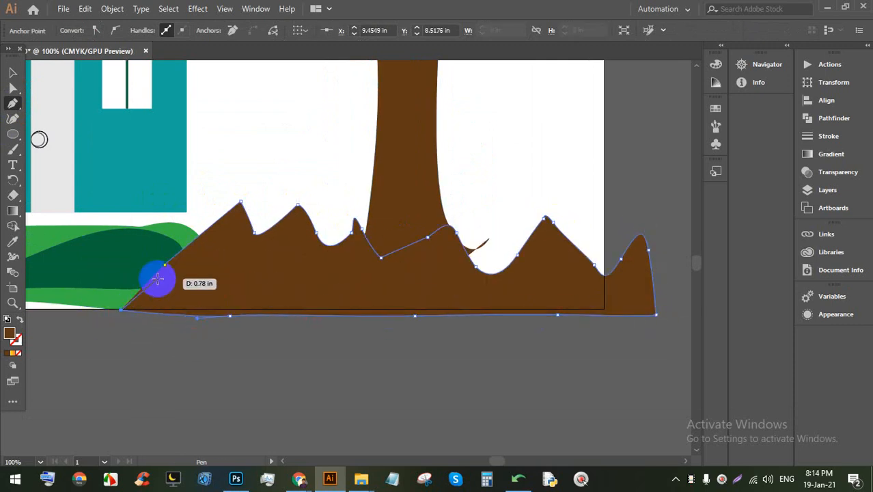
Step: Fill the mound light beige, after trying black and brown swatches
left_click(12, 72)
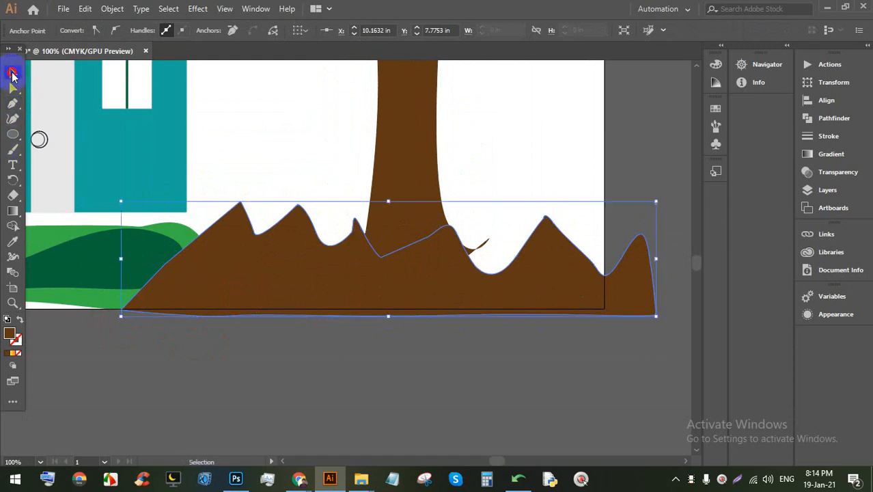
left_click(505, 311)
left_click(77, 30)
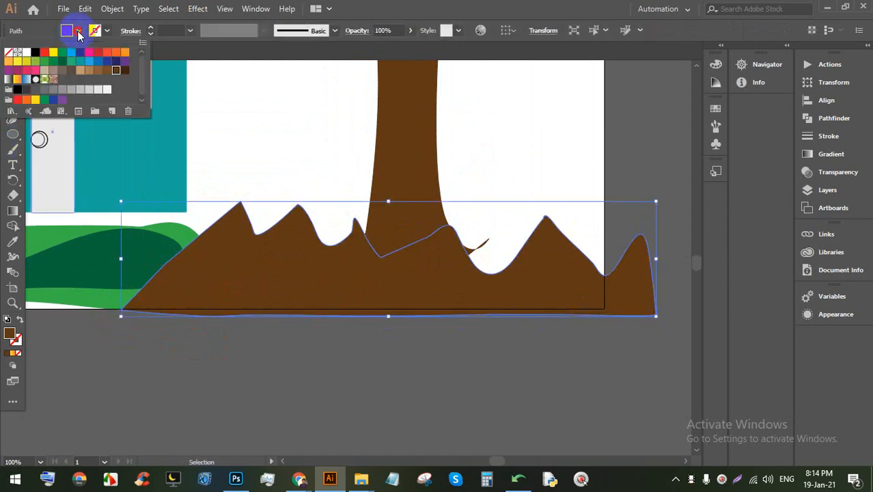
left_click(36, 55)
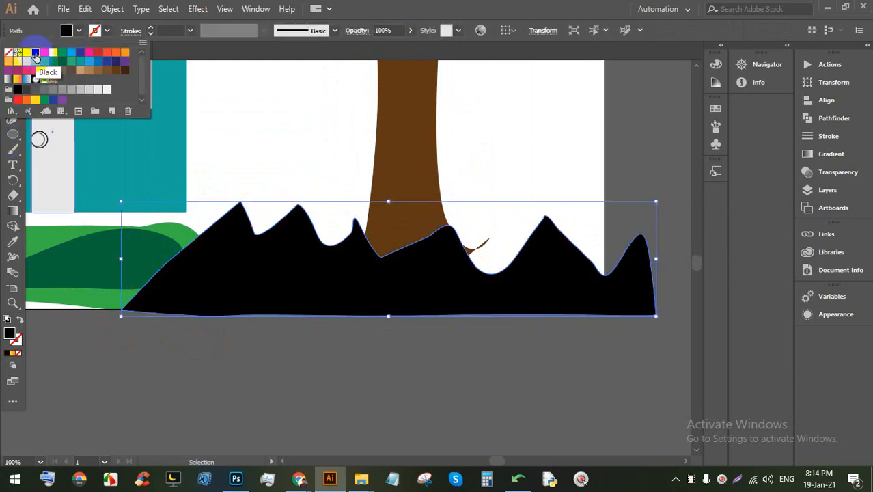
left_click(124, 71)
left_click(108, 71)
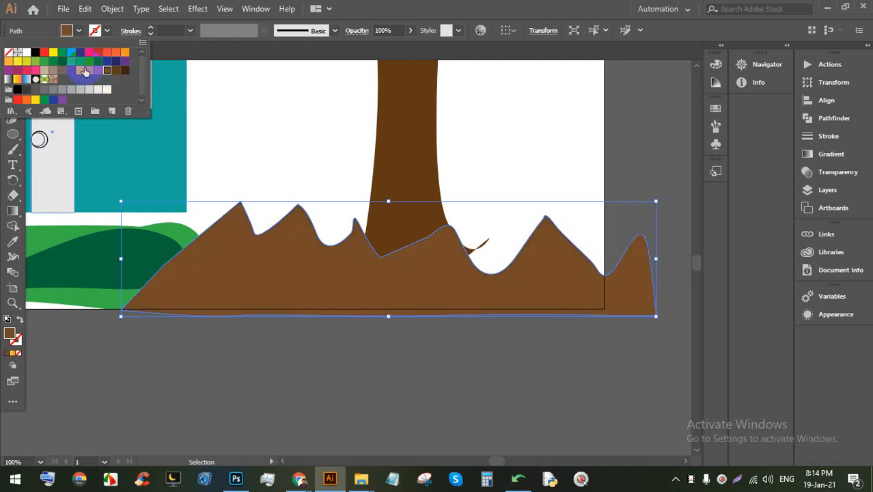
left_click(46, 71)
left_click(559, 150)
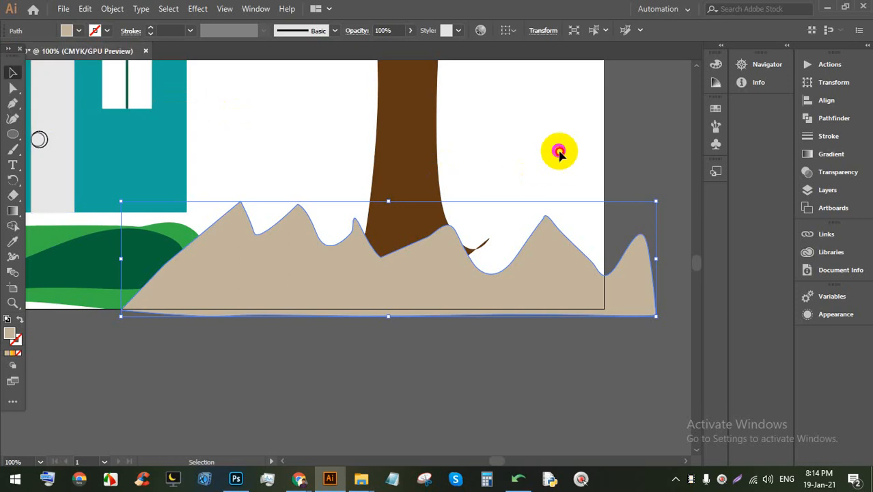
left_click(553, 273)
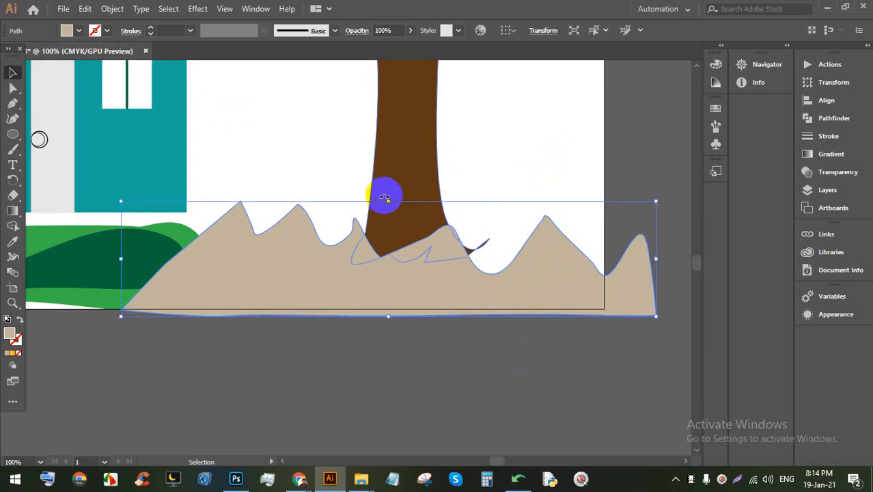
Step: Flatten the mound, nudge it into place and Alt-drag a slightly offset copy
left_click_drag(386, 201, 387, 219)
left_click_drag(392, 290, 415, 274)
scroll(473, 279, "up", 1)
left_click(459, 334)
key("ctrl+z")
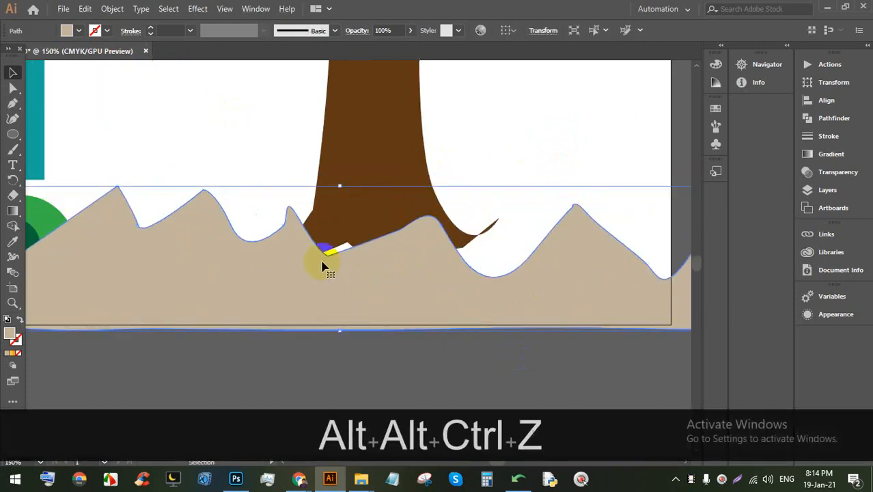
mouse_move(352, 267)
left_mouse_down()
mouse_move(356, 256)
mouse_move(355, 266)
left_mouse_up()
Step: Fill the selected mound dark brown #493e2b
left_click(408, 343)
left_click(358, 240)
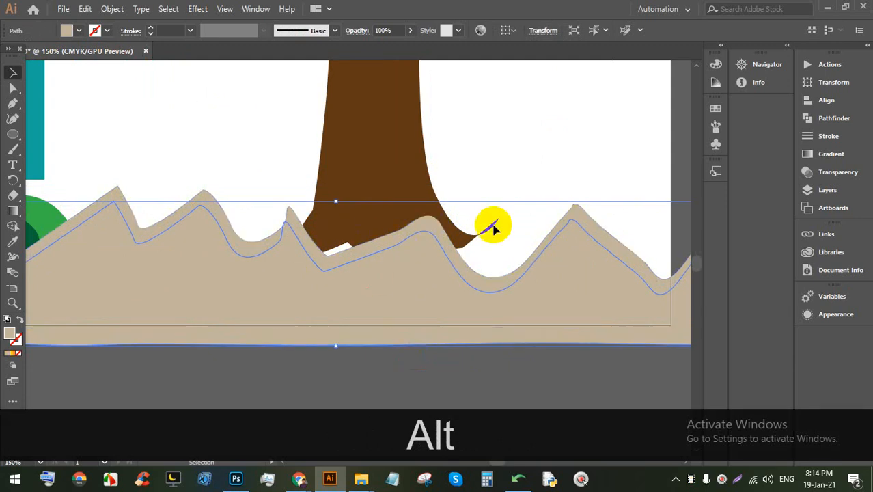
left_click(543, 181)
left_click(577, 205)
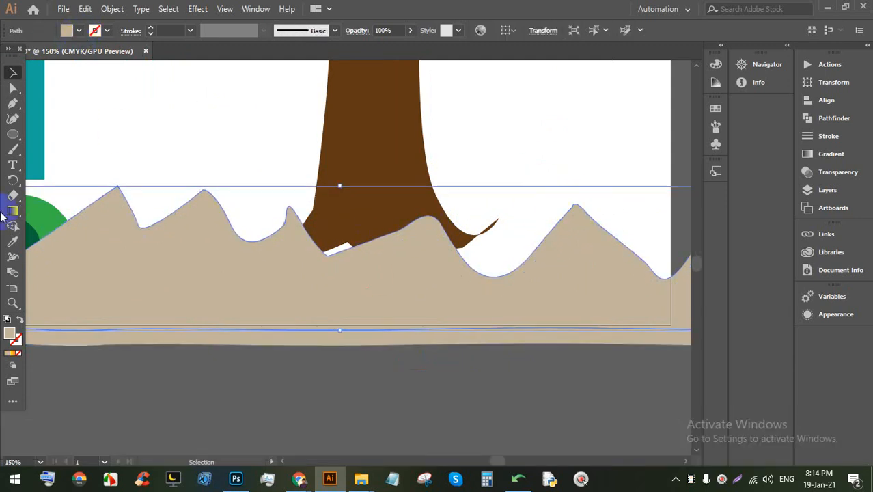
double_click(13, 334)
left_click(511, 235)
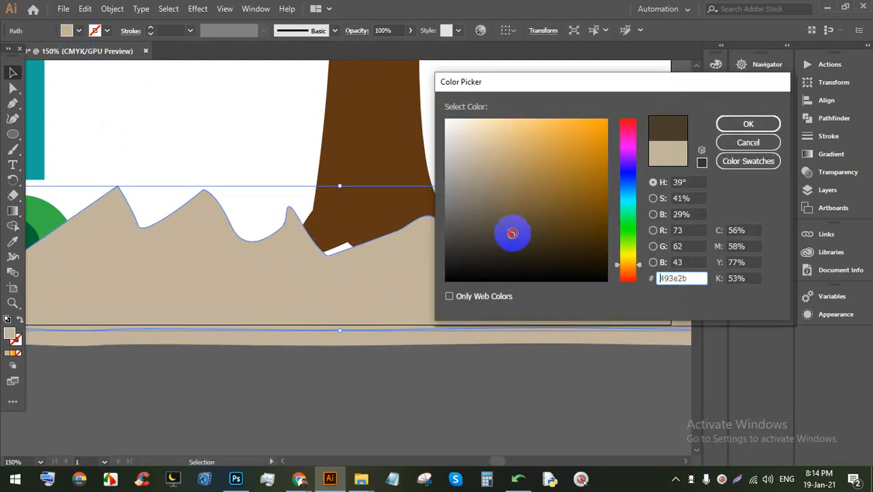
left_click(737, 131)
Step: Shift the mound copy so the dark brown edge shows along the jagged top
left_click(478, 371)
scroll(356, 283, "down", 5)
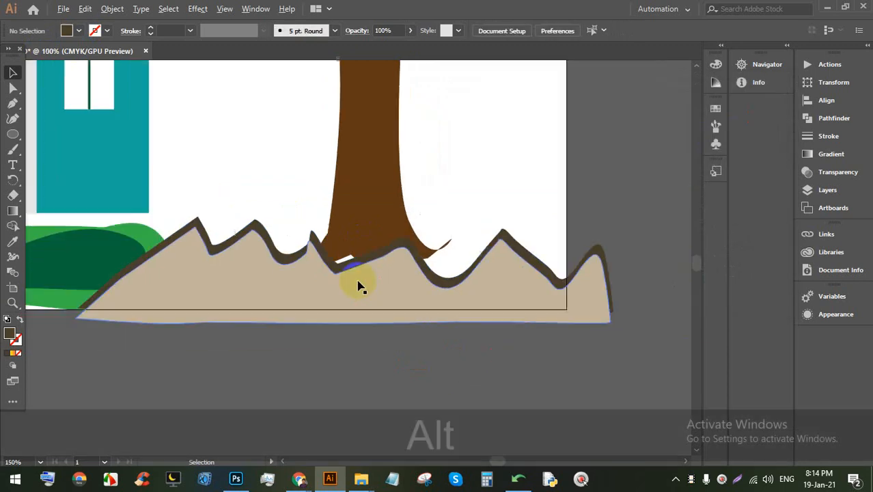
scroll(464, 302, "up", 1)
left_click_drag(464, 301, 430, 306)
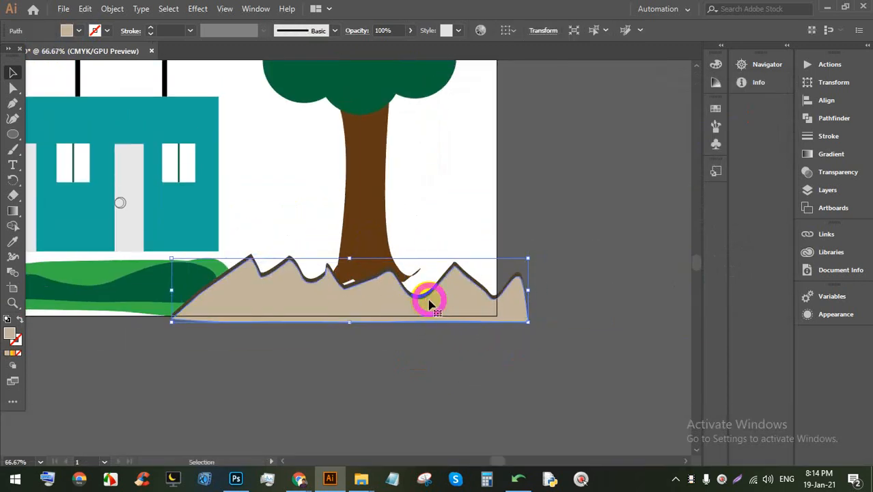
scroll(423, 314, "down", 1)
left_click(510, 208)
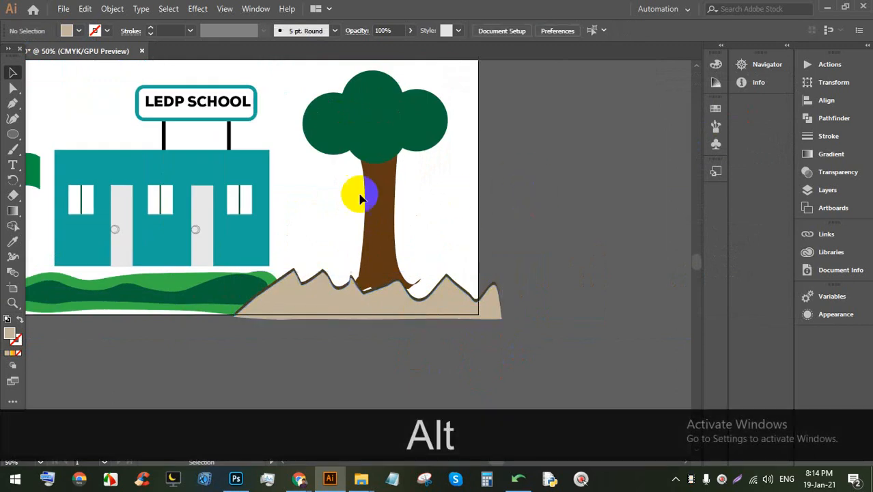
scroll(393, 191, "up", 1)
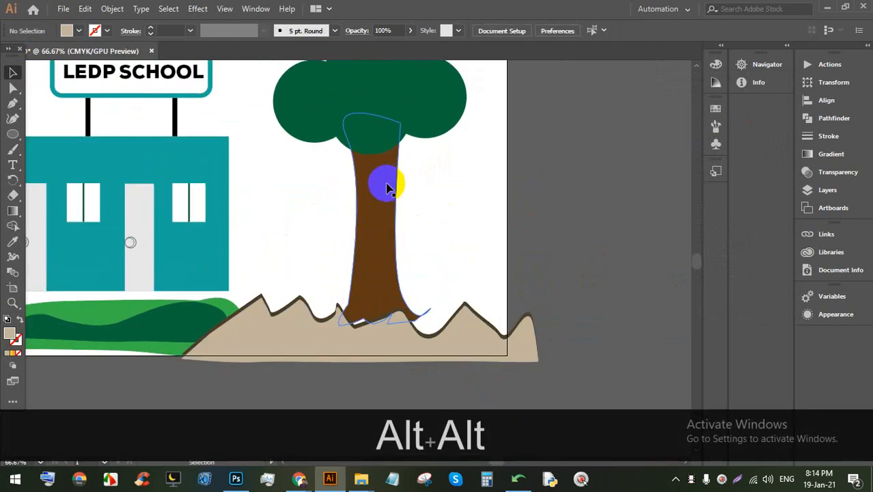
scroll(370, 195, "up", 3)
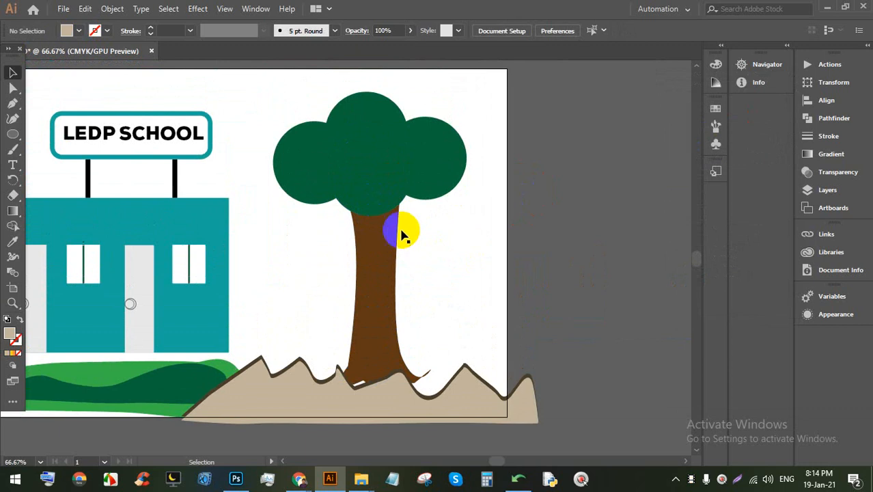
left_click(384, 199)
left_click(459, 226)
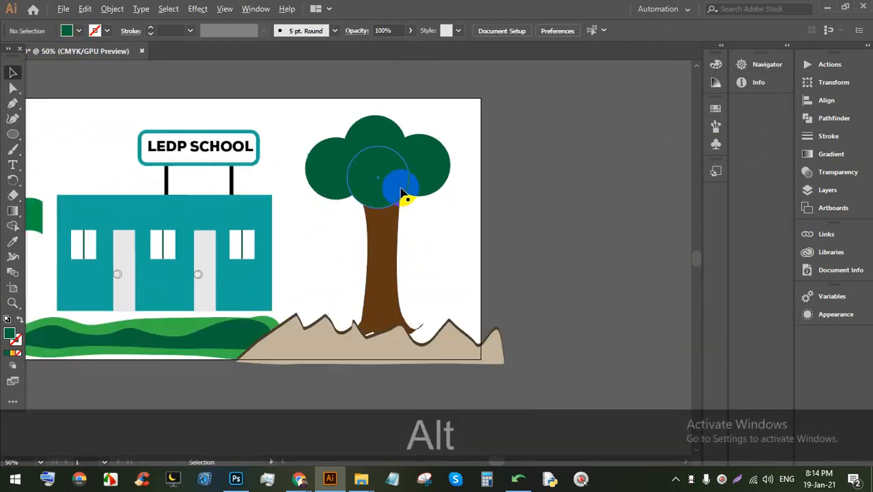
Step: Sketch a curved branch with the Pen tool off the trunk's left side
scroll(373, 256, "up", 1)
scroll(245, 186, "up", 2)
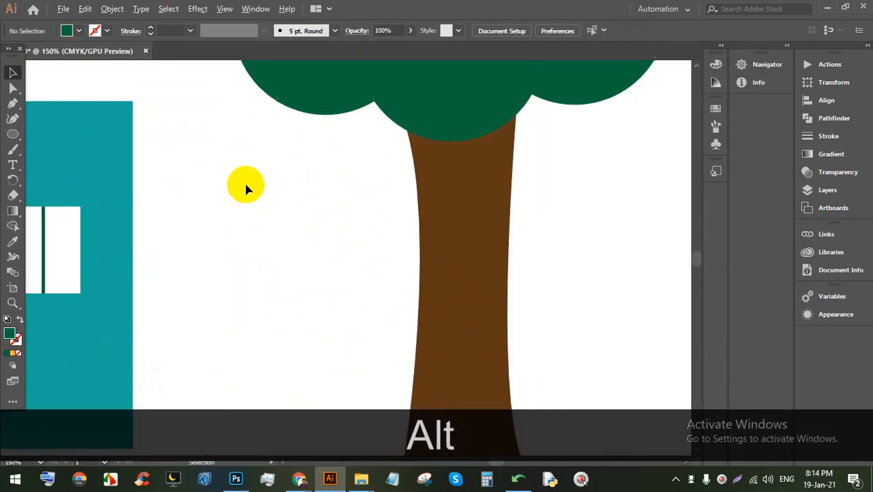
left_click_drag(392, 208, 375, 199)
left_click(9, 101)
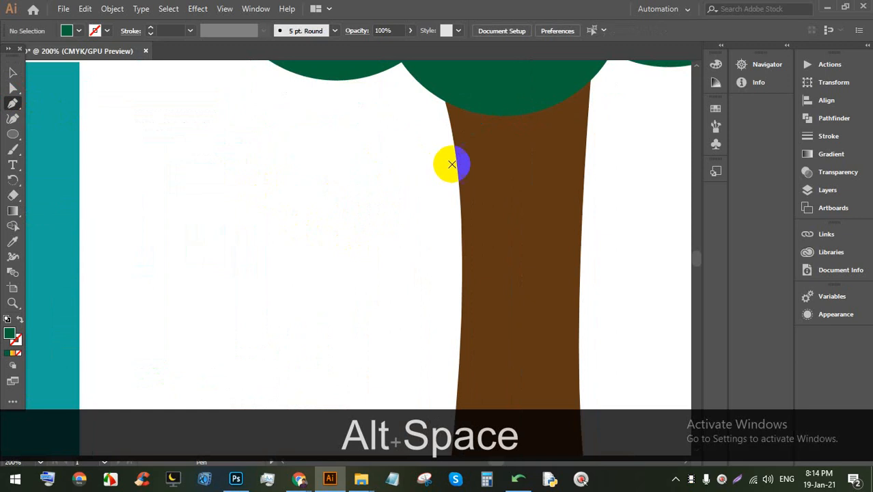
left_click(470, 198)
left_click(353, 170)
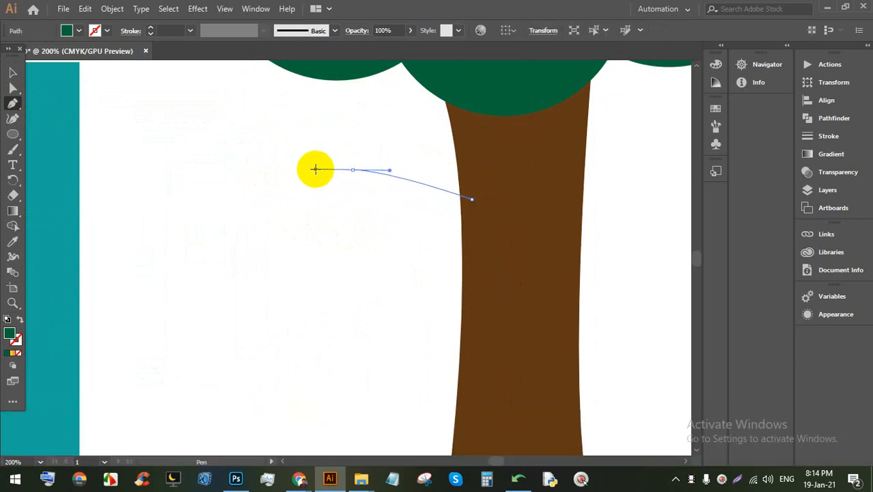
left_click(281, 159)
left_click(241, 159)
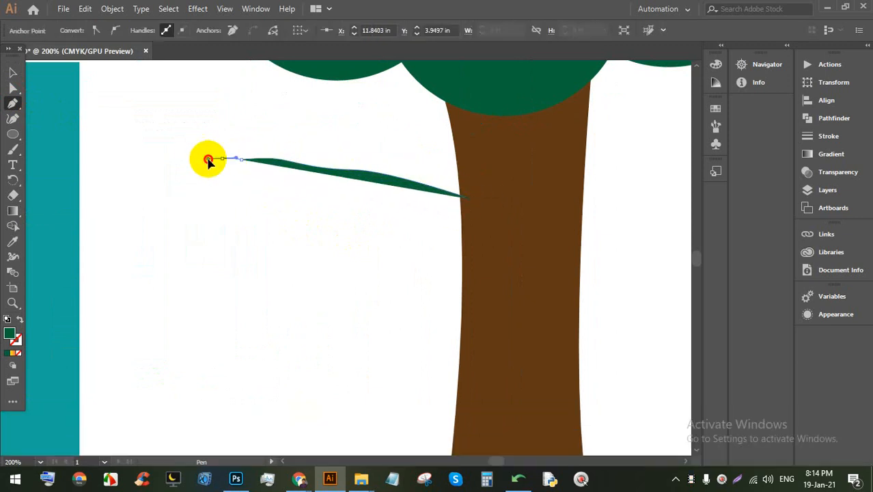
left_click_drag(180, 124, 174, 146)
left_click(180, 155)
left_click(192, 159)
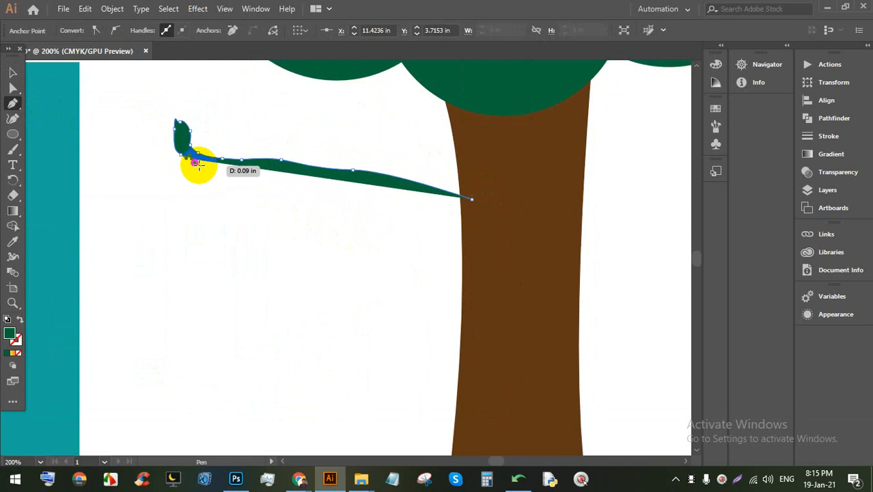
left_click(213, 172)
left_click_drag(244, 184, 460, 206)
Step: Undo the pen branch and draw a thin rectangular bar as the branch instead
key("ctrl+z")
key("ctrl+z")
key("ctrl+z")
key("ctrl+z")
key("ctrl+z")
key("ctrl+z")
key("ctrl+z")
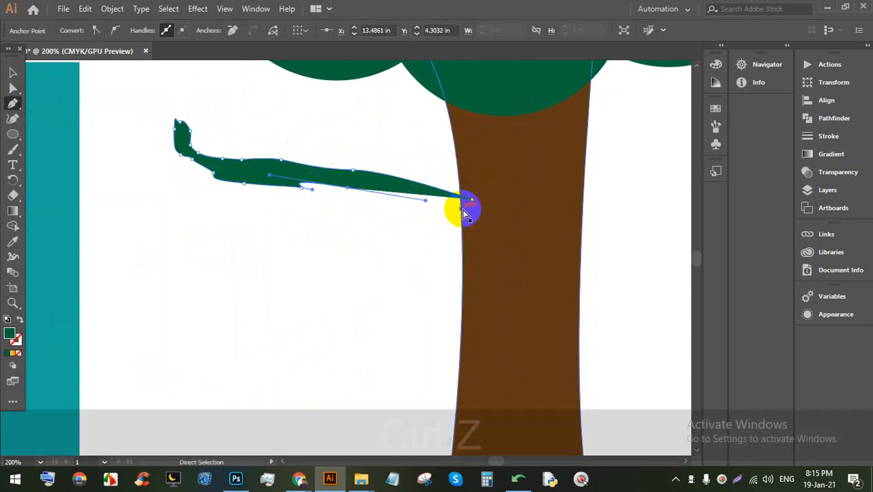
key("ctrl+z")
key("ctrl+z")
key("ctrl+z")
key("ctrl+z")
key("ctrl+z")
key("ctrl+z")
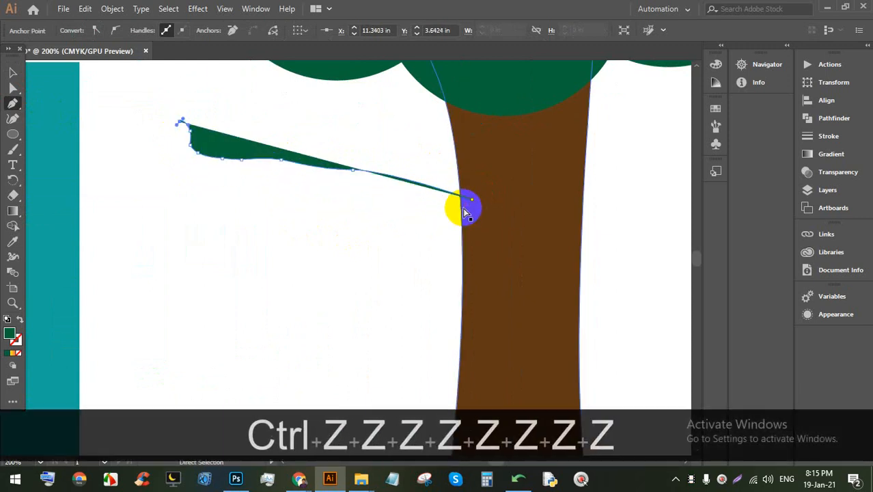
key("ctrl+z")
key("ctrl+z")
key("ctrl+z")
key("ctrl+z")
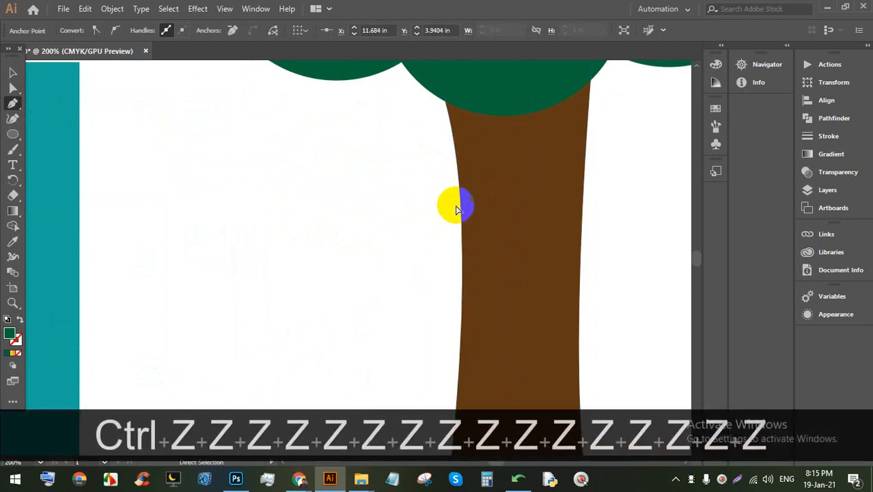
left_click(14, 135)
left_click(71, 151)
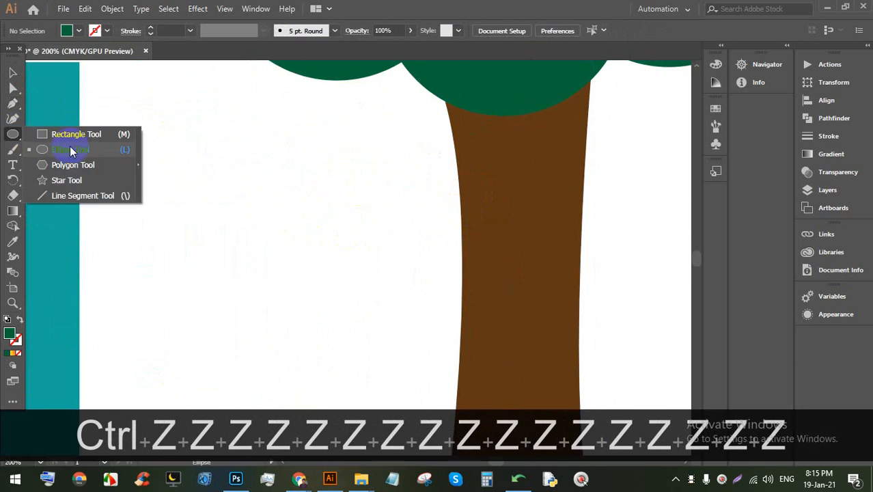
left_click(76, 134)
left_click_drag(171, 158, 510, 186)
Step: Select the bar and the trunk together, reverting an accidental trunk move
left_click(13, 71)
left_click(642, 213)
scroll(437, 169, "down", 2)
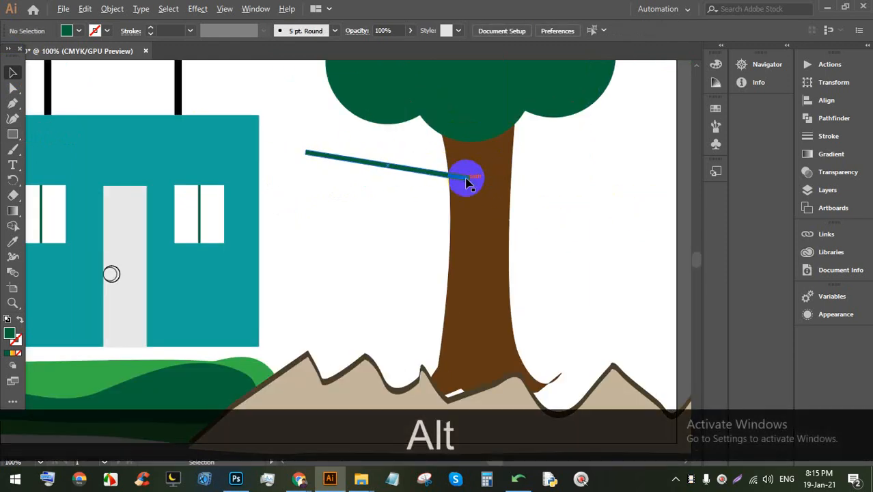
scroll(465, 180, "up", 2)
left_click(362, 166)
left_click(592, 188)
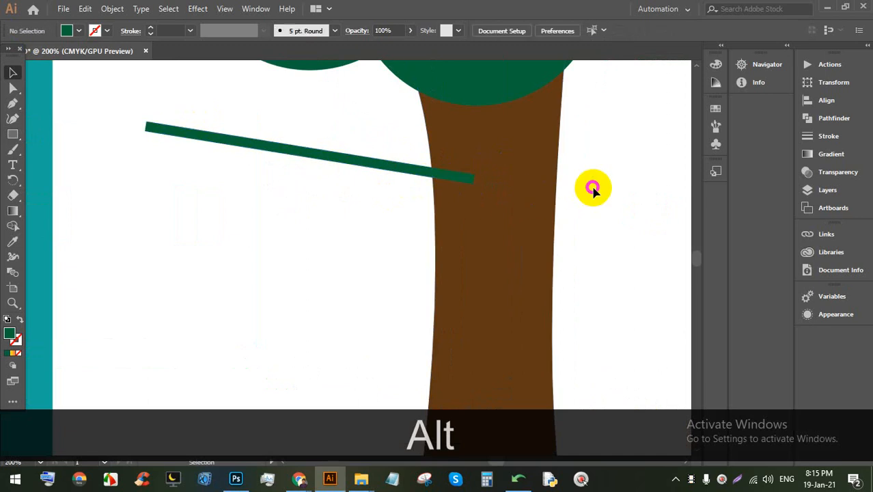
left_click_drag(535, 225, 382, 164)
key("ctrl+z")
left_click(298, 198)
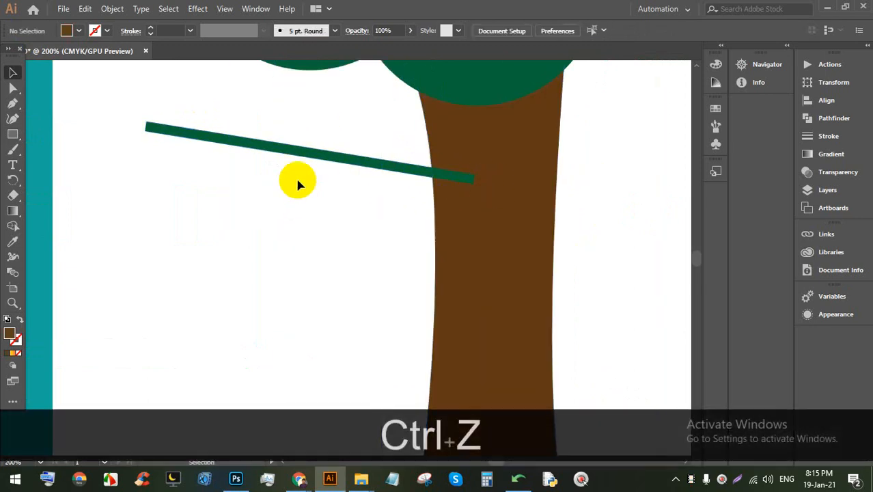
left_click_drag(259, 122, 438, 181)
scroll(419, 176, "up", 2)
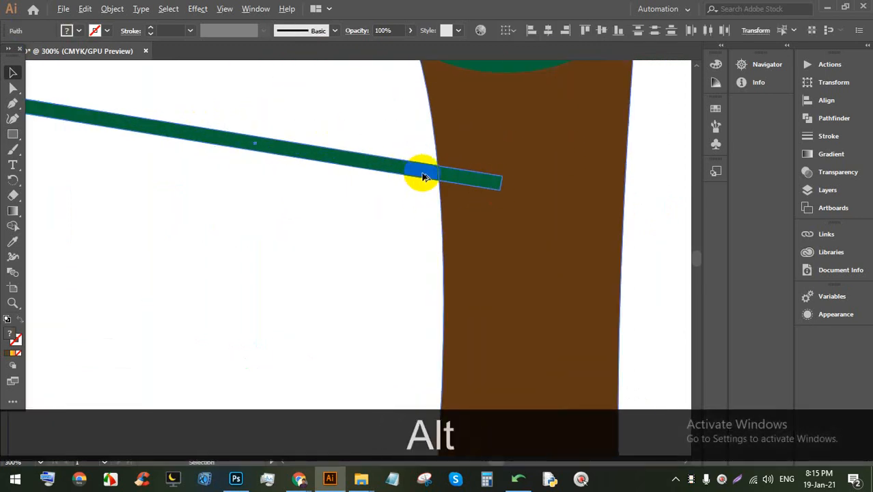
scroll(551, 170, "down", 2)
scroll(267, 122, "up", 1)
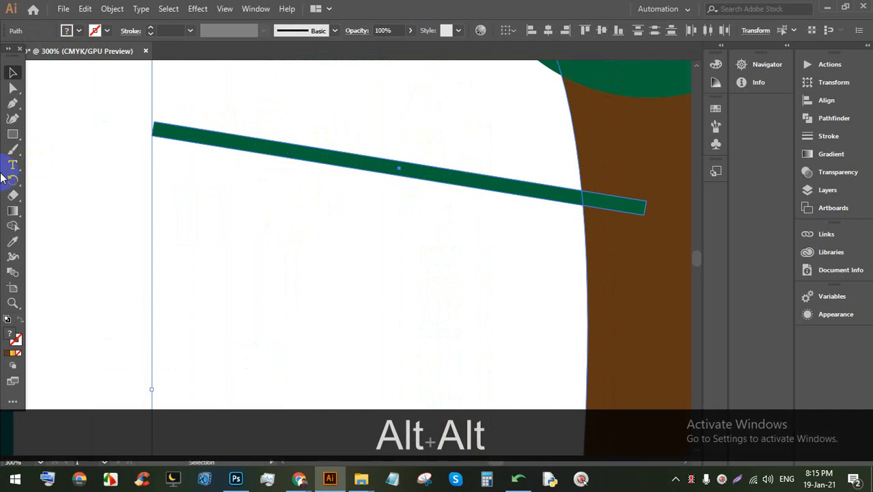
Step: Merge the bar into the brown trunk with Shape Builder and round the branch's end corners
left_click(12, 226)
mouse_move(384, 169)
left_mouse_down()
mouse_move(477, 175)
mouse_move(629, 210)
left_mouse_up()
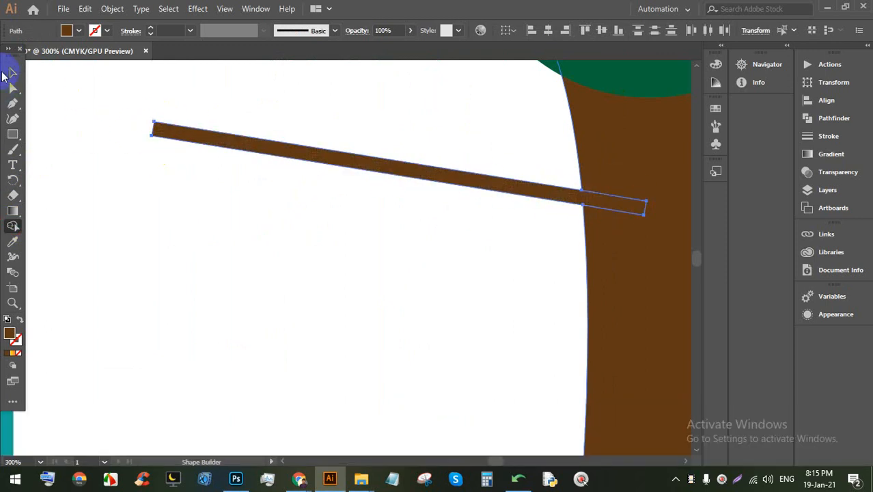
left_click(12, 73)
left_click(101, 148)
scroll(92, 130, "up", 2)
left_click(252, 129)
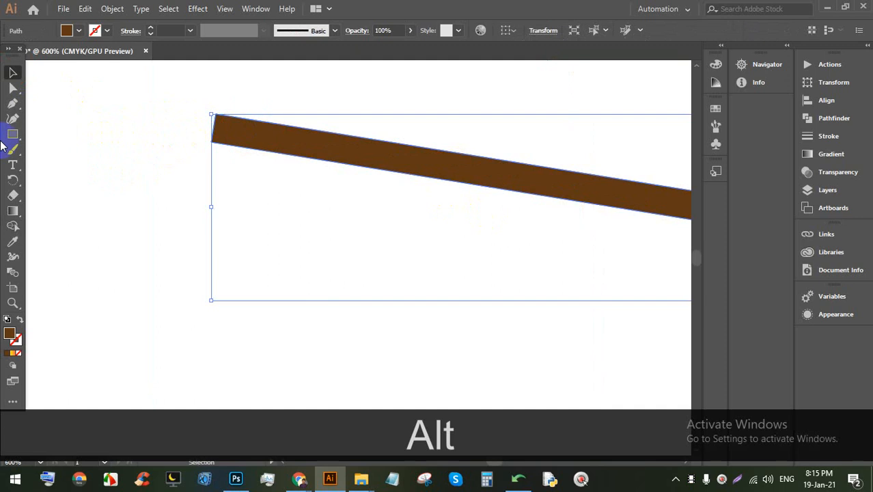
left_click(12, 87)
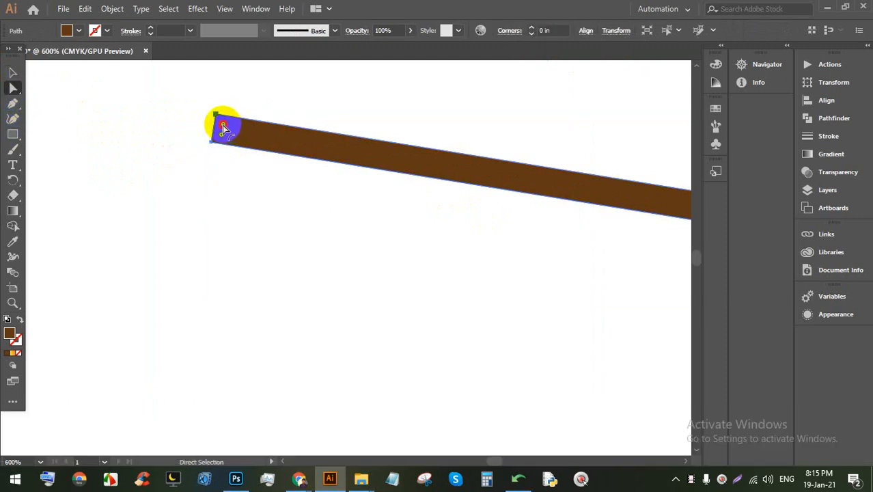
left_click_drag(222, 125, 192, 178)
left_click(191, 179)
Step: Delete the branch paths so only the bare trunk remains under the canopy
scroll(195, 170, "down", 4)
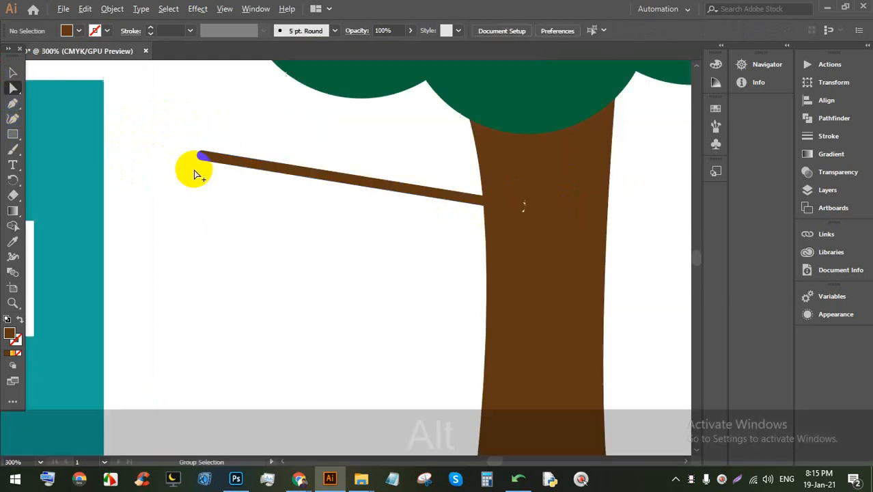
left_click(288, 171)
key("BackSpace")
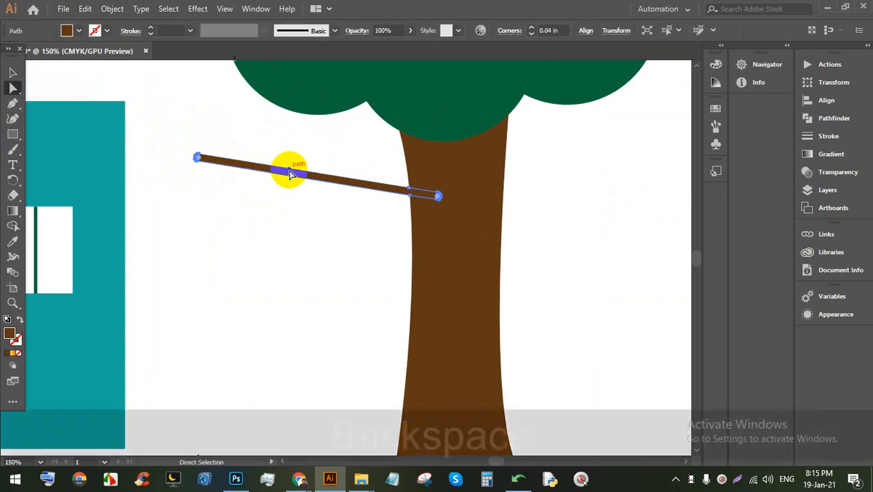
key("ctrl+z")
key("ctrl+z")
key("ctrl+z")
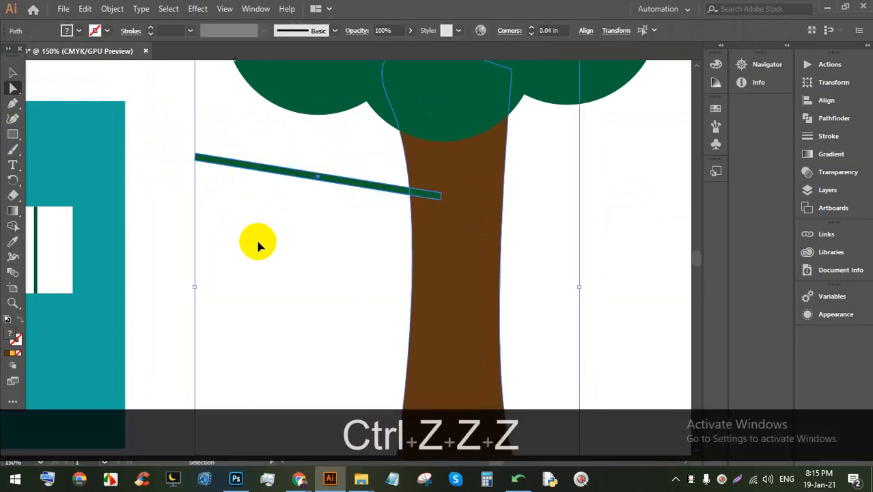
left_click(149, 174)
left_click(253, 166)
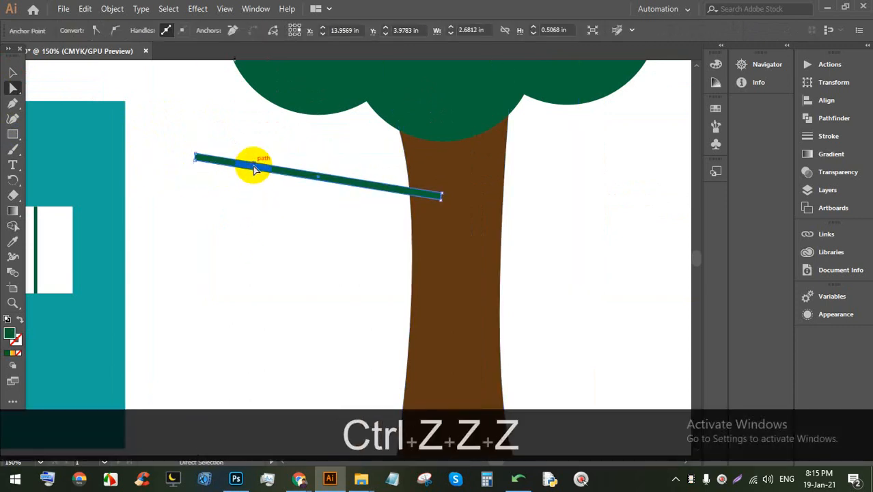
key("BackSpace")
left_click_drag(248, 169, 248, 179)
left_click(253, 168)
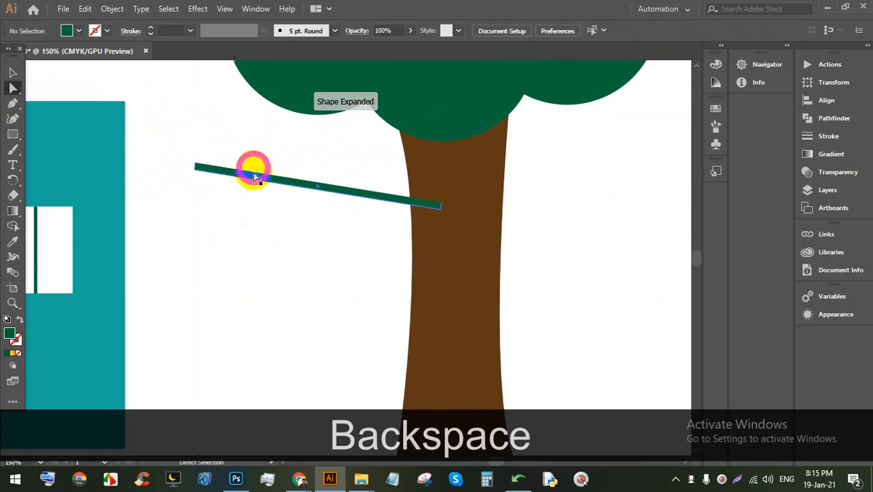
left_click(250, 179)
key("BackSpace")
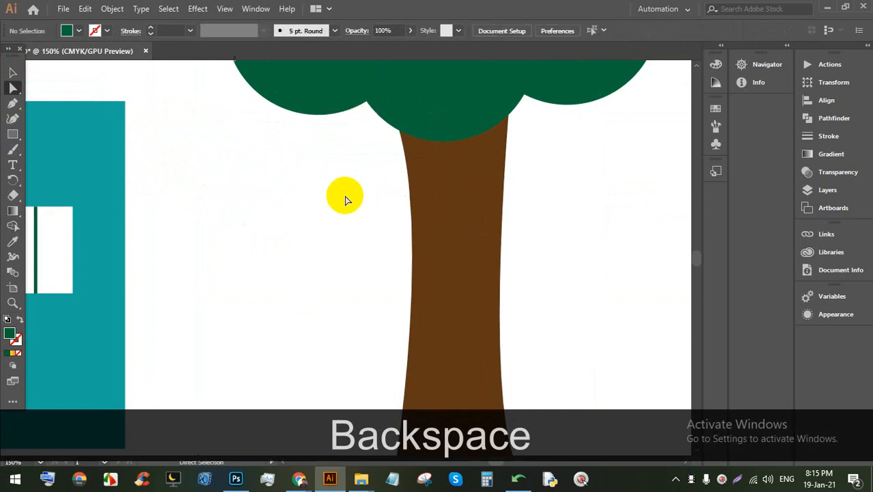
Step: Select the whole tan mound and move it left toward the green bush
scroll(409, 196, "down", 4)
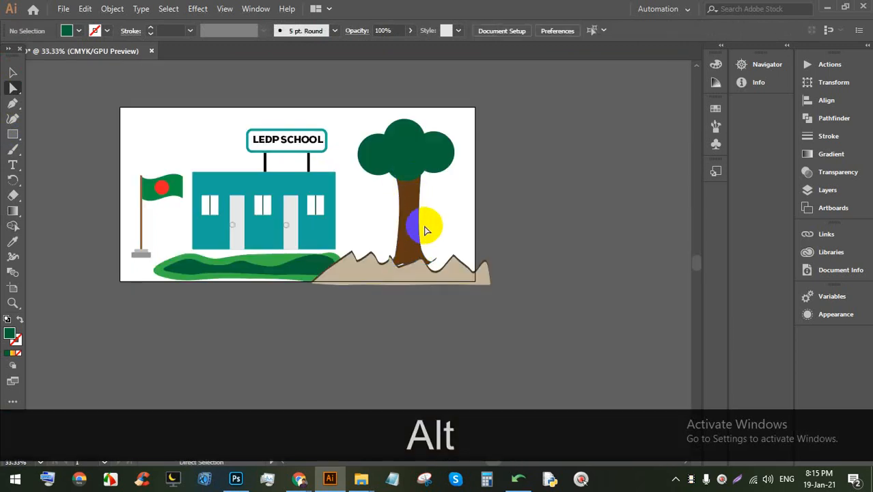
scroll(423, 230, "up", 3)
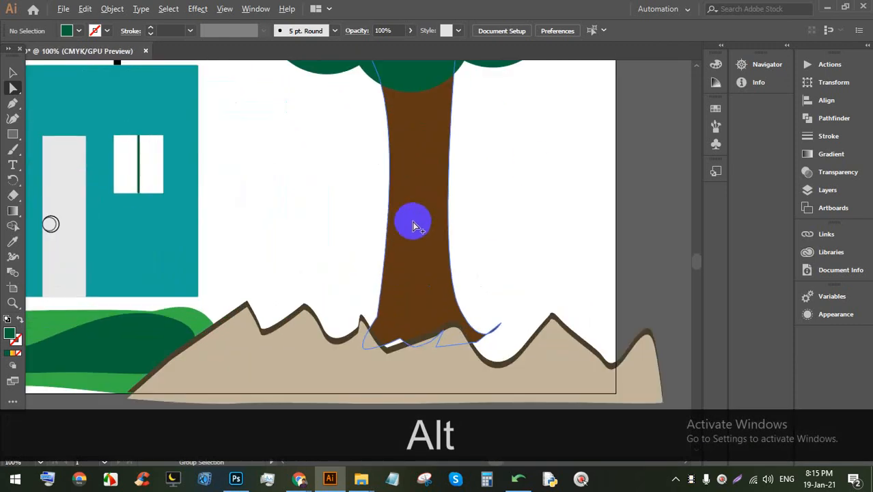
scroll(520, 252, "down", 3)
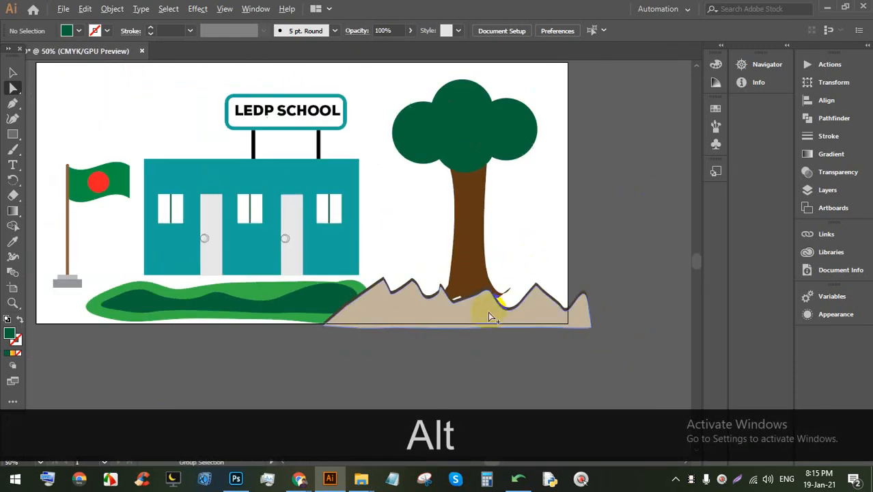
scroll(488, 330, "up", 3)
left_click(468, 297)
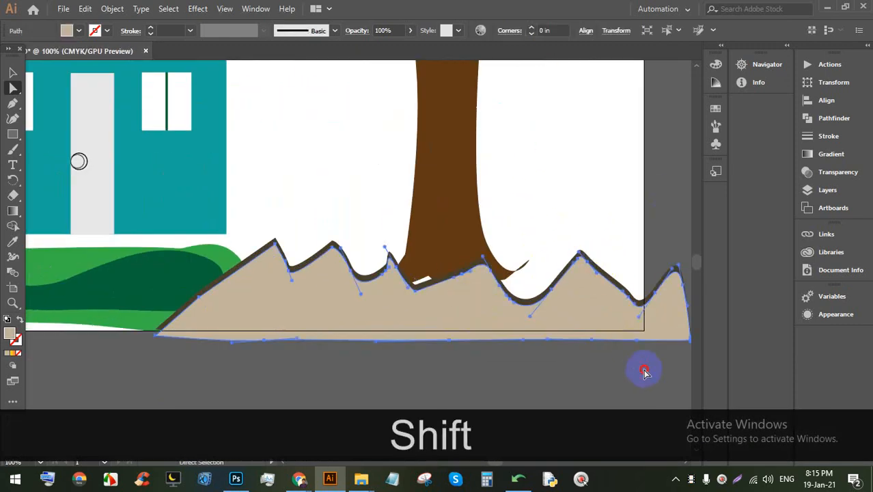
left_click(642, 367)
left_click(12, 74)
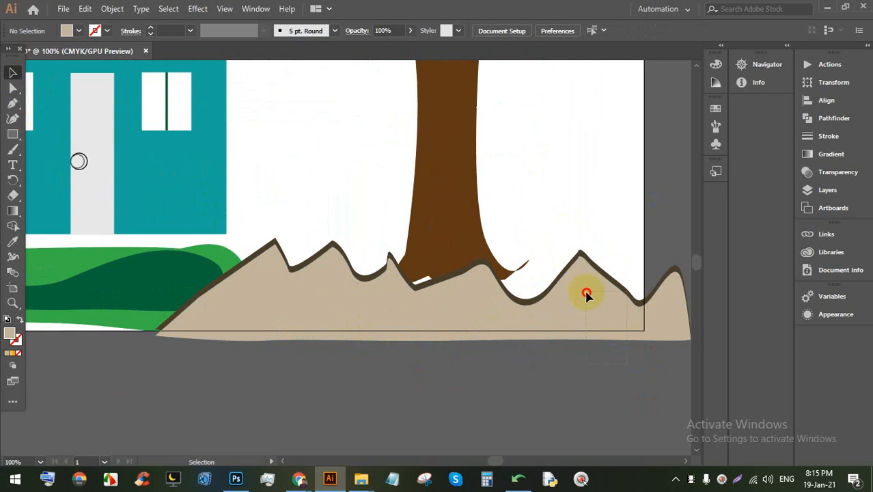
left_click(585, 292)
left_click_drag(427, 238, 442, 303)
mouse_move(445, 306)
left_mouse_down()
mouse_move(463, 306)
mouse_move(445, 303)
left_mouse_up()
Step: Send the mound to the back behind the trunk and nudge it along the ground
right_click(445, 301)
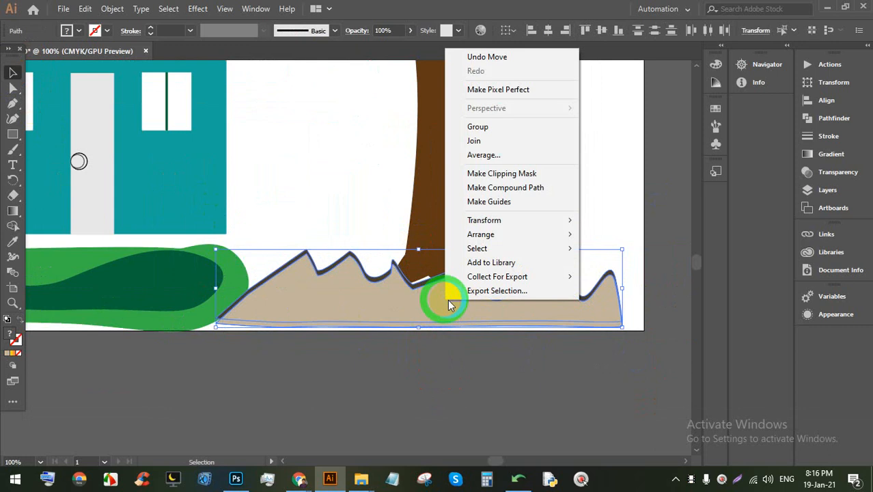
mouse_move(526, 238)
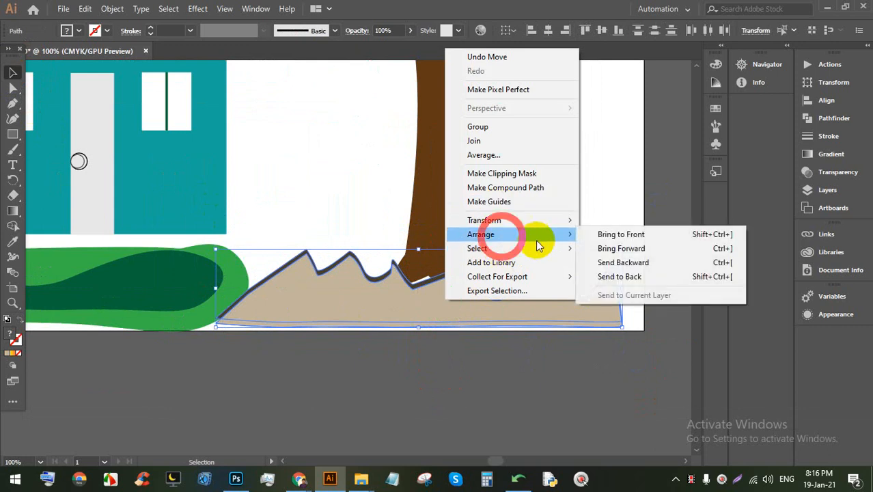
left_click(610, 275)
left_click_drag(391, 312, 381, 319)
left_click(402, 351)
scroll(529, 355, "down", 1)
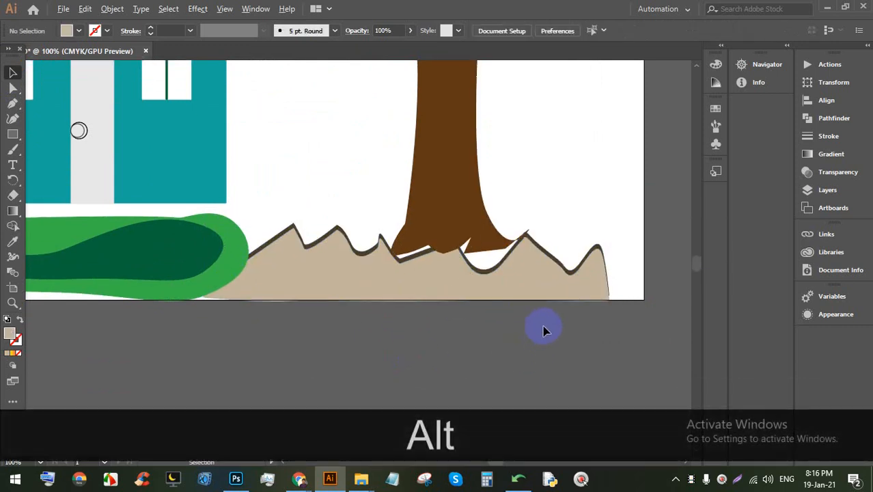
scroll(543, 327, "down", 2)
scroll(437, 268, "down", 1)
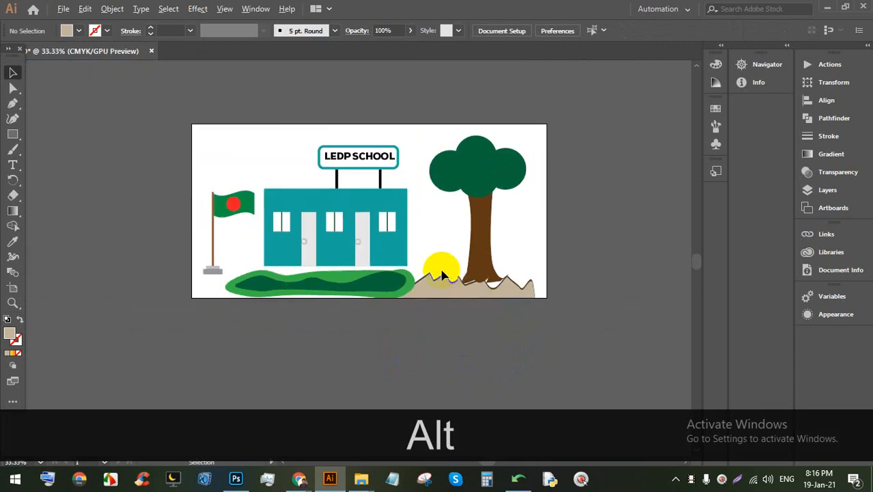
scroll(293, 219, "up", 3)
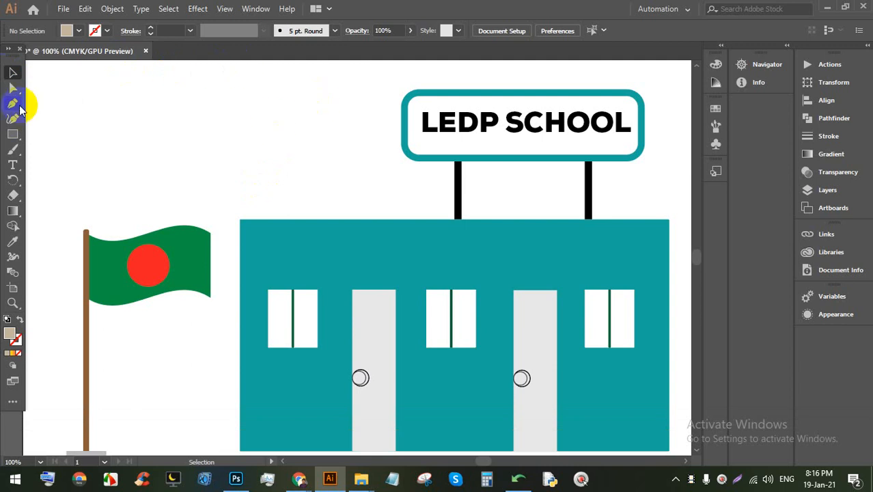
Step: Select the LEDP SCHOOL sign, then check the Fill and Stroke swatches without changing them
left_click(12, 72)
left_click_drag(295, 136, 530, 188)
left_click(280, 117)
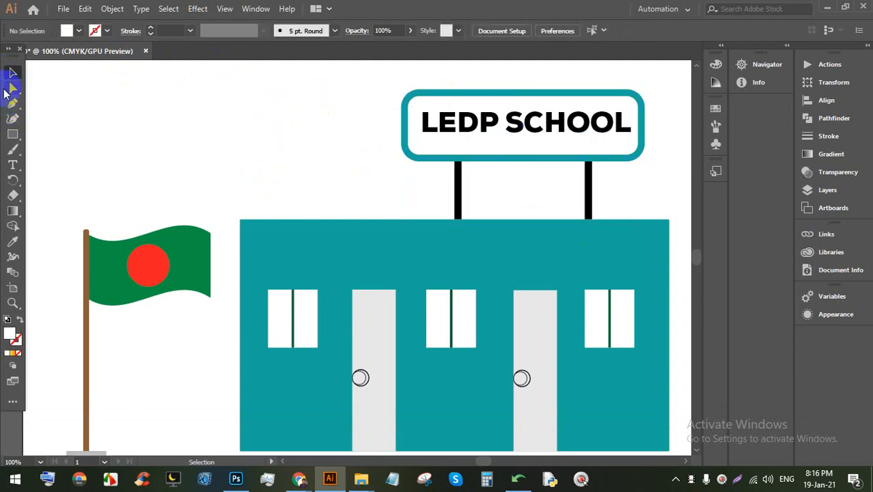
left_click(80, 32)
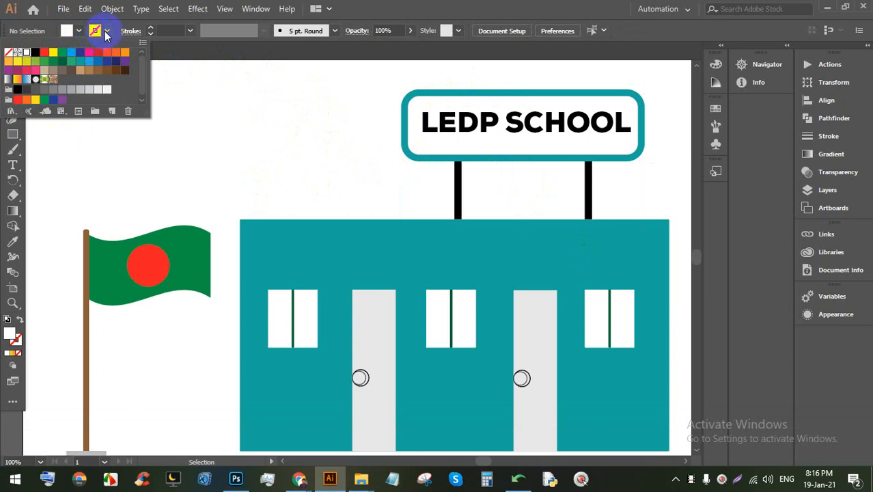
left_click(106, 36)
left_click(107, 31)
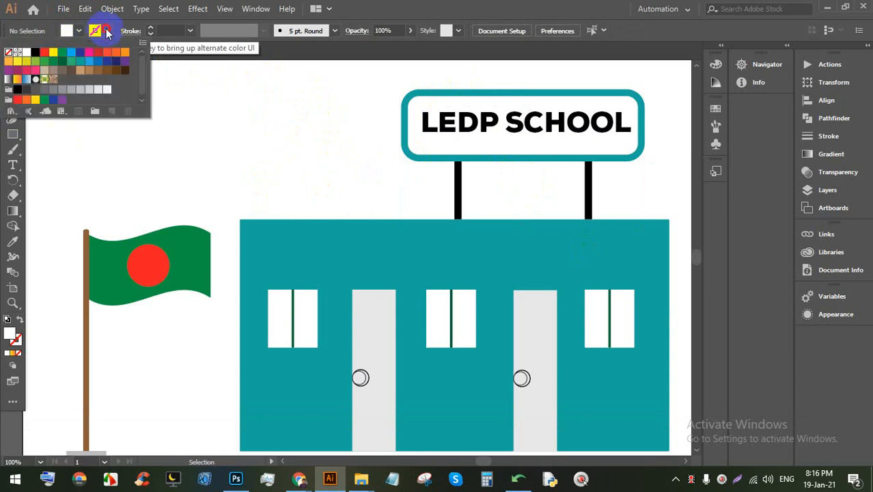
left_click(401, 6)
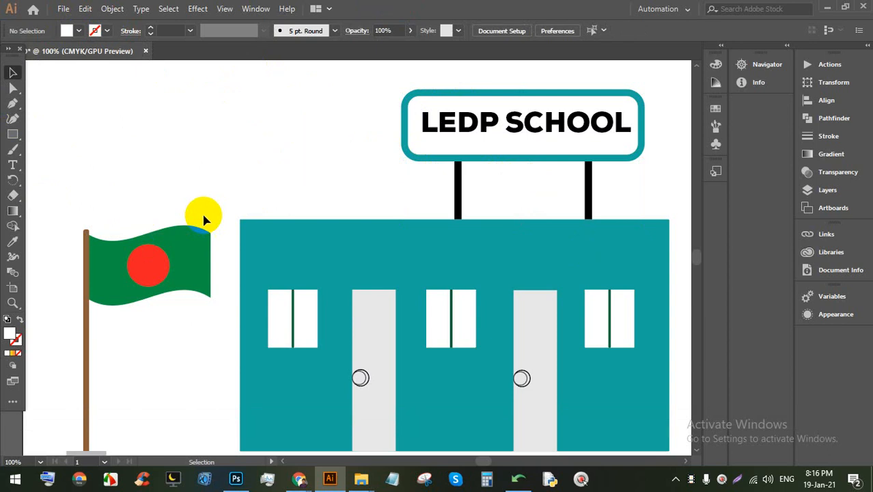
Step: Bring the Google Meet call window forward from the Chrome taskbar icon
scroll(320, 194, "up", 3)
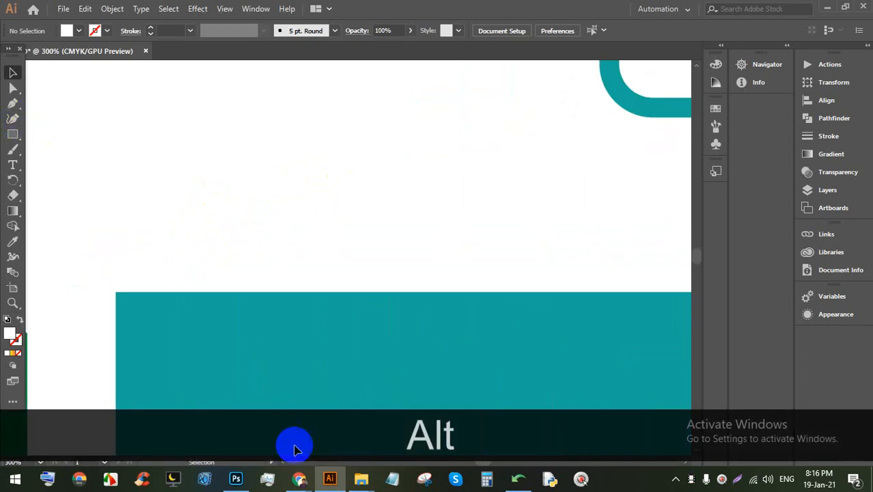
mouse_move(304, 474)
left_click(243, 426)
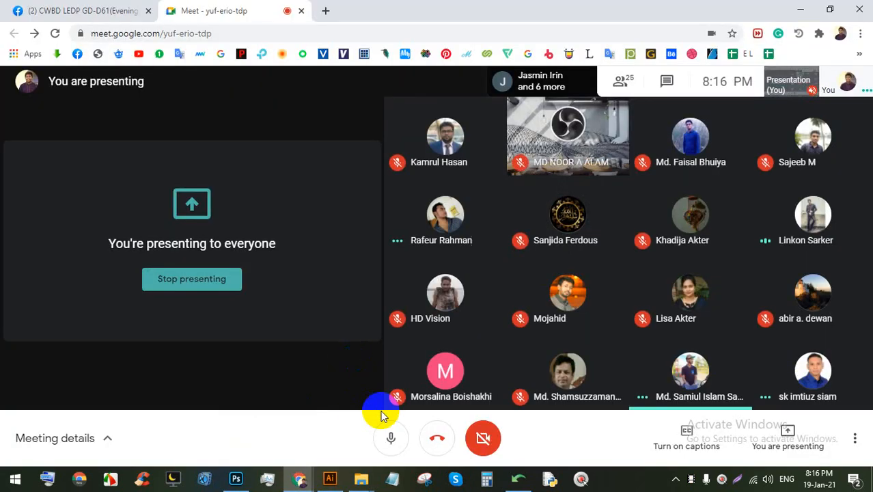
Step: Stop presenting to the meeting and bring up the Mousetrack tray icon's menu
left_click(190, 285)
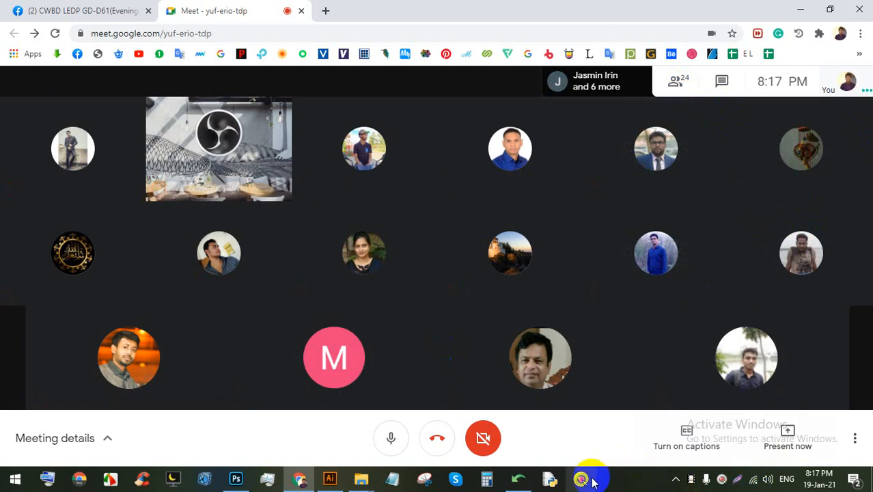
right_click(722, 480)
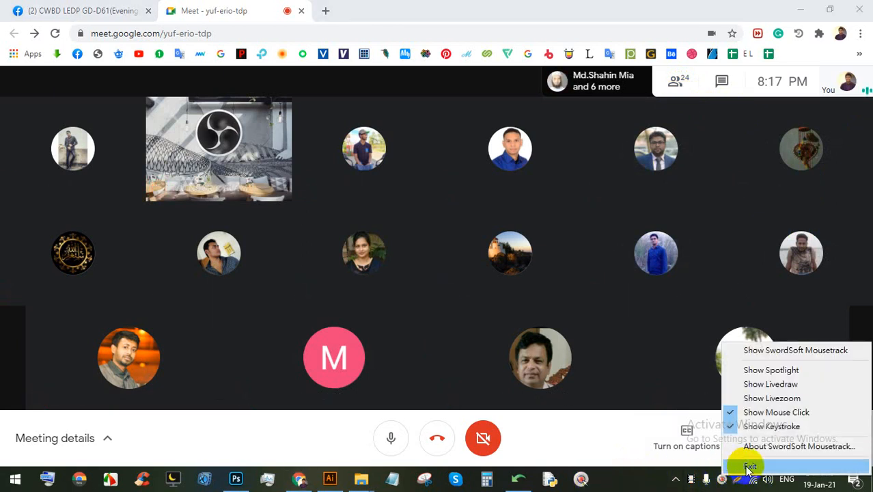
Step: Exit Mousetrack, confirming with Yes, then mute a participant's microphone
left_click(746, 465)
left_click(475, 167)
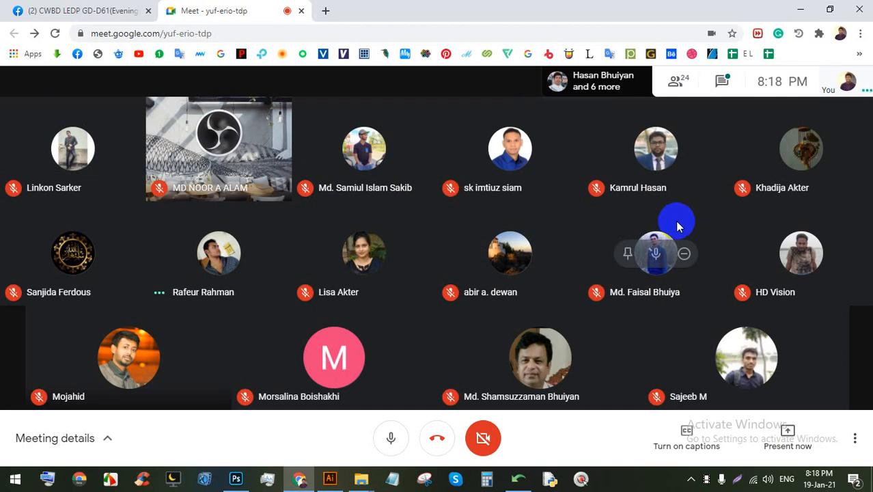
left_click(656, 254)
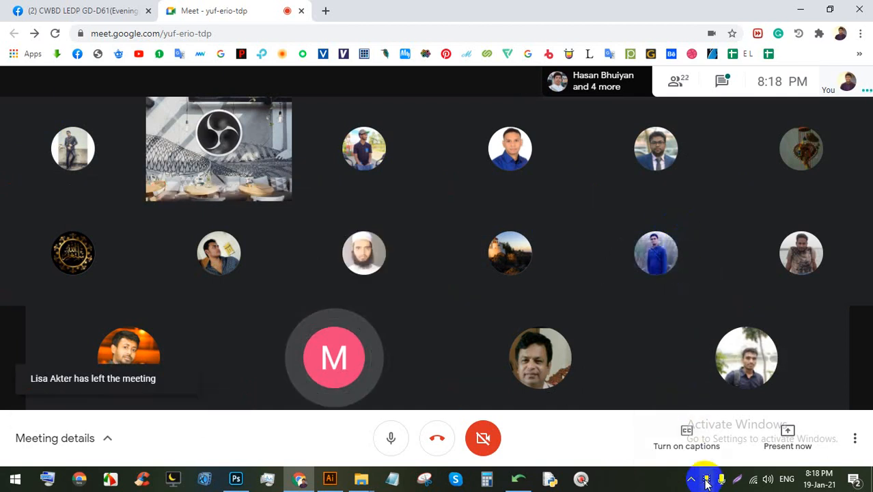